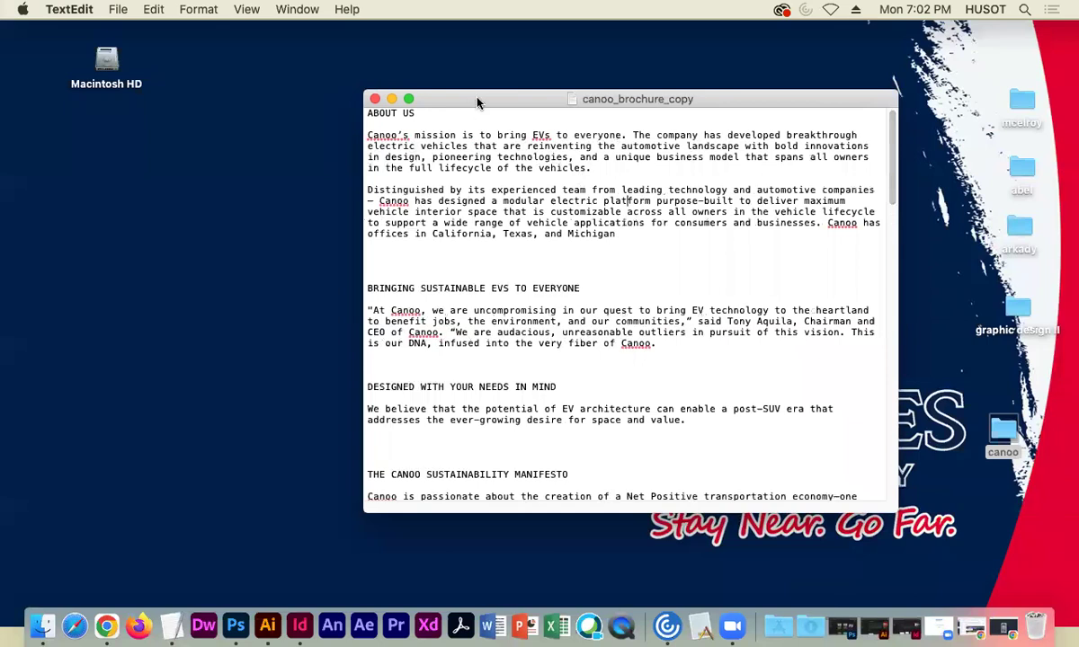
Close the brochure copy text file, and open the canoo folder on the desktop to look over its files.
left_click(375, 102)
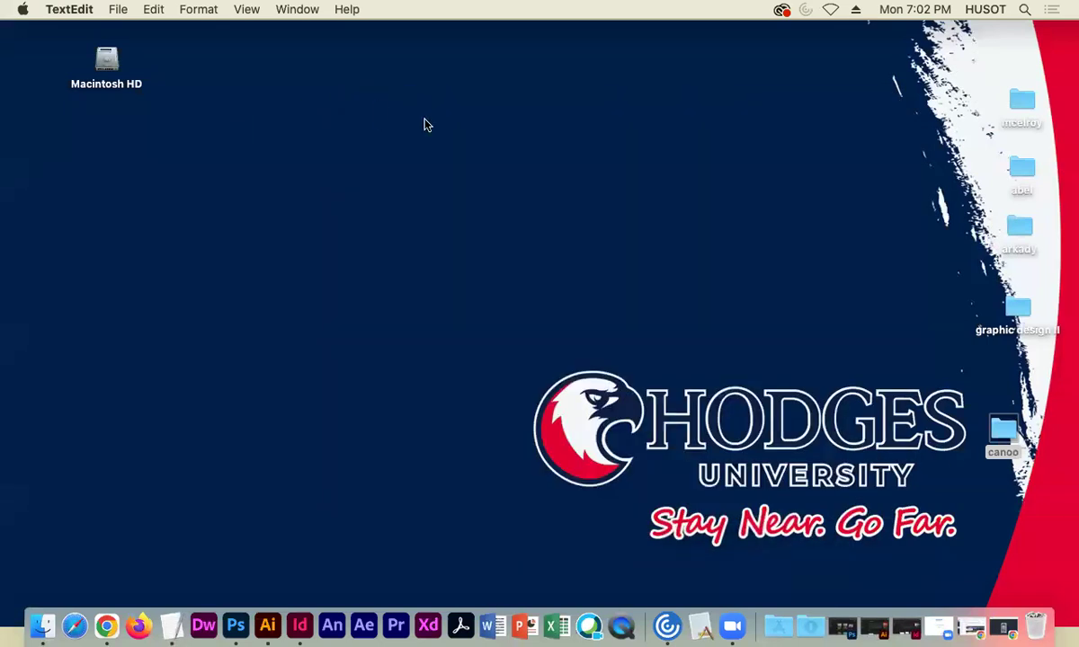
double_click(1002, 432)
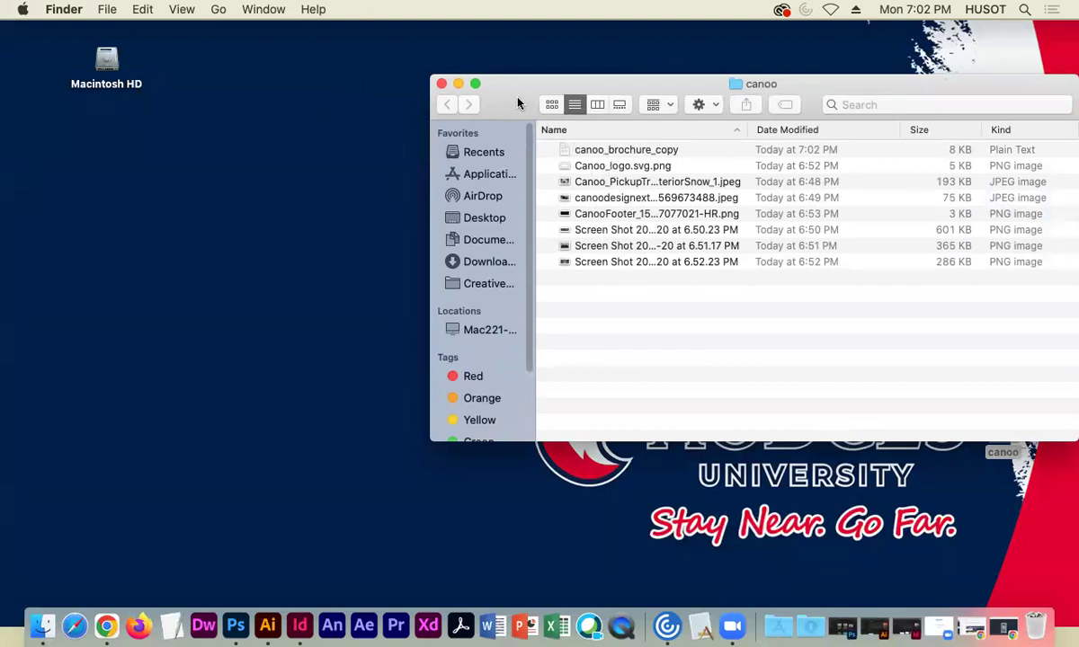
left_click_drag(520, 103, 386, 98)
left_click(307, 79)
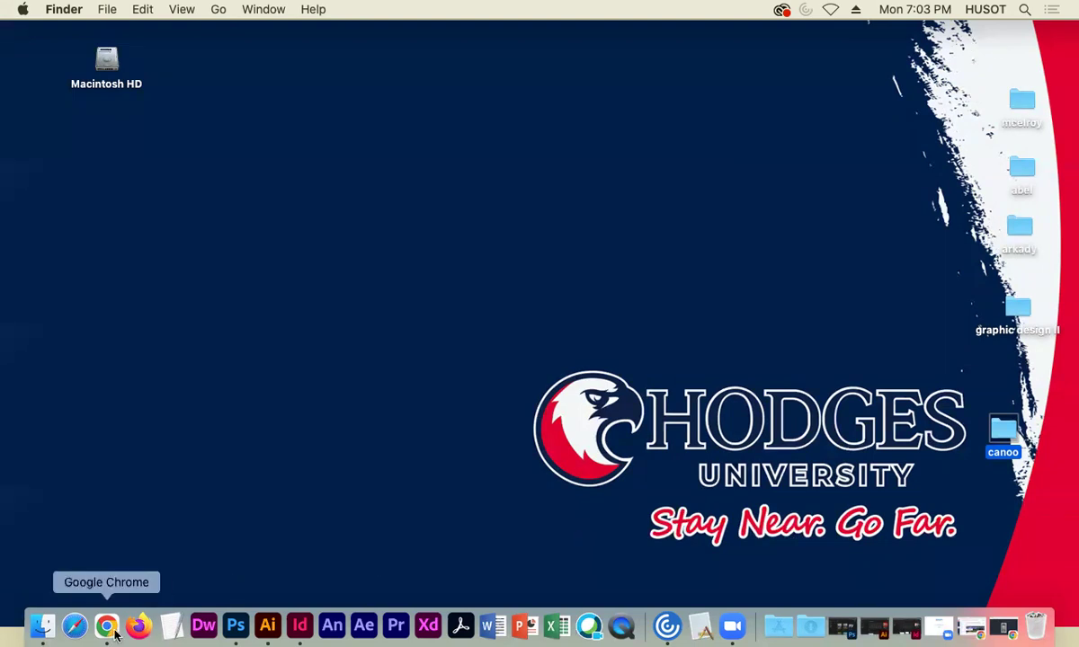
Switch to Adobe InDesign and start a new document based on the Letter print preset.
left_click(300, 630)
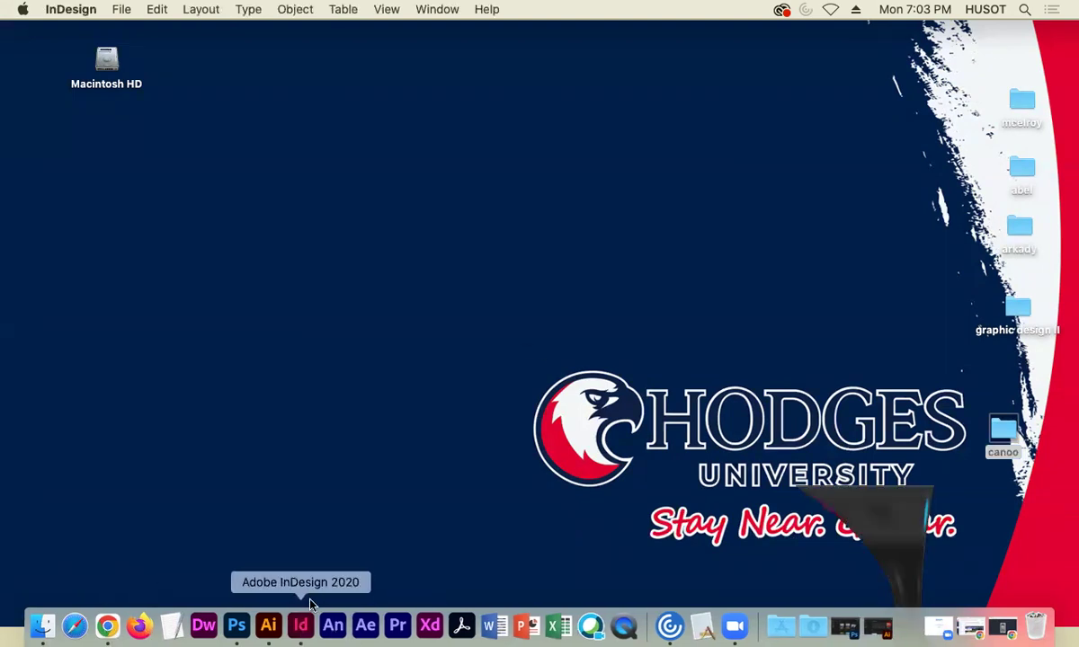
key("super+n")
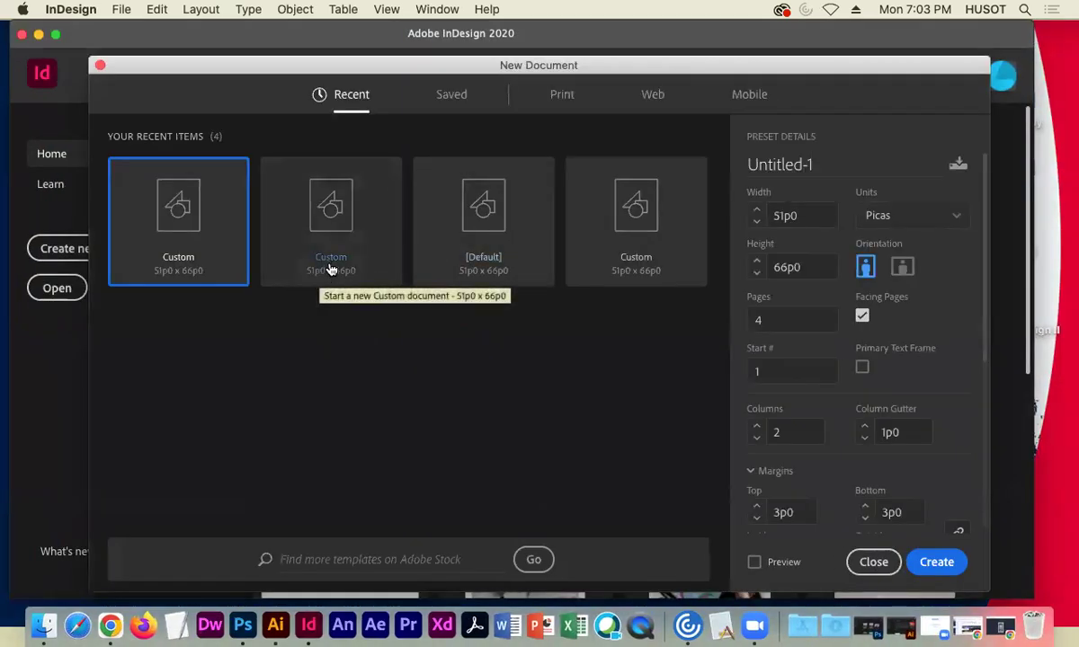
left_click(561, 102)
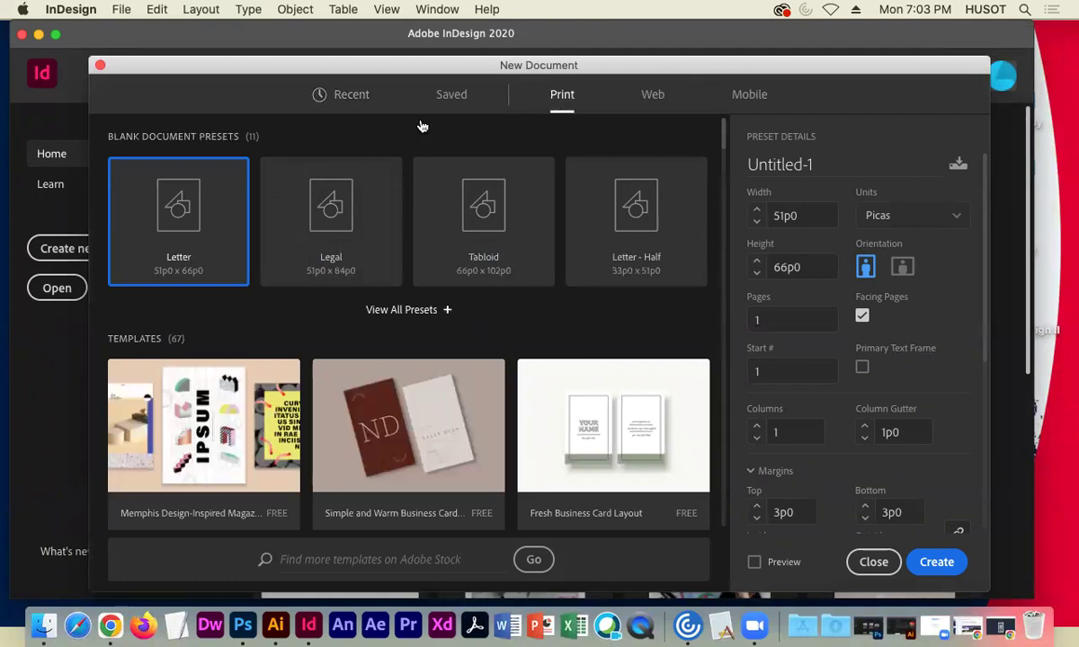
Look through the free print templates offered for new documents, including the stationery, media kit, poster and brochure layouts.
scroll(503, 382, "down", 1)
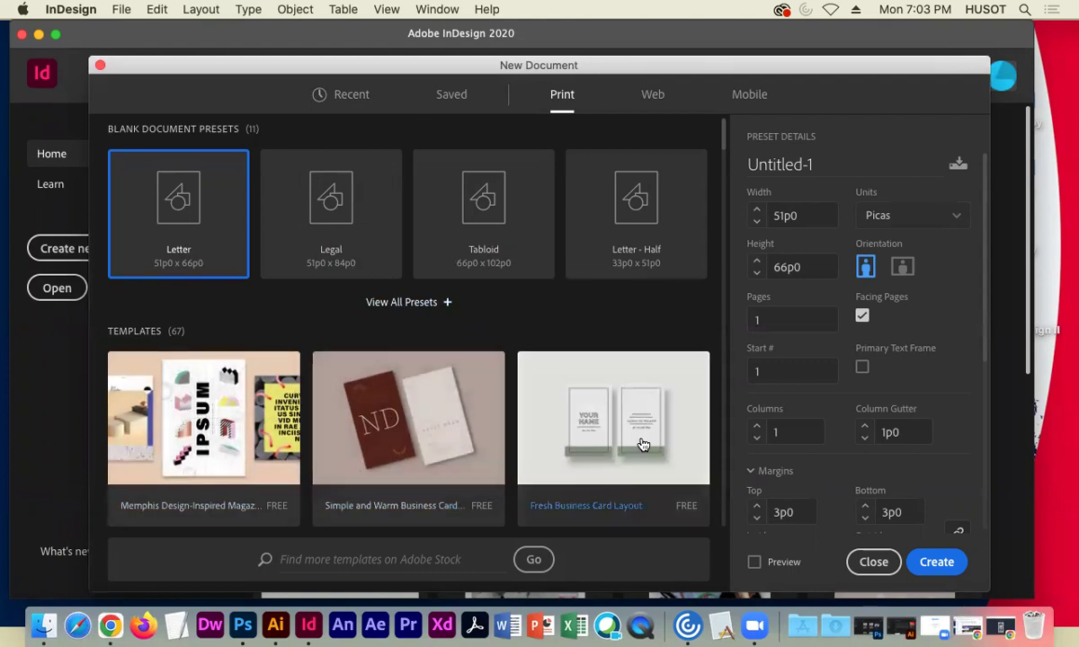
scroll(427, 429, "down", 5)
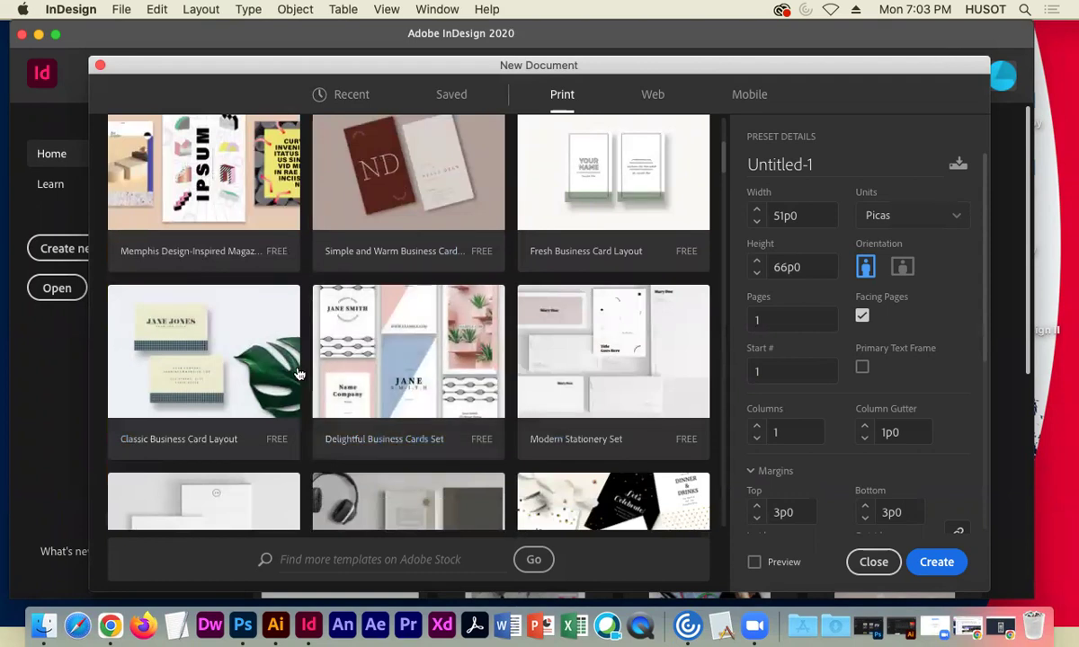
scroll(364, 396, "down", 4)
scroll(359, 373, "down", 5)
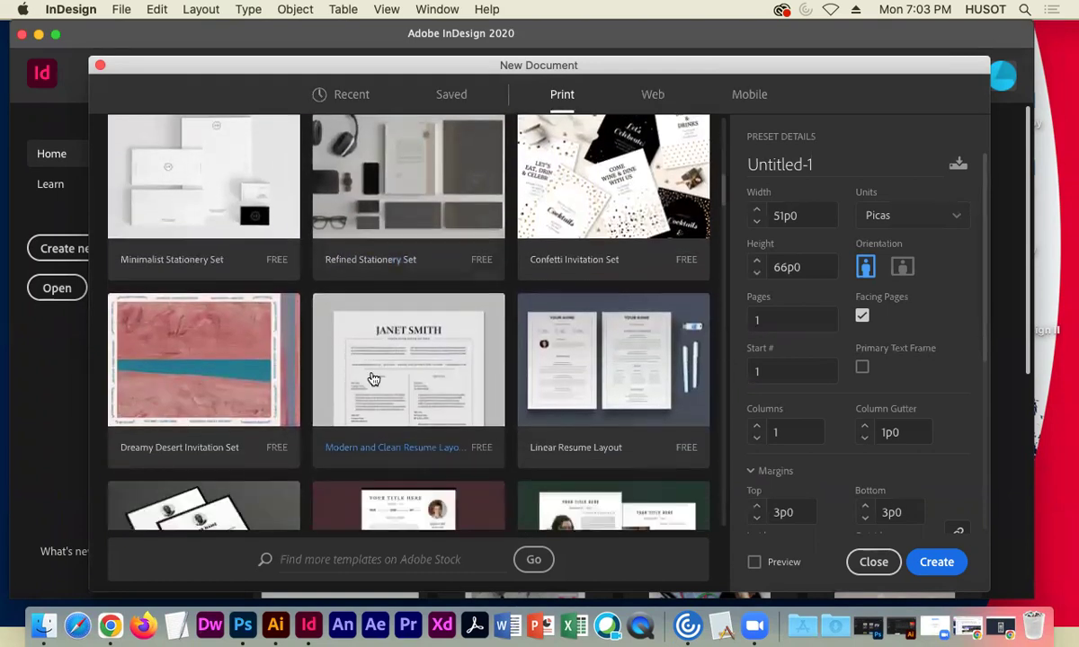
scroll(374, 378, "down", 1)
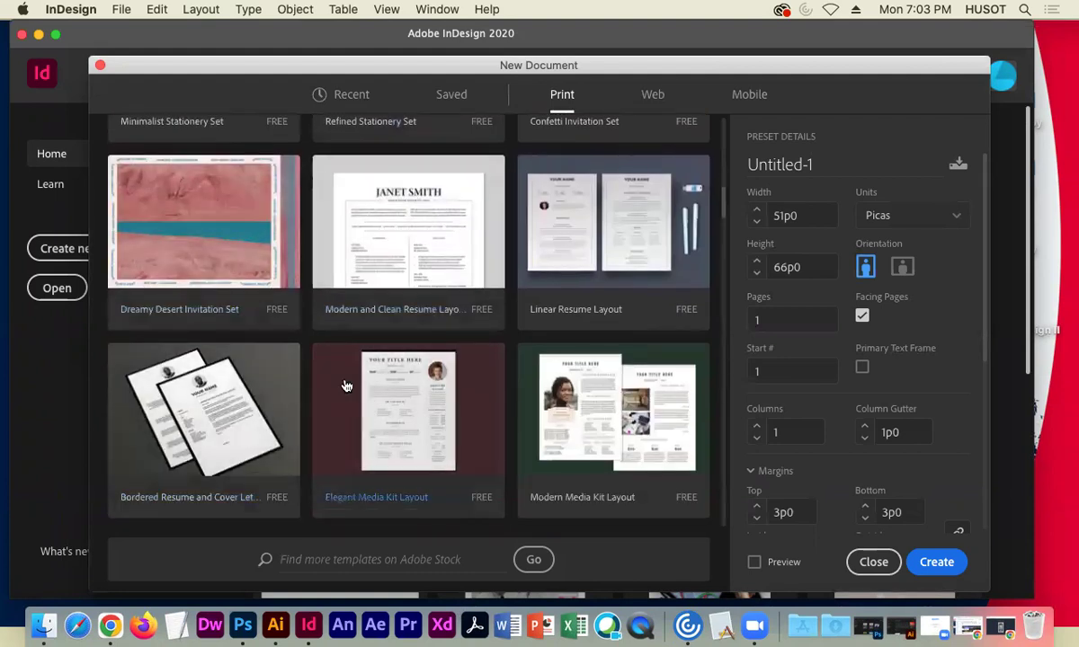
scroll(421, 409, "down", 4)
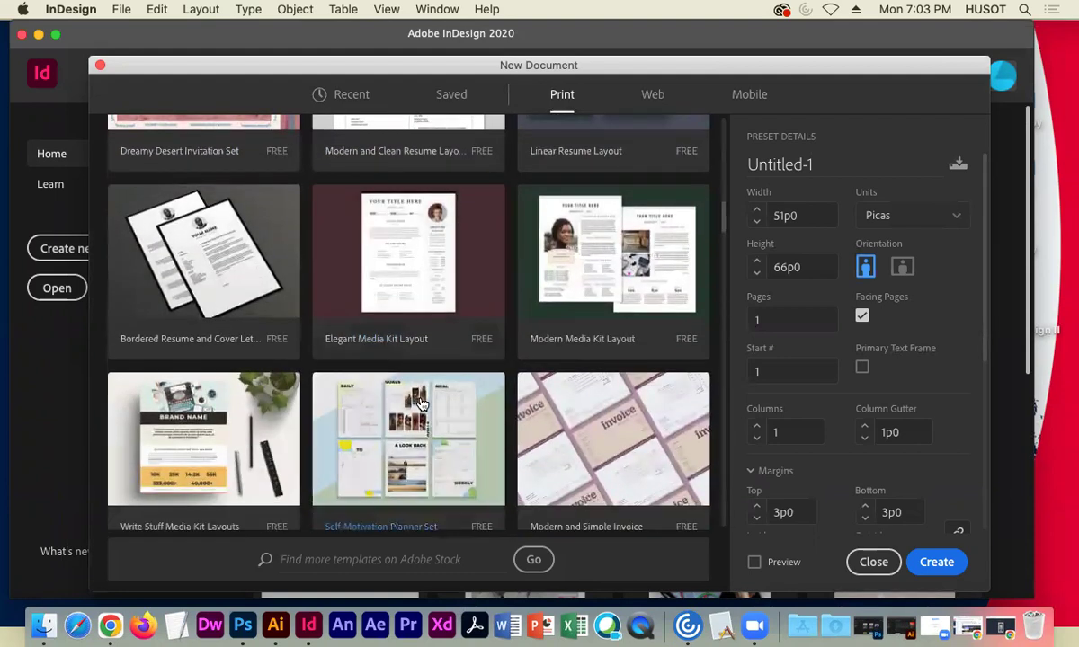
scroll(421, 404, "down", 1)
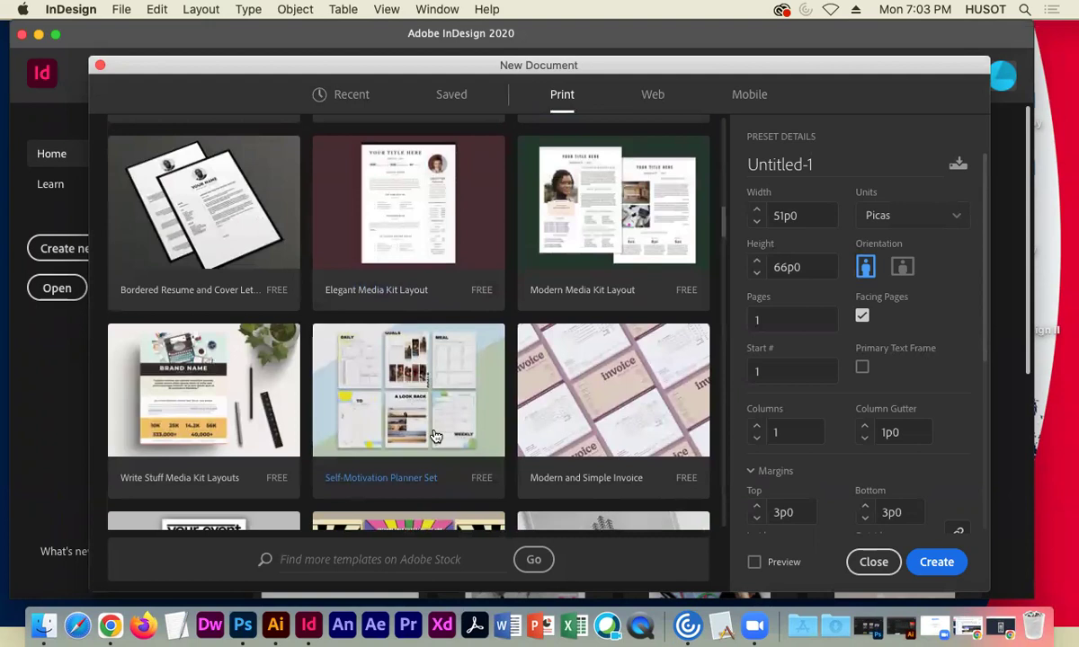
scroll(486, 373, "down", 4)
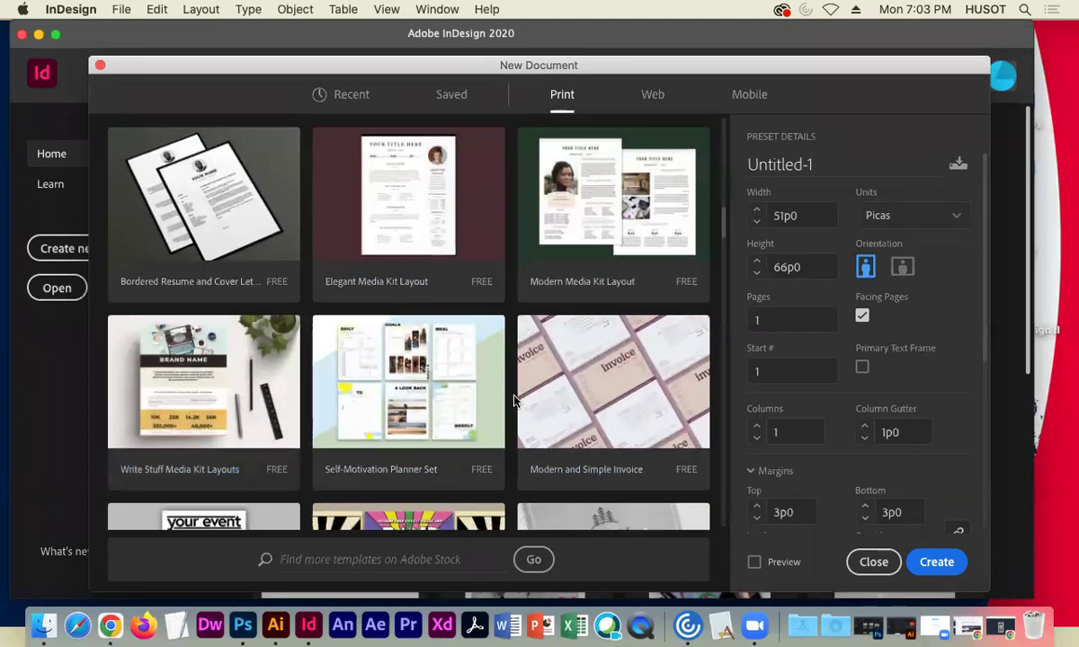
scroll(506, 398, "down", 1)
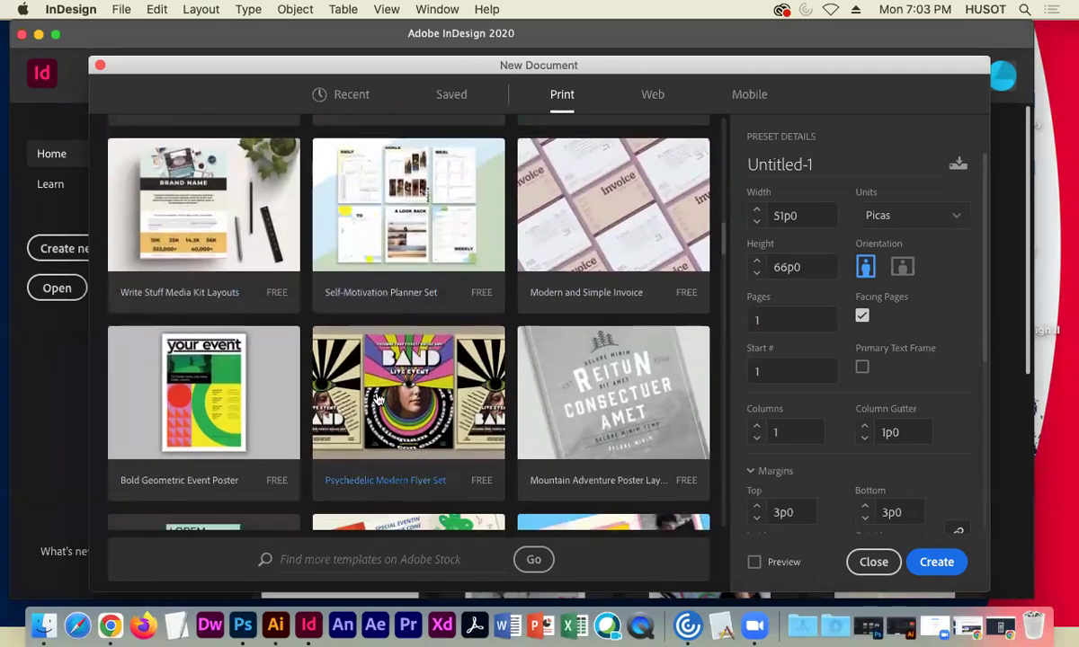
scroll(520, 406, "down", 2)
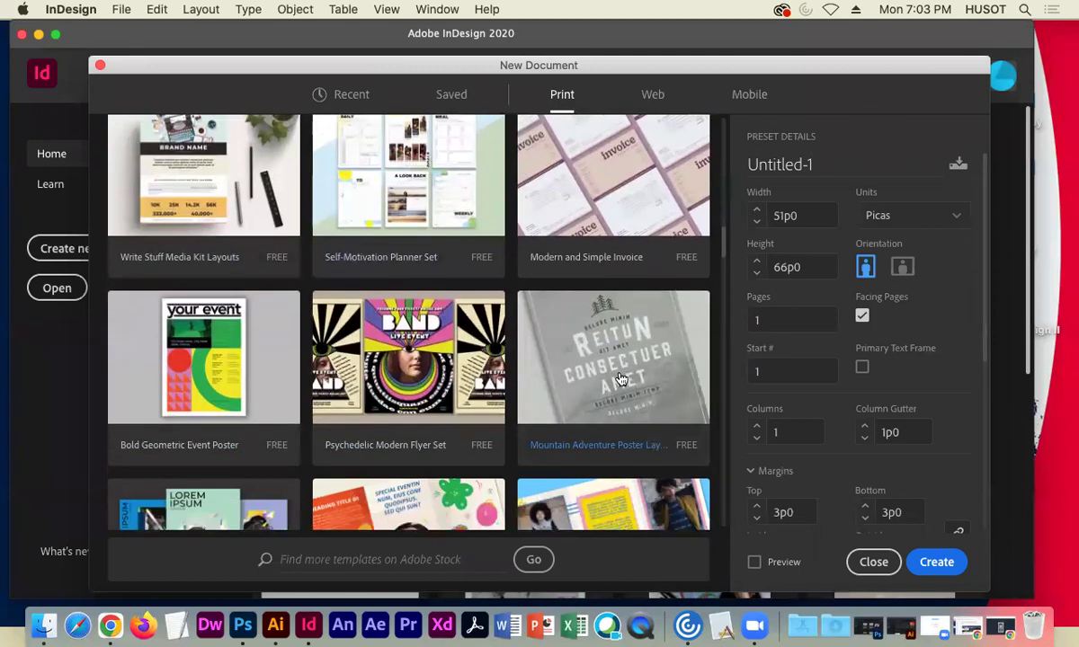
scroll(341, 418, "down", 4)
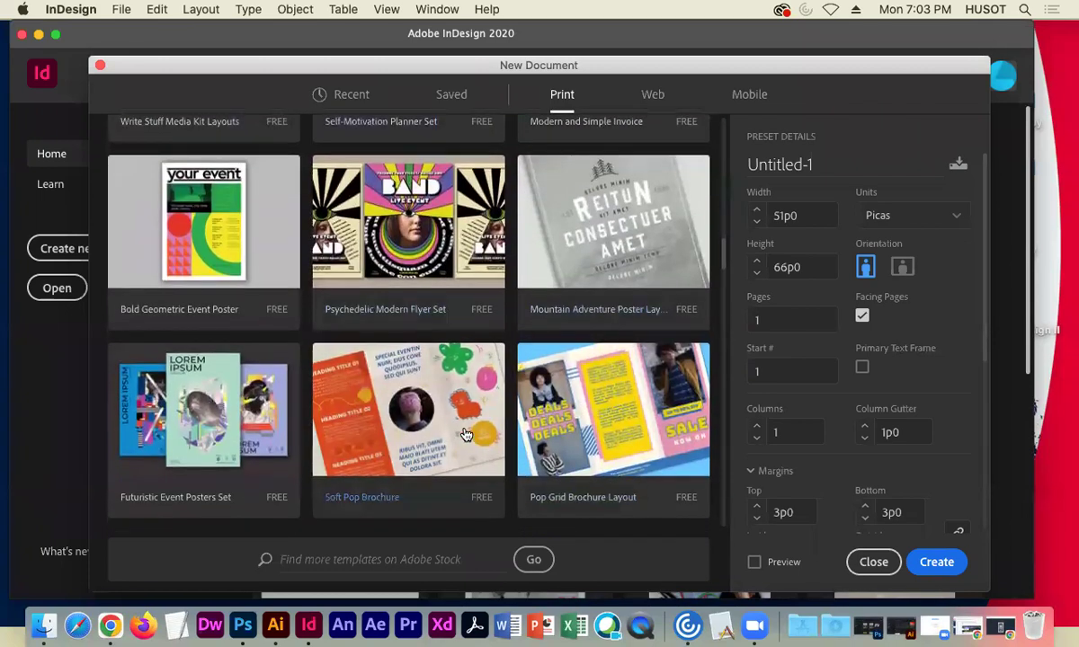
scroll(461, 433, "up", 3)
scroll(459, 434, "up", 15)
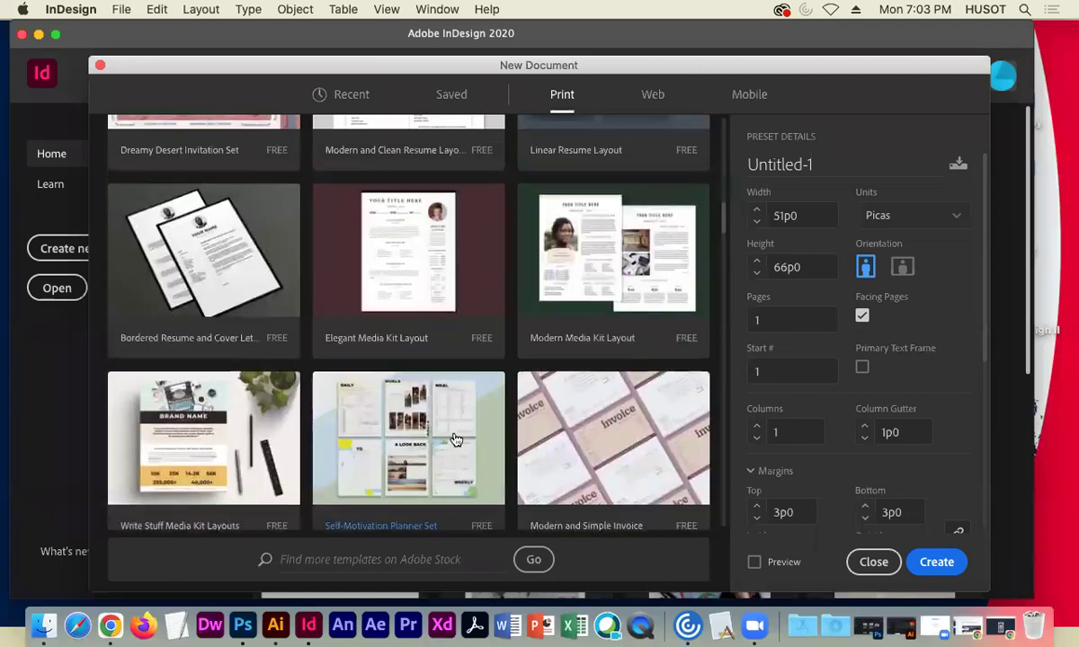
scroll(457, 435, "up", 15)
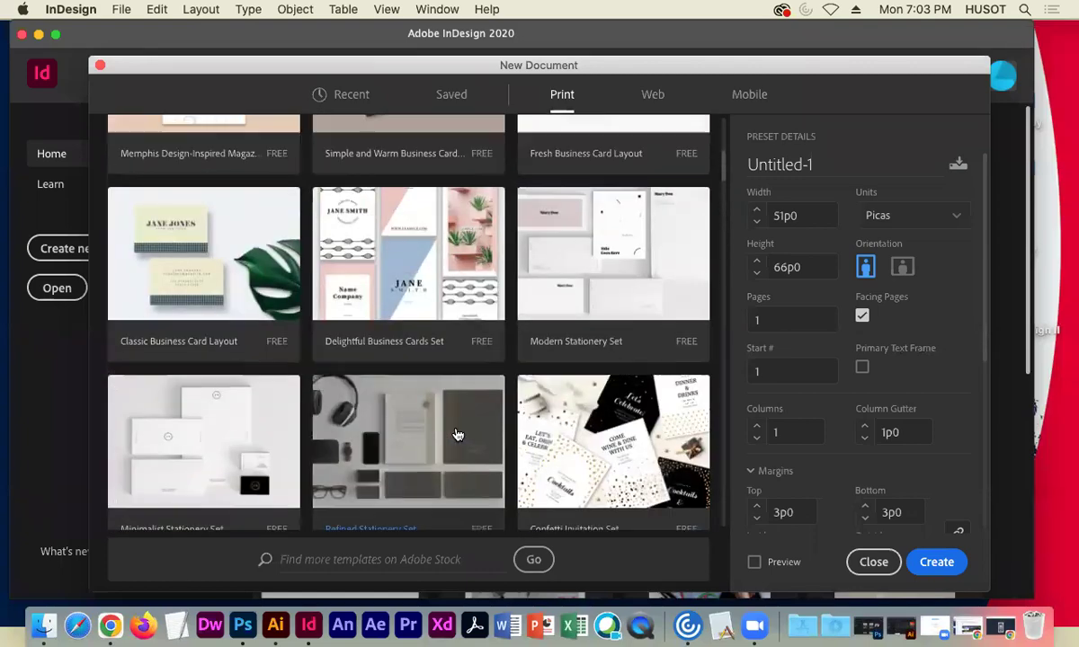
scroll(456, 433, "up", 6)
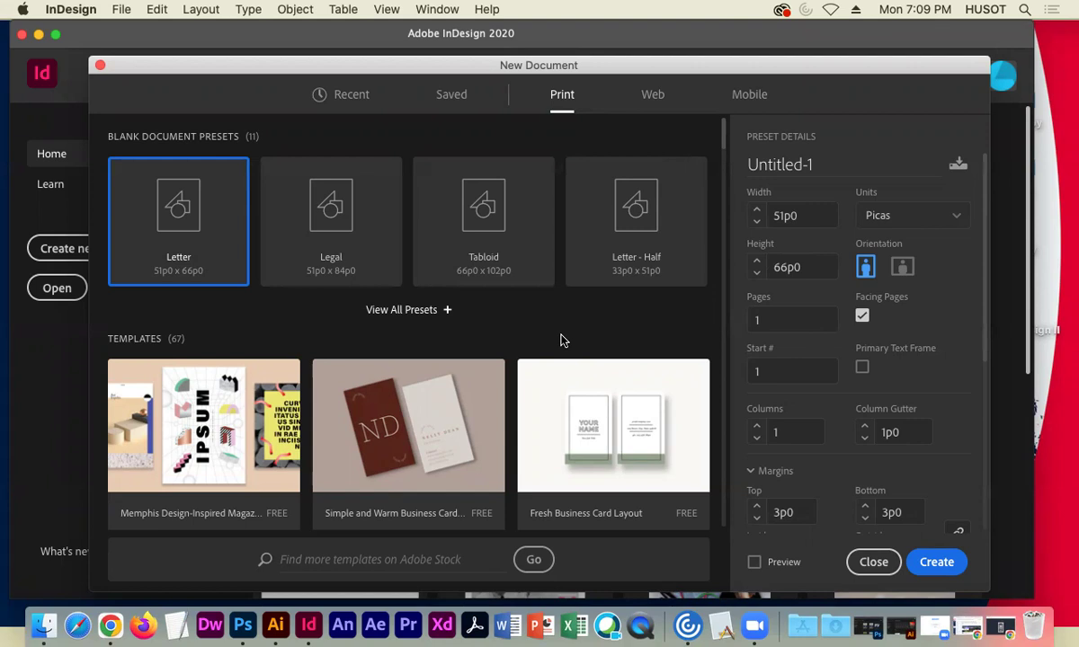
Set the new document's units to inches and its page count to 4.
left_click(849, 216)
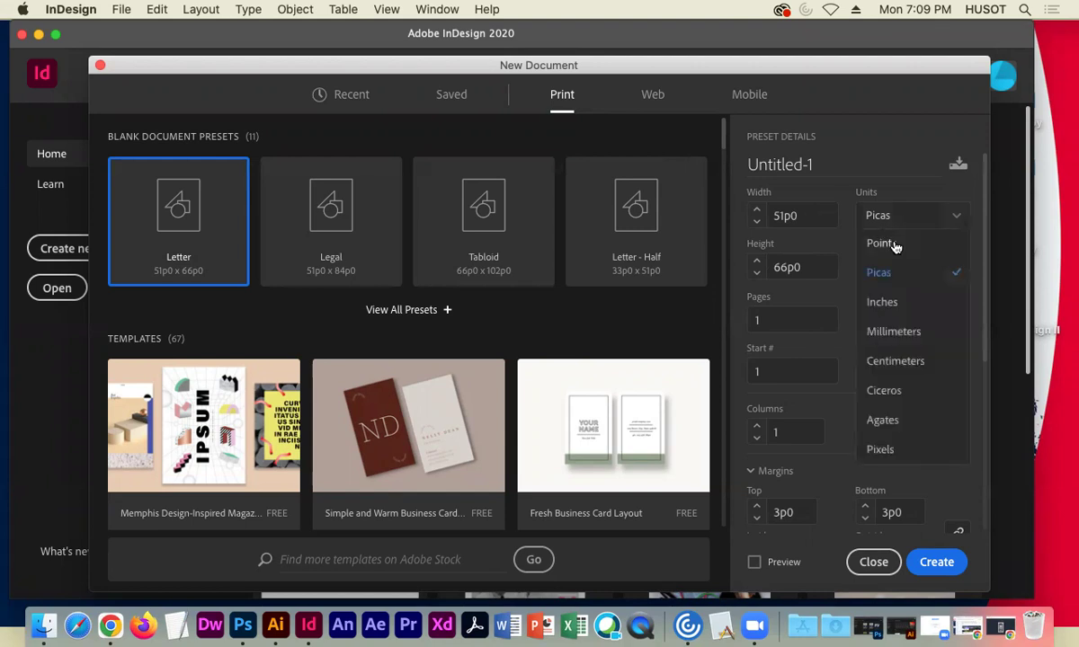
left_click(885, 303)
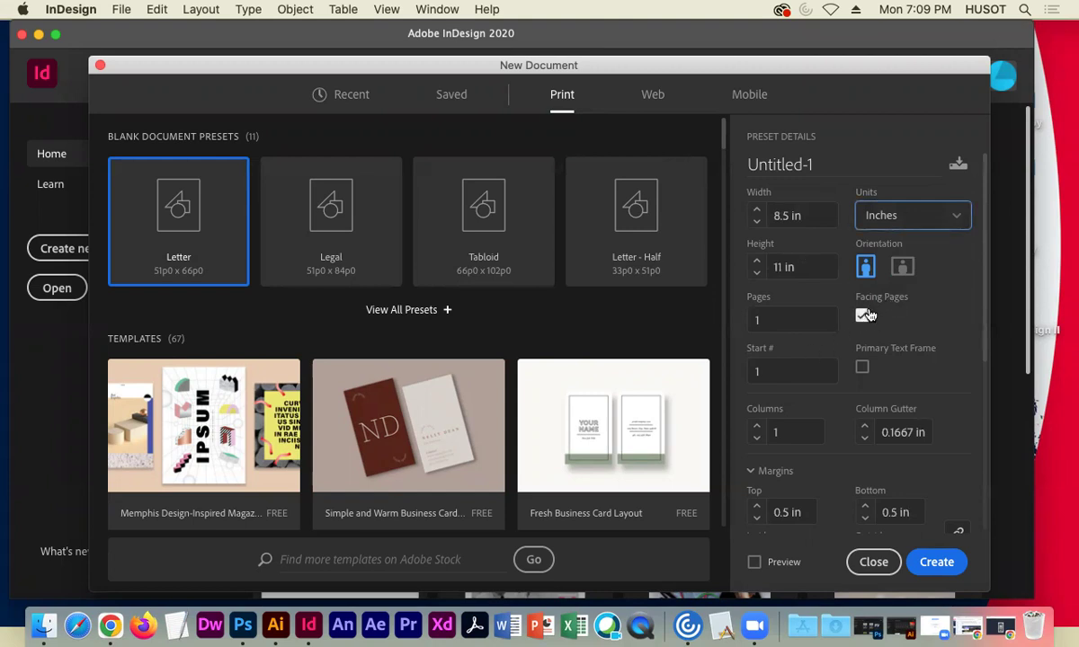
left_click(742, 325)
type("4")
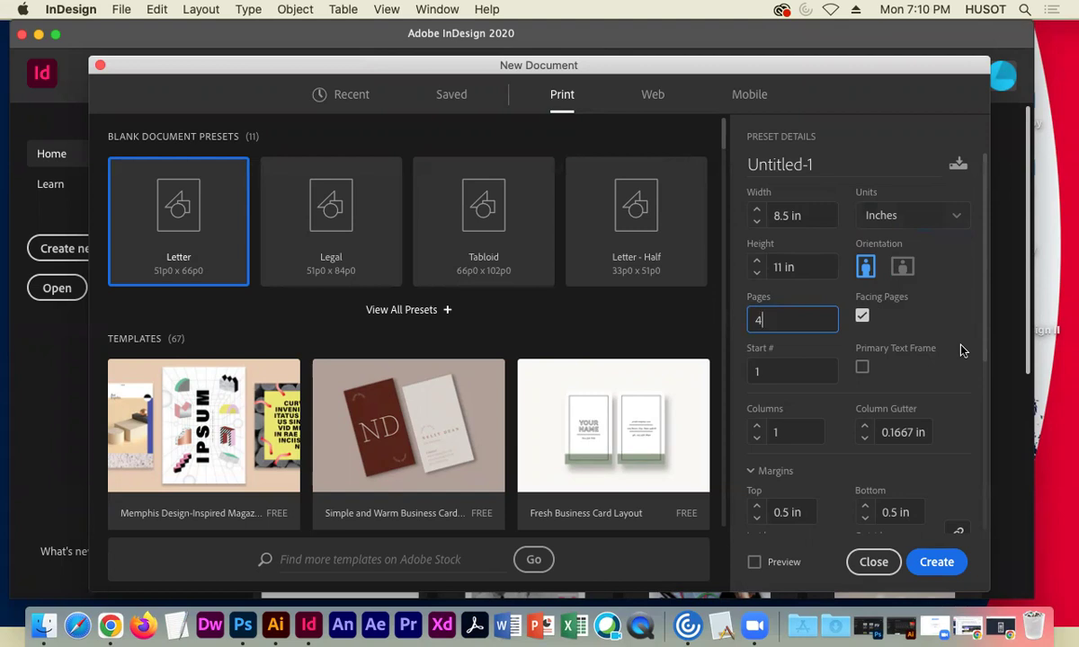
Set the new document's number of columns to 3.
left_click(756, 427)
left_click(756, 426)
scroll(953, 397, "down", 3)
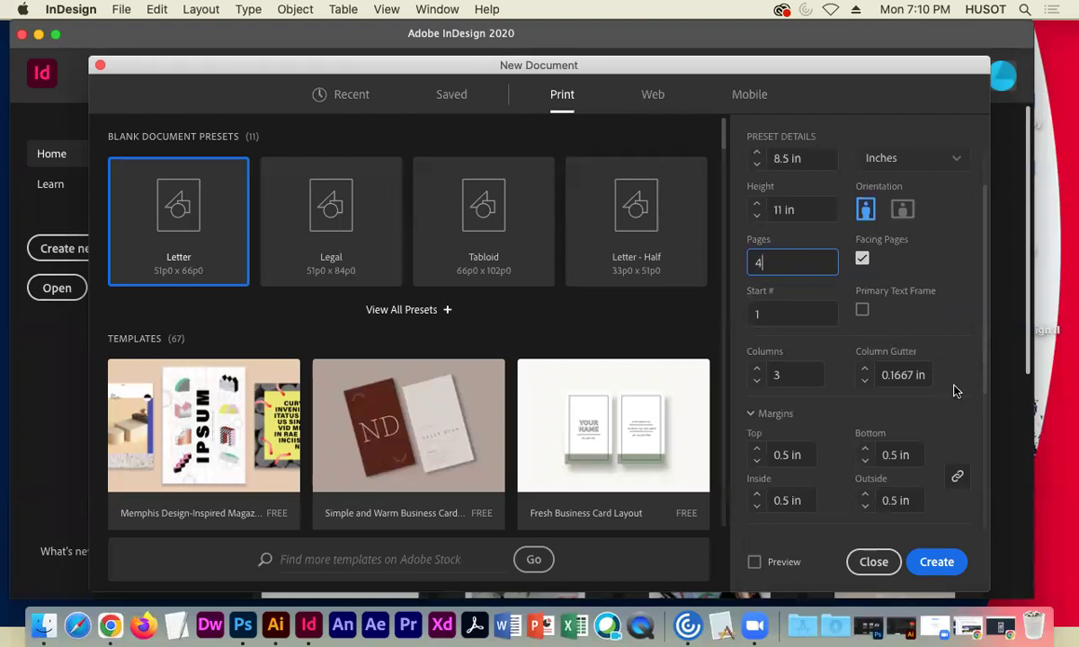
left_click(758, 381)
left_click(757, 370)
Review the margin, bleed and slug settings and create the document.
scroll(864, 304, "down", 4)
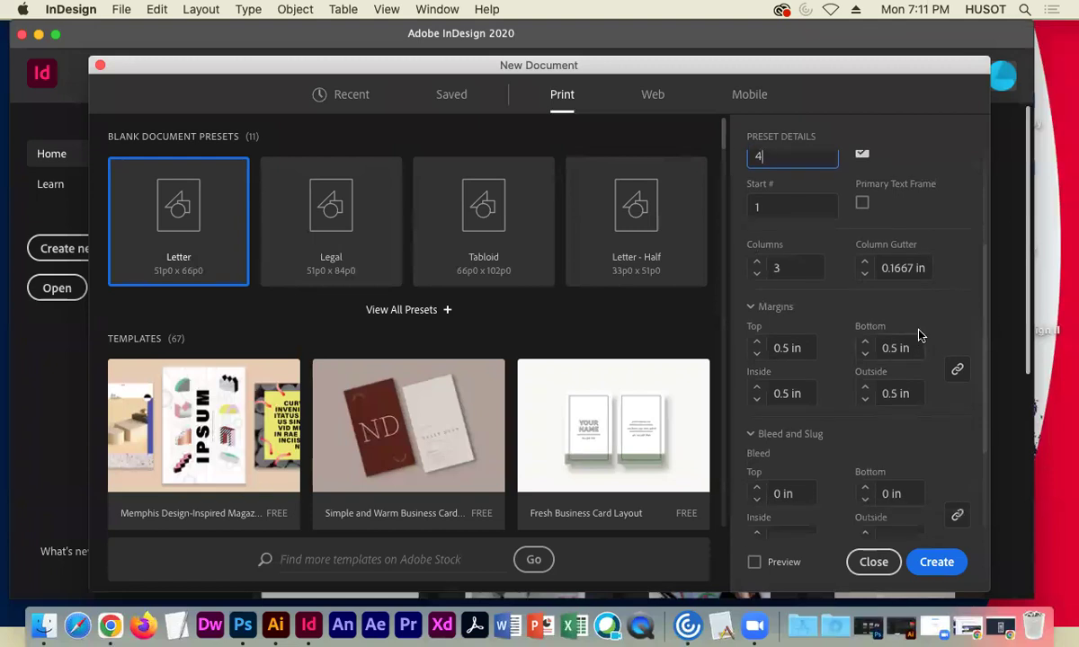
scroll(915, 334, "down", 1)
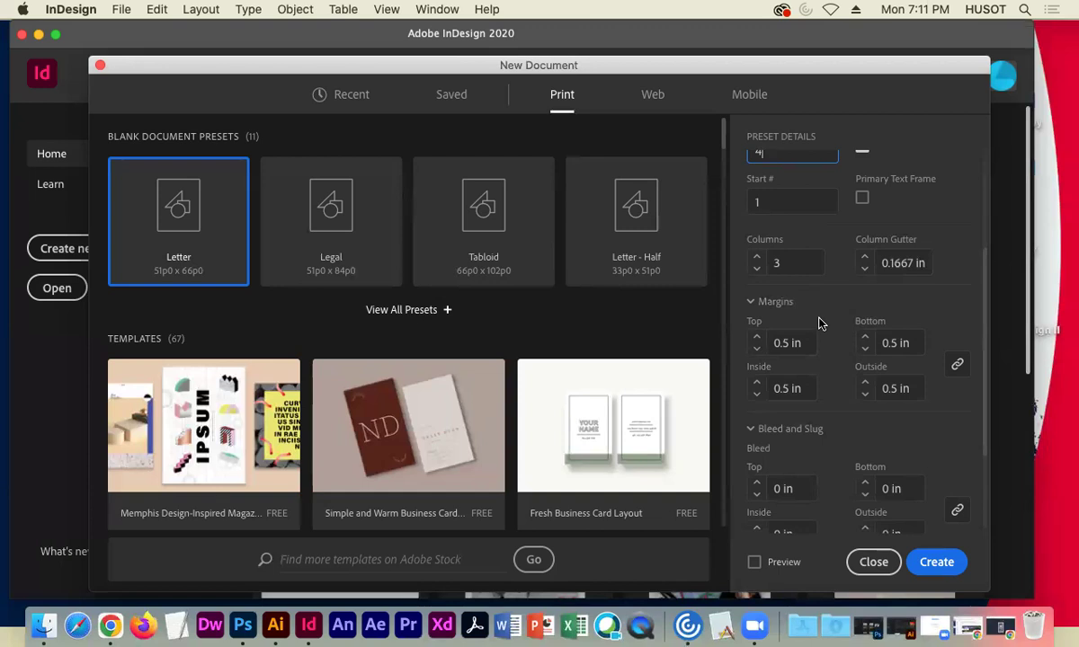
scroll(822, 377, "down", 2)
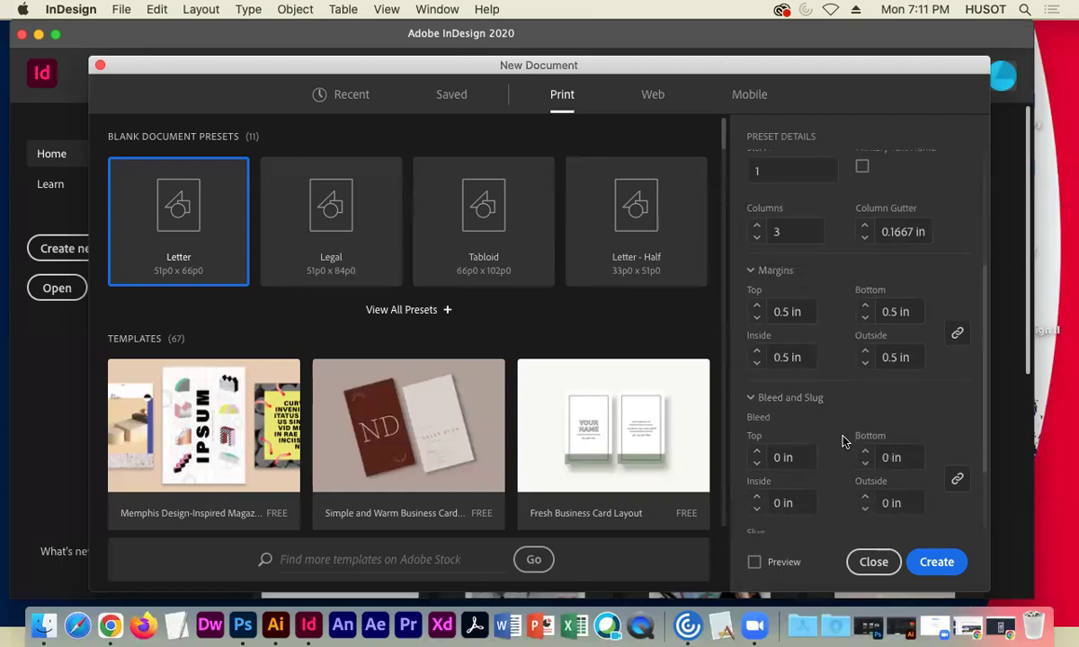
scroll(839, 436, "down", 1)
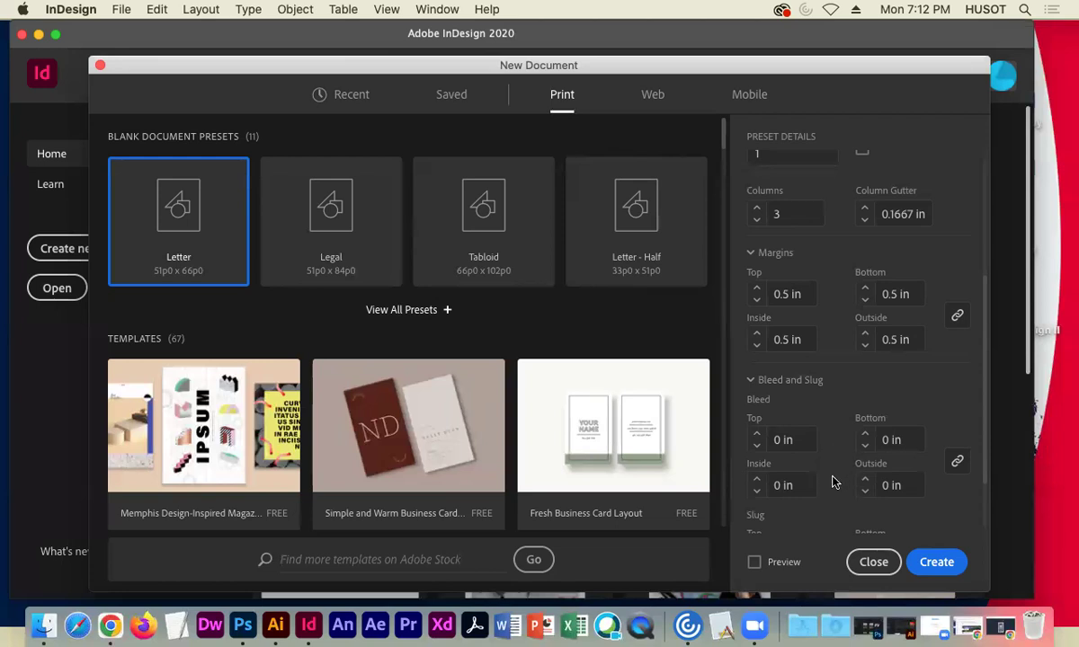
scroll(809, 490, "down", 1)
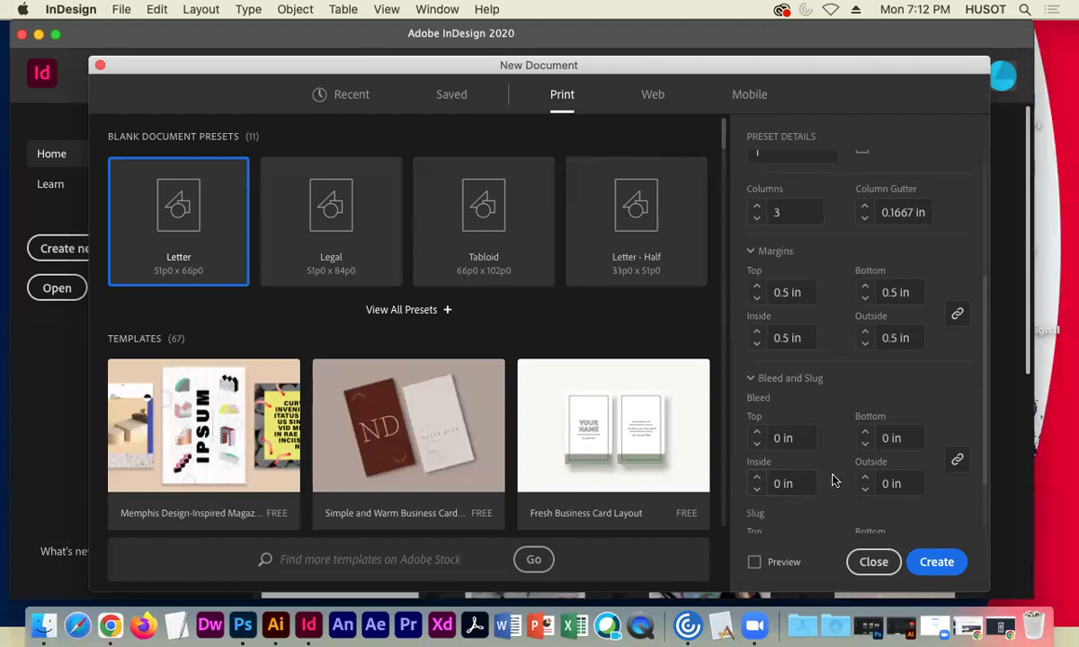
scroll(829, 458, "down", 2)
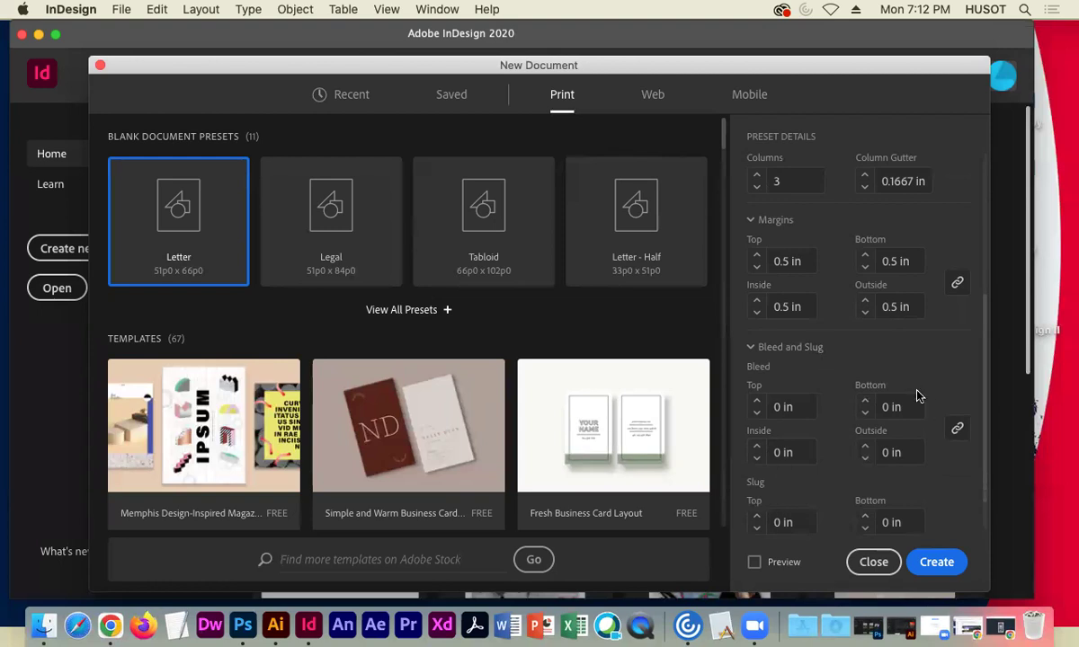
scroll(814, 377, "down", 1)
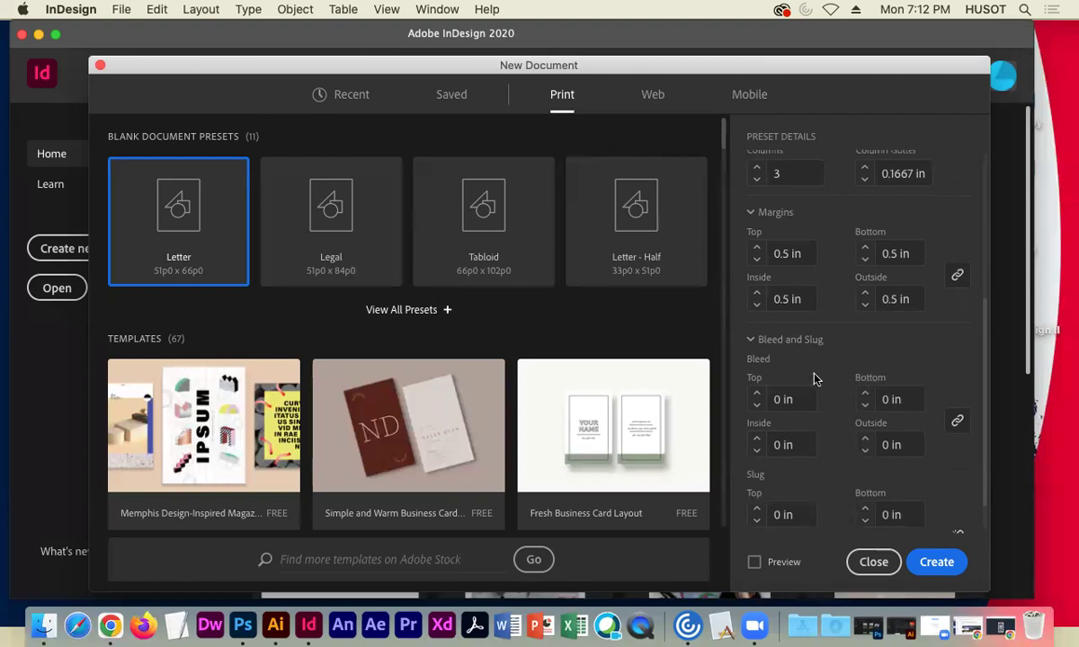
scroll(813, 378, "down", 2)
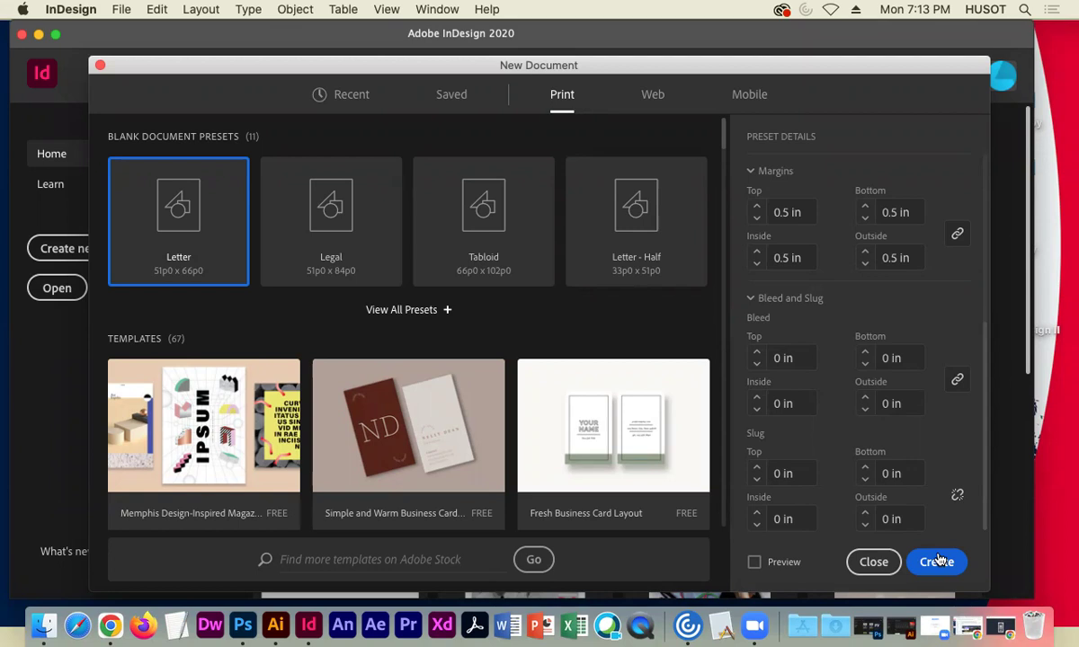
left_click(933, 562)
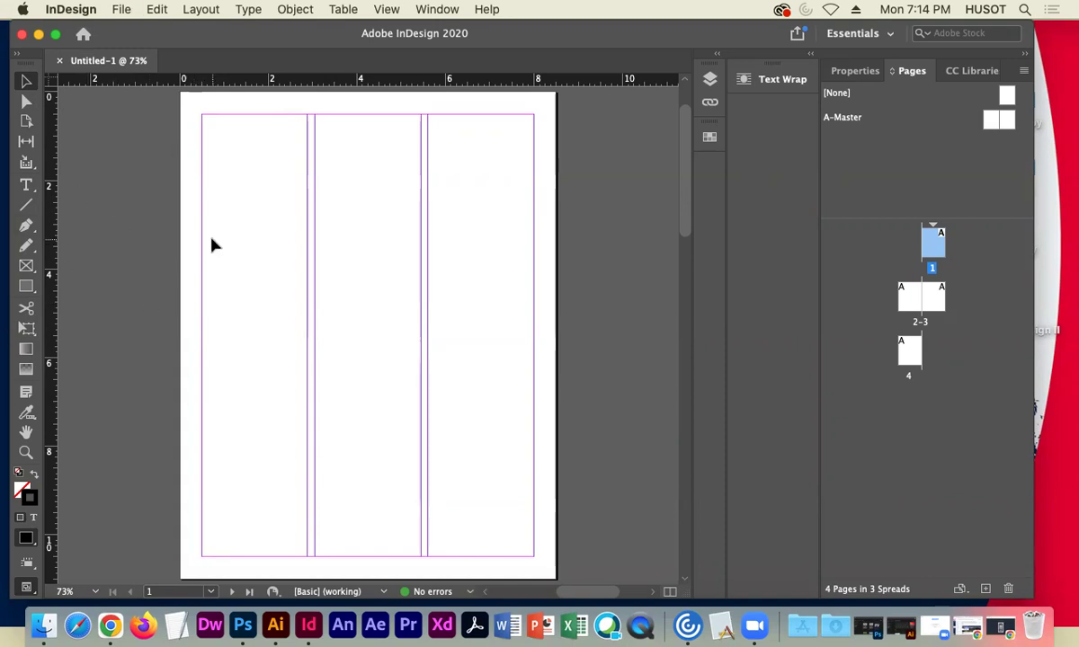
Make the fill colour active, and select pages 4, 2 and 3 in turn in the page overview.
left_click(19, 492)
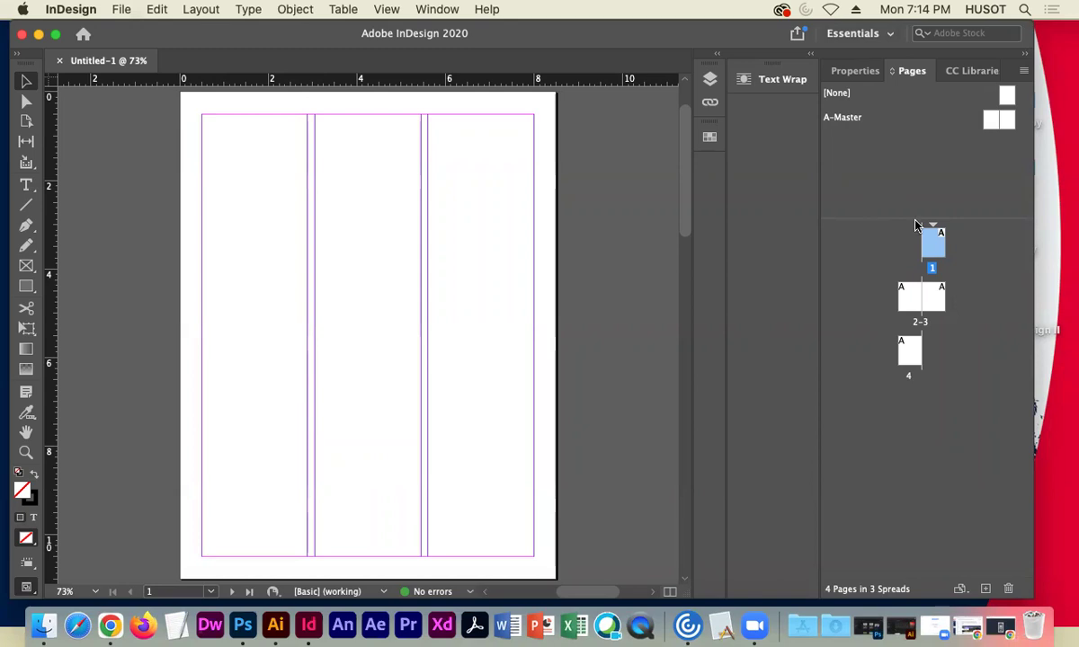
left_click(908, 354)
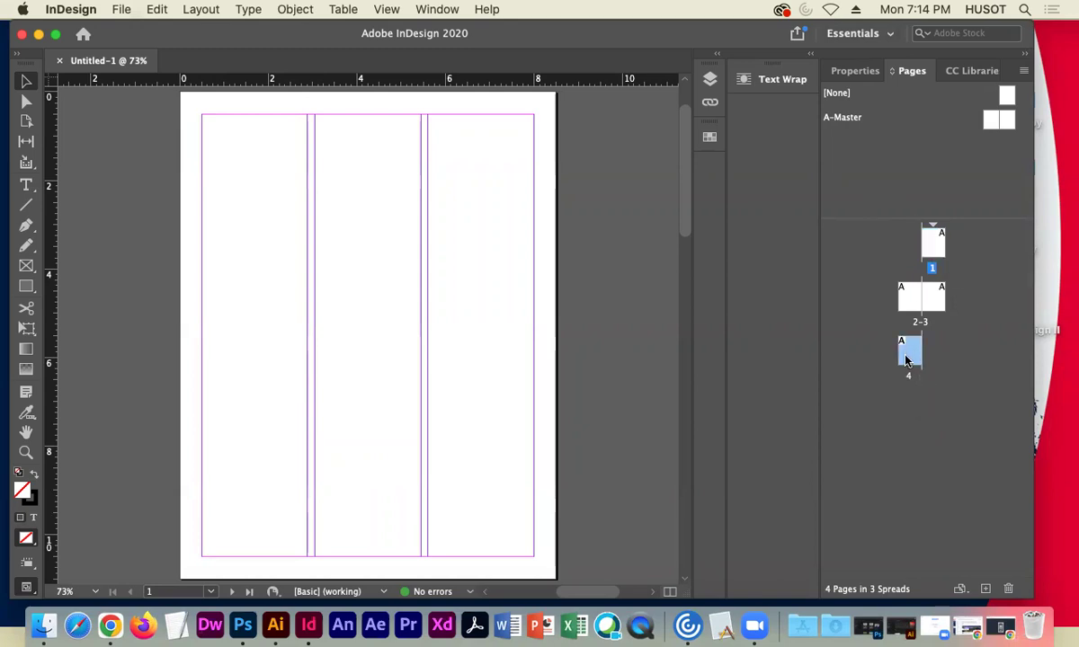
left_click(910, 304)
left_click(924, 304)
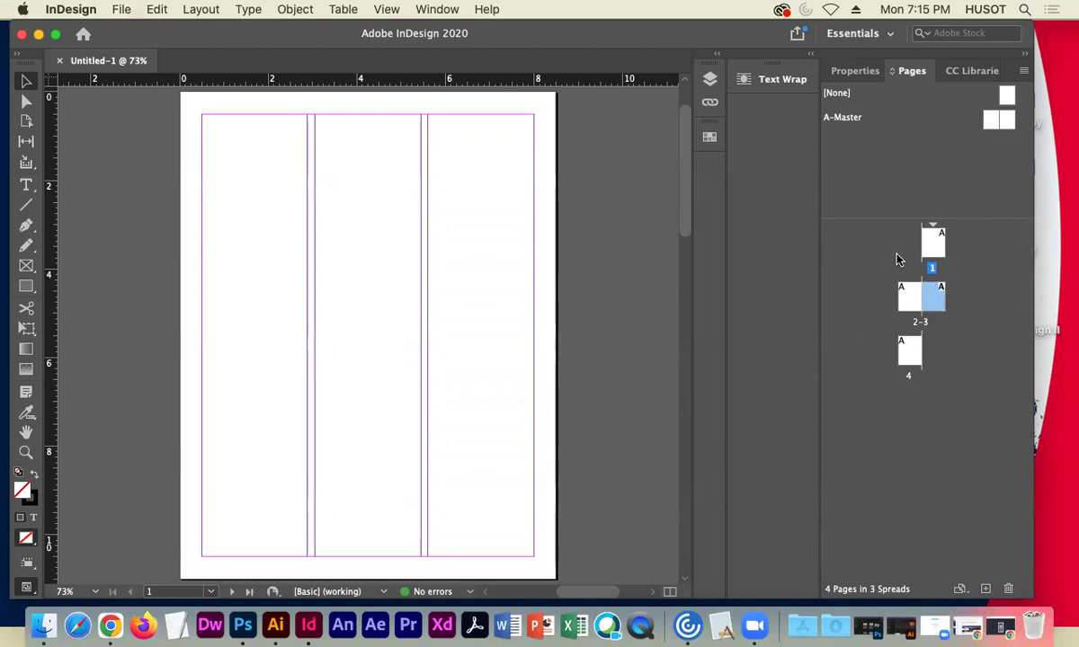
Select the left and right pages of the A-Master spread in turn.
left_click(996, 124)
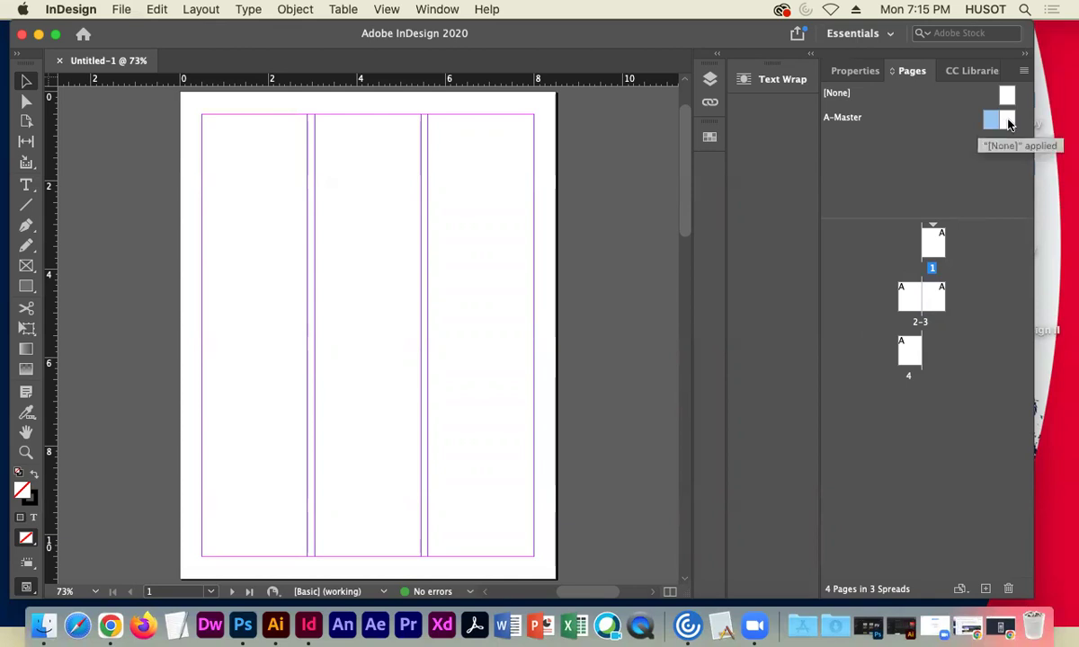
left_click(1007, 121)
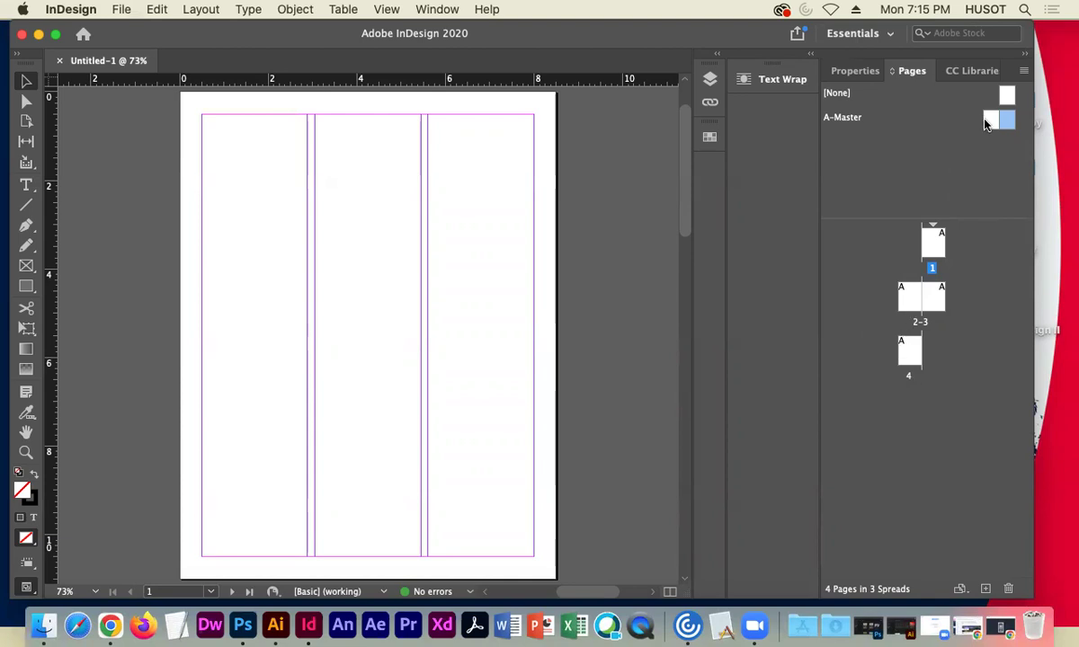
left_click(1006, 119)
left_click(1008, 124, "alt")
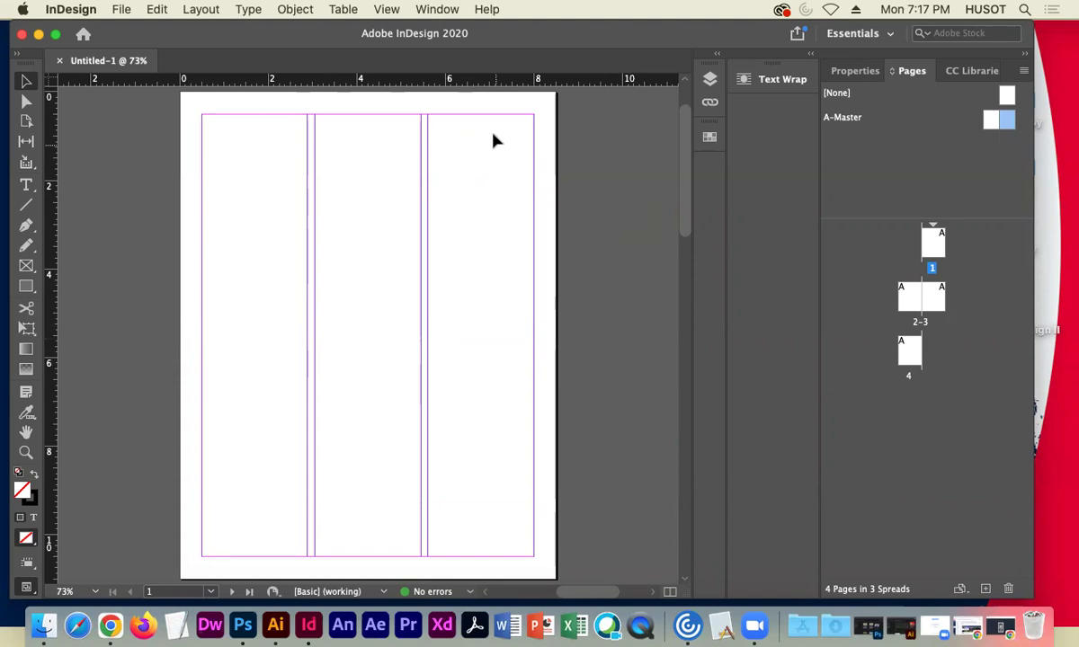
Set the document's display performance to High Quality Display.
left_click(382, 9)
mouse_move(409, 9)
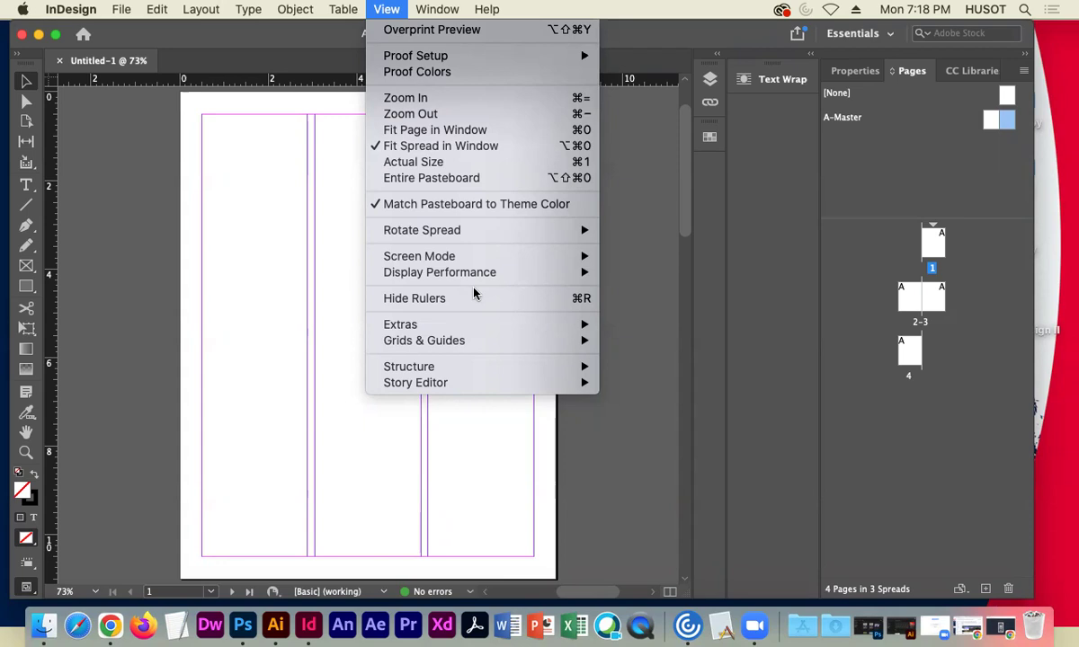
mouse_move(481, 273)
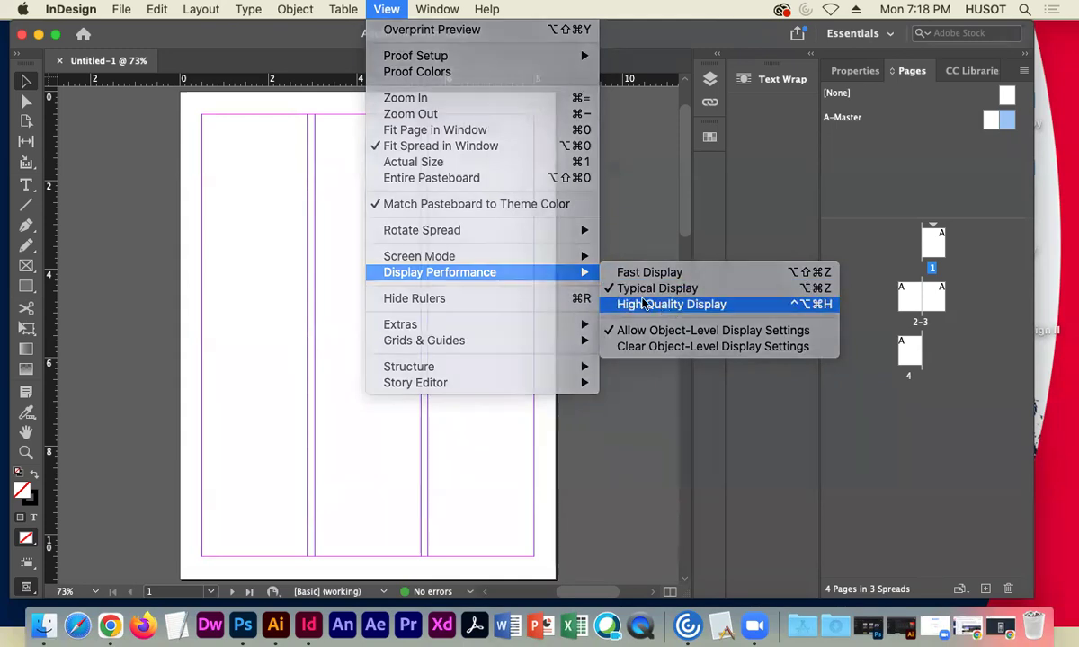
left_click(672, 306)
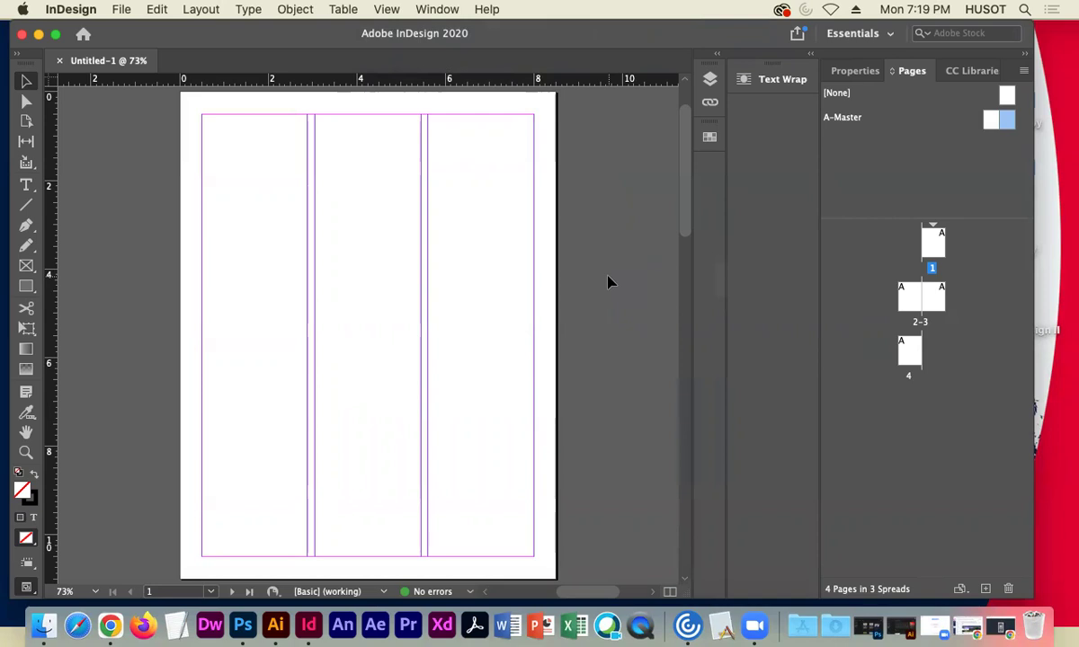
left_click(387, 9)
mouse_move(540, 258)
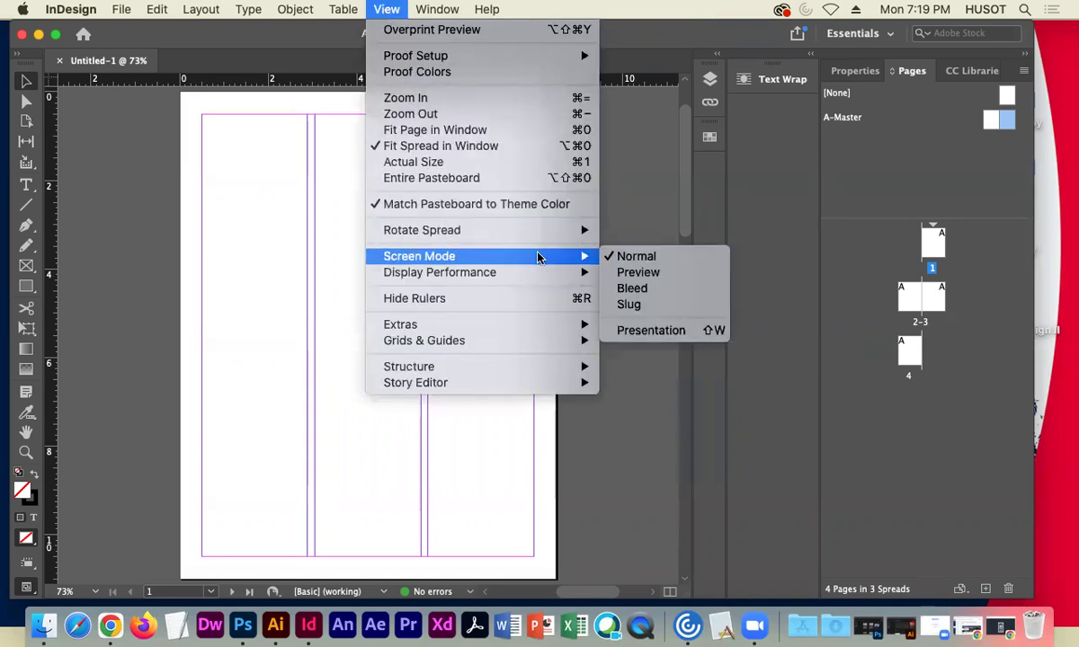
mouse_move(551, 340)
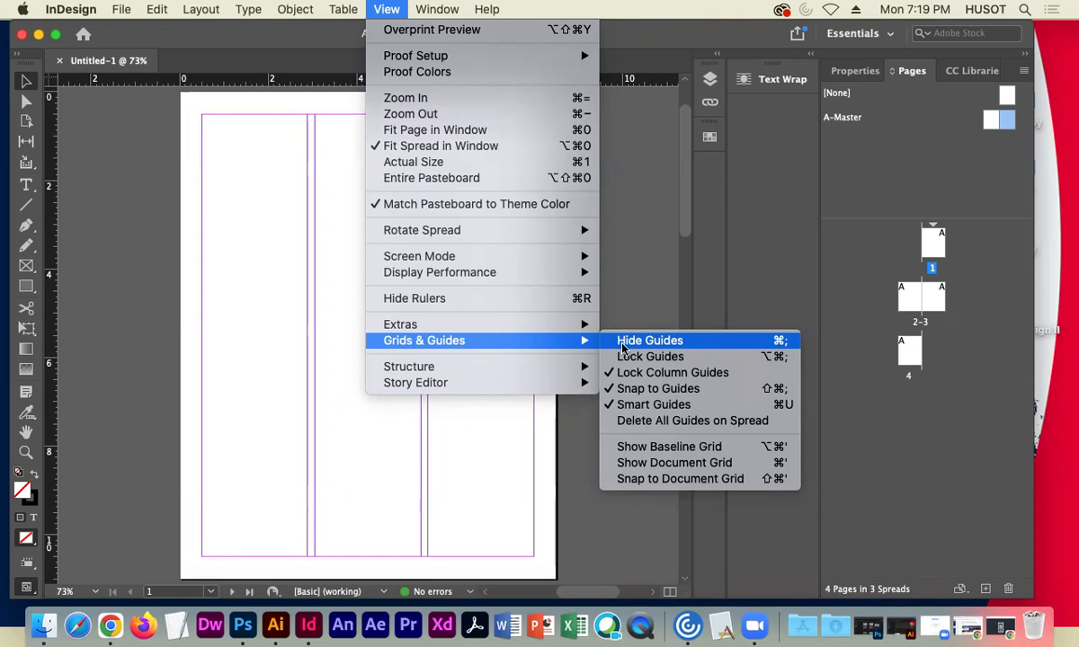
left_click(52, 167)
Place ruler guides along the four margins of page 1 and down the middle of its two column gutters.
left_click_drag(46, 159, 199, 166)
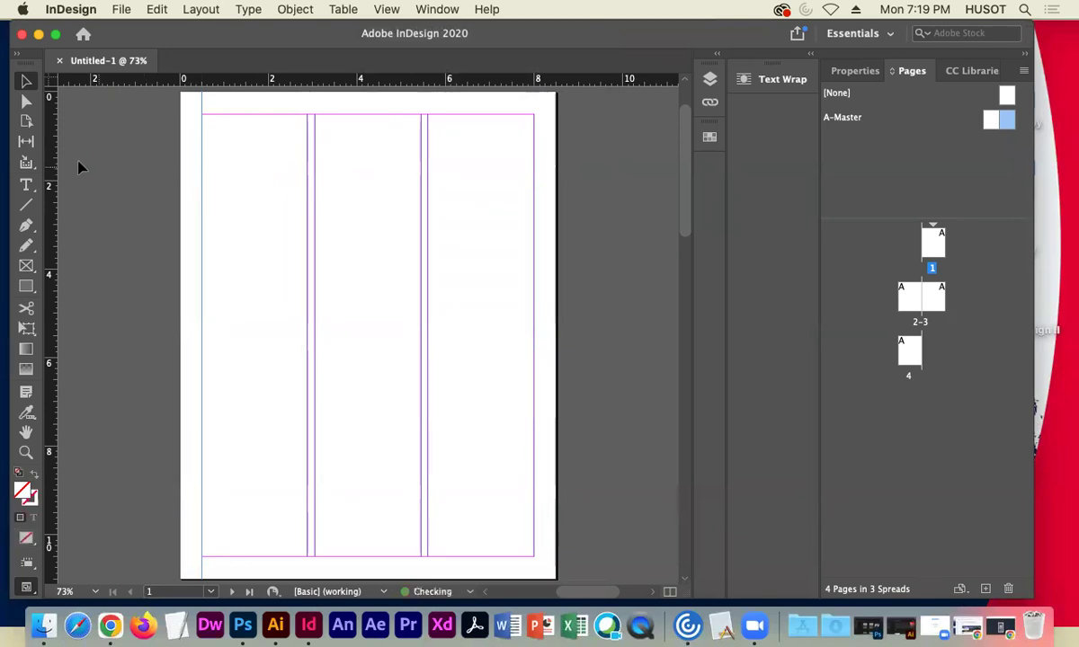
left_click_drag(51, 166, 530, 169)
left_click_drag(325, 81, 371, 557)
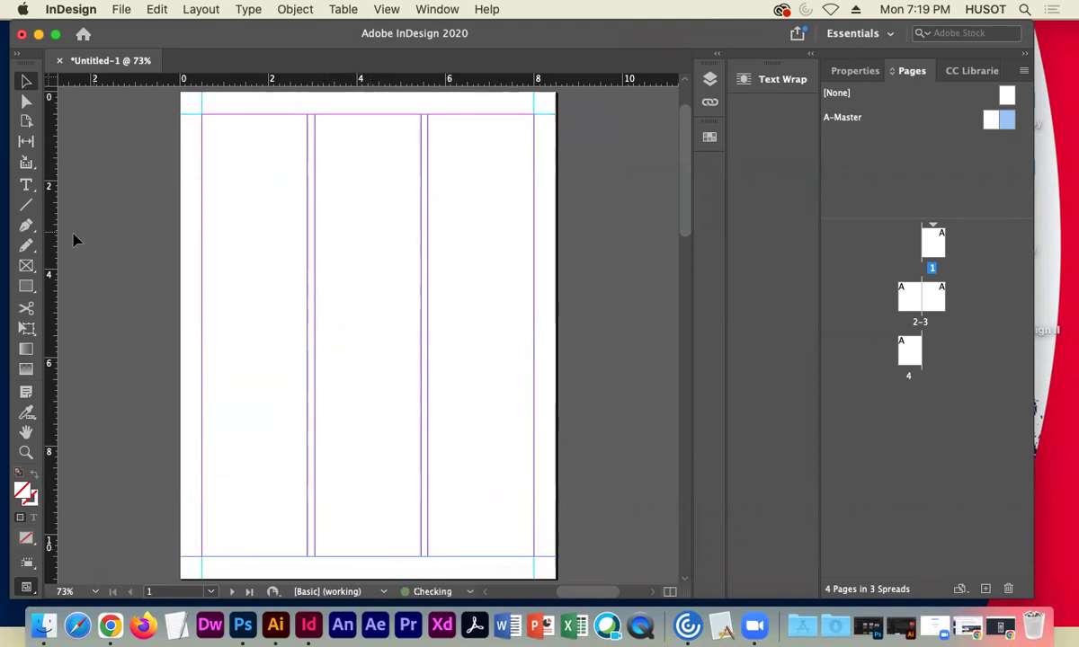
left_click_drag(56, 229, 311, 236)
left_click_drag(49, 231, 425, 249)
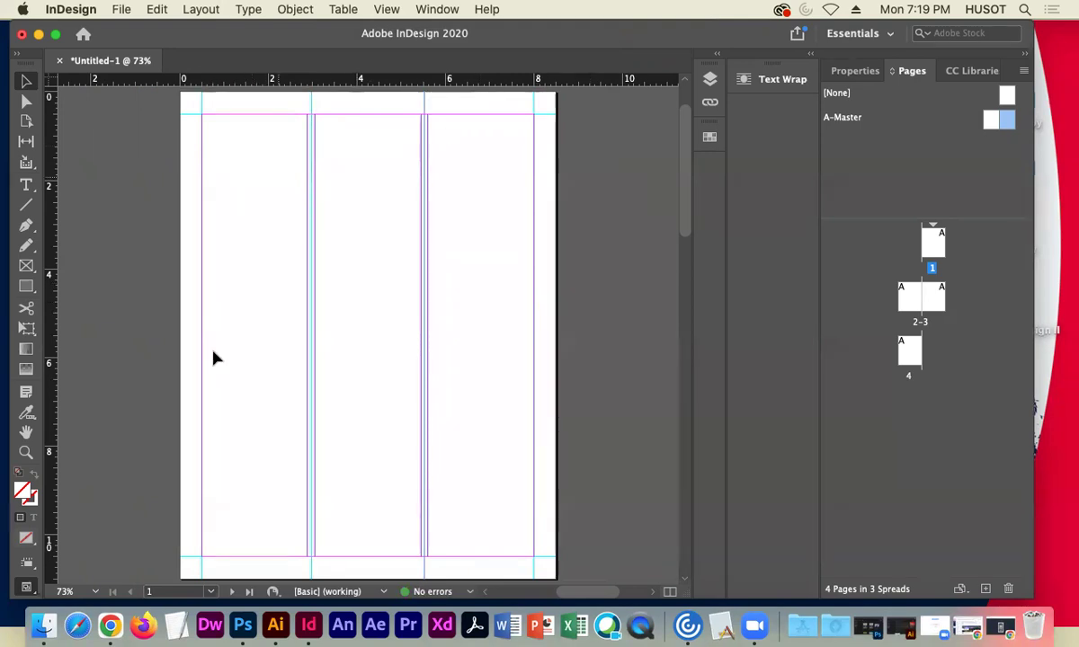
Undo all the ruler guides placed on page 1.
scroll(435, 256, "up", 2)
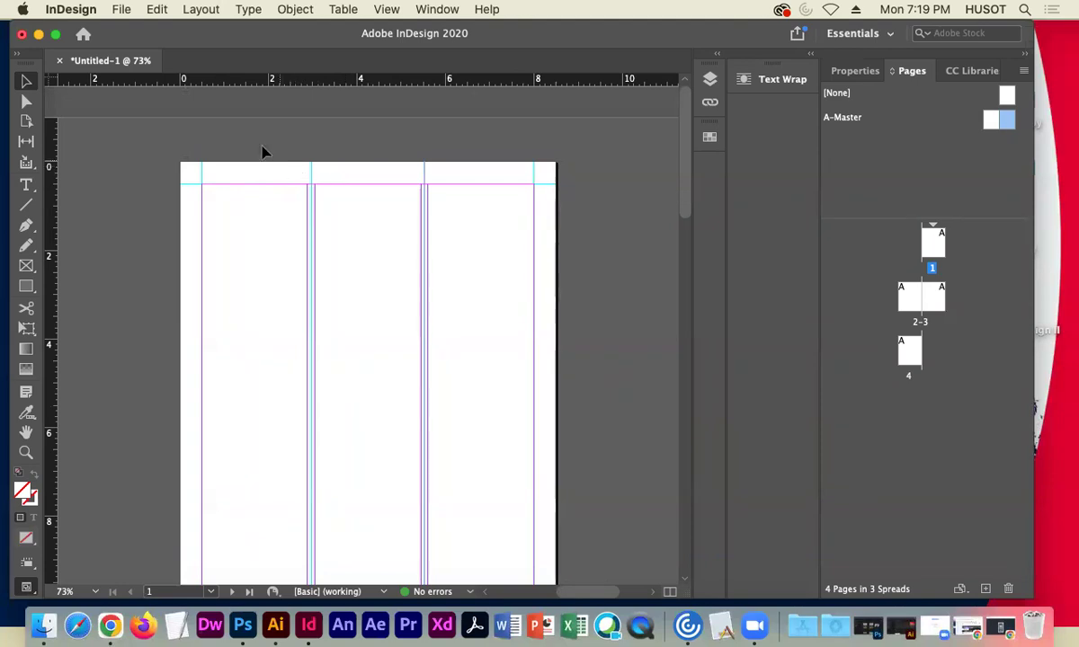
key("super+z")
key("super+z")
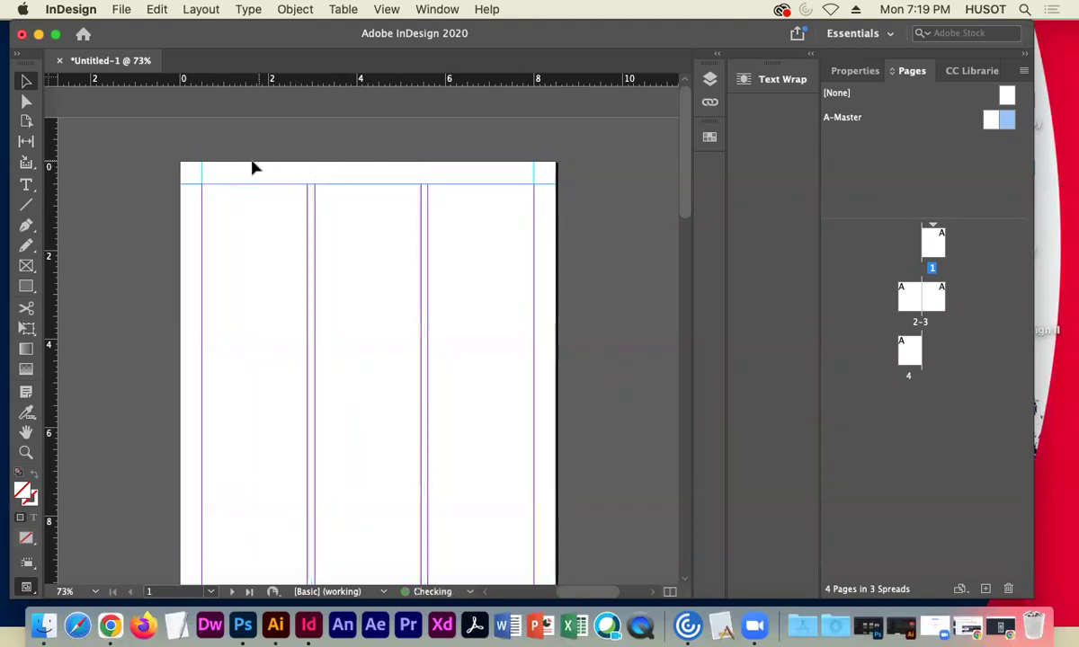
key("super+z")
key("super+z")
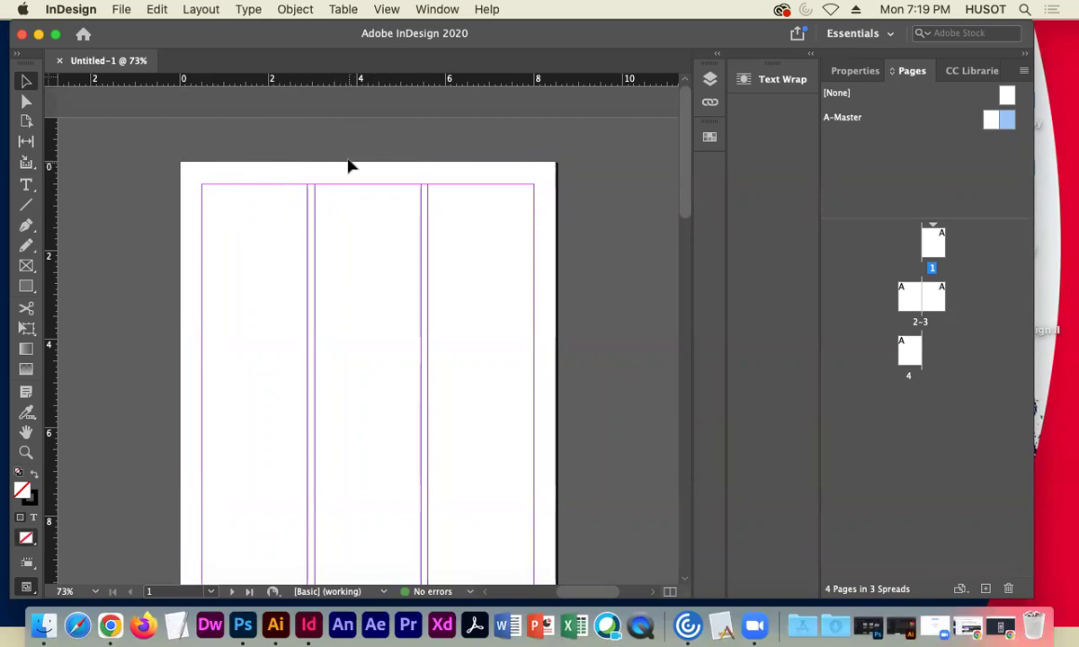
Hide the document's guides, and show them again.
left_click(386, 9)
mouse_move(415, 273)
mouse_move(472, 341)
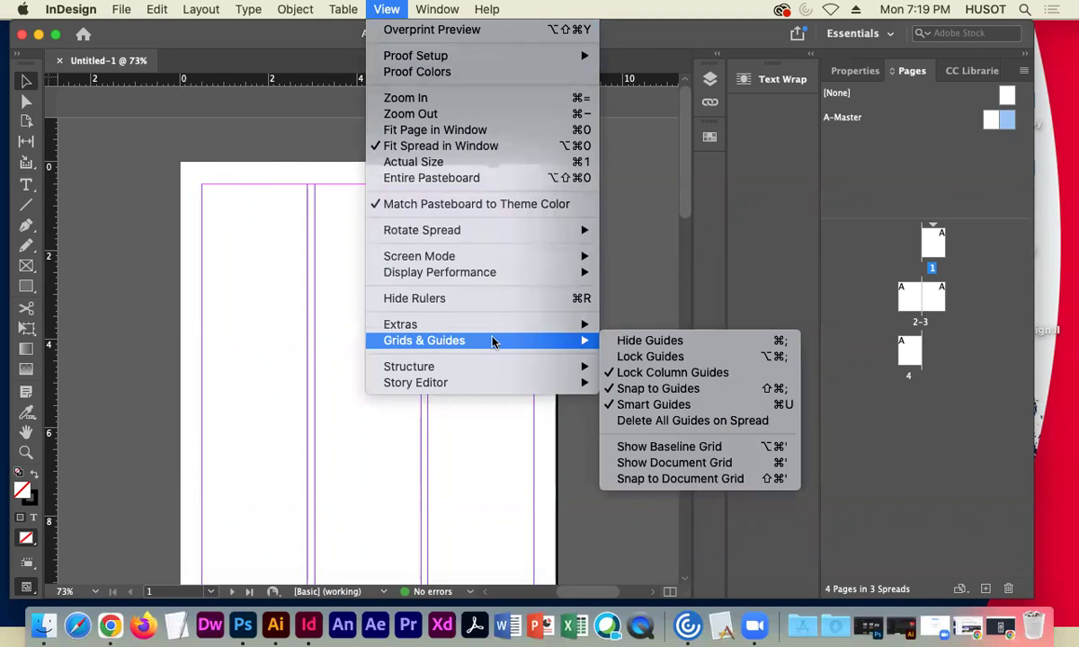
left_click(637, 341)
scroll(387, 357, "down", 3)
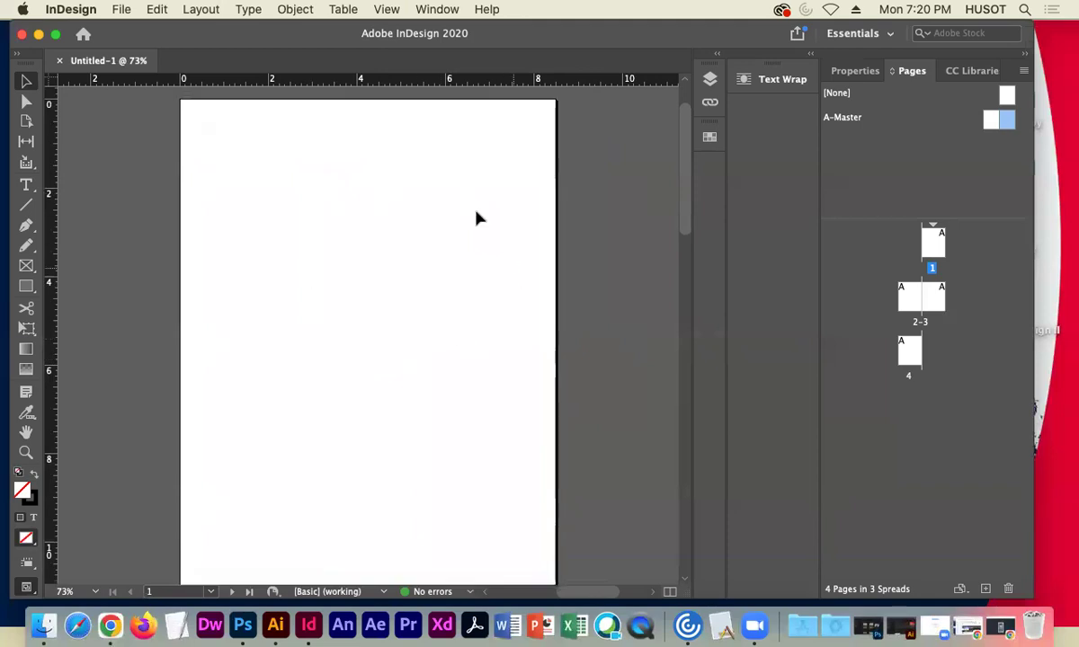
left_click(386, 9)
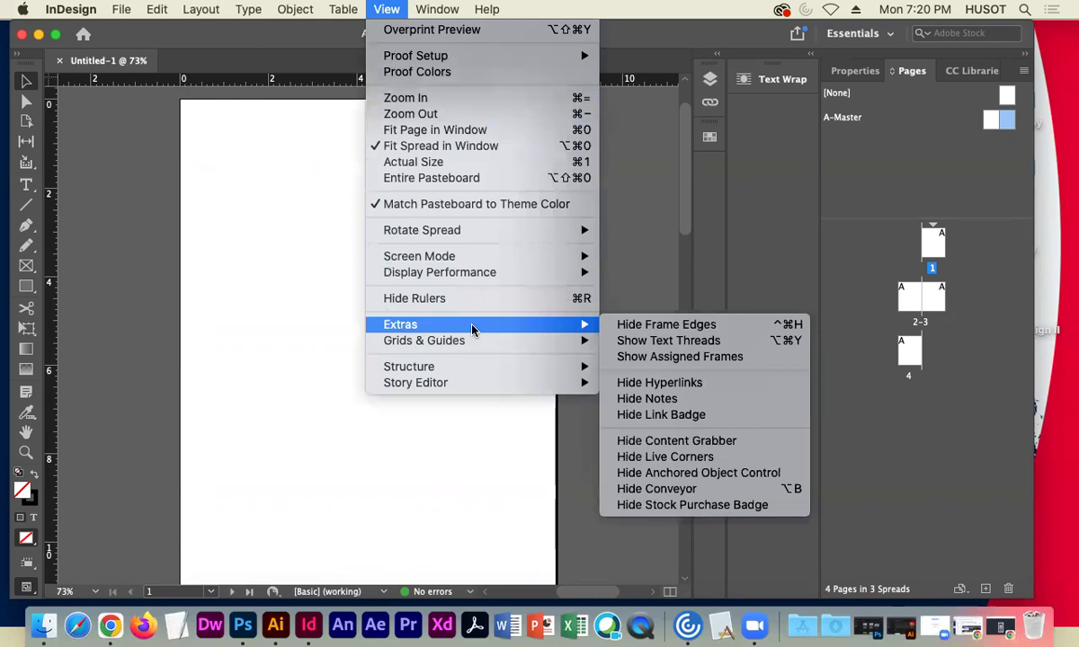
mouse_move(553, 341)
left_click(634, 340)
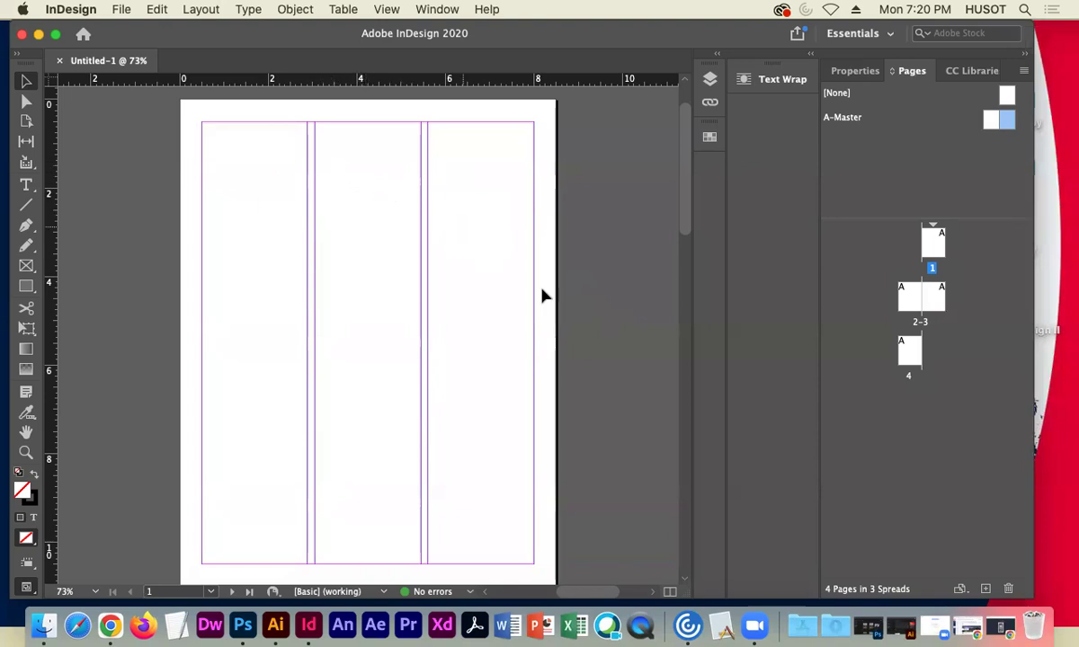
scroll(685, 213, "down", 1)
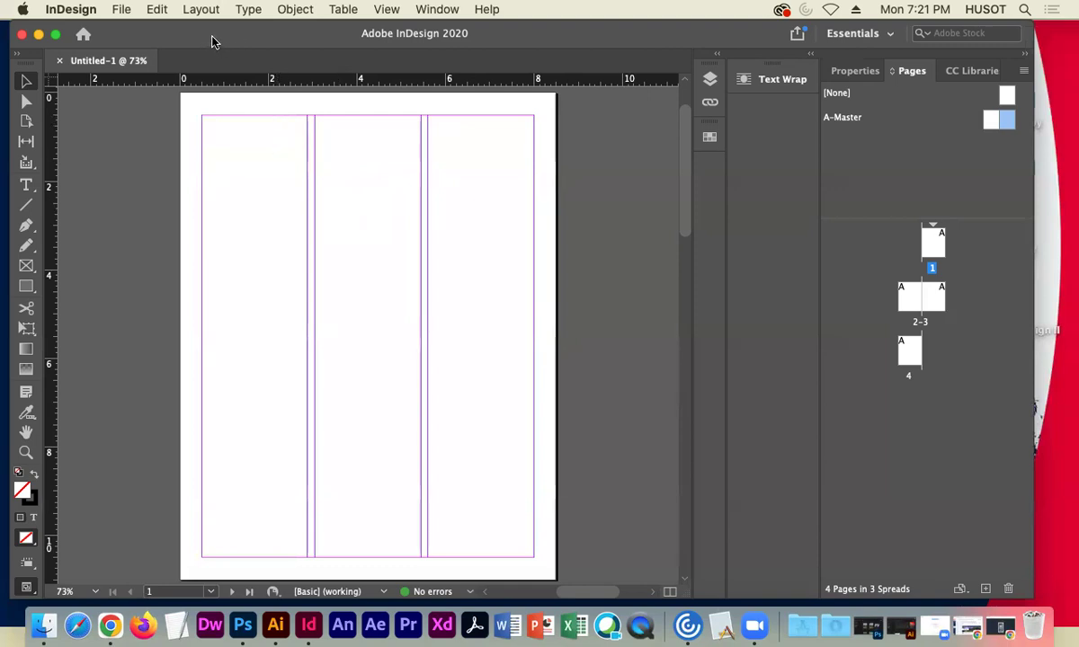
Save the document as canoo_brochure2022 in the canoo folder on the Desktop, in InDesign 2020 document format.
left_click(115, 11)
left_click(224, 138)
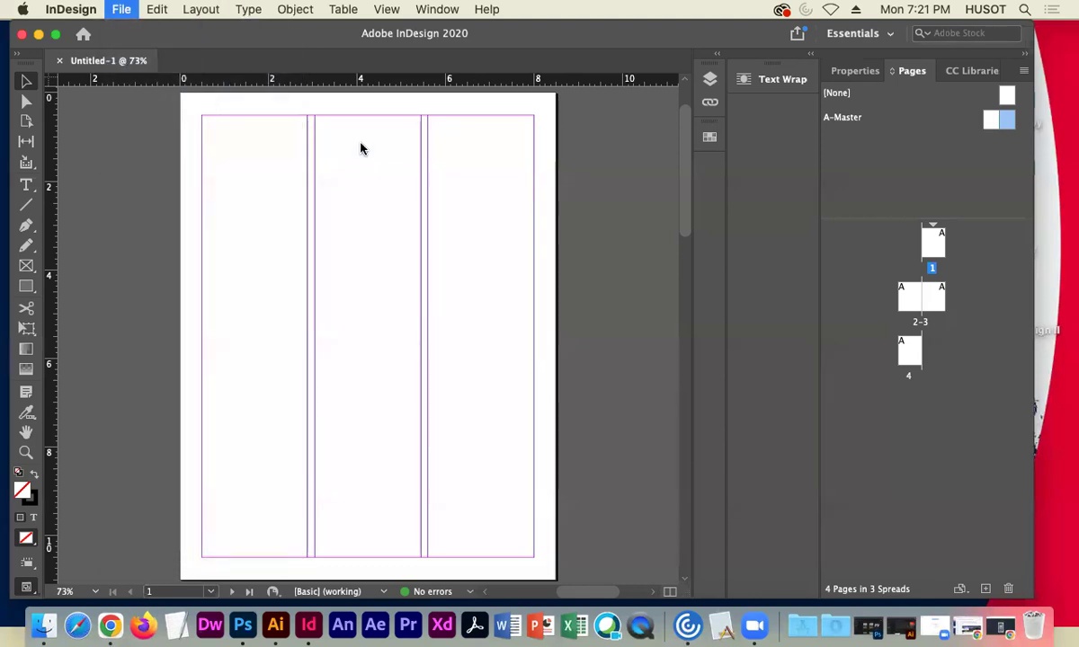
type("canoo_brochure2022")
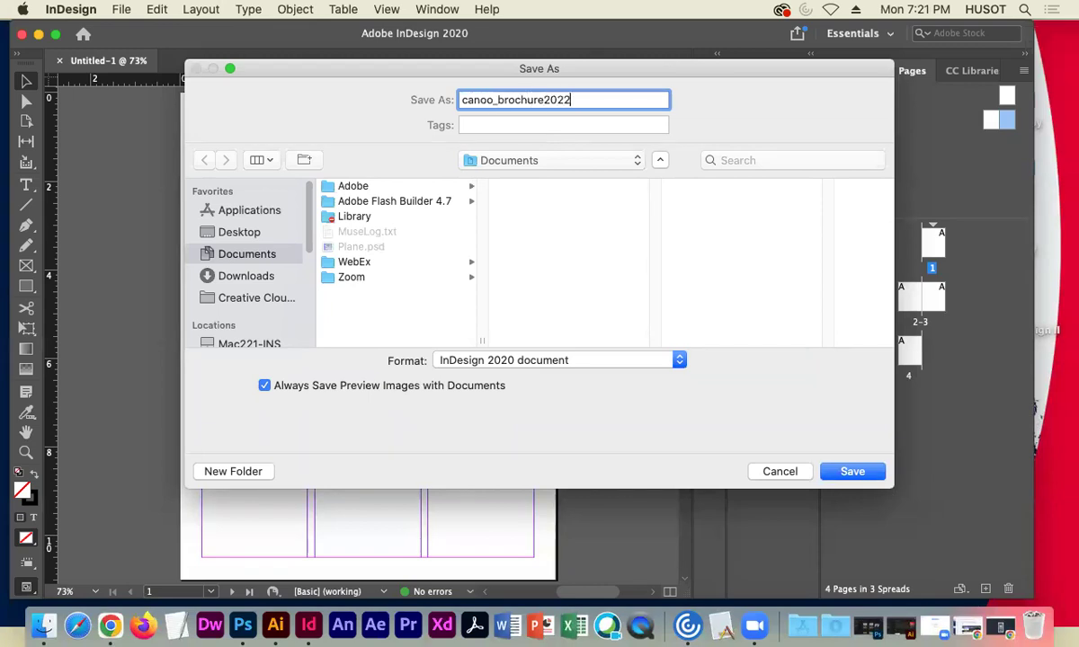
left_click(237, 232)
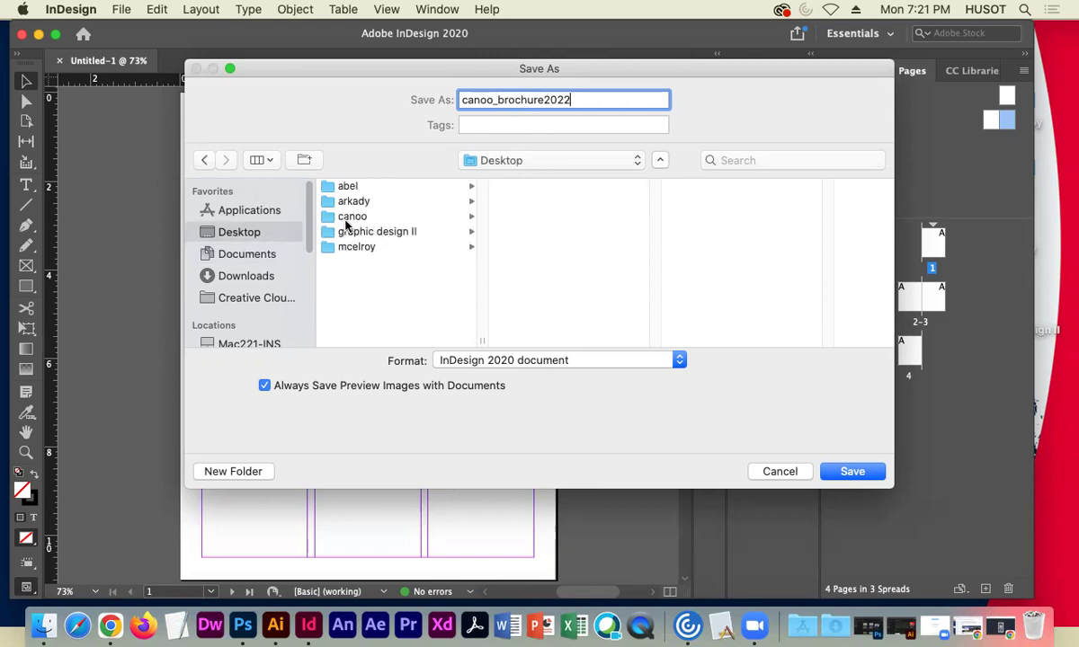
left_click(349, 218)
left_click(848, 474)
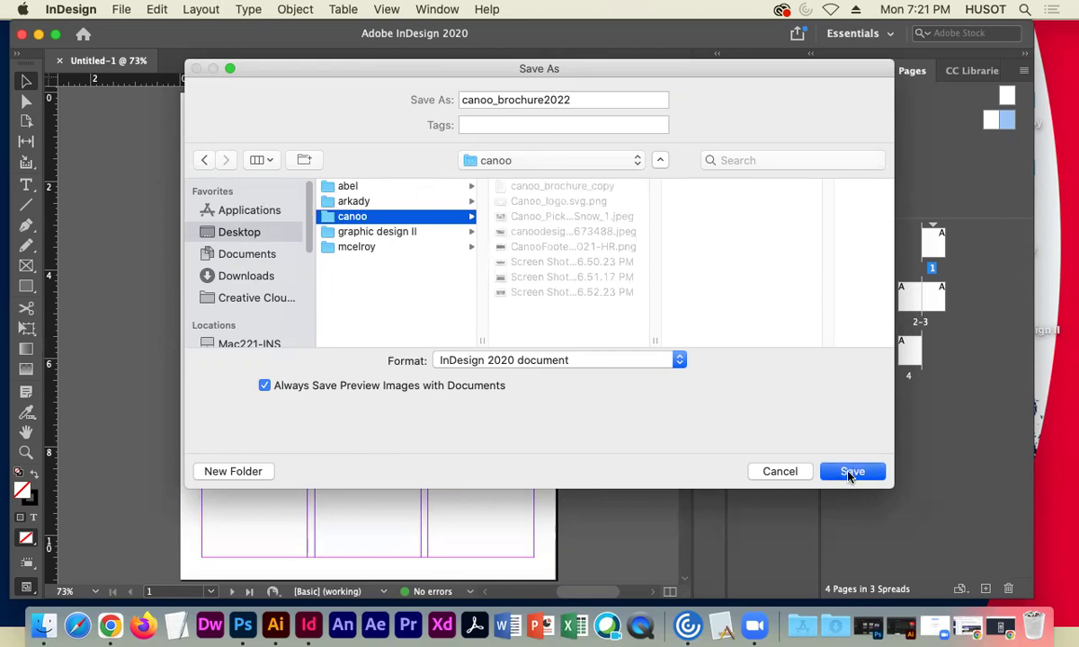
scroll(682, 203, "up", 1)
scroll(681, 201, "down", 1)
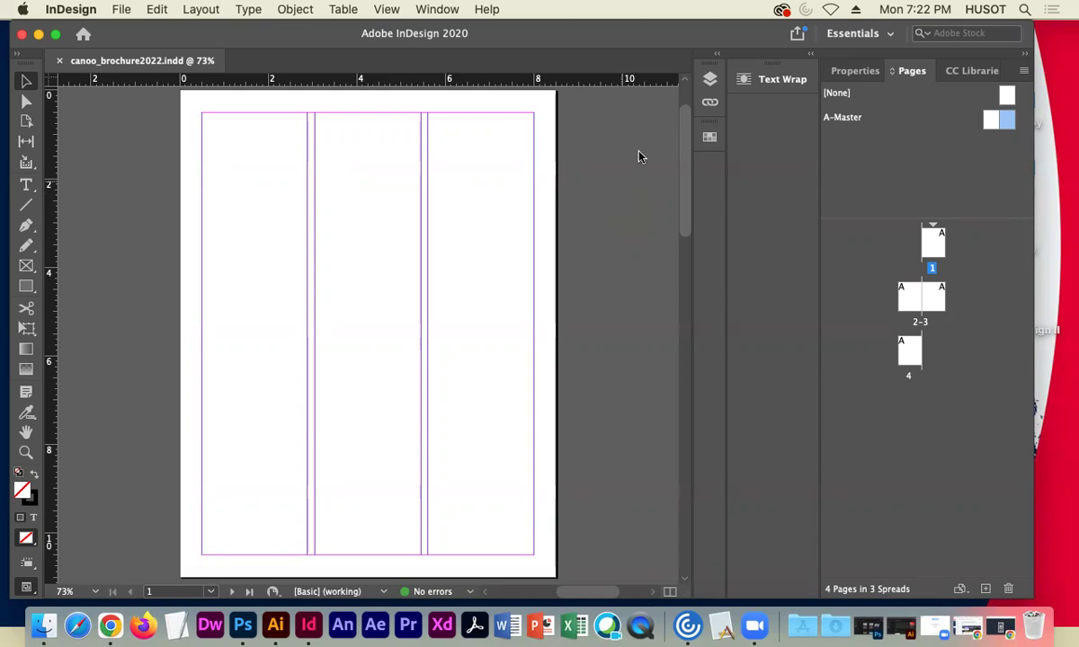
Unlink the margin values and set page 1's bottom margin to 1 in.
left_click(863, 70)
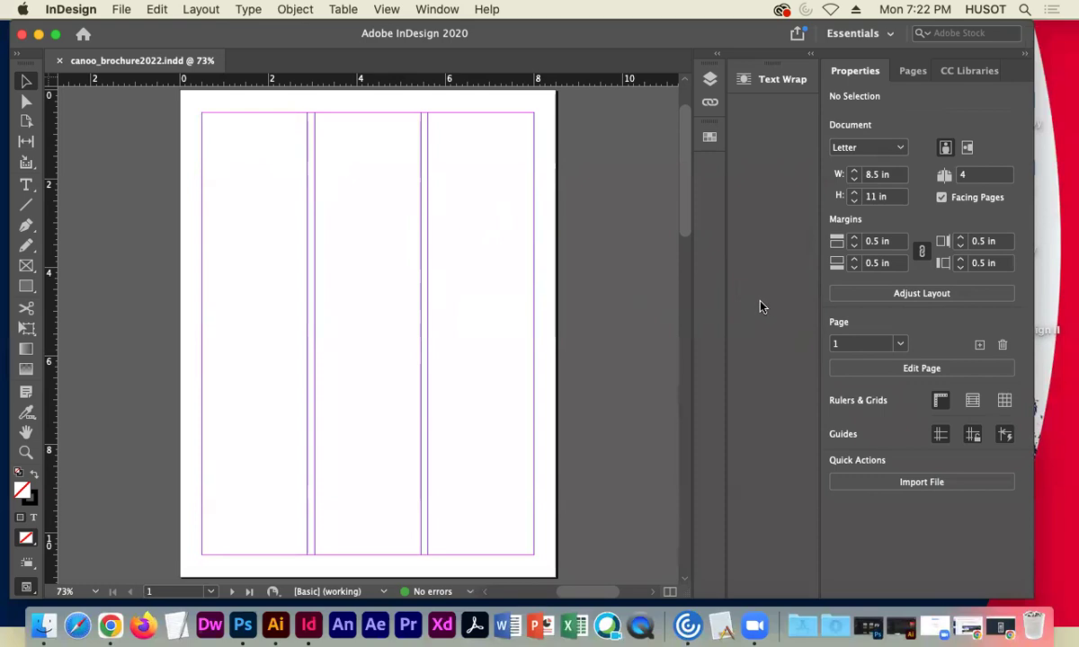
left_click(921, 254)
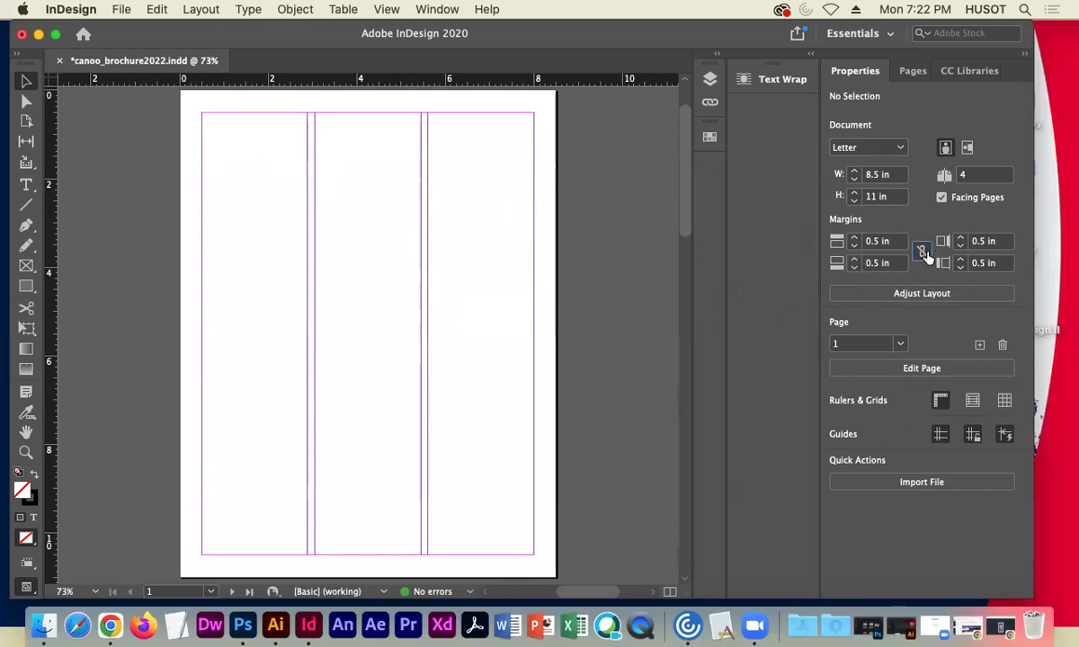
left_click(853, 259)
left_click(852, 260)
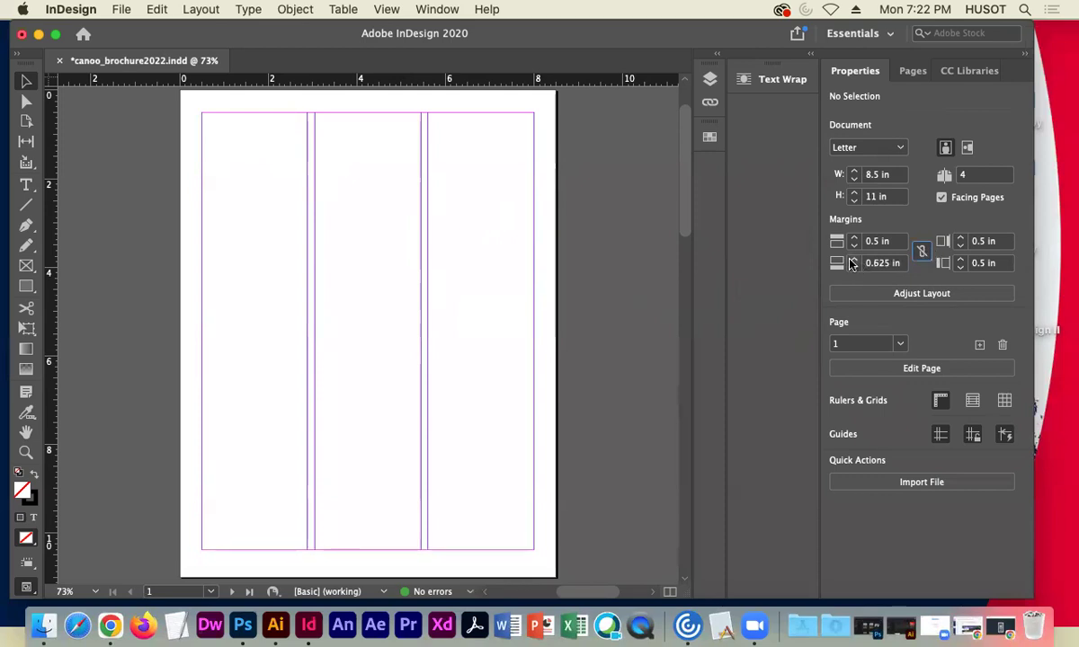
left_click(853, 260)
left_click(852, 260)
left_click(853, 260)
left_click(852, 260)
left_click(852, 260)
left_click(852, 260)
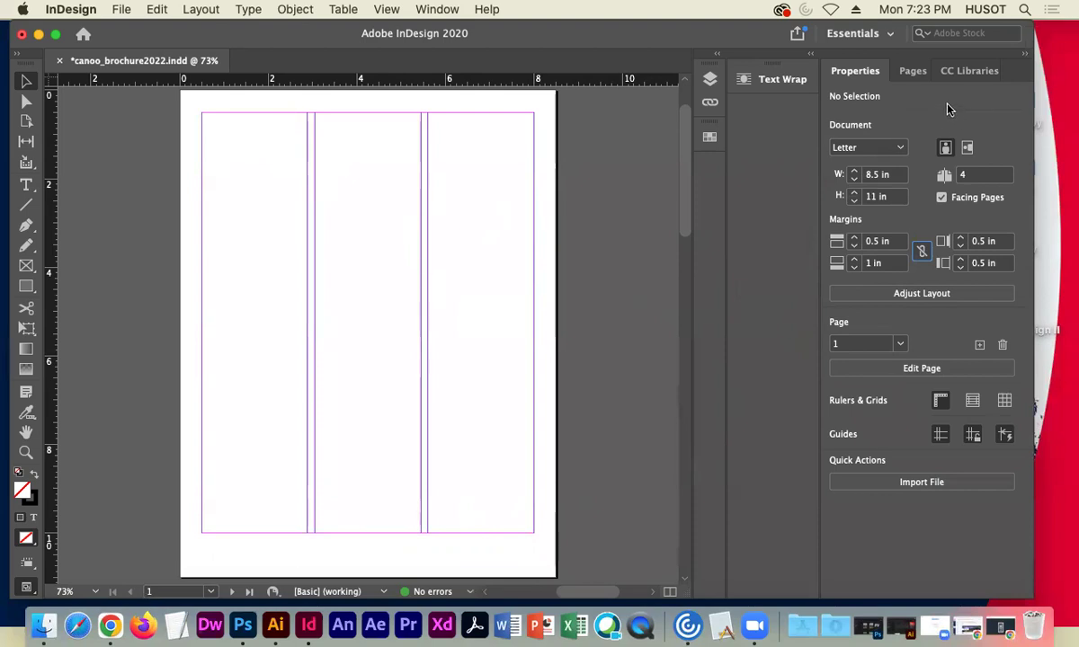
View pages 2 and 4 and both A-Master pages in turn to check their margins.
left_click(913, 70)
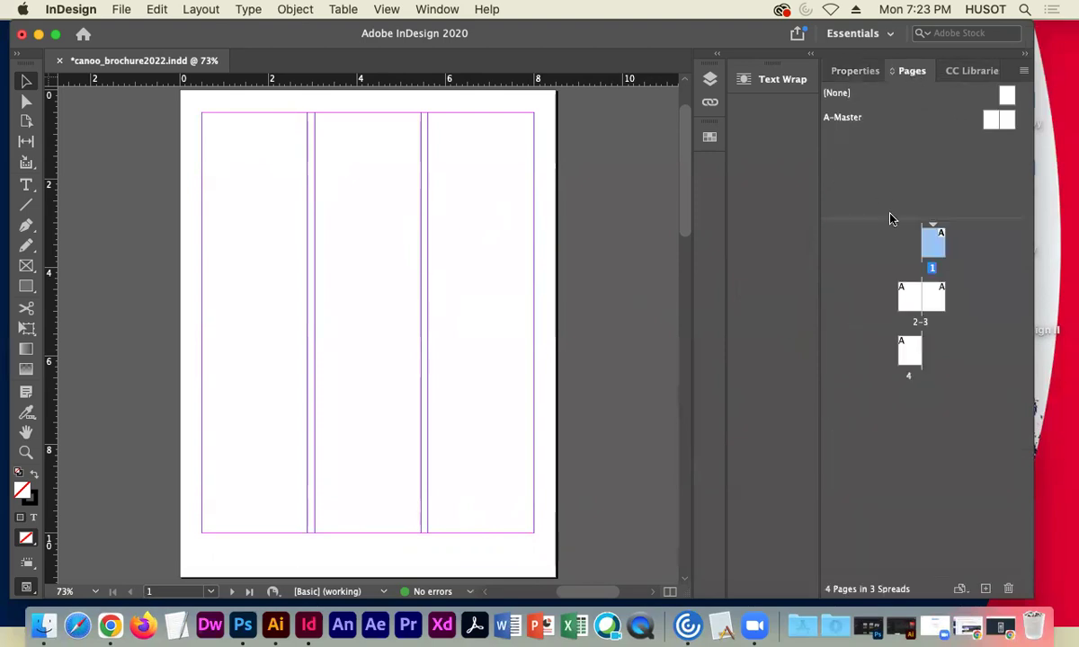
double_click(909, 295)
double_click(908, 349)
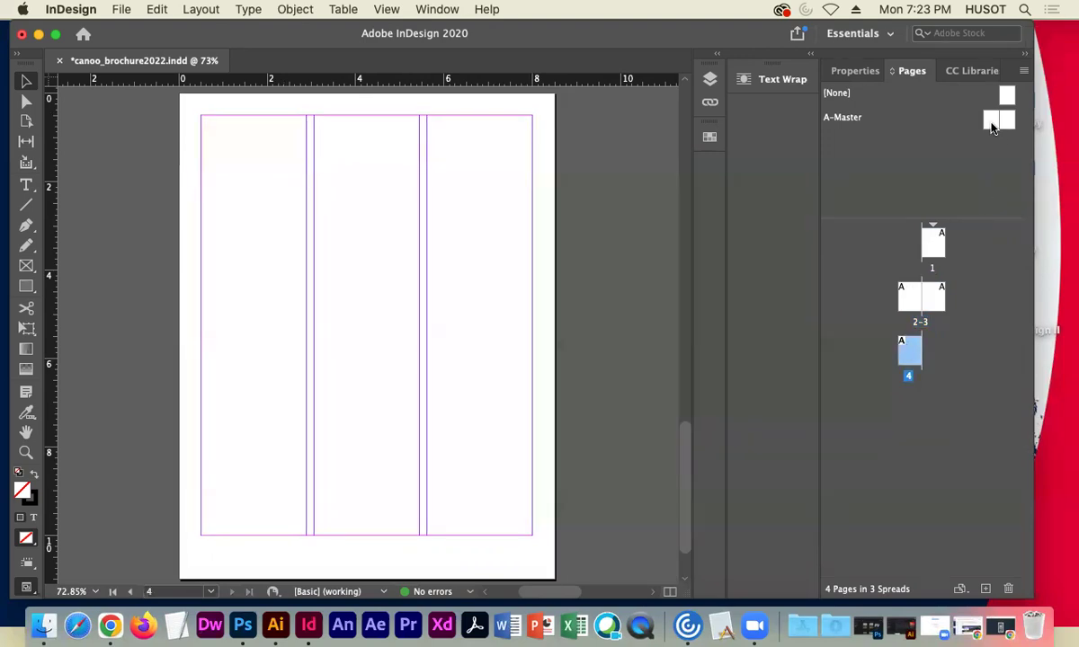
double_click(991, 124)
double_click(1006, 120)
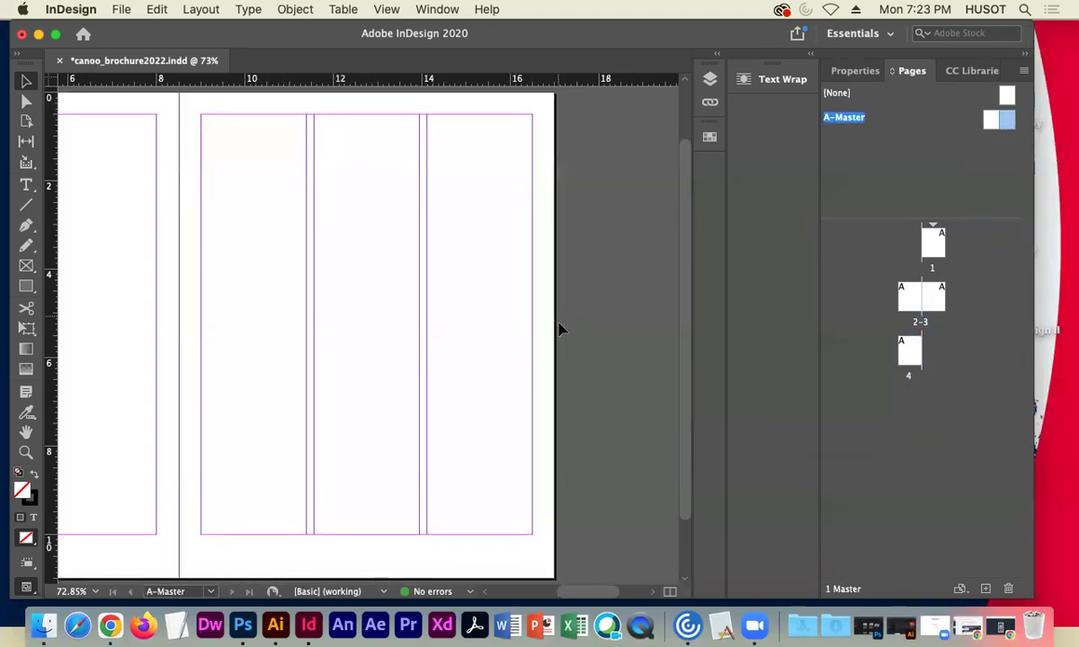
double_click(984, 124)
Review the A-Master margin settings, and open the left page of the A-Master spread.
left_click(852, 71)
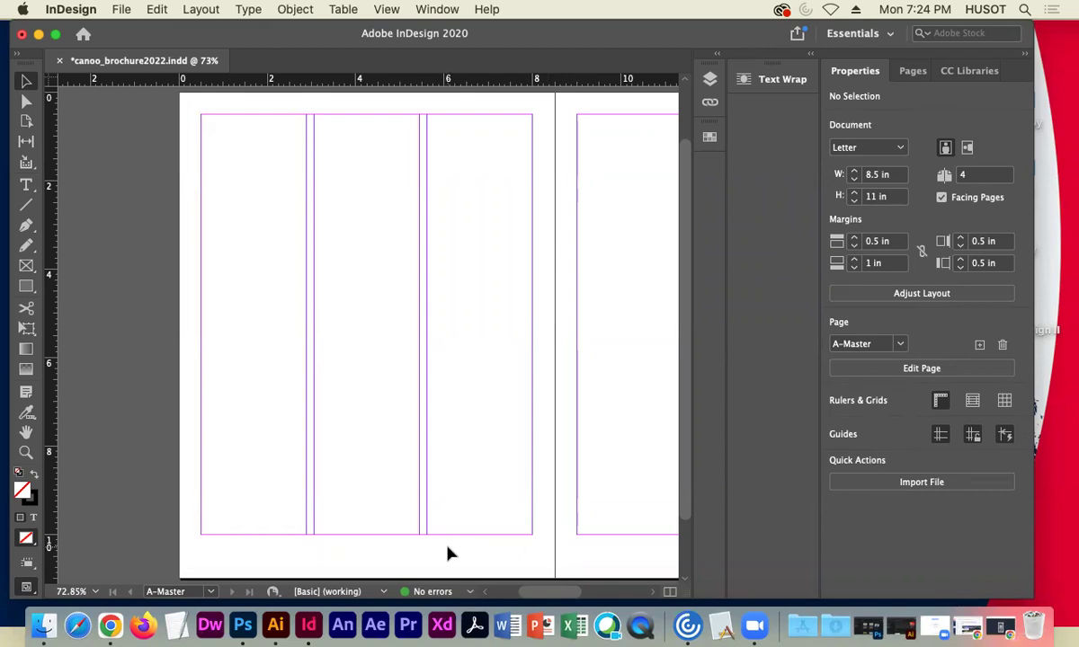
left_click(909, 71)
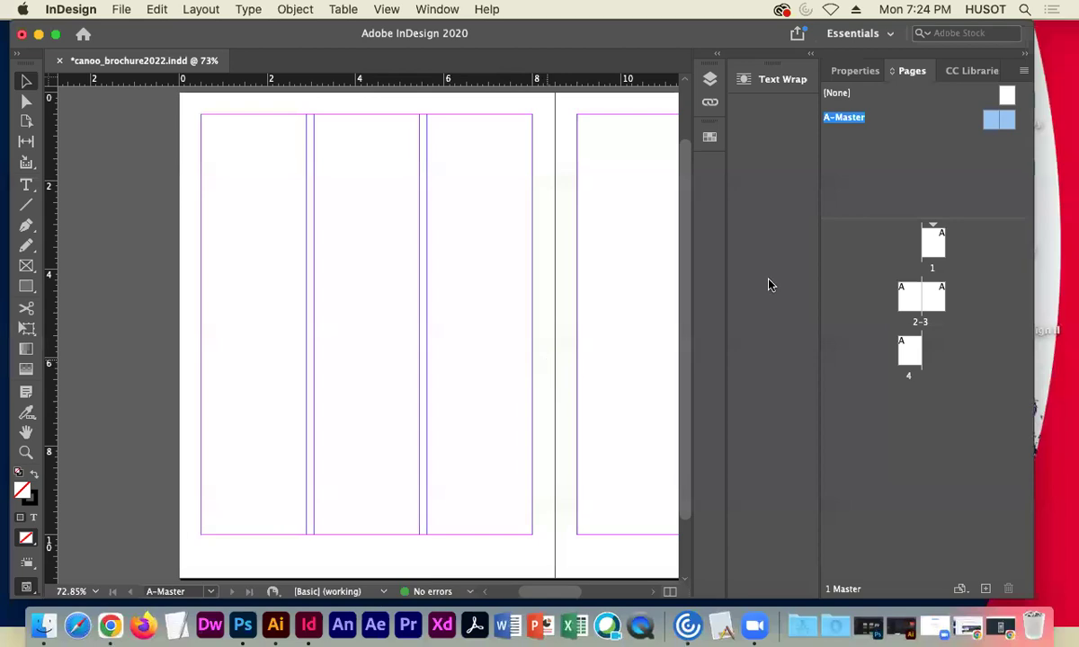
double_click(993, 123)
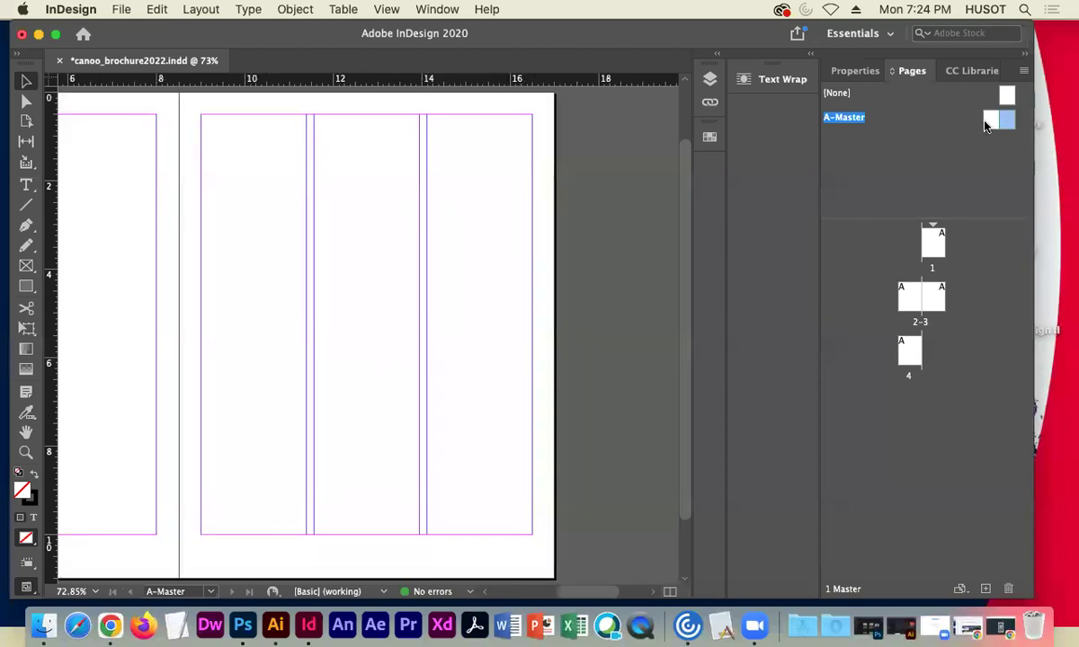
double_click(992, 123)
double_click(1004, 121)
double_click(992, 122)
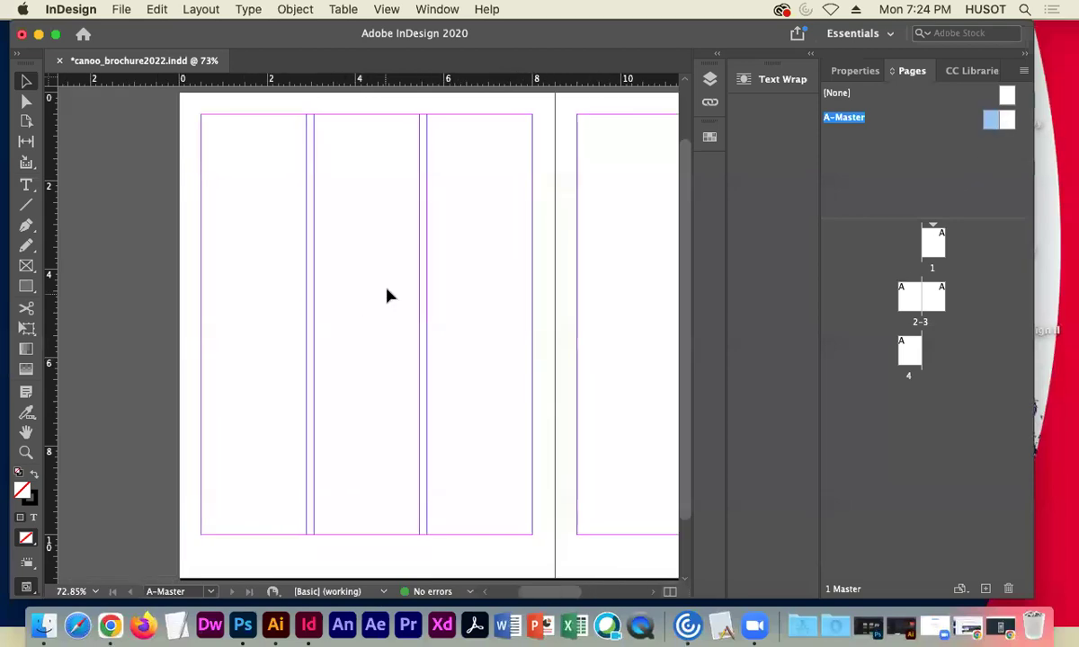
Examine the right page of the A-Master spread, comparing its margin and column guides with those of the left page.
double_click(1009, 123)
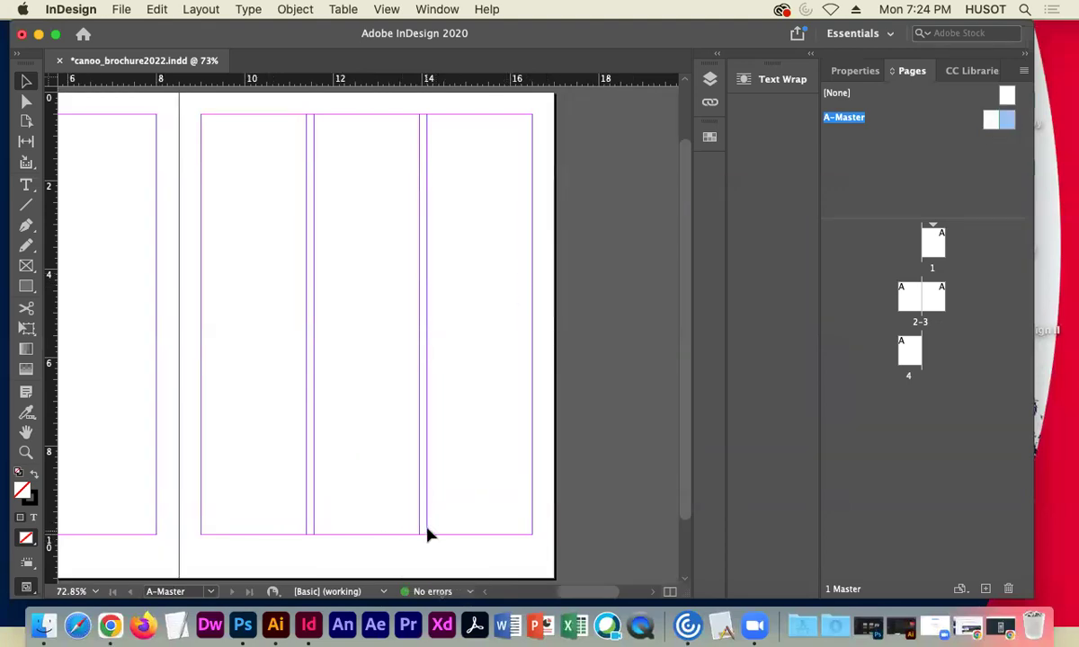
left_click_drag(610, 585, 594, 597)
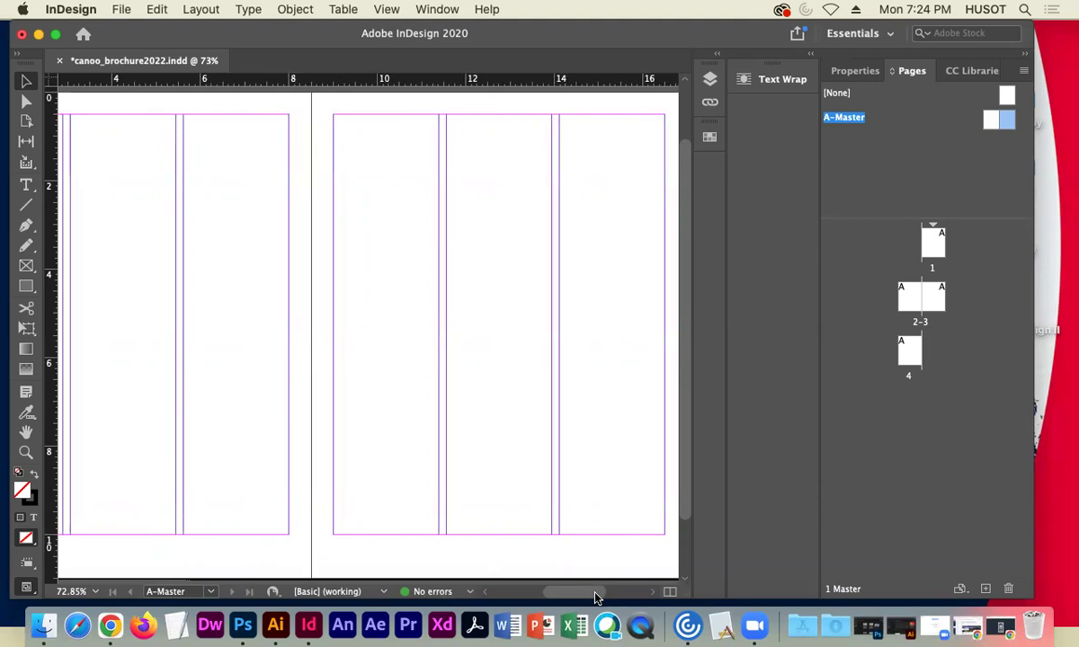
left_click_drag(595, 598, 594, 598)
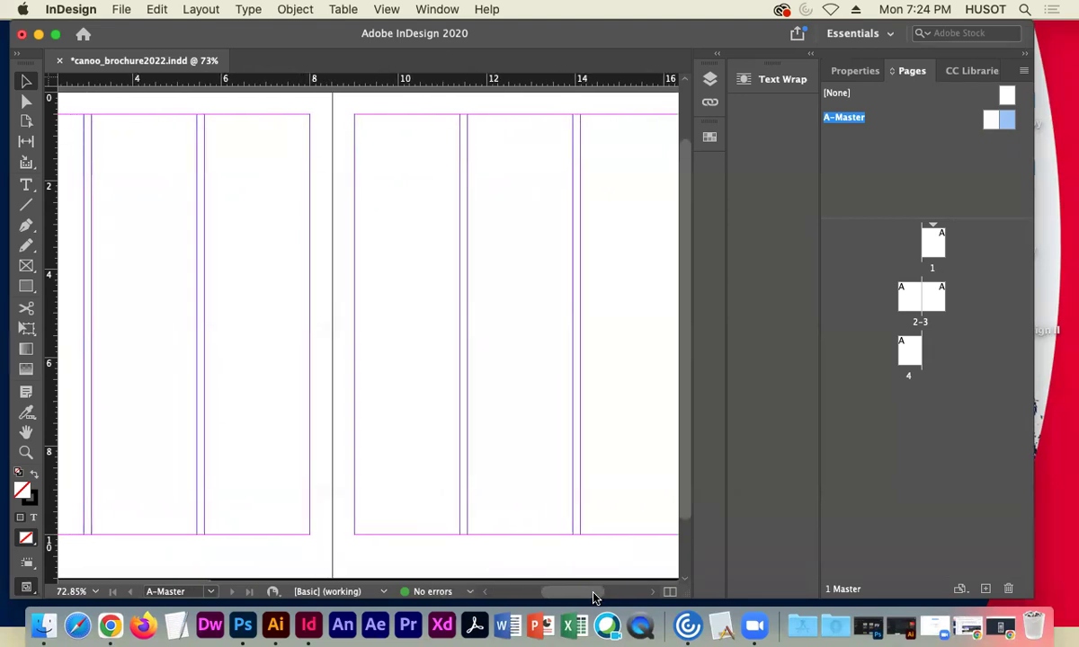
scroll(593, 597, "right", 3)
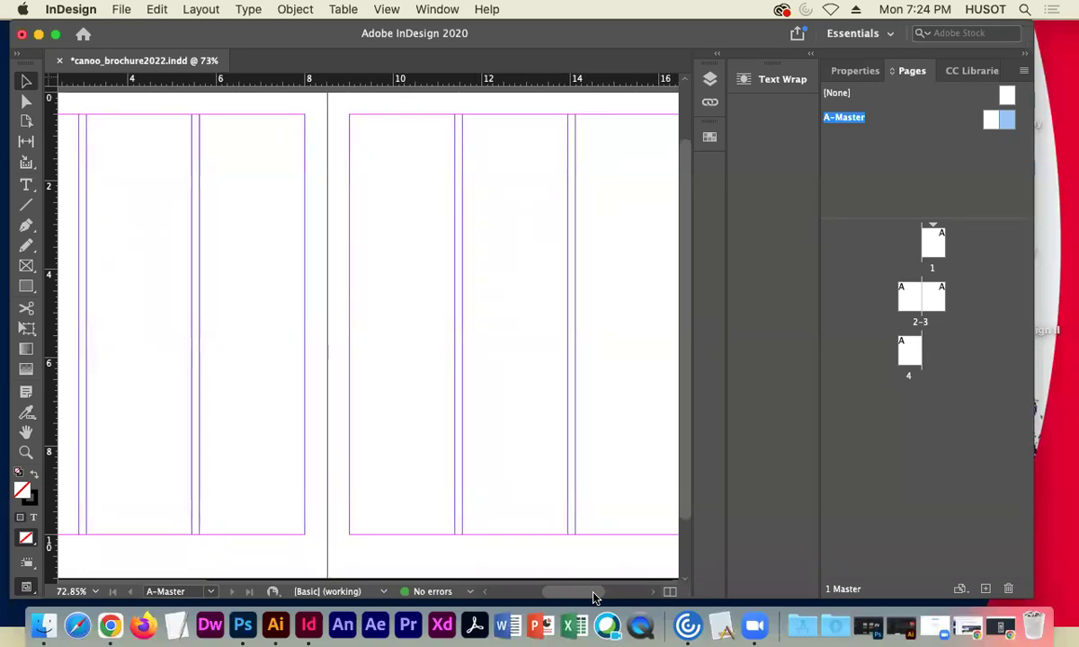
scroll(593, 600, "right", 1)
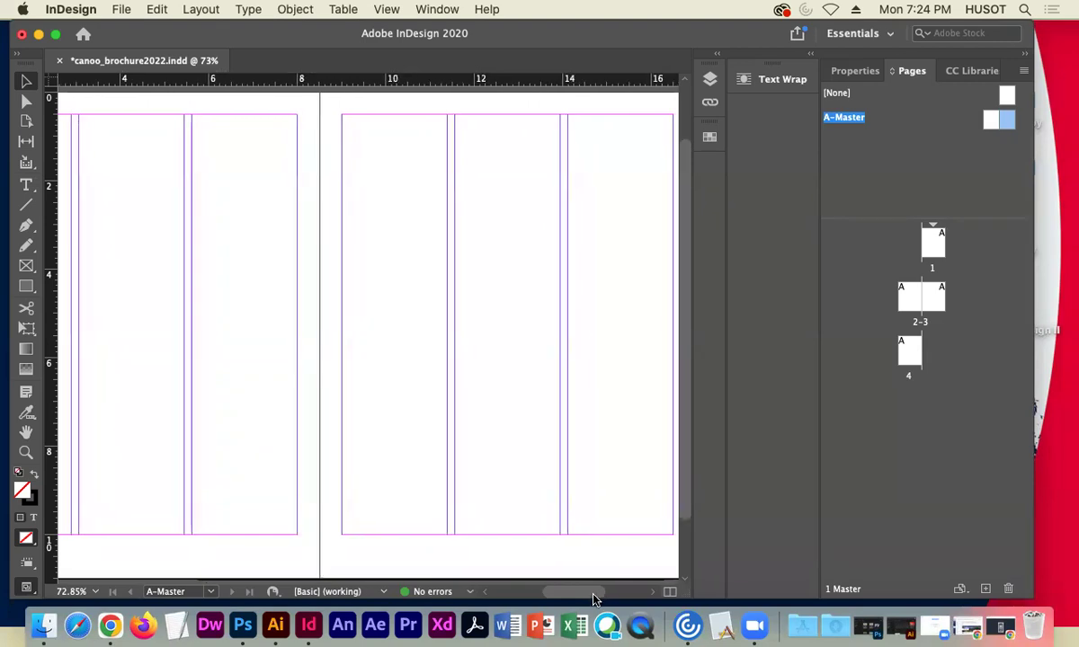
scroll(594, 599, "left", 5)
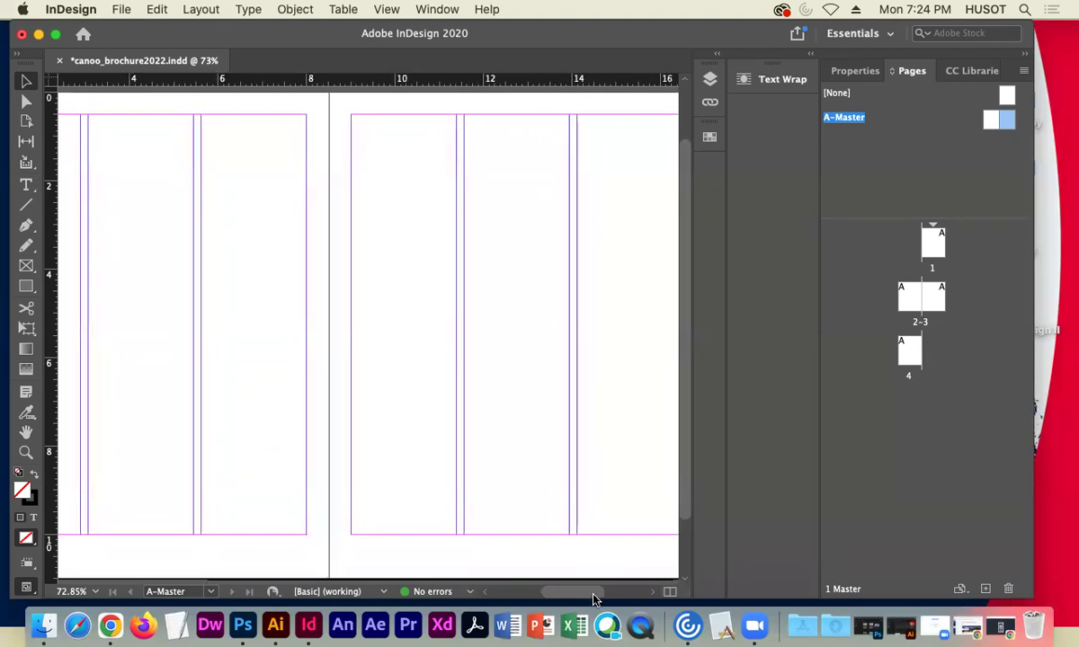
scroll(592, 597, "right", 10)
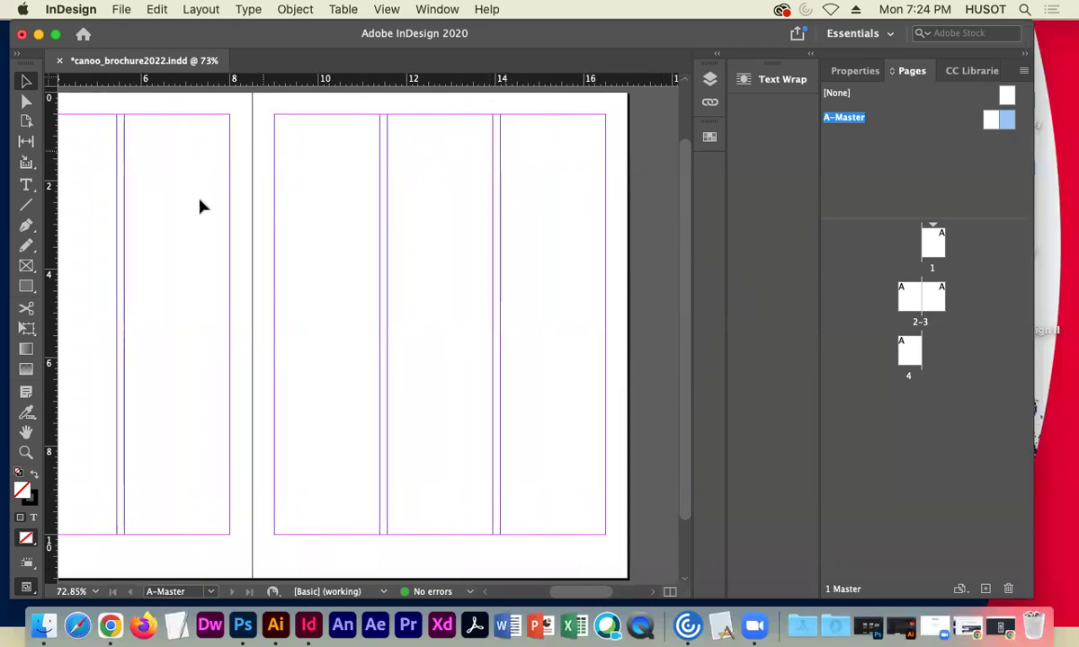
Place Canoo_logo.svg.png about 5.8 in wide on the right A-Master page, and move it down toward the page's middle.
double_click(1007, 123)
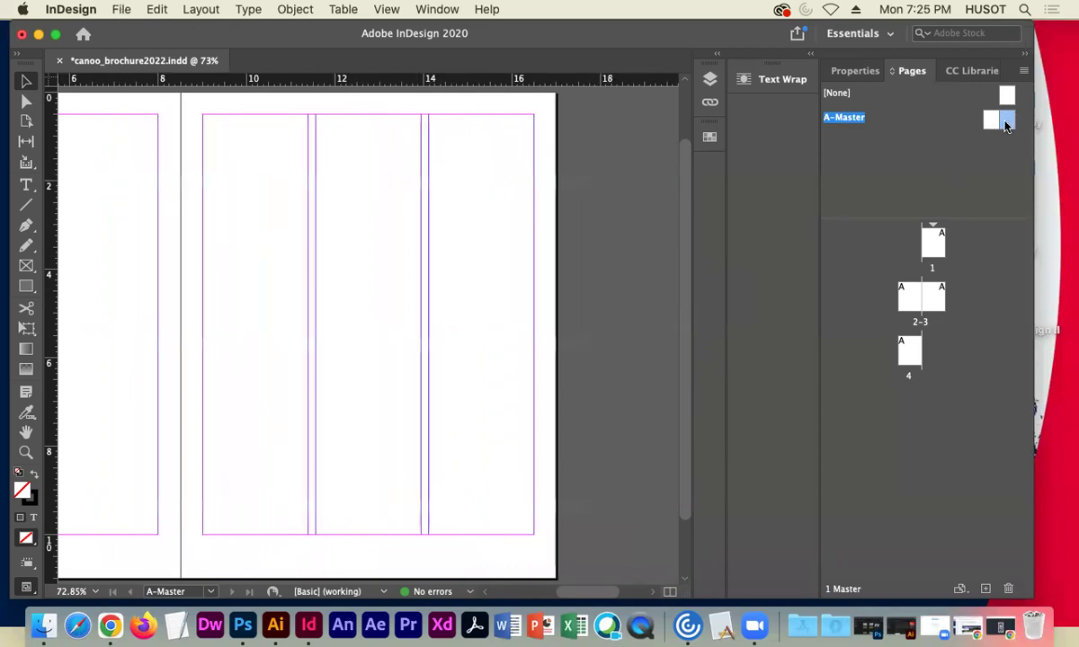
left_click(120, 9)
left_click(132, 224)
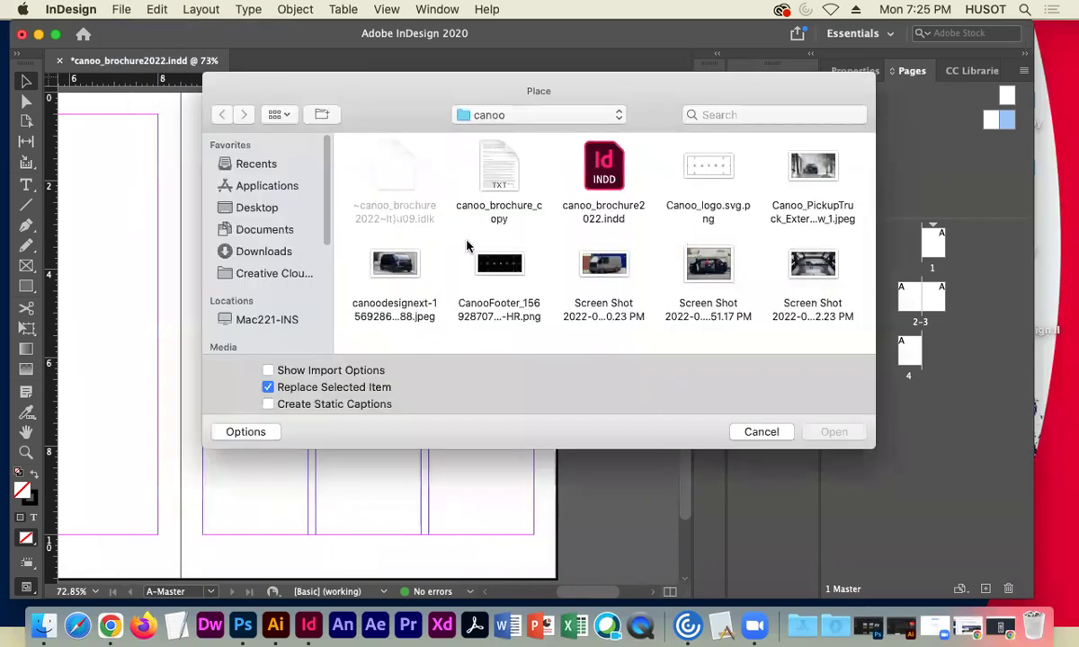
left_click(693, 166)
left_click(778, 430)
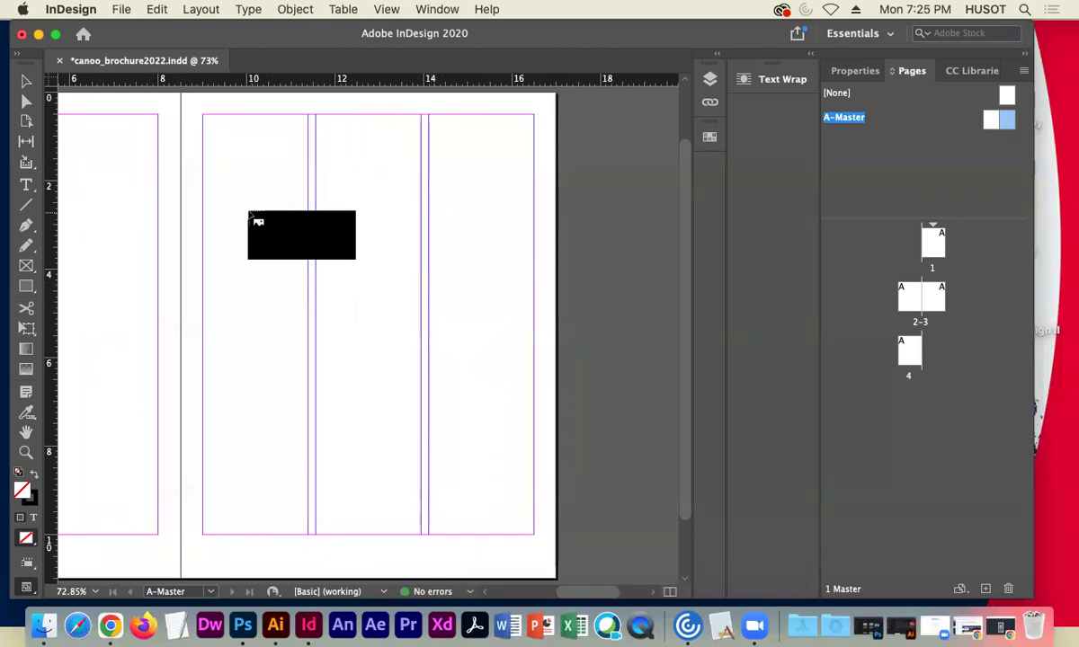
left_click_drag(221, 203, 477, 318)
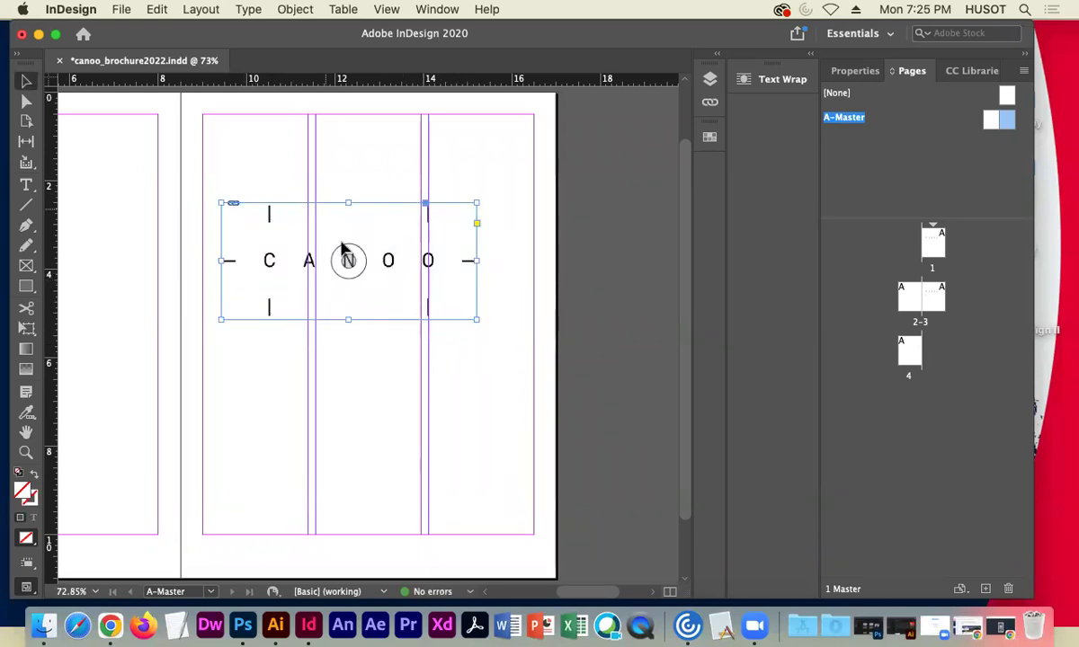
left_click_drag(265, 253, 298, 323)
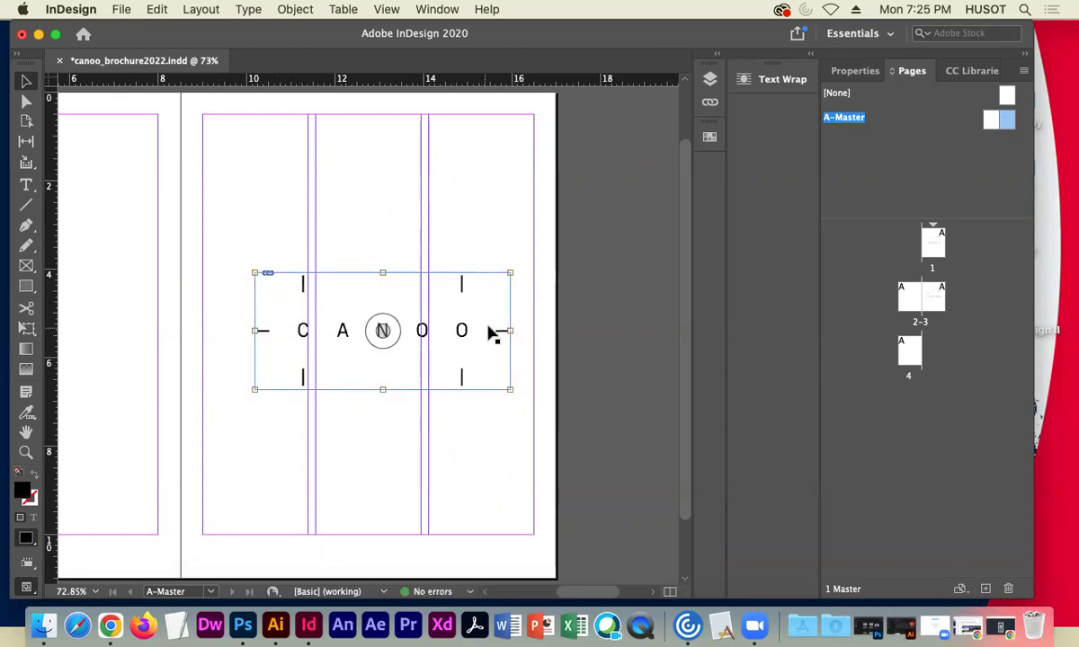
Switch between selecting the logo's frame and its content, and delete the placed logo from the right A-Master page.
key("shift+Escape")
key("Escape")
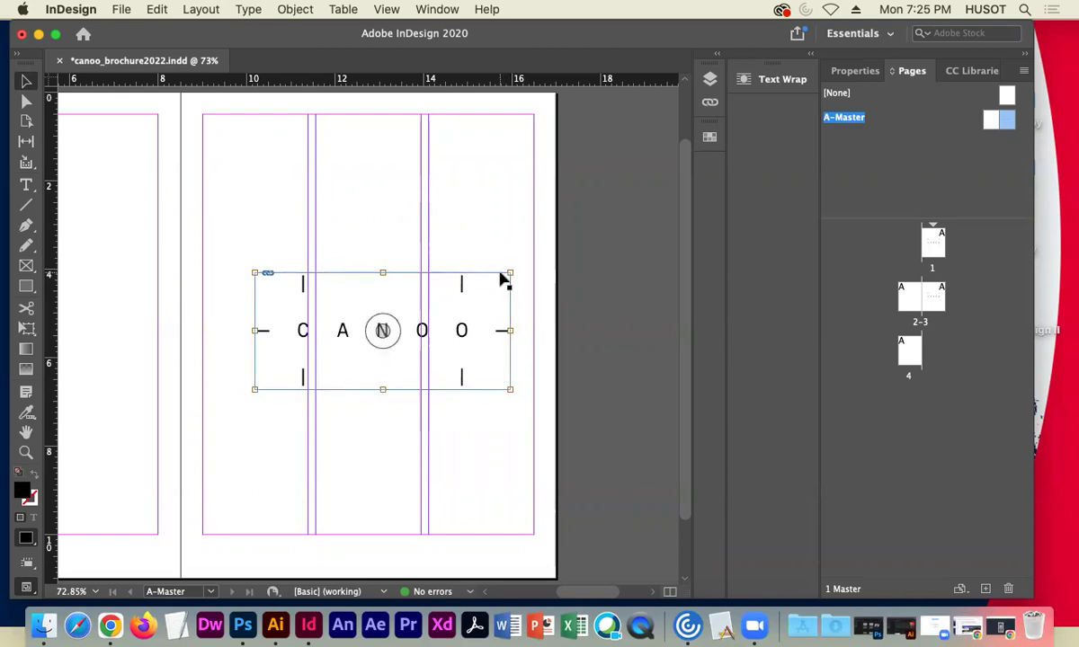
key("shift+Escape")
left_click(472, 221)
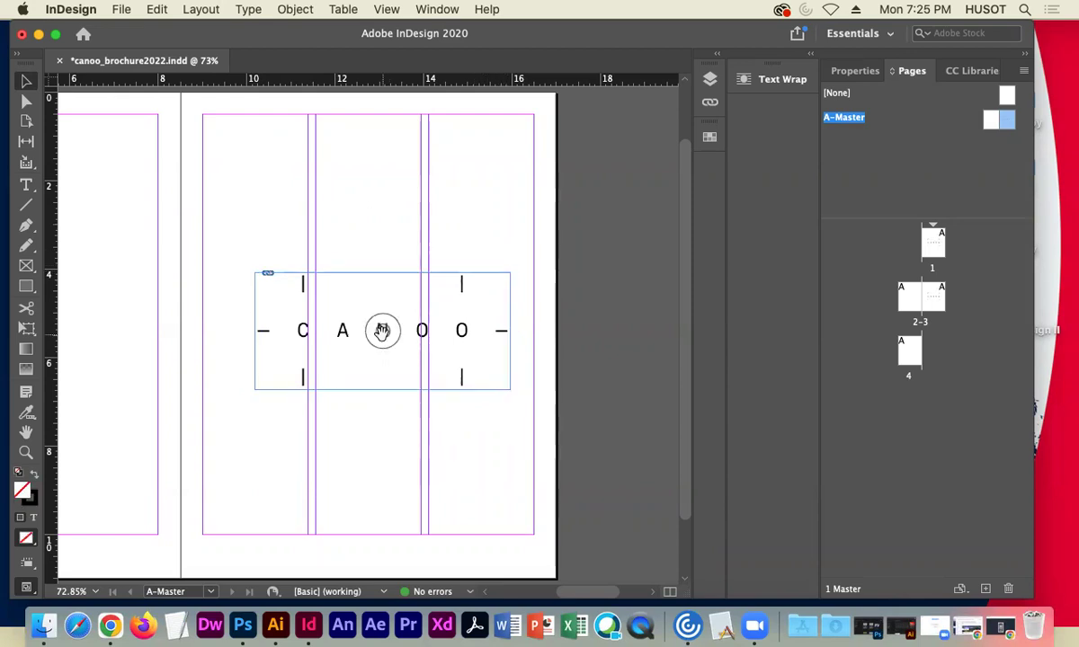
left_click(324, 331)
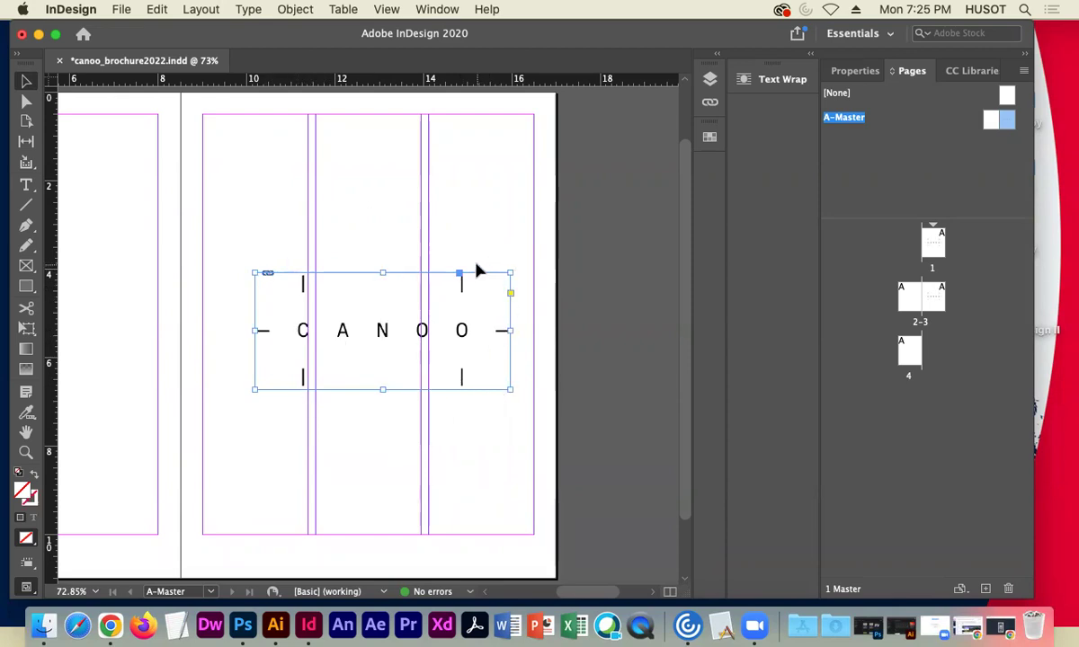
left_click(466, 332)
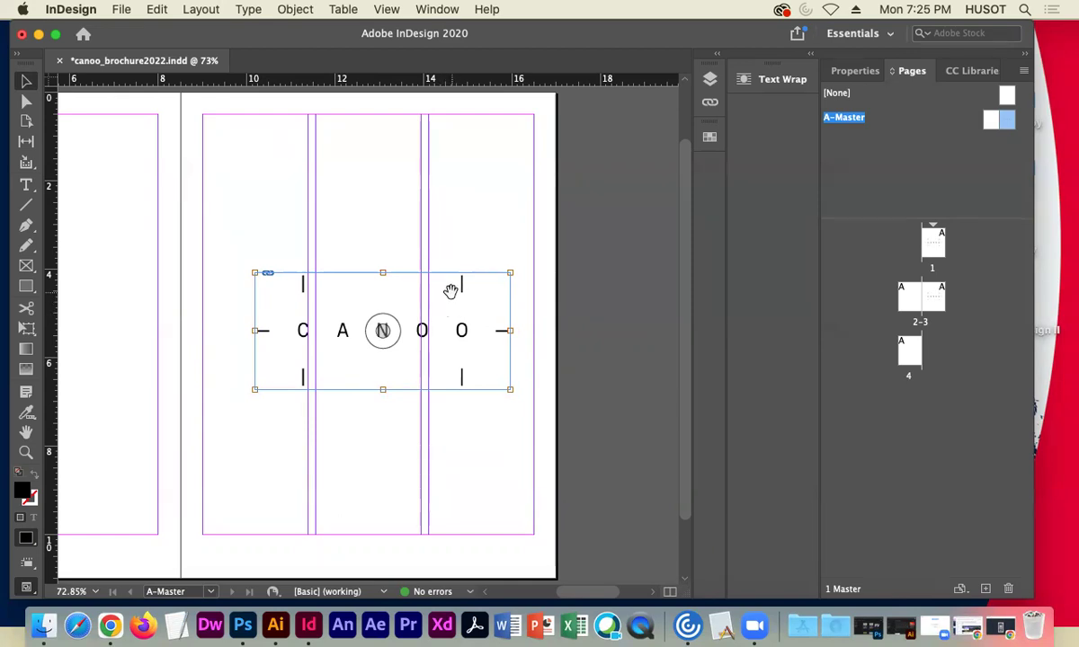
left_click(387, 229)
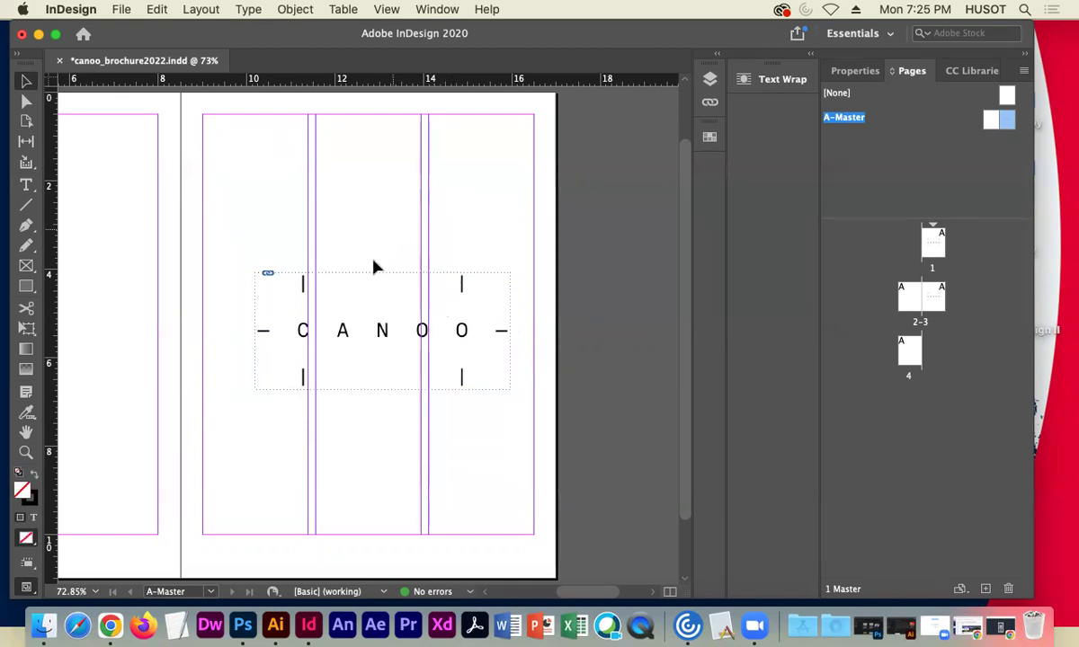
left_click(342, 334)
key("Delete")
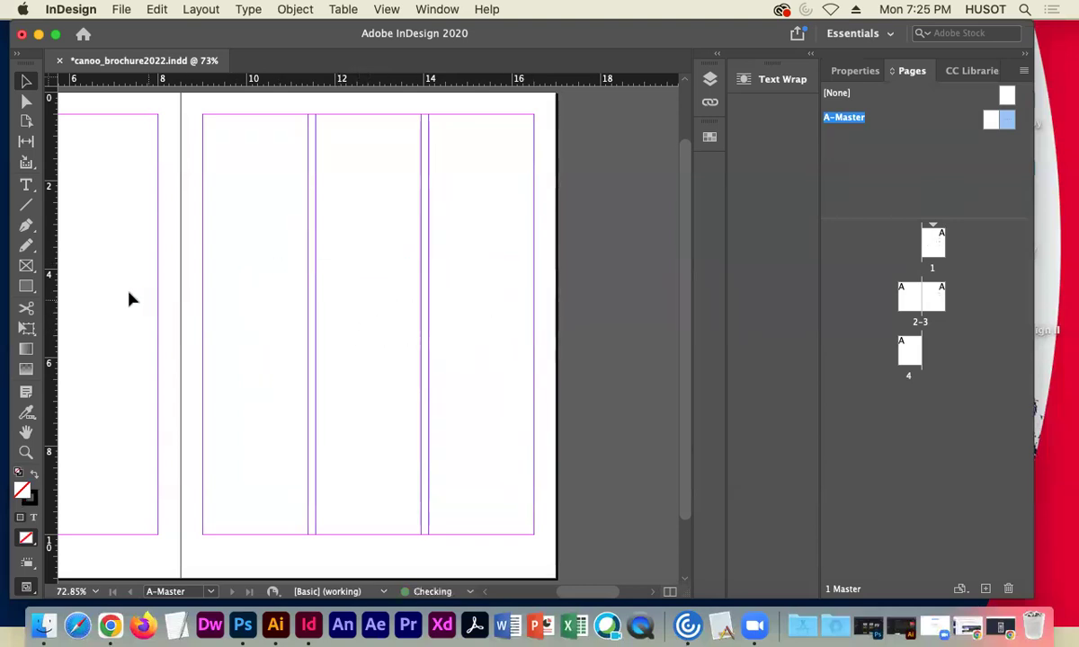
Draw a rectangle frame on the right A-Master page and fit it under the third column, about 2.3 in wide by 0.7 in tall.
left_click(26, 266)
left_click_drag(339, 403, 442, 463)
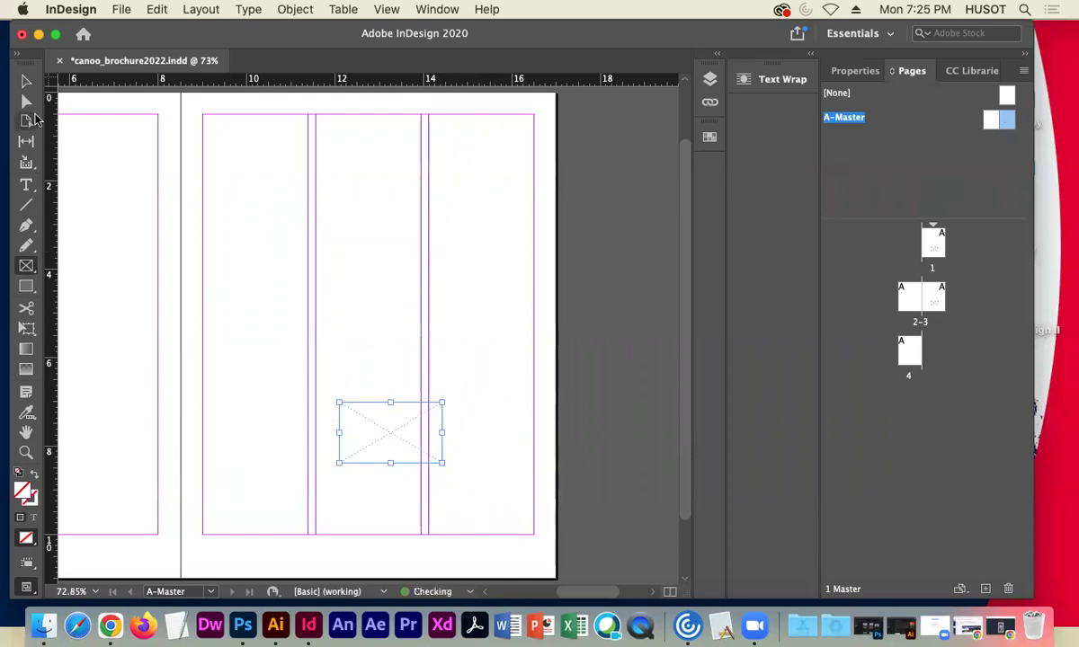
left_click(26, 81)
left_click_drag(382, 430, 479, 540)
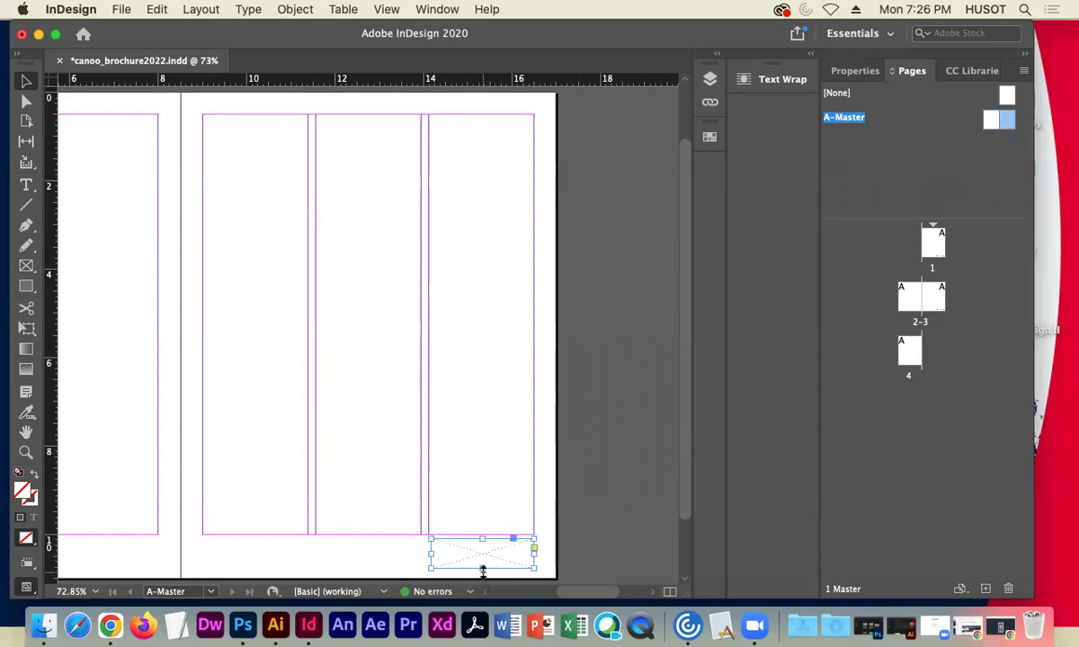
left_click_drag(483, 570, 483, 567)
left_click_drag(684, 464, 686, 483)
left_click_drag(497, 532, 502, 532)
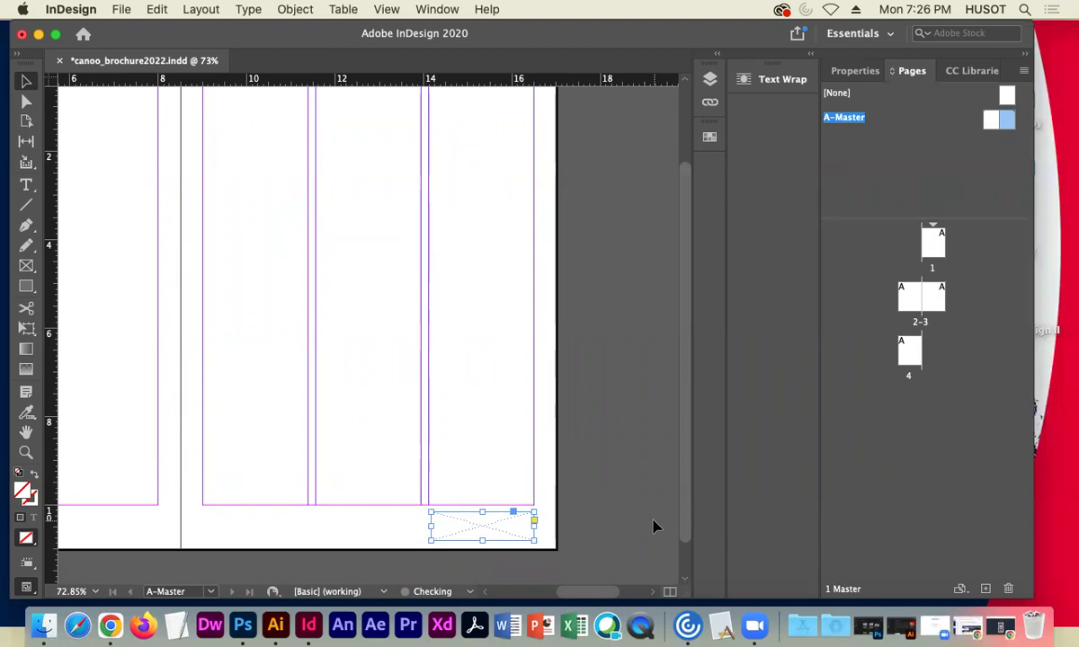
Nudge the small frame vertically until it sits midway between the bottom margin guide and the page edge.
key("Down")
key("Down")
key("Down")
key("Down")
key("Down")
key("Down")
key("Down")
key("Down")
key("Down")
key("Down")
key("Down")
key("Down")
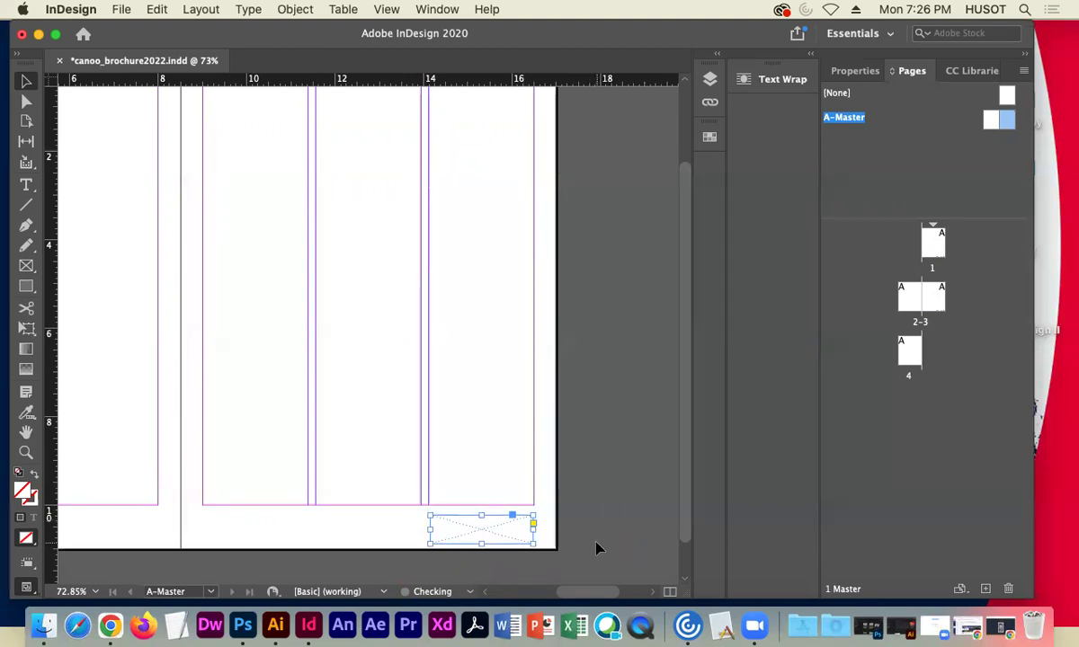
left_click(617, 547)
left_click(506, 533)
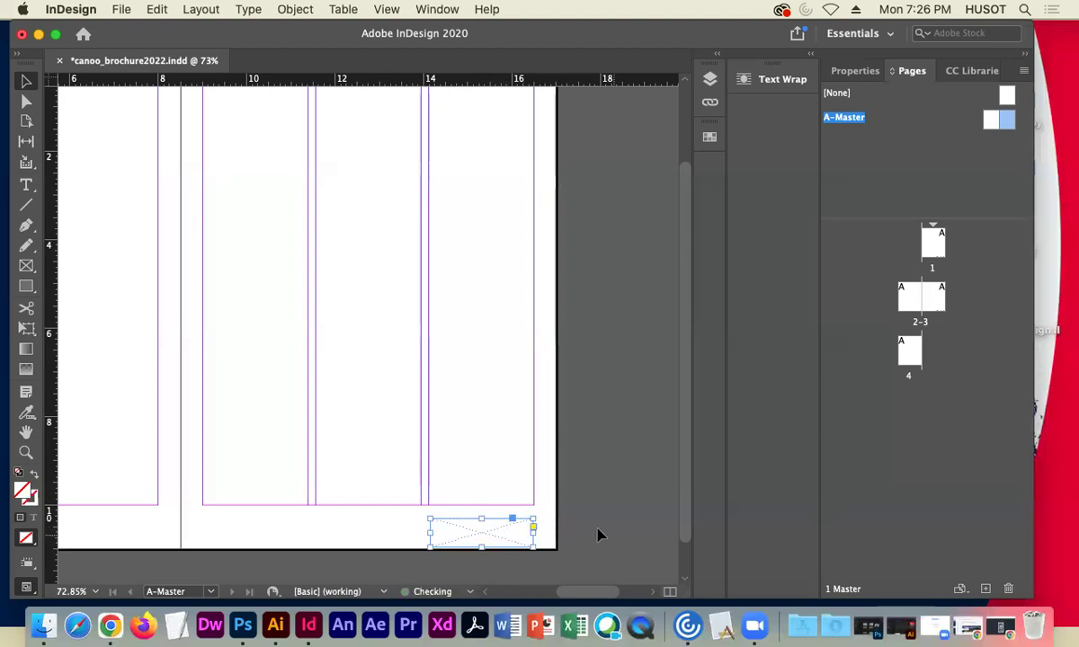
key("Up")
key("Up")
key("Up")
key("Up")
key("Up")
key("Up")
key("Up")
key("Up")
key("Up")
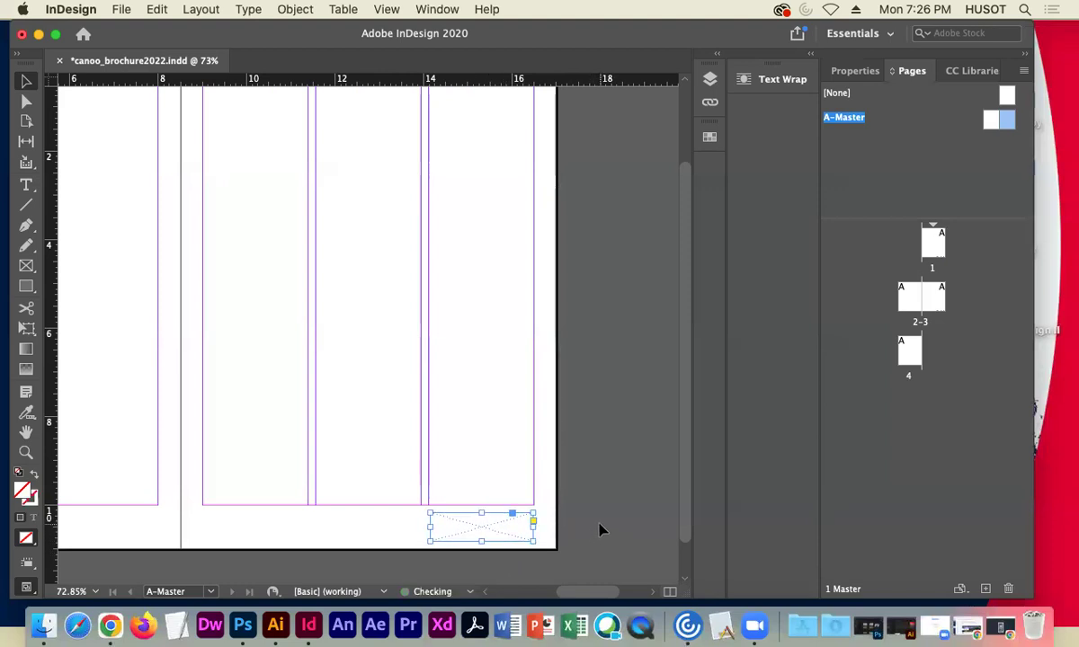
key("Up")
key("Up")
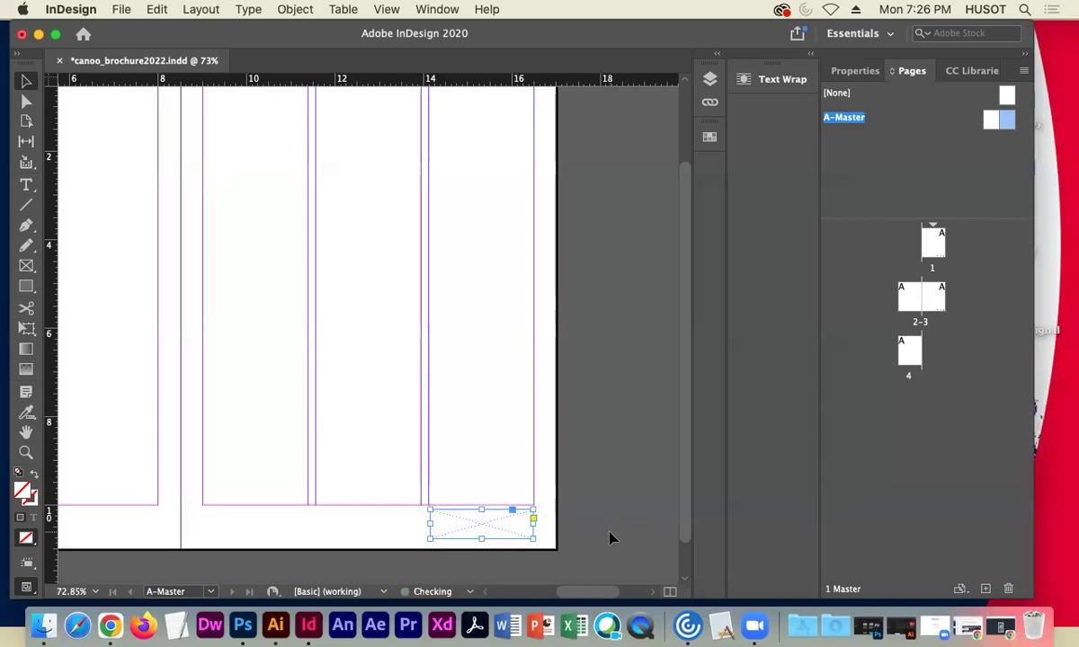
key("Down")
key("Down")
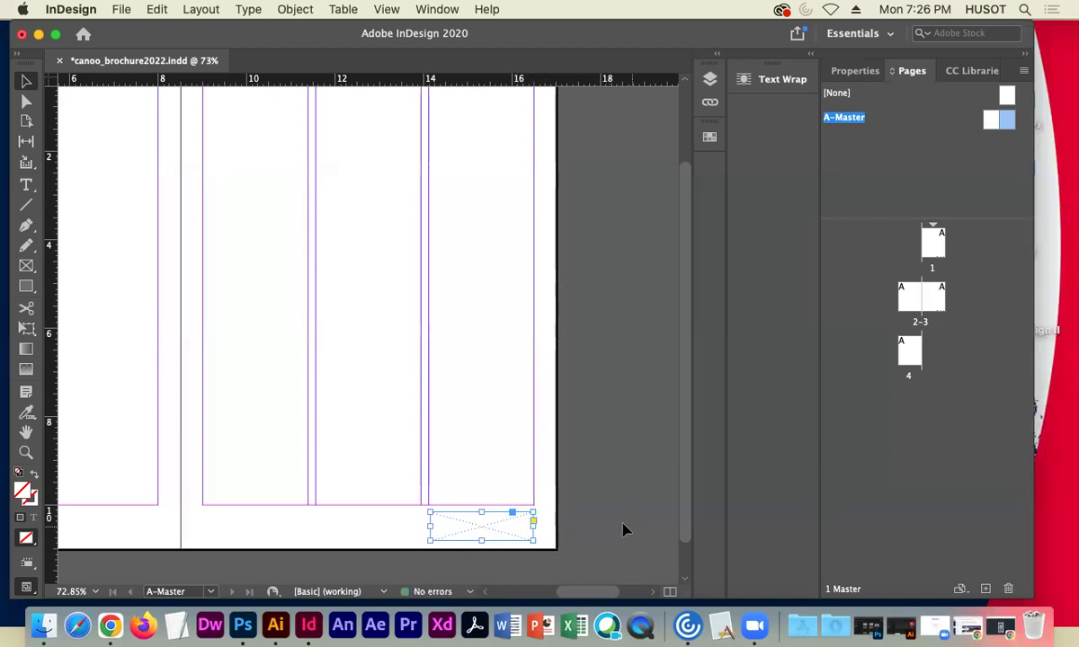
left_click(597, 523)
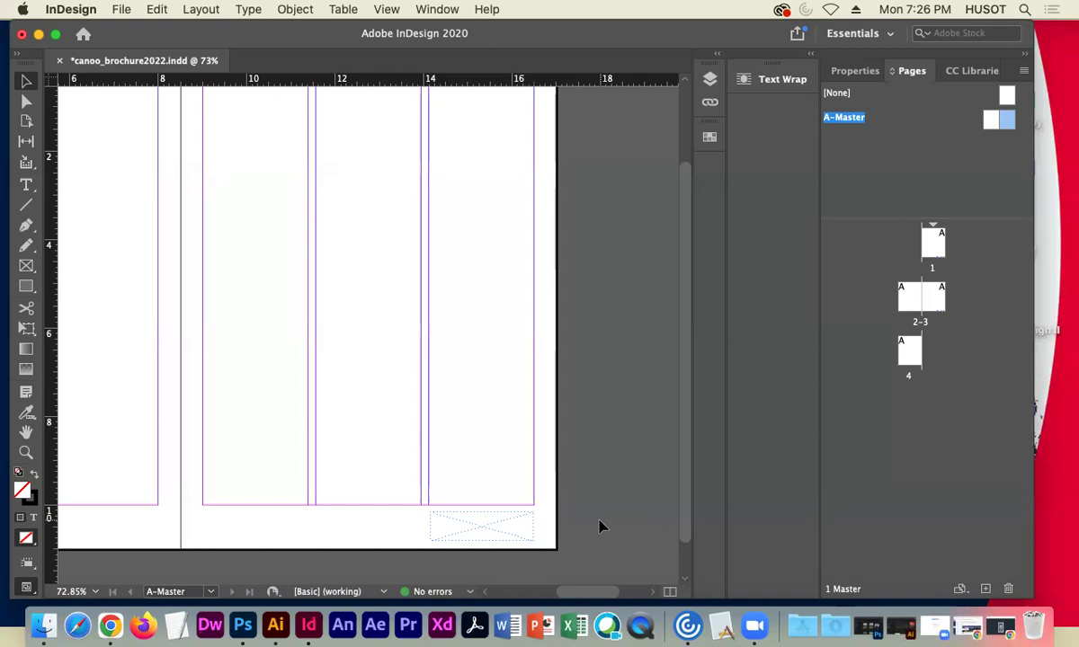
left_click(513, 537)
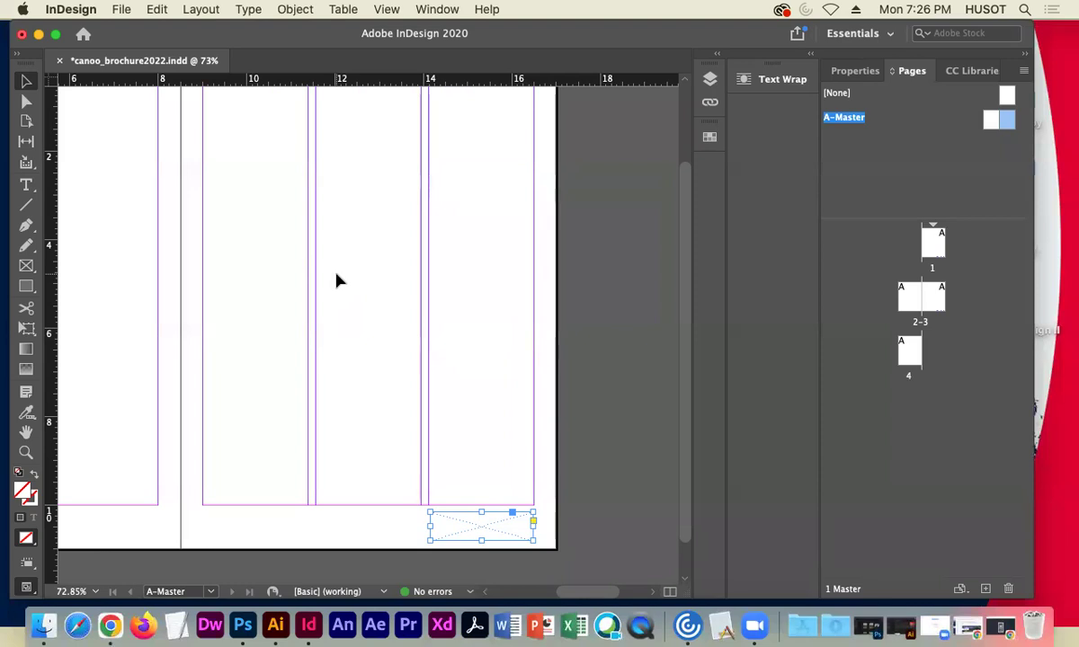
left_click(26, 267)
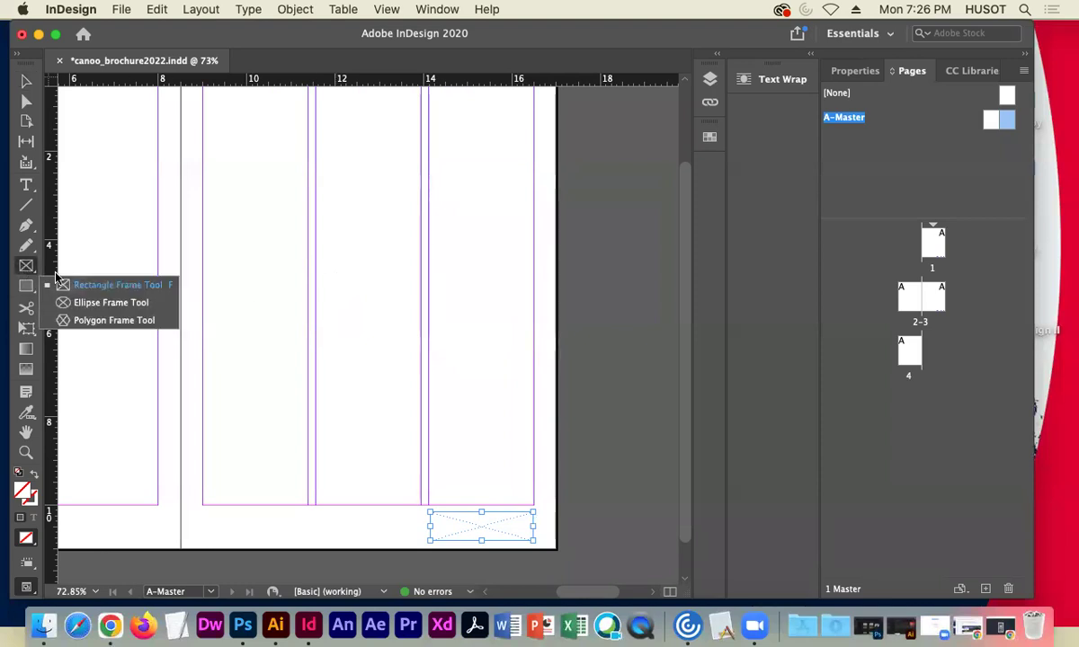
left_click(126, 285)
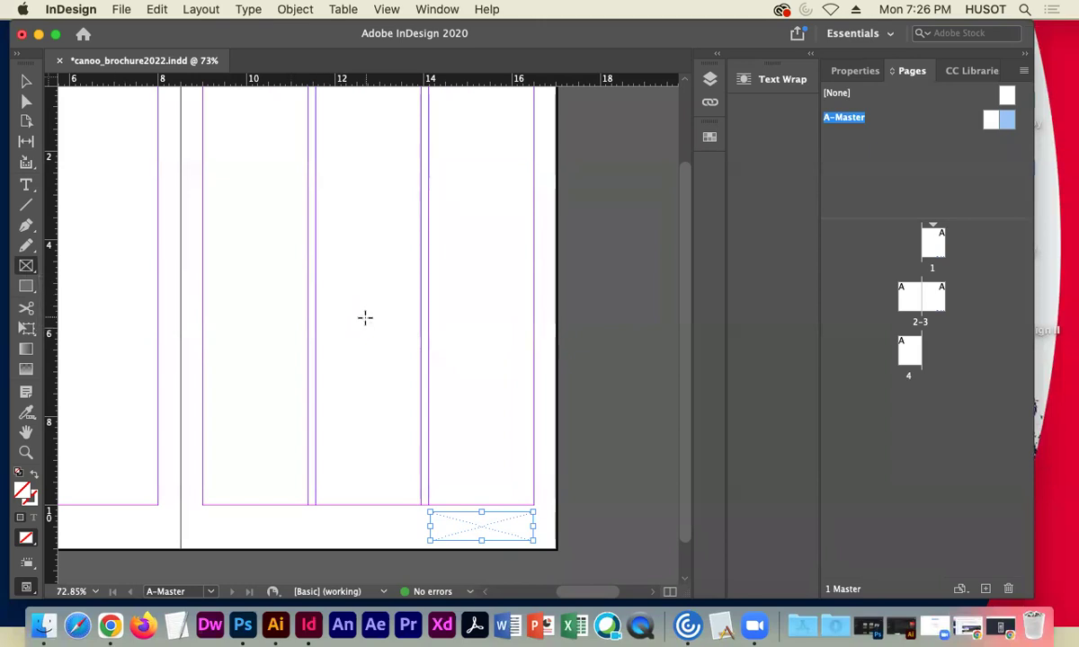
left_click(25, 82)
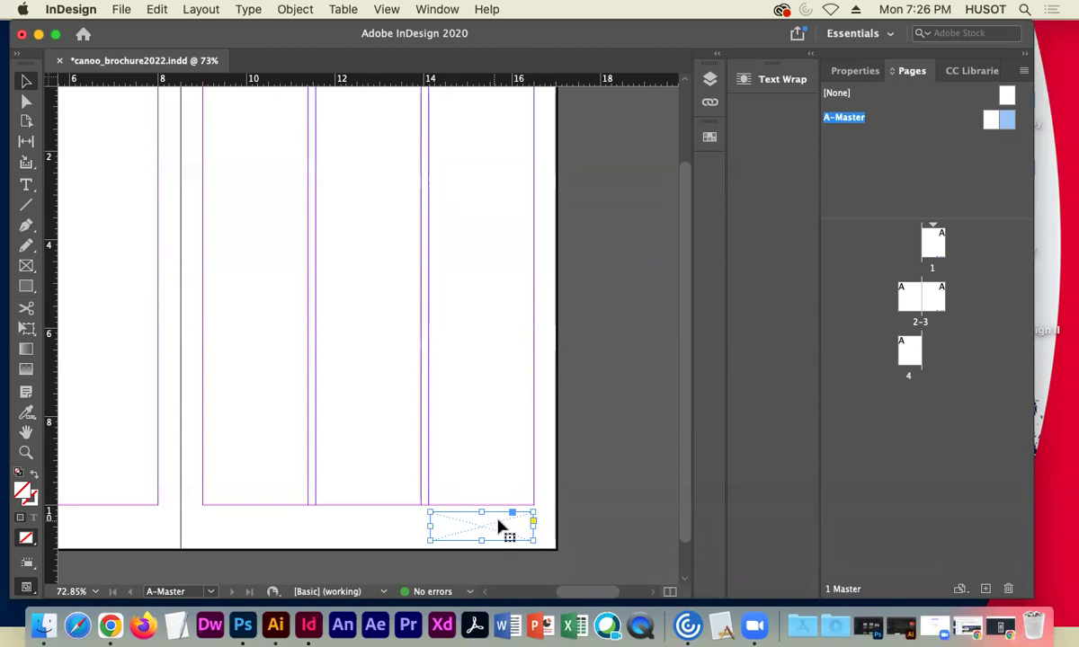
Open page 1 and draw a rectangle frame across all three columns, about 7.5 in wide by 5.2 in tall.
left_click(930, 241)
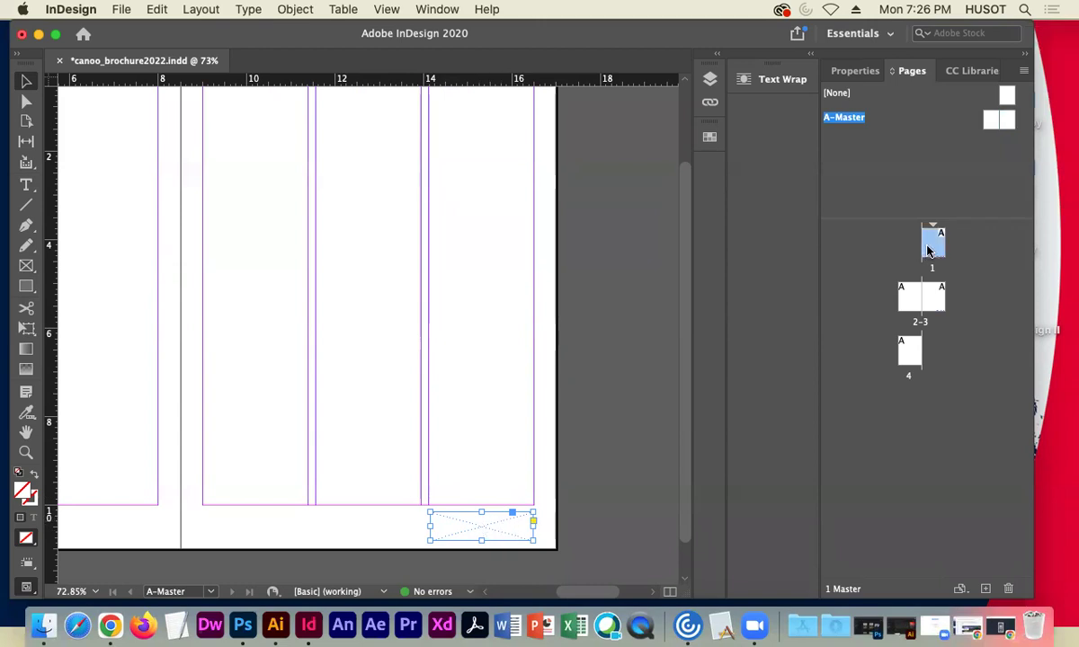
double_click(931, 243)
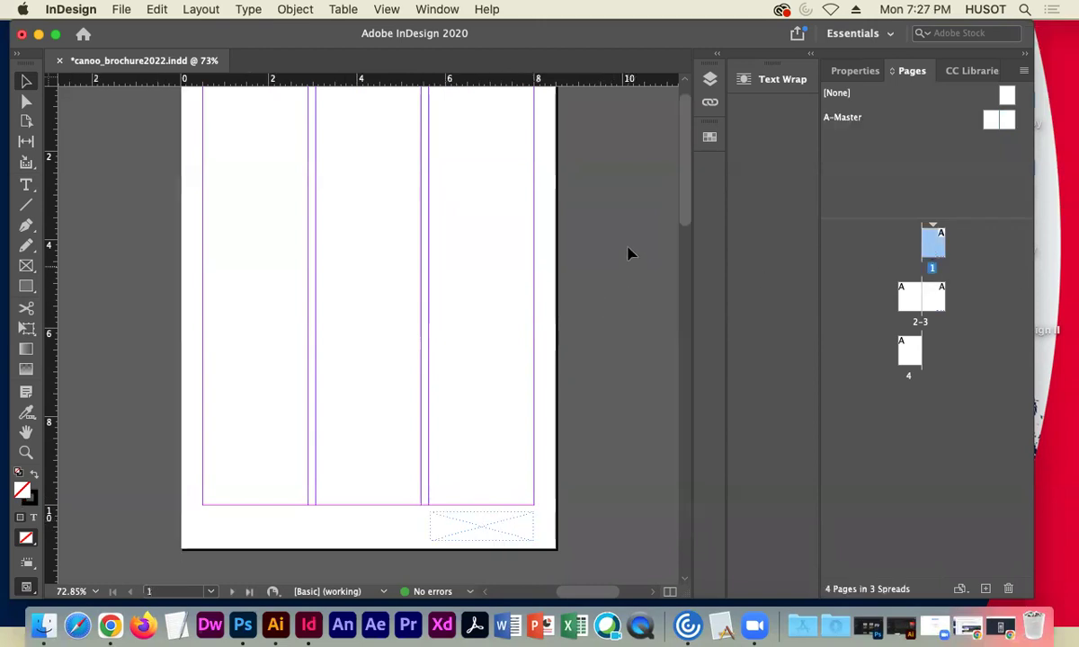
left_click(26, 265)
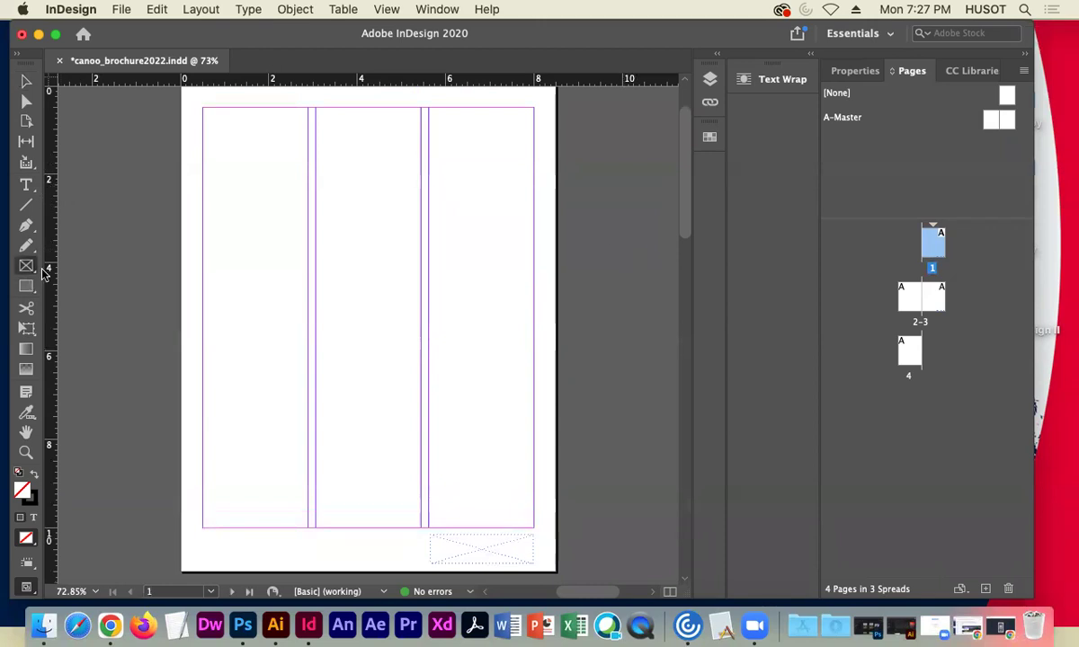
left_click_drag(202, 198, 533, 429)
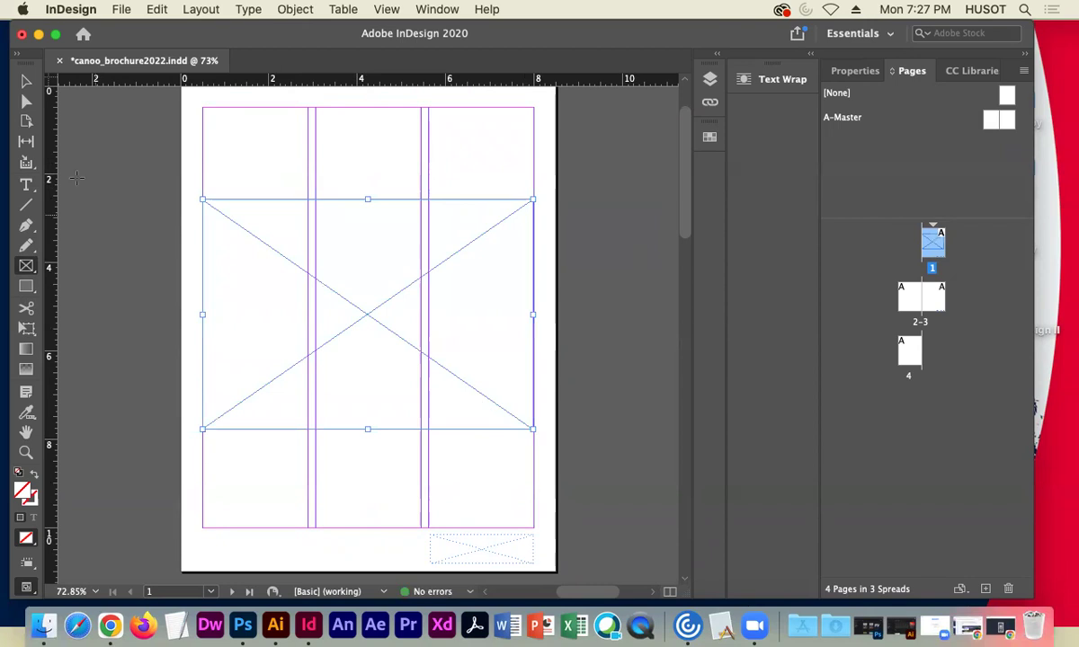
Draw two stacked rectangle frames across the first two columns of page 2, about 4.9 by 4.2 in and 4.9 by 3.9 in.
left_click(26, 81)
left_click(593, 258)
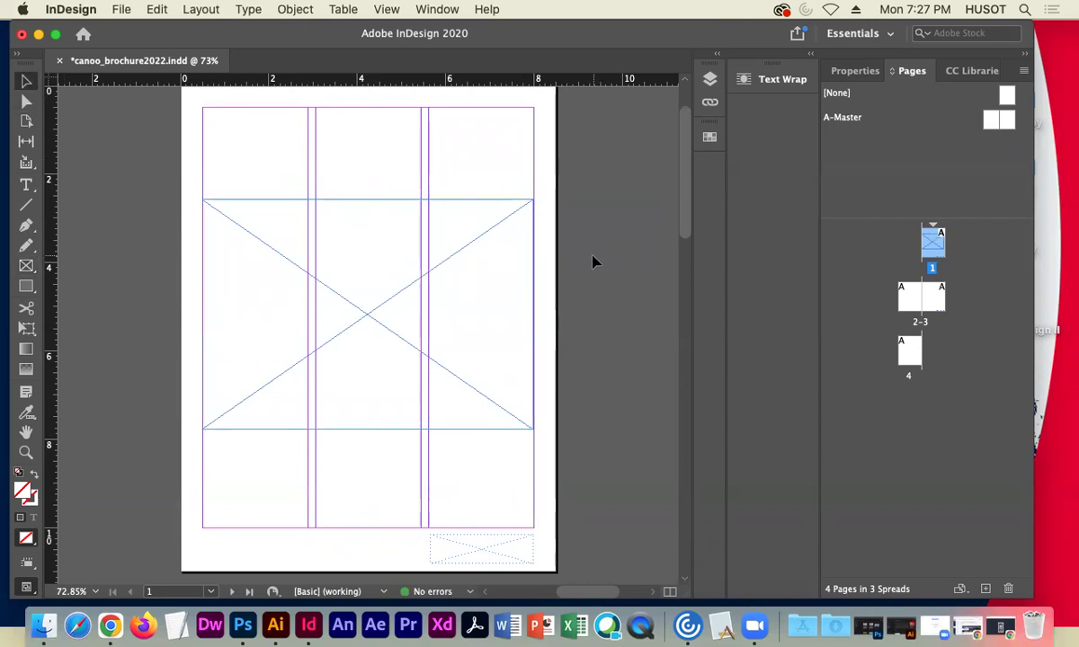
double_click(907, 304)
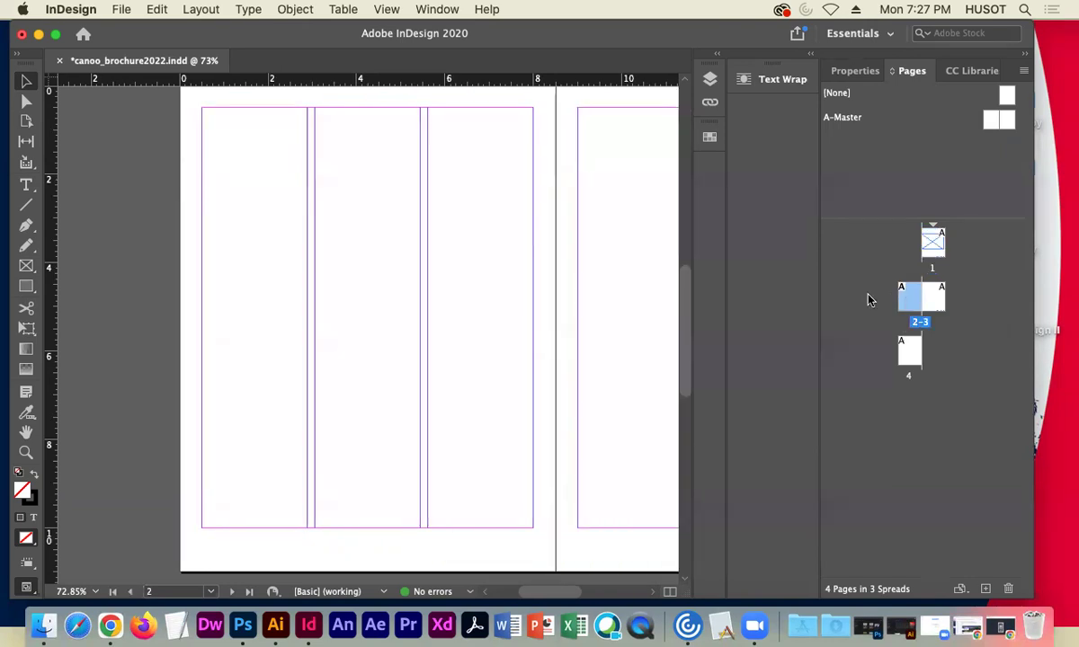
left_click(26, 267)
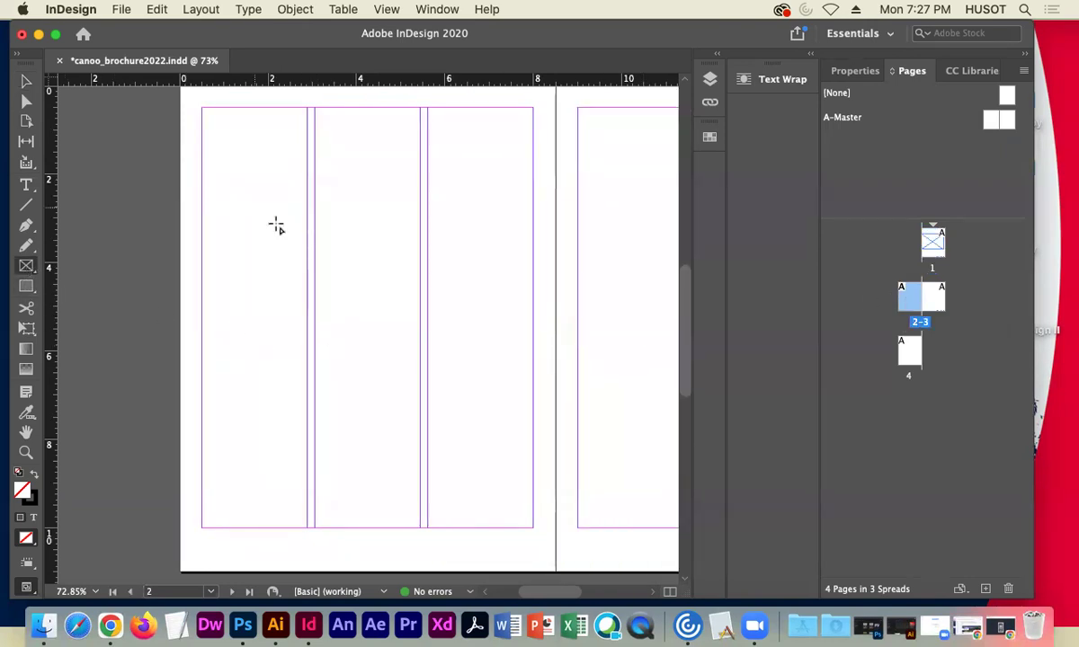
left_click_drag(201, 133, 418, 319)
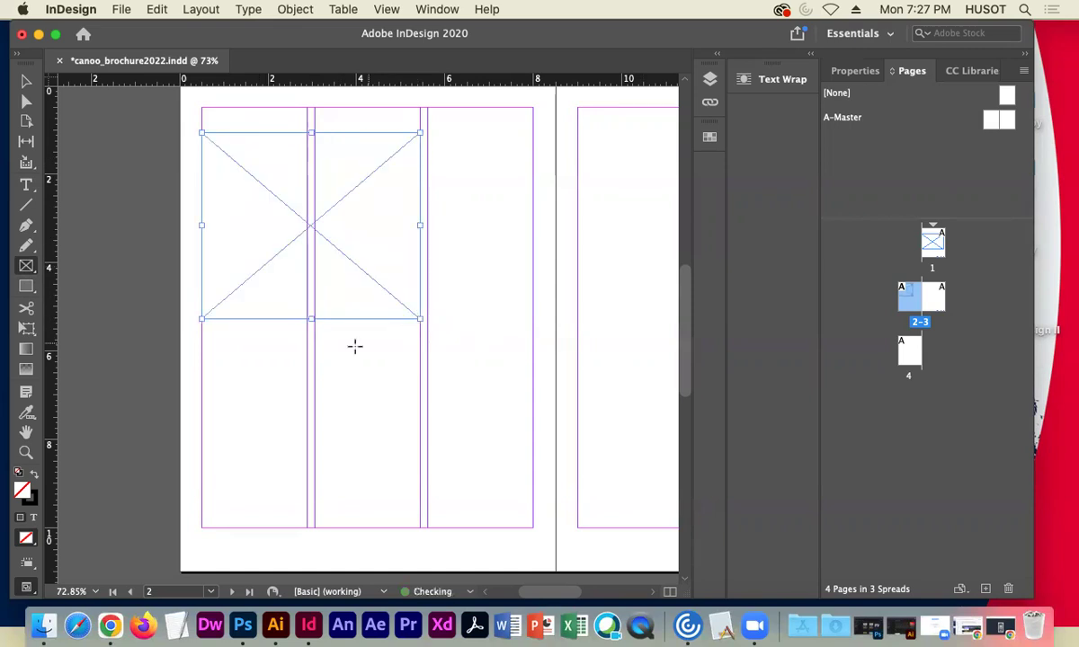
left_click_drag(202, 356, 417, 527)
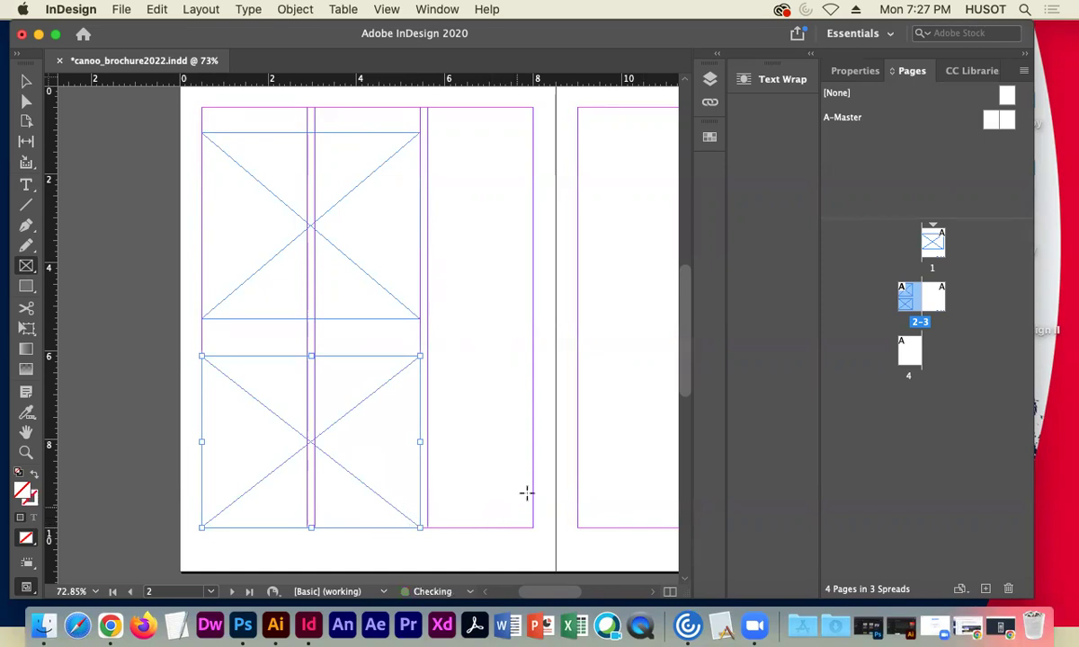
Draw three stacked rectangle frames filling the width of page 3's third column, about 2.6, 2.3 and 2.7 in tall.
left_click_drag(539, 469, 285, 469)
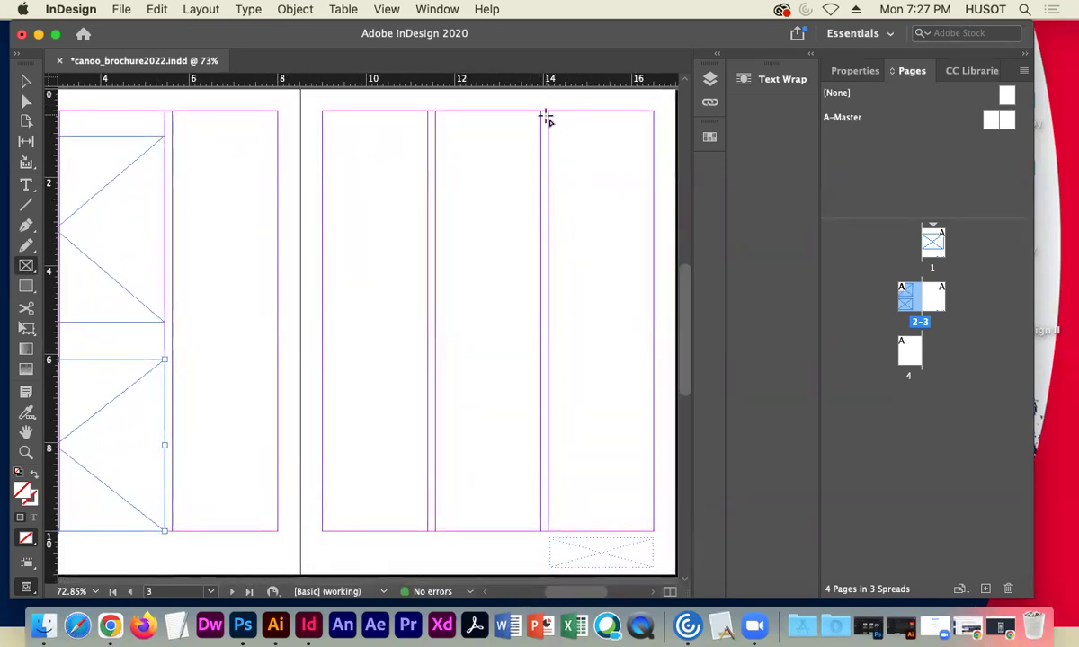
left_click_drag(547, 112, 653, 228)
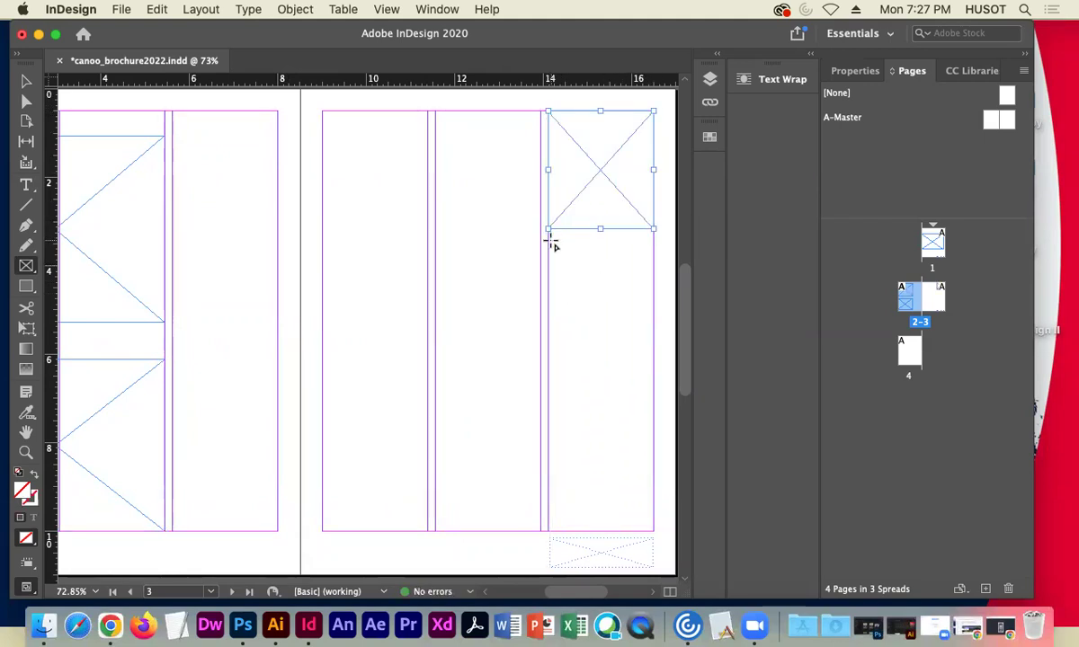
left_click_drag(549, 243, 653, 343)
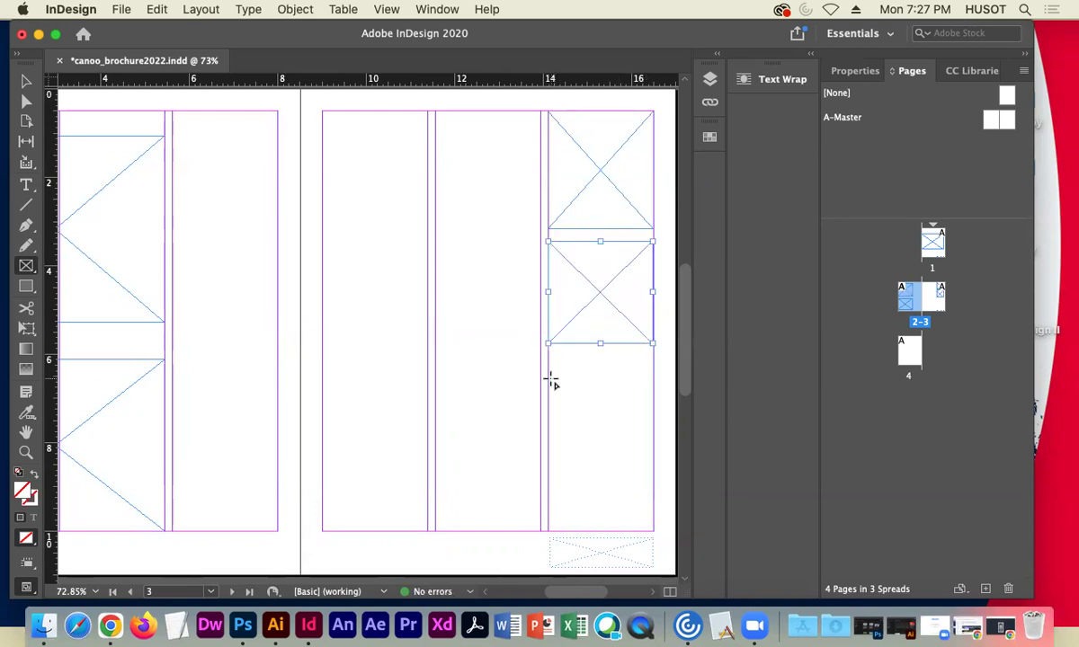
left_click_drag(549, 377, 653, 496)
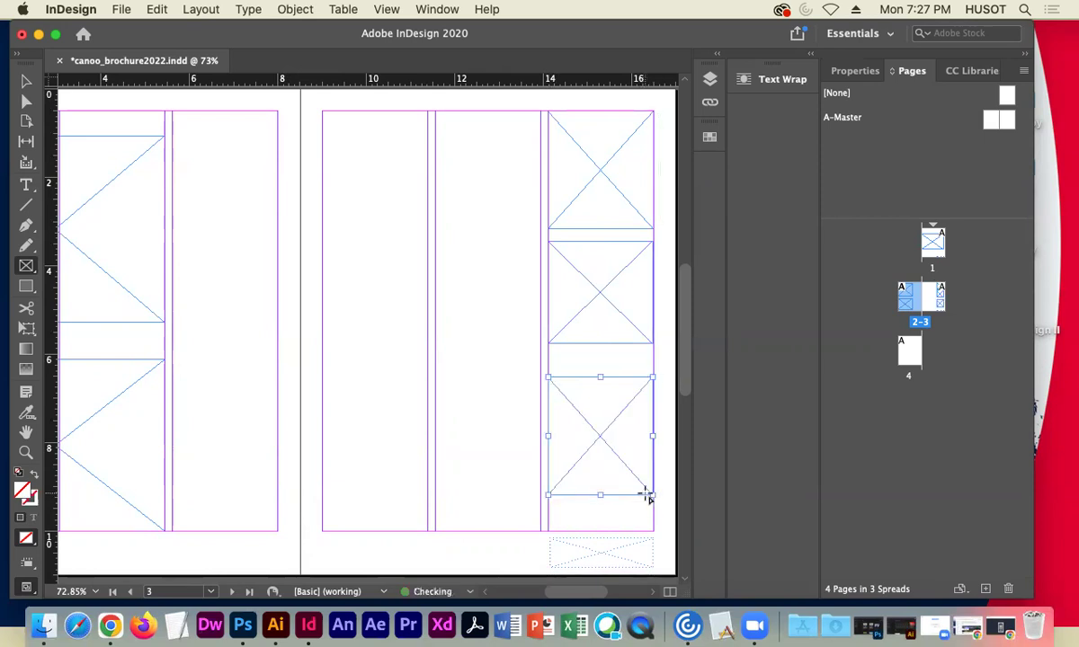
left_click(27, 81)
left_click(209, 177)
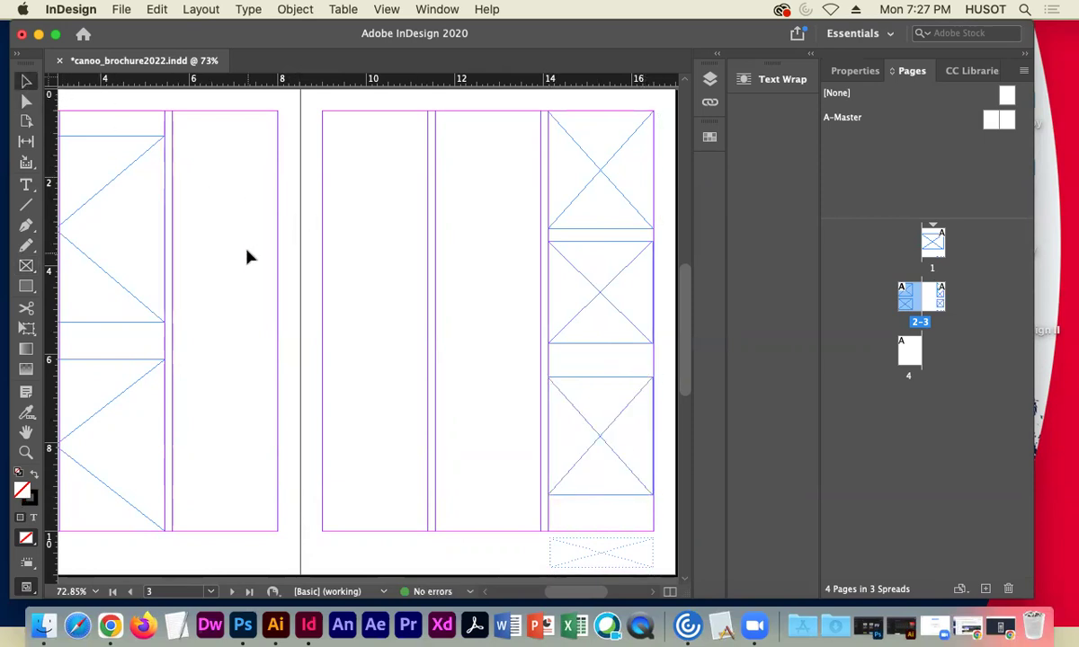
Open page 4 and draw a rectangle frame centred over the bottom margin guide, about 3.2 in wide by 1.3 in tall.
left_click(910, 358)
double_click(913, 360)
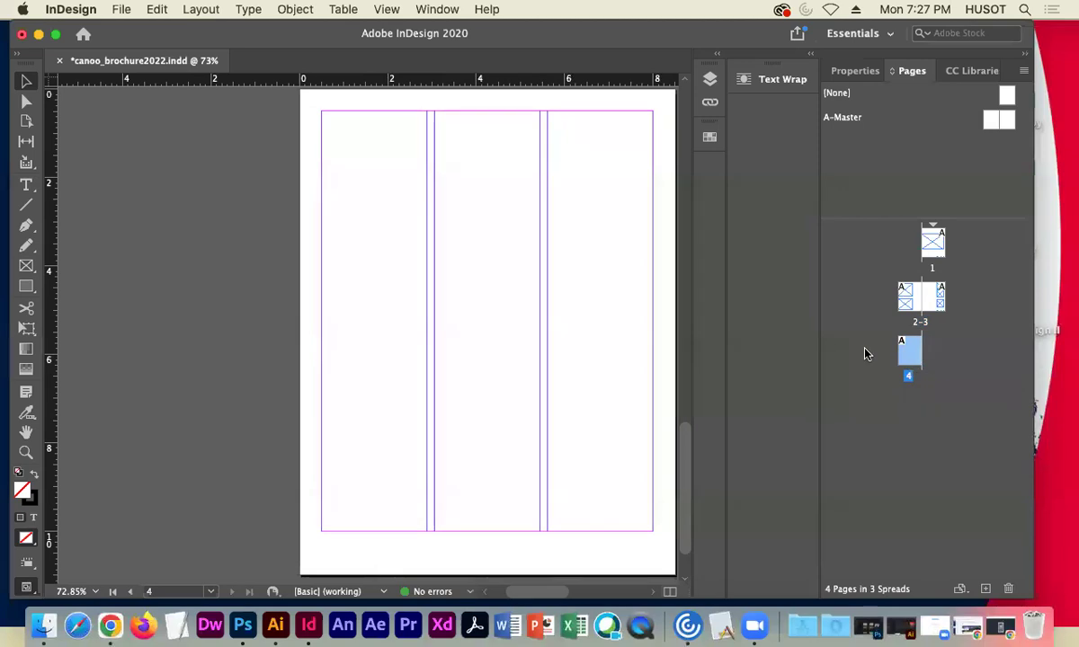
scroll(430, 393, "right", 1)
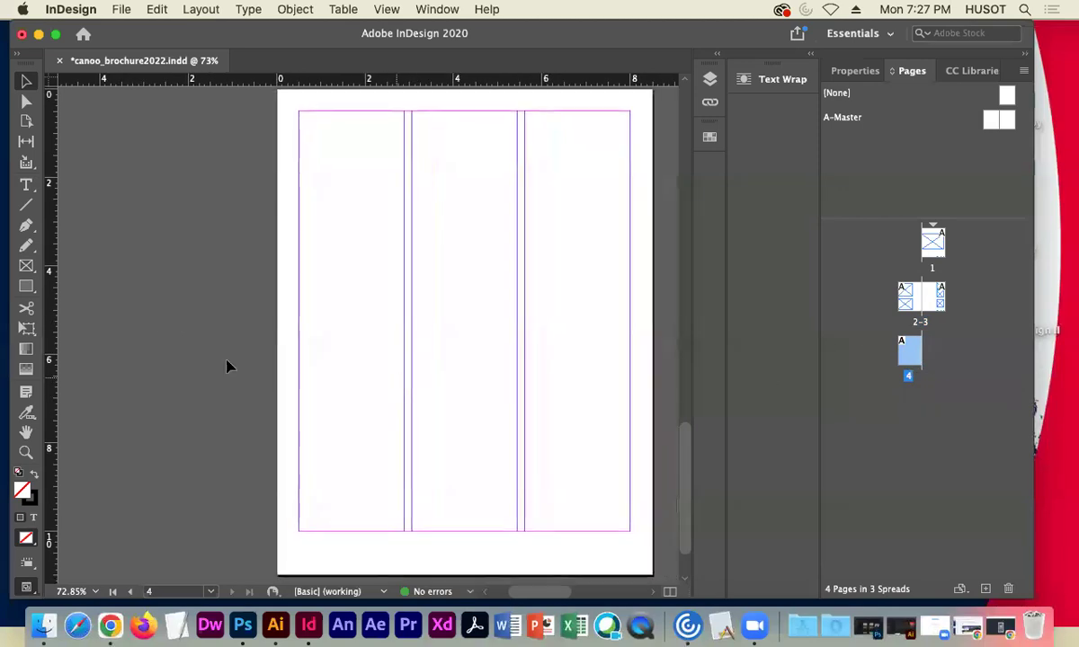
left_click(27, 266)
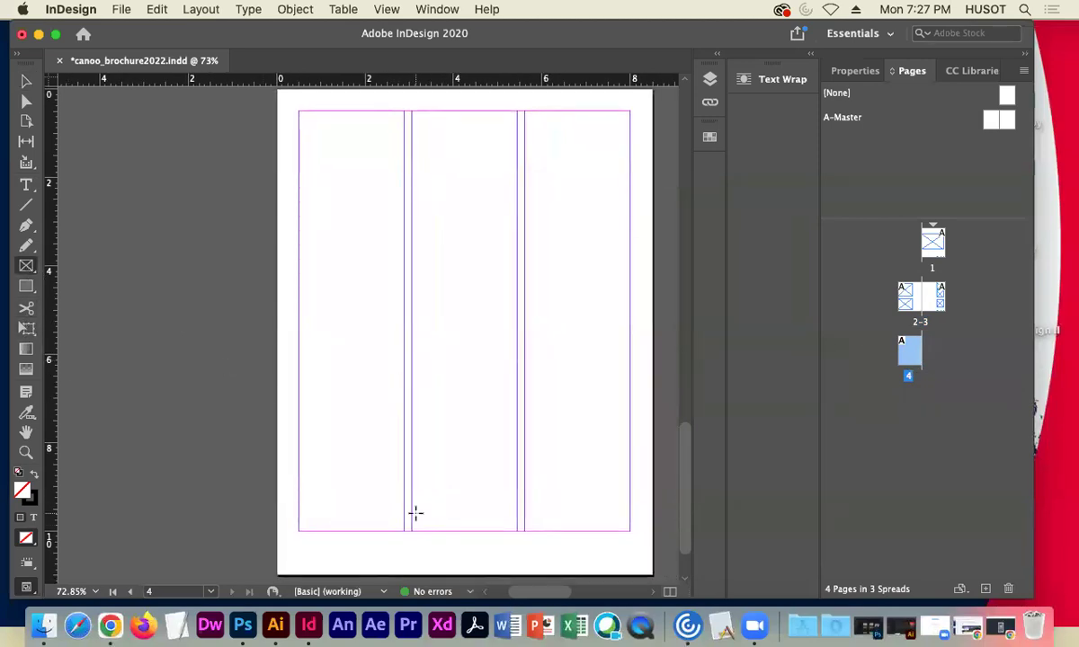
left_click_drag(396, 501, 535, 556)
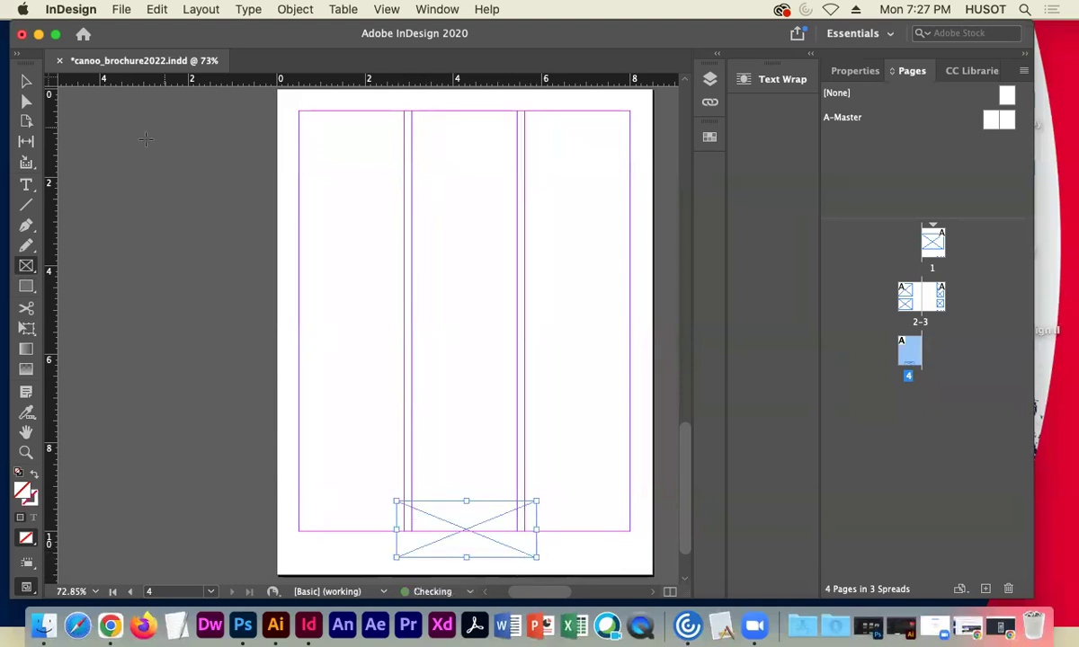
left_click(26, 82)
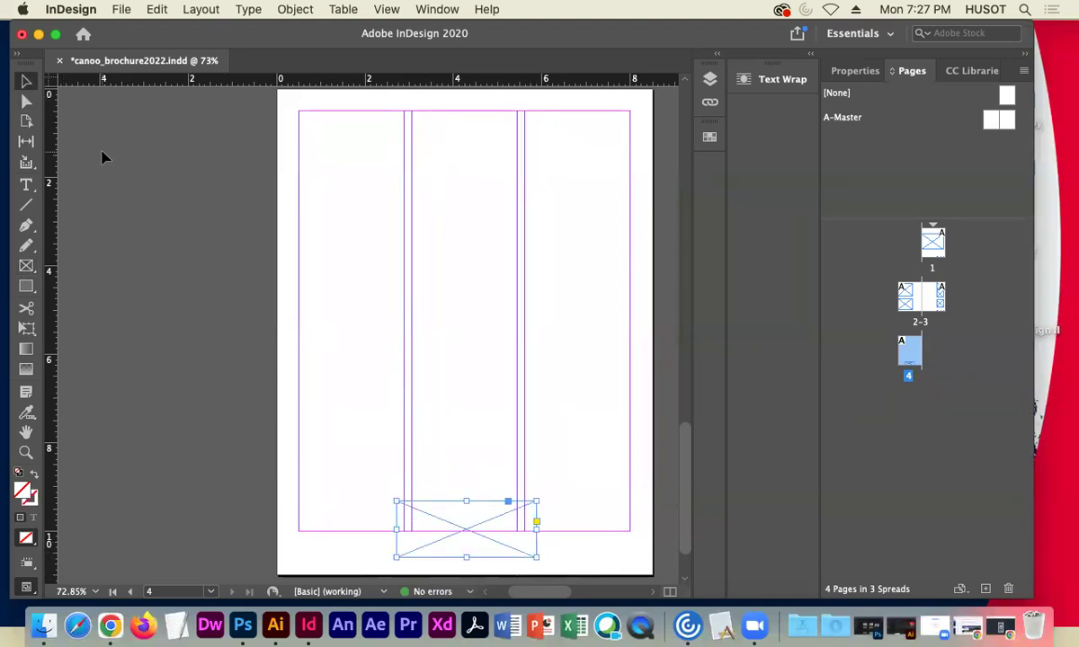
Review the frames on pages 1 to 4, and select the logo frame on the right A-Master page.
double_click(932, 241)
left_click(547, 265)
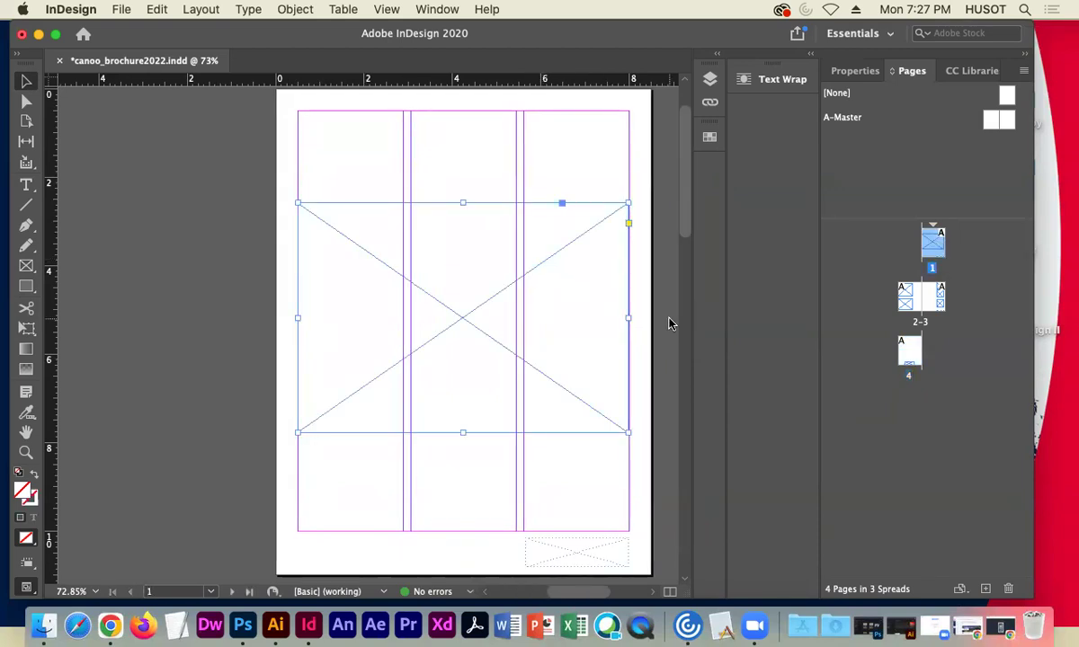
double_click(904, 296)
left_click(474, 216)
left_click(441, 383)
double_click(935, 299)
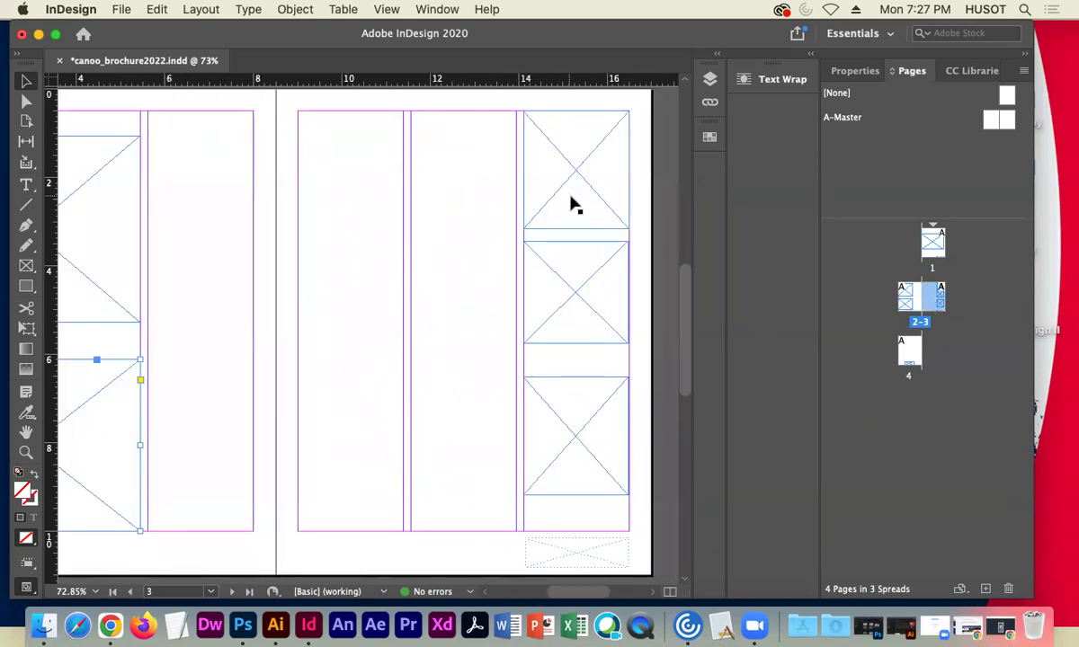
double_click(906, 364)
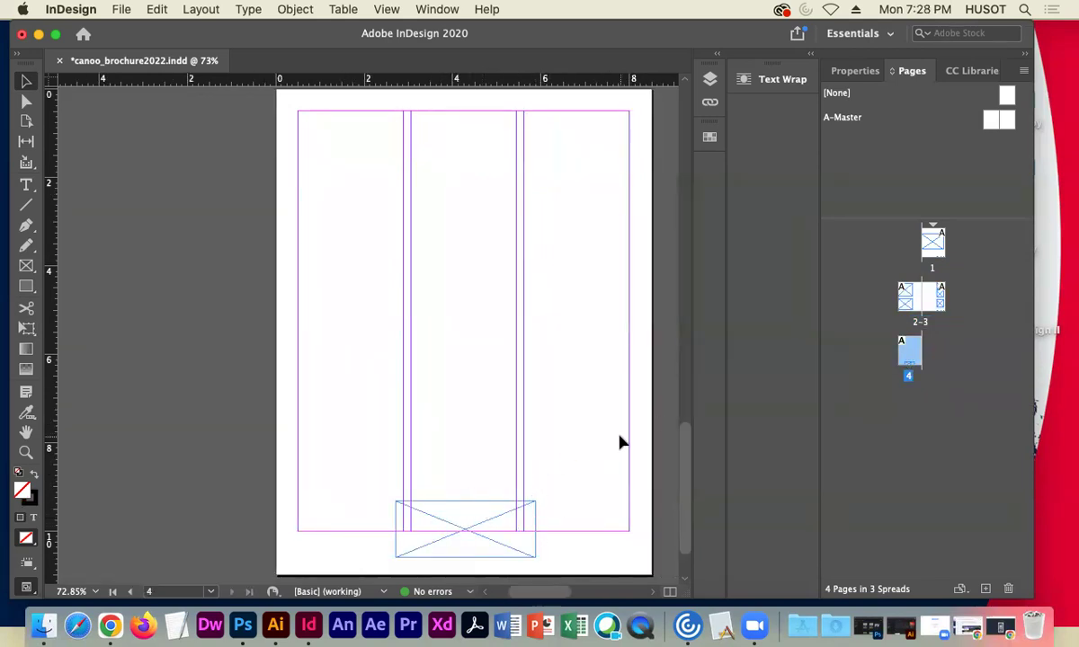
double_click(944, 117)
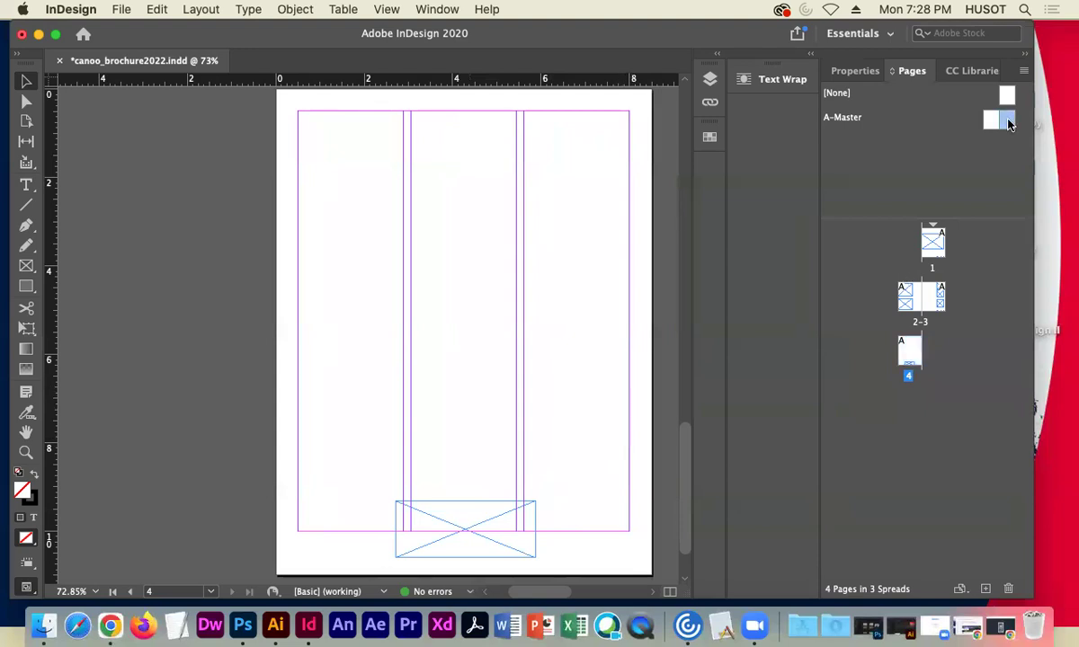
left_click(569, 555)
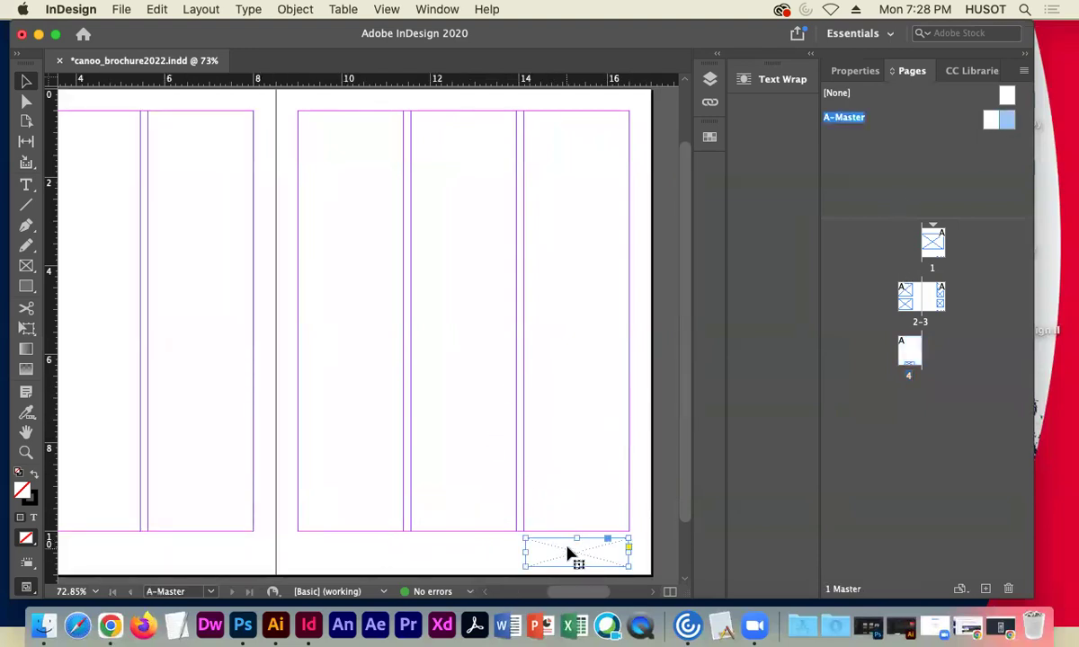
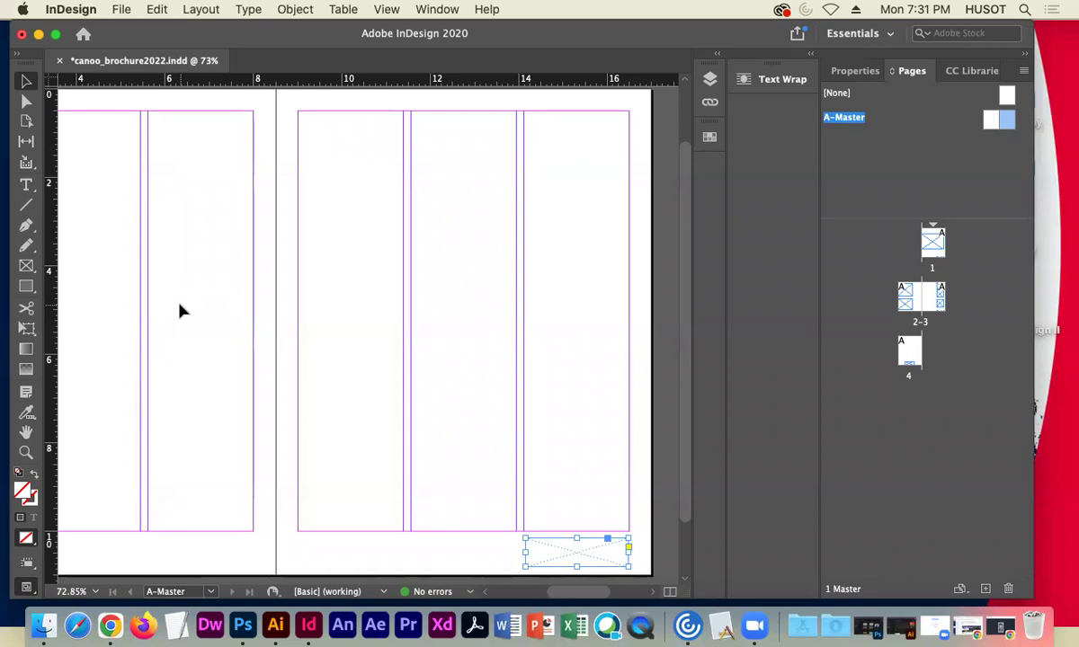
Place Canoo_logo.svg.png into the selected small frame on the right A-Master page.
left_click(114, 11)
left_click(140, 227)
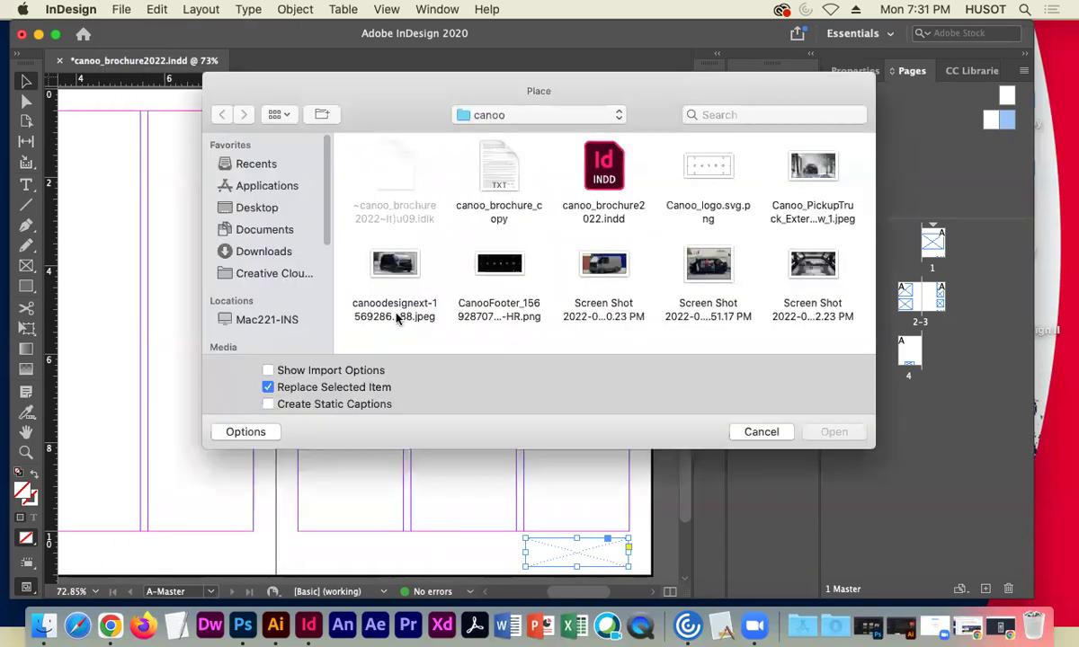
left_click(707, 184)
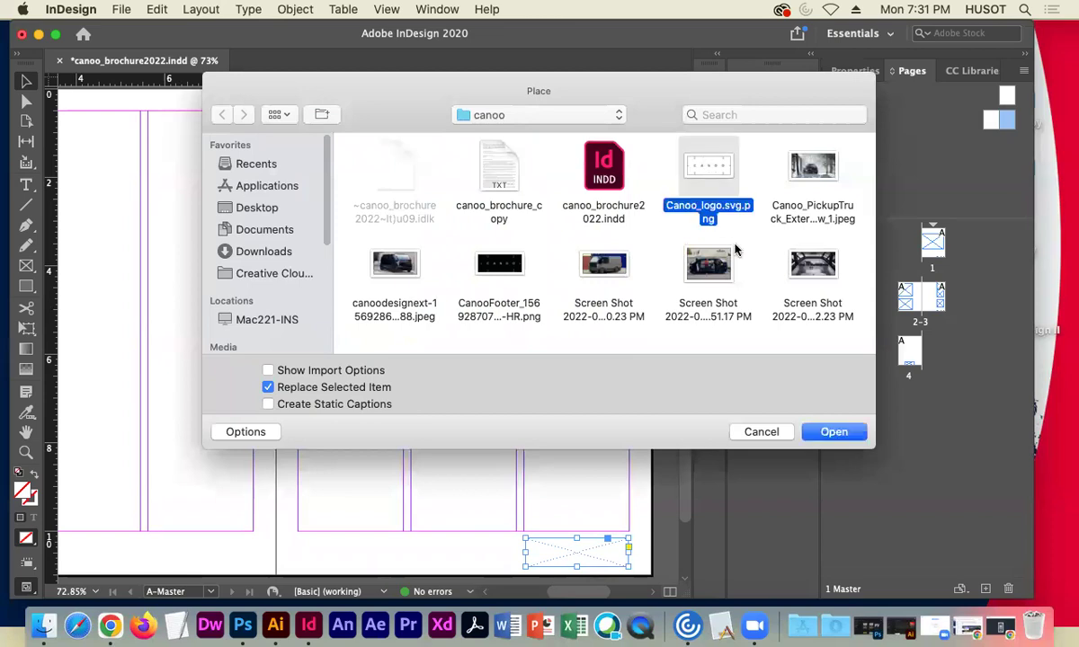
left_click(833, 431)
Enlarge and reposition the logo's frame on the A-Master spread to uncover the whole cropped Canoo logo.
left_click_drag(525, 537, 291, 394)
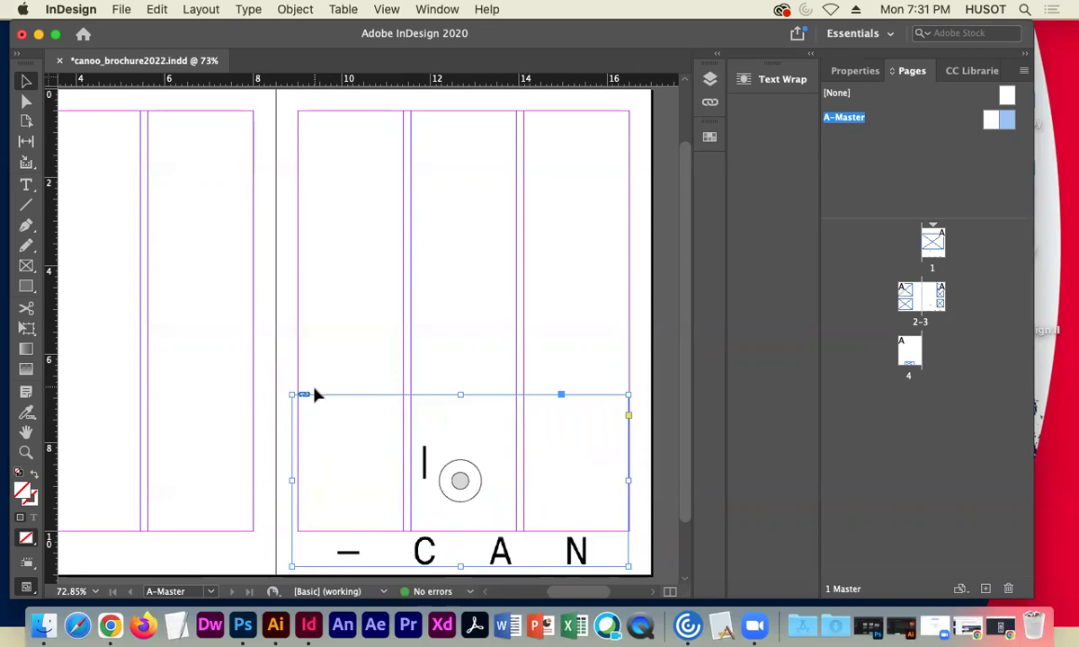
left_click_drag(425, 472, 243, 334)
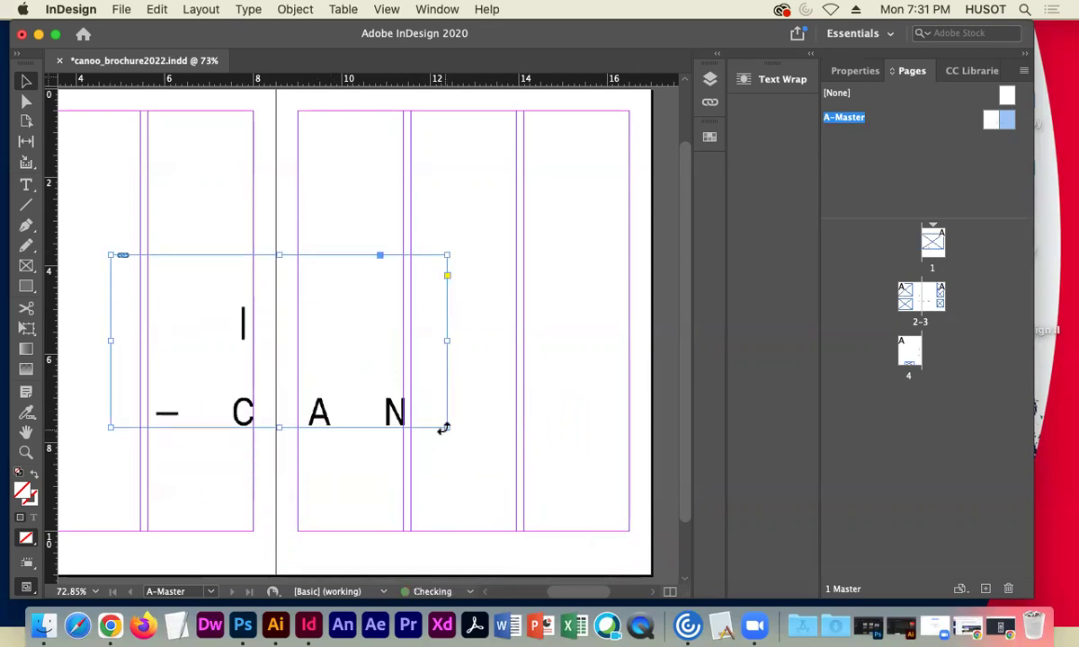
left_click_drag(447, 427, 636, 513)
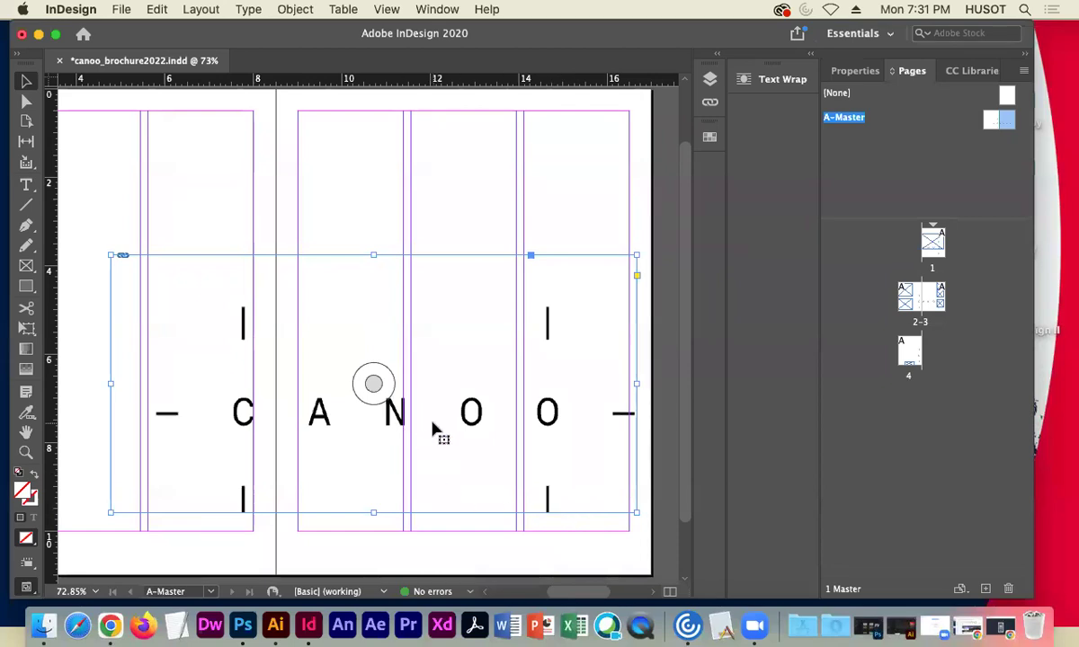
left_click_drag(634, 512, 649, 543)
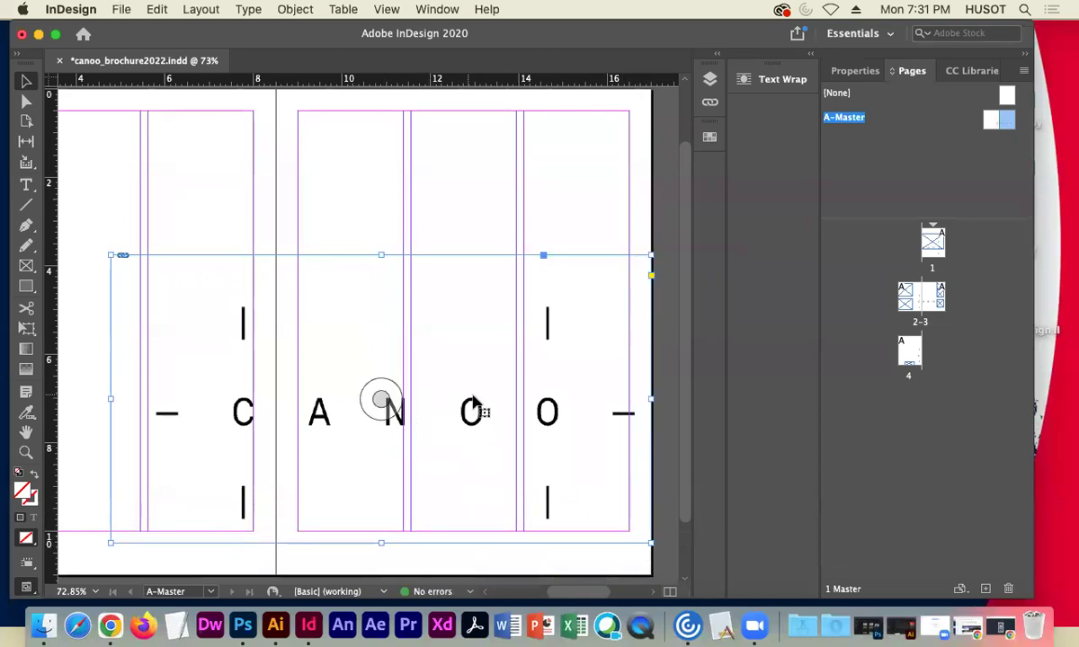
Delete the oversized logo with its frame and place Canoo_logo.svg.png below the right A-Master page's bottom margin, about 1.9 in wide.
key("Delete")
left_click(121, 9)
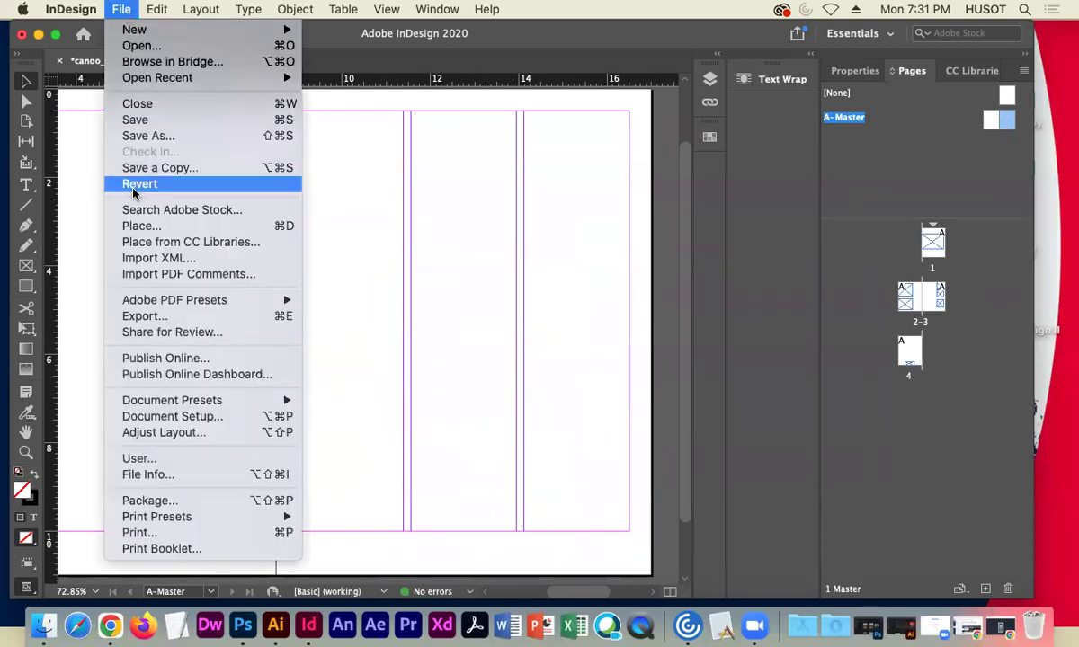
left_click(152, 228)
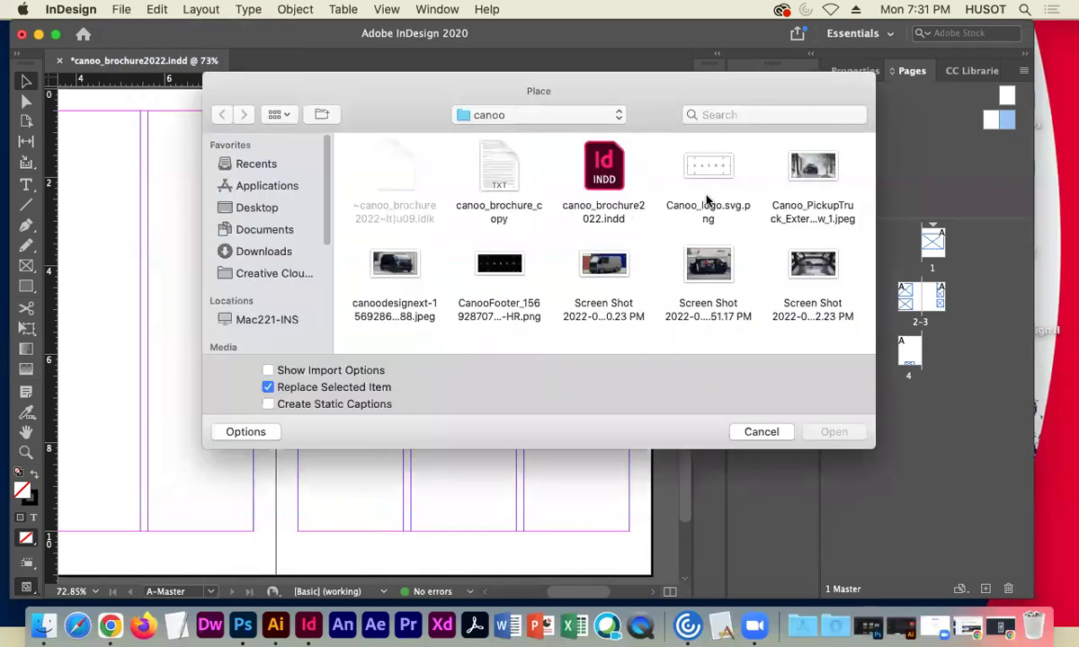
left_click(688, 226)
left_click(833, 432)
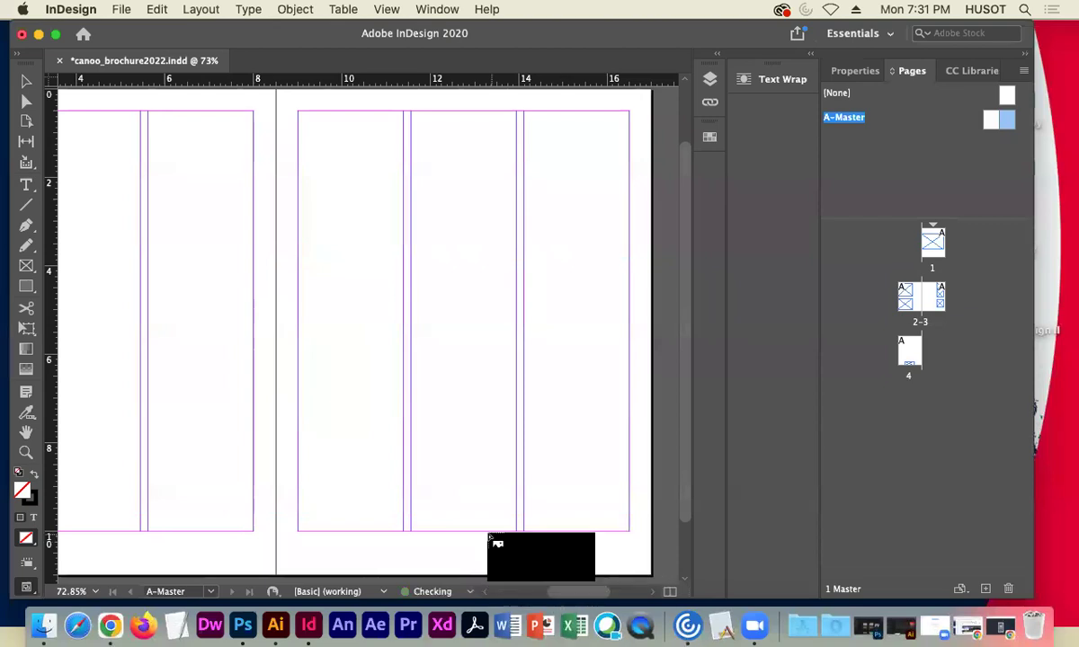
left_click_drag(487, 533, 572, 532)
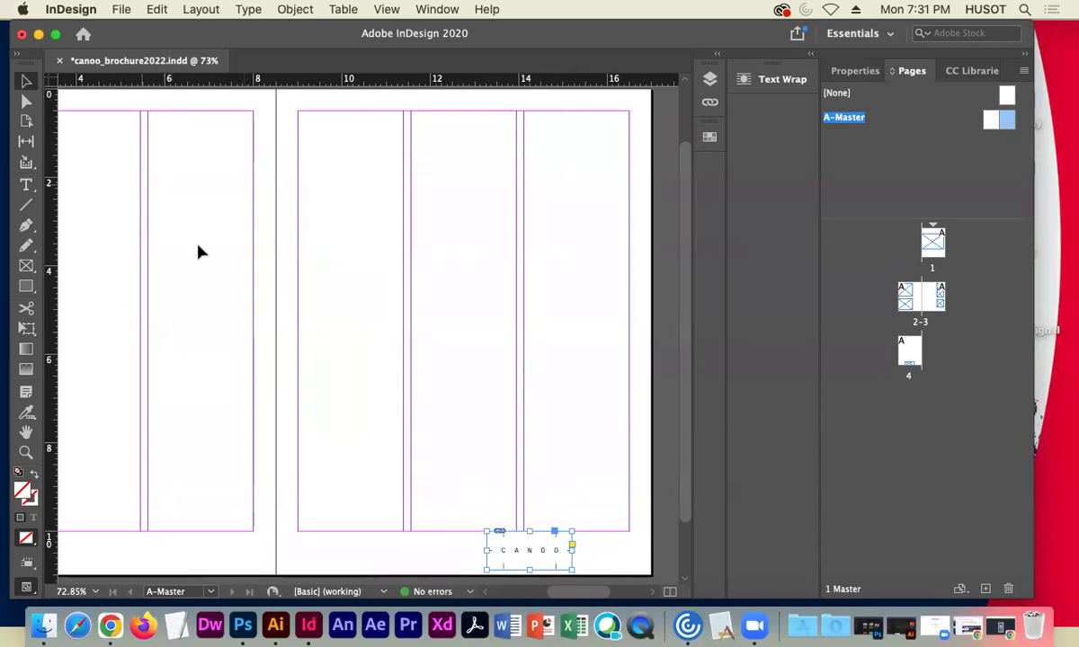
Move the logo under the third column so its right edge meets the right margin guide.
left_click_drag(502, 545, 556, 546)
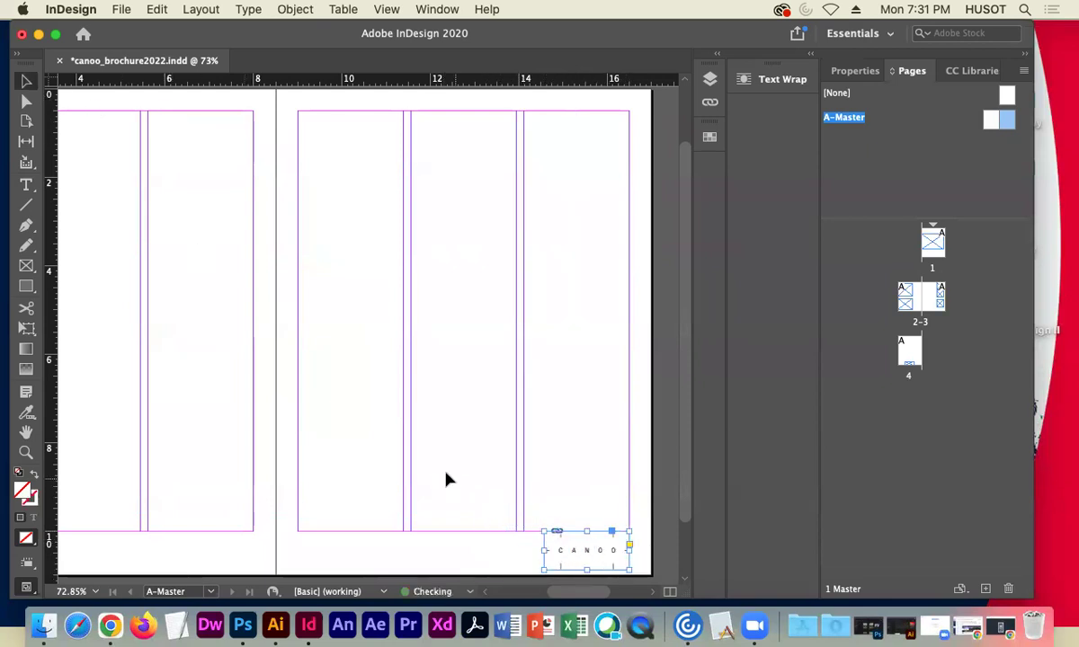
left_click(604, 574)
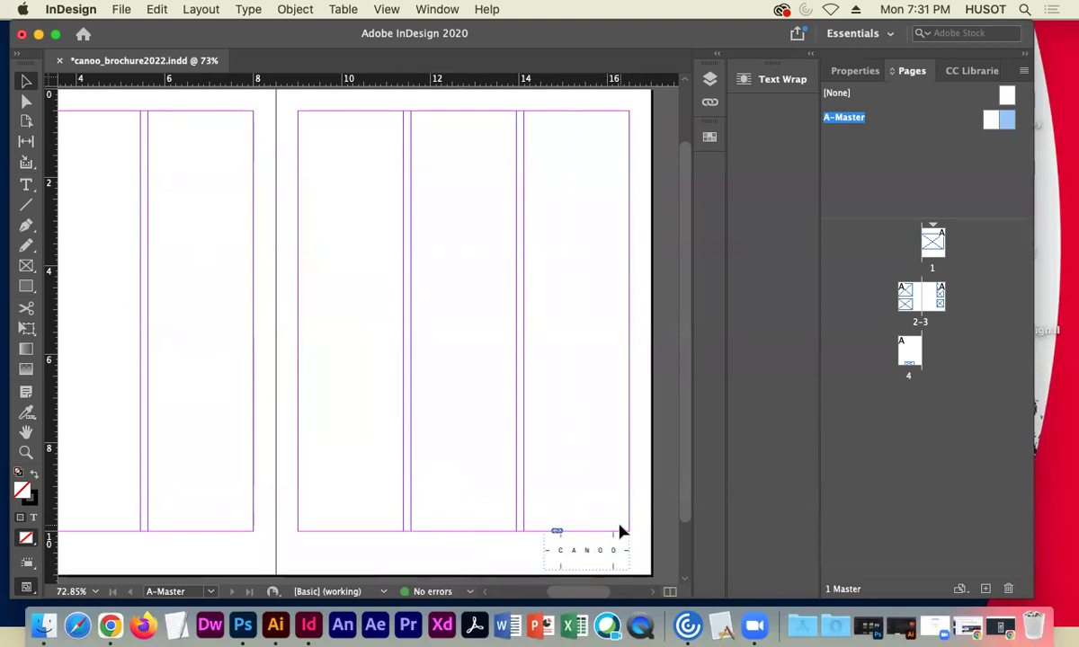
key("super+equal")
key("super+equal")
key("super+equal")
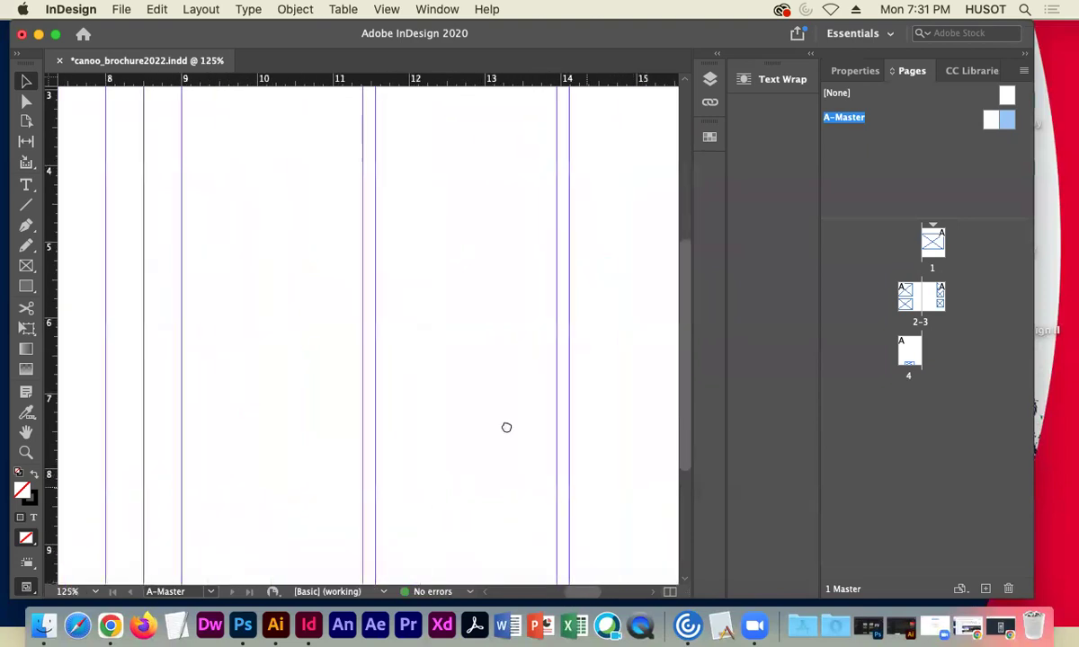
left_click_drag(506, 427, 352, 301)
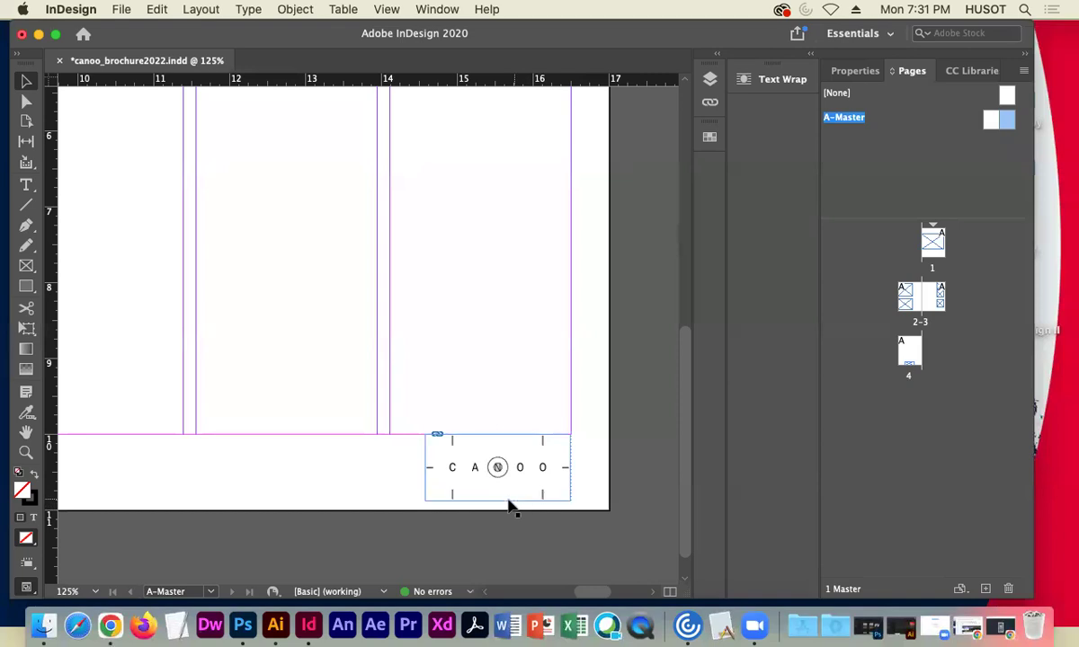
scroll(681, 467, "up", 1)
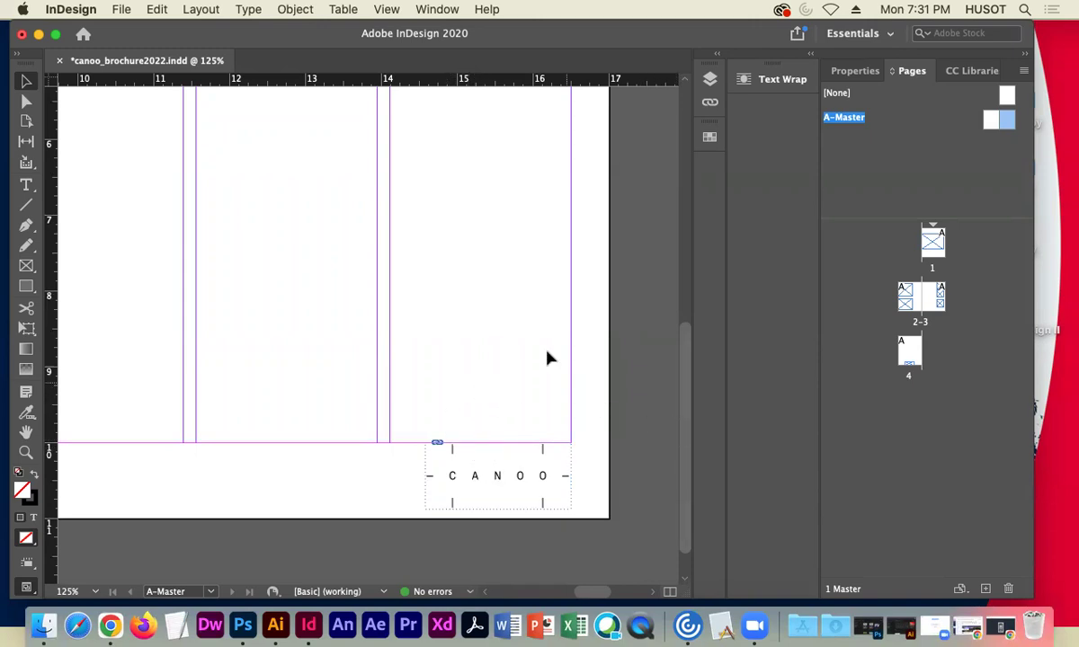
key("super+minus")
key("super+minus")
key("super+minus")
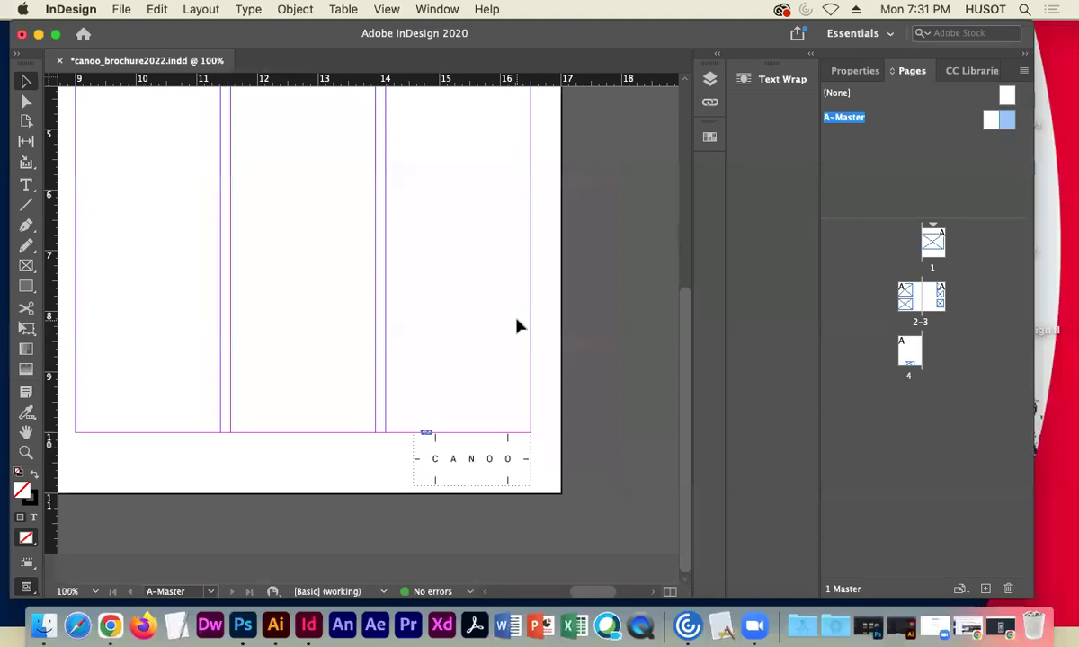
left_click_drag(361, 270, 488, 223)
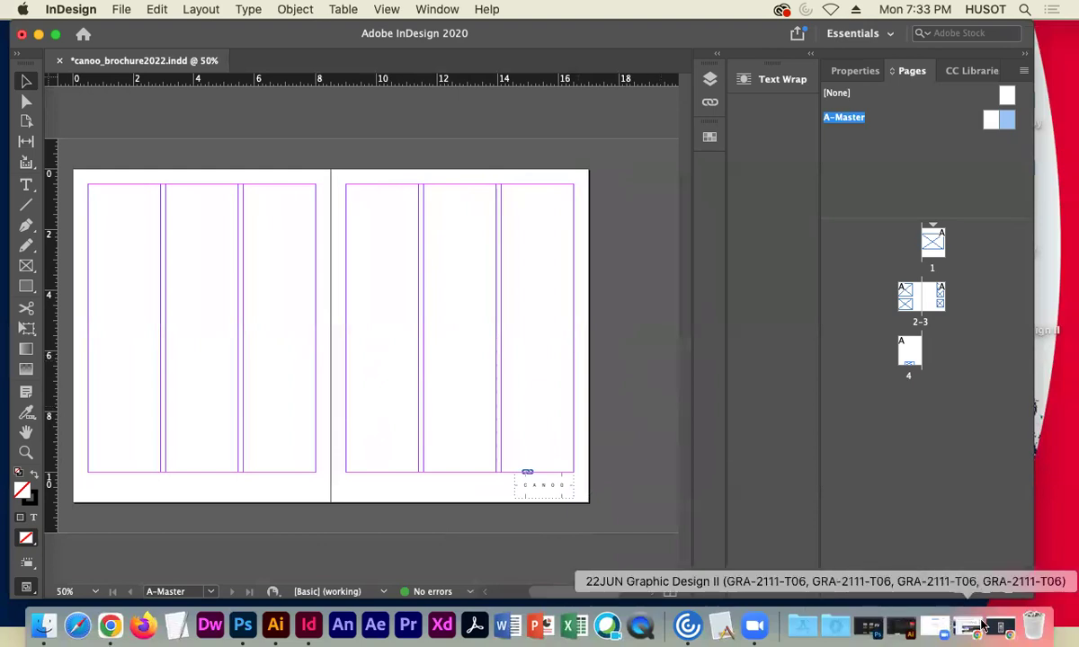
Switch to Chrome, open Canoo's home page and look through it from the headline to the footer for brochure wording.
left_click(996, 632)
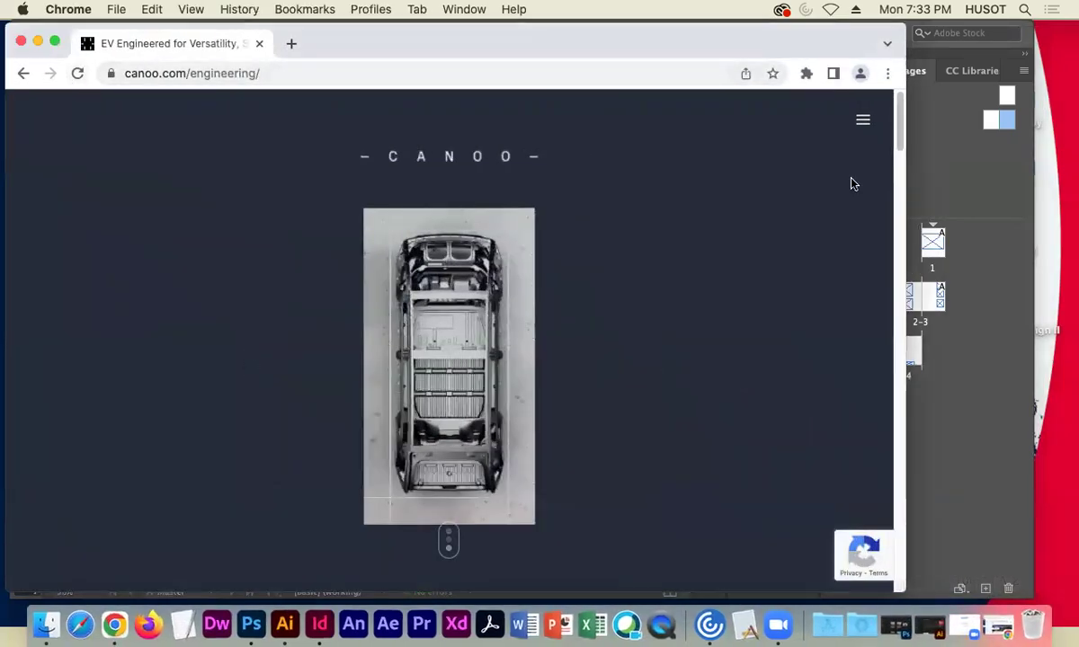
left_click(862, 119)
left_click(584, 174)
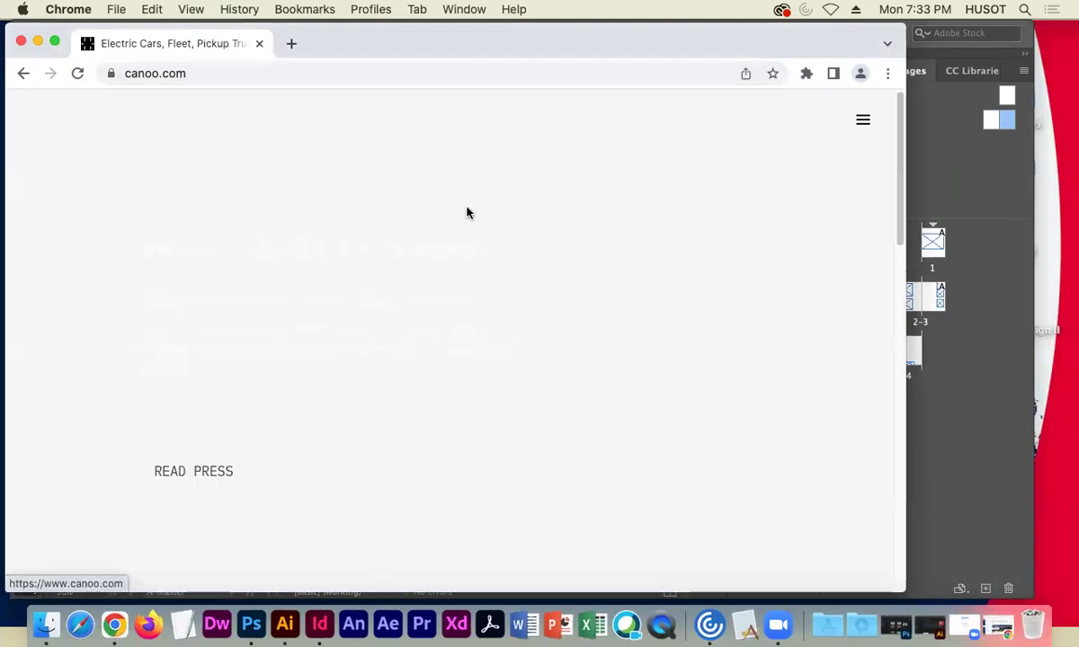
scroll(441, 301, "down", 5)
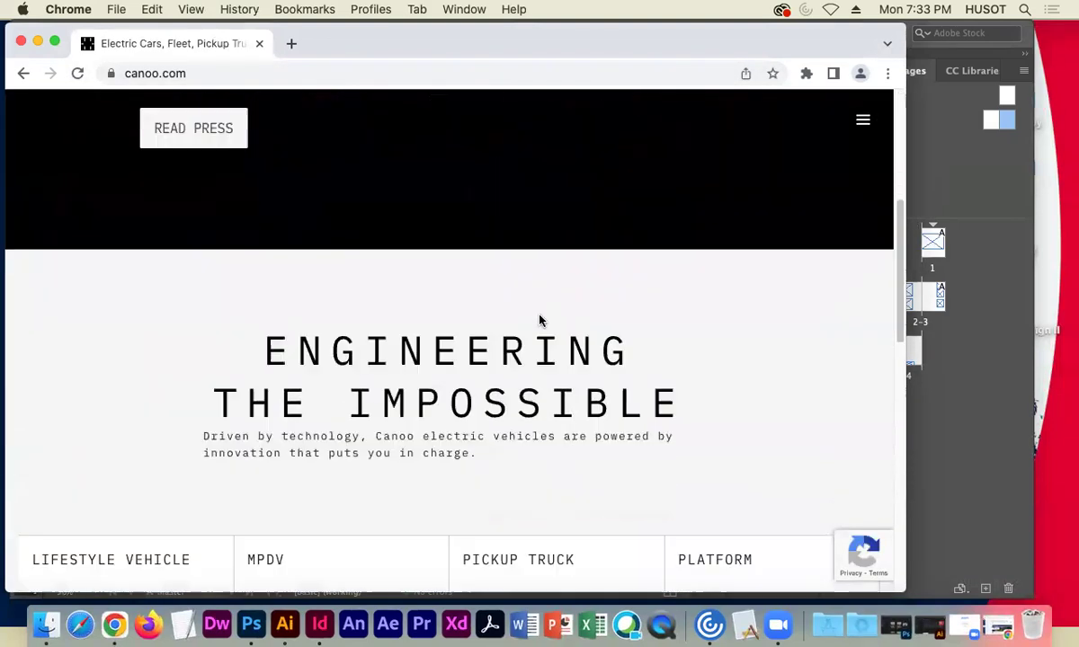
scroll(540, 320, "down", 10)
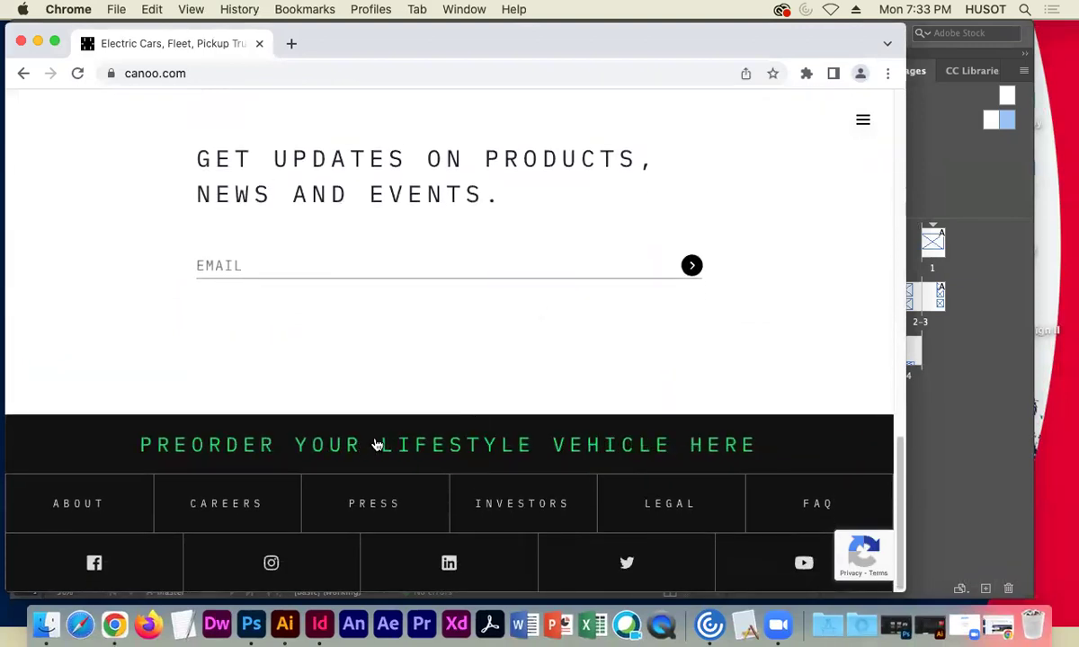
scroll(525, 415, "up", 15)
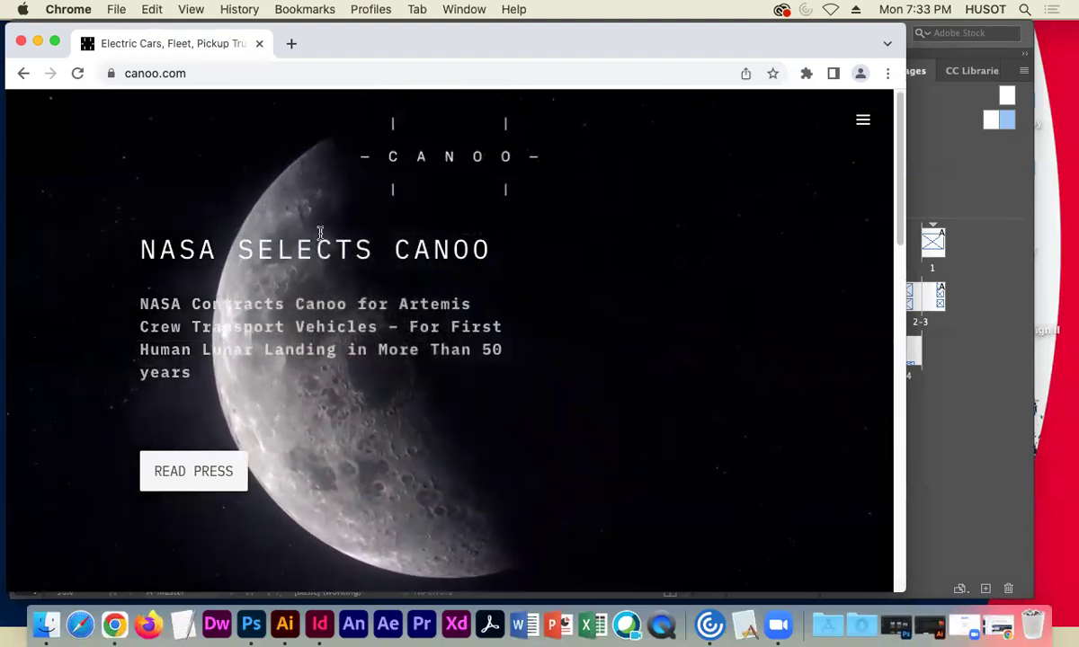
left_click_drag(390, 43, 463, 39)
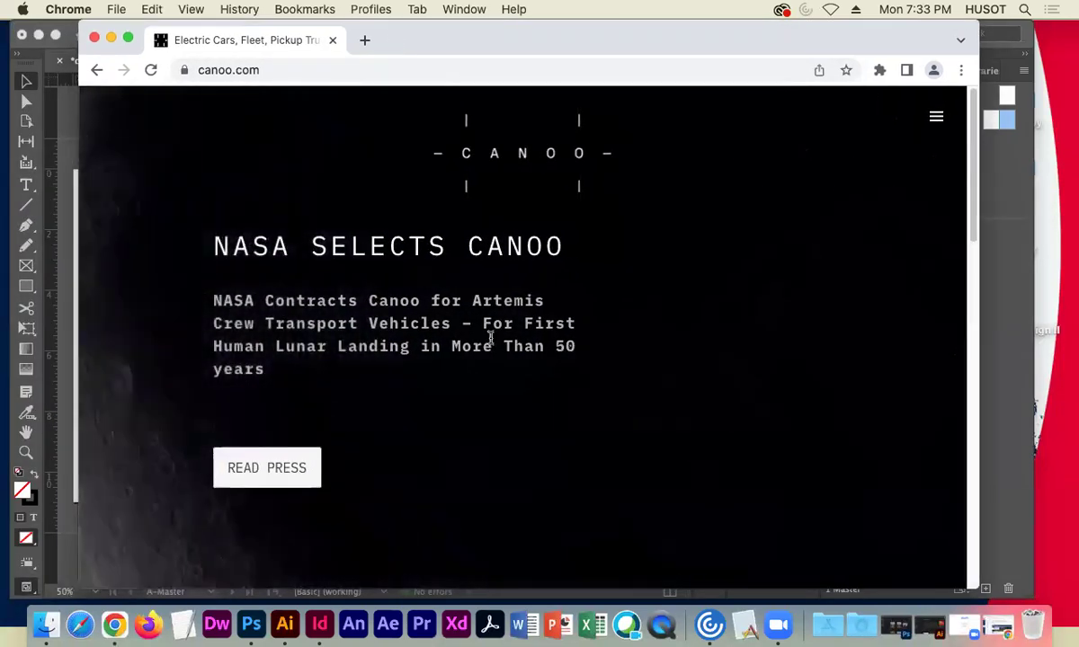
scroll(422, 330, "down", 8)
scroll(422, 330, "down", 2)
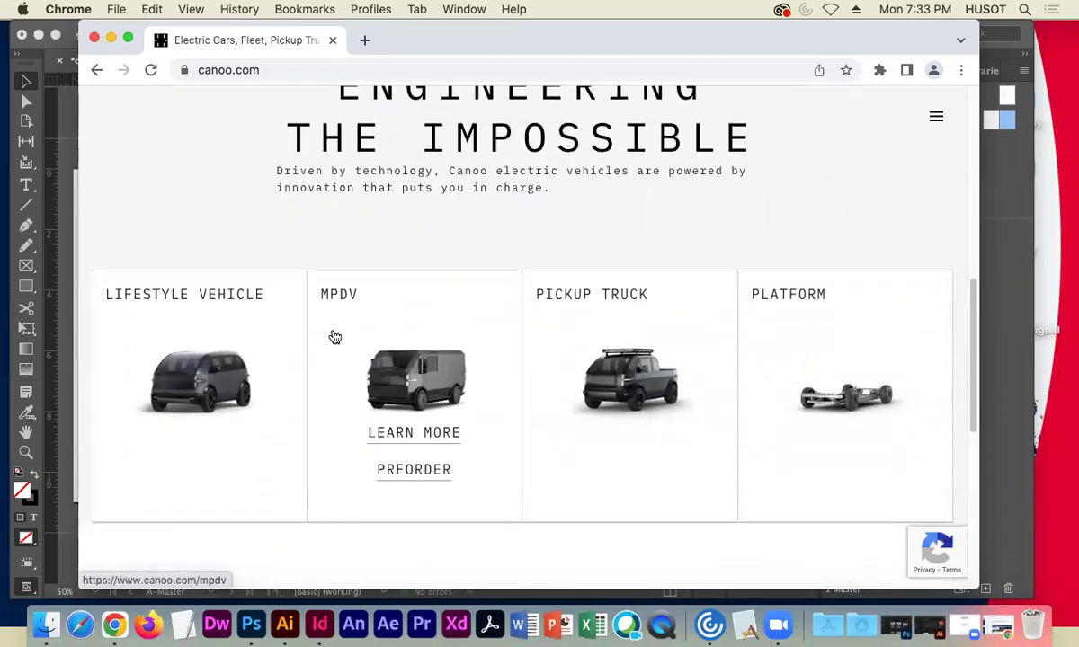
left_click(110, 38)
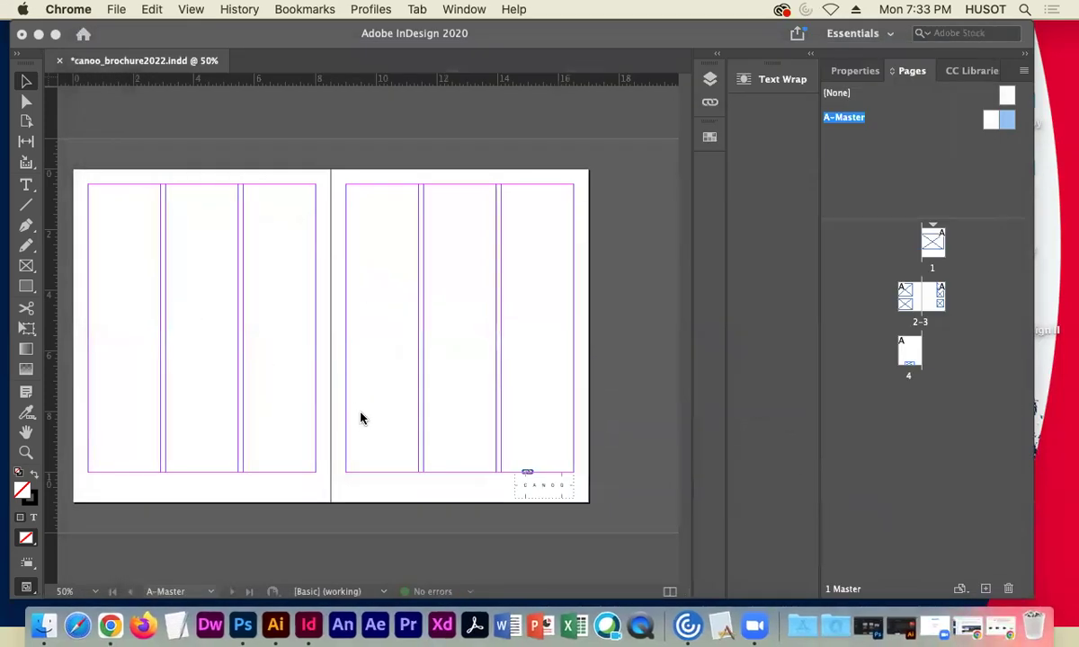
Return to the Canoo site, reread the home page headings and find the mission phrase "bring EVs to everyone" on the About page.
left_click(935, 626)
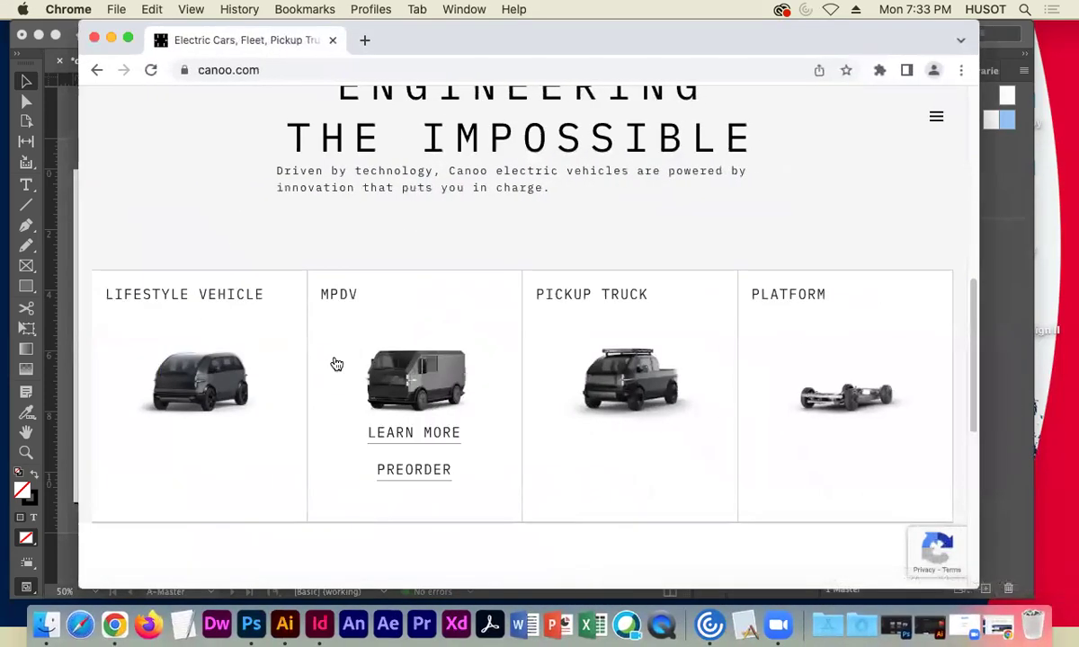
scroll(346, 332, "up", 10)
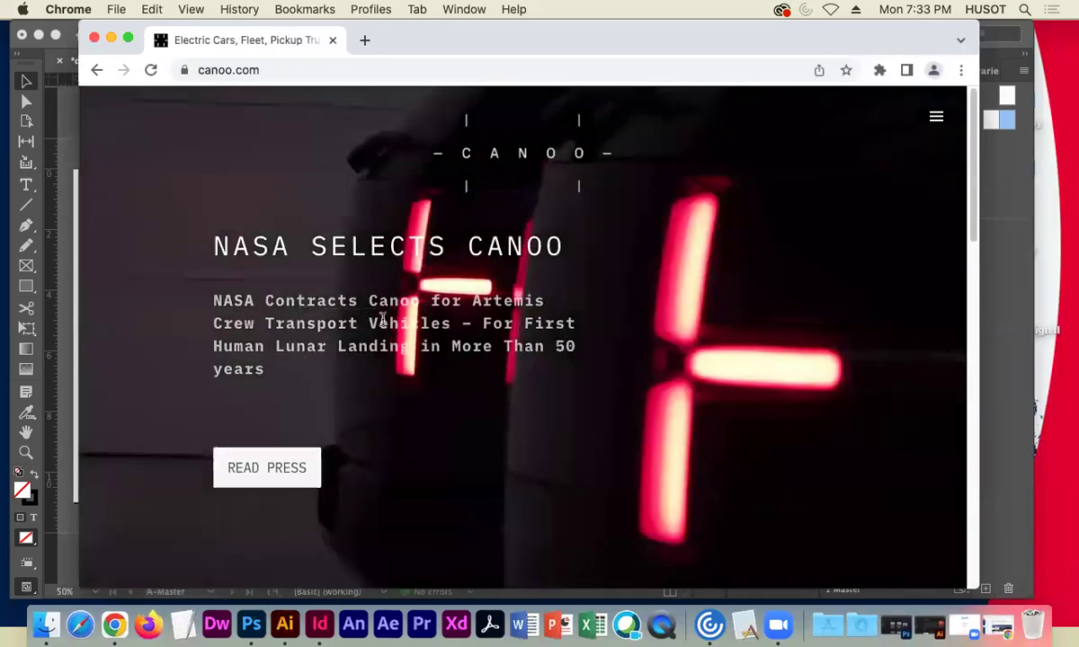
scroll(462, 405, "down", 5)
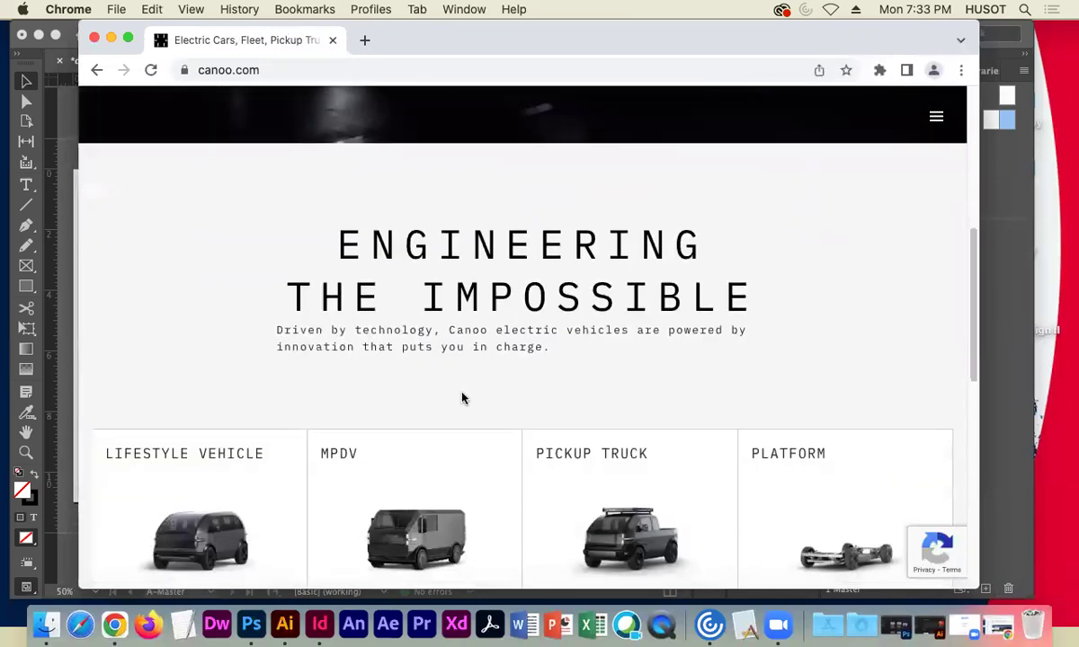
scroll(462, 399, "up", 3)
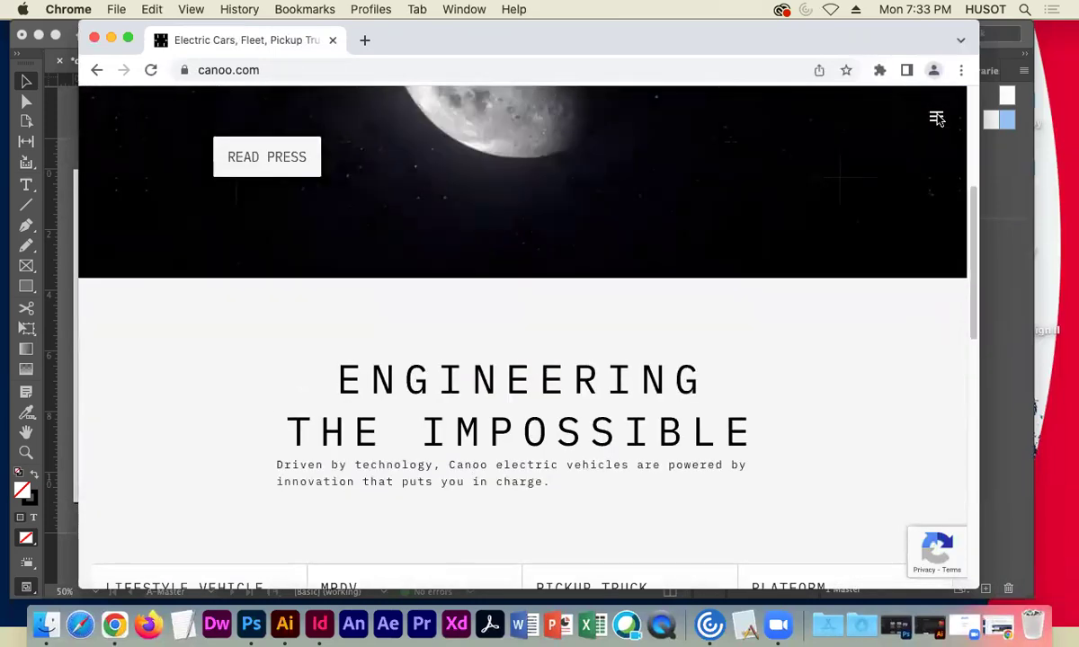
left_click(936, 118)
scroll(768, 362, "down", 2)
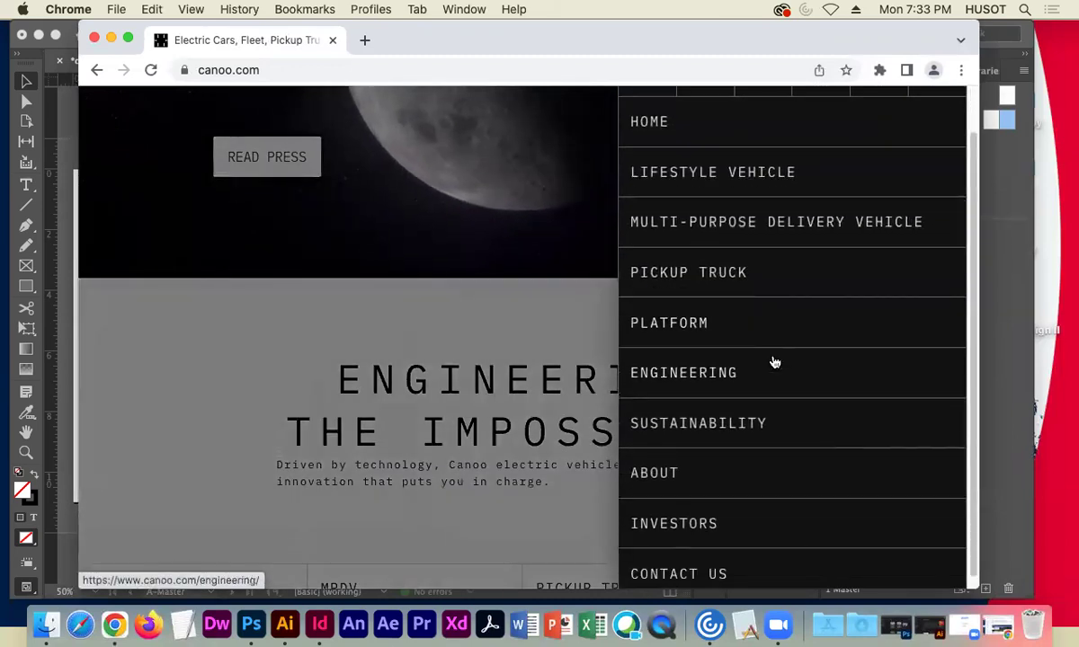
left_click(654, 463)
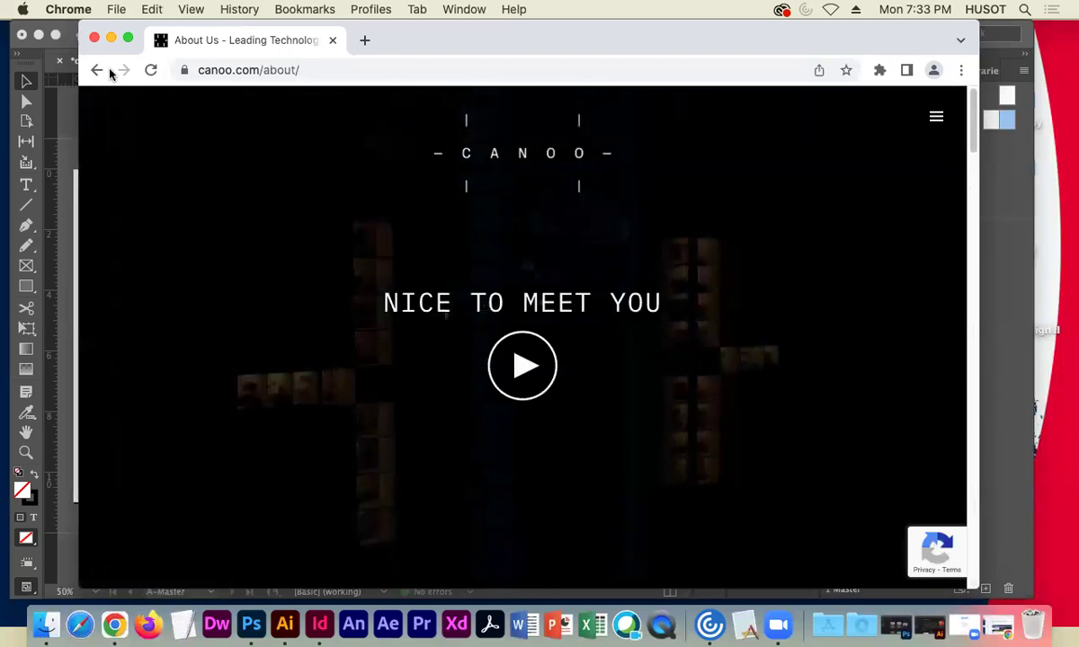
scroll(202, 308, "down", 5)
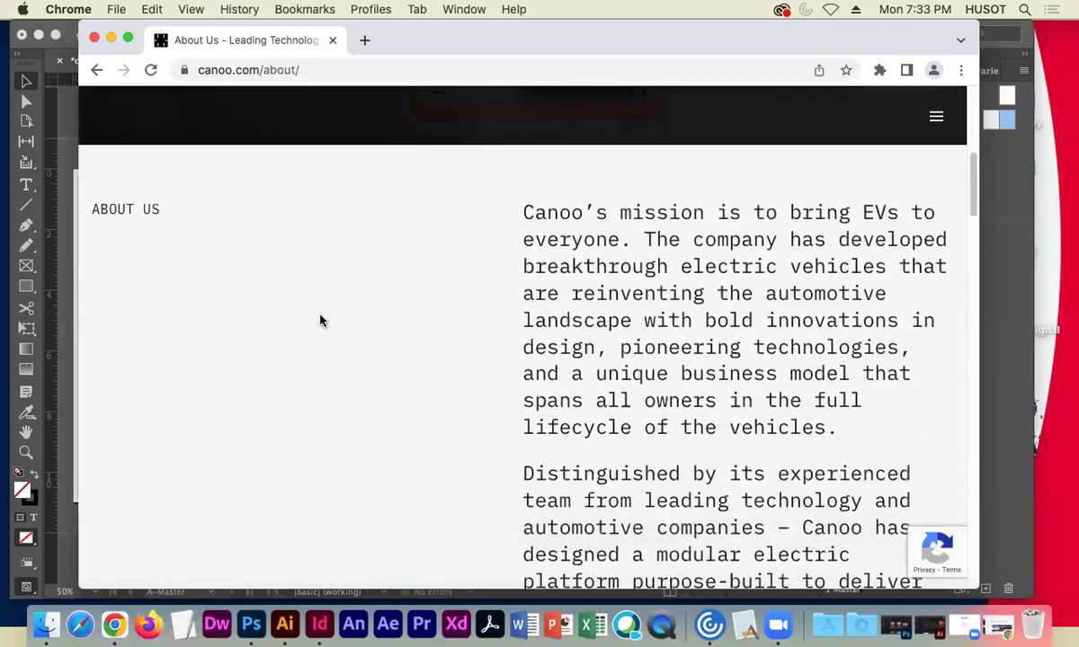
scroll(321, 321, "down", 2)
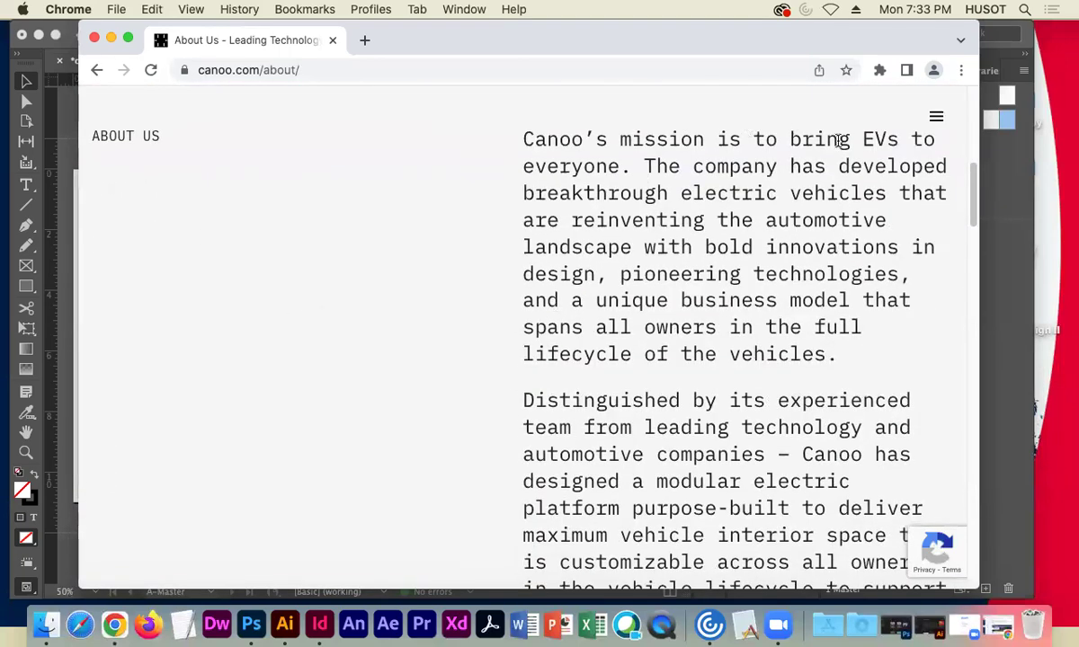
left_click_drag(791, 137, 618, 165)
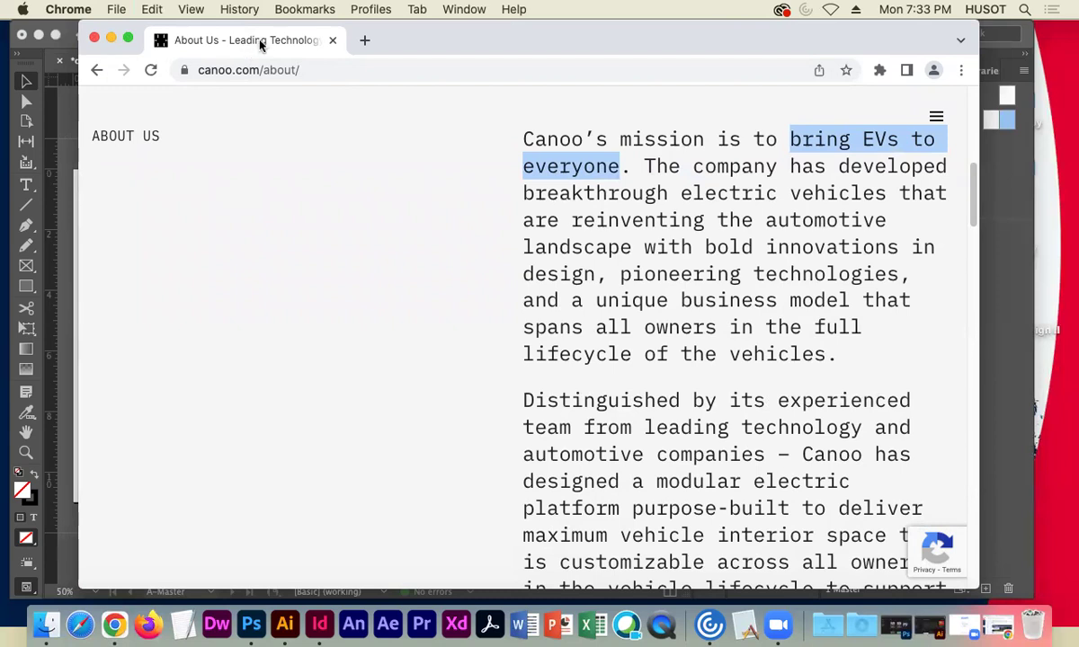
Go back to Canoo's home page, read its full page title for a tagline, and return to InDesign.
left_click(96, 70)
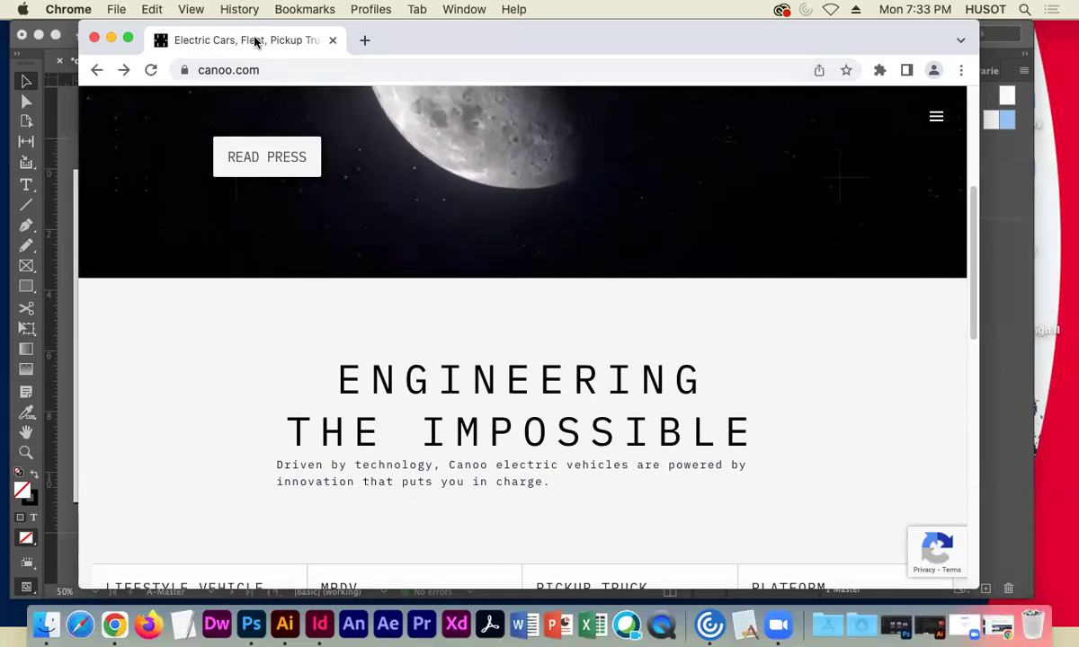
left_click(247, 69)
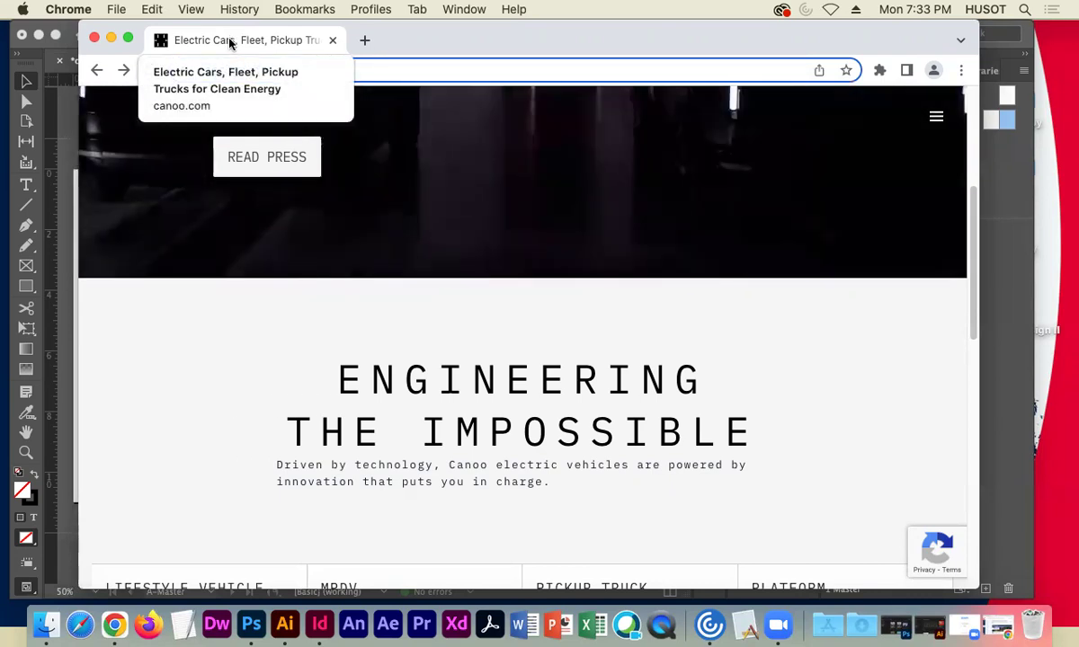
left_click(111, 38)
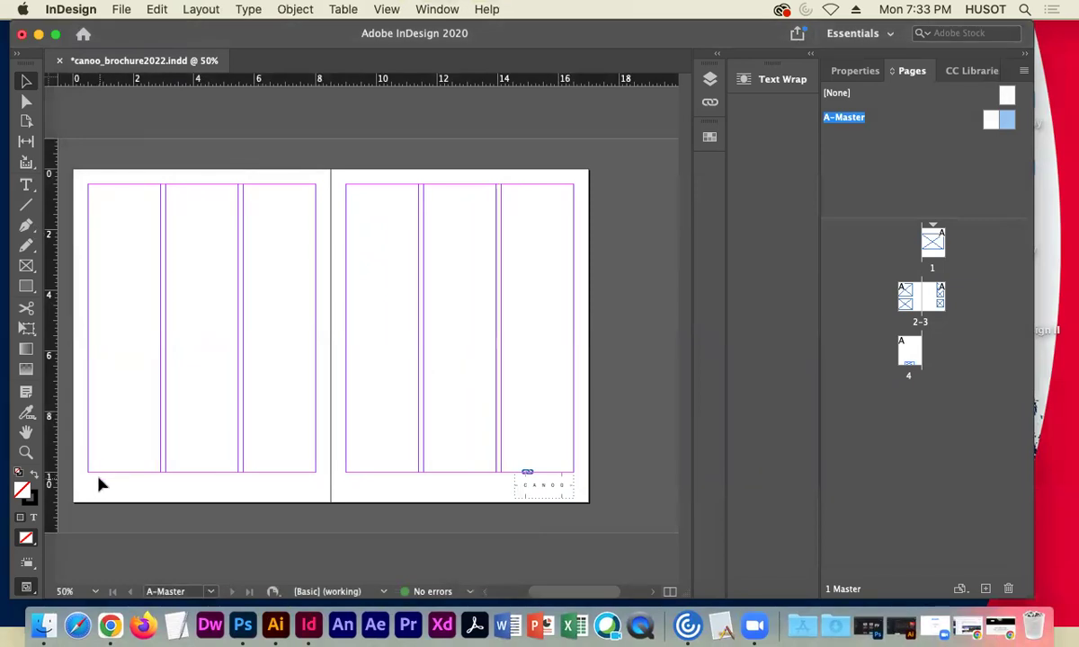
Create a text frame about 7.25 in wide below the left A-Master page's bottom margin reading "Electric Cars, Fleet and Pickup Trucks for Clean Energy.".
left_click(26, 184)
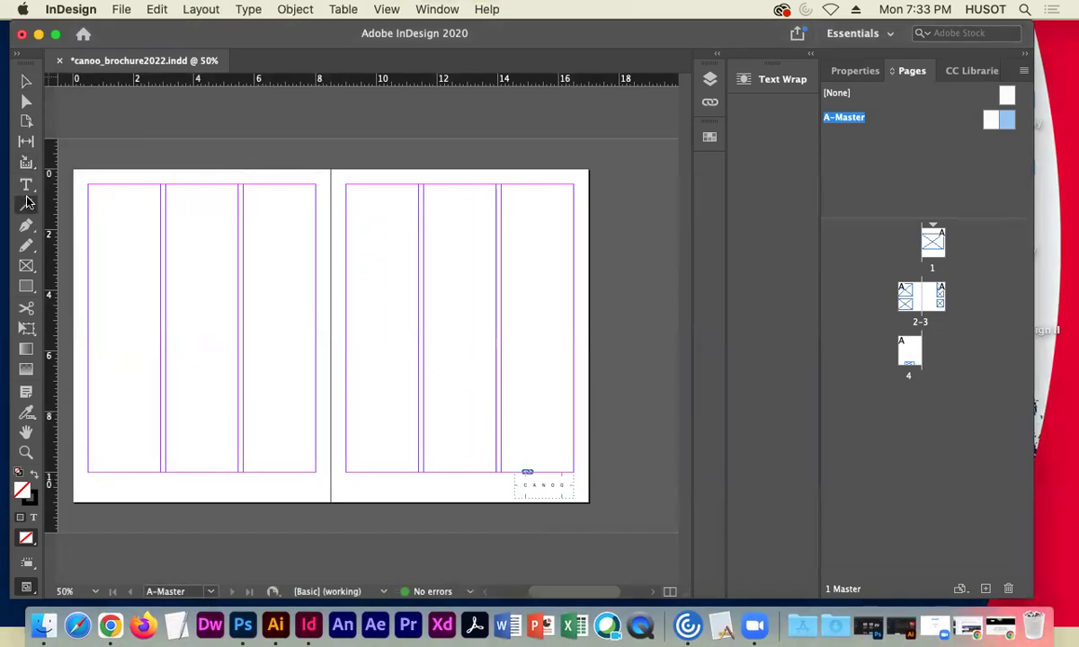
left_click_drag(89, 477, 311, 490)
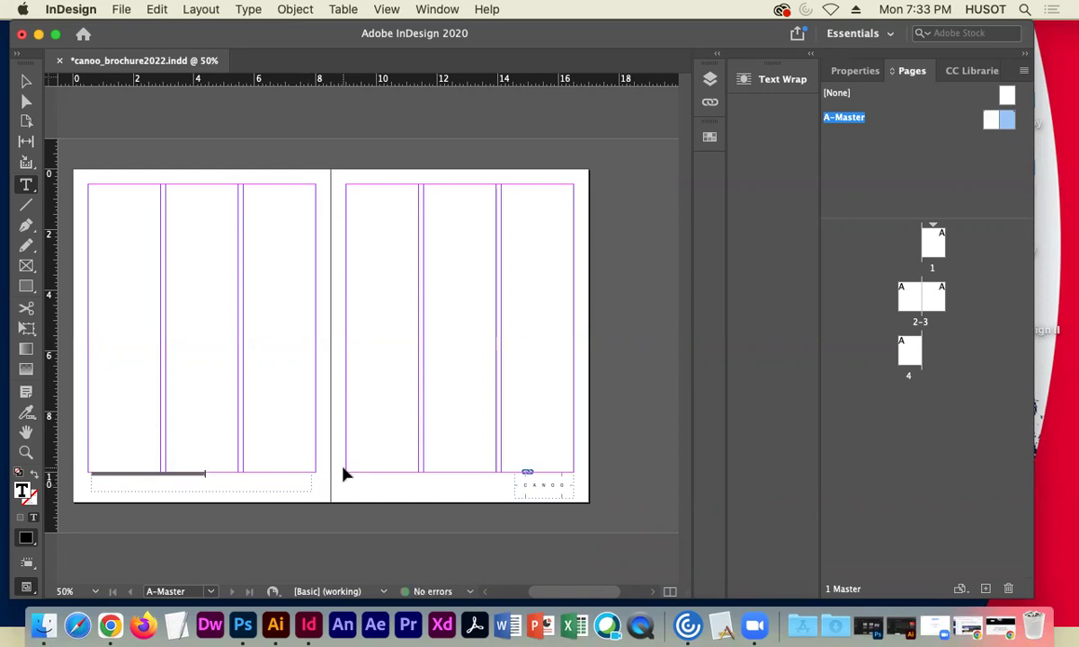
key("super+equal")
key("super+equal")
key("super+equal")
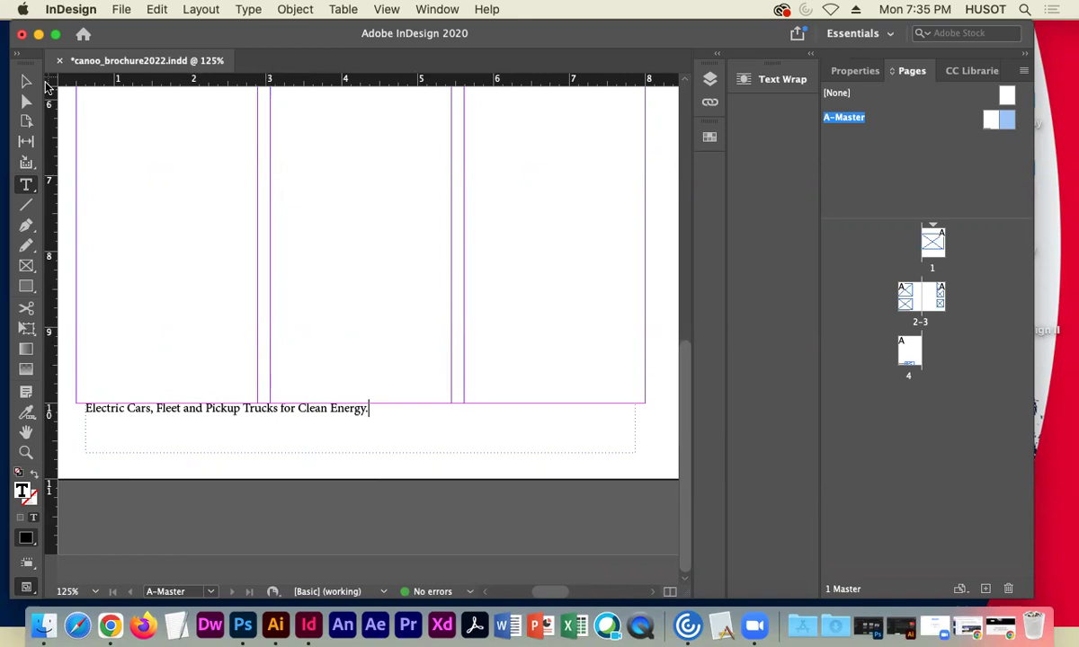
Widen the tagline's text frame to both side margins, 7.5 in, reduce its height to about 0.34 in and place it slightly lower.
left_click(27, 82)
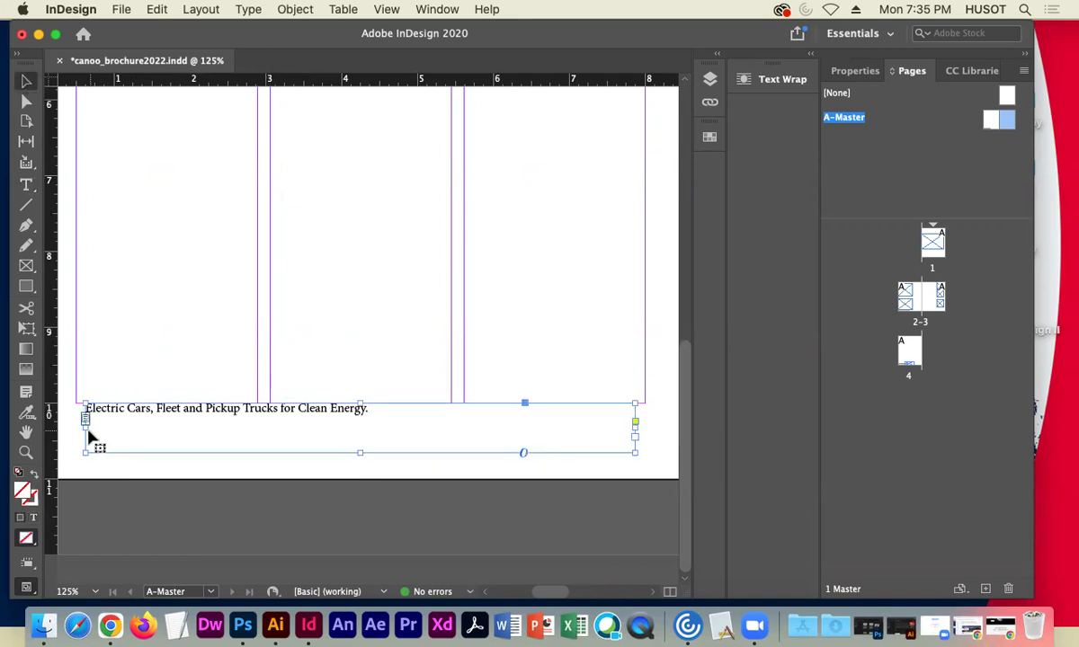
left_click_drag(84, 429, 75, 429)
left_click_drag(635, 429, 644, 429)
left_click_drag(358, 453, 327, 435)
left_click(358, 332)
key("super+minus")
key("super+minus")
key("super+minus")
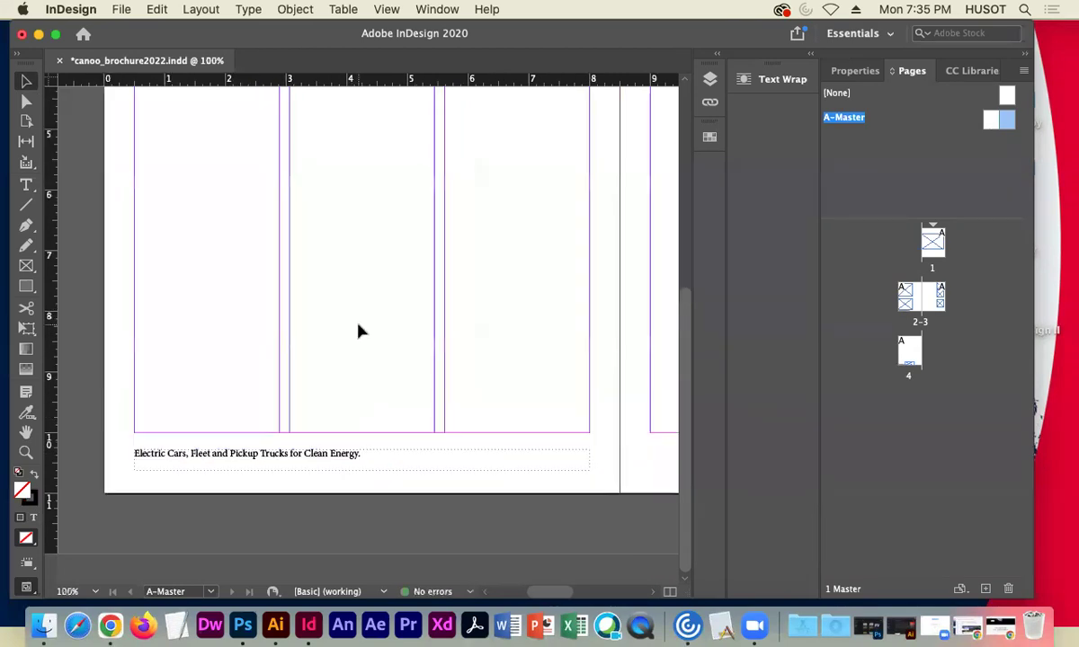
scroll(358, 332, "right", 5)
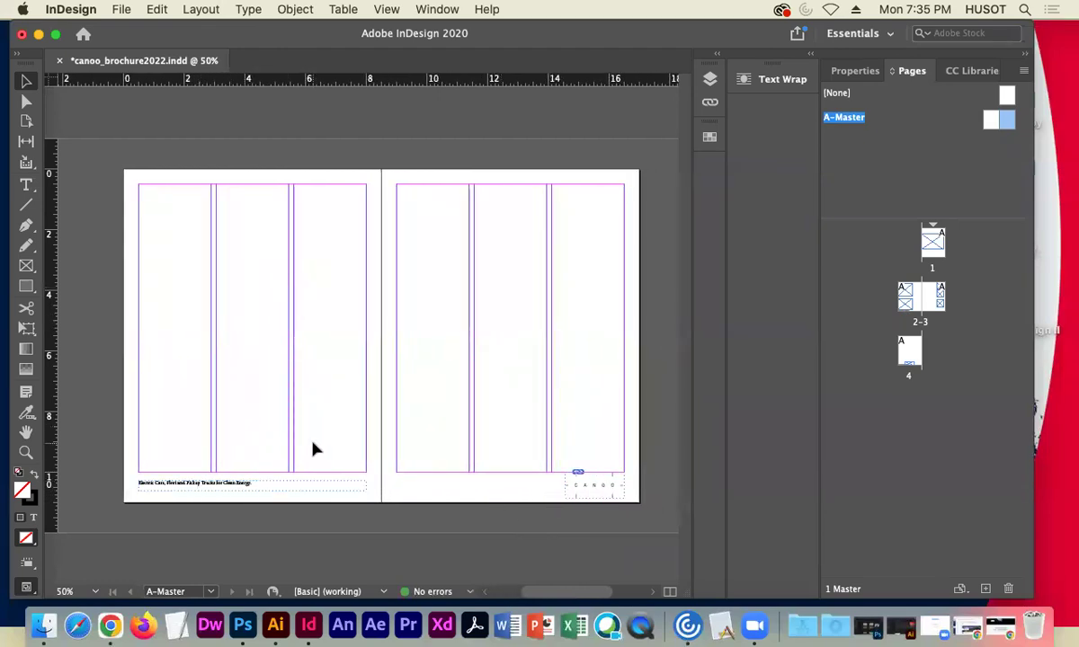
Compare the Canoo logo's vertical position on the right A-Master page with the tagline on the left one.
key("super+equal")
key("super+equal")
key("super+equal")
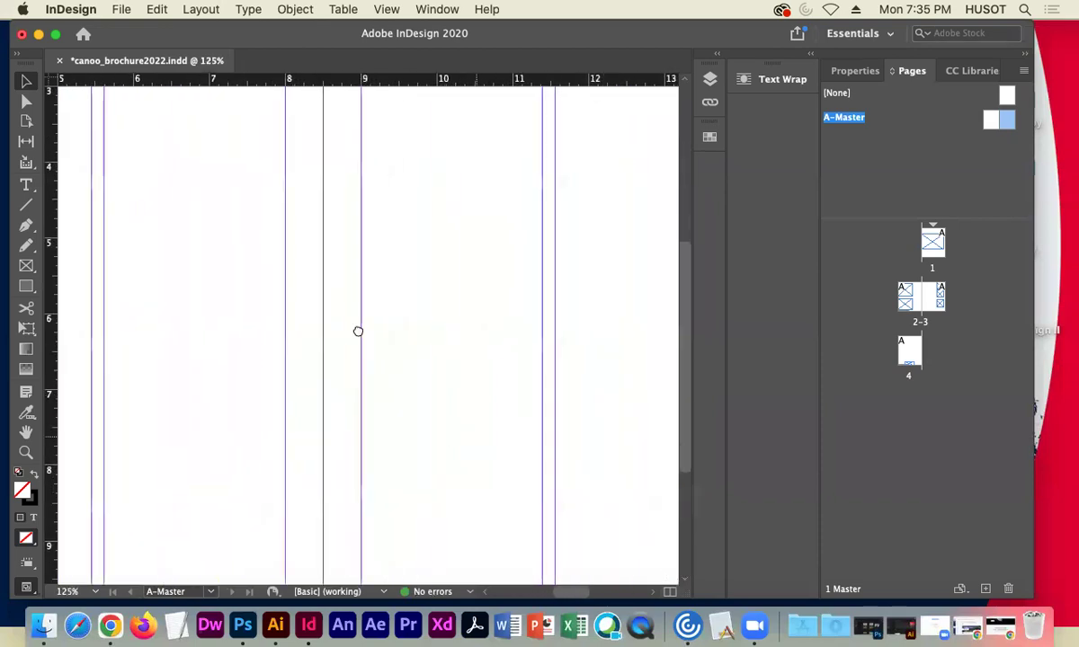
scroll(358, 332, "down", 5)
scroll(358, 331, "right", 5)
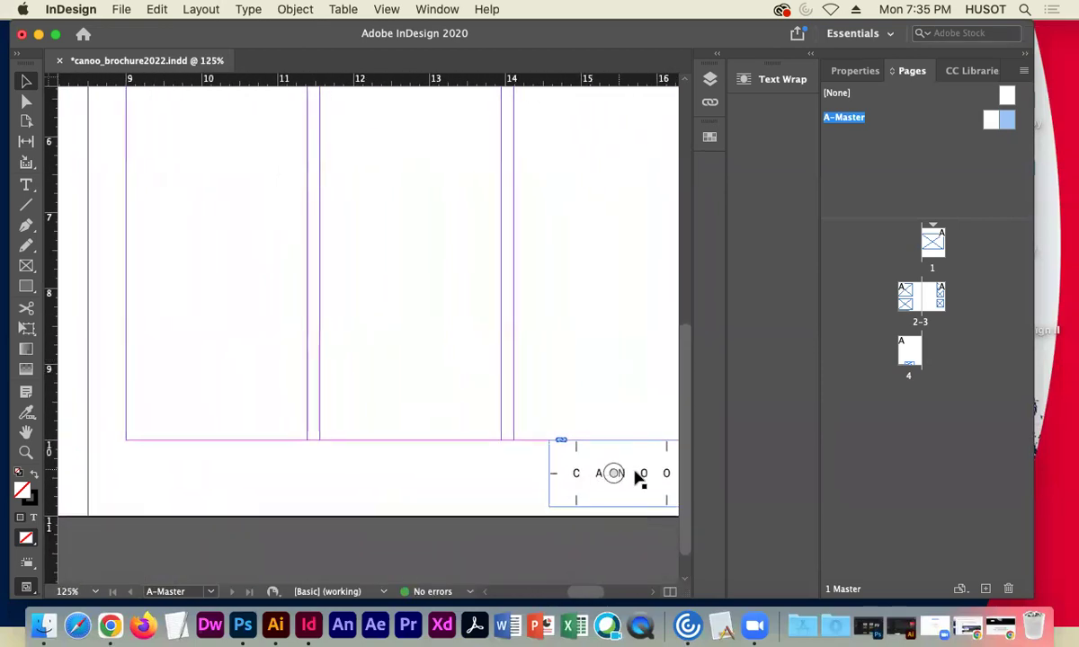
left_click_drag(597, 430, 506, 393)
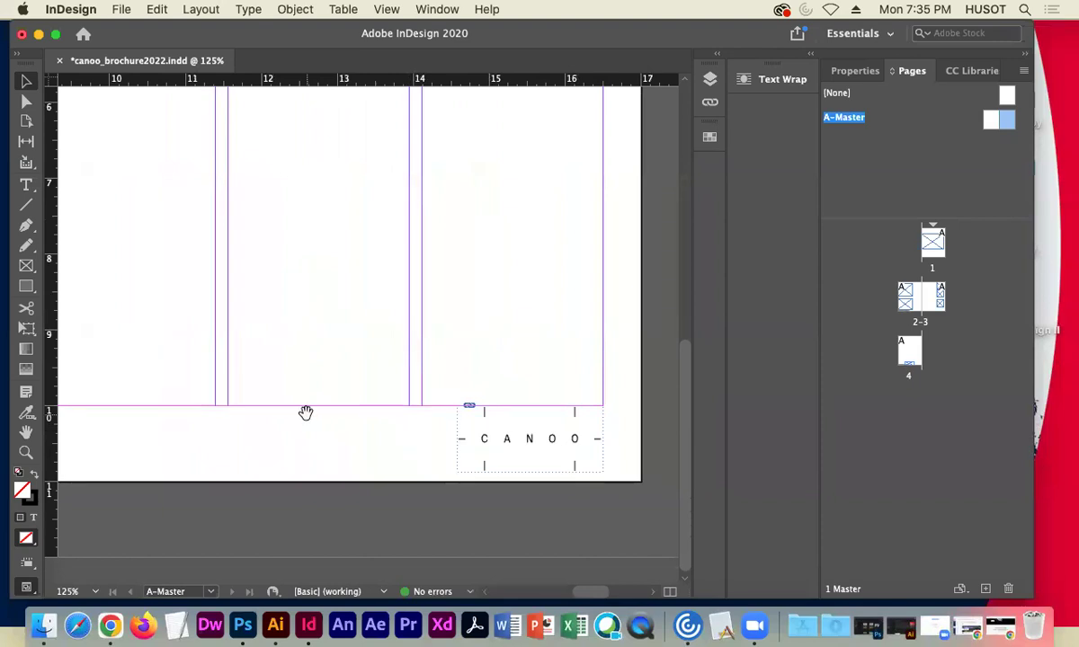
scroll(305, 413, "left", 10)
scroll(376, 392, "left", 3)
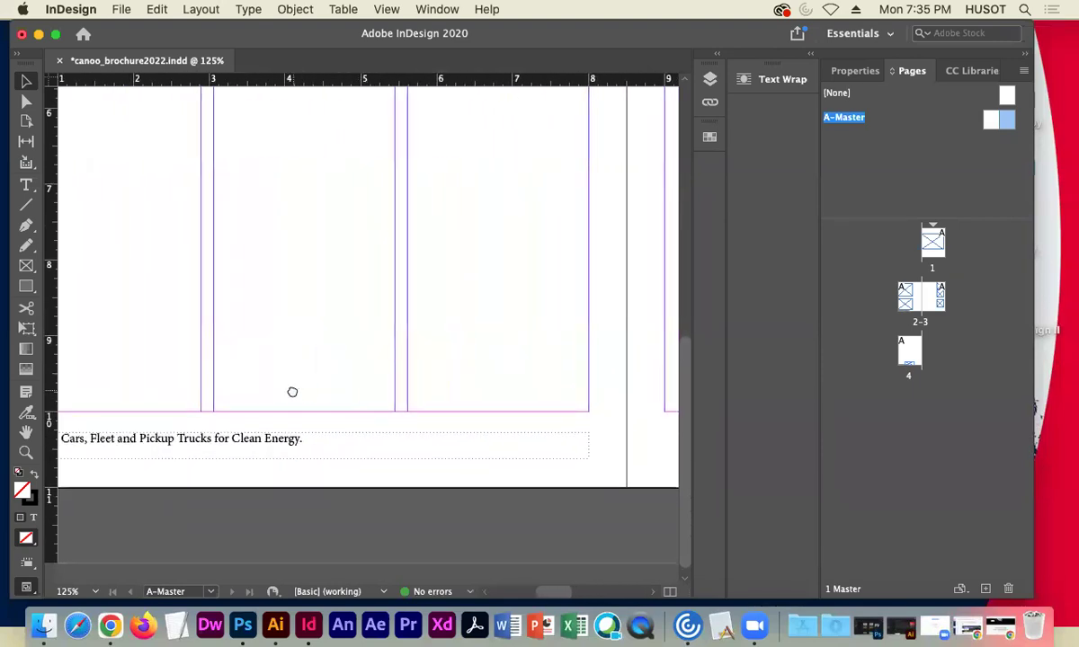
Set the tagline on the left A-Master page to 15 pt leading and the Avenir Book font.
left_click(216, 440)
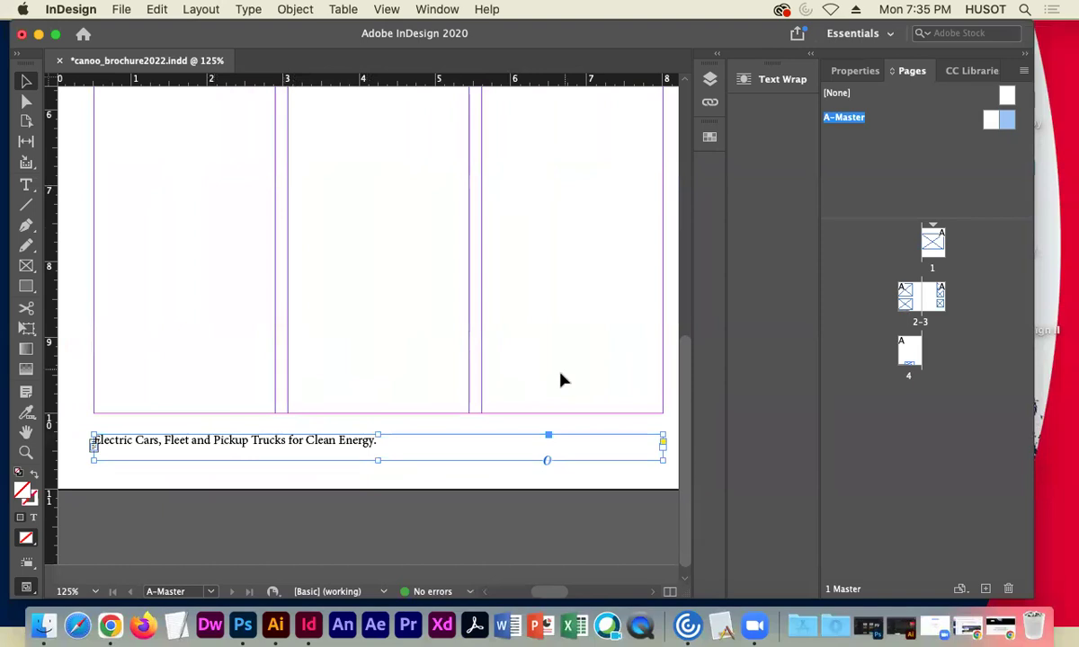
left_click(855, 72)
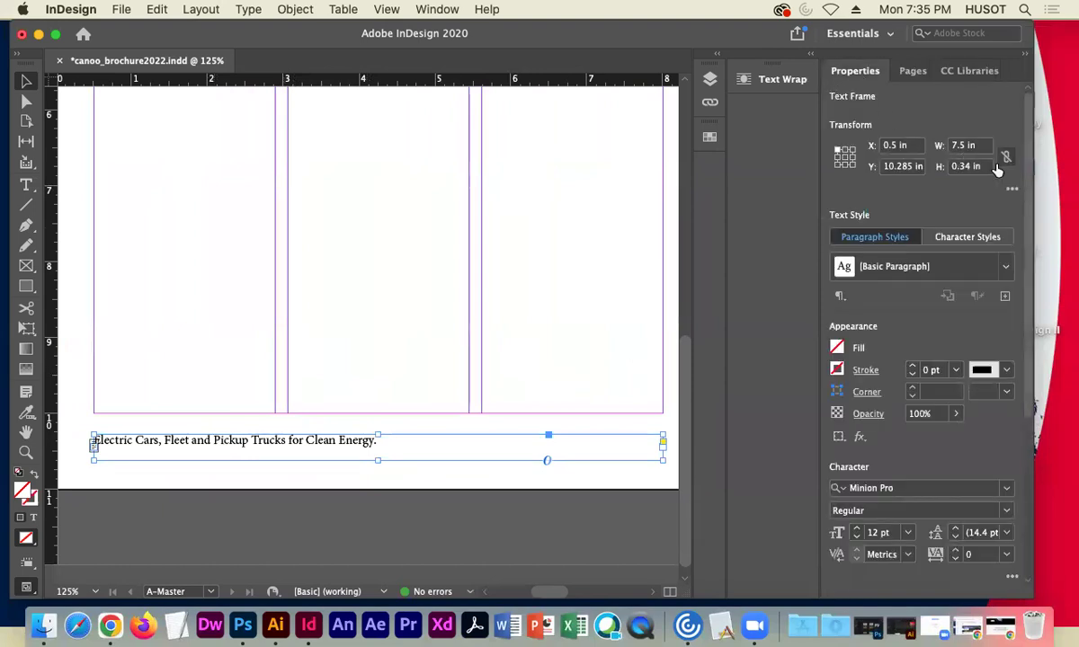
scroll(949, 331, "down", 2)
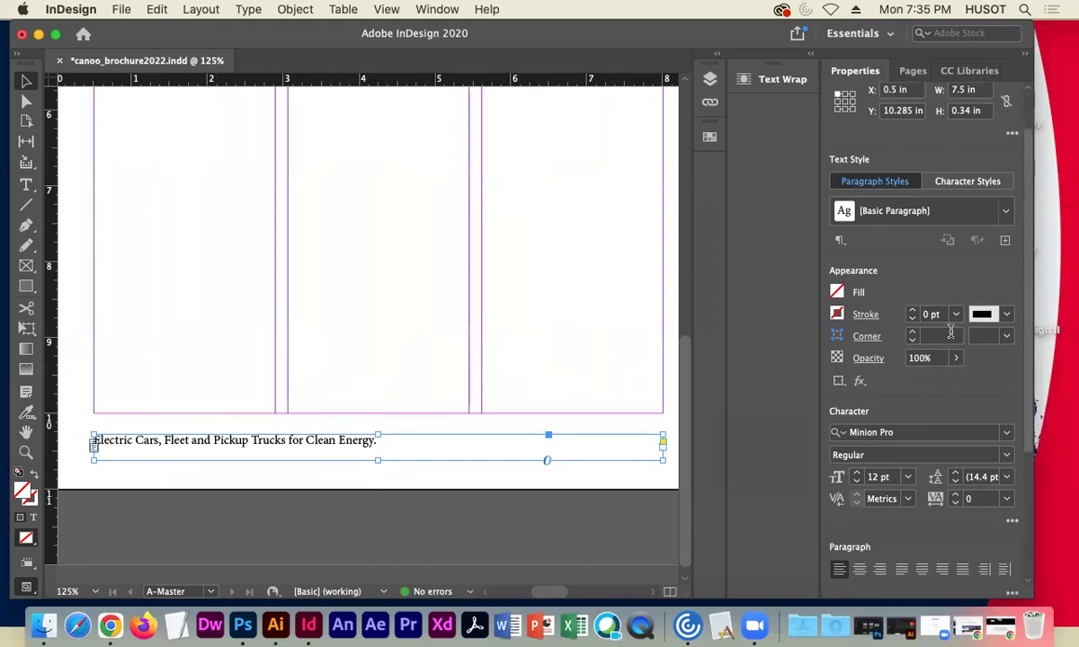
left_click(955, 473)
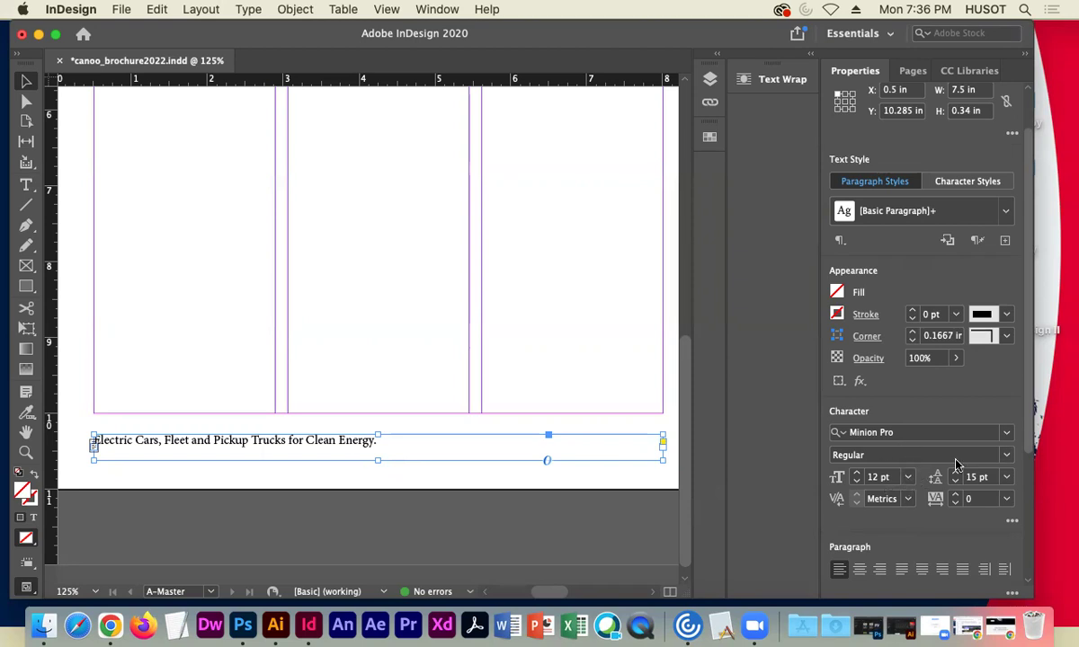
left_click(1006, 434)
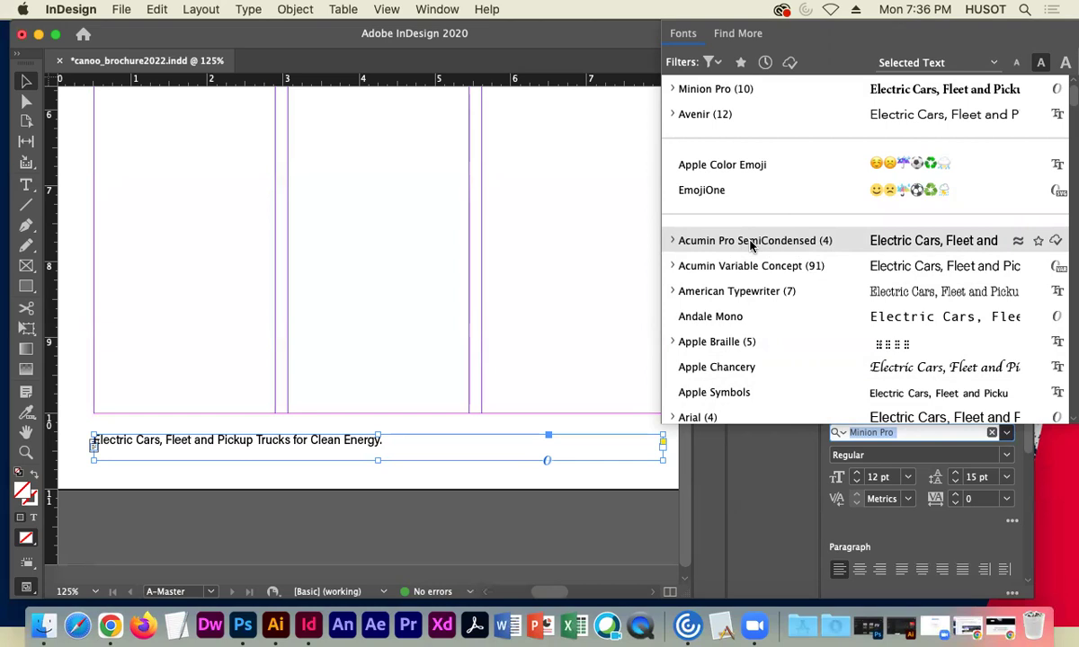
scroll(759, 288, "down", 5)
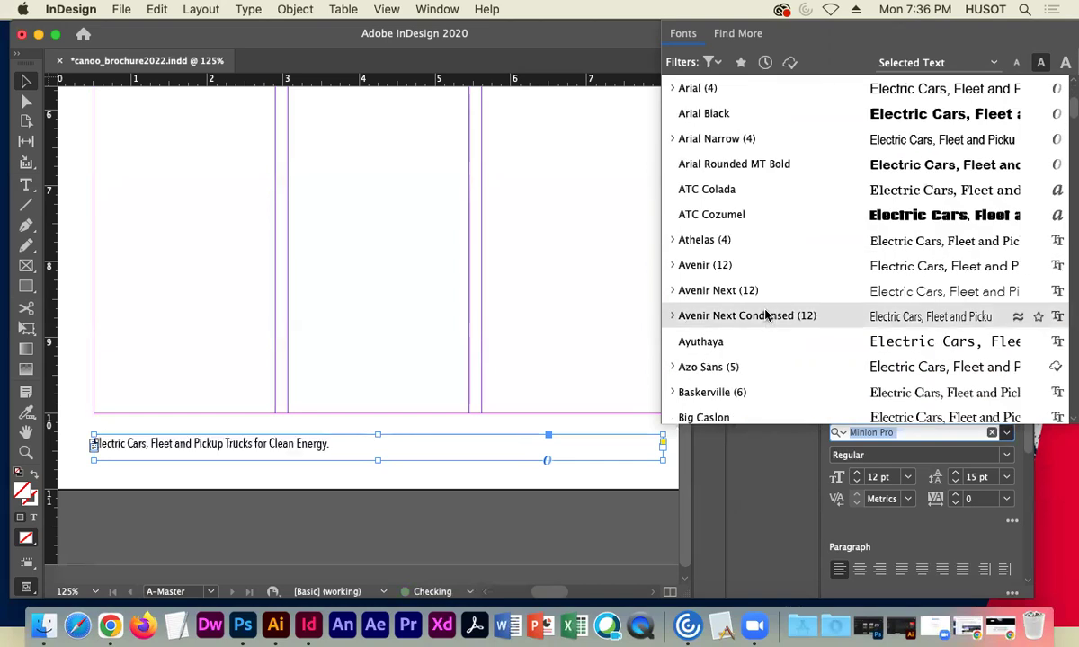
scroll(765, 315, "down", 1)
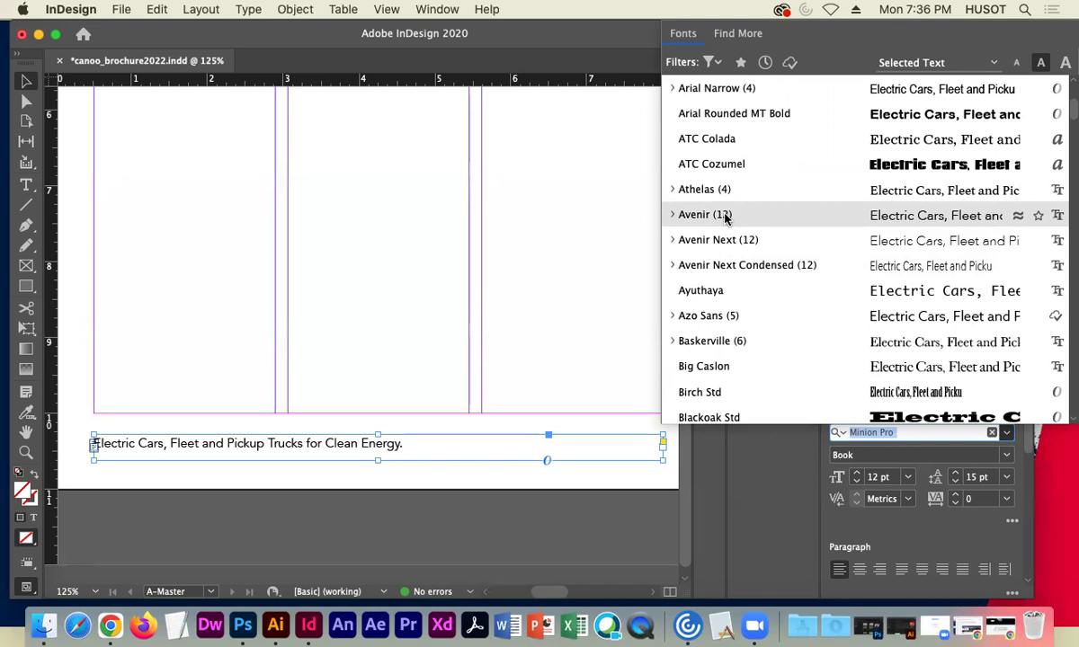
key("Return")
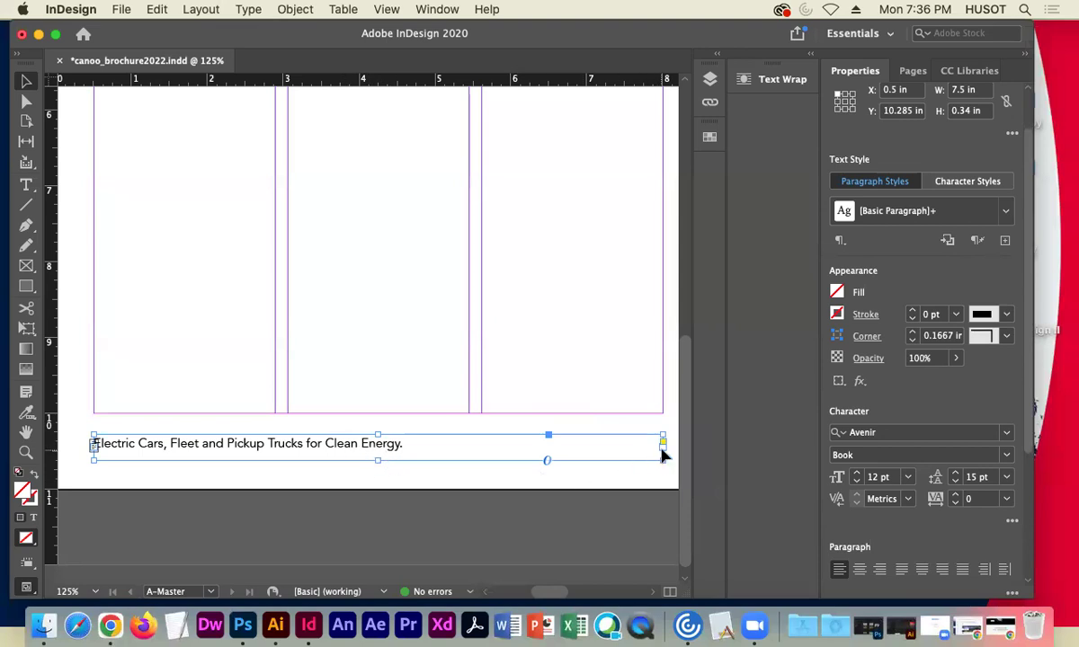
Try centered, right and justified alignment on the tagline, and return it to left alignment.
mouse_move(663, 447)
left_mouse_down()
mouse_move(641, 445)
mouse_move(663, 446)
left_mouse_up()
left_click(859, 569)
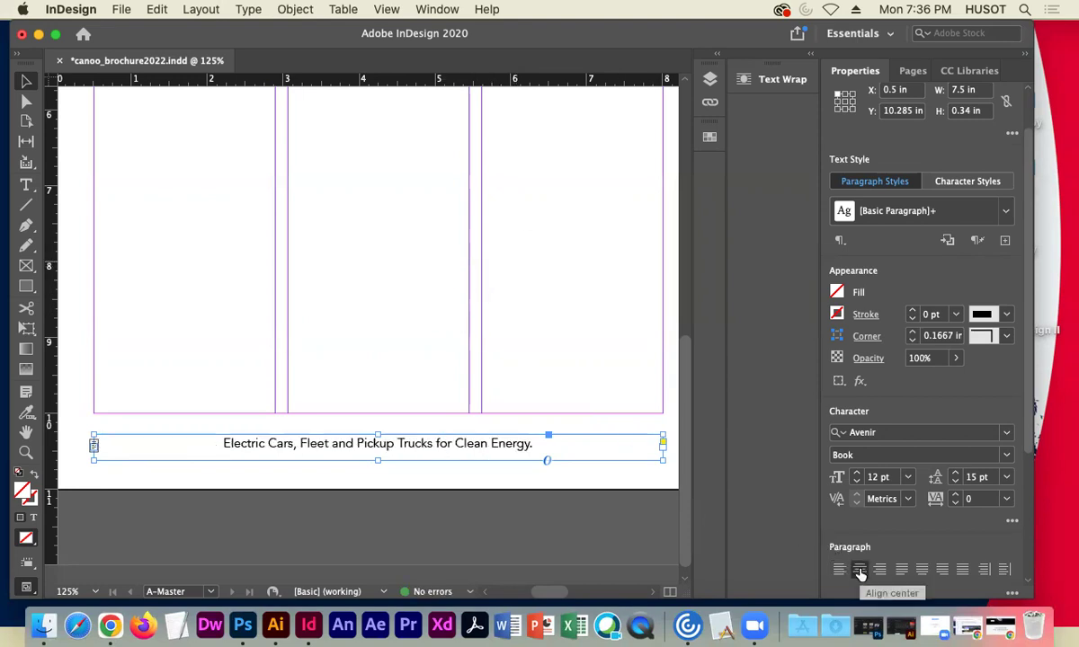
left_click(879, 569)
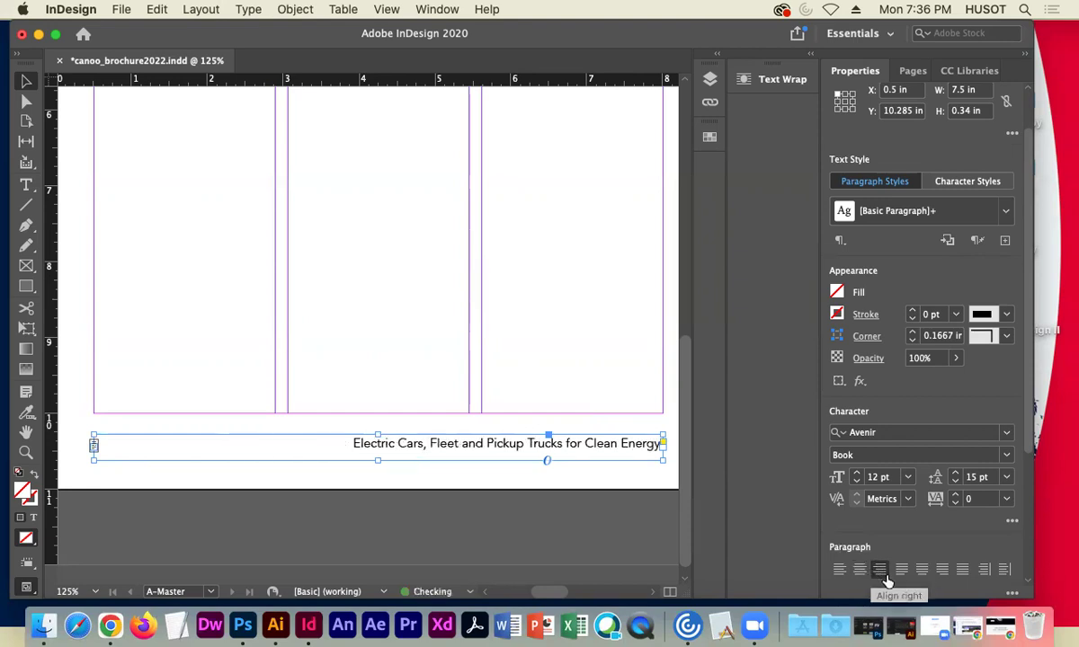
left_click(902, 570)
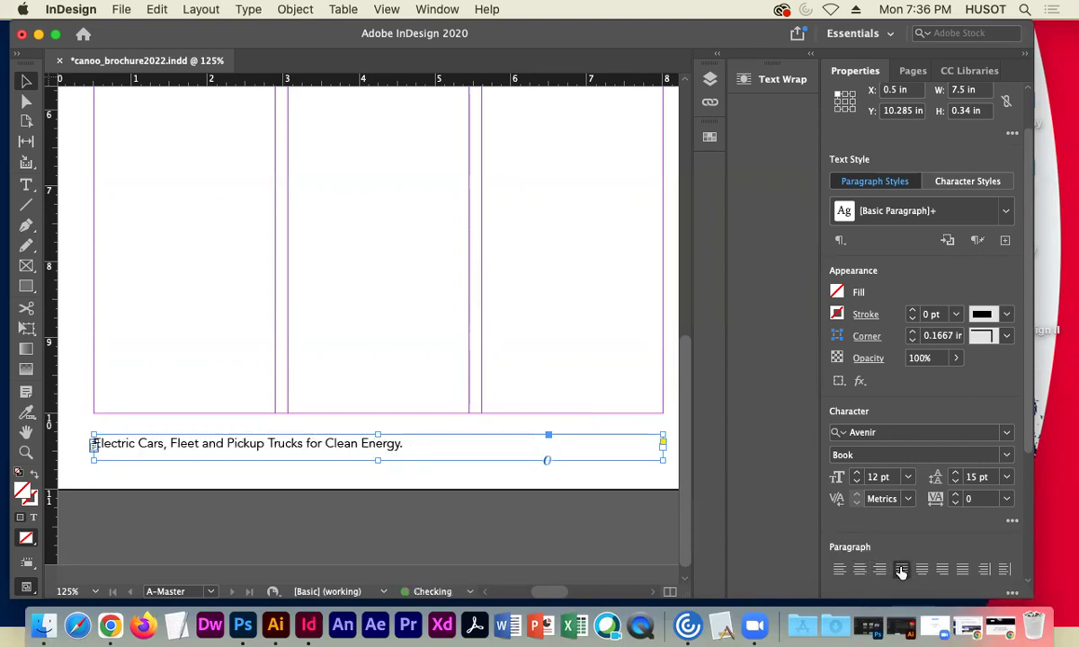
left_click(835, 571)
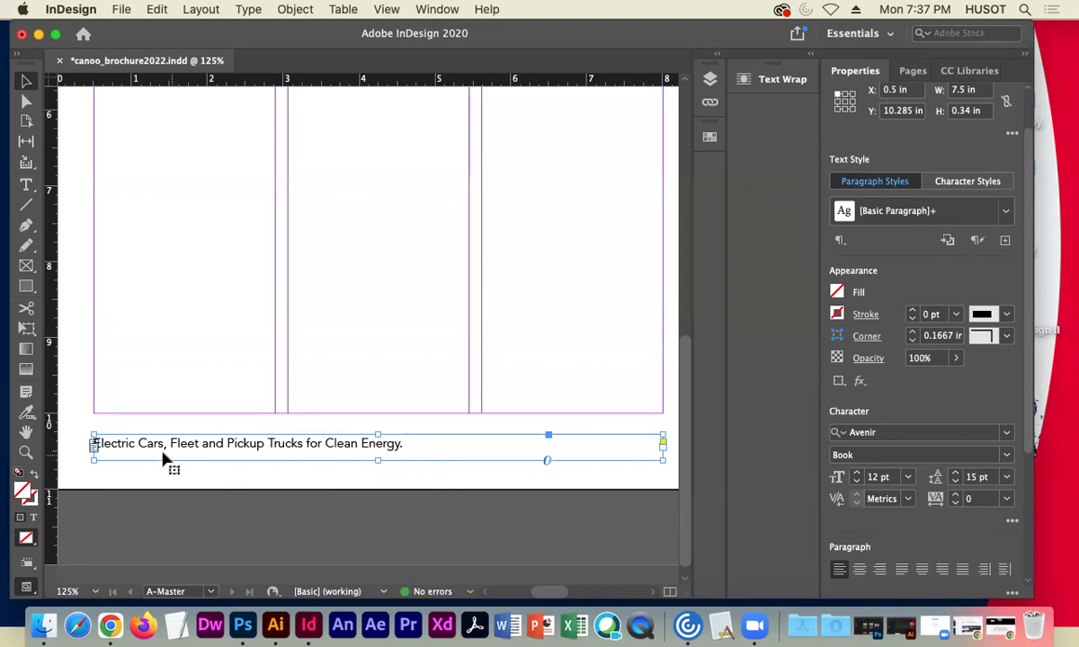
Set the words "Clean Energy" in the tagline to the Avenir Black font style and deselect the text.
double_click(325, 443)
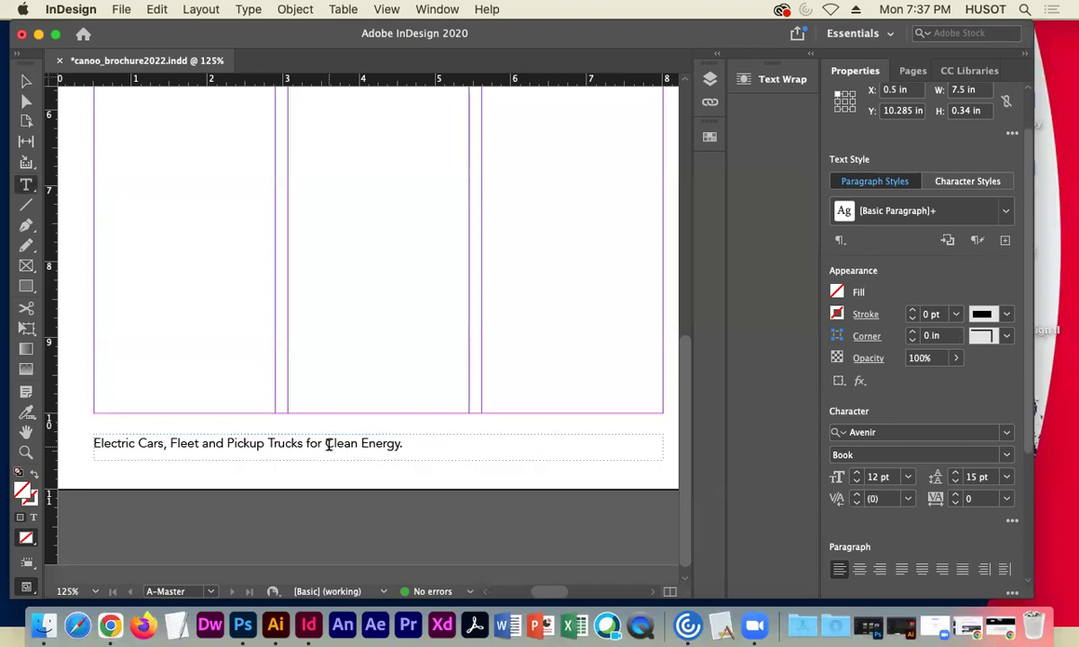
left_click_drag(328, 443, 401, 444)
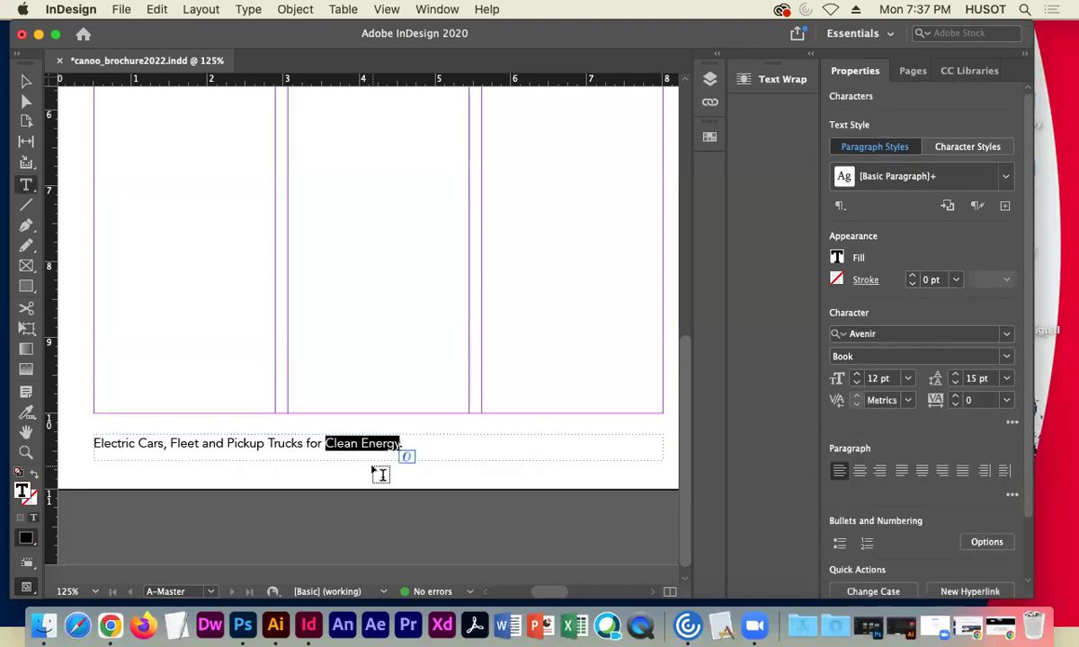
left_click(1007, 357)
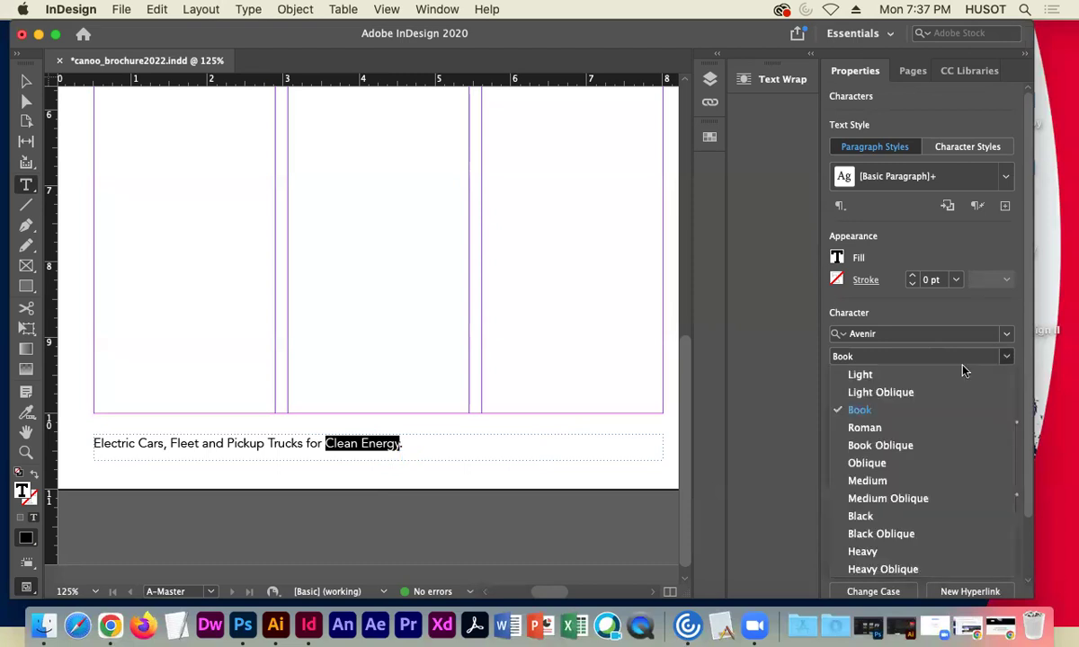
left_click(861, 517)
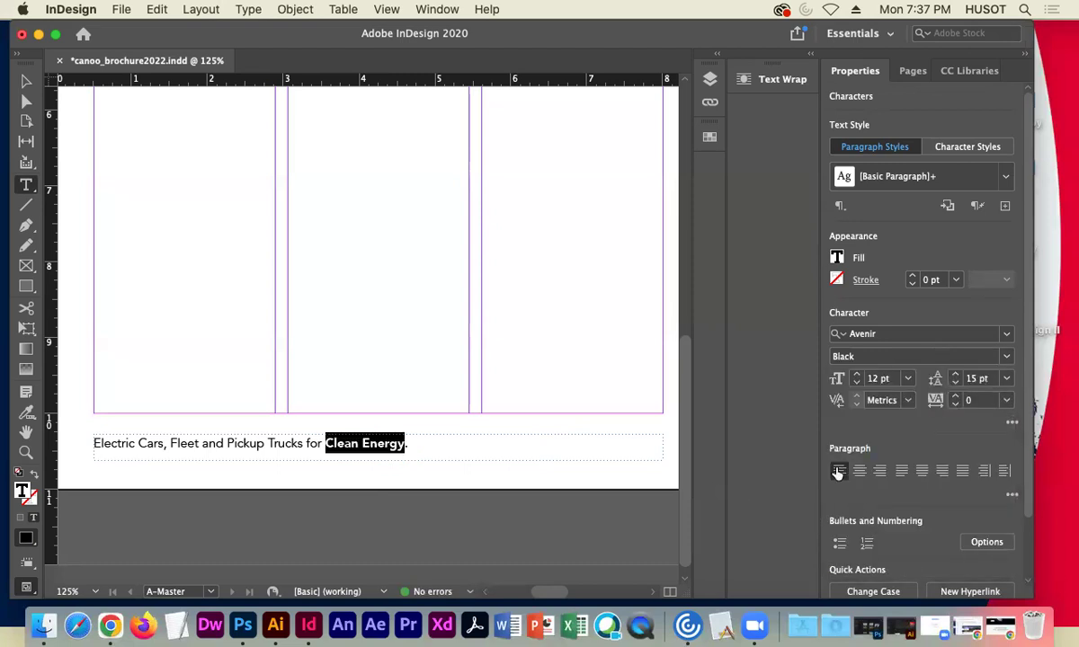
left_click(26, 82)
left_click(258, 200)
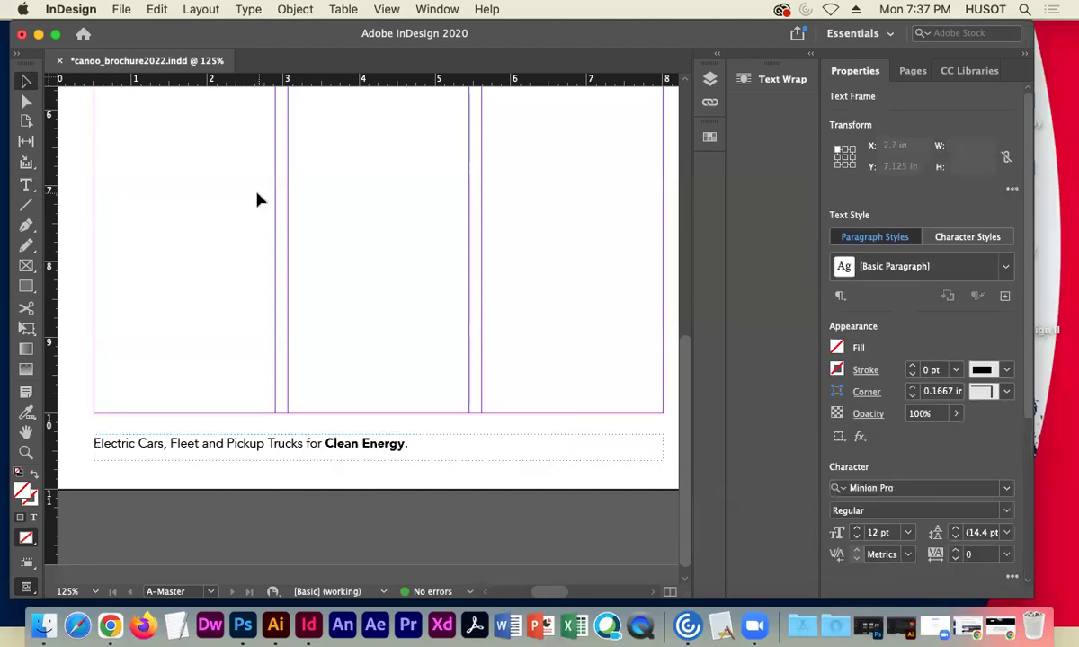
Draw a horizontal line about 4.76 in long from just before the Canoo logo's left dash toward the spine on the right A-Master page.
scroll(361, 387, "right", 4)
scroll(533, 369, "right", 10)
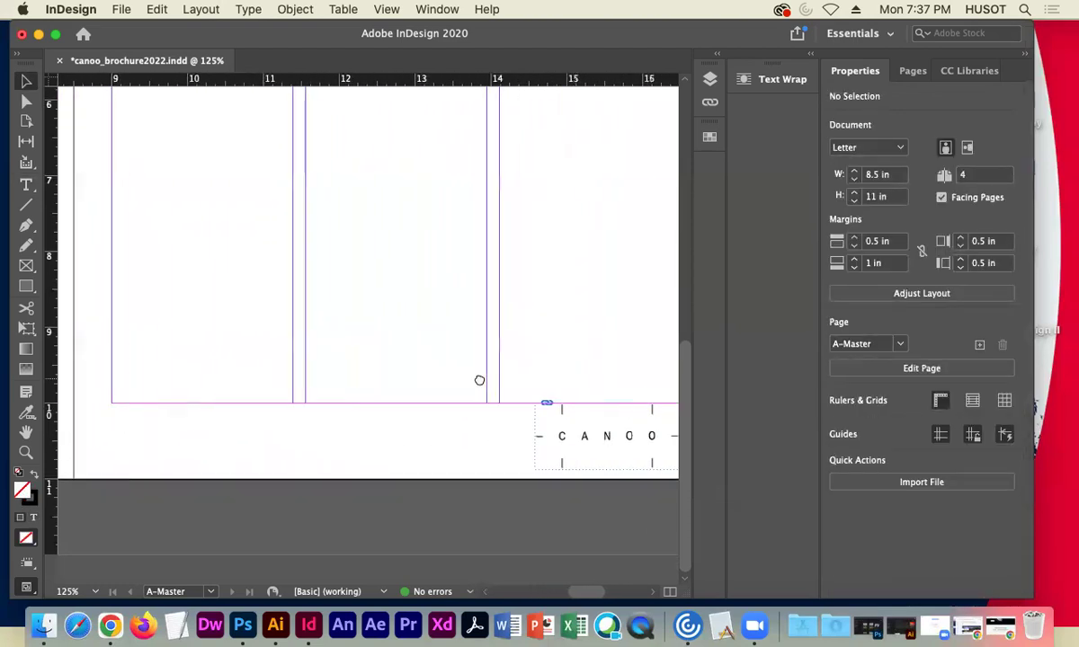
scroll(363, 440, "left", 10)
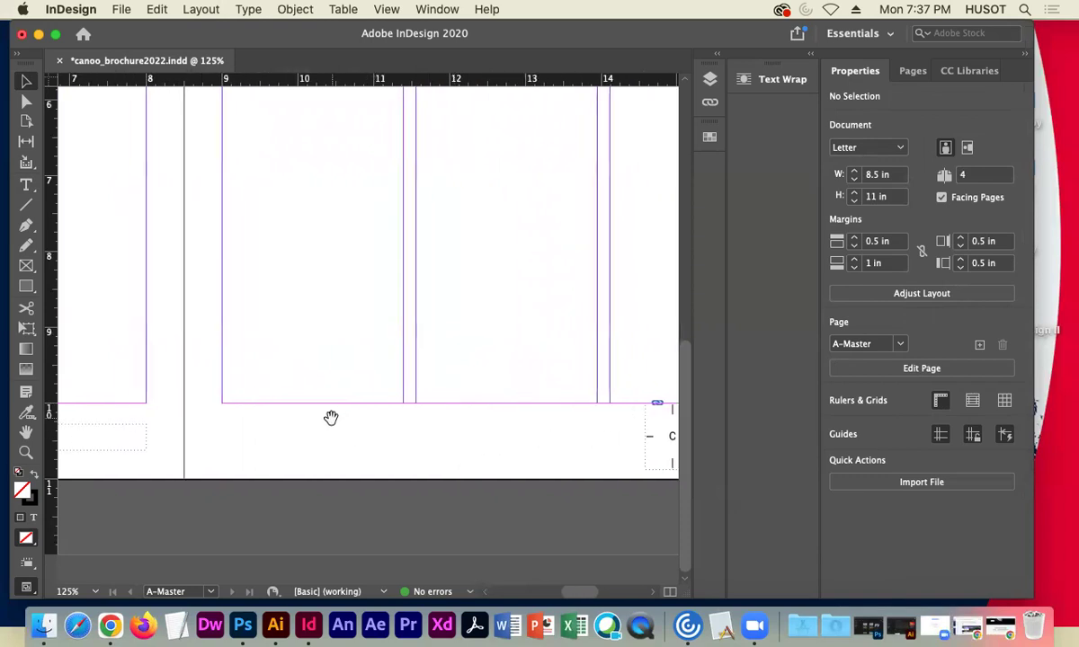
scroll(256, 407, "left", 5)
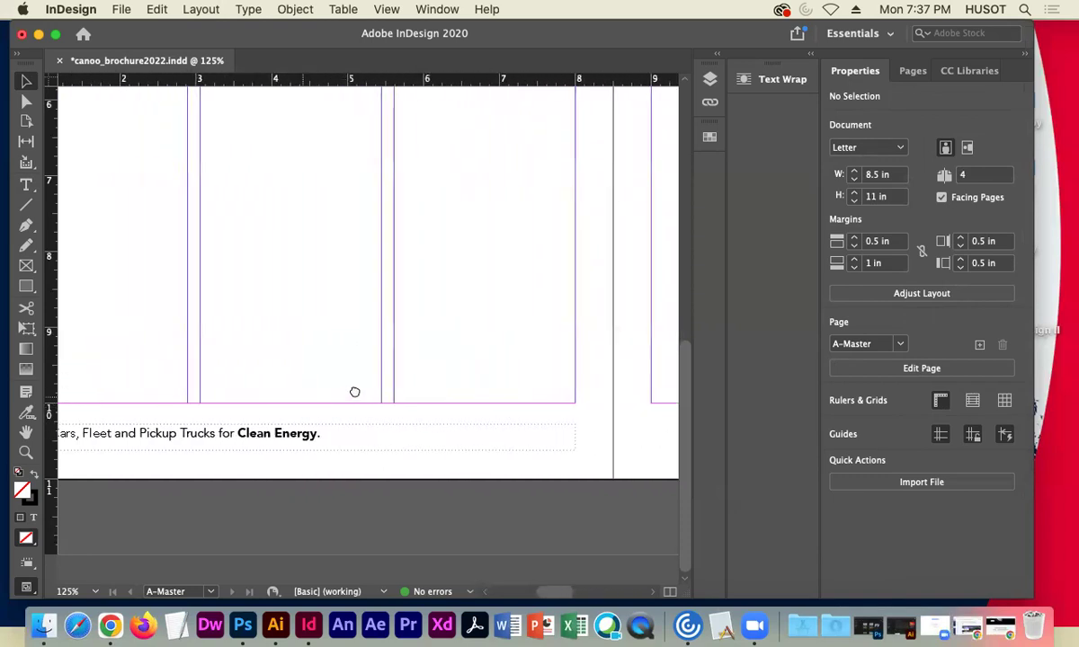
scroll(265, 372, "left", 3)
scroll(369, 378, "right", 6)
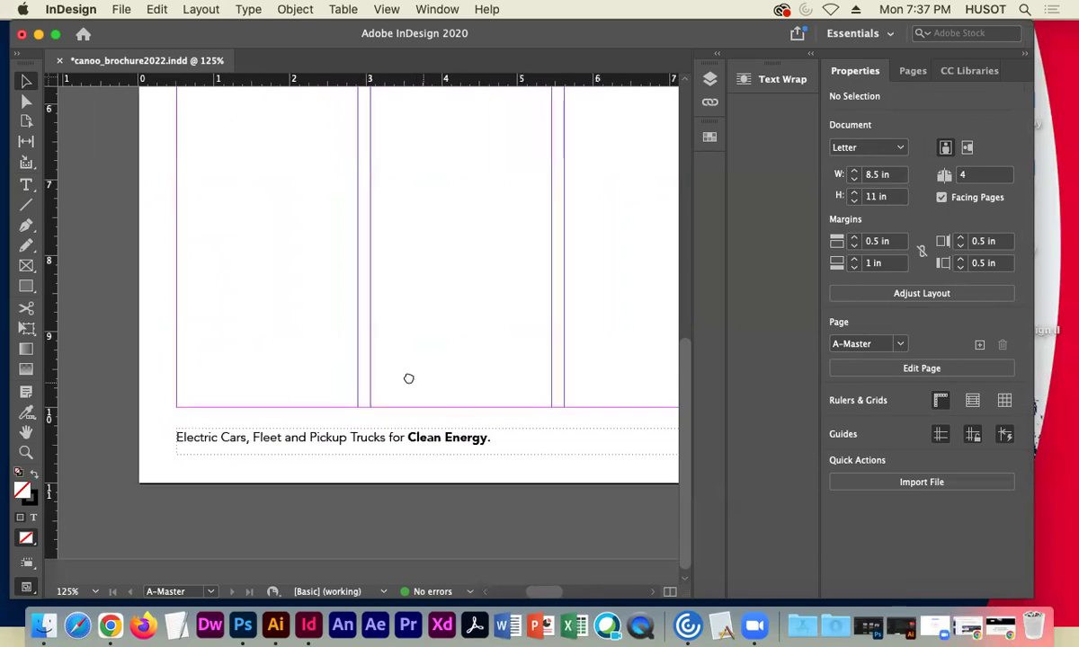
scroll(504, 373, "right", 8)
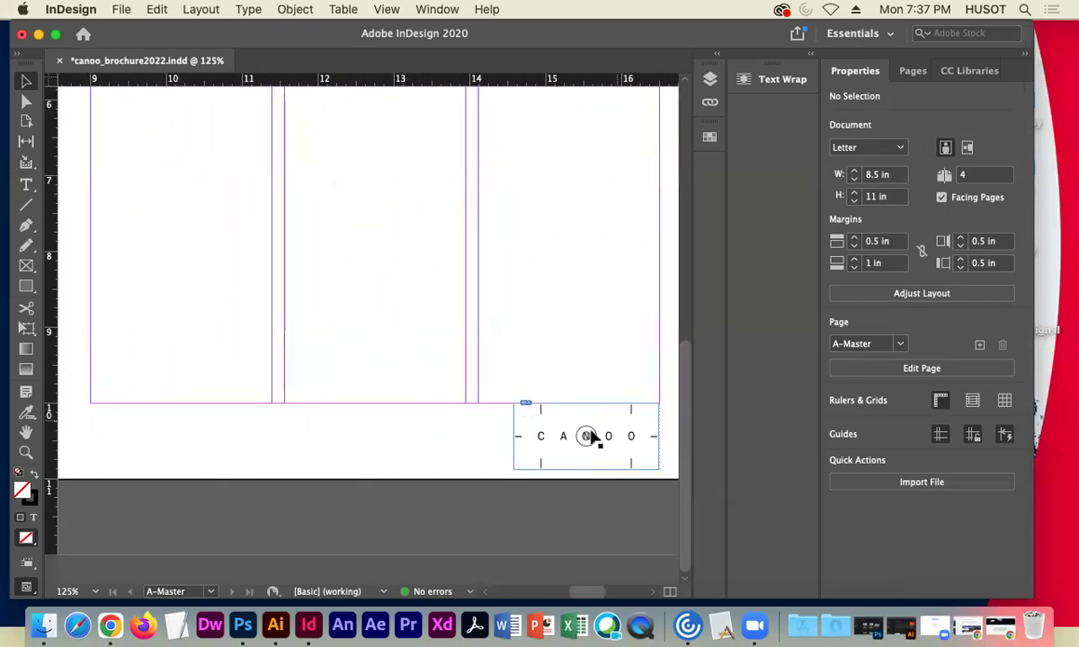
left_click(26, 205)
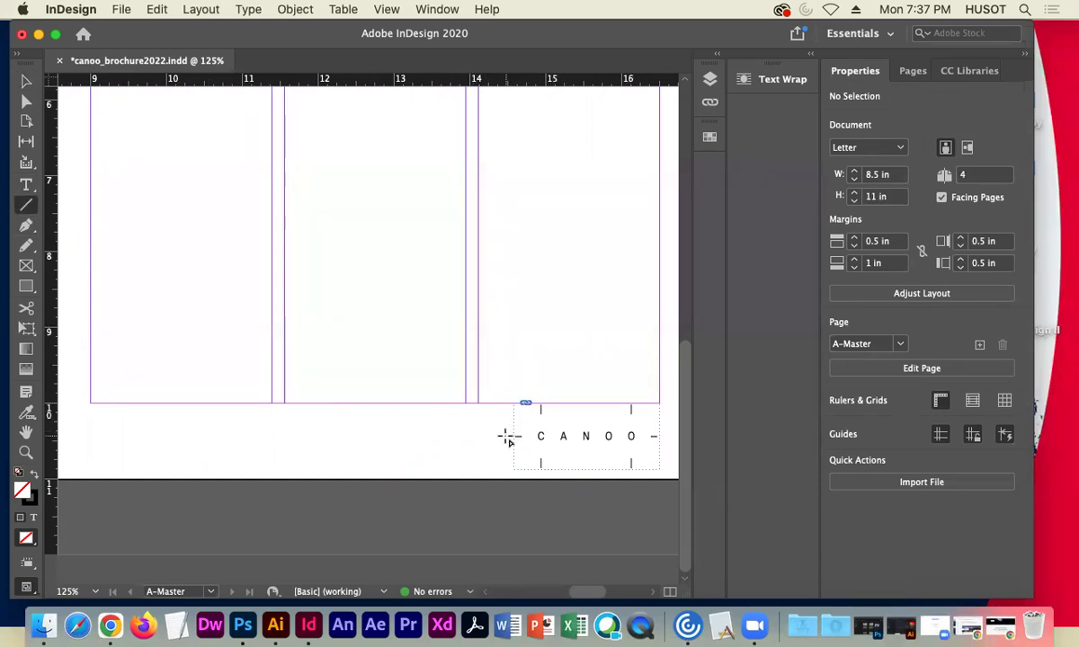
left_click_drag(508, 437, 145, 446)
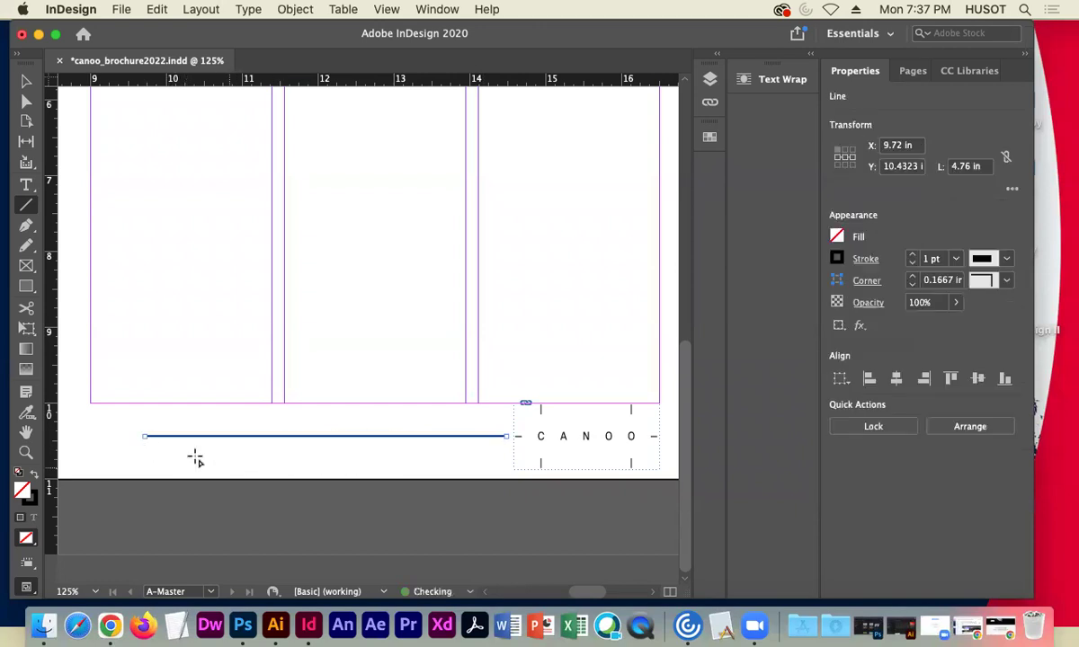
left_click(26, 81)
left_click(283, 202)
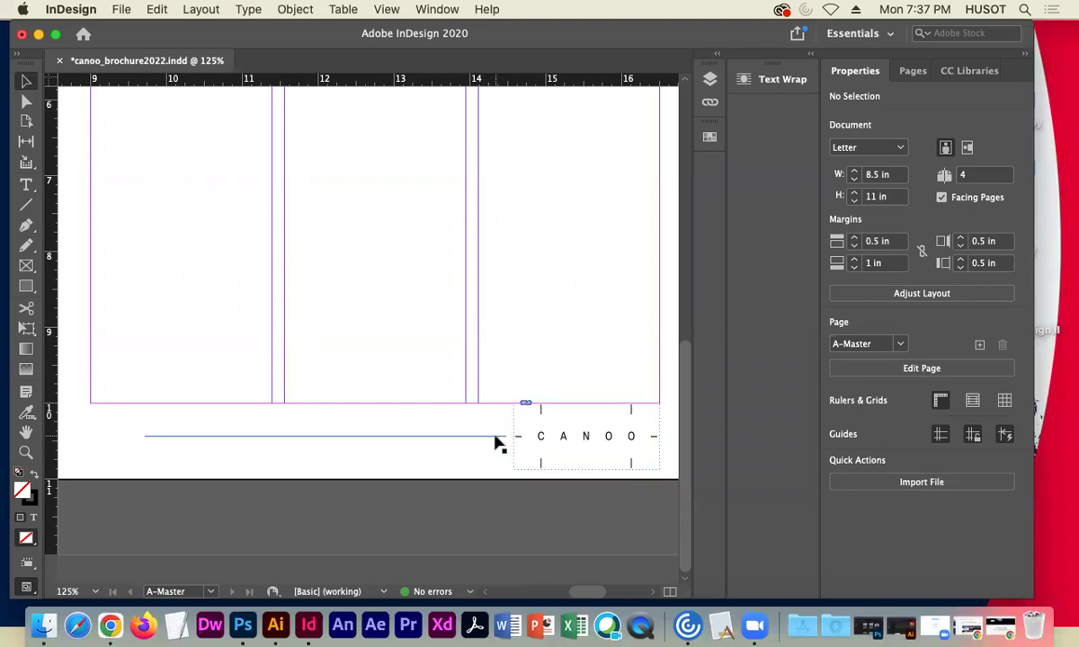
Set the stroke weight of the line beside the Canoo logo to 0.5 pt.
key("super+equal")
key("super+equal")
key("super+equal")
key("super+equal")
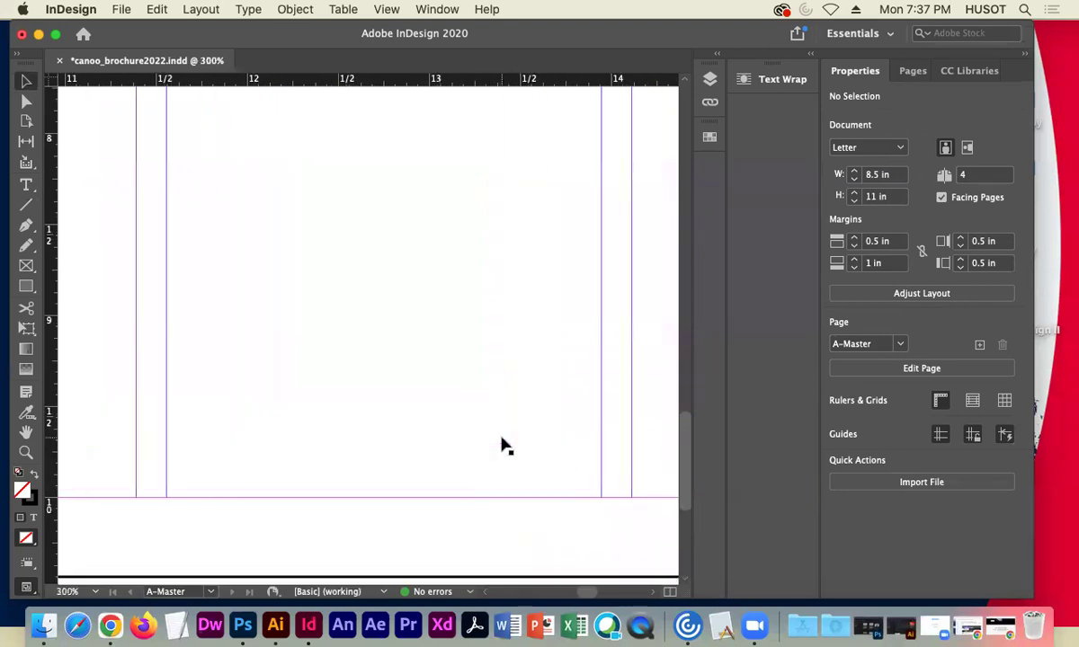
scroll(500, 443, "down", 3)
left_click_drag(529, 369, 385, 301)
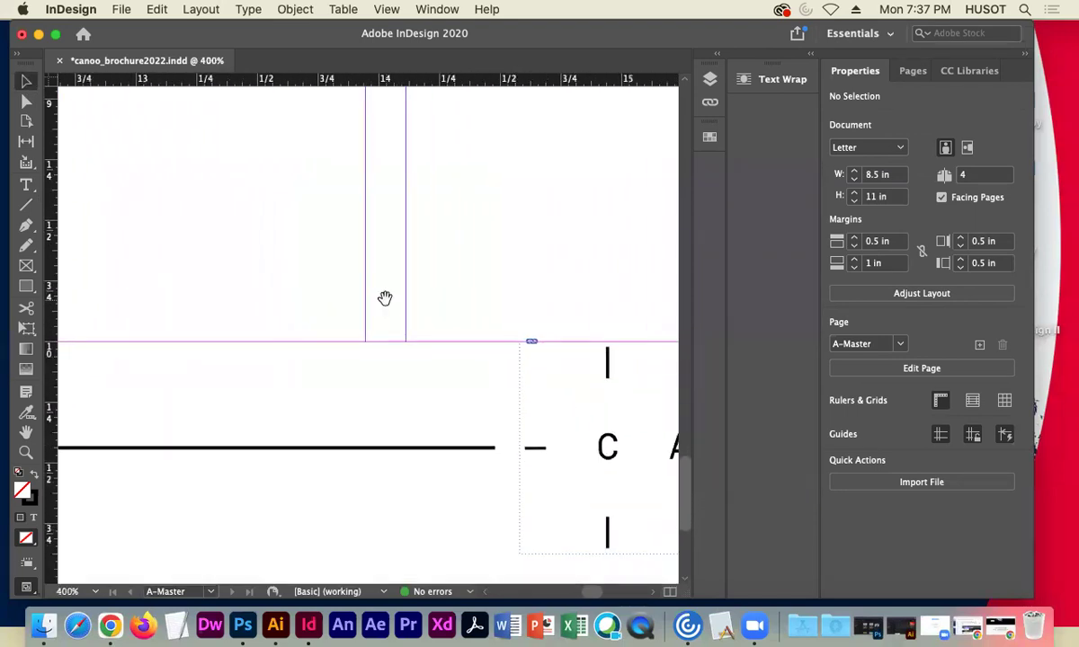
left_click(476, 448)
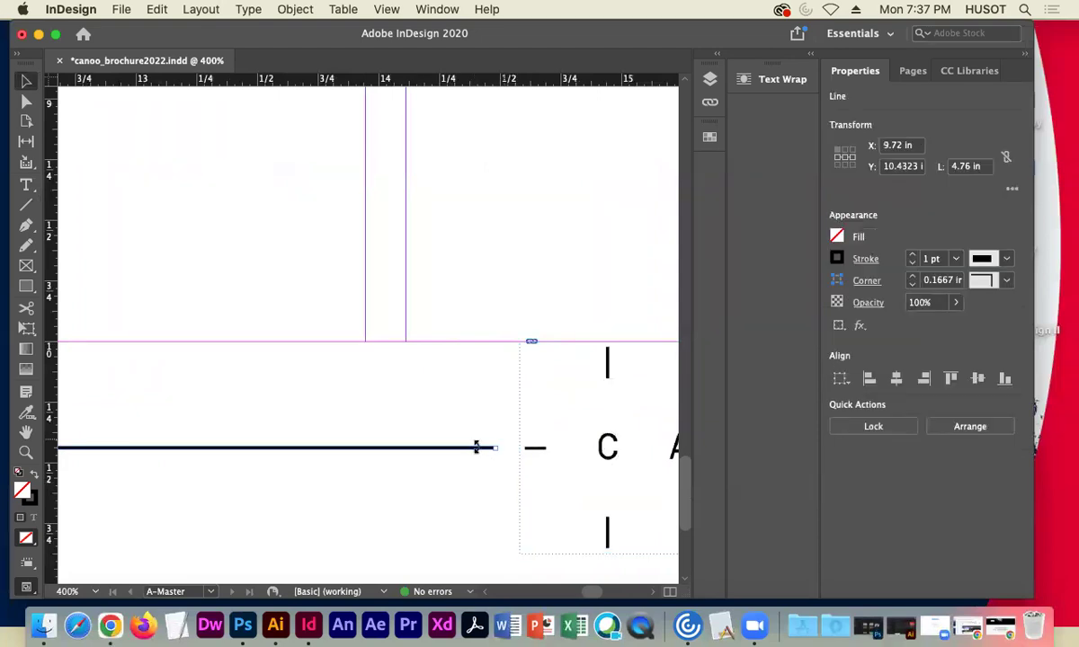
left_click(955, 259)
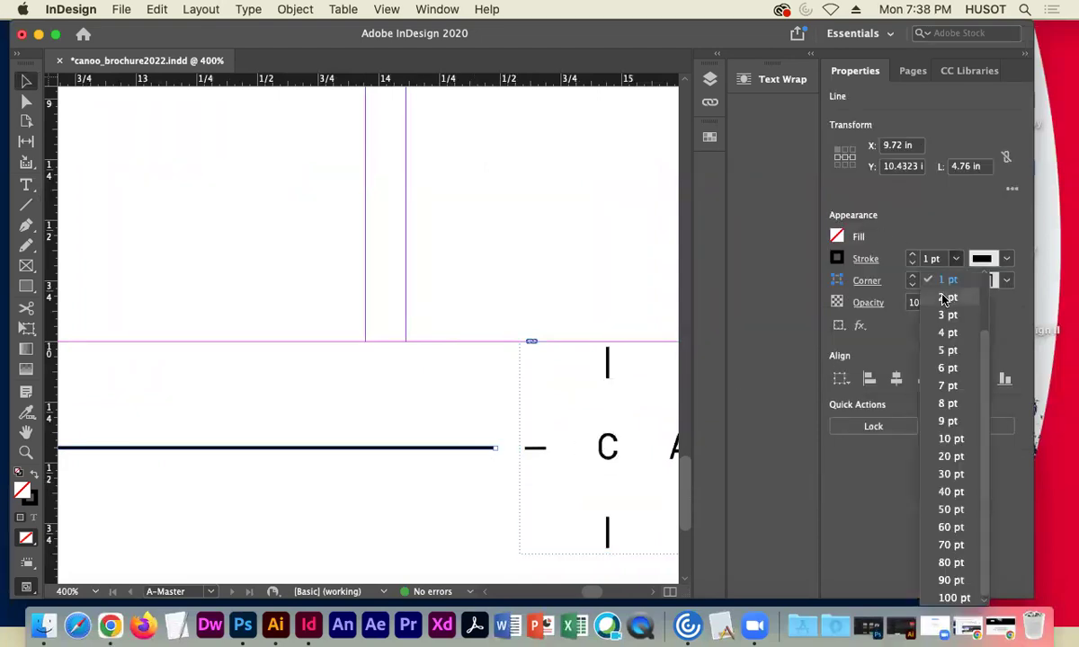
left_click(933, 246)
double_click(925, 259)
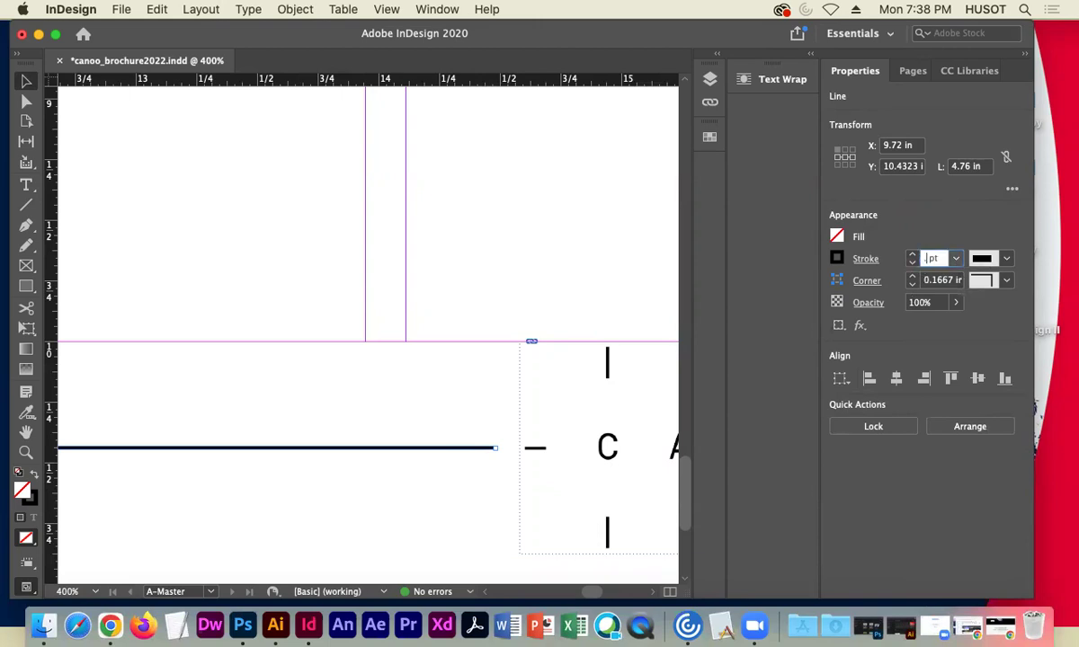
type(".5")
key("Return")
left_click(441, 297)
Set the line's stroke weight to 0.75 pt so it matches the dash in the Canoo logo.
left_click(448, 449)
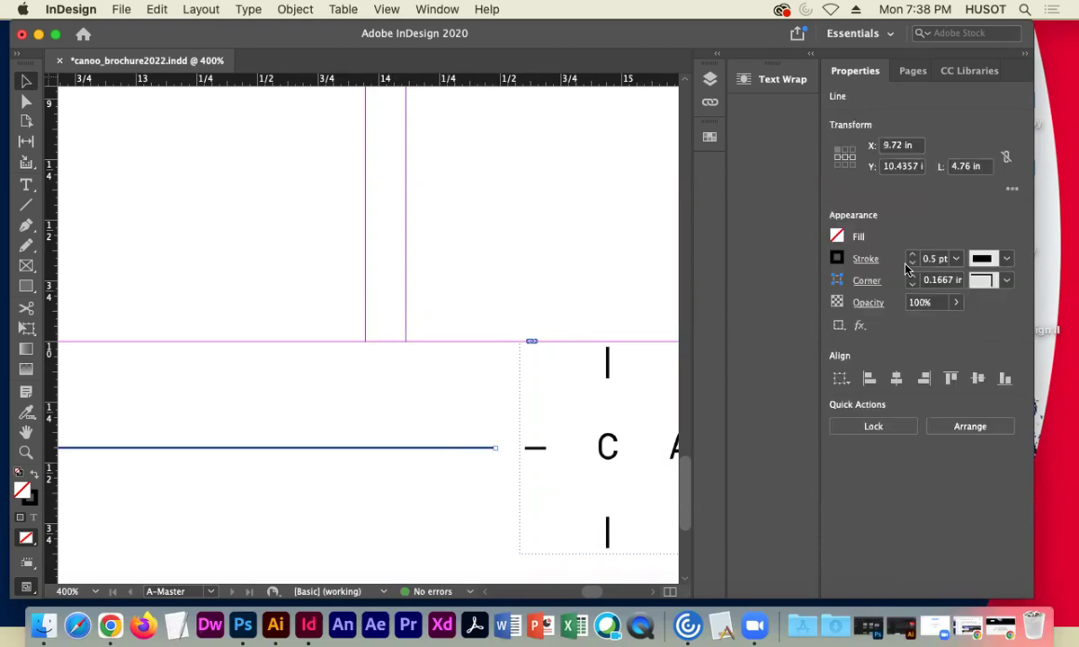
left_click(930, 259)
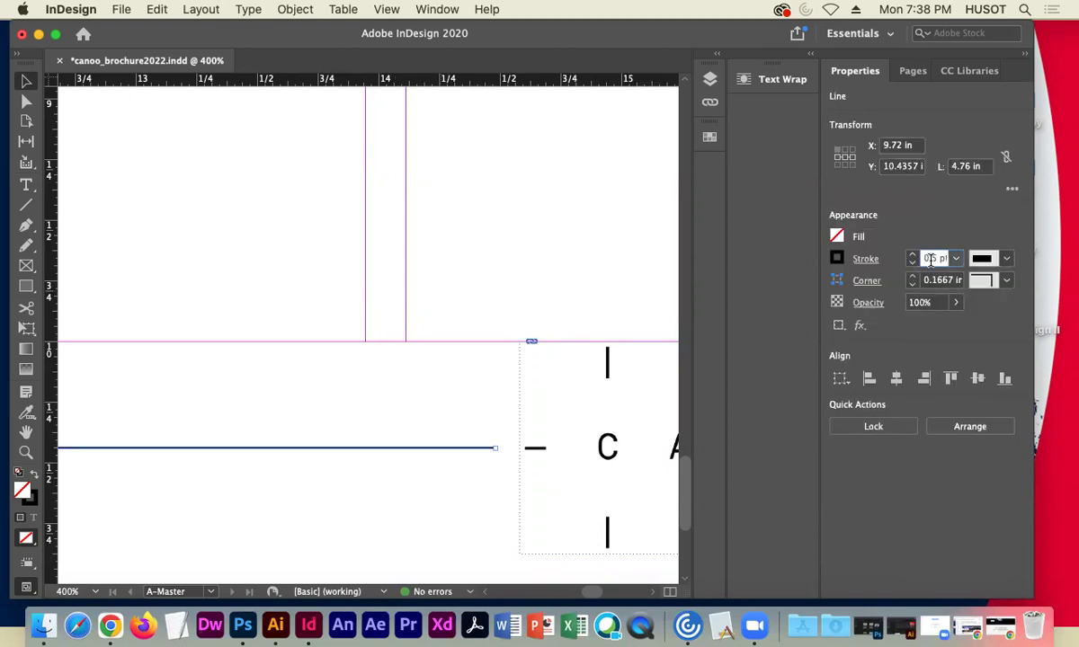
type("0.75")
key("Return")
left_click(528, 273)
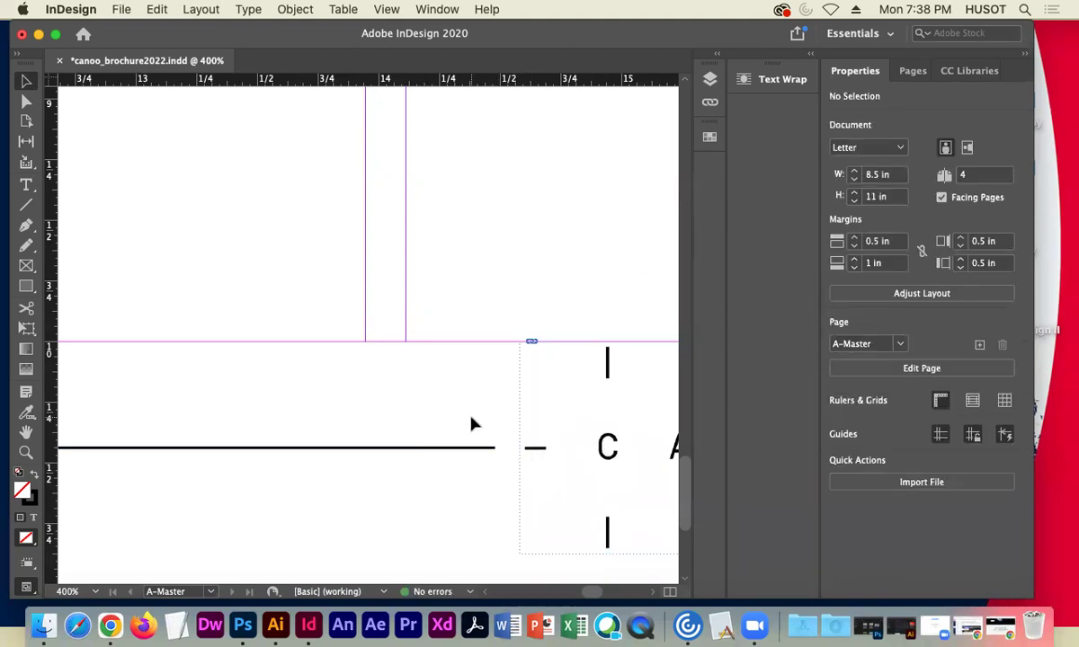
key("super+minus")
key("super+minus")
key("super+minus")
key("super+minus")
key("super+minus")
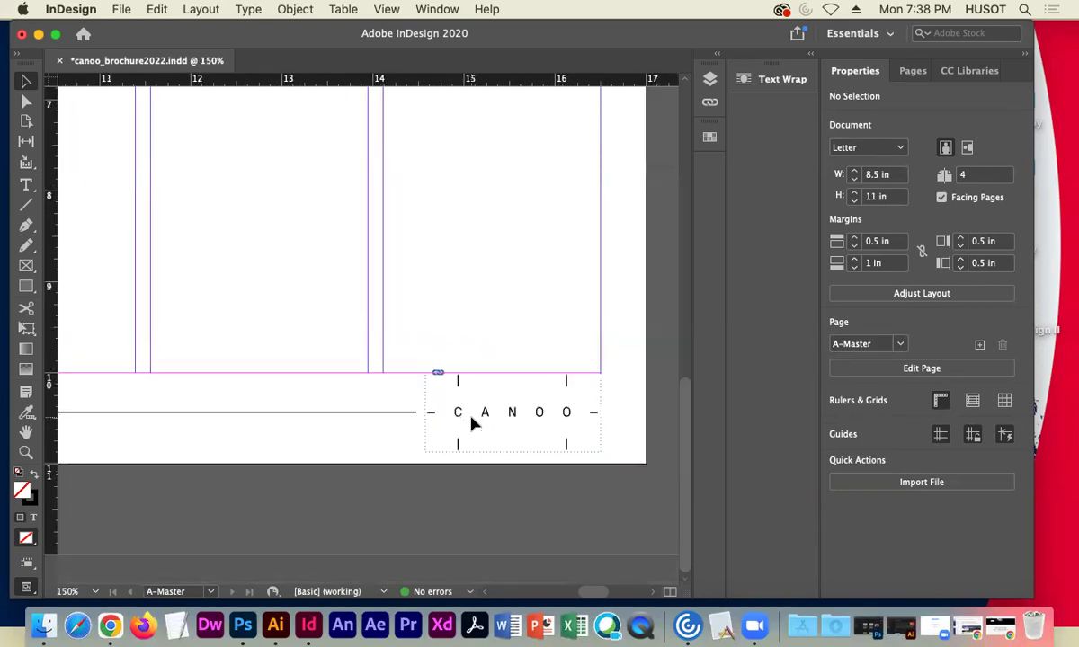
left_click_drag(308, 348, 520, 320)
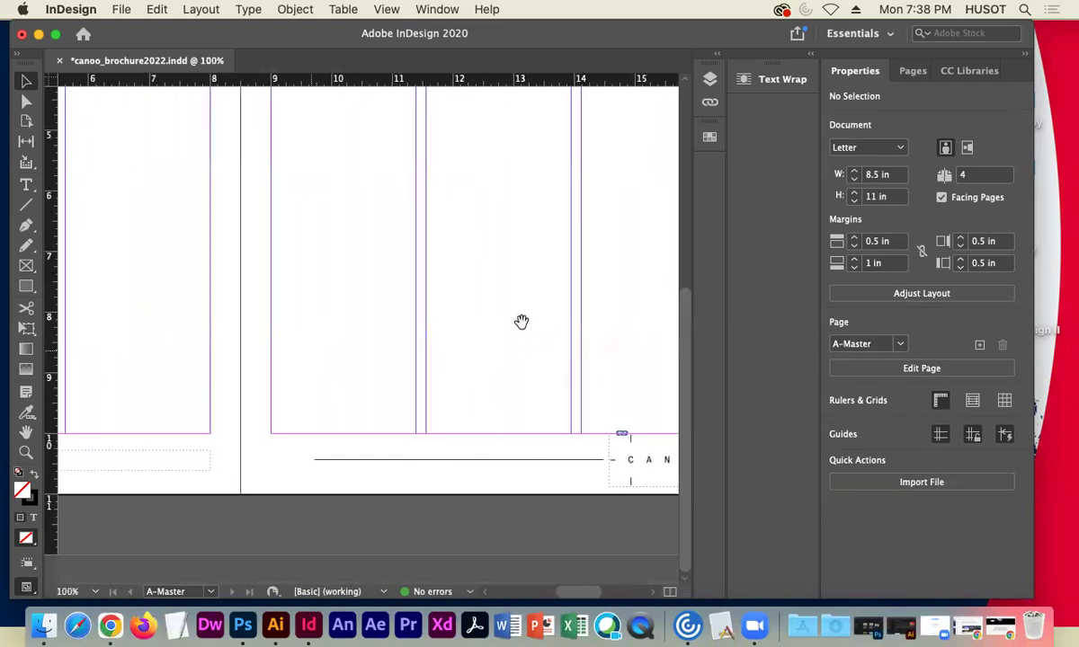
Move the footer line toward the left A-Master page so it starts right after "Clean Energy." and deselect it.
left_click_drag(396, 465, 164, 471)
left_click_drag(241, 496, 587, 457)
left_click_drag(521, 466, 458, 465)
left_click(525, 537)
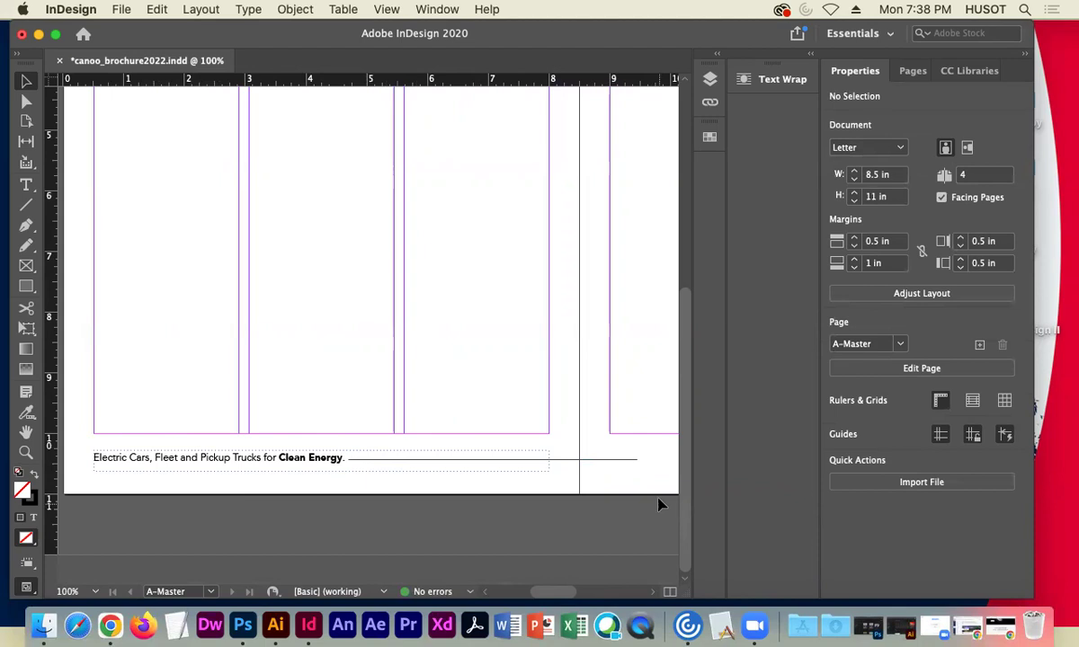
Shorten the footer line by moving its far end point back to the left master page's inner margin.
left_click(622, 460)
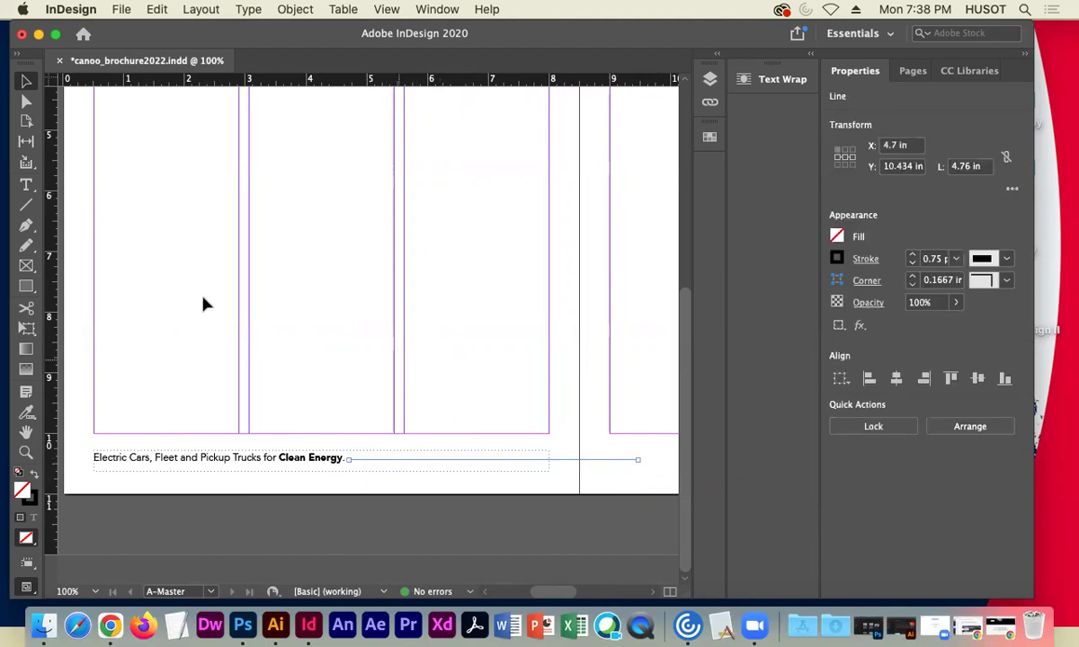
left_click(27, 100)
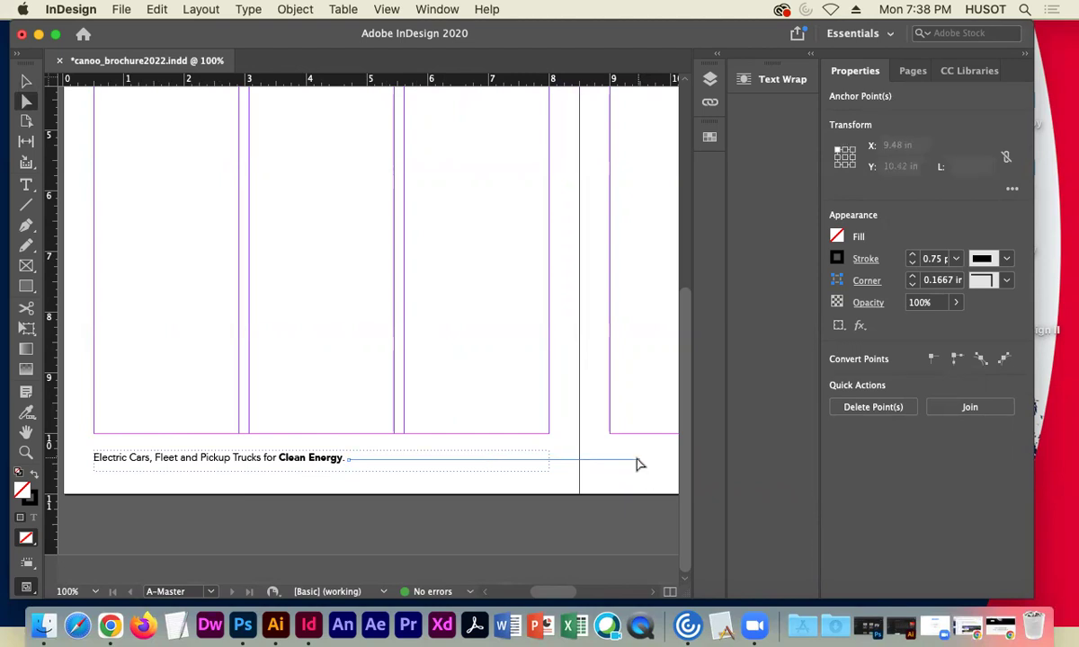
left_click(638, 466)
left_click(638, 466)
left_click_drag(638, 466, 550, 467)
left_click(270, 339)
Examine closely the gap and vertical alignment between the tagline text and the start of the footer line.
key("super+equal")
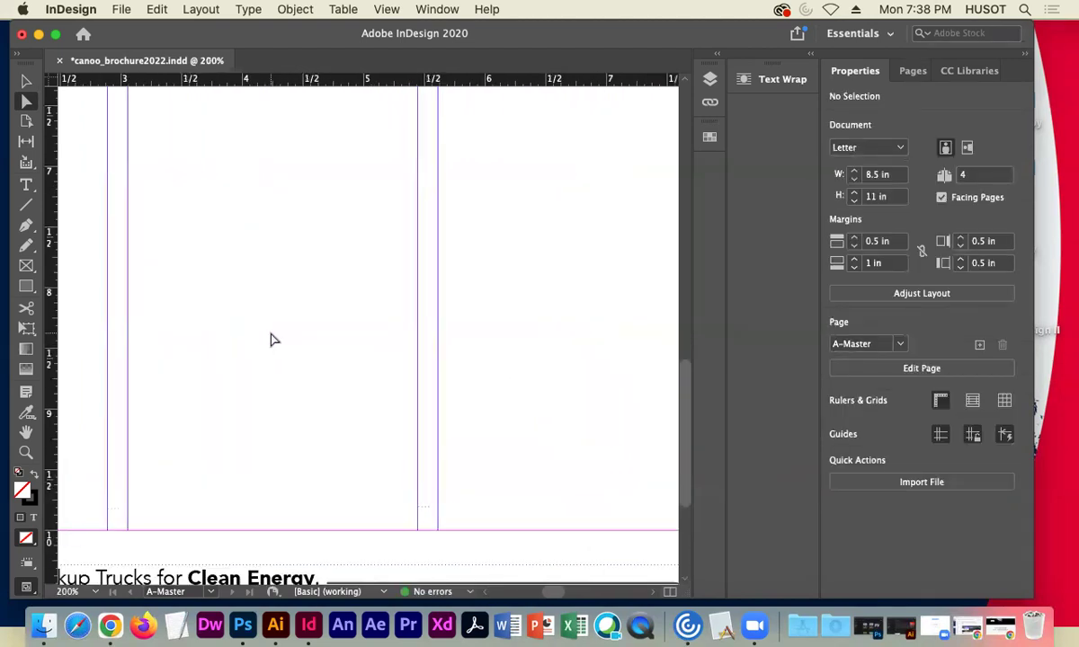
left_click_drag(270, 339, 255, 169)
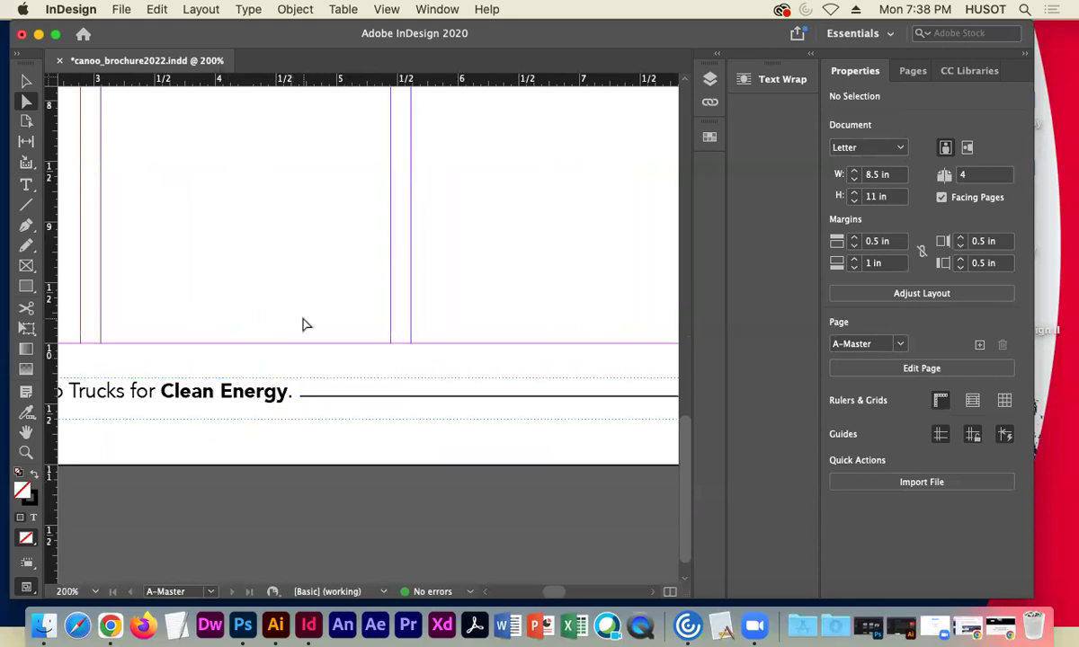
key("super+equal")
key("super+equal")
key("super+equal")
key("super+equal")
left_click_drag(254, 418, 518, 344)
left_click(350, 438)
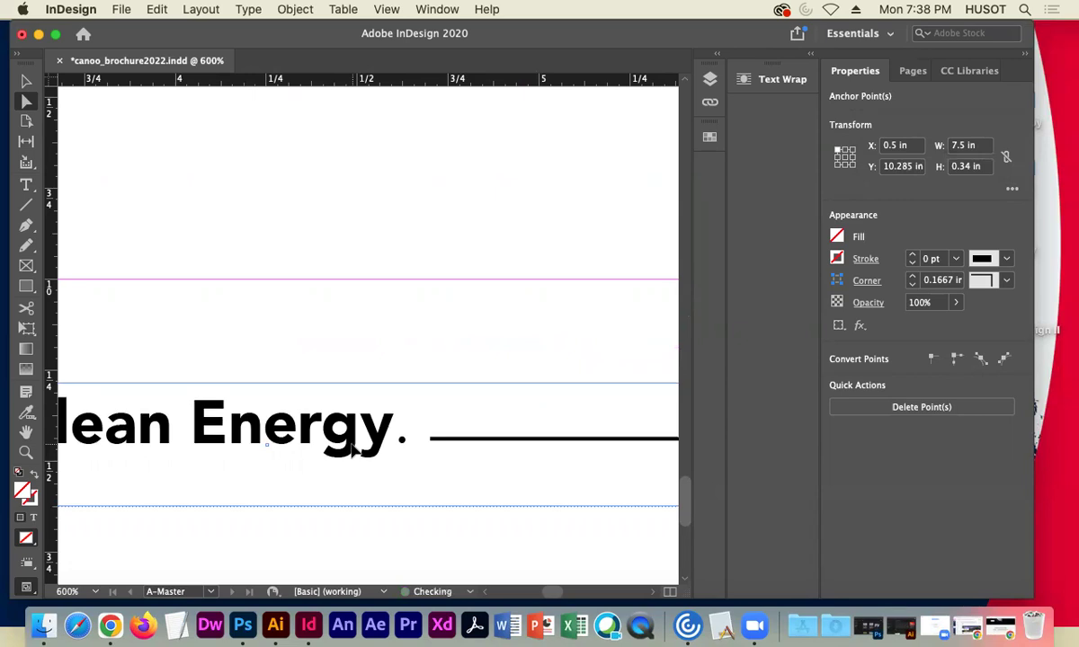
left_click(401, 349)
key("super+minus")
key("super+minus")
key("super+minus")
key("super+minus")
key("super+minus")
key("super+minus")
key("super+minus")
key("super+minus")
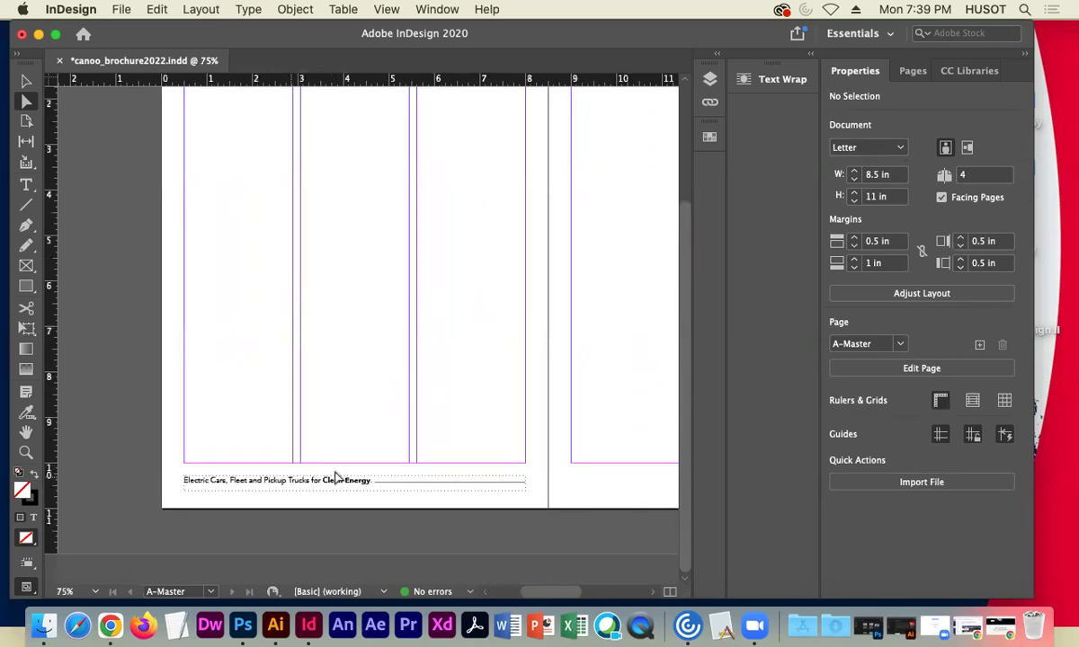
Extend the footer line's end point across the spine to just before the Canoo logo's left dash.
scroll(501, 369, "right", 6)
left_click_drag(493, 368, 468, 369)
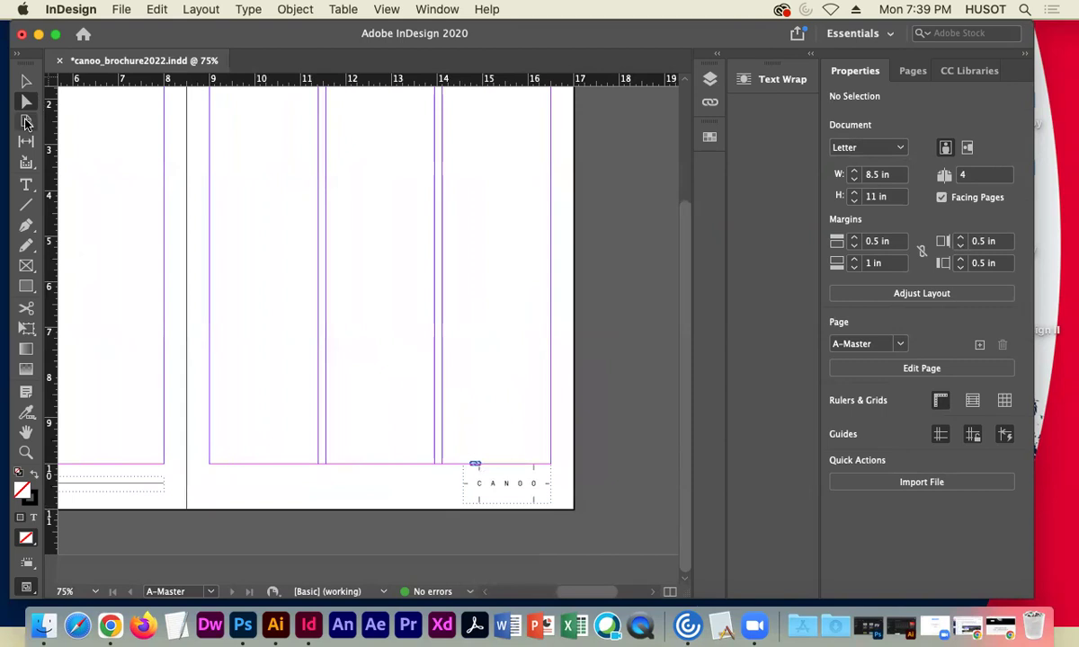
left_click(164, 486)
left_click_drag(166, 491, 459, 493)
left_click(625, 486)
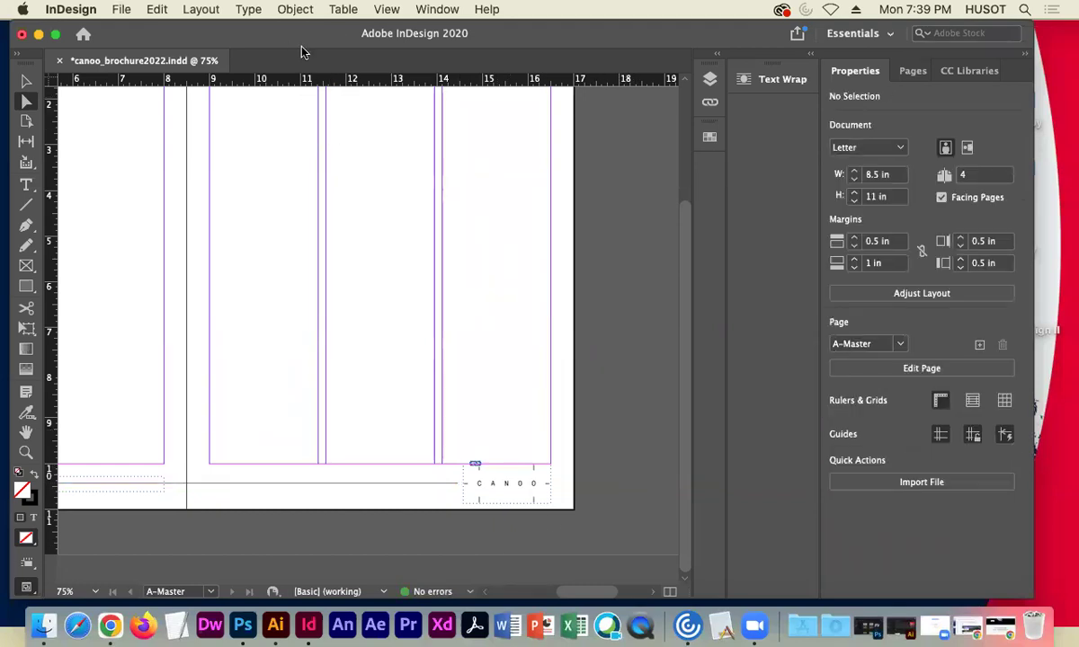
Hide the frame edges in the document view.
left_click(386, 10)
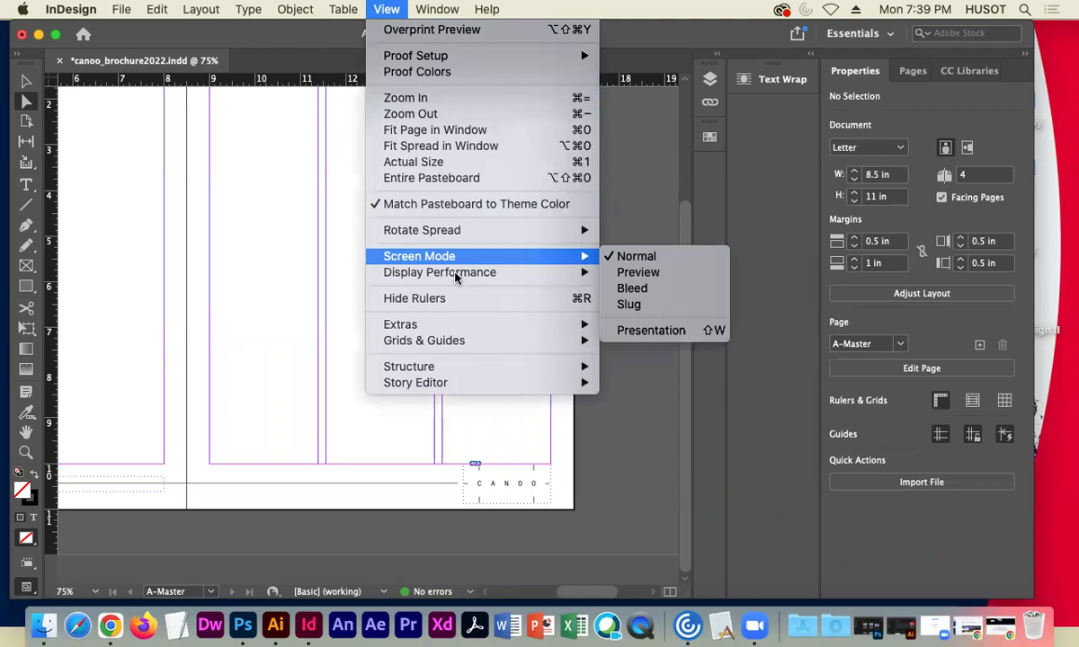
mouse_move(530, 330)
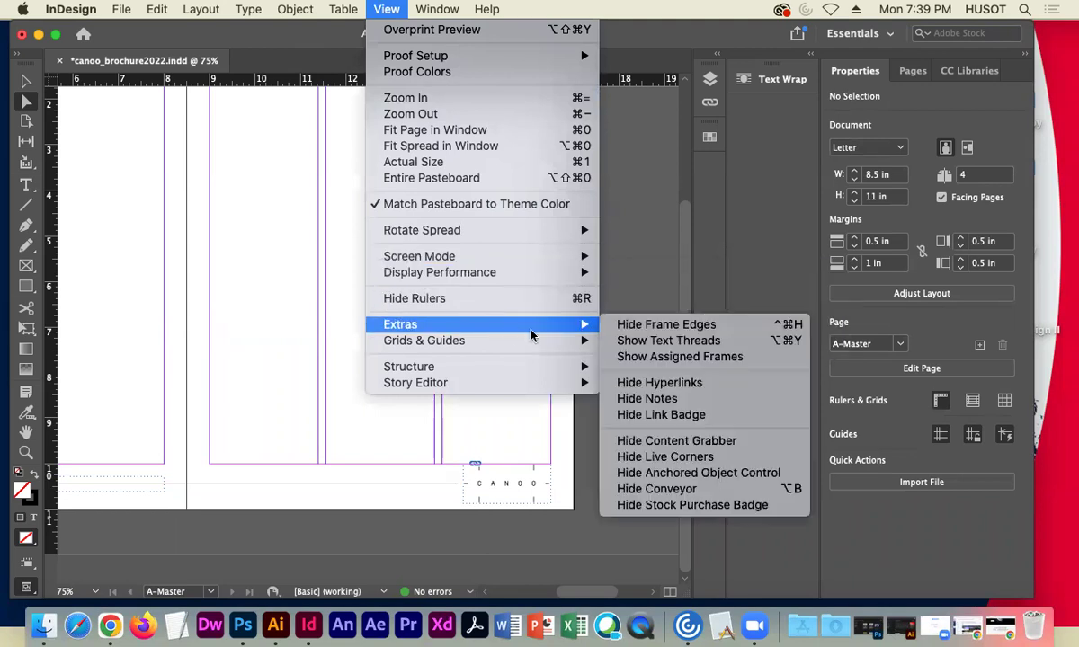
left_click(660, 325)
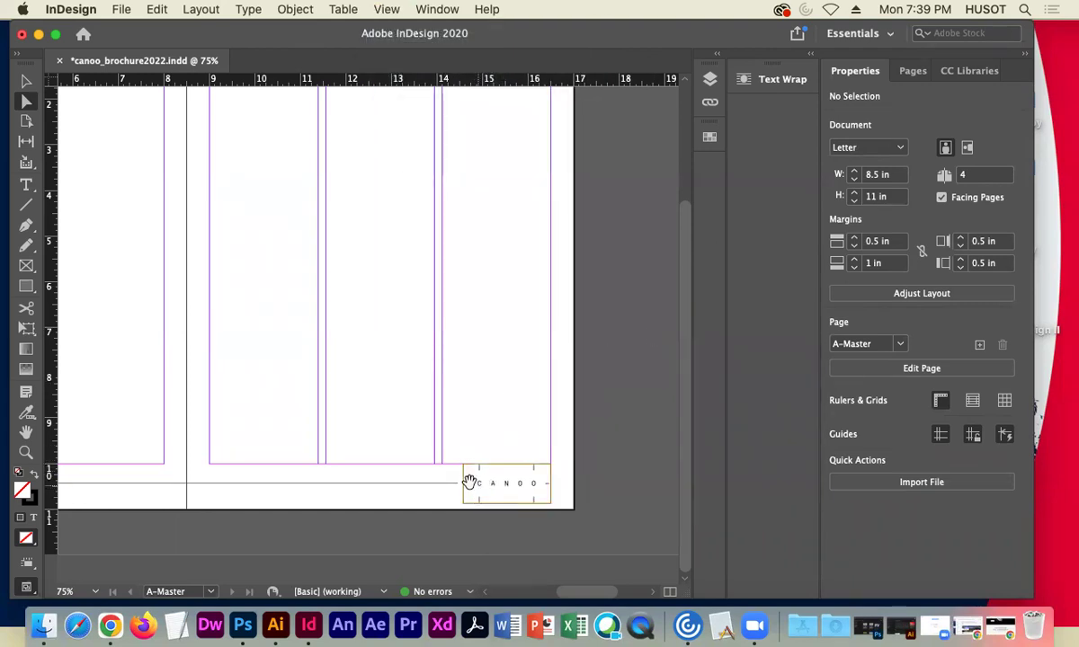
Hide the guides to review the tagline, line and logo across the A-Master spread, and show the guides again.
left_click(379, 9)
mouse_move(490, 342)
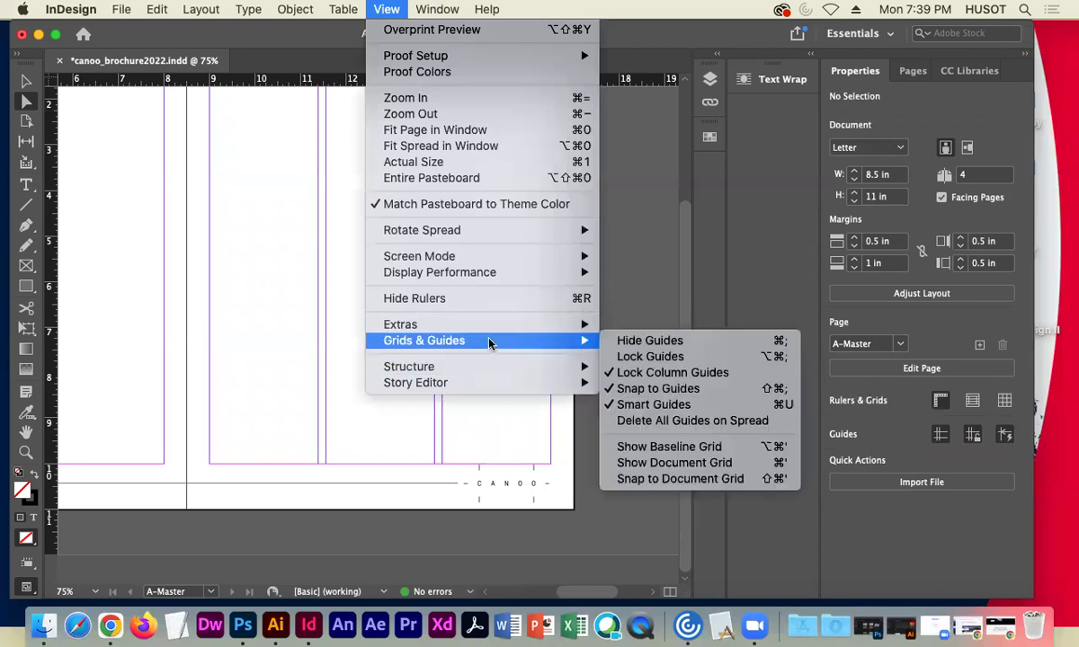
left_click(636, 345)
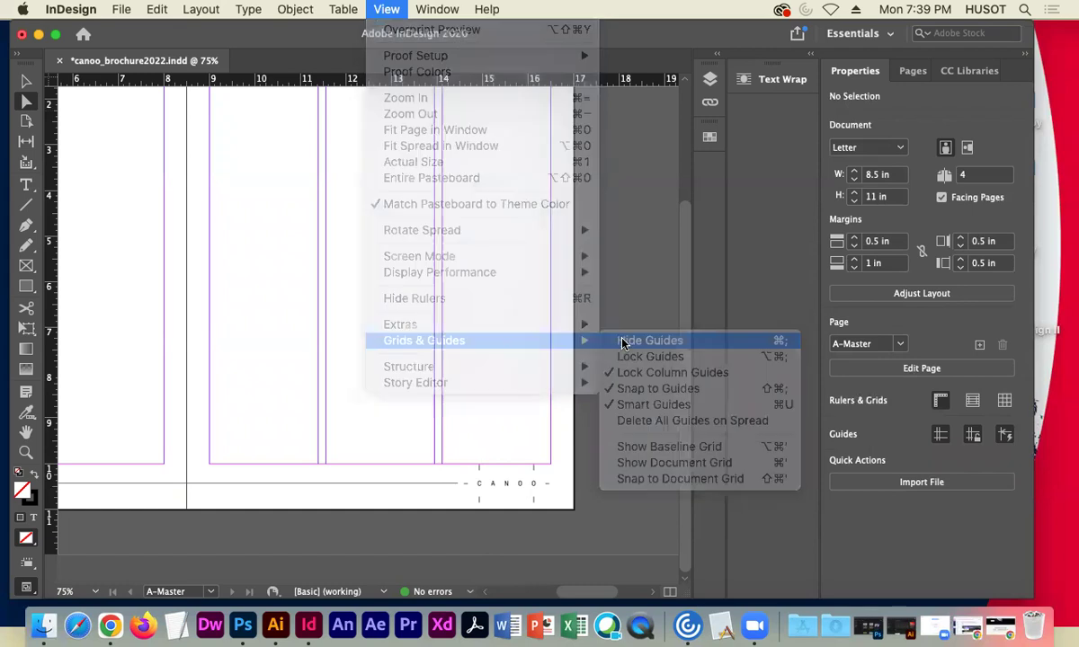
left_click_drag(253, 302, 465, 294)
scroll(465, 294, "right", 10)
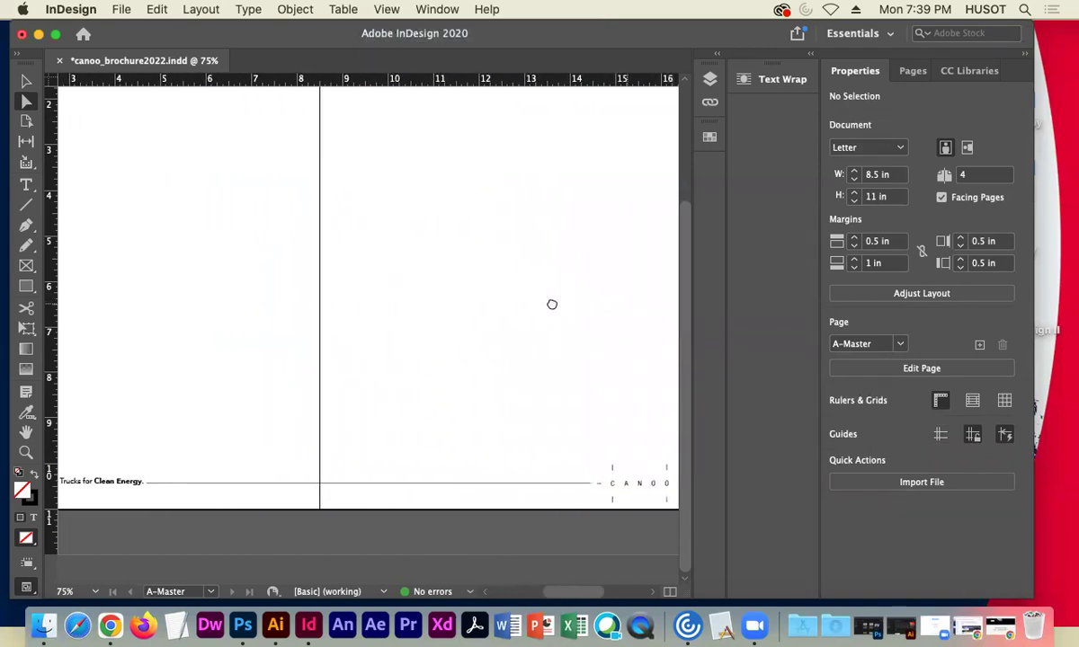
scroll(477, 317, "left", 8)
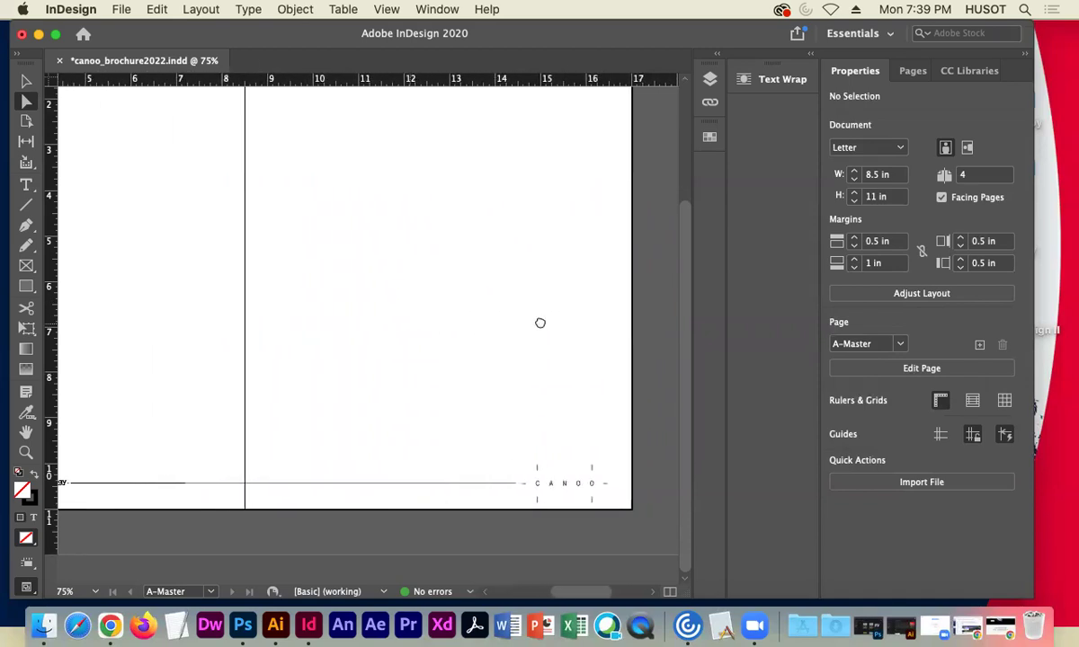
scroll(349, 440, "left", 3)
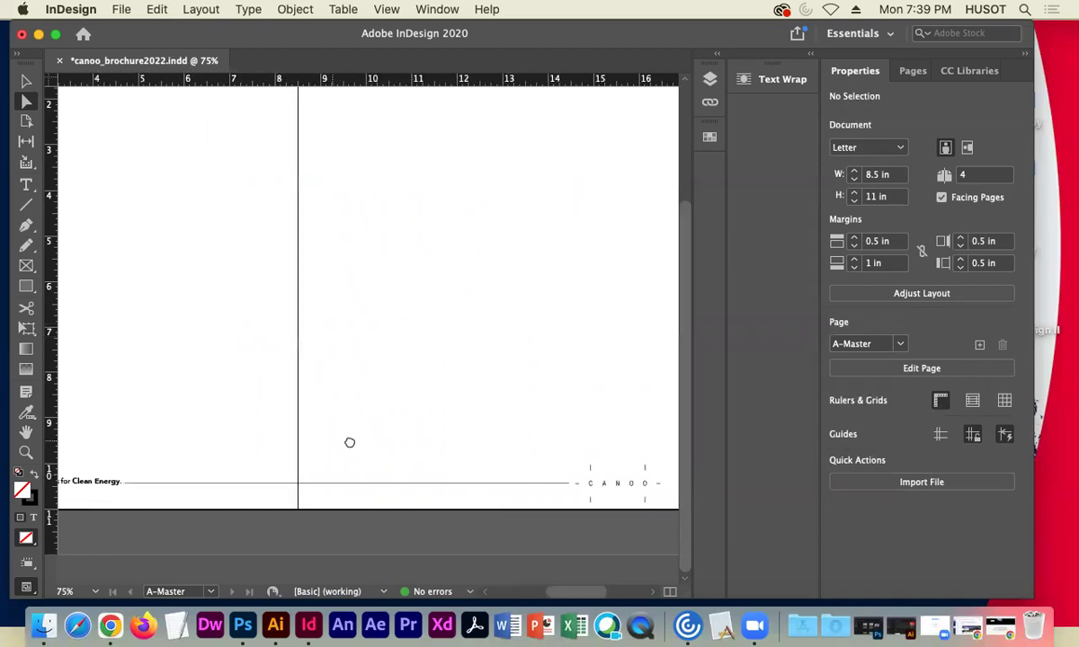
key("super+minus")
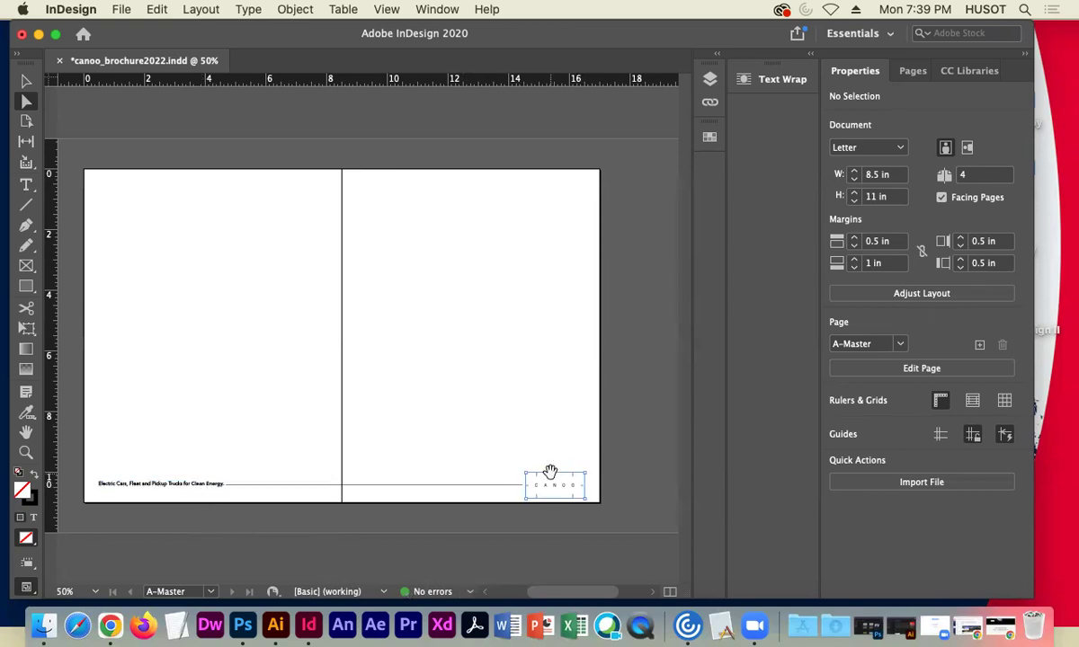
left_click(28, 80)
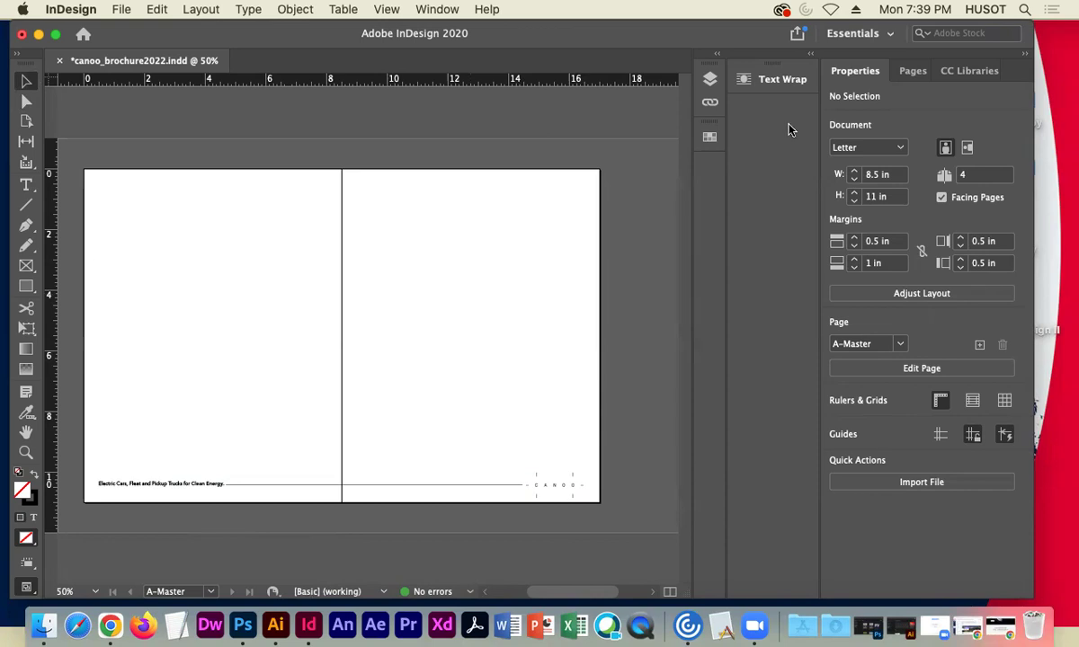
left_click(386, 9)
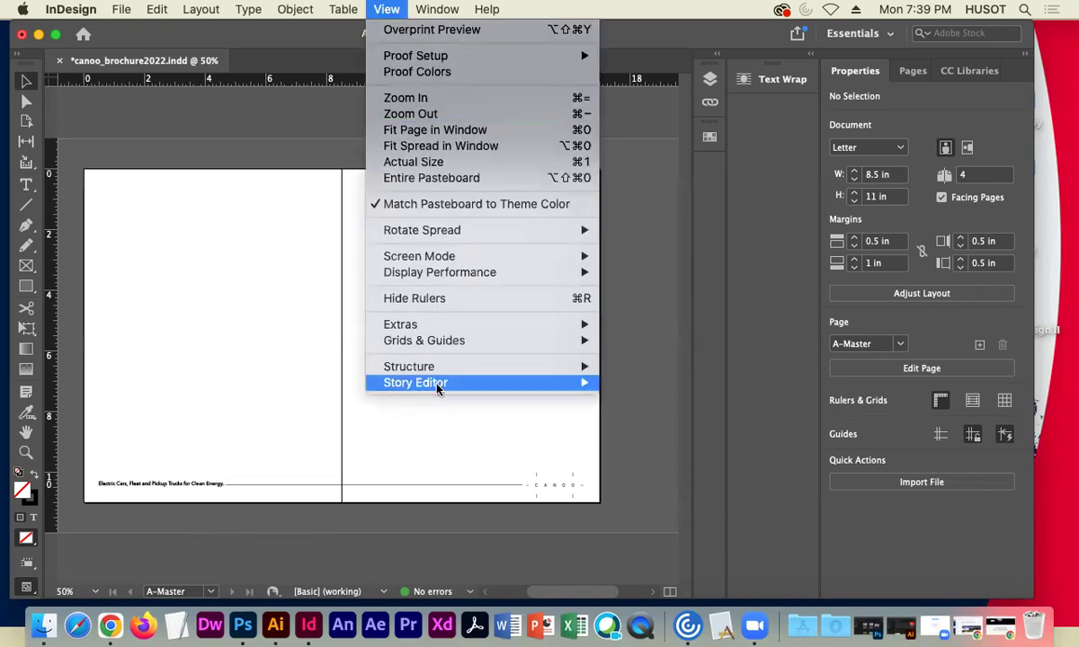
mouse_move(526, 342)
left_click(615, 343)
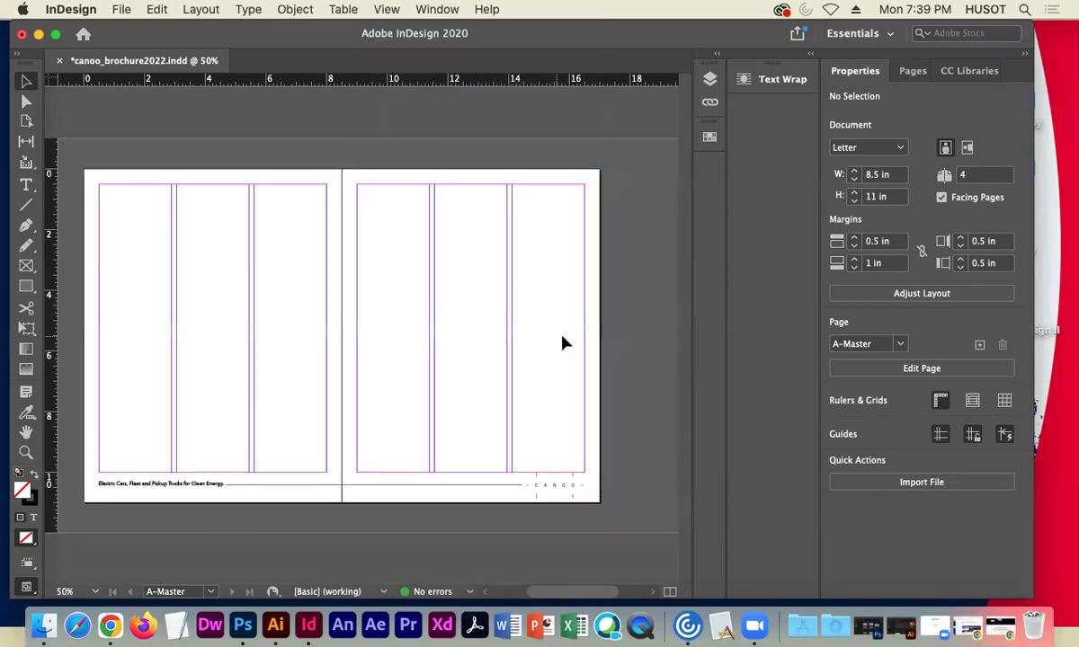
Add ruler guides along the left page's top margin, both outer side margins (0.5 and 16.5 in) and the right page's bottom margin.
left_click_drag(284, 83, 306, 185)
left_click_drag(60, 213, 581, 226)
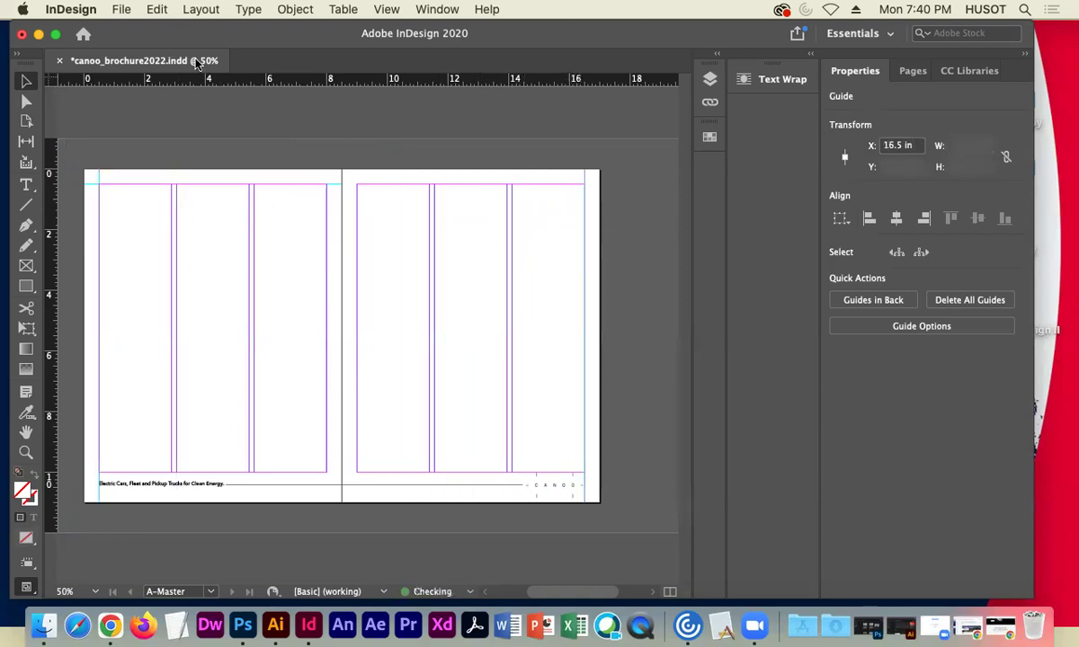
left_click_drag(278, 85, 345, 477)
Add vertical ruler guides centred in the column gutters of both master pages and along both inner margins beside the spine.
left_click_drag(51, 172, 251, 194)
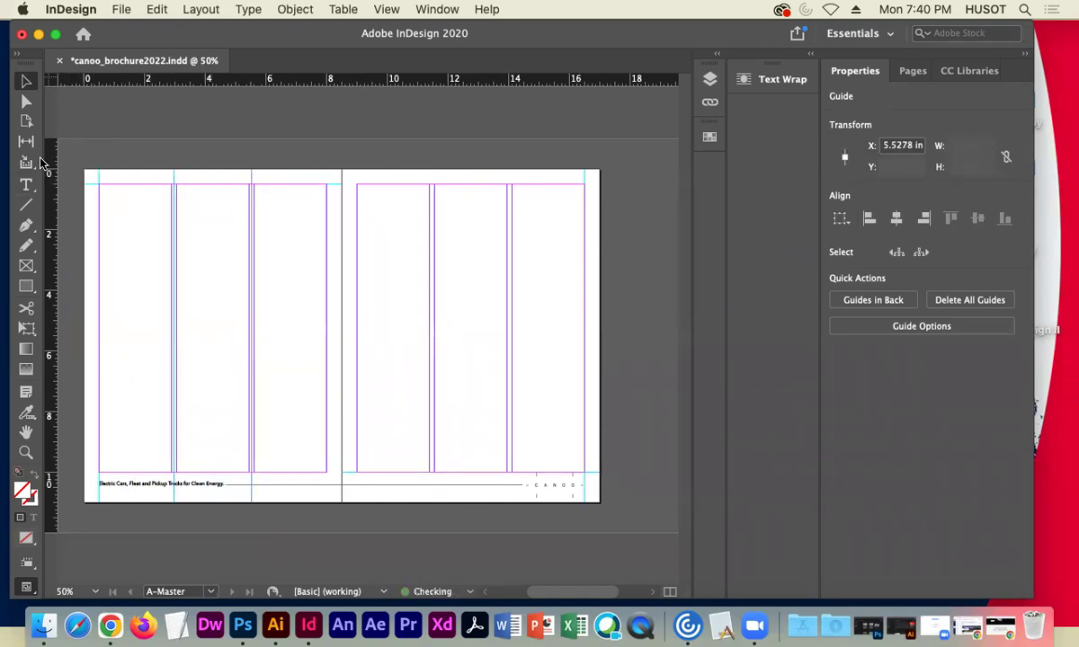
left_click_drag(50, 163, 432, 195)
left_click_drag(51, 161, 508, 197)
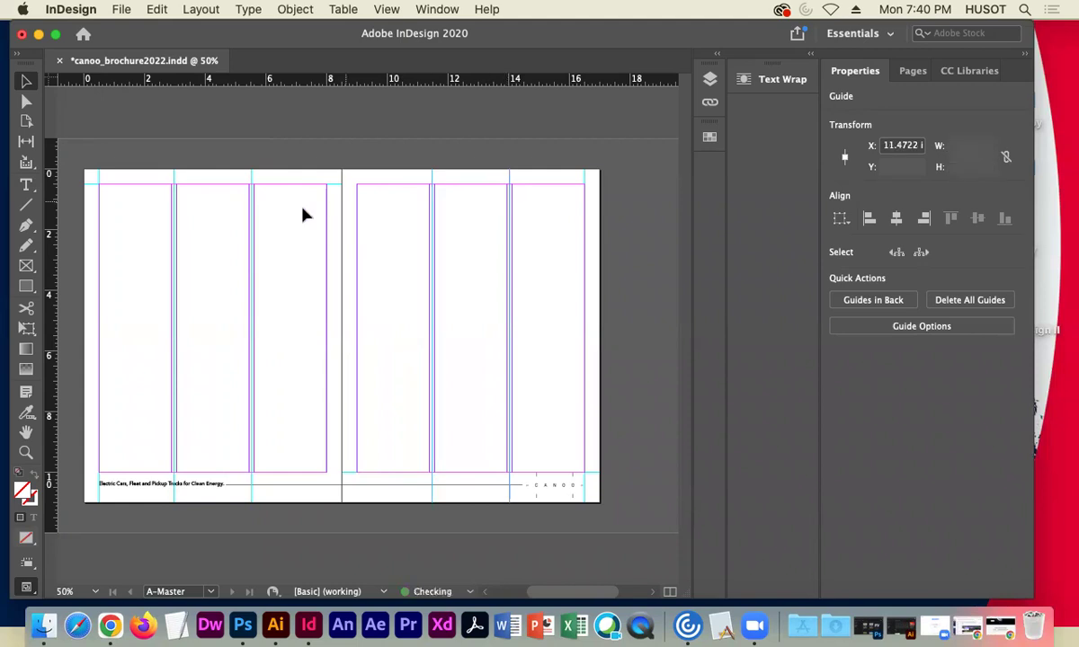
left_click_drag(51, 206, 329, 215)
left_click_drag(55, 179, 357, 203)
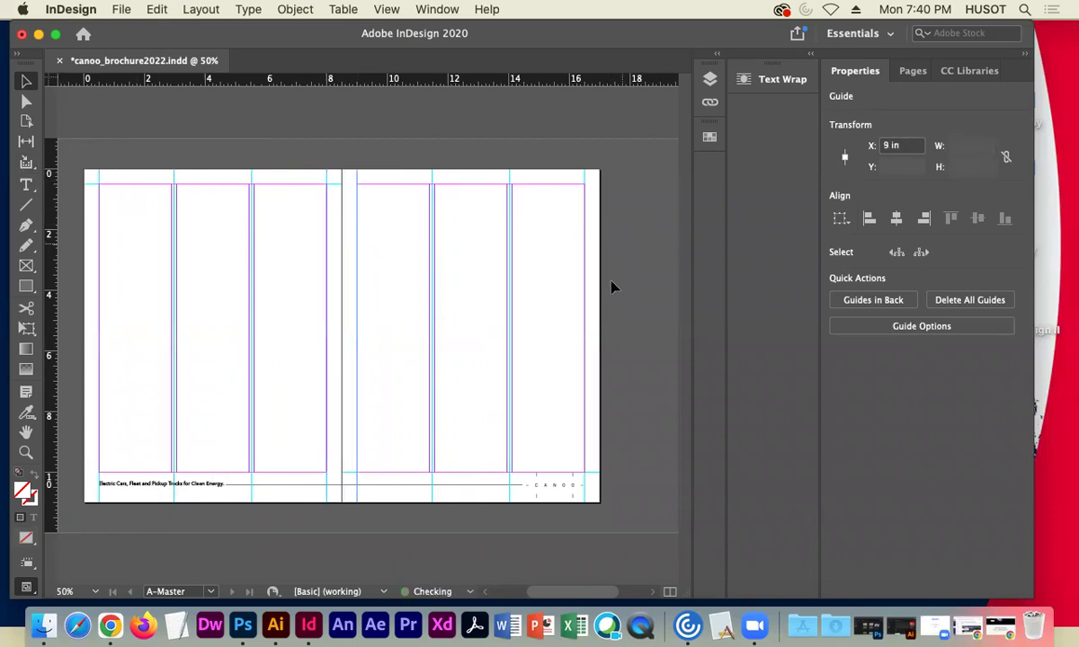
Hide all the ruler guides to see the spread clean, and turn them back on.
left_click(387, 9)
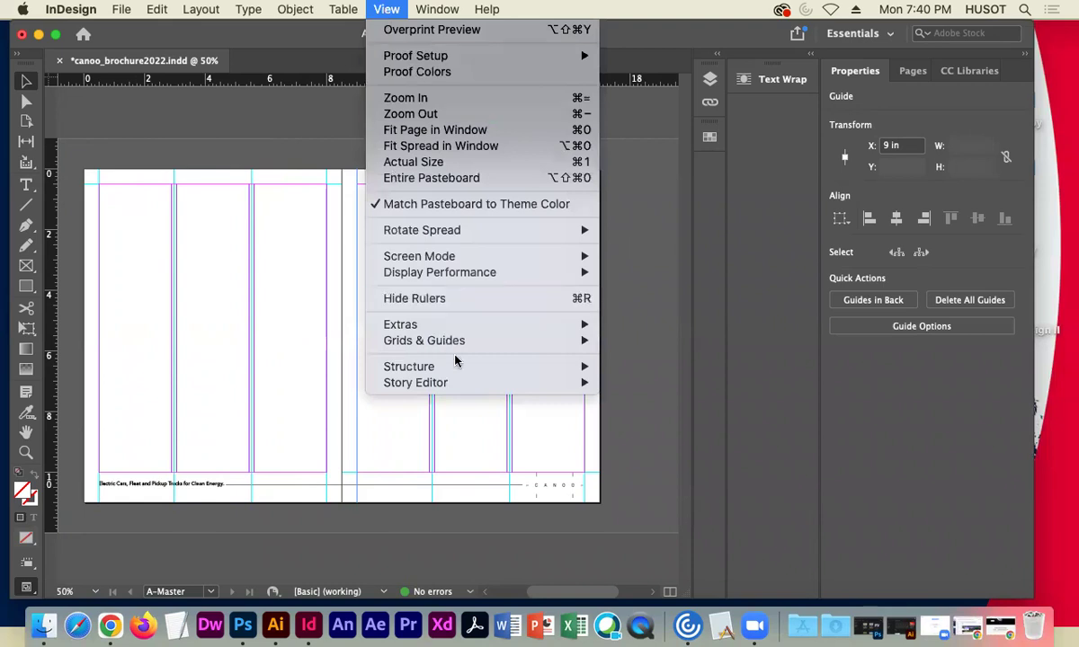
mouse_move(467, 340)
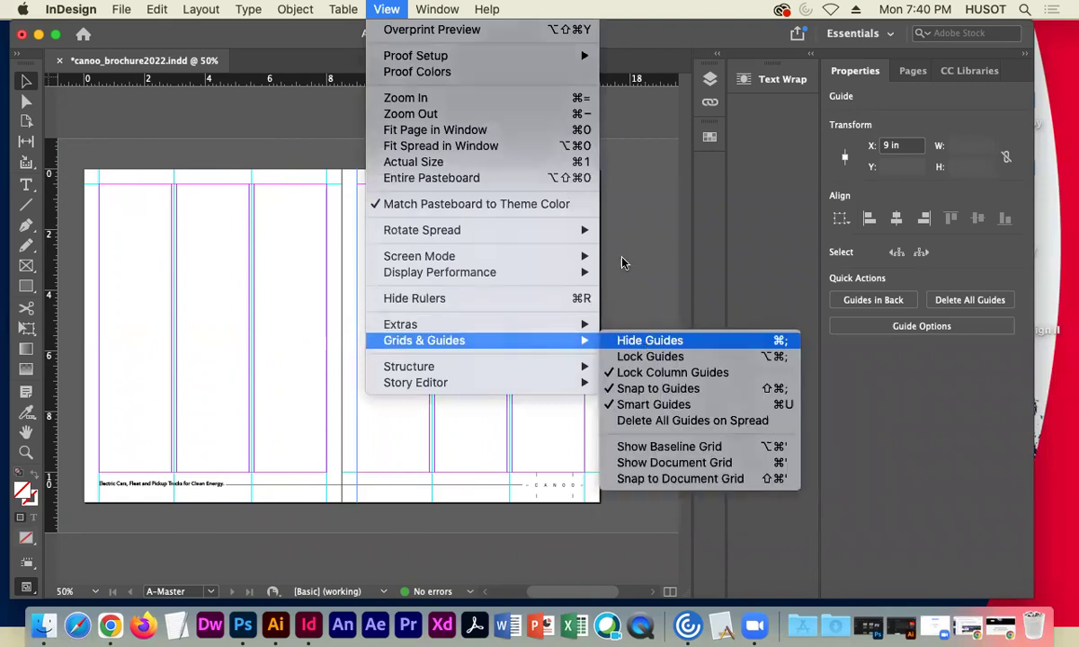
left_click(644, 343)
left_click(386, 9)
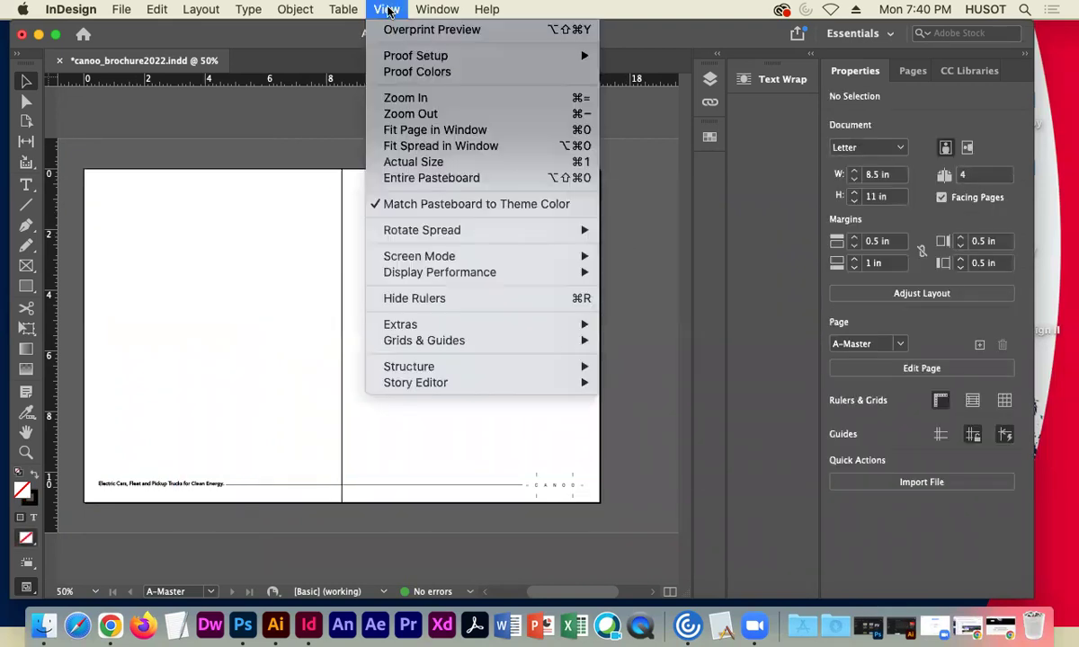
mouse_move(505, 339)
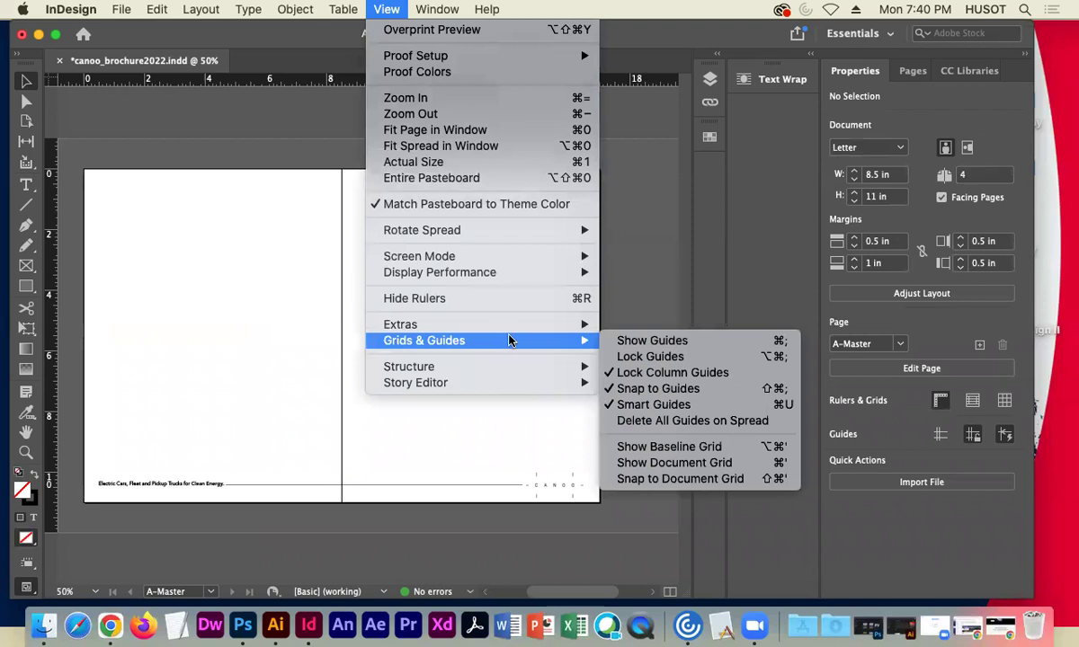
left_click(642, 344)
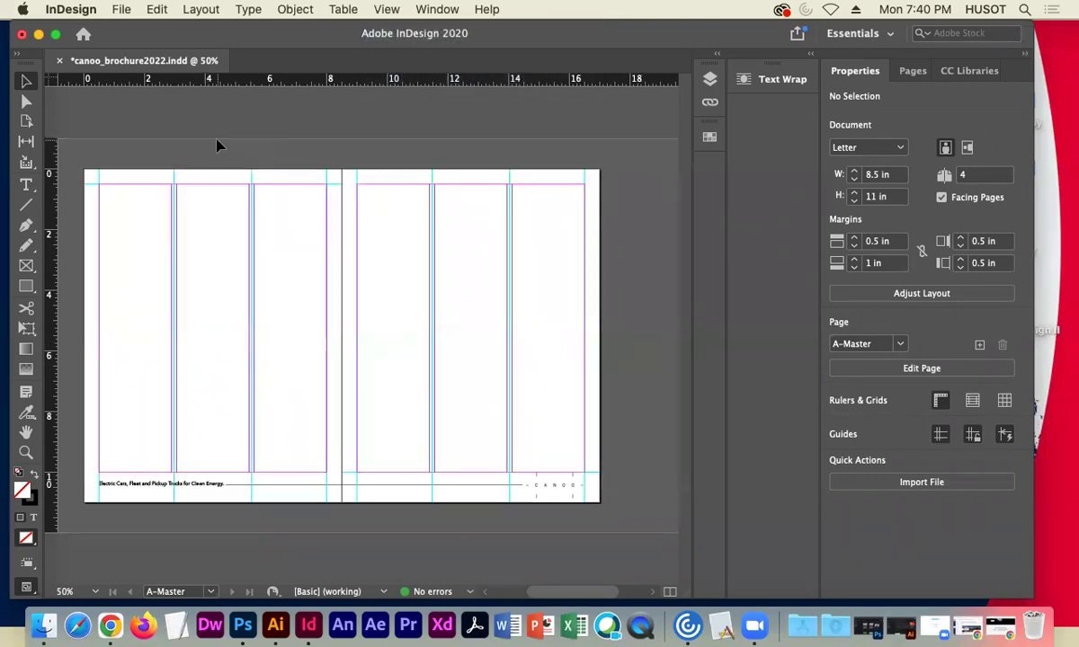
Create a small text frame in the top margin near the outer corner of the right A-Master page.
key("super+1")
scroll(361, 175, "left", 3)
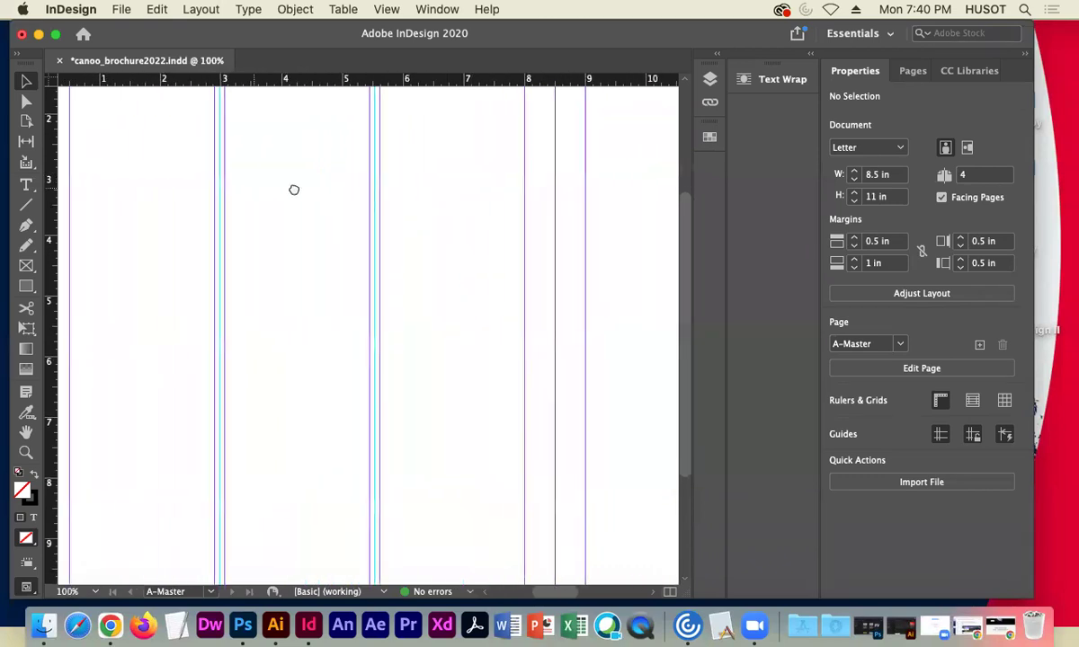
scroll(294, 190, "left", 5)
key("super+minus")
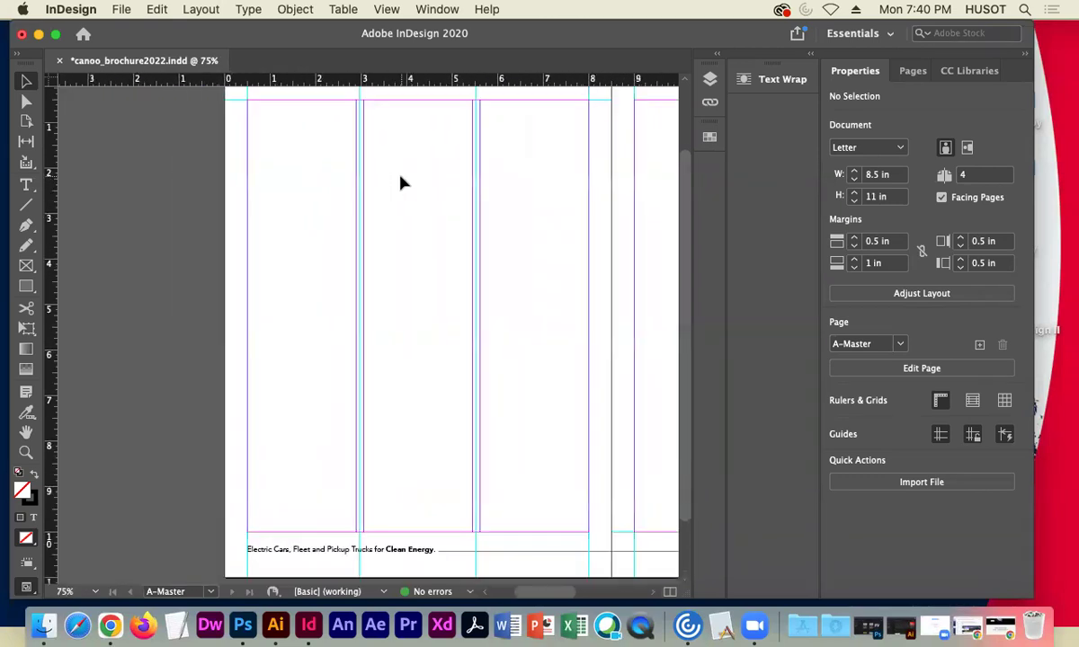
scroll(280, 256, "right", 5)
scroll(281, 256, "right", 3)
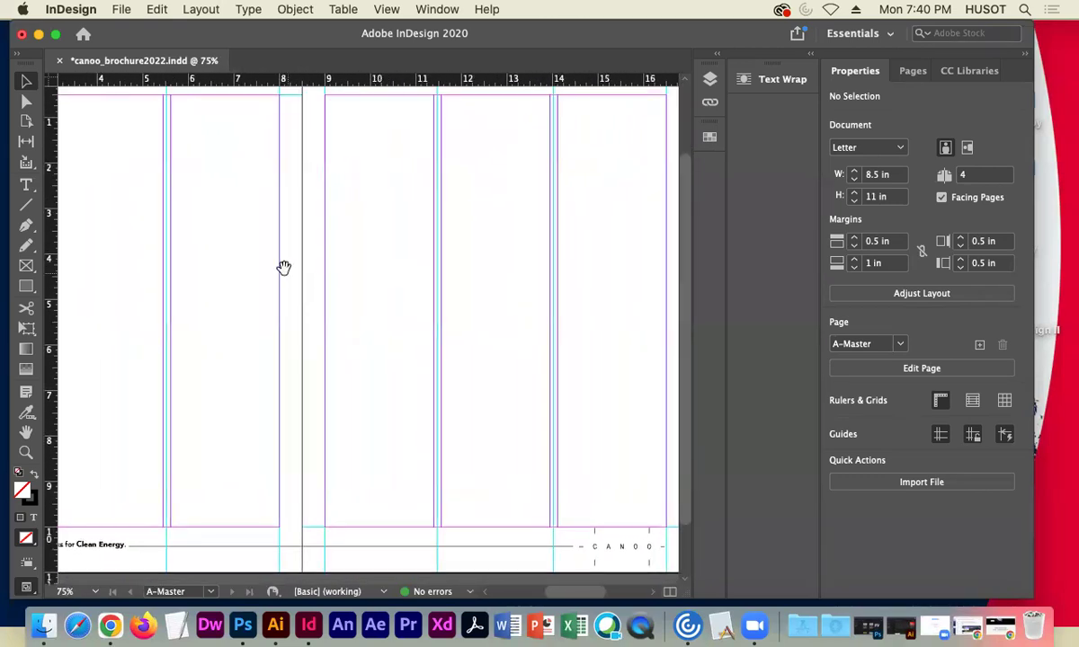
scroll(299, 271, "up", 5)
scroll(455, 208, "right", 5)
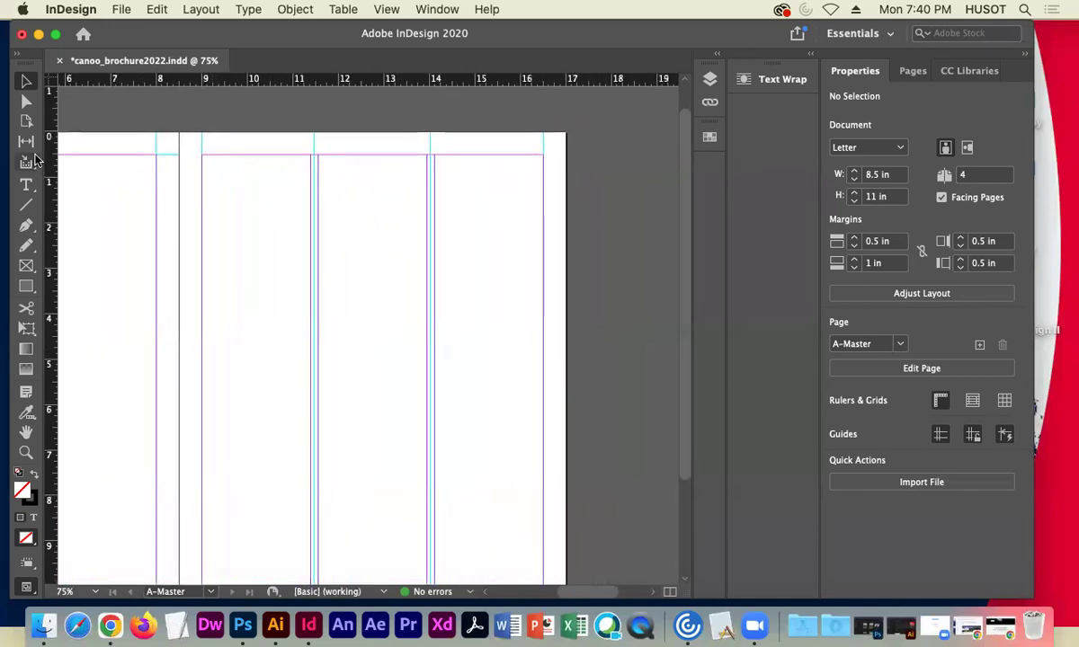
left_click(26, 184)
left_click_drag(509, 142, 533, 160)
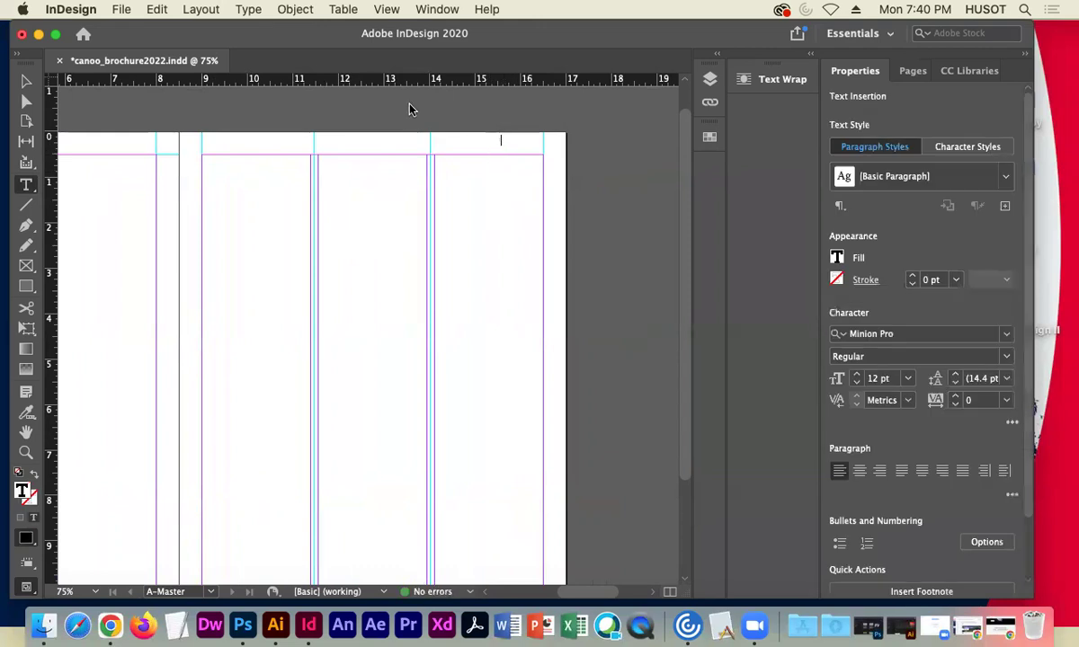
Insert a current page number marker in the small text frame on the right A-Master page.
left_click(259, 10)
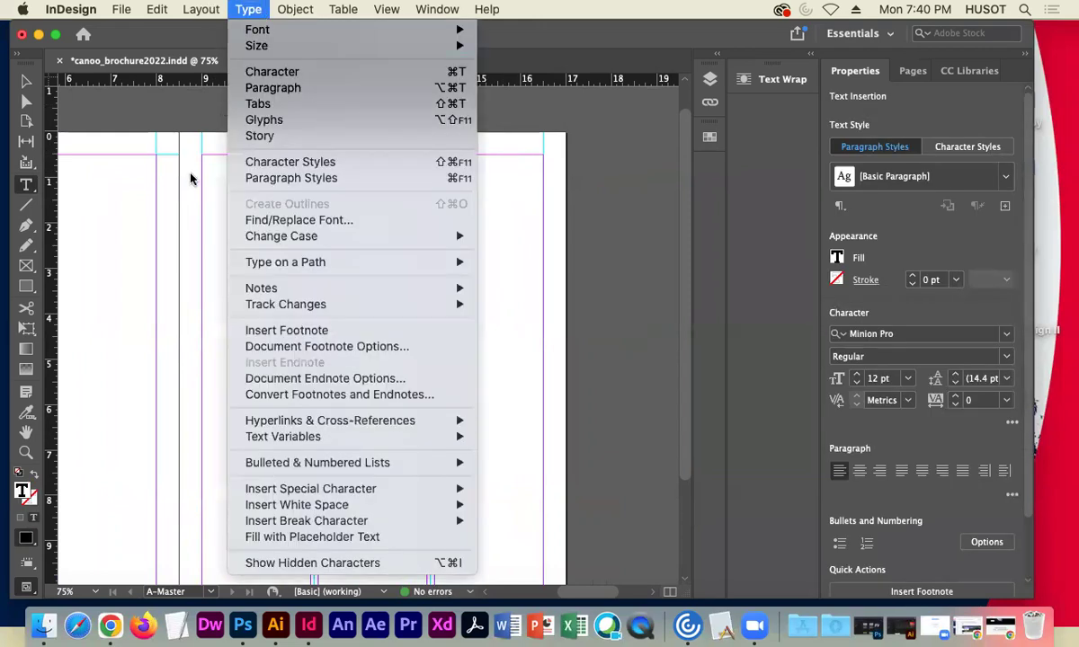
mouse_move(457, 490)
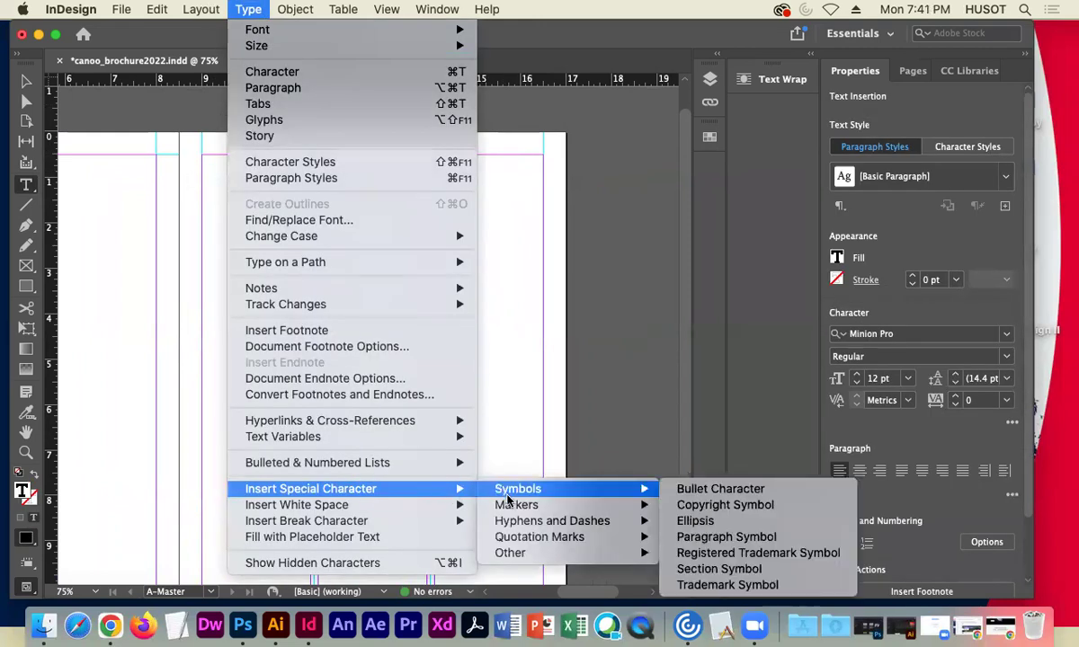
mouse_move(511, 505)
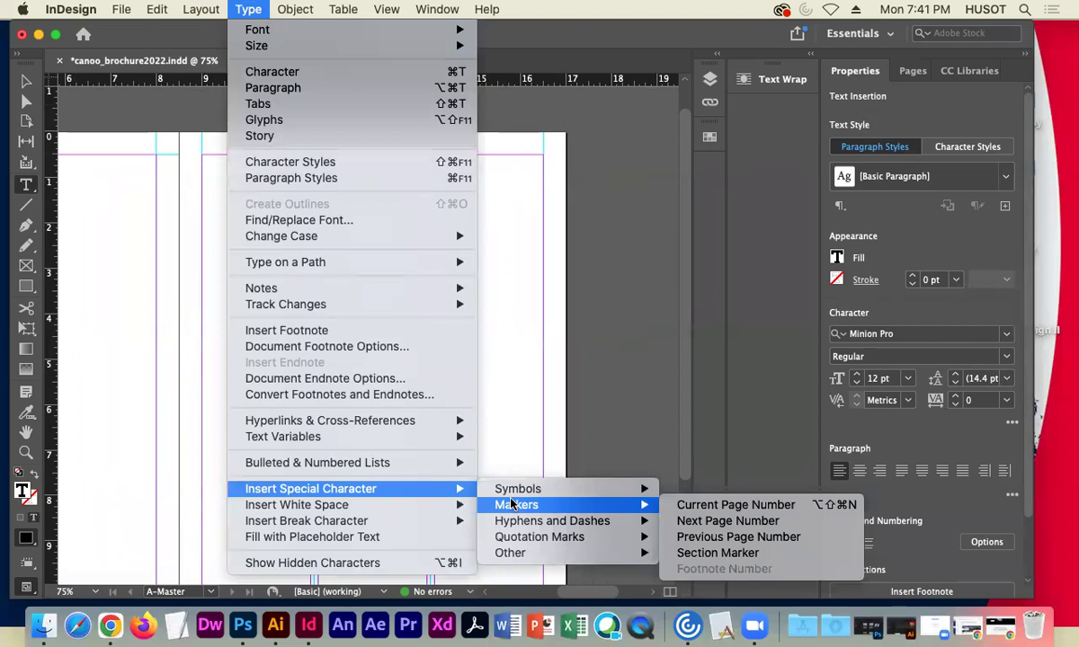
left_click(723, 507)
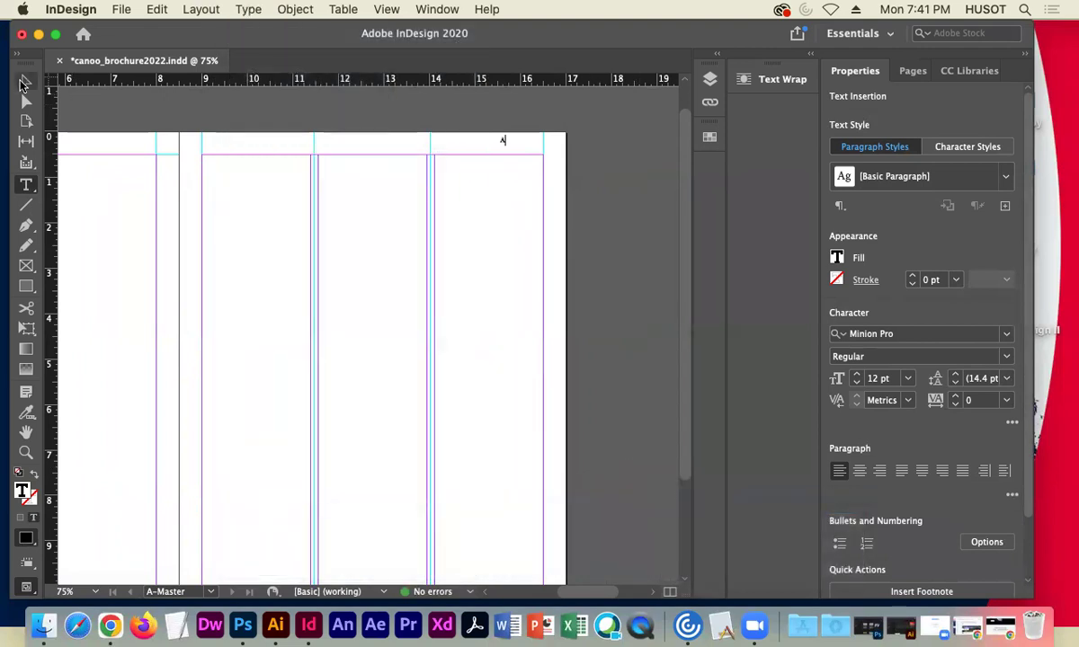
left_click(25, 83)
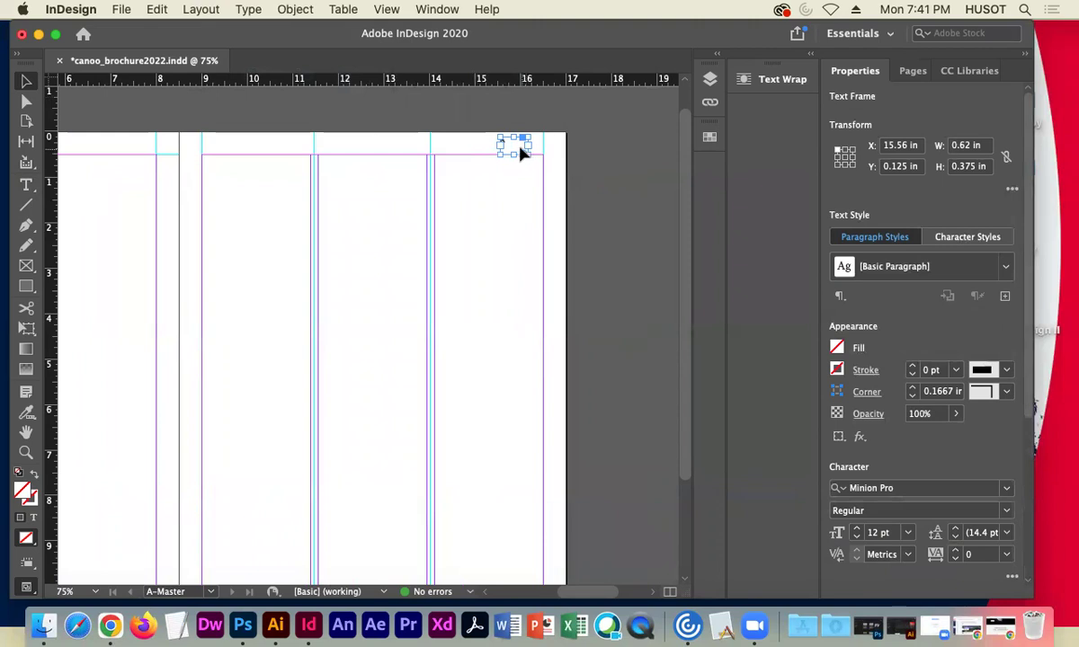
left_click(412, 133)
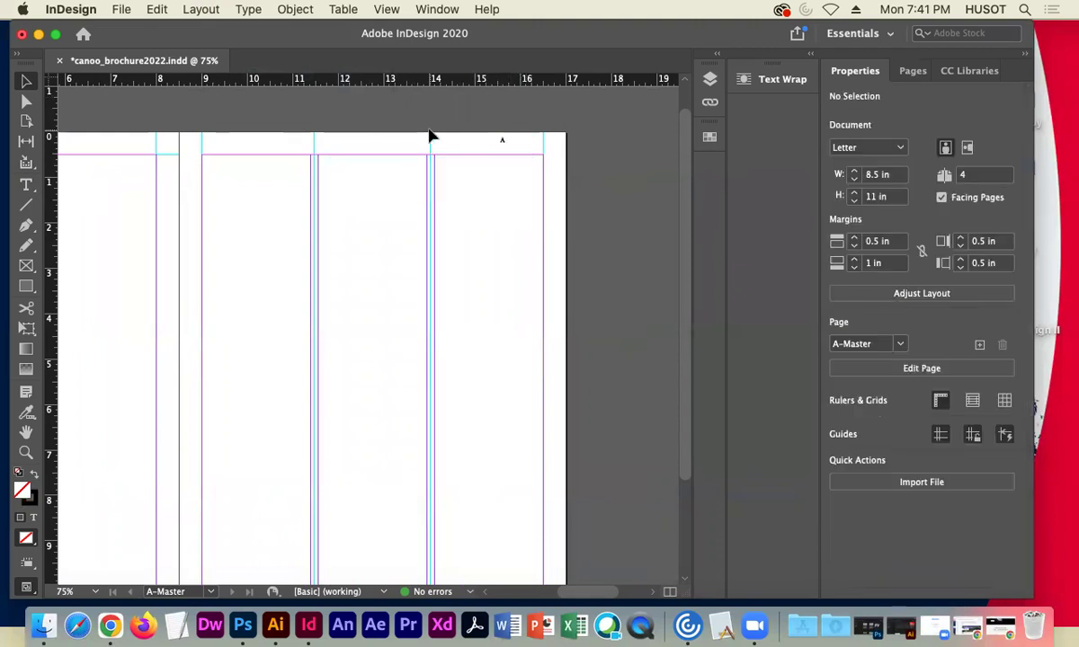
Fit the page number frame into the corner where the top and outer margins meet, 0.375 in wide and 0.22 in high.
key("super+equal")
key("super+equal")
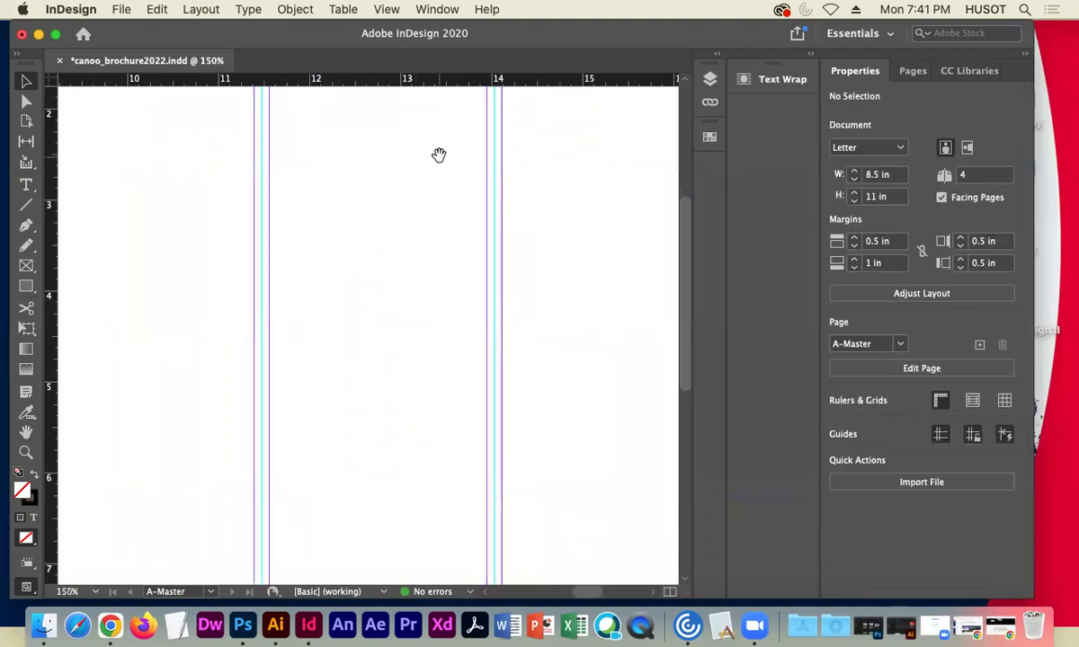
left_click_drag(438, 154, 319, 288)
scroll(319, 288, "up", 3)
scroll(433, 275, "right", 2)
left_click(429, 217)
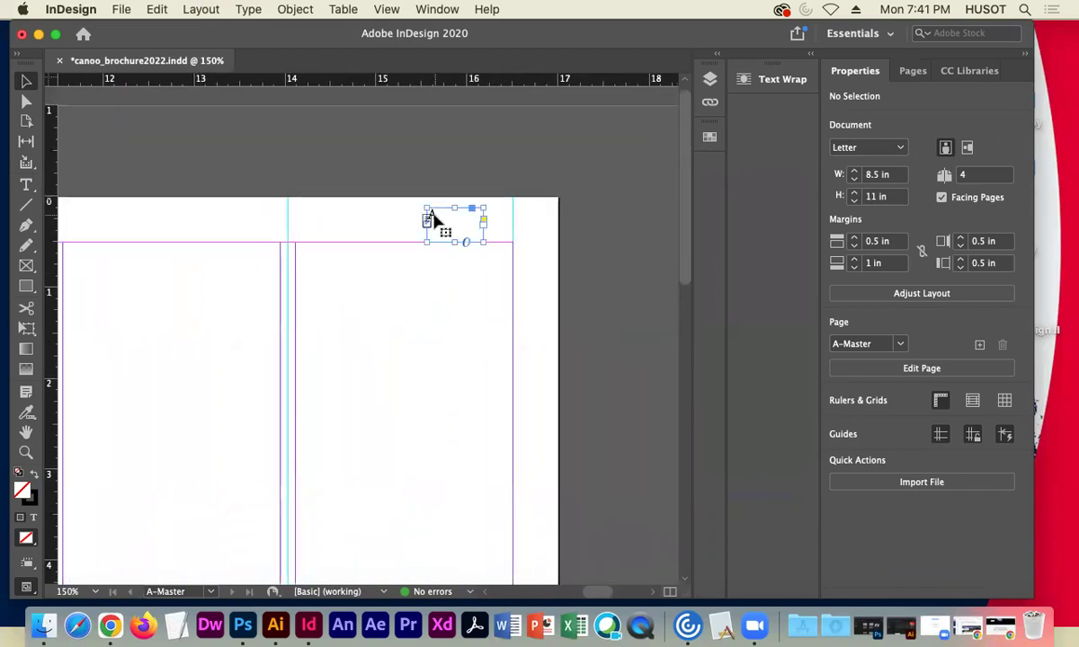
left_click_drag(432, 218, 478, 221)
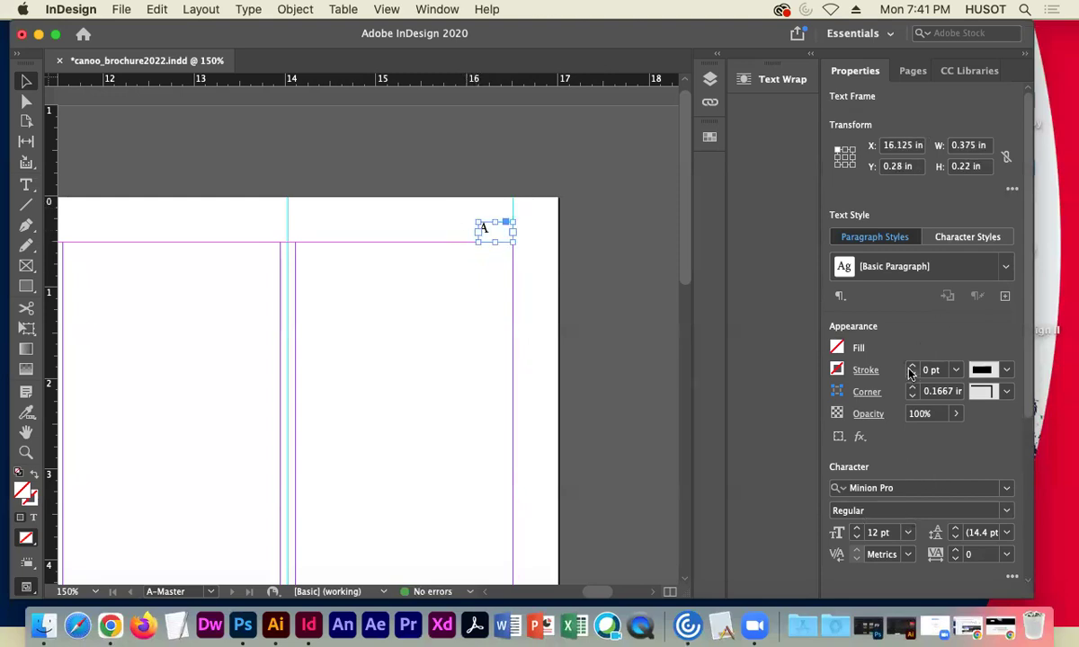
Right-align the page number in its frame and set its font to Avenir.
scroll(954, 415, "down", 5)
left_click(571, 270)
left_click(505, 229)
left_click(1007, 489)
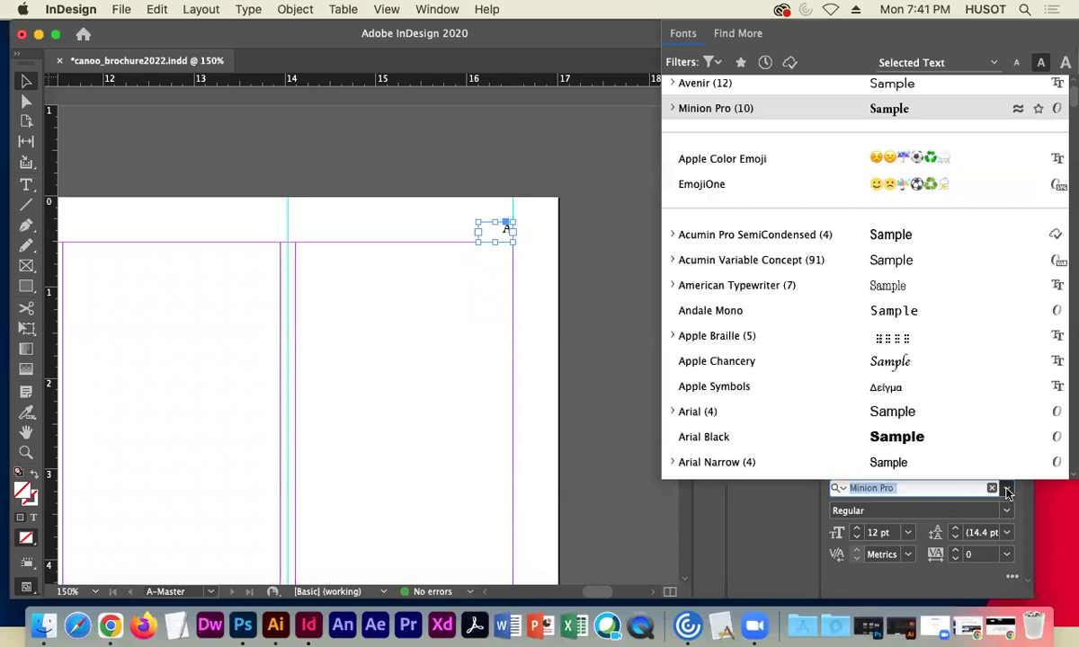
left_click(735, 83)
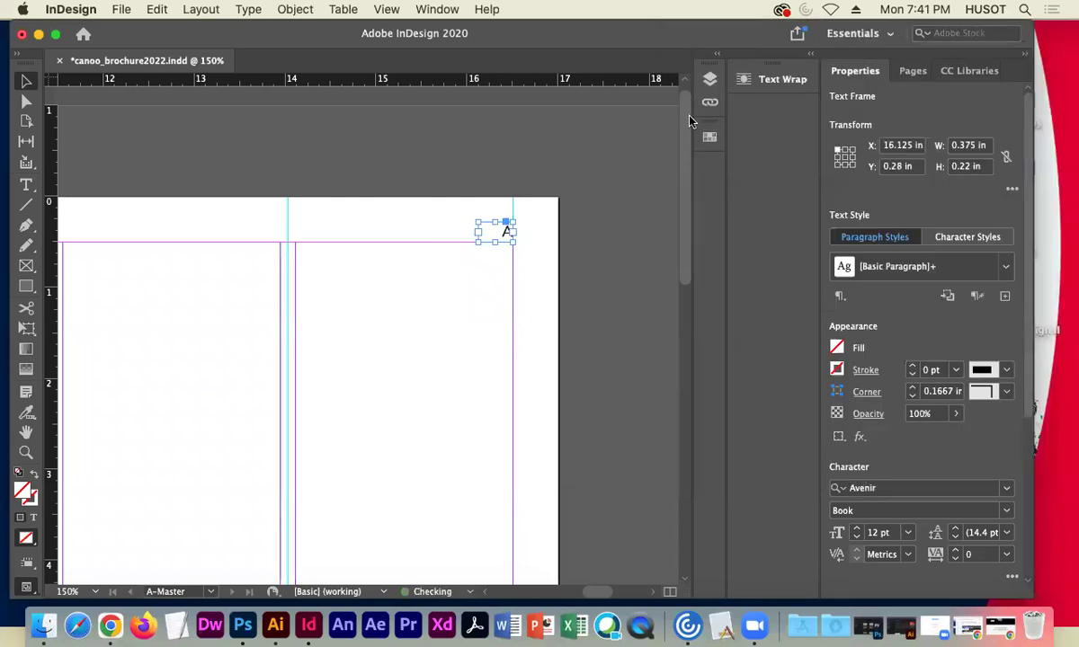
left_click(427, 136)
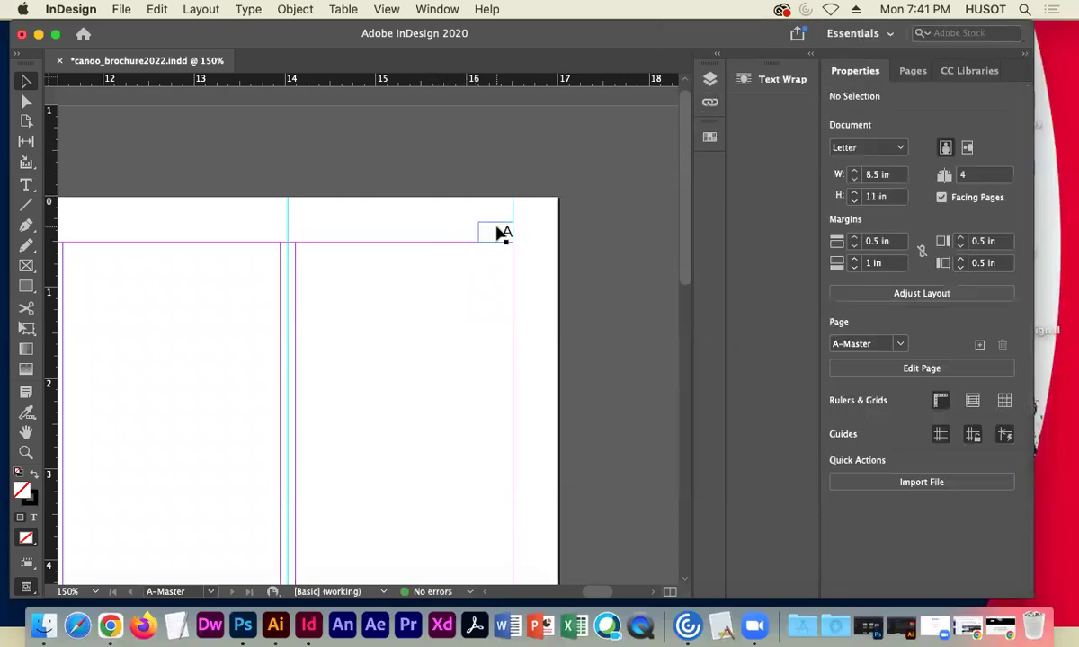
Set the page number's font style to Black.
key("super+minus")
key("super+minus")
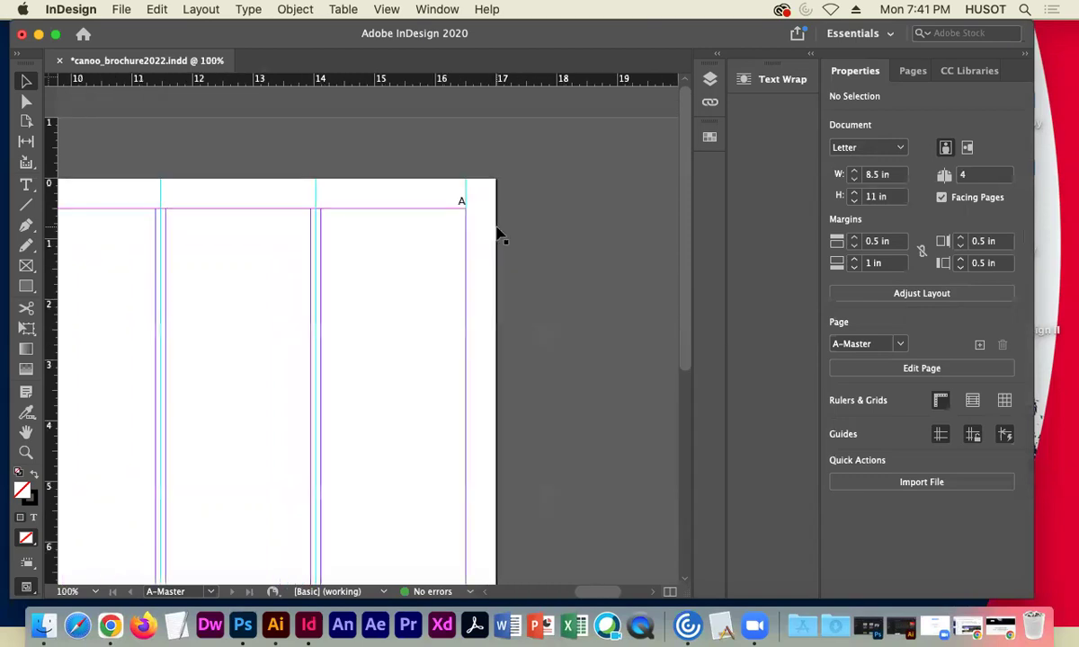
scroll(499, 234, "down", 5)
scroll(498, 234, "left", 10)
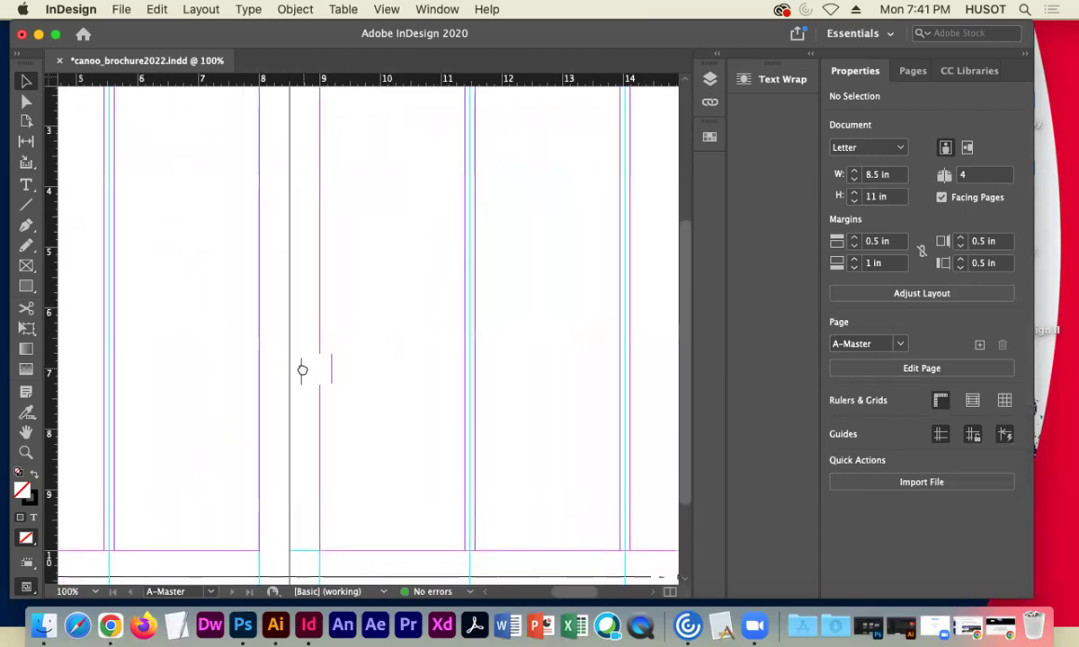
scroll(336, 359, "down", 1)
scroll(336, 360, "left", 2)
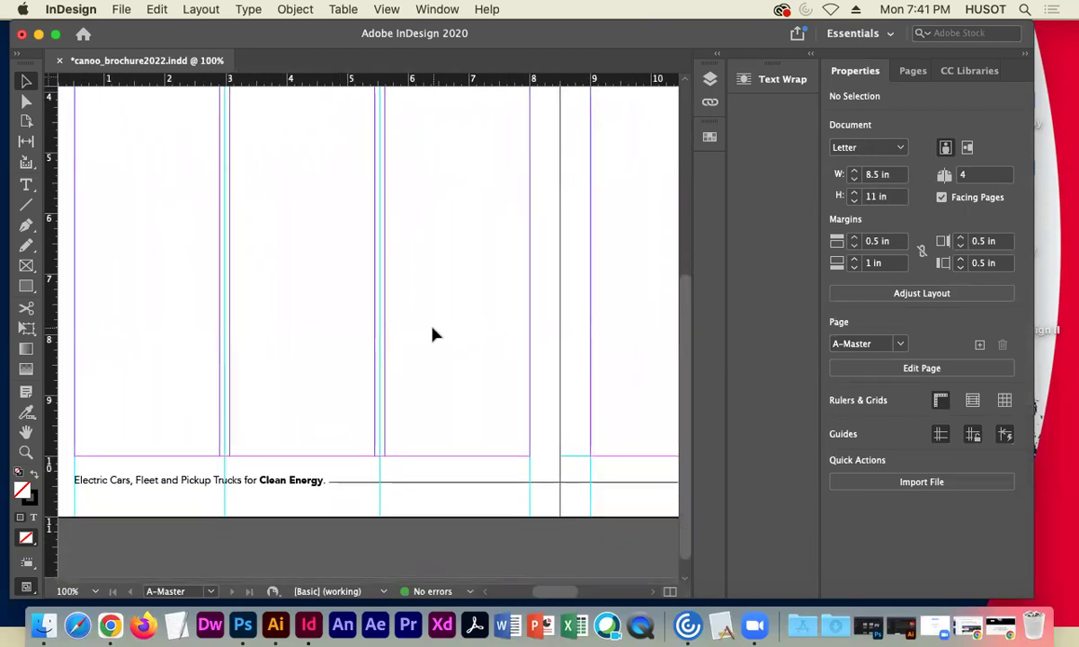
scroll(581, 281, "up", 4)
scroll(581, 282, "right", 7)
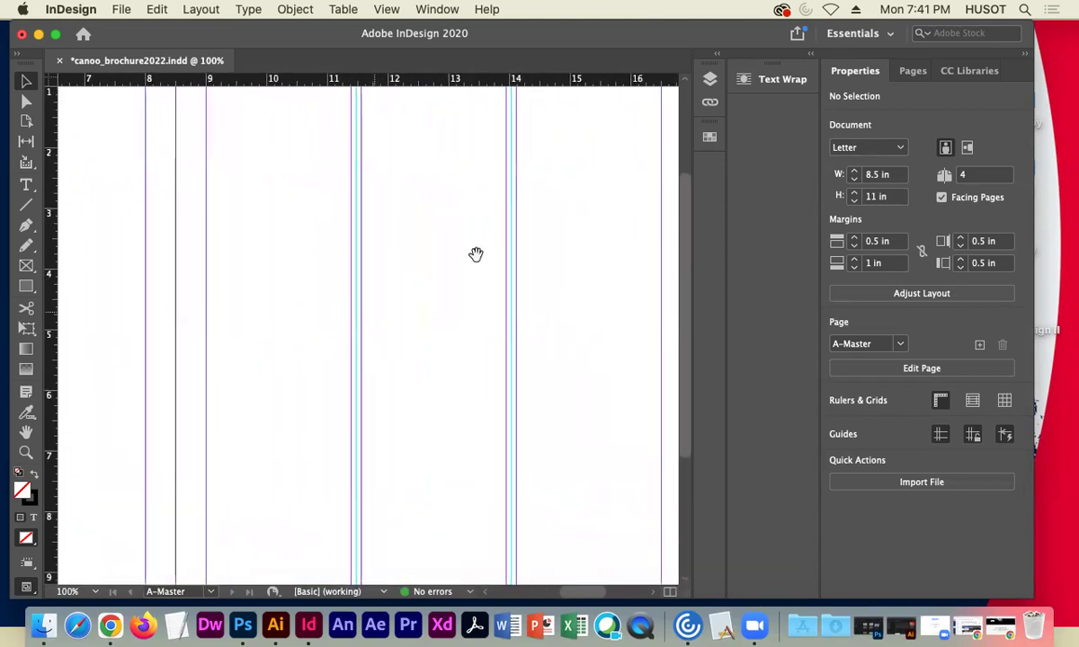
scroll(475, 255, "up", 4)
scroll(476, 255, "right", 3)
left_click(510, 206)
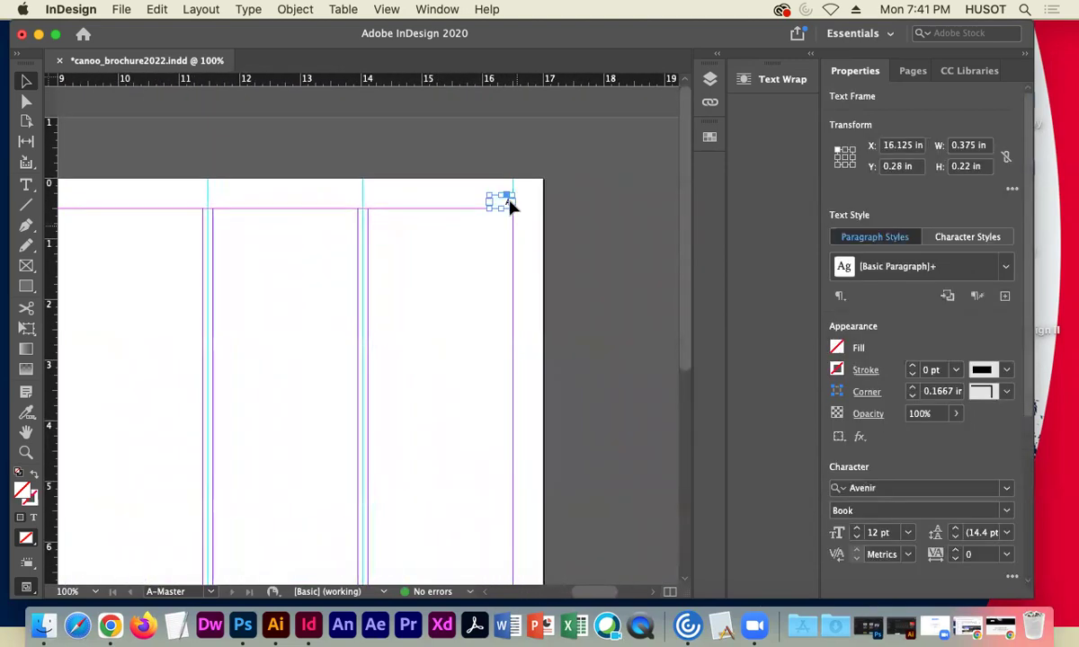
left_click(899, 510)
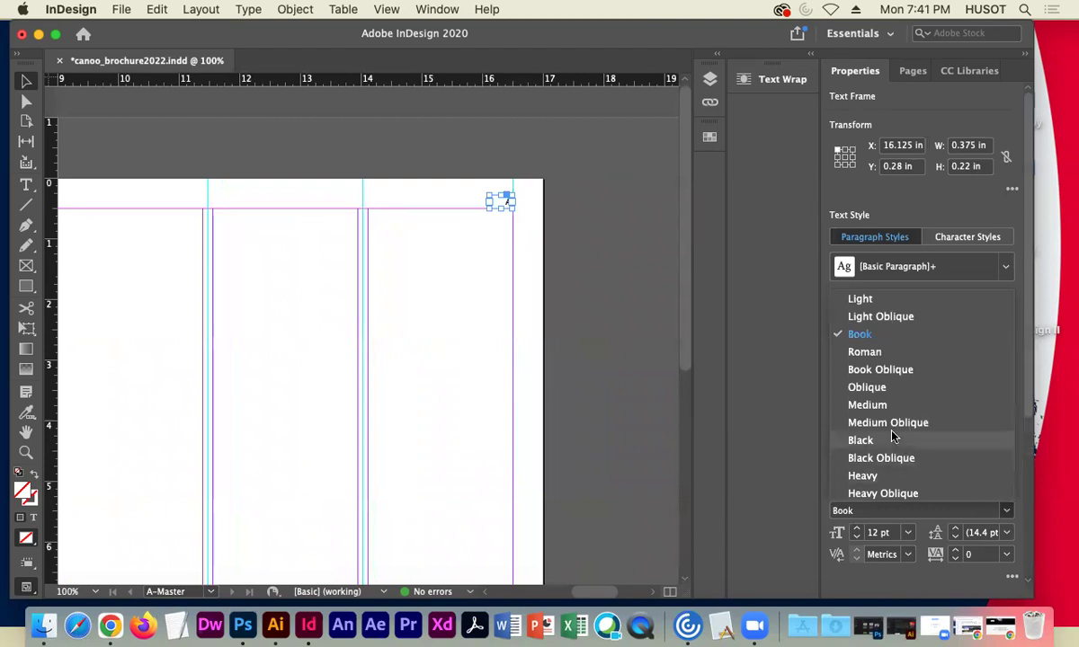
left_click(896, 440)
left_click(611, 323)
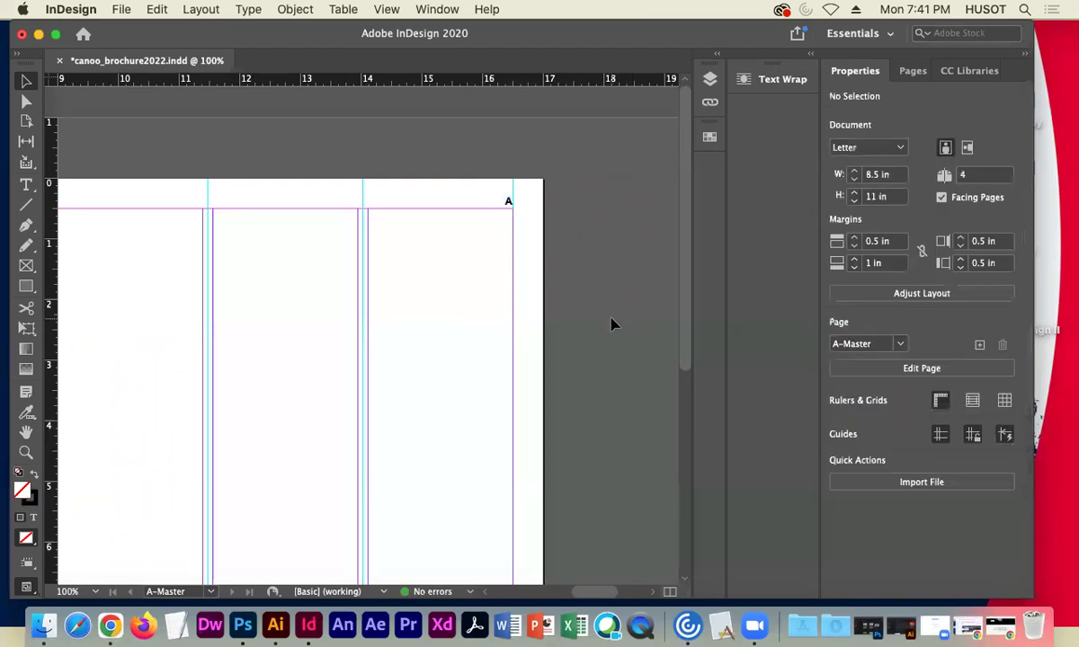
Draw a thin black-filled rectangle about 15.6 in wide in the top margin, from the left page's outer margin to the page number.
left_click(910, 72)
double_click(992, 119)
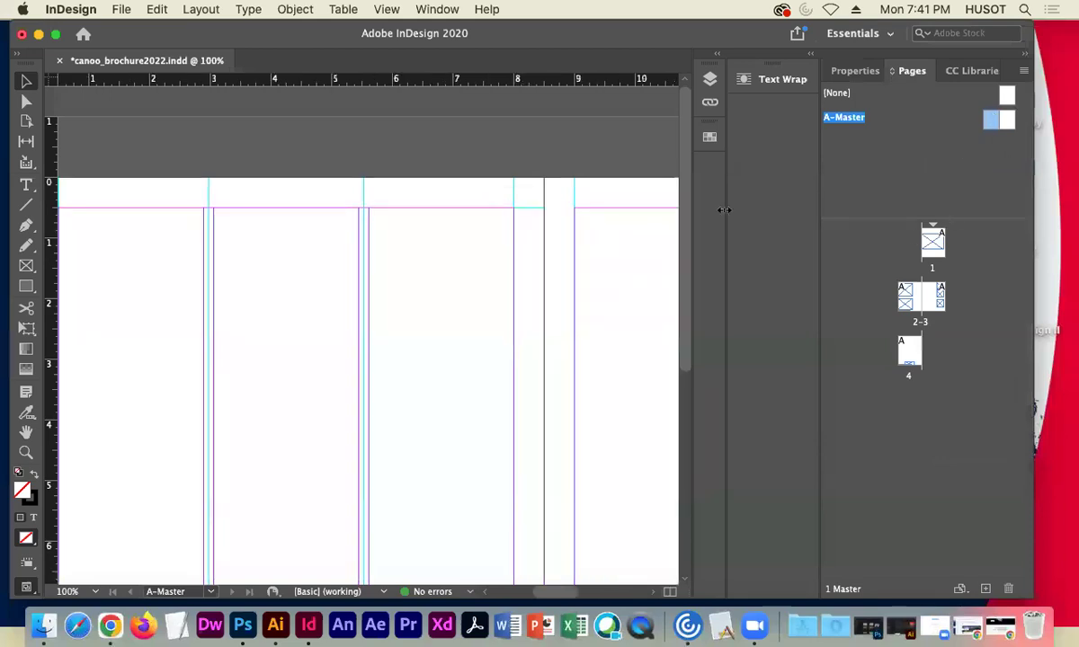
key("super+minus")
key("super+minus")
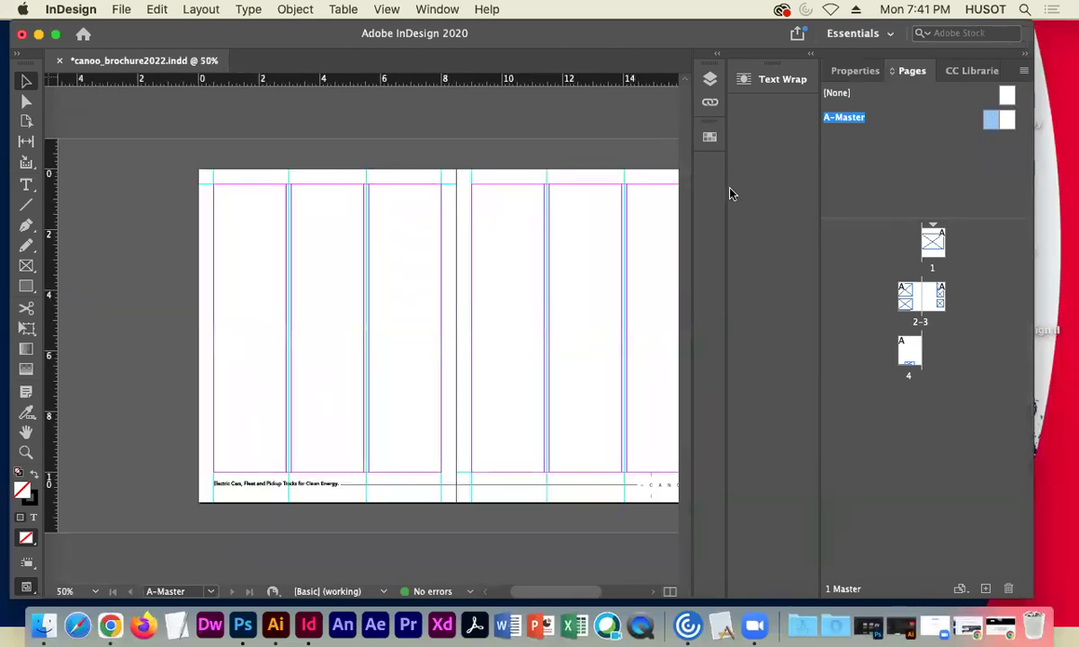
scroll(538, 240, "right", 3)
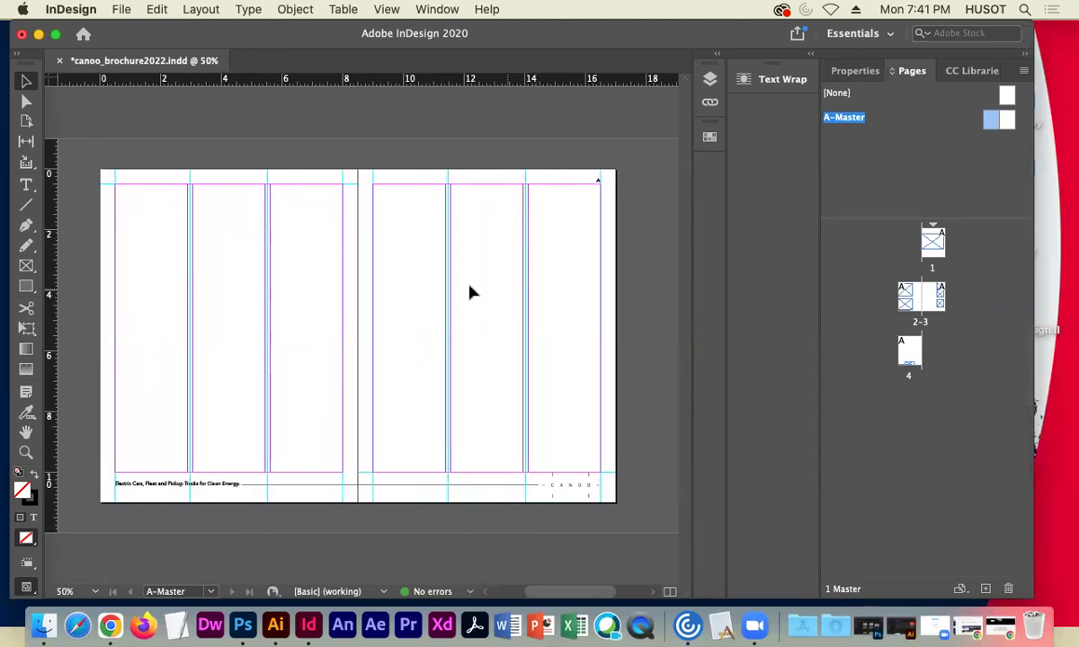
left_click(26, 285)
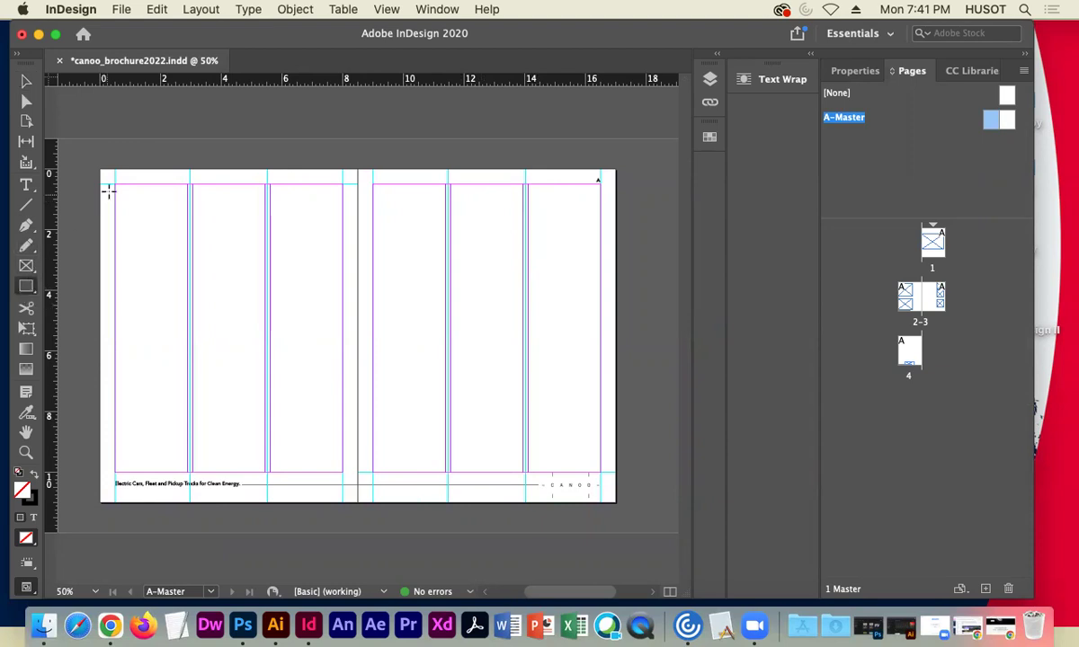
left_click_drag(115, 178, 593, 185)
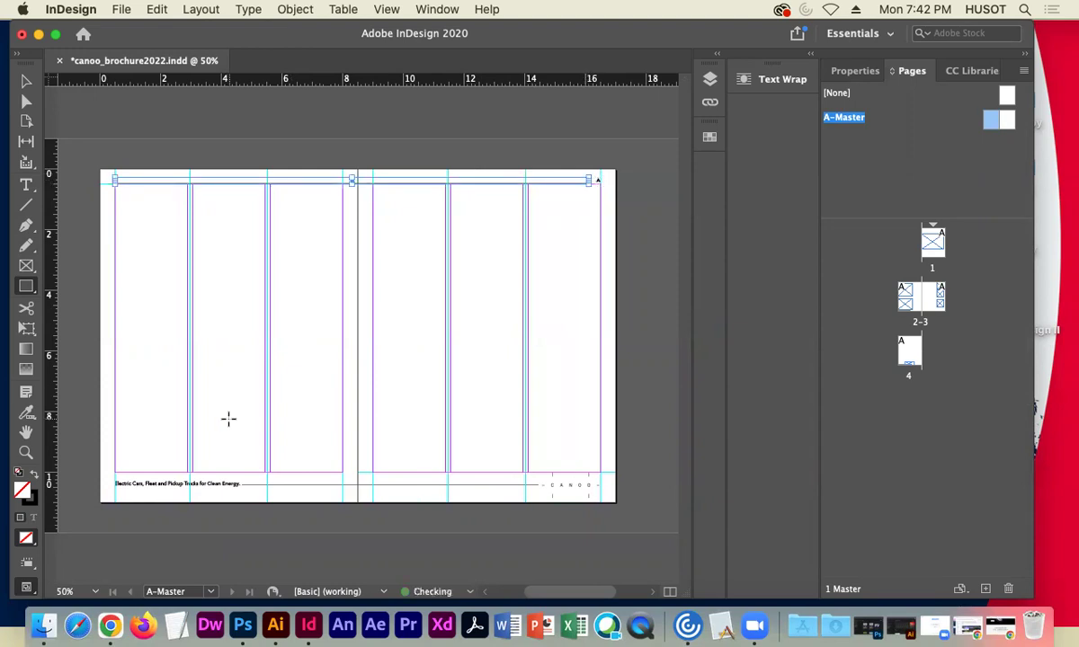
left_click(33, 475)
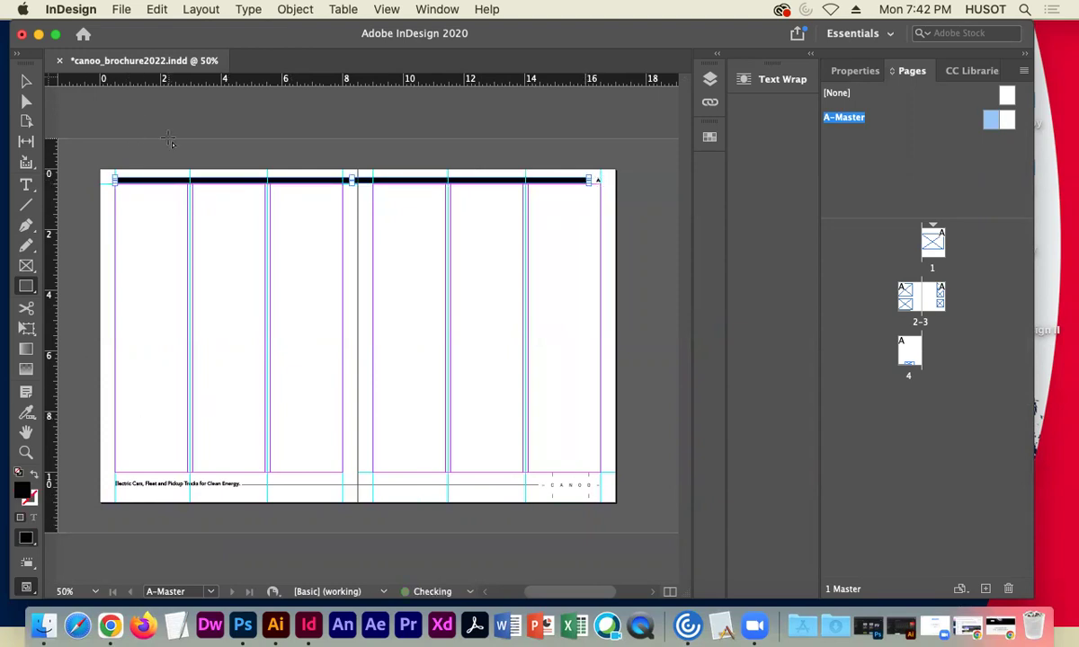
Make the black header bar thinner by raising its bottom edge above the top margin line.
key("super+minus")
key("super+equal")
key("super+equal")
key("super+equal")
key("super+equal")
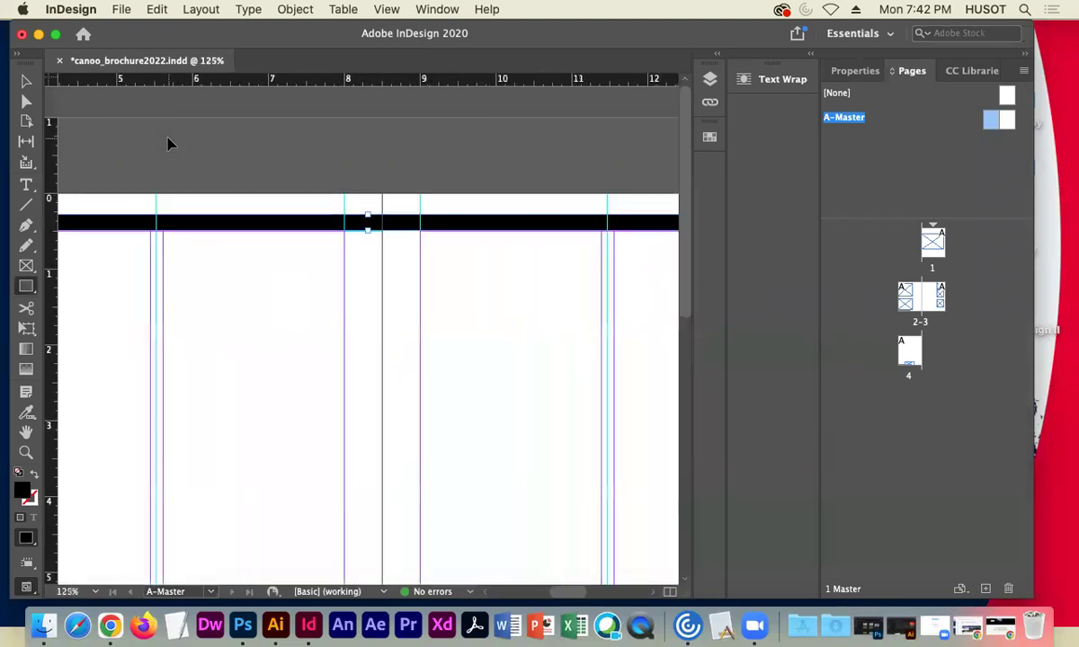
scroll(167, 136, "left", 10)
scroll(167, 135, "down", 3)
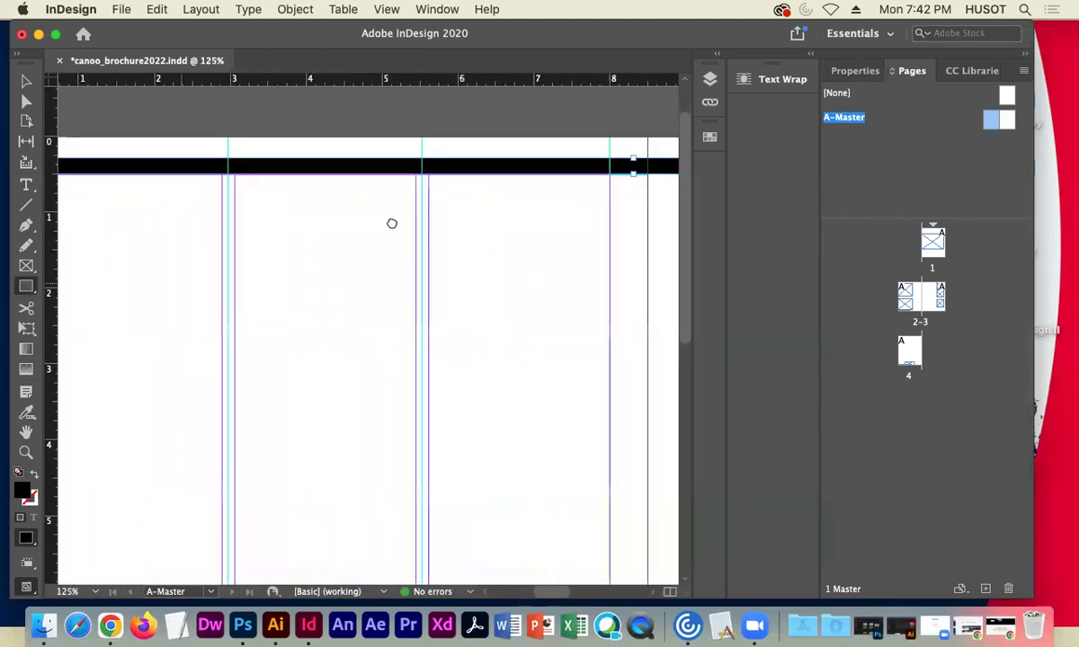
left_click(25, 80)
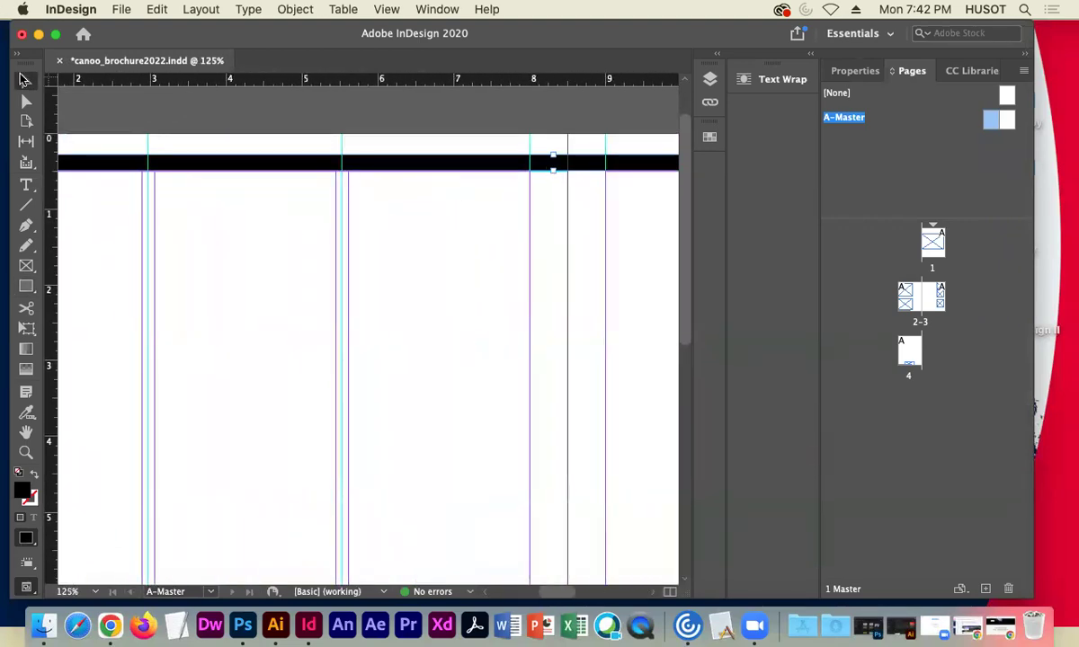
left_click_drag(551, 170, 554, 164)
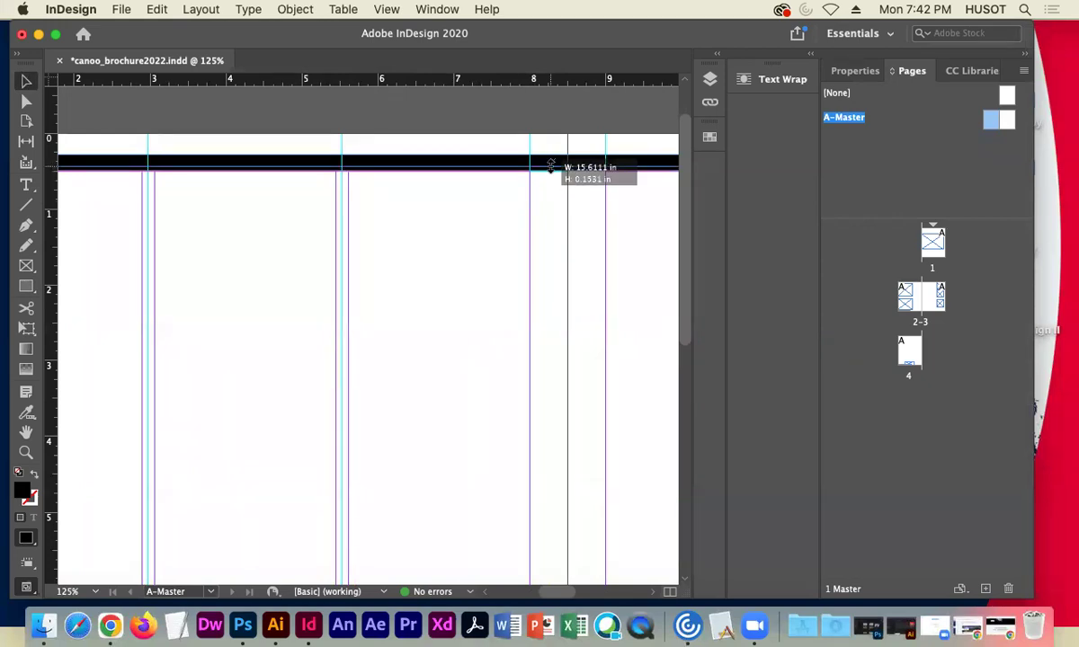
Extend the outer end of the black header bar to just short of the page number.
left_click_drag(590, 238, 410, 249)
scroll(410, 249, "right", 15)
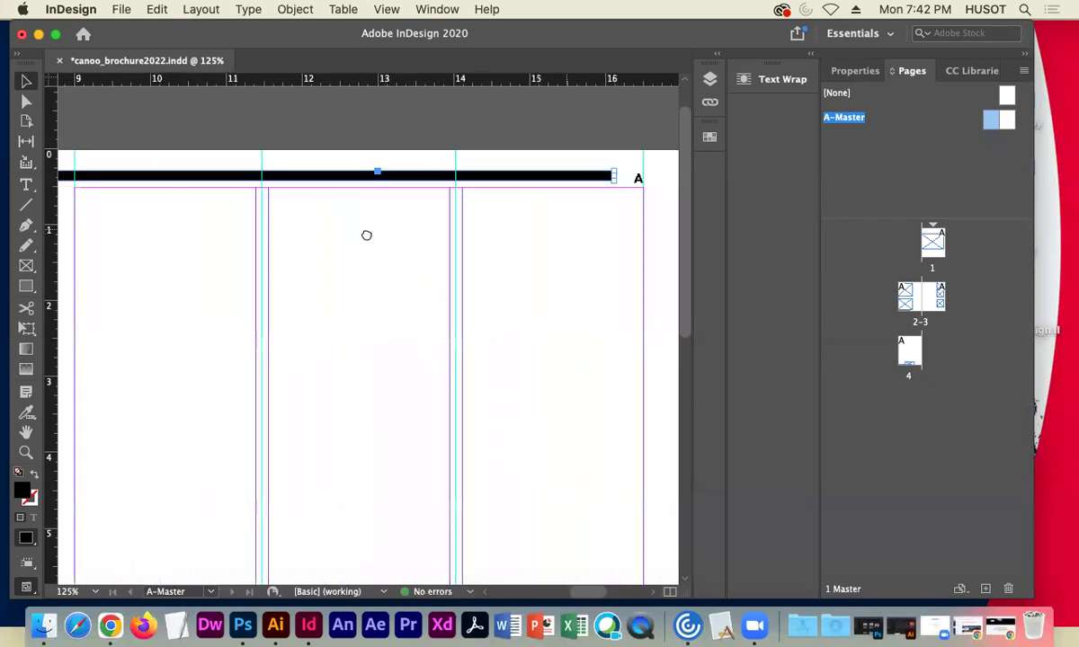
left_click(593, 184)
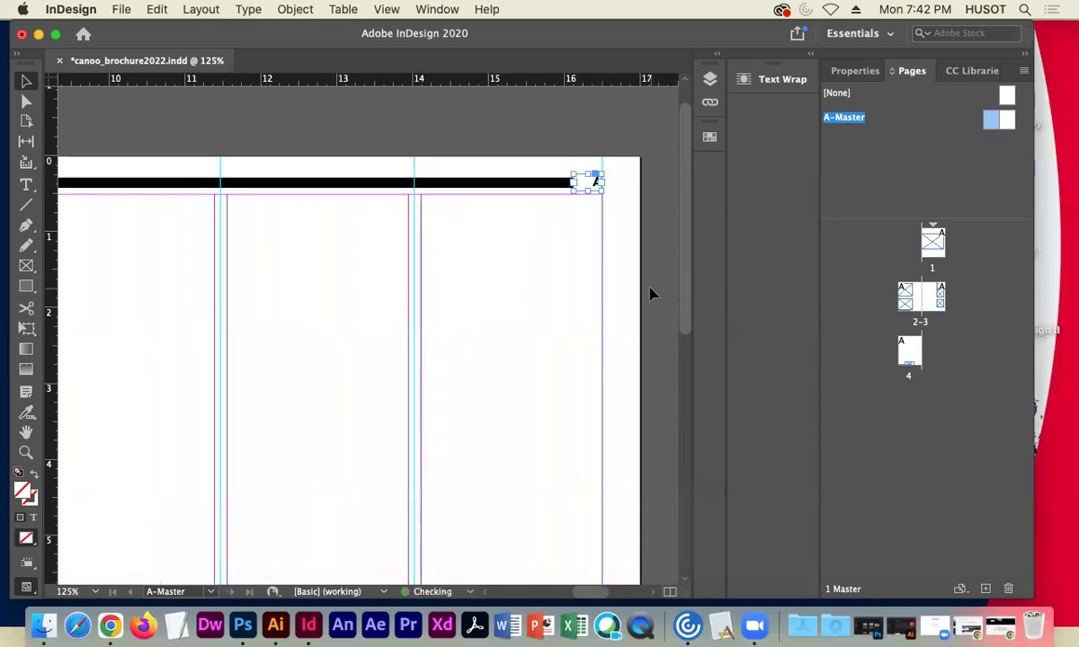
left_click(559, 184)
left_click_drag(574, 183, 588, 185)
left_click(663, 207)
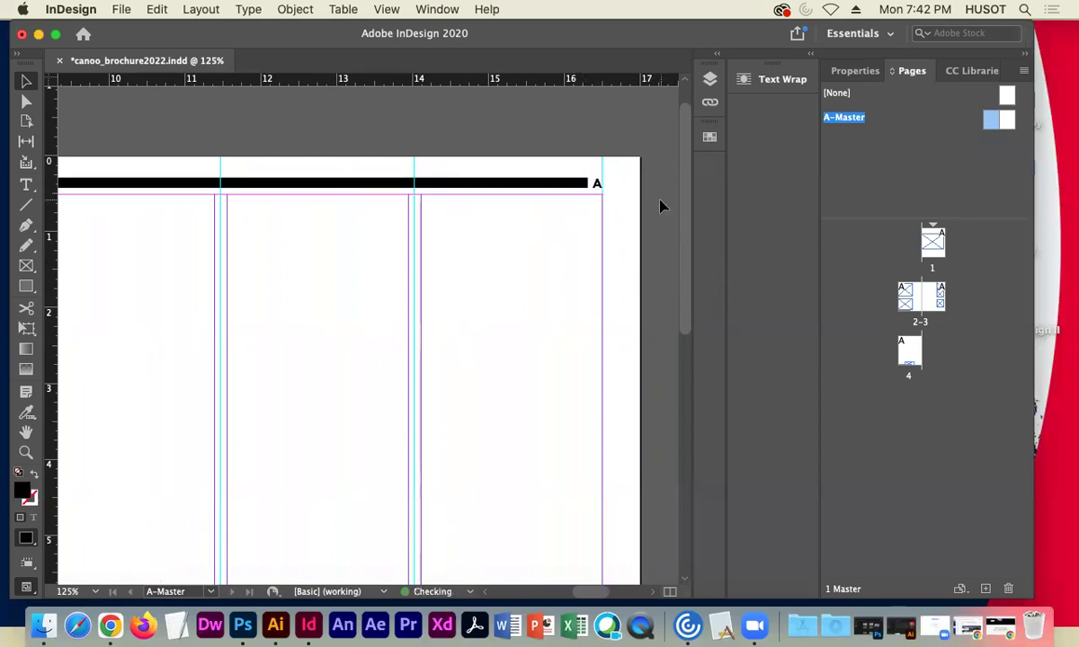
Slant the header bar's end beside the page number by nudging its upper corner outward with the Direct Selection tool.
left_click(26, 100)
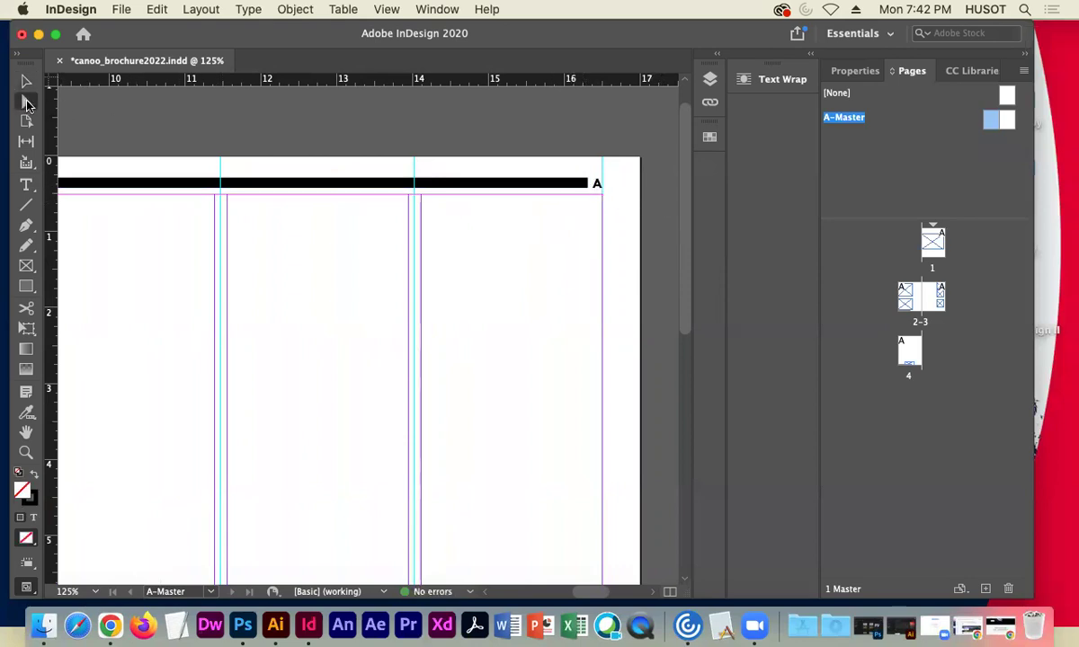
left_click(593, 184)
key("Right")
key("Right")
key("Right")
key("Right")
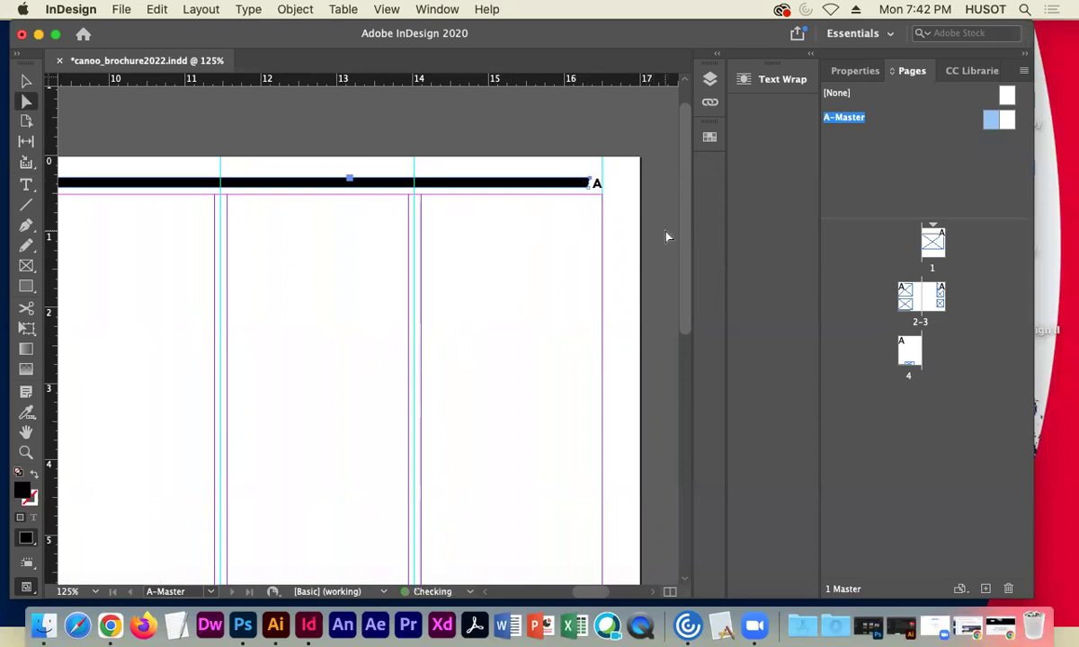
left_click(656, 235)
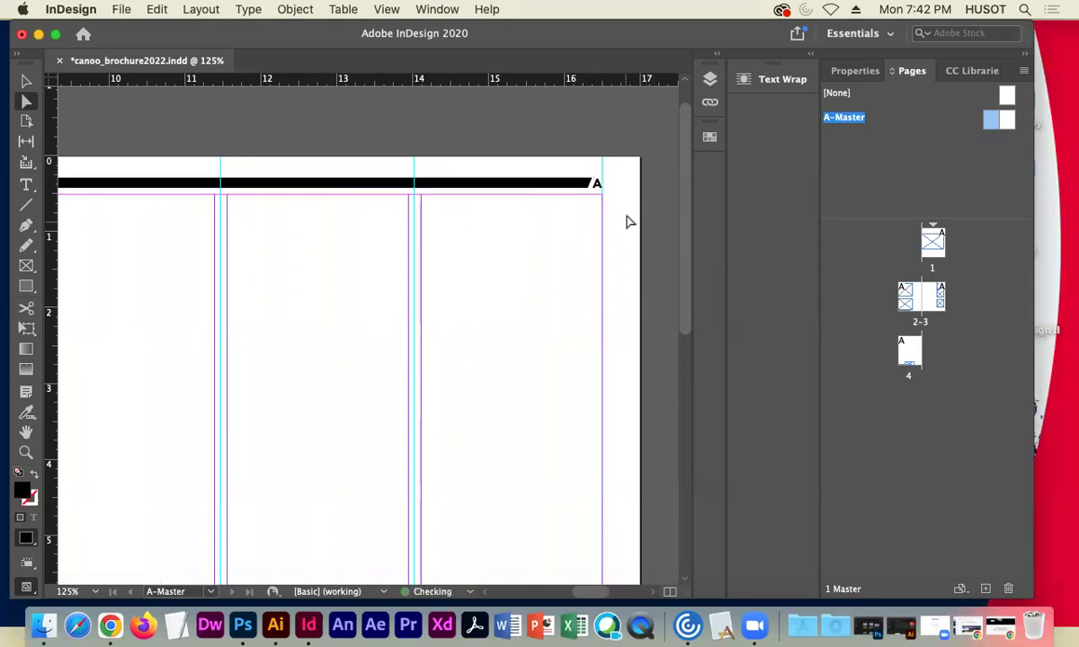
Examine the whole master spread with its header bar, and how its items appear on page 1.
left_click(569, 189)
left_click(613, 208)
key("super+minus")
key("super+minus")
key("super+minus")
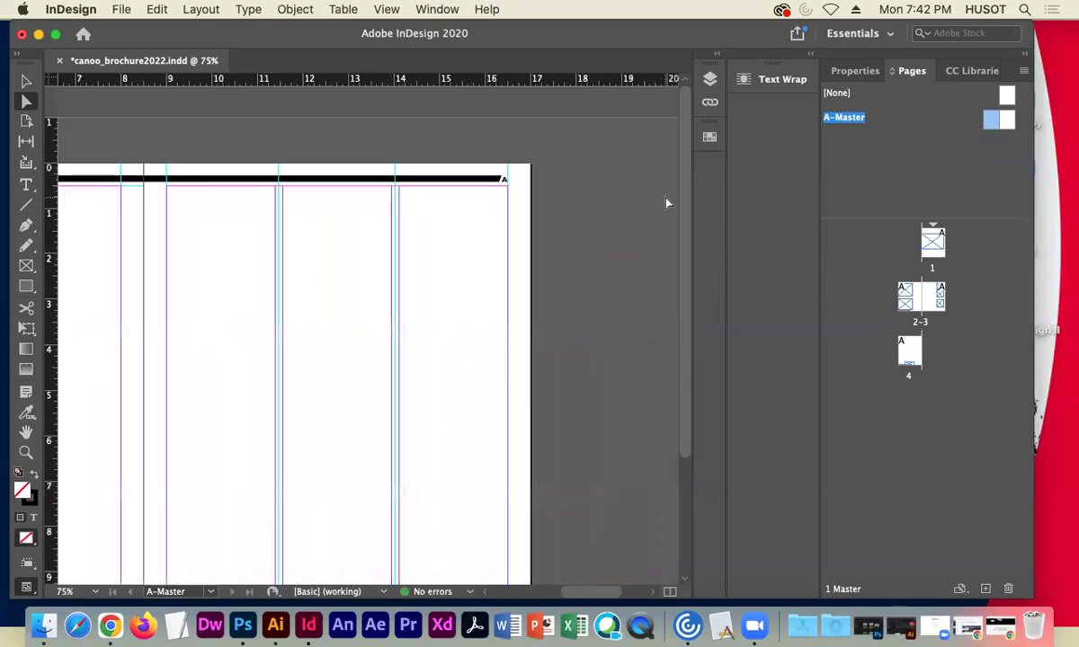
scroll(395, 195, "left", 3)
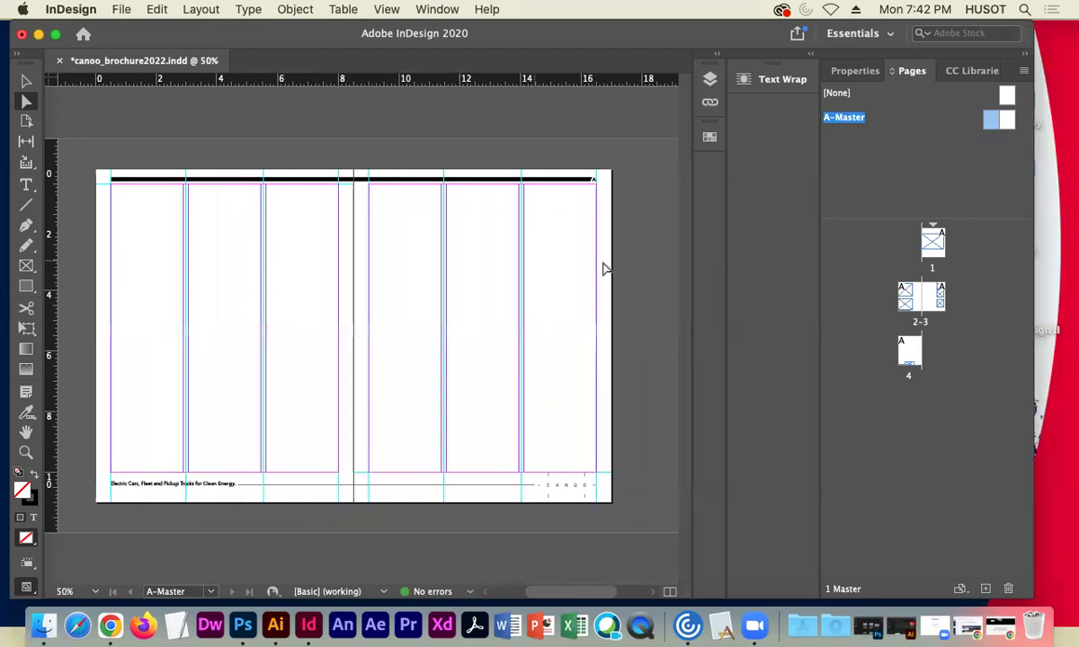
double_click(933, 243)
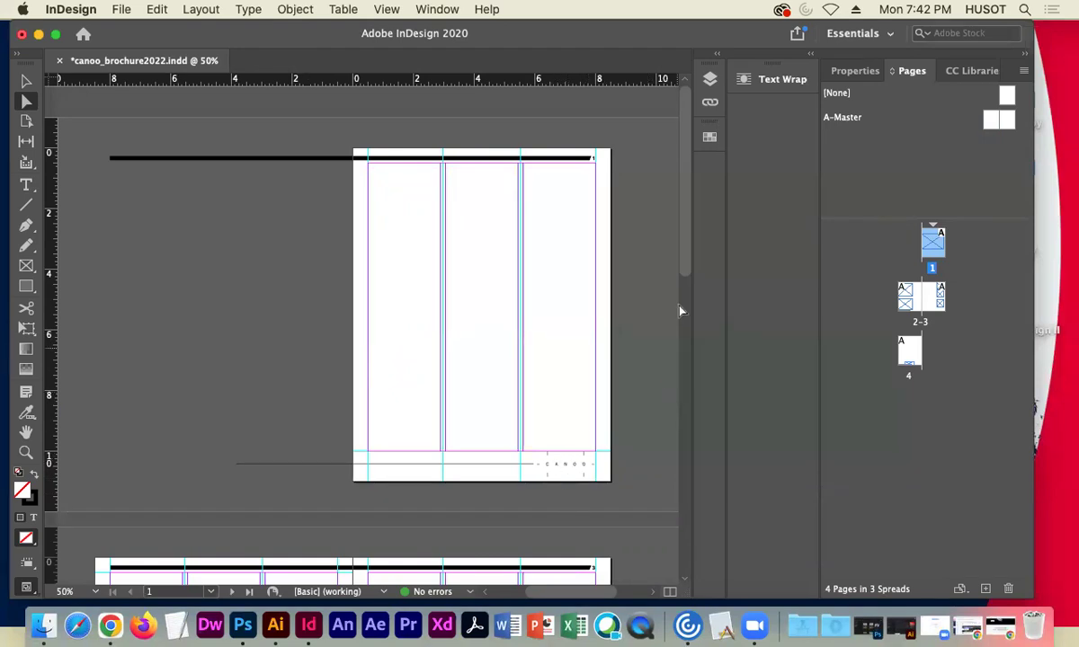
mouse_move(685, 243)
left_mouse_down()
mouse_move(701, 555)
mouse_move(701, 459)
mouse_move(678, 401)
mouse_move(677, 532)
mouse_move(683, 232)
left_mouse_up()
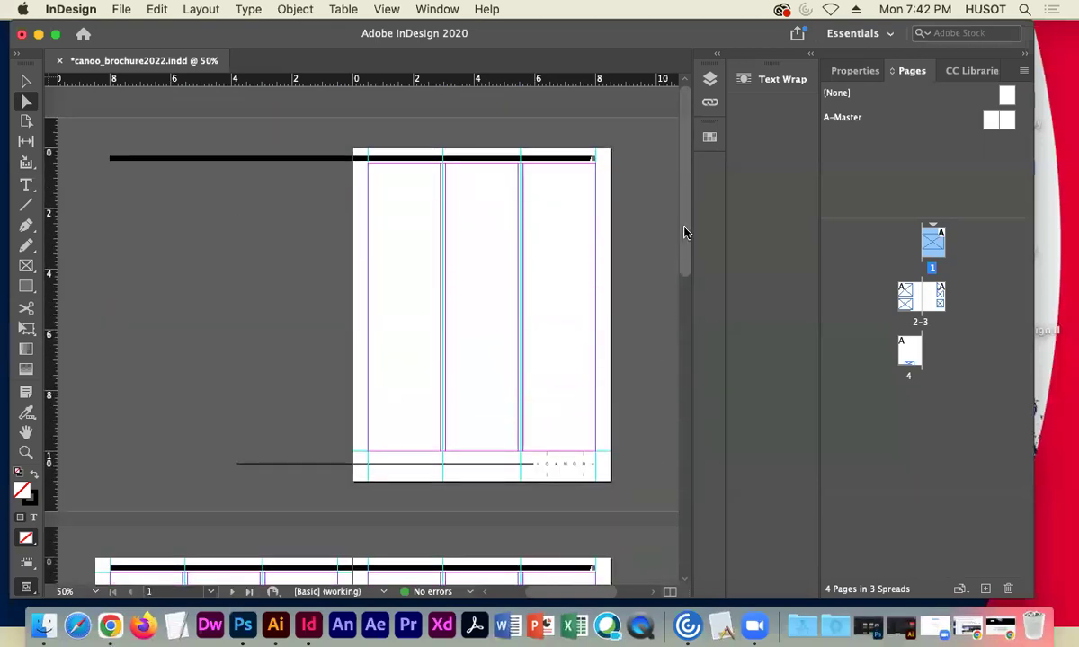
Place the canoodesignext JPEG van photo into the large empty image frame on page 1.
left_click(23, 81)
left_click(440, 305)
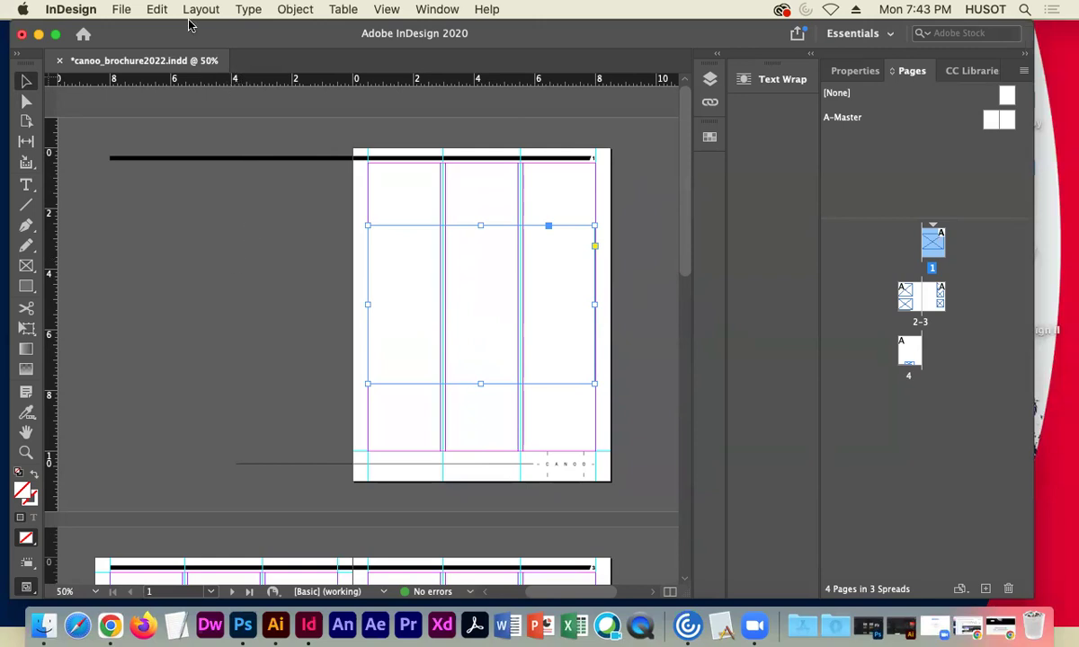
left_click(121, 9)
left_click(141, 226)
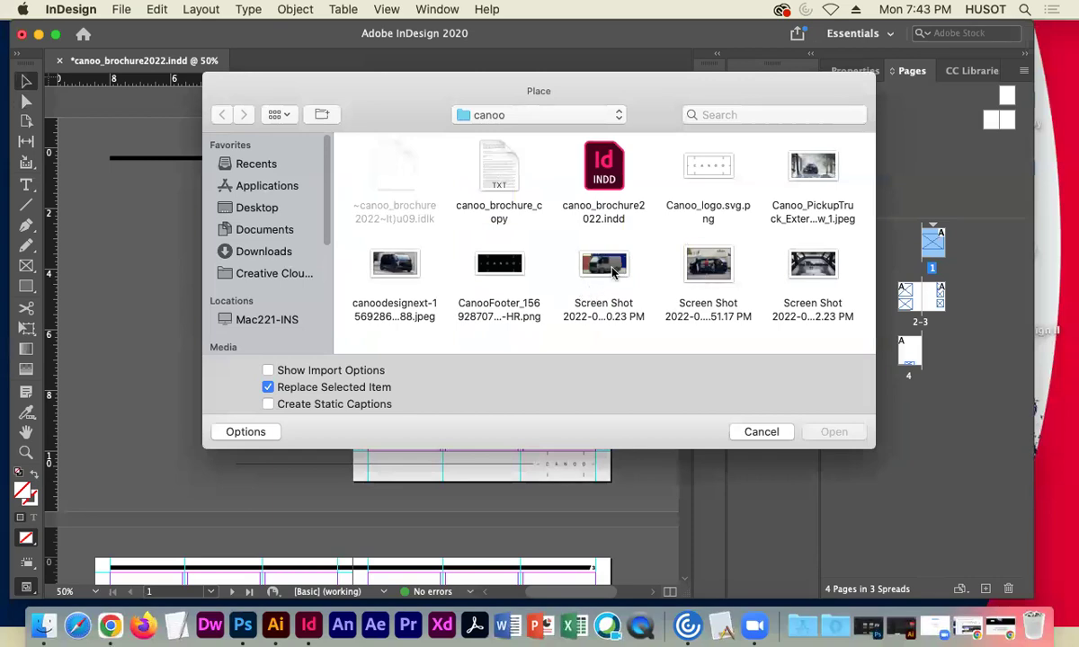
left_click(397, 270)
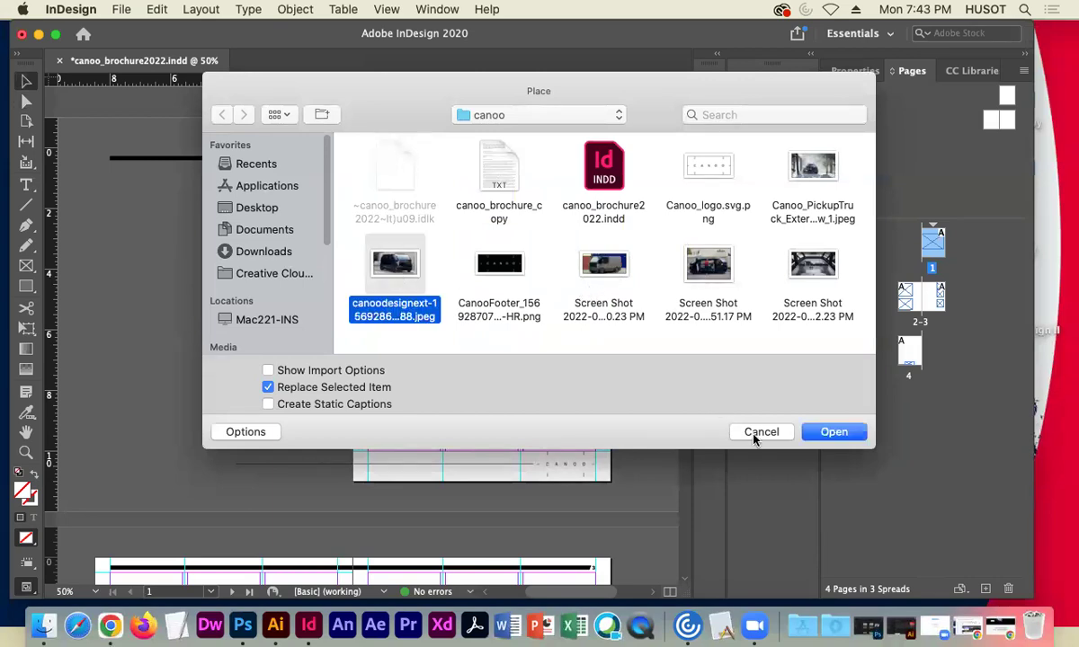
left_click(832, 432)
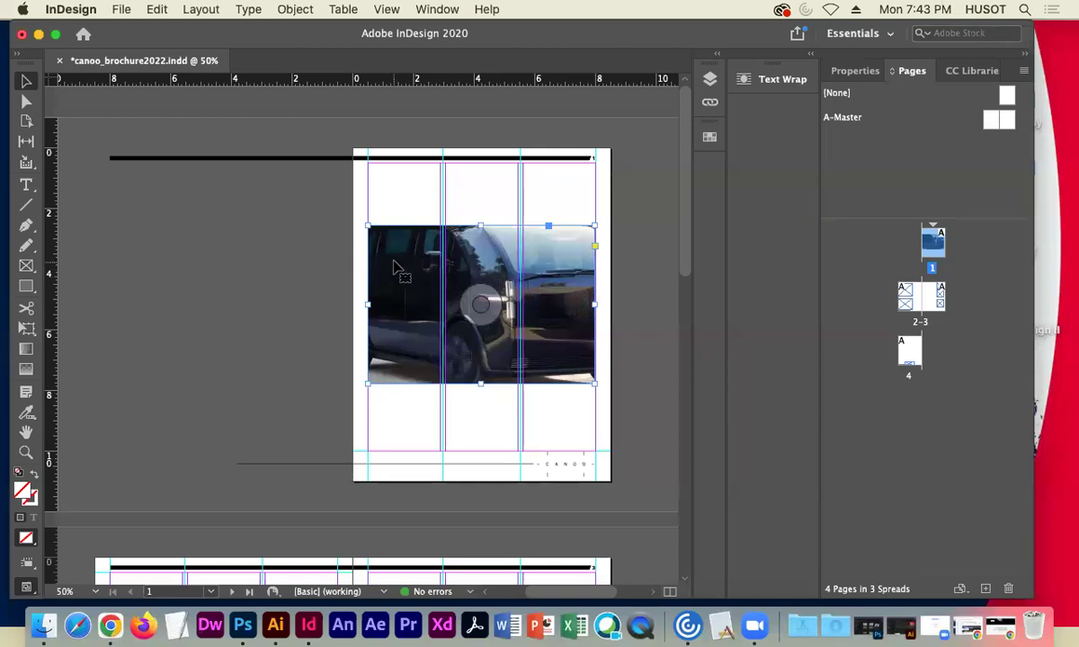
Scale the van photo down within its frame on page 1 so the whole vehicle shows.
double_click(400, 279)
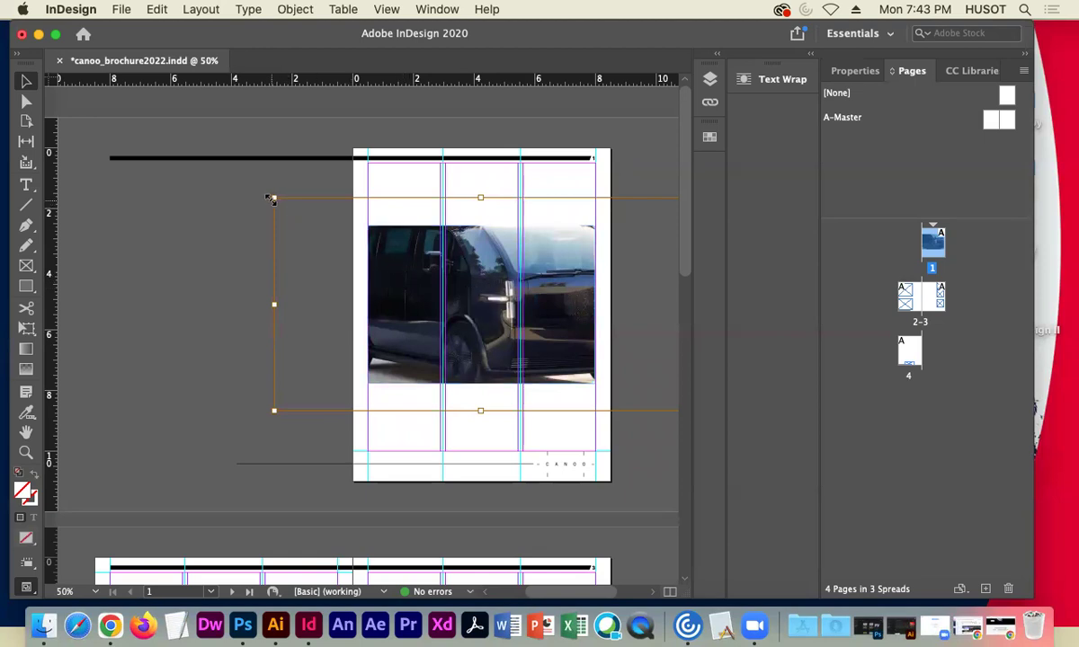
left_click_drag(273, 199, 326, 229)
left_click(234, 224)
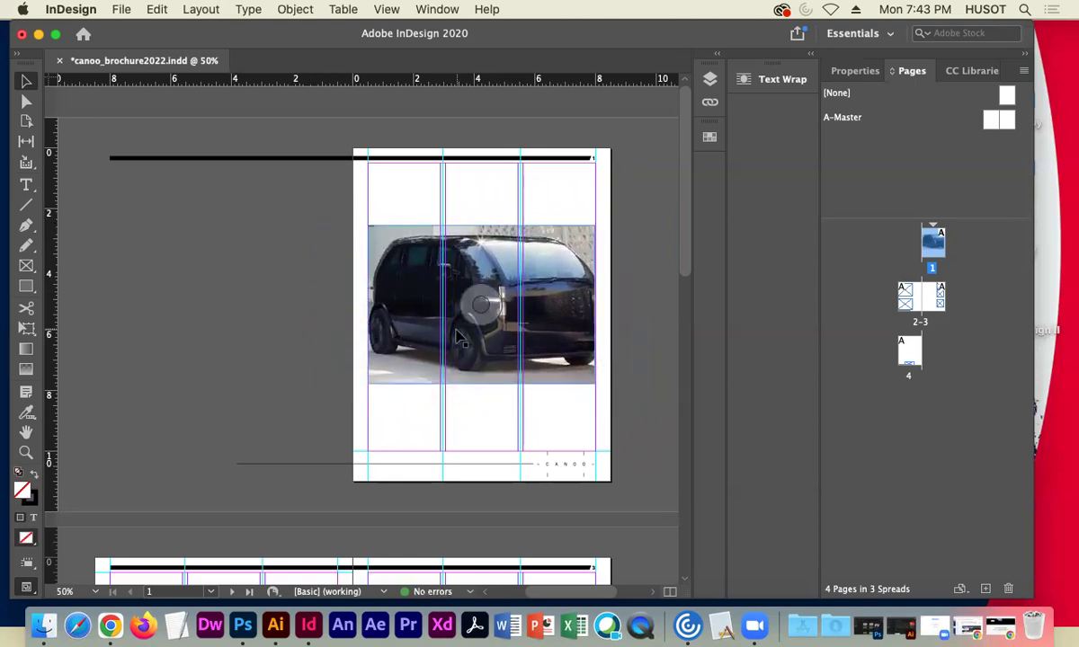
Widen the van photo's frame beyond the margins to both side edges of page 1.
left_click(364, 316)
left_click_drag(367, 305, 352, 305)
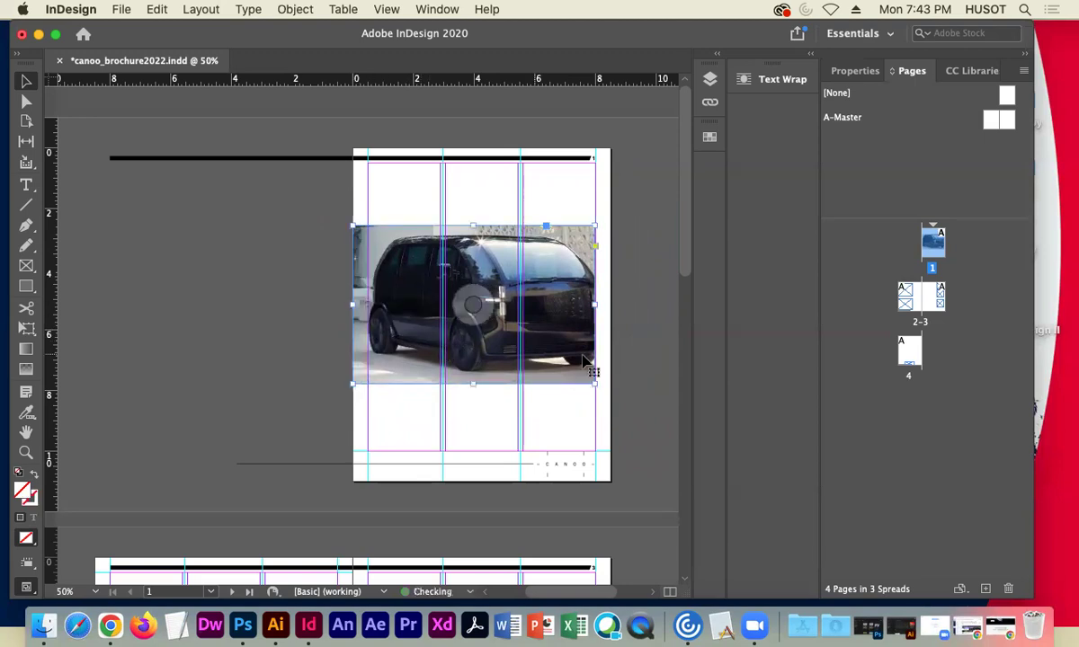
left_click_drag(593, 305, 611, 305)
left_click(167, 292)
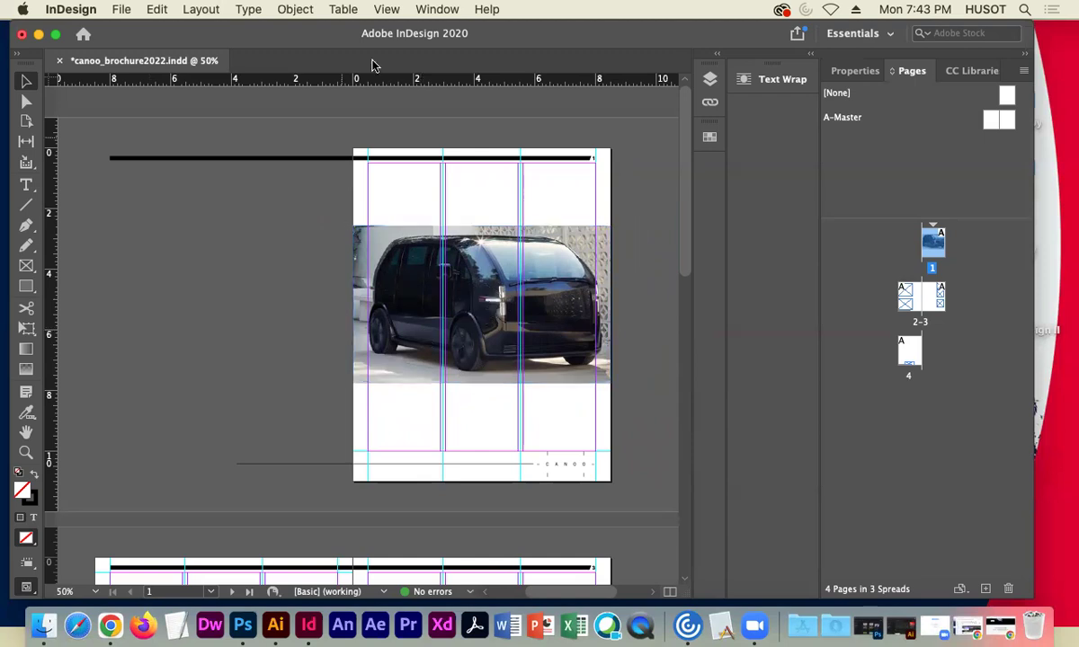
Inspect the van photo and its cropping on page 1 at 100% magnification.
left_click(401, 11)
mouse_move(489, 272)
left_click(245, 259)
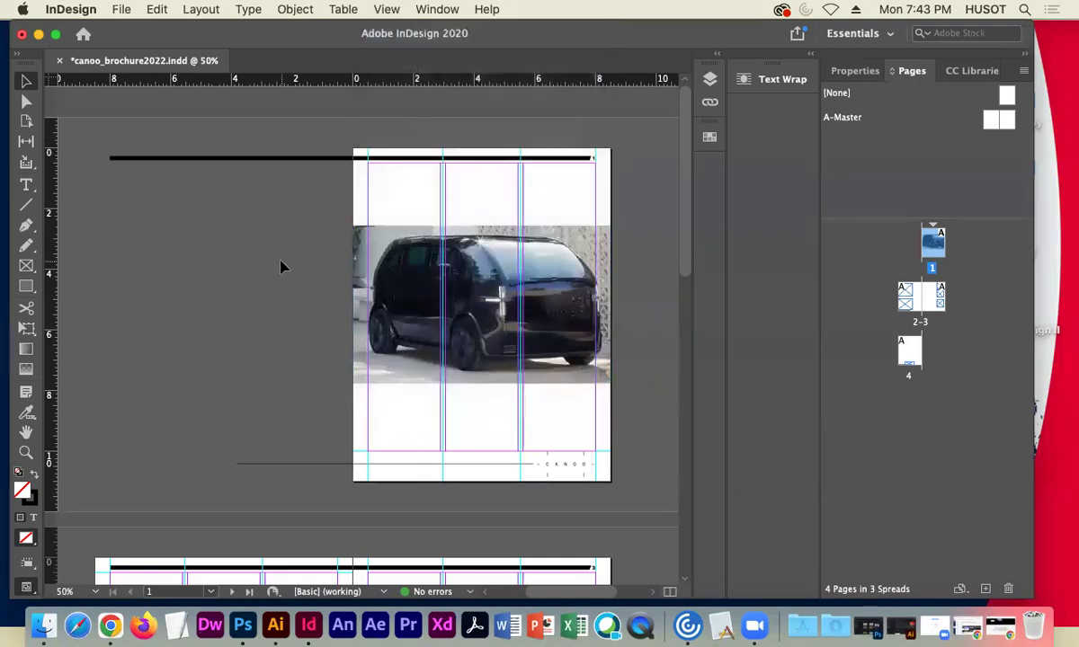
key("super+1")
scroll(280, 266, "right", 5)
scroll(280, 266, "down", 2)
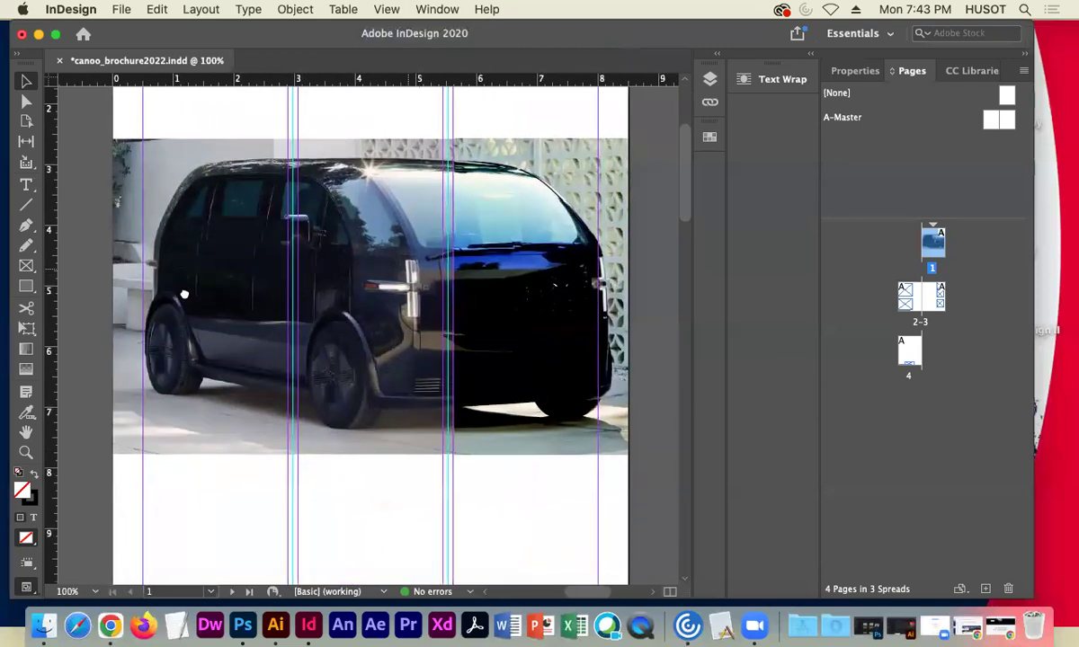
scroll(313, 266, "up", 3)
scroll(314, 266, "left", 1)
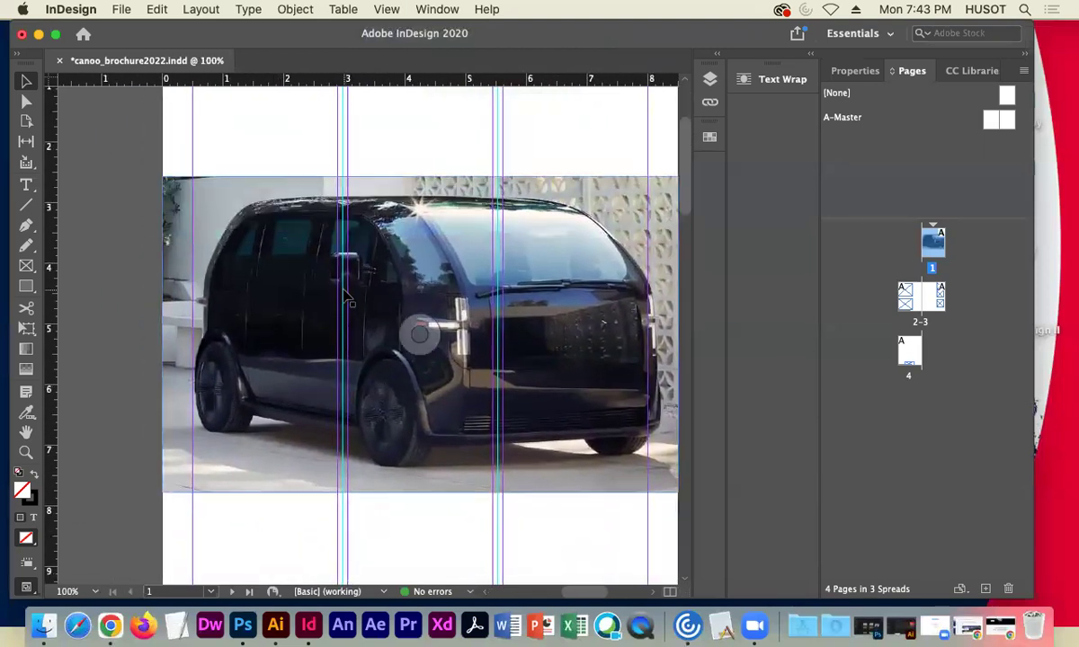
key("super+5")
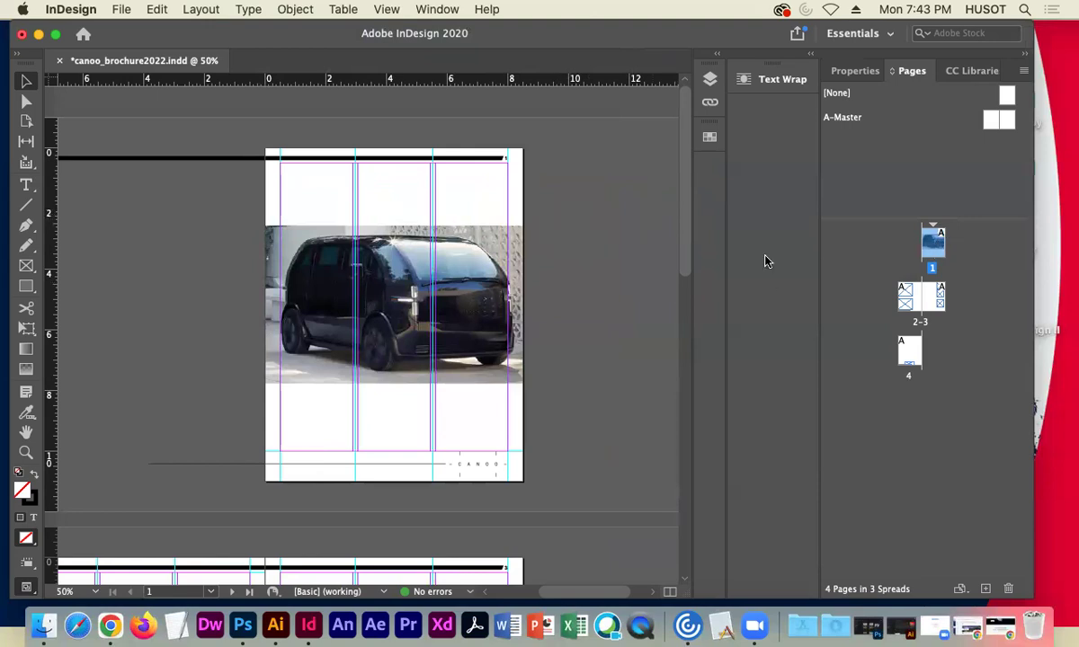
Override all master page items on page 1 and delete the page number beside its header bar.
right_click(931, 255)
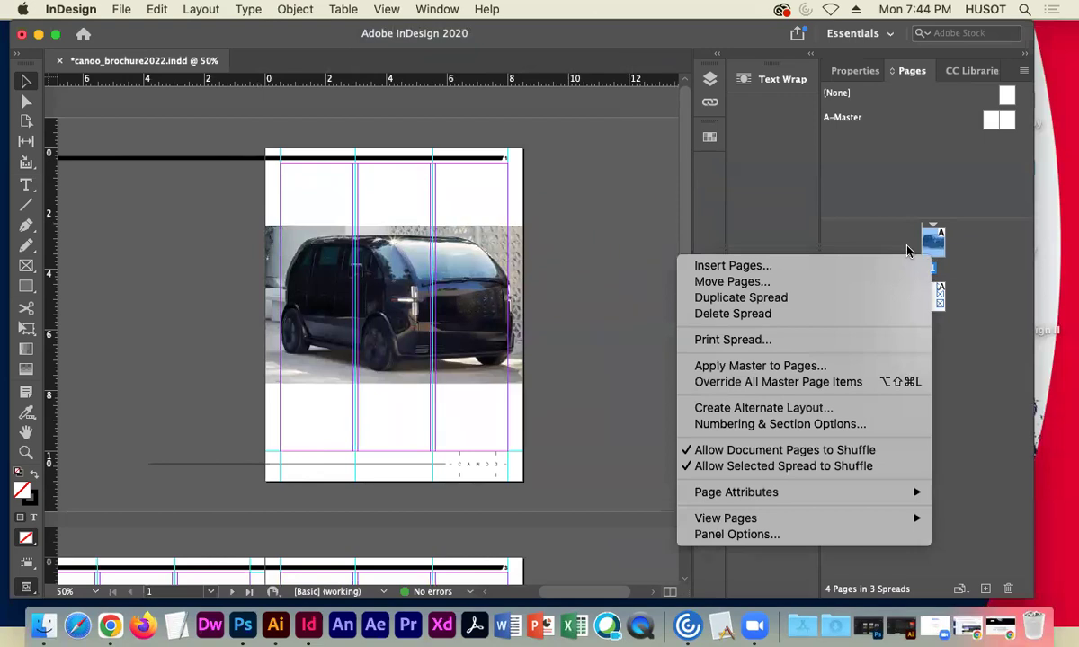
left_click(813, 384)
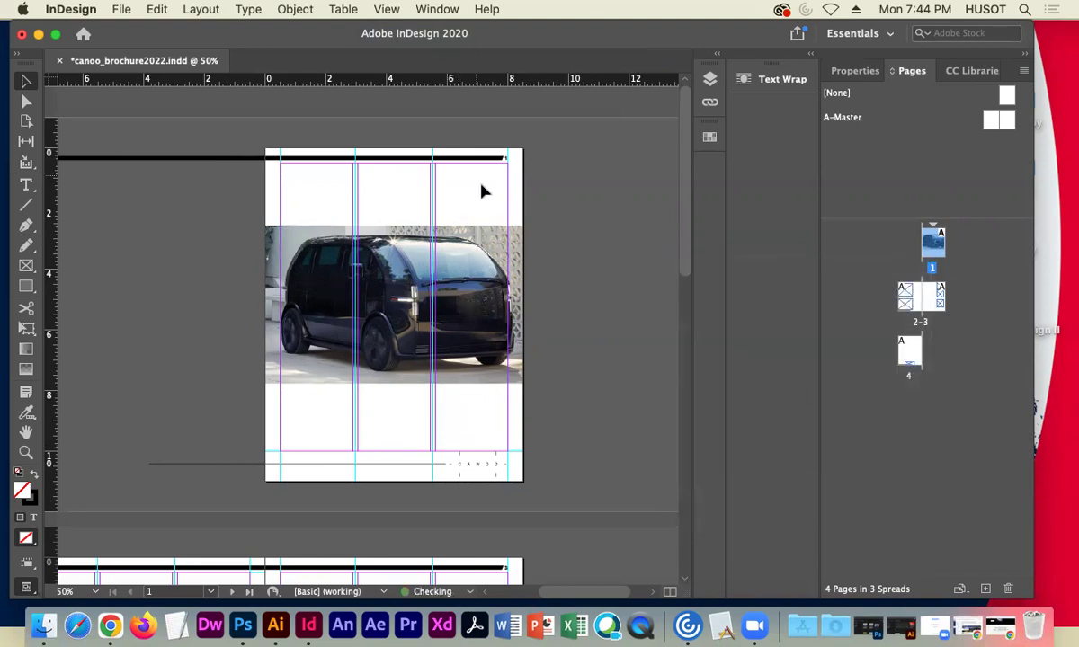
left_click(500, 159)
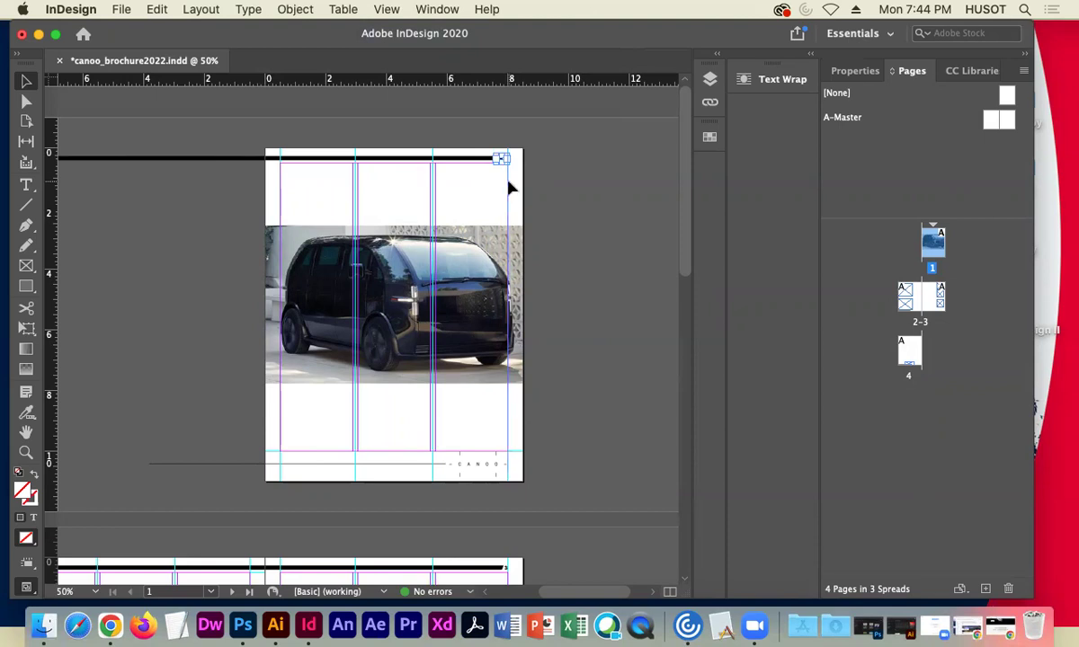
key("Delete")
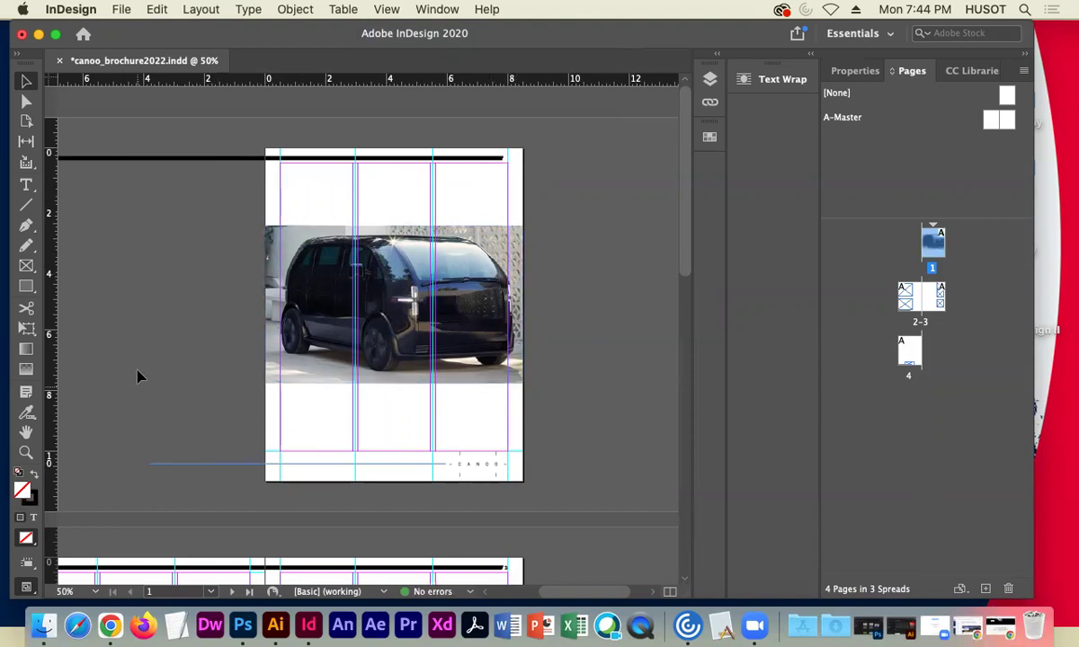
Delete the small Canoo logo from the footer of page 1.
scroll(223, 421, "down", 10)
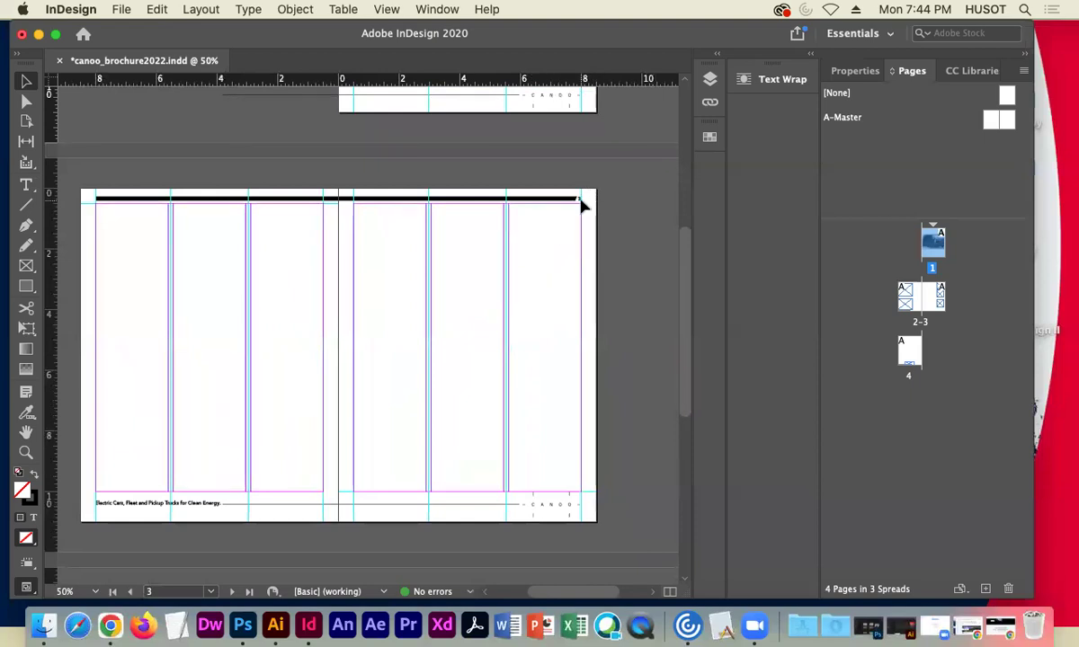
scroll(583, 270, "up", 5)
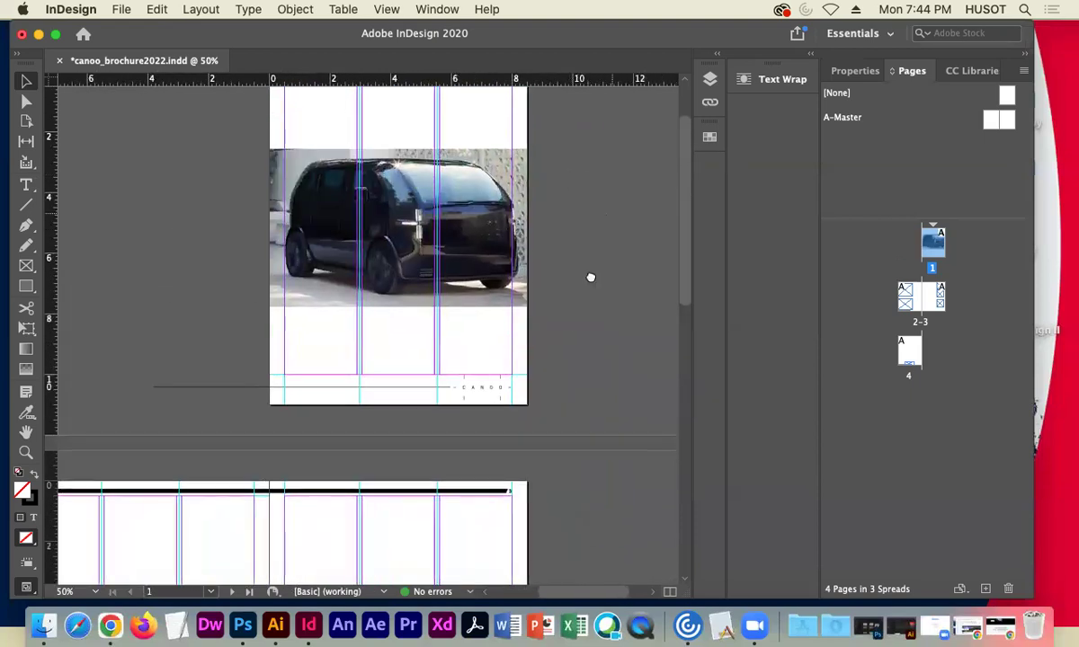
scroll(589, 283, "up", 2)
left_click_drag(454, 463, 344, 275)
left_click(227, 414)
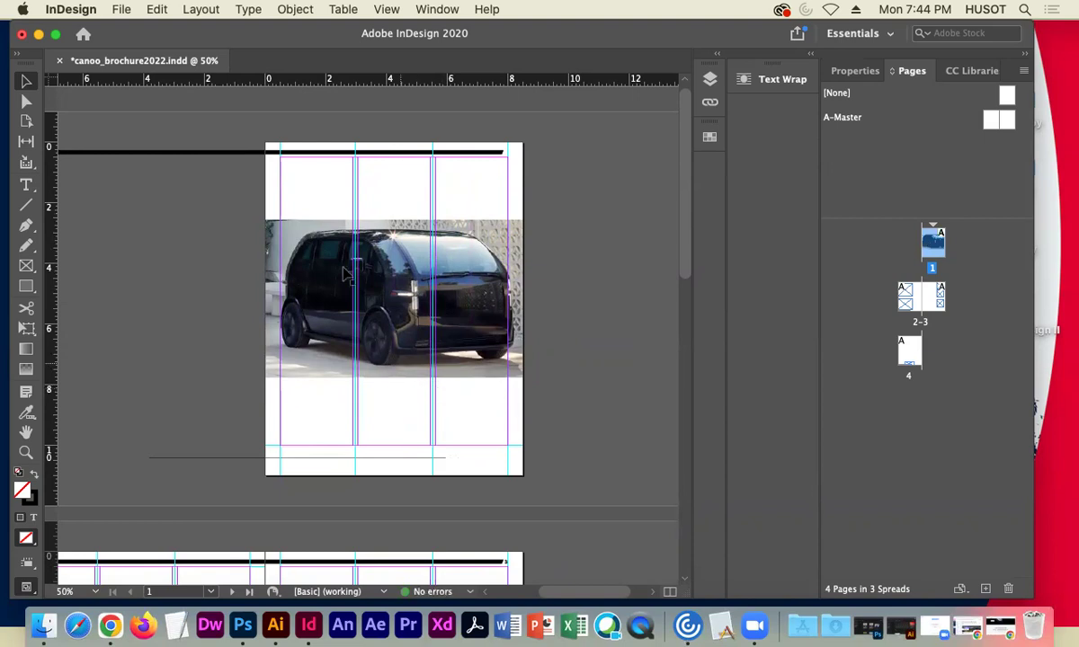
Place Canoo_logo.svg.png at full size over the lower part of page 1.
left_click(118, 11)
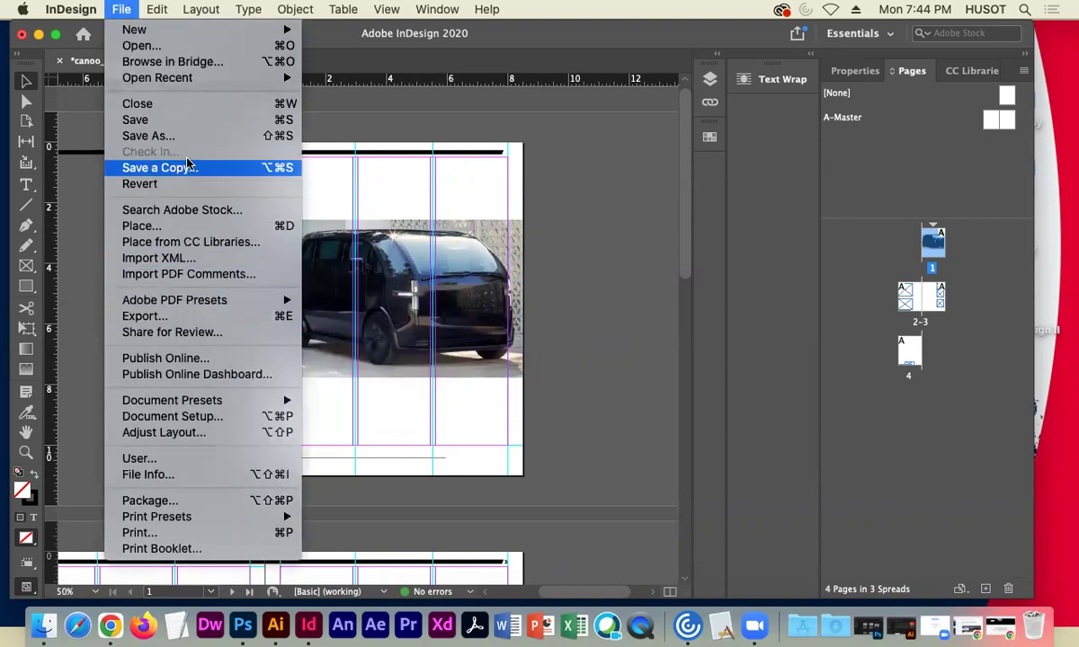
left_click(156, 225)
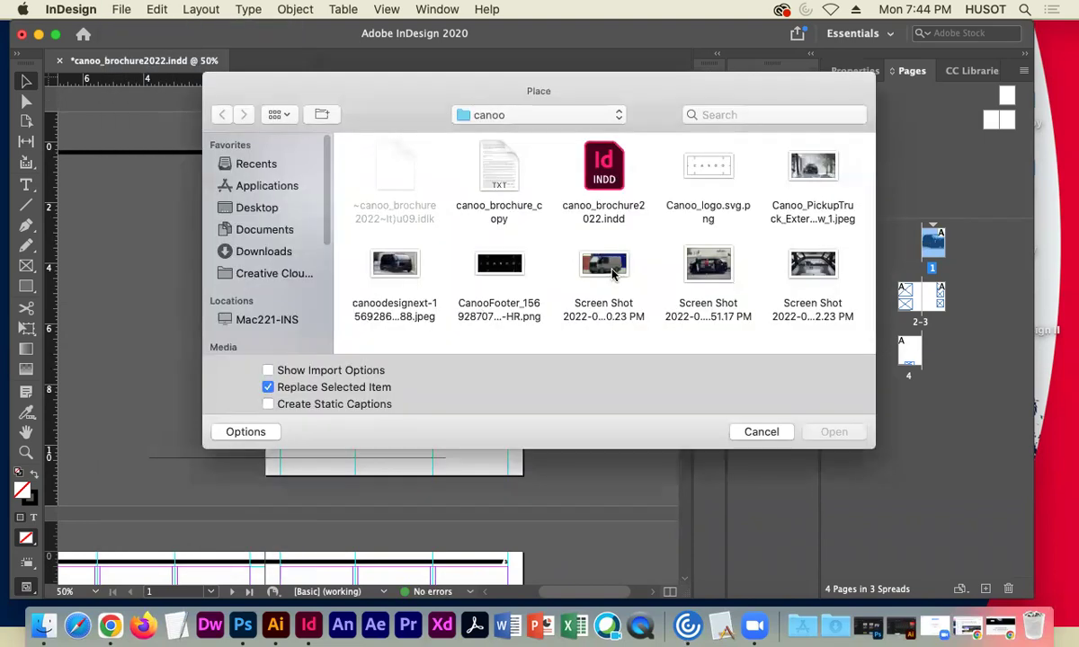
left_click(698, 164)
left_click(829, 432)
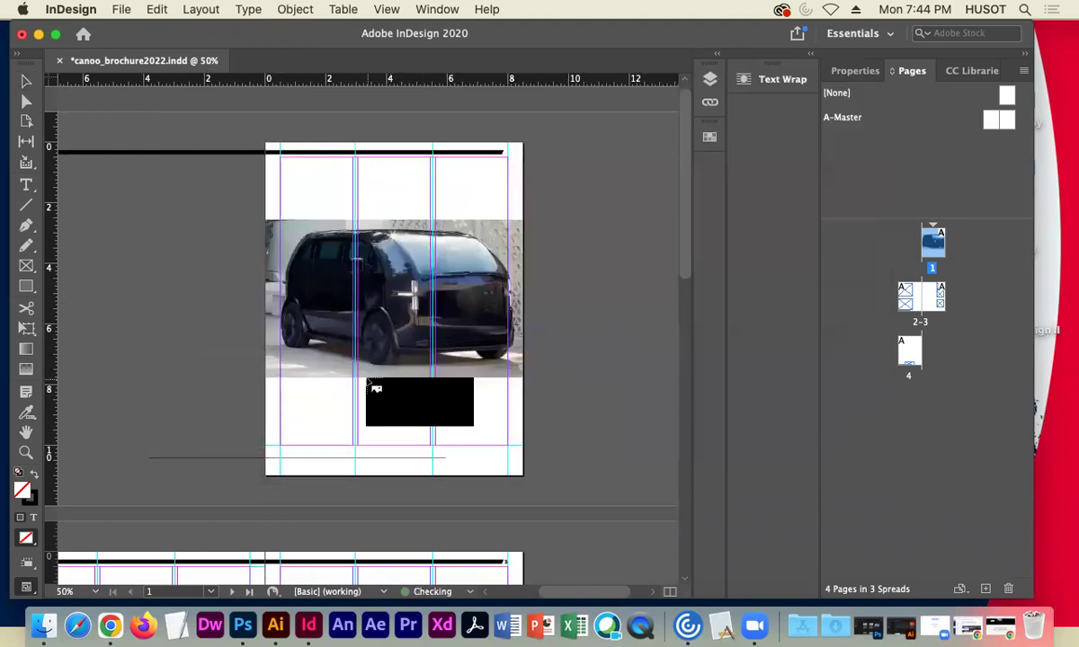
left_click(297, 328)
left_click_drag(424, 404, 323, 367)
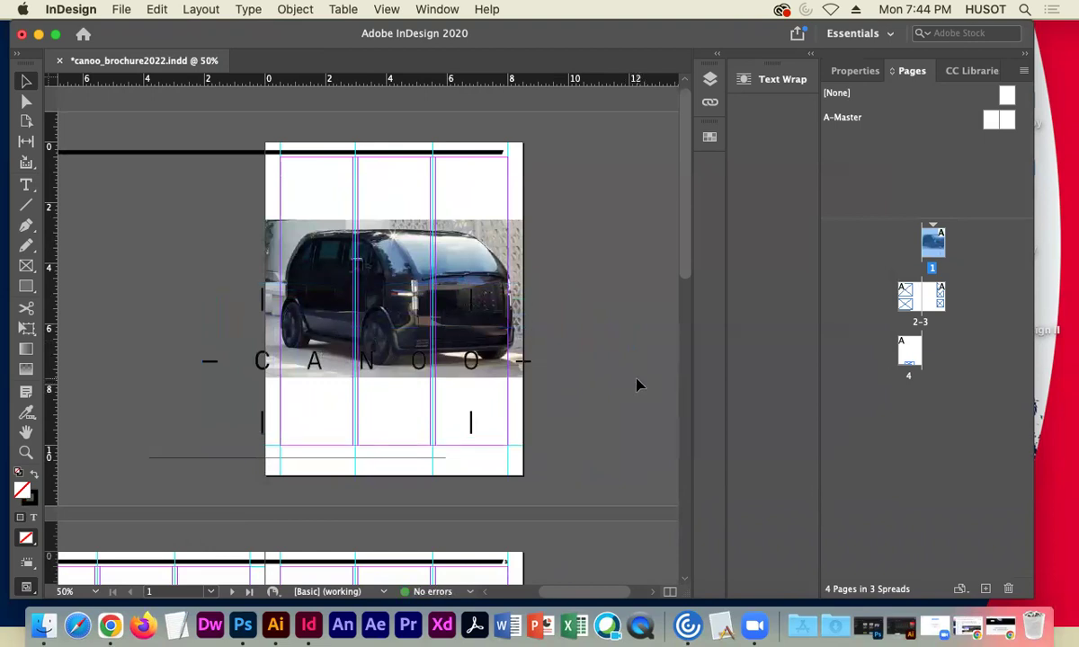
Scale the placed Canoo logo down to about 6 in wide and center it below the van photo with Free Transform.
left_click_drag(680, 256, 681, 396)
scroll(670, 285, "up", 10)
left_click(253, 333)
key("e")
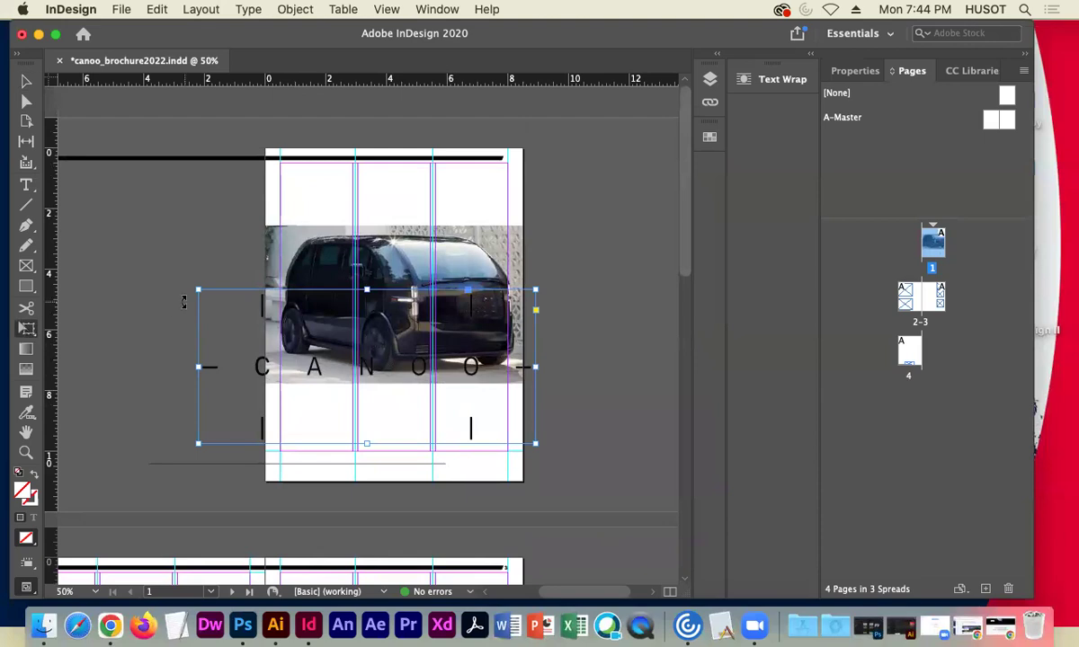
left_click_drag(198, 289, 275, 324)
left_click_drag(315, 382, 319, 431)
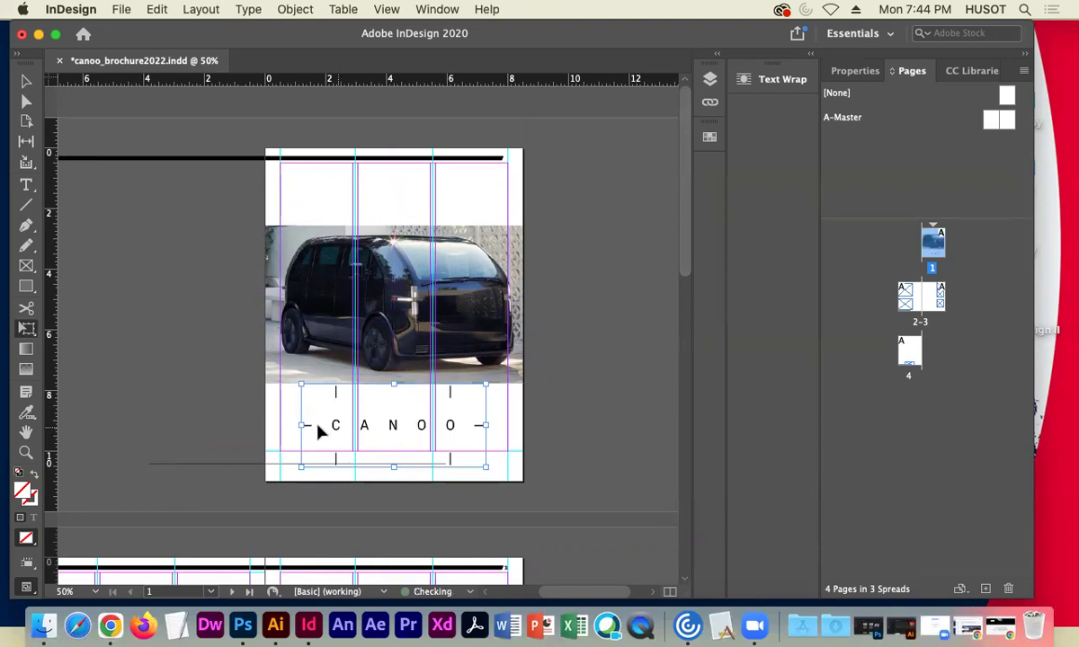
Move the footer line on page 1 up to the van photo's top edge, overhanging both sides of the page.
left_click(26, 81)
left_click(248, 465)
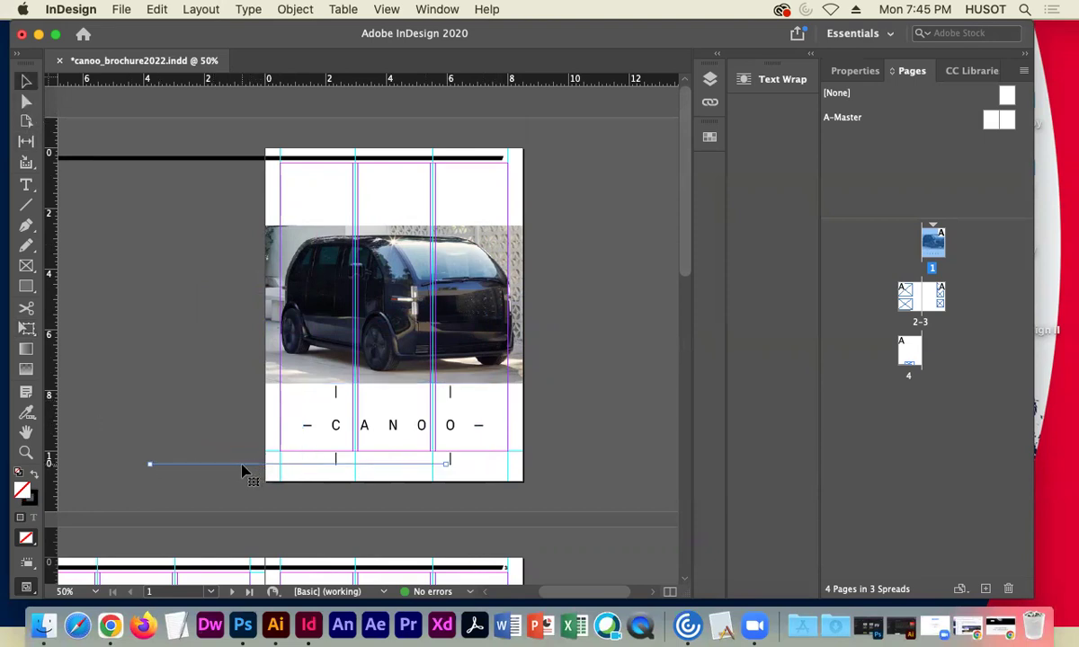
left_click_drag(242, 467, 341, 234)
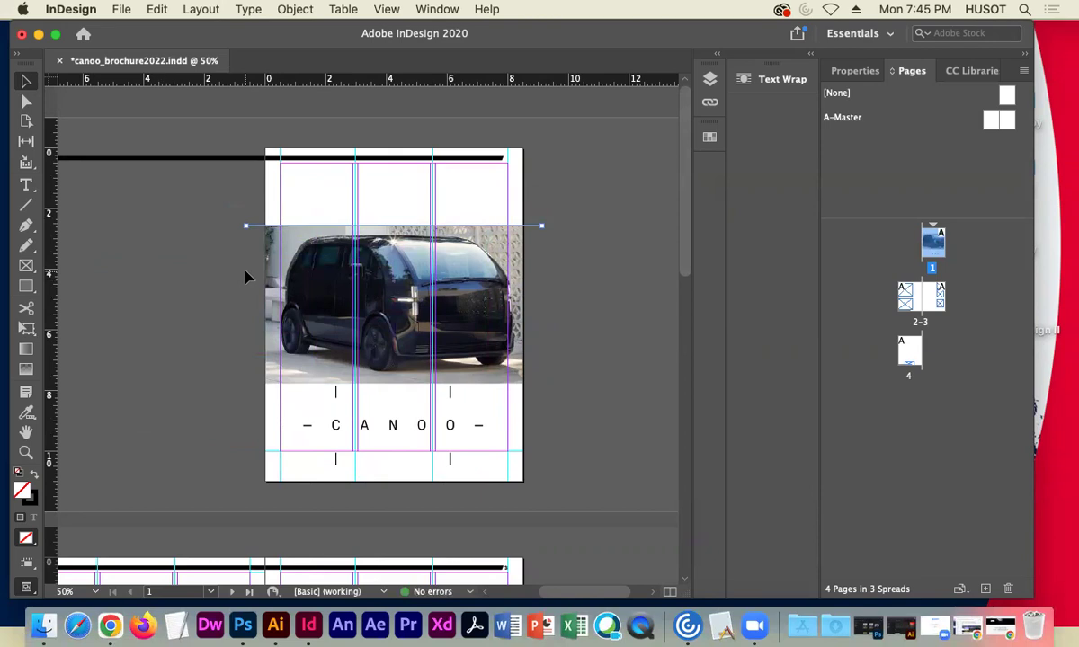
Set the stroke weight of the line along the van photo's top edge to 7 pt.
key("super+equal")
key("super+equal")
key("super+equal")
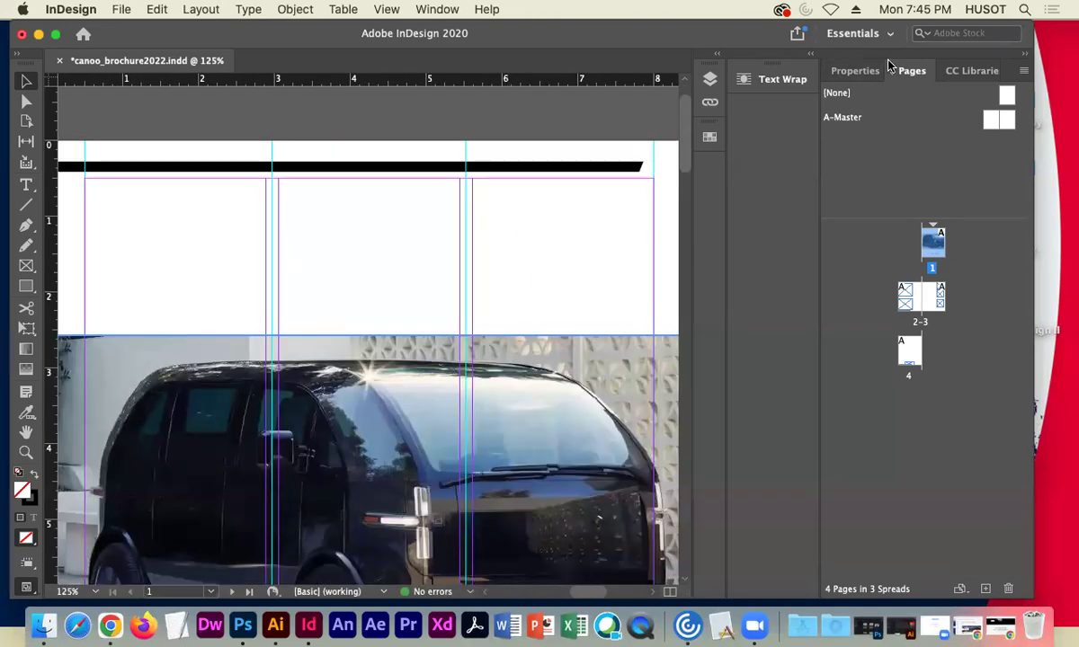
left_click(855, 70)
left_click(911, 256)
left_click(911, 255)
left_click(912, 255)
left_click(912, 256)
left_click(911, 255)
left_click(912, 255)
left_click(912, 256)
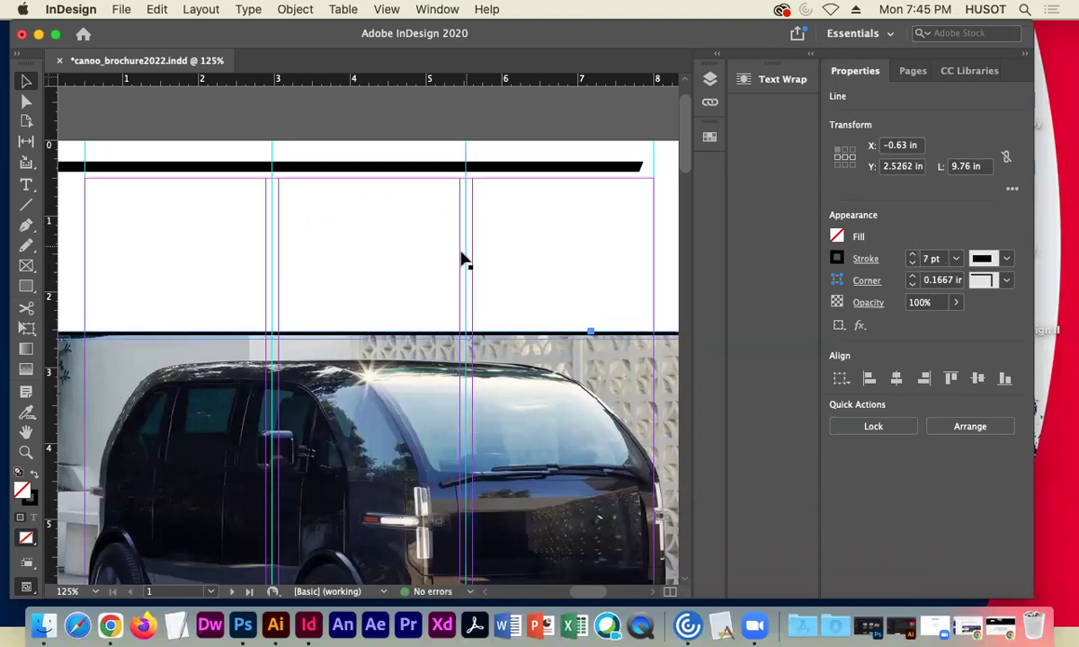
Move the thick black line down to the van photo's bottom edge, at a Y position of about 7.78 in.
key("super+minus")
key("super+minus")
key("super+minus")
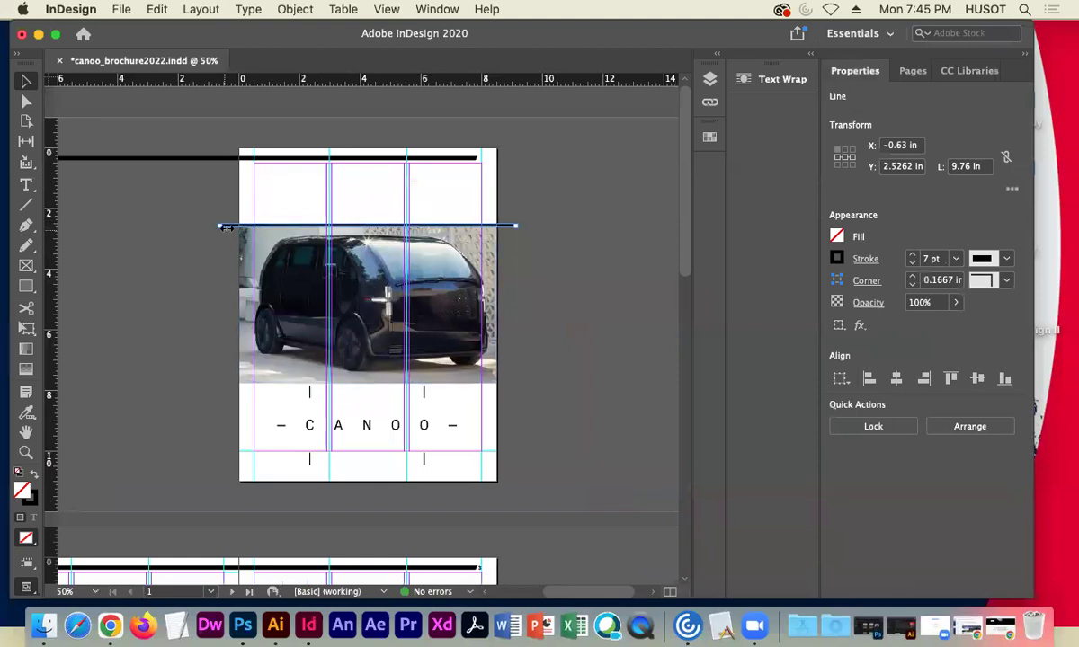
left_click_drag(229, 234, 250, 396)
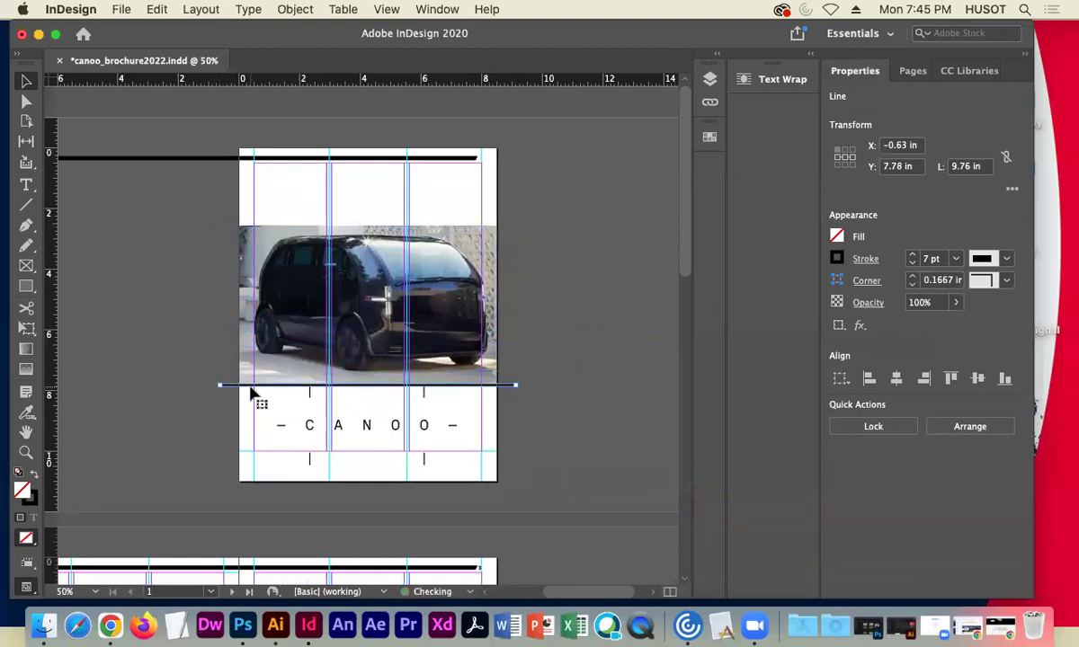
Duplicate the thick black line onto the van photo's top edge and shorten the copy at both ends to the 8.5 in page width.
left_click_drag(334, 386, 351, 231)
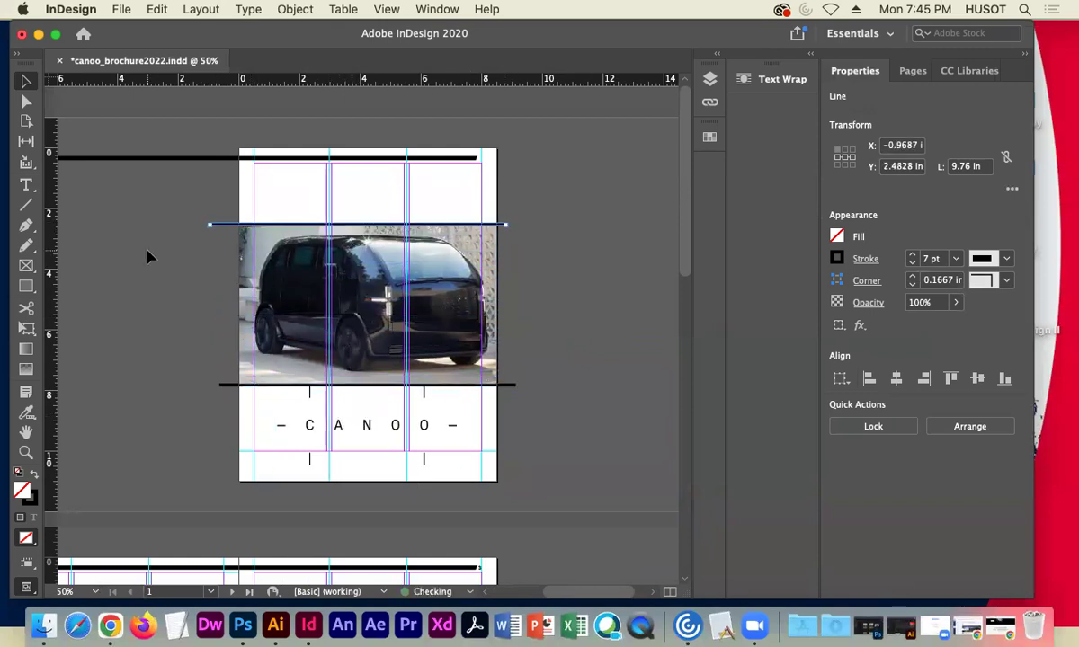
left_click(115, 389)
left_click(227, 225)
key("super+equal")
key("super+equal")
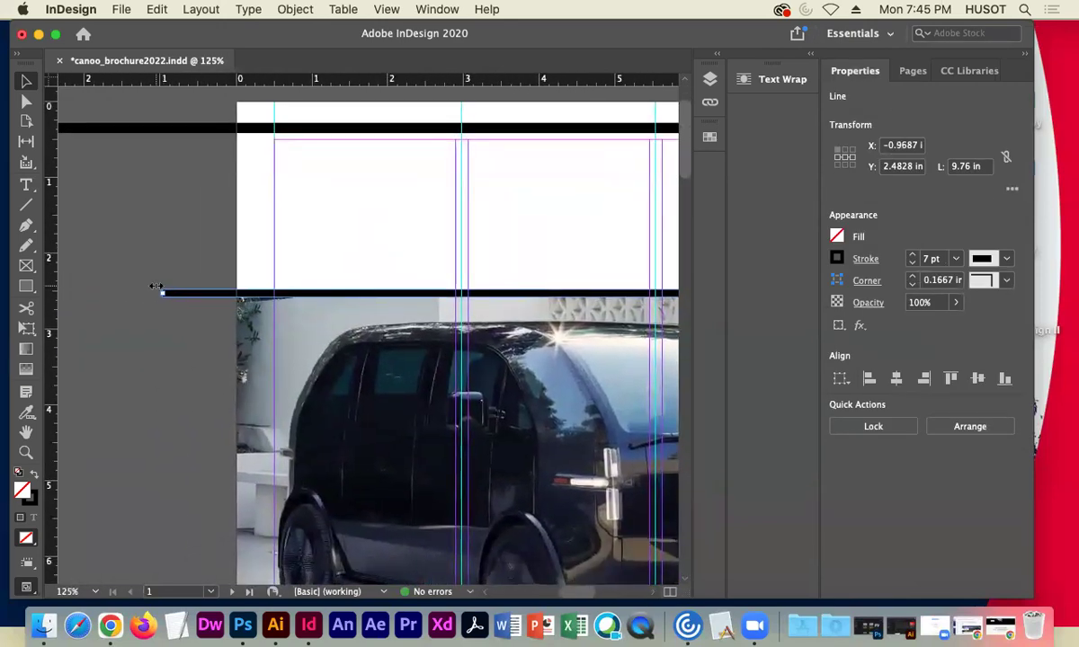
left_click_drag(166, 294, 236, 294)
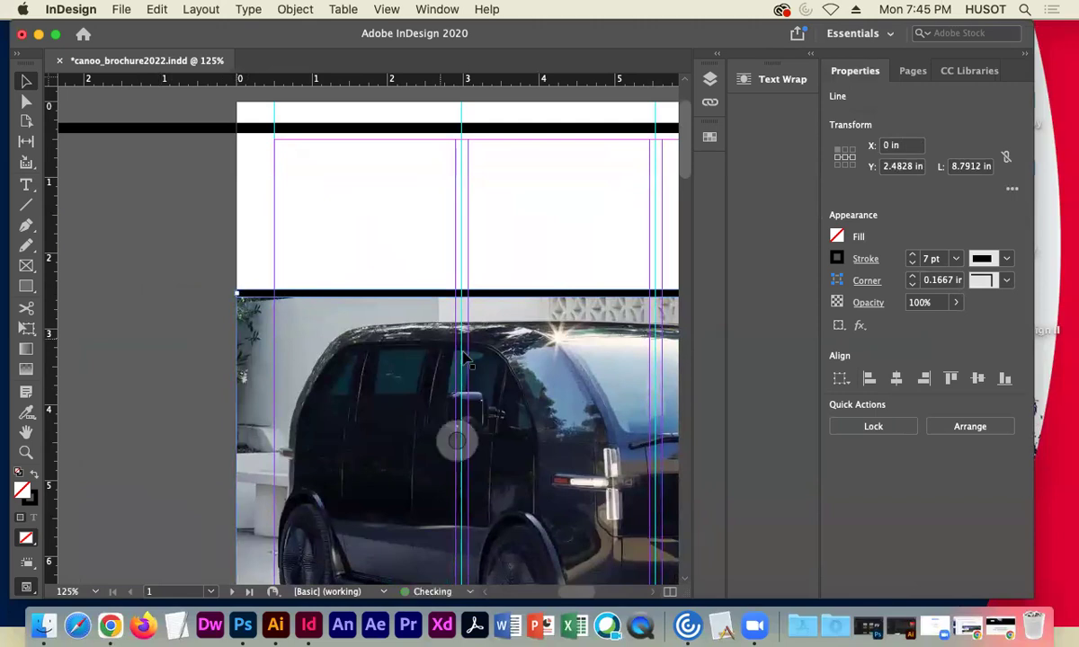
scroll(548, 350, "right", 5)
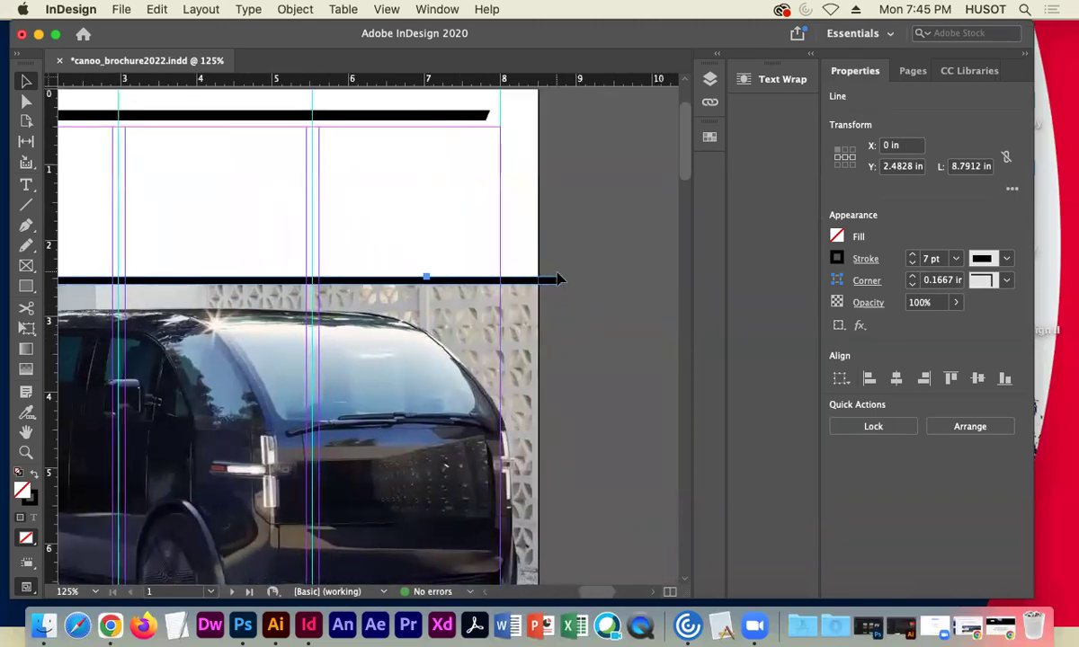
left_click_drag(560, 281, 538, 280)
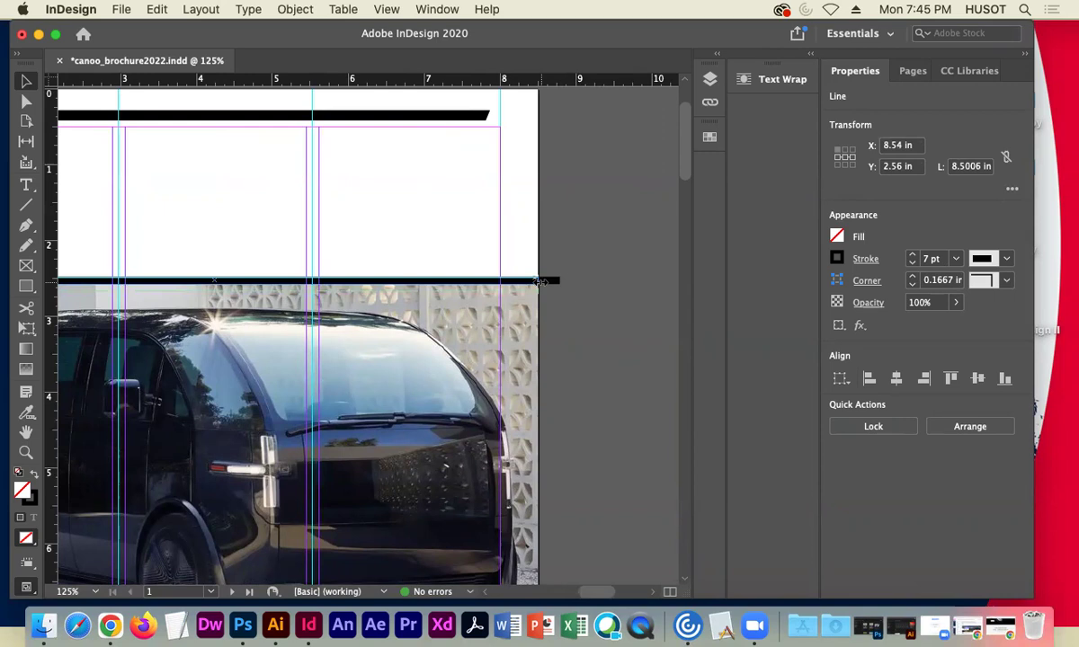
Shorten the thick black line along the van photo's bottom edge at both ends so it stops exactly at the page edges.
scroll(341, 428, "down", 10)
scroll(341, 428, "left", 5)
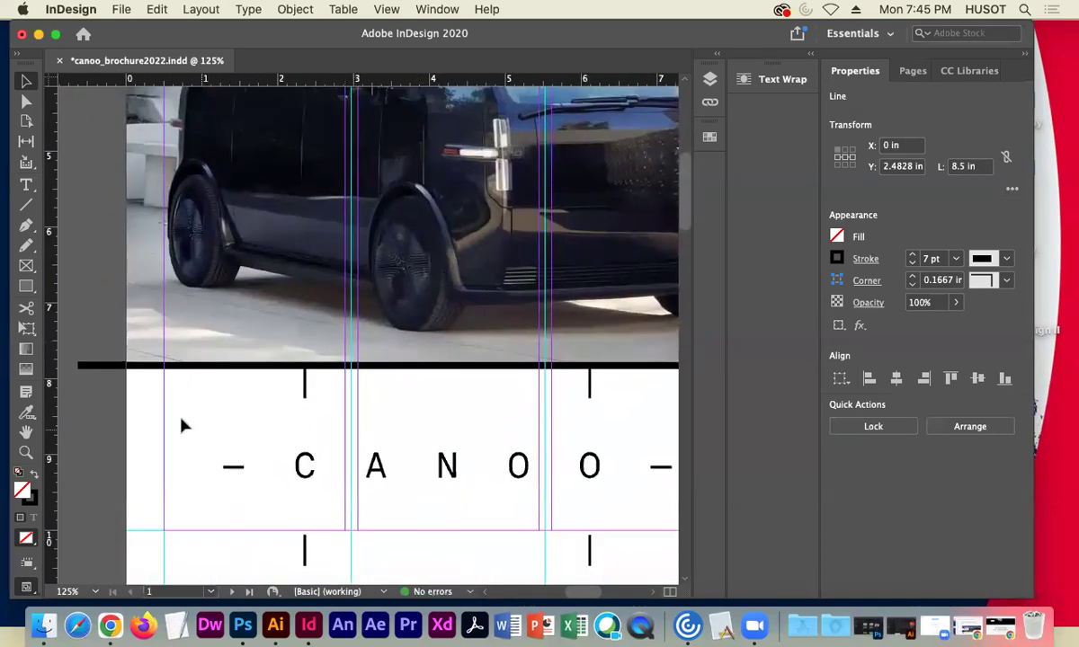
left_click_drag(79, 367, 126, 366)
left_click(103, 395)
scroll(484, 390, "right", 5)
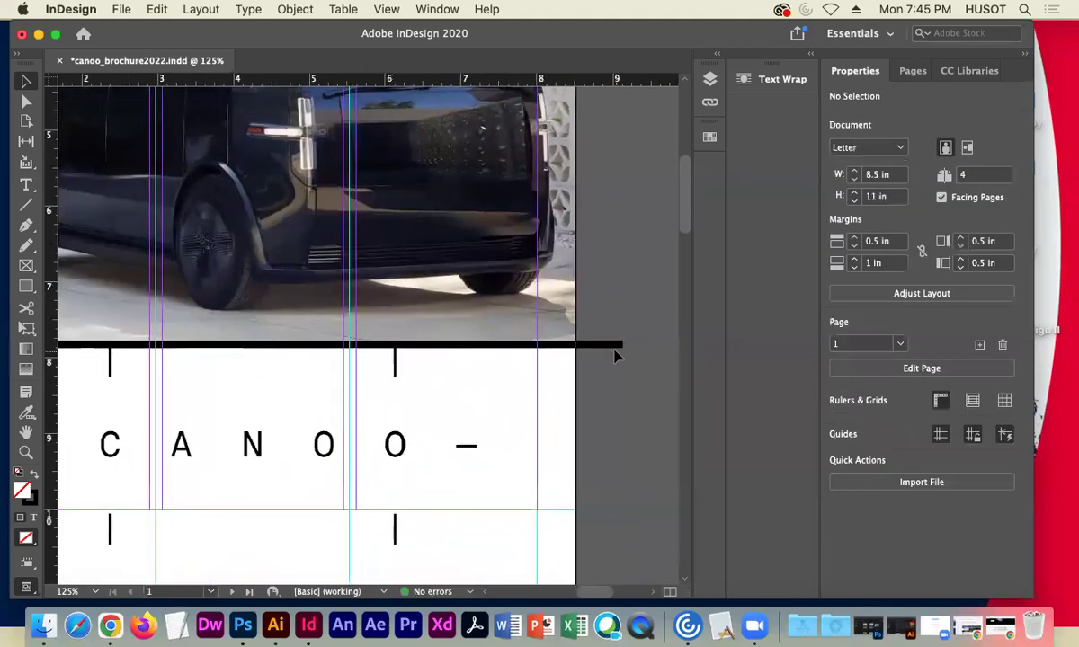
left_click_drag(620, 345, 576, 351)
left_click(589, 409)
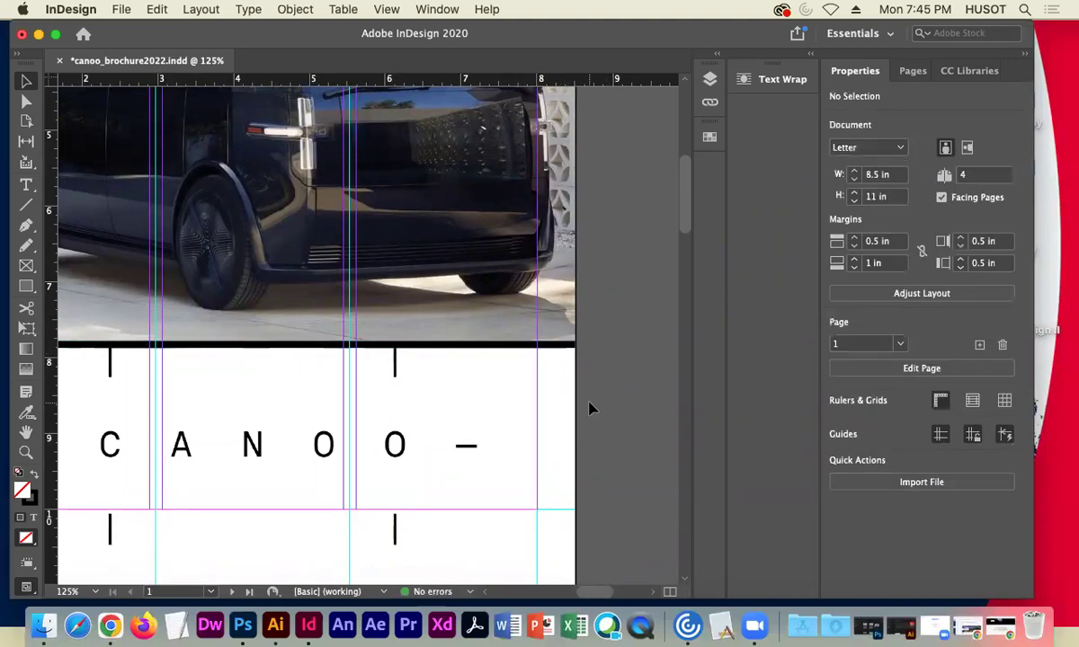
Nudge the Canoo logo slightly down below the lower black line, to a Y position of about 7.82 in.
key("super+minus")
key("super+minus")
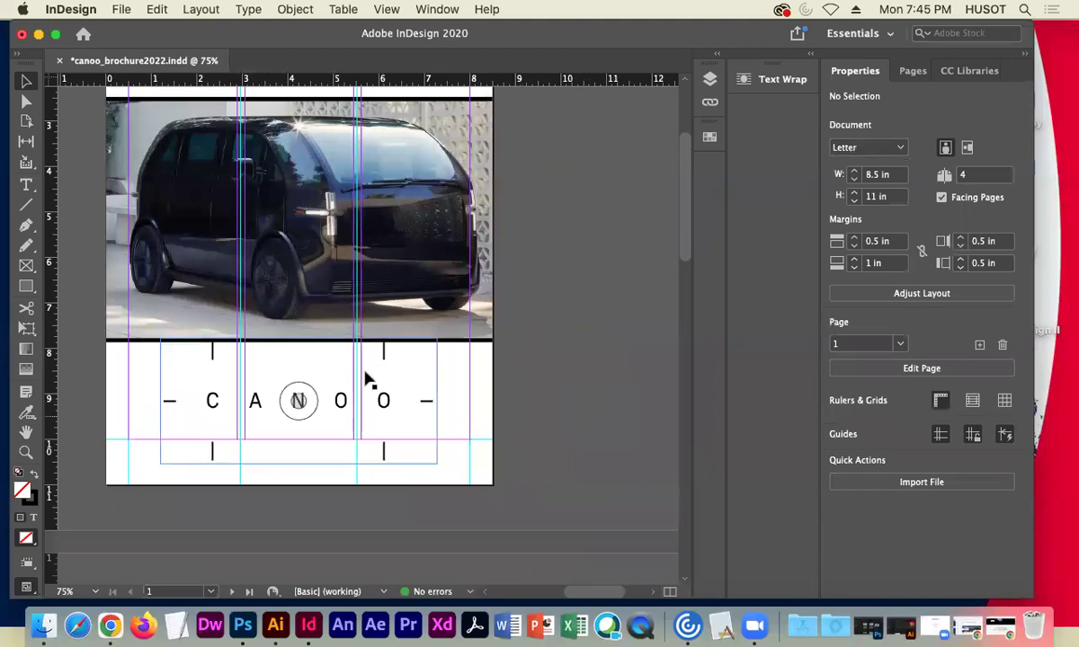
left_click(349, 402)
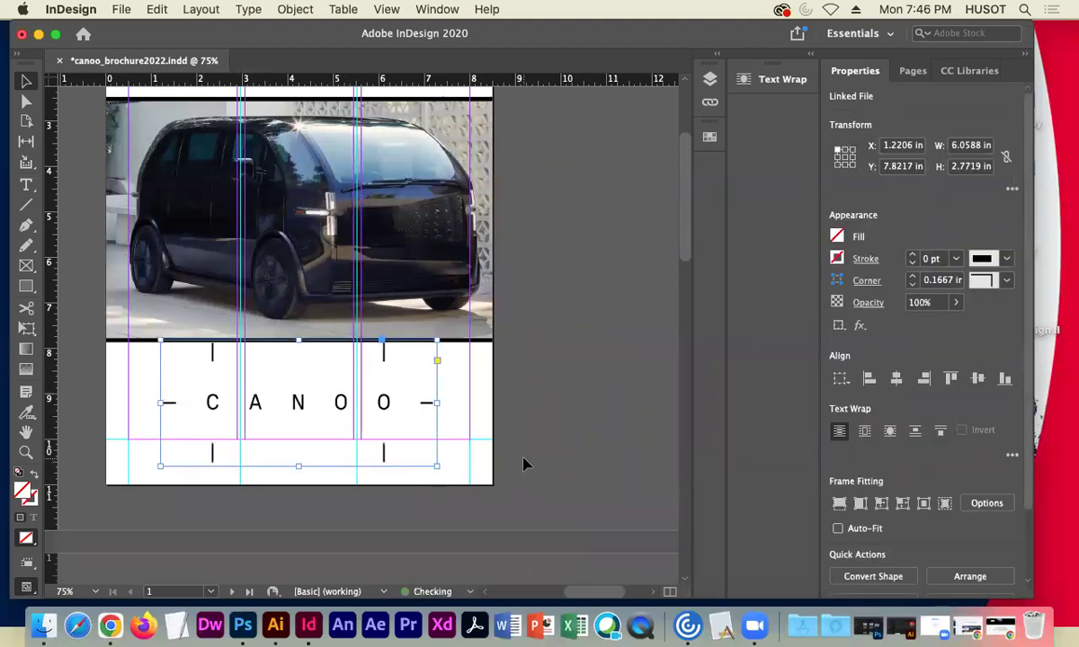
Nudge the CANOO logo down to about Y 8 in, below the van photo.
key("Down")
key("Down")
key("Down")
key("Down")
key("Down")
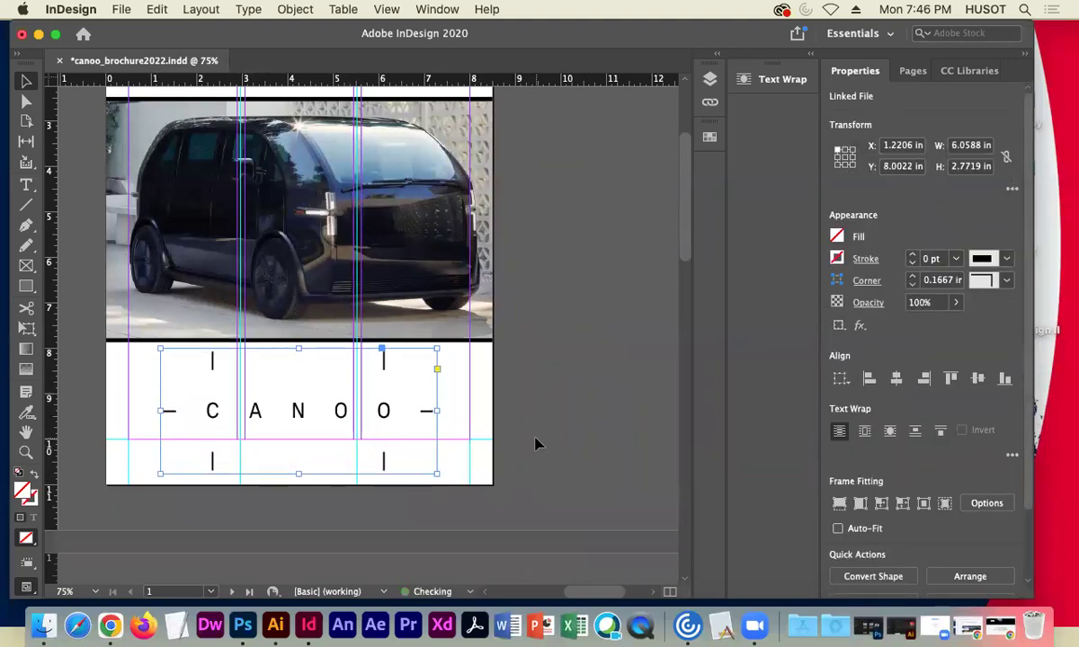
left_click(534, 443)
Shorten the black header bar on page 1 so that it starts at the left margin, X 0.5 in.
scroll(285, 336, "up", 5)
scroll(285, 336, "left", 2)
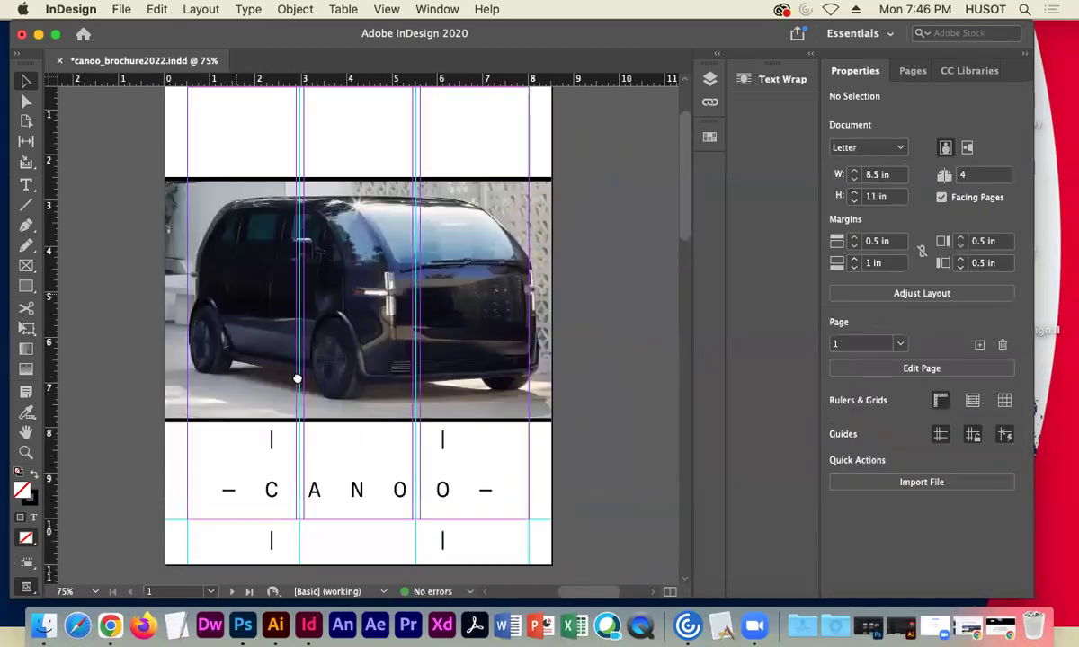
scroll(358, 286, "left", 2)
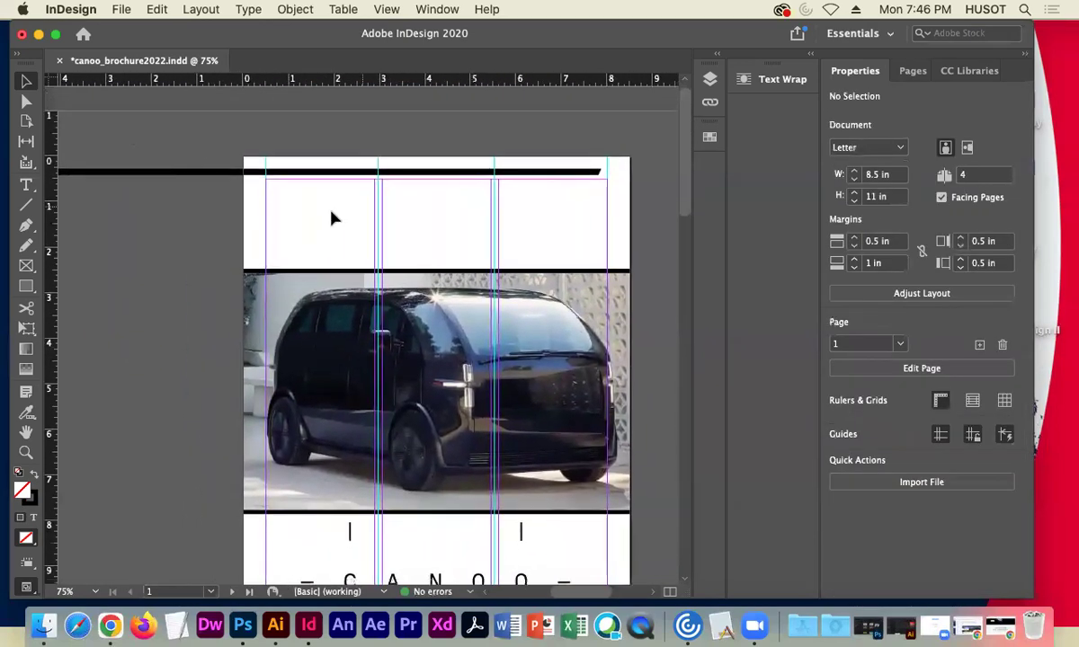
left_click_drag(226, 176, 450, 195)
left_click(102, 181)
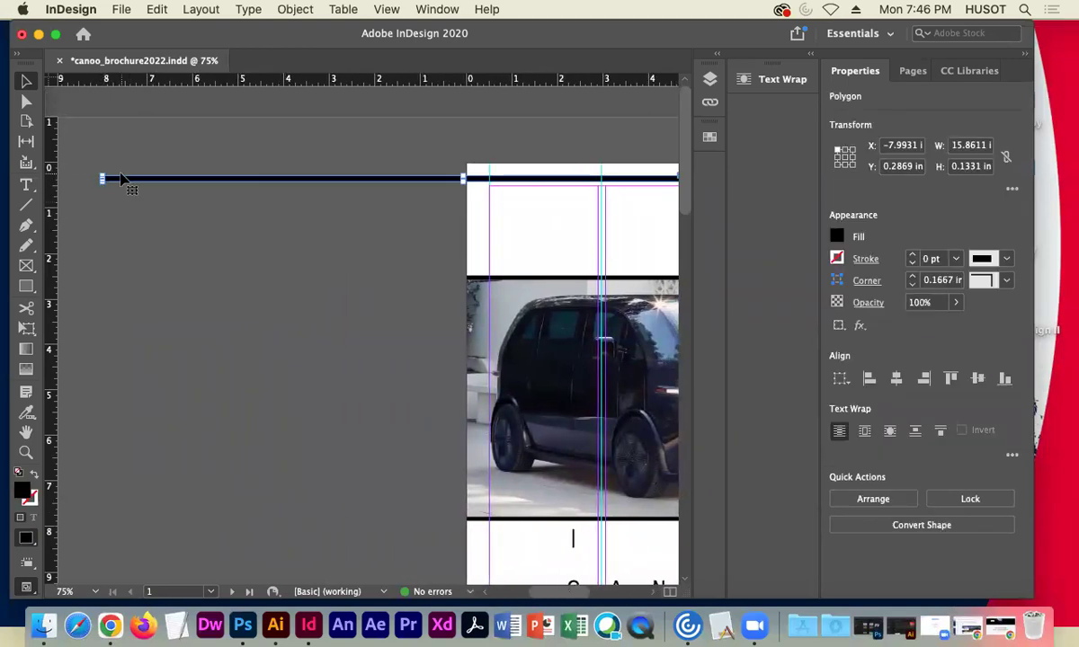
key("super+equal")
key("super+equal")
left_click_drag(152, 204, 532, 203)
left_click_drag(121, 205, 614, 206)
scroll(351, 280, "right", 10)
scroll(360, 285, "right", 5)
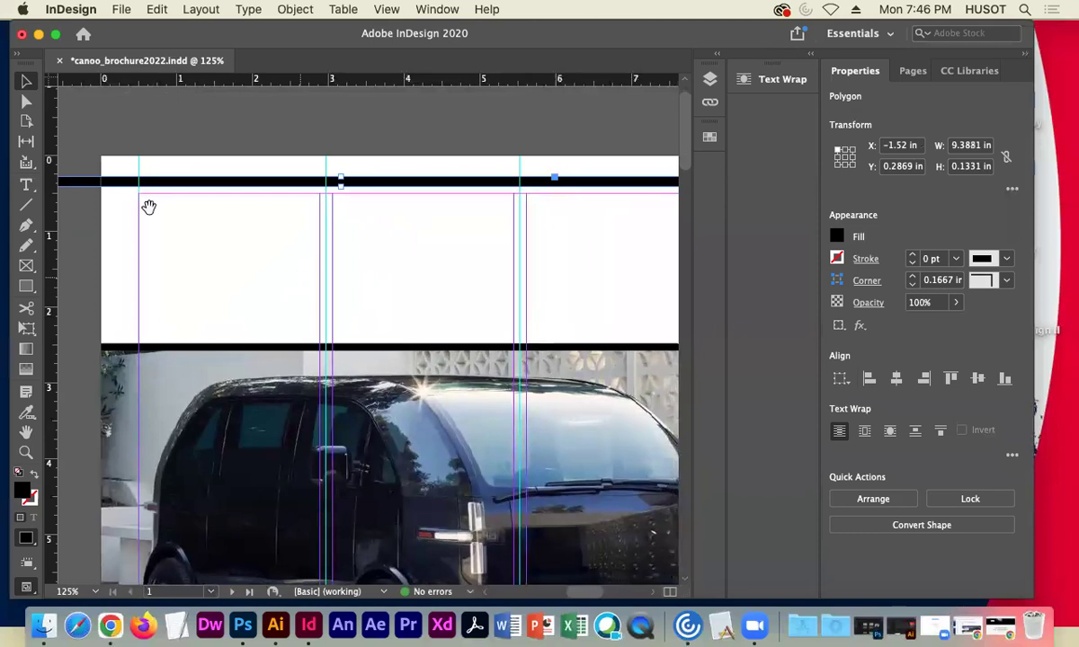
scroll(165, 172, "left", 5)
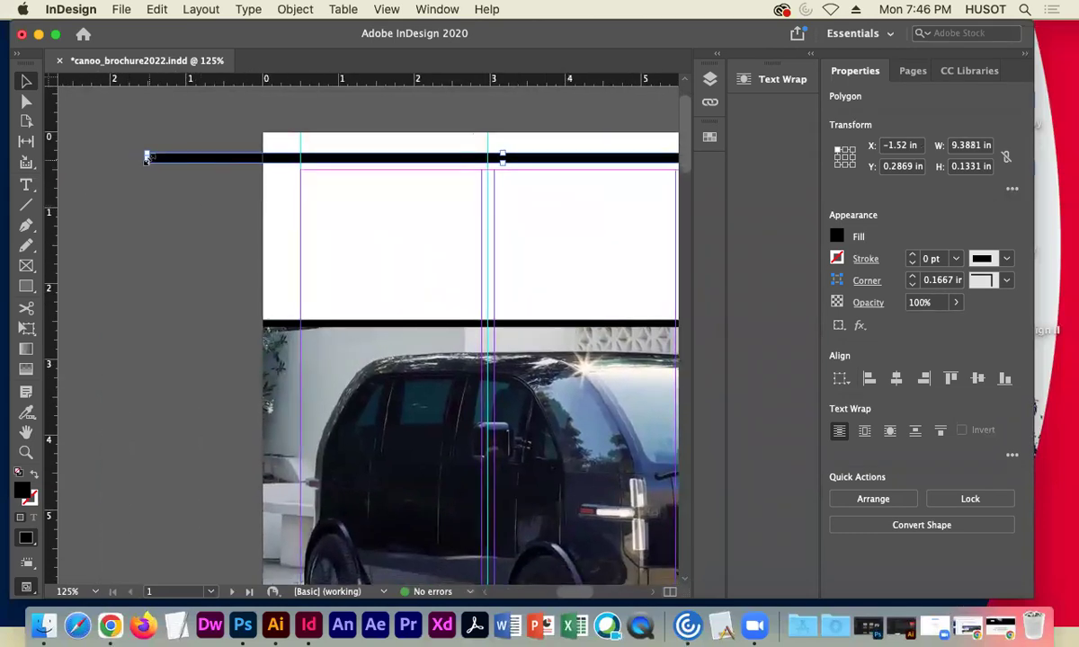
left_click_drag(147, 157, 351, 159)
Move the bar down to about Y 1.54 in and trim its far end to the first column guide.
left_click(492, 167)
left_click_drag(493, 167, 469, 258)
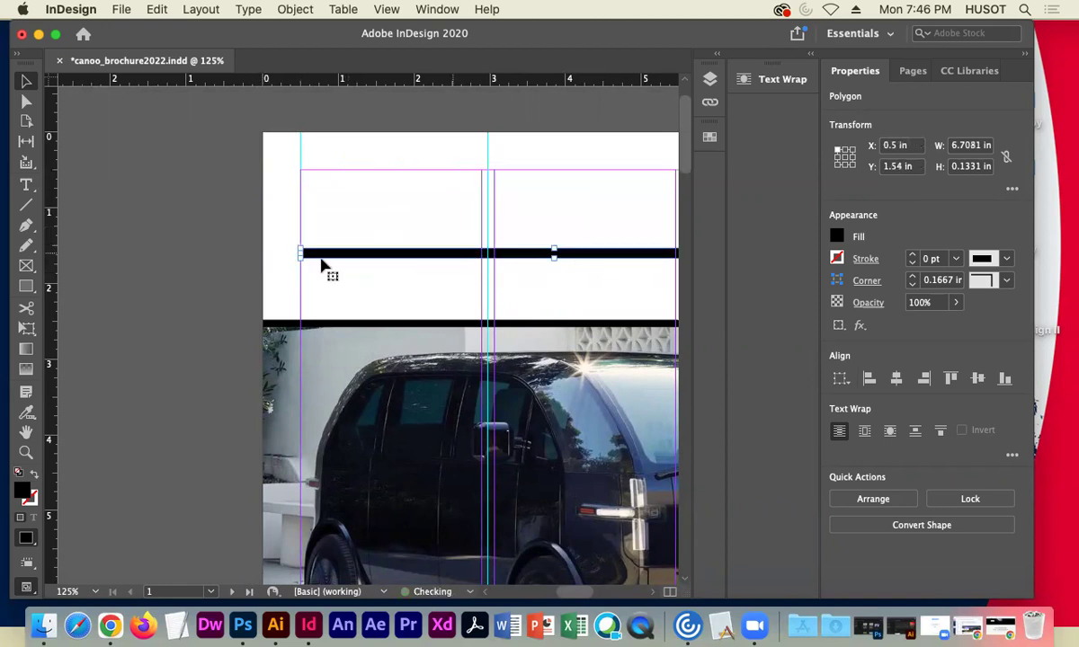
scroll(493, 293, "right", 8)
left_click_drag(539, 253, 217, 250)
left_click(281, 290)
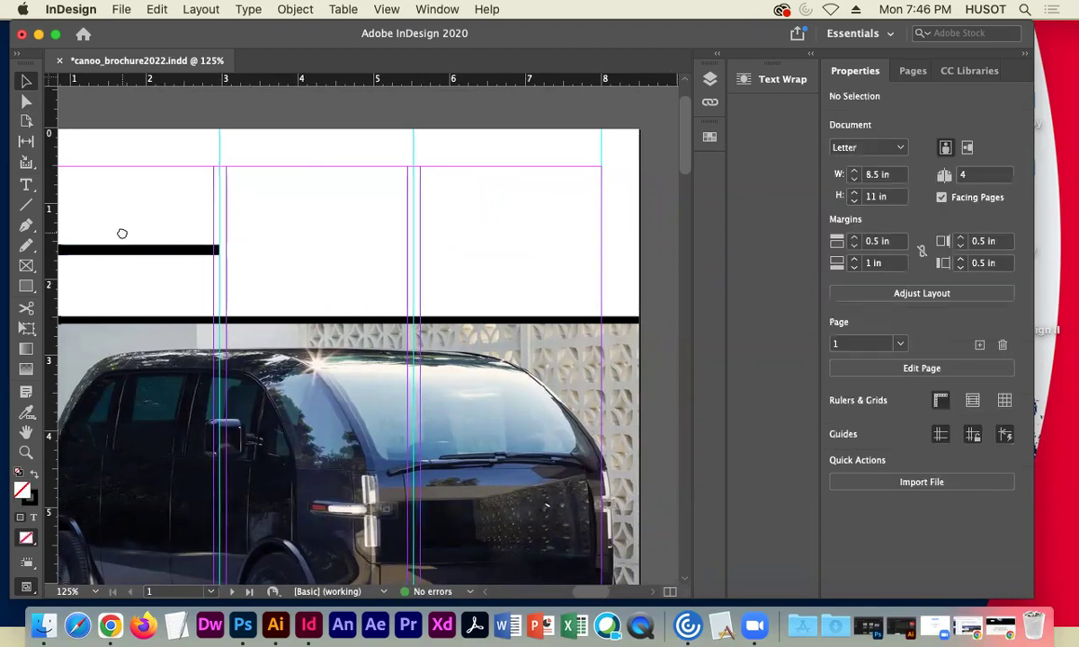
Check the header bar on the A-Master spread and return to page 1.
left_click_drag(120, 234, 368, 191)
left_click(334, 212)
left_click(433, 233)
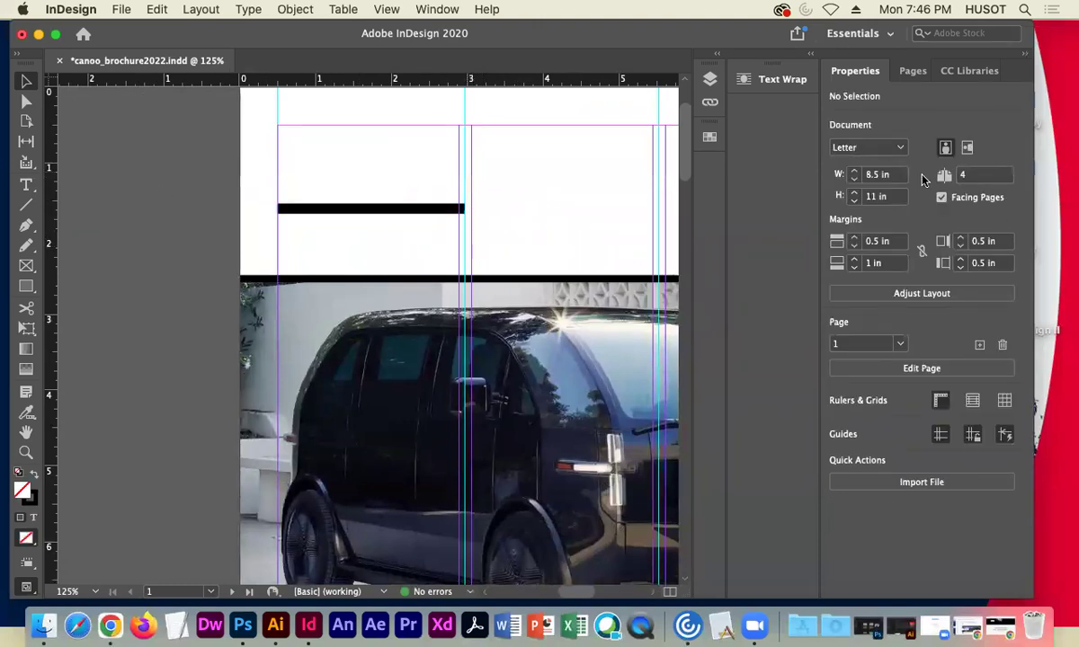
left_click(912, 70)
double_click(1009, 127)
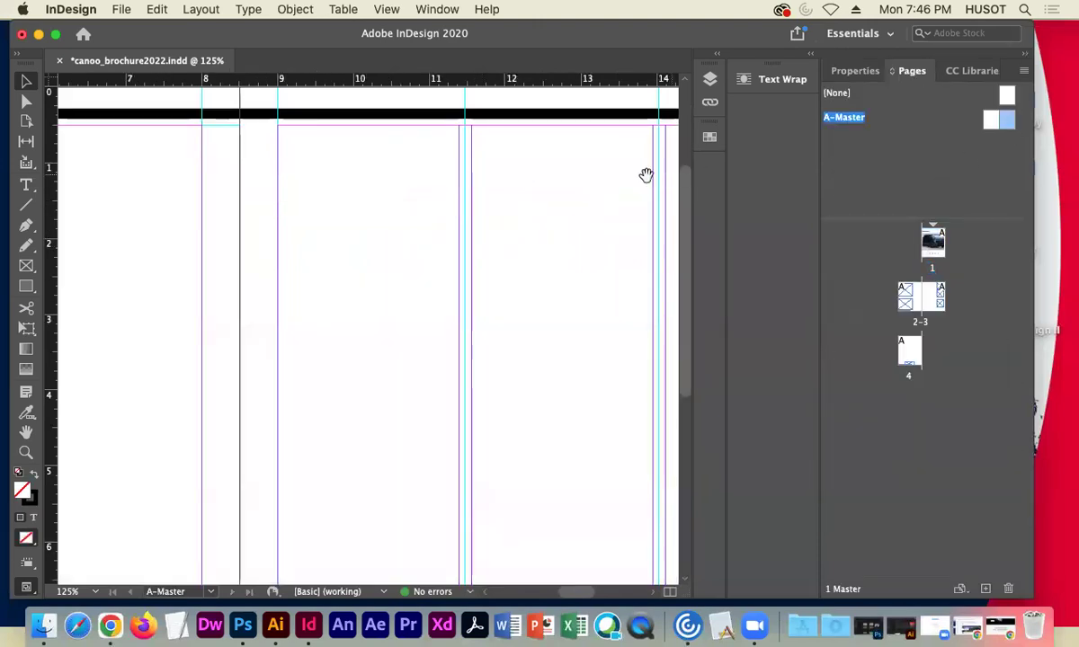
left_click_drag(646, 175, 410, 254)
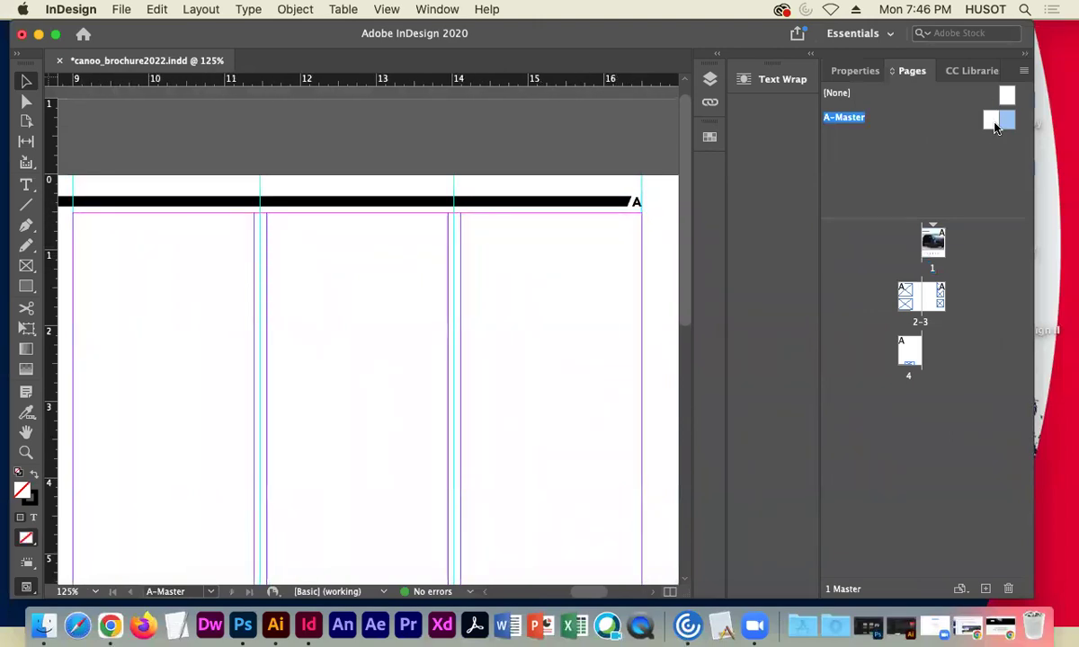
double_click(932, 239)
scroll(405, 316, "down", 5)
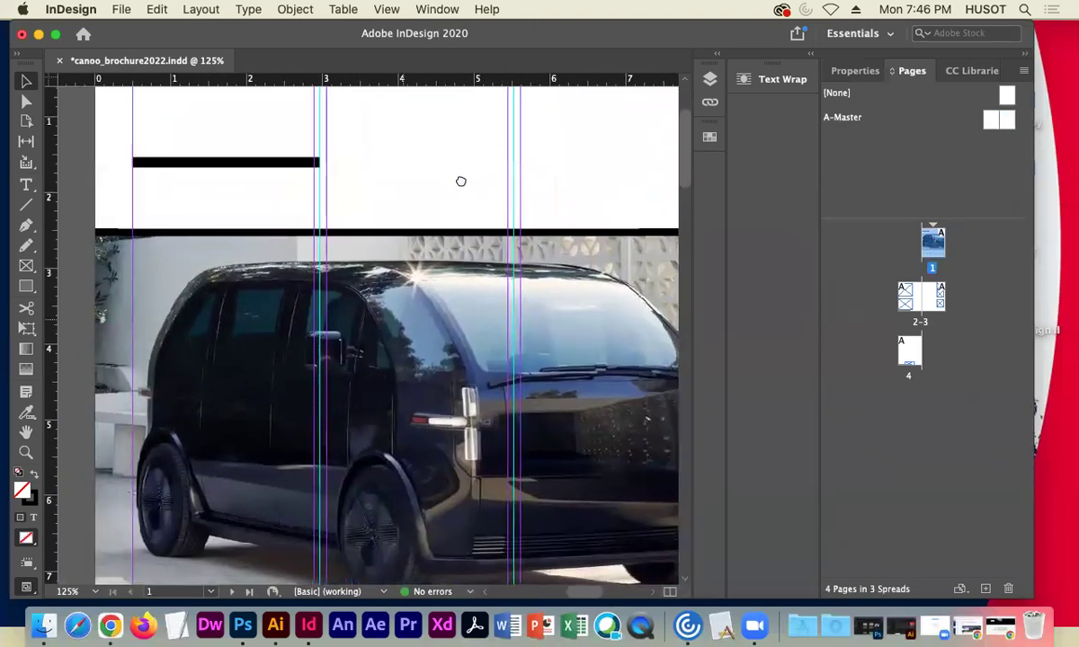
Switch to Chrome and open the About page of the canoo.com website.
left_click(934, 626)
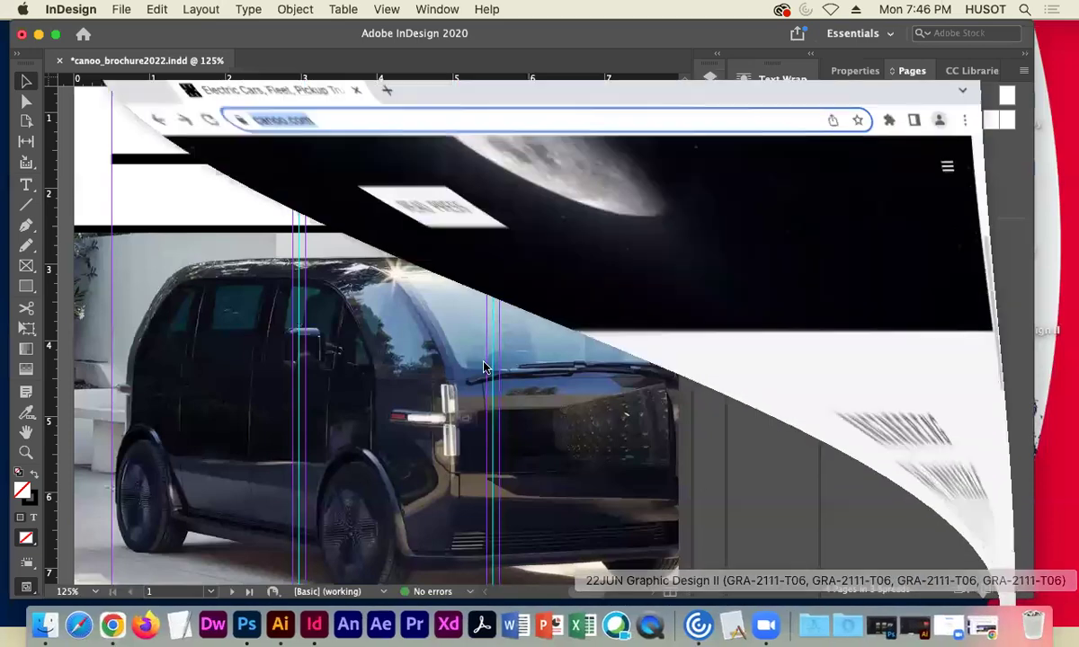
scroll(297, 381, "up", 1)
scroll(300, 387, "down", 2)
scroll(304, 388, "up", 10)
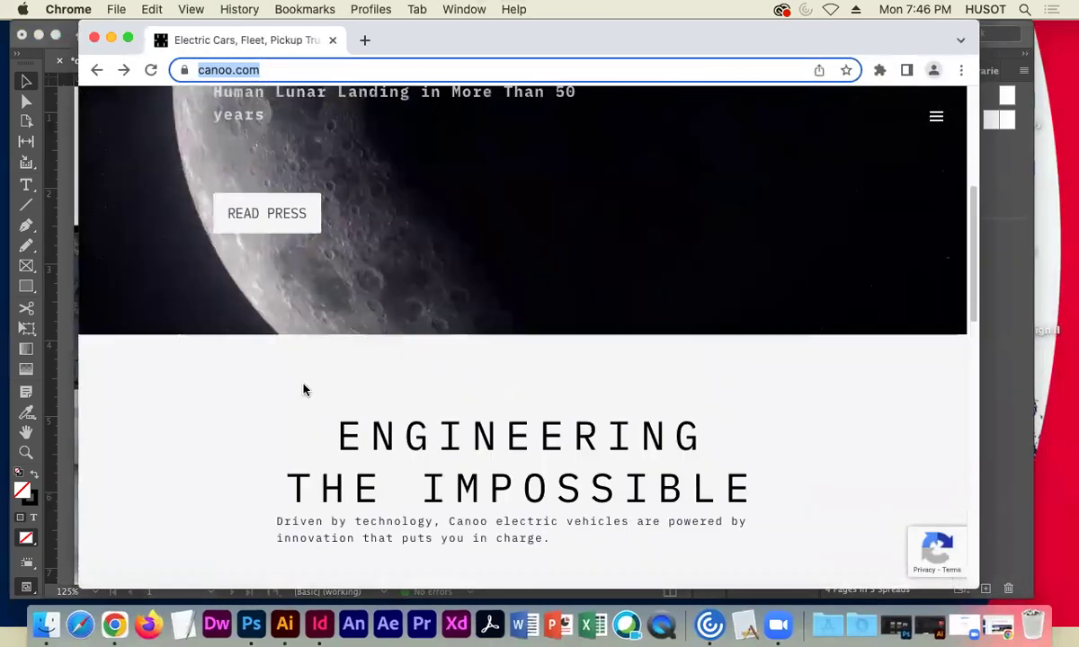
left_click(936, 116)
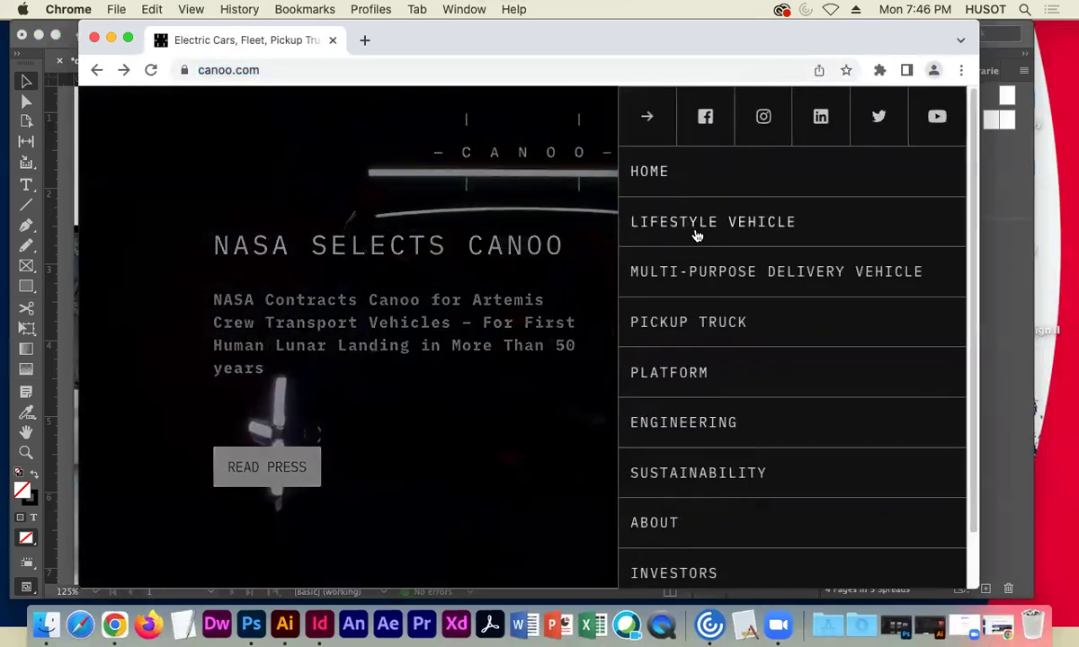
left_click(653, 527)
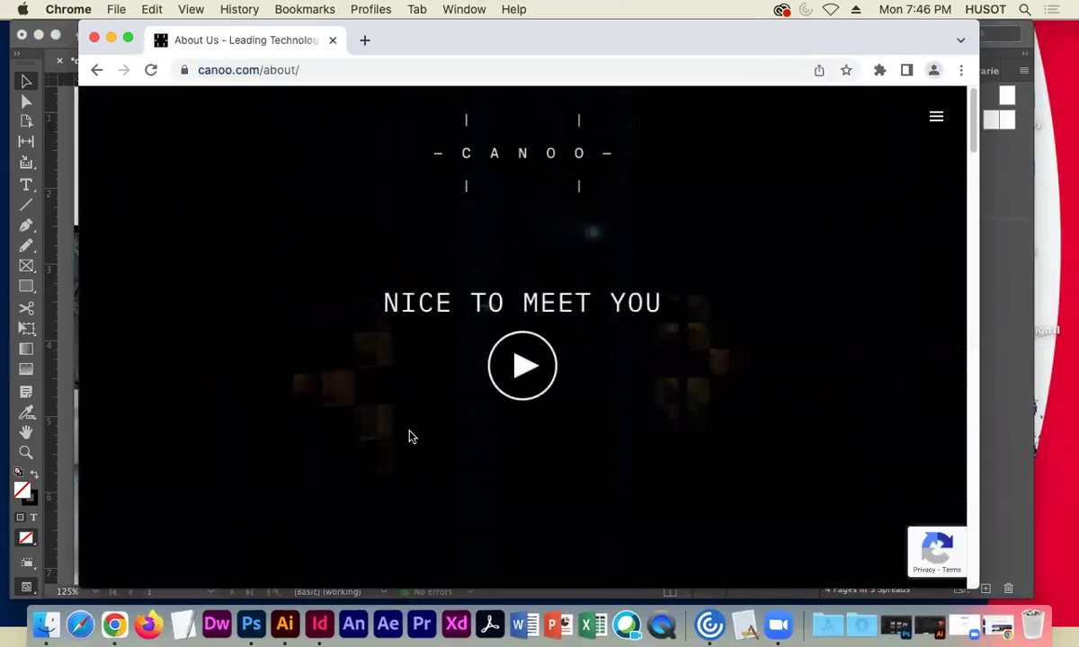
Copy the first sentence of the About Us text, "Canoo's mission is to bring EVs to everyone.".
scroll(412, 437, "down", 3)
scroll(412, 441, "down", 5)
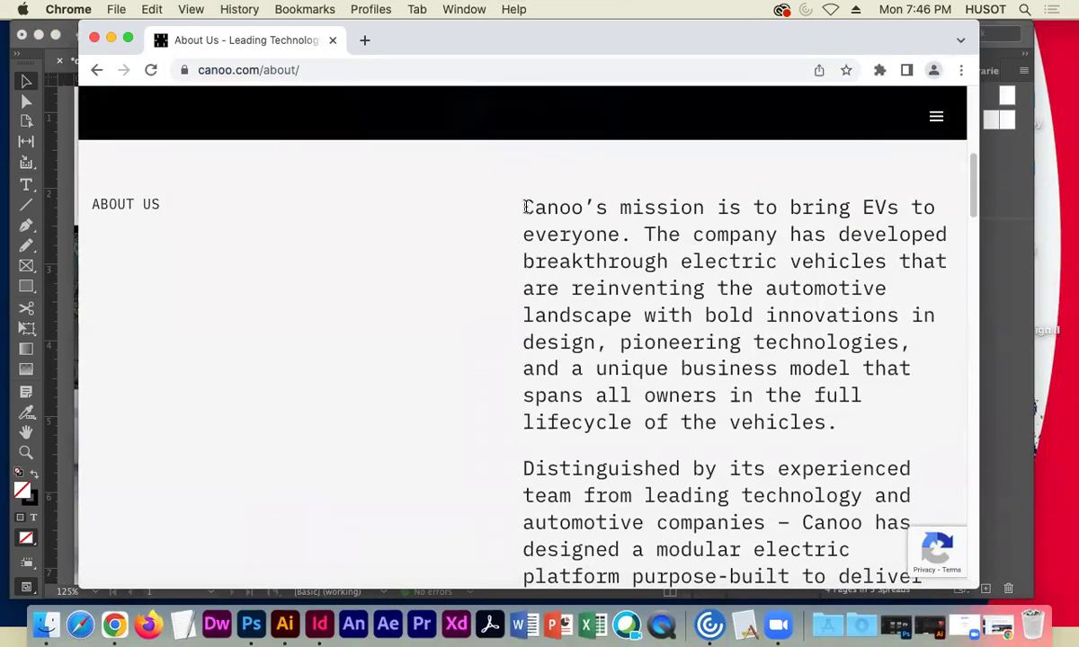
left_click_drag(539, 214, 631, 241)
key("super+c")
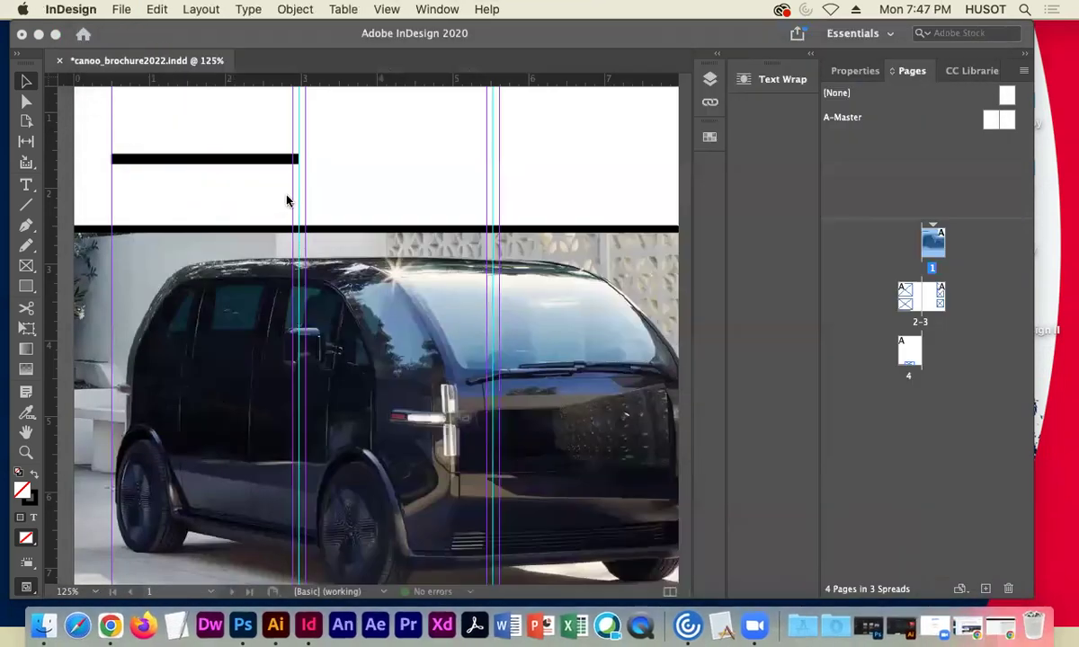
In InDesign, paste the sentence into a new text frame about 4.94 by 0.32 in beside the short bar, spanning the last two columns.
key("t")
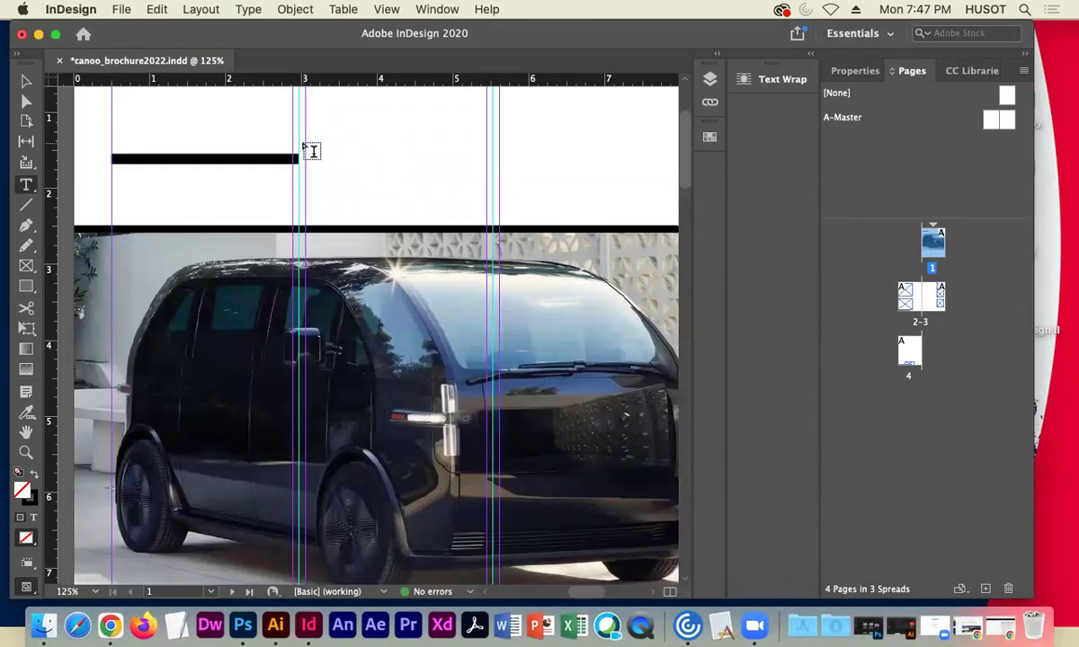
left_click_drag(306, 143, 499, 171)
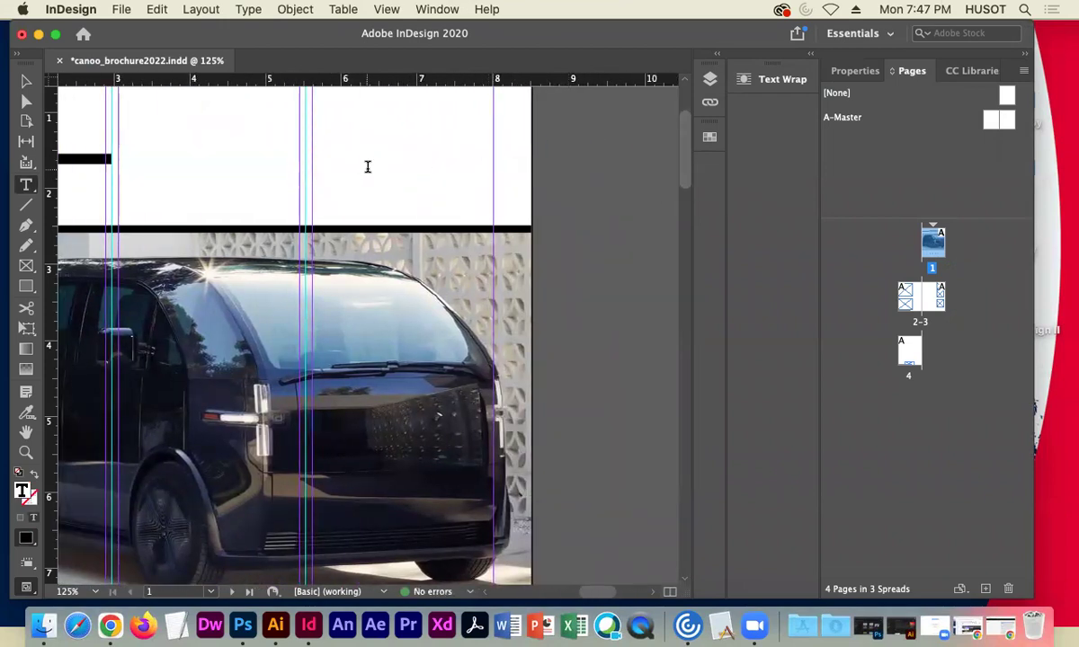
key("super+v")
Set the font of the whole mission sentence to Avenir.
left_click_drag(343, 148, 105, 155)
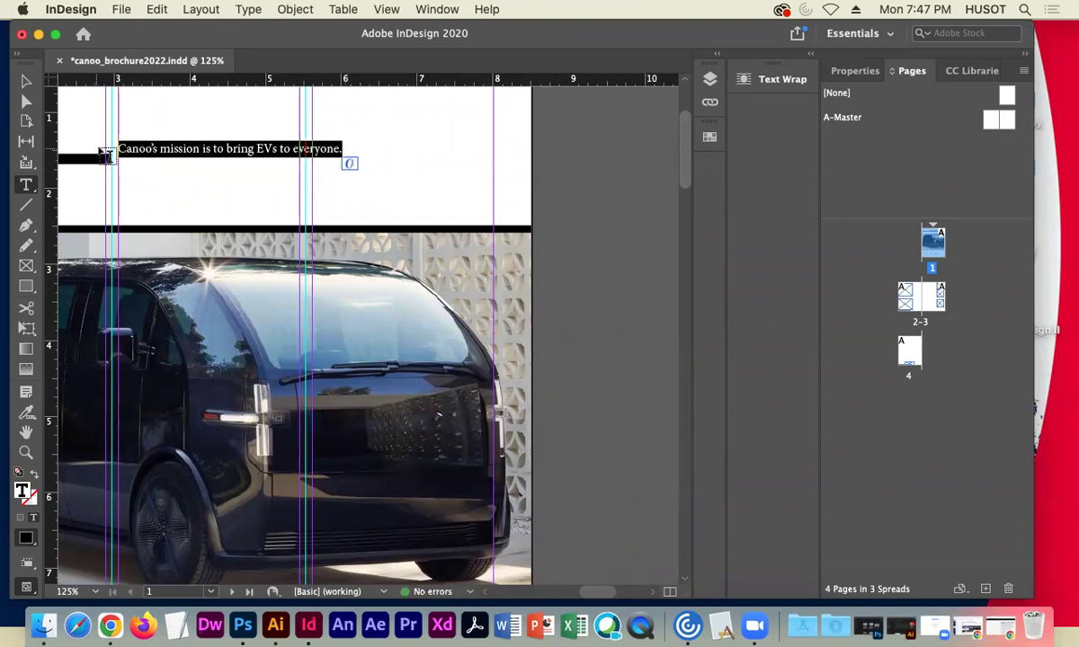
left_click(855, 71)
left_click(1007, 335)
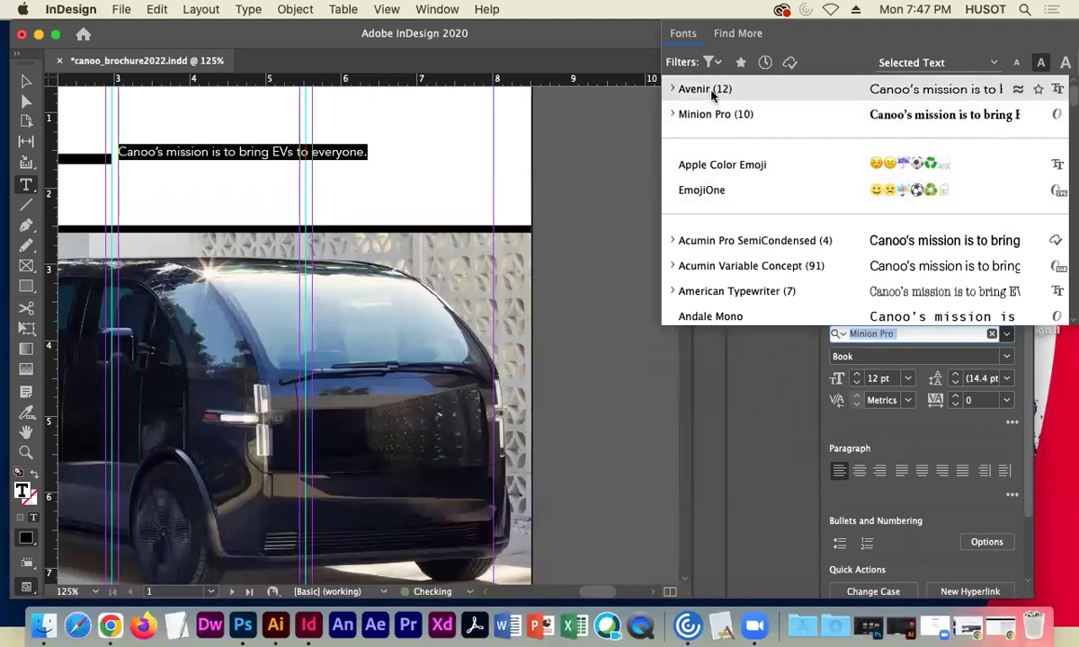
left_click(712, 97)
Style the mission sentence as Oblique, with the words "EVs to everyone" in Heavy Oblique.
left_click(1006, 357)
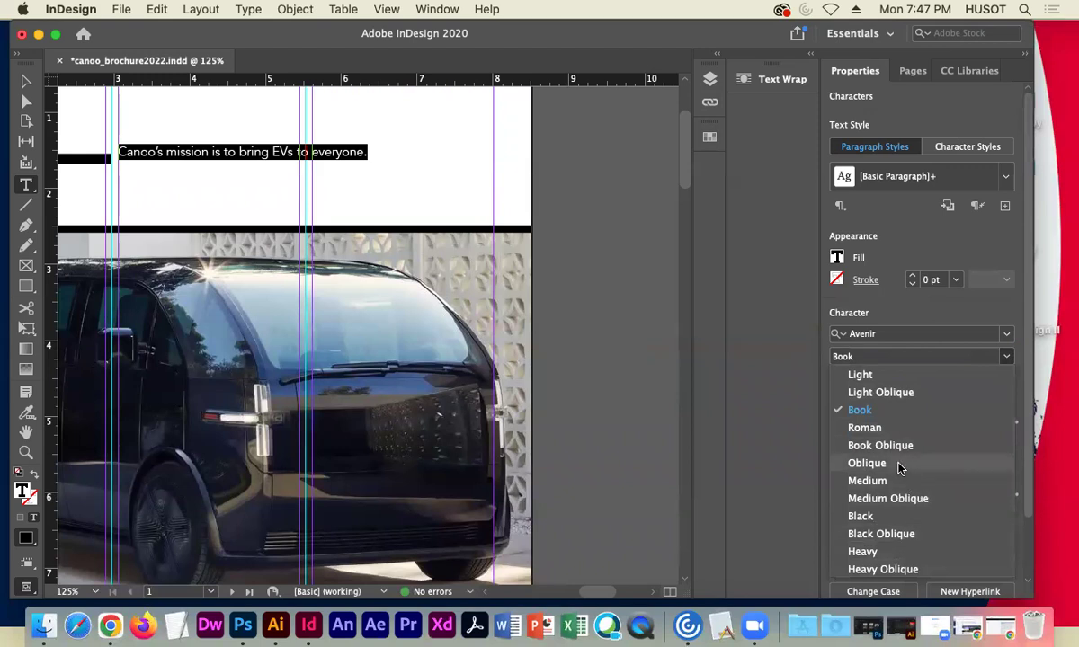
left_click(899, 465)
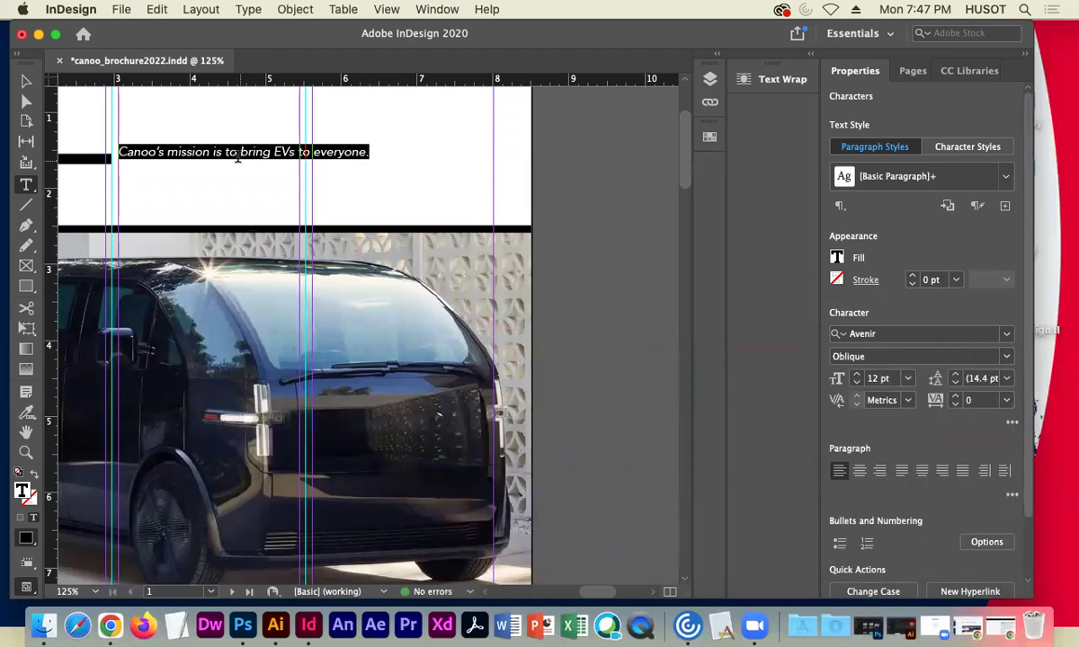
left_click(272, 152)
left_click_drag(273, 152, 371, 153)
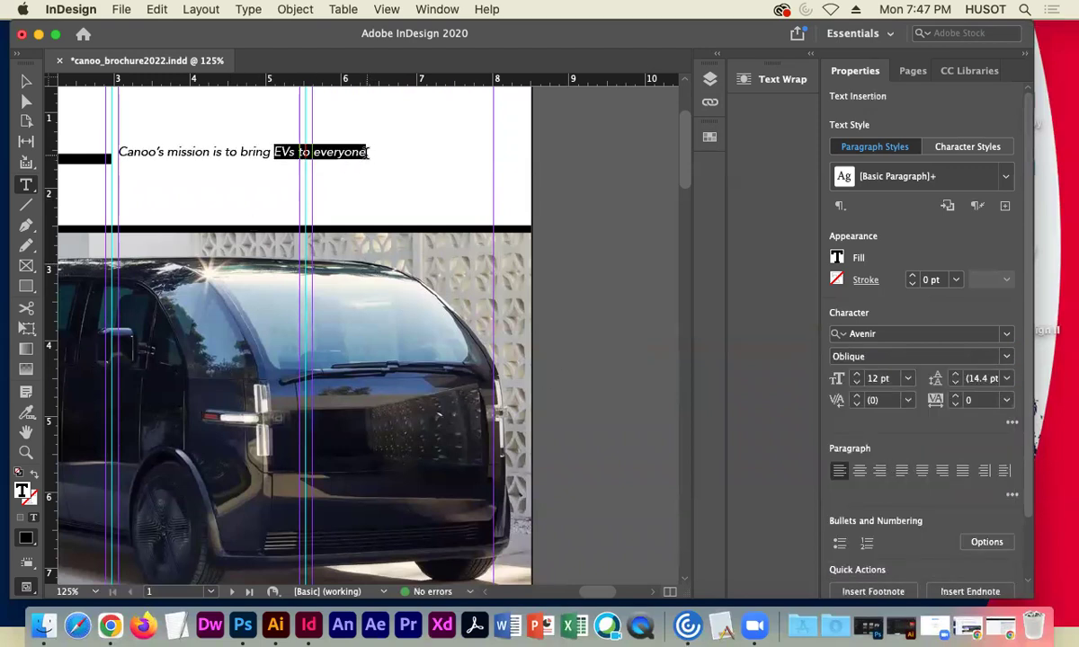
left_click(1006, 356)
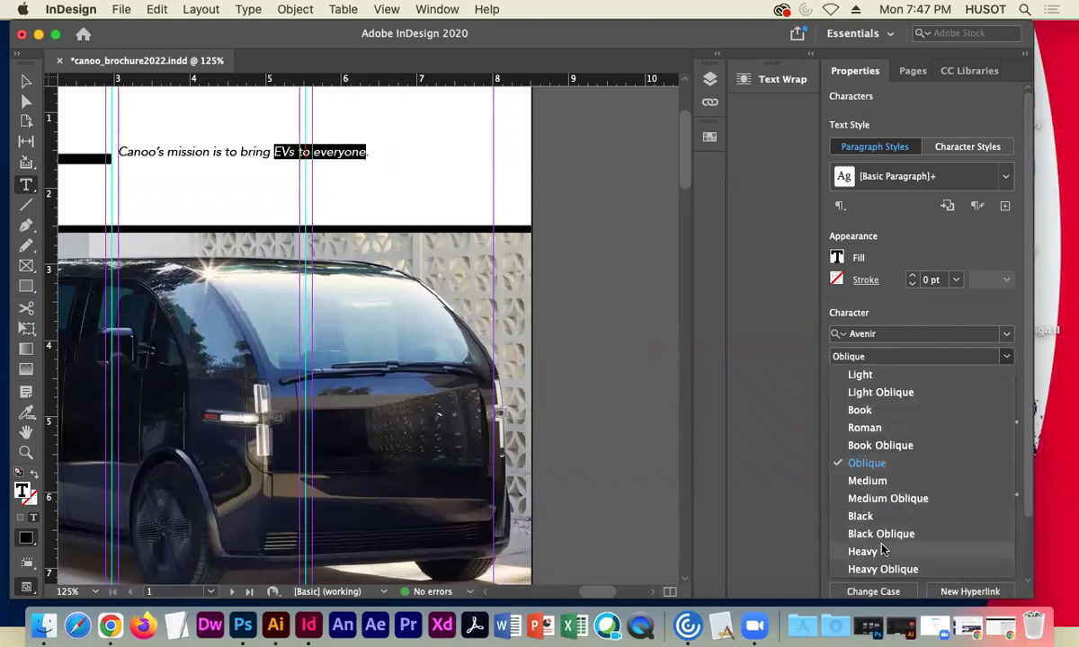
left_click(882, 569)
Increase the text size of the mission sentence's frame to 17 pt.
left_click(28, 82)
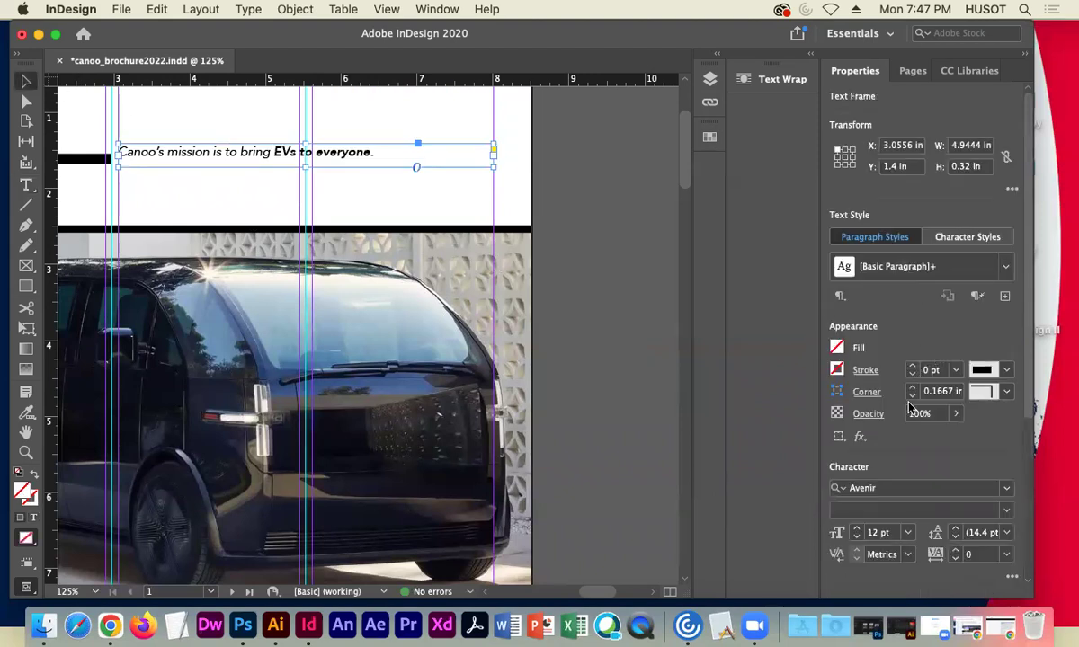
left_click(856, 532)
left_click(856, 533)
left_click(856, 532)
left_click(855, 532)
left_click(856, 532)
left_click(857, 532)
left_click(855, 538)
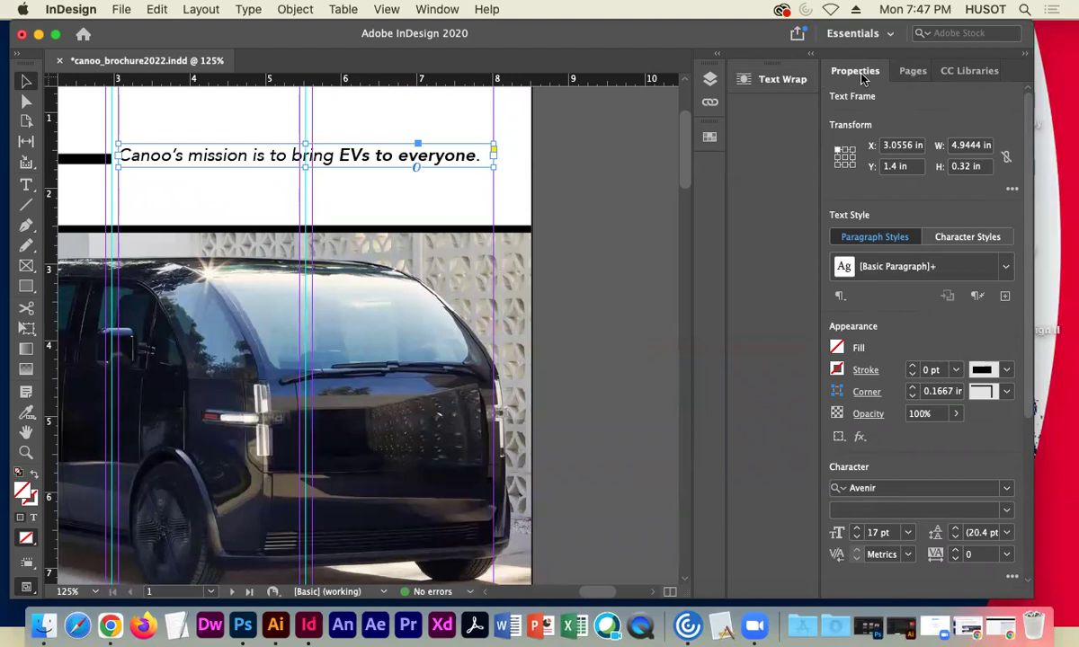
Center the mission sentence in its frame and set the entire text to Avenir Oblique.
scroll(890, 270, "down", 2)
key("super+shift+i")
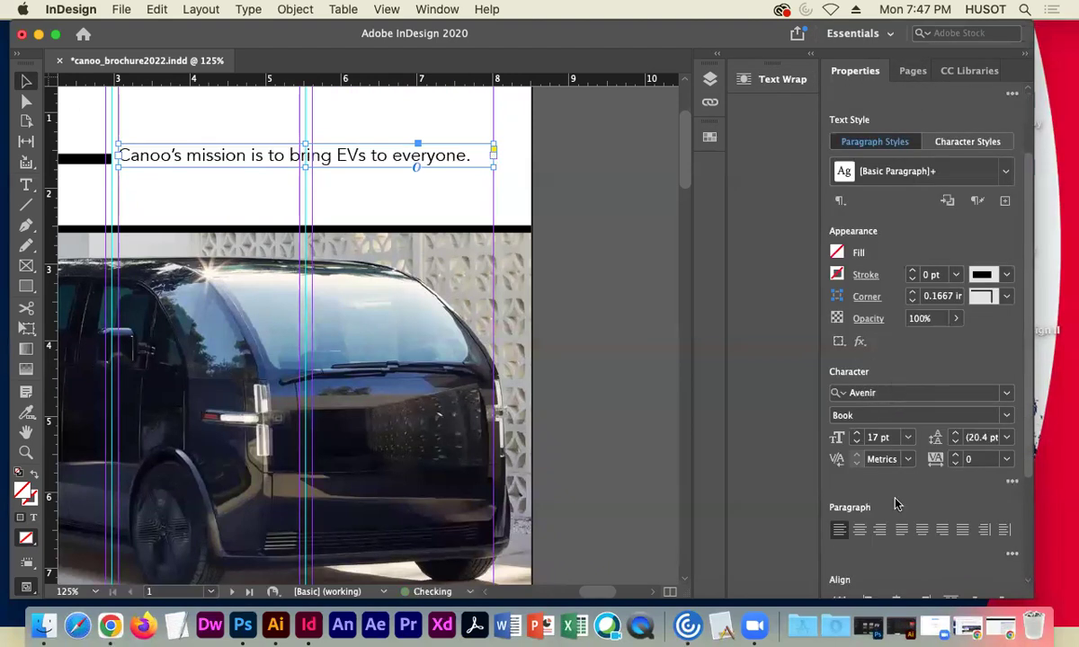
left_click(859, 531)
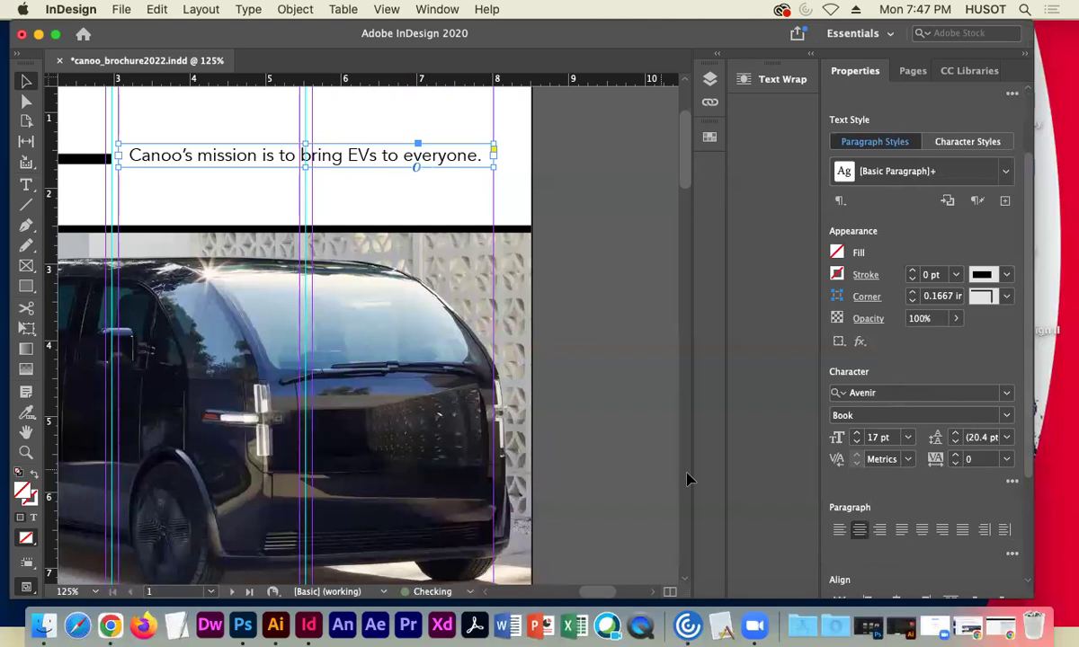
left_click(1005, 416)
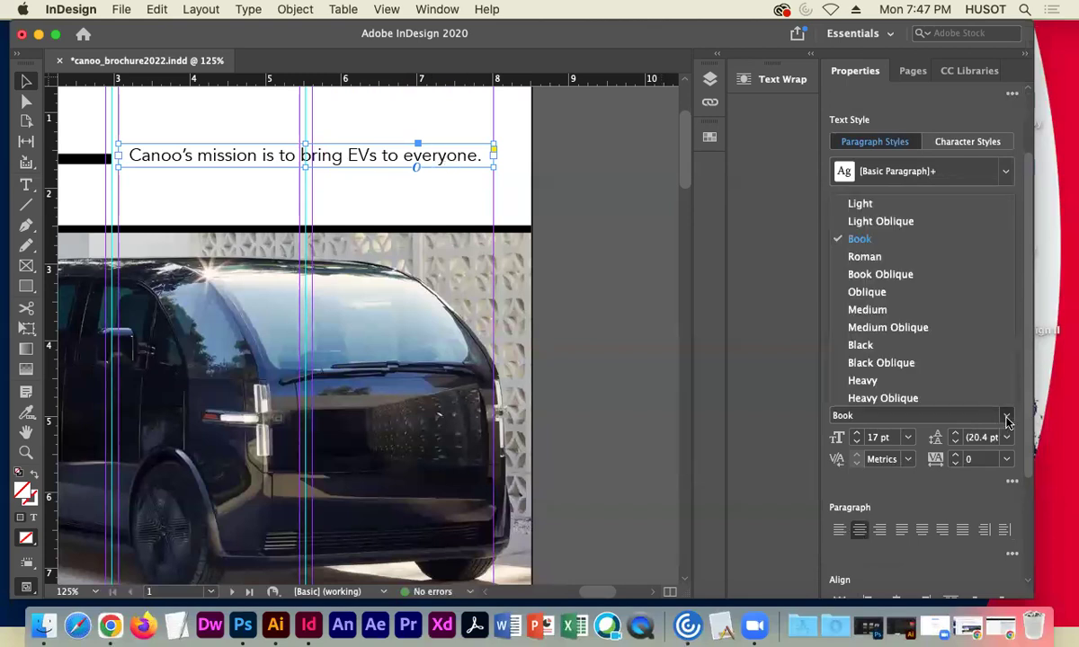
left_click(867, 294)
Emphasize the words "EVs to everyone" in Heavy Oblique and reselect the text frame as an object.
double_click(438, 156)
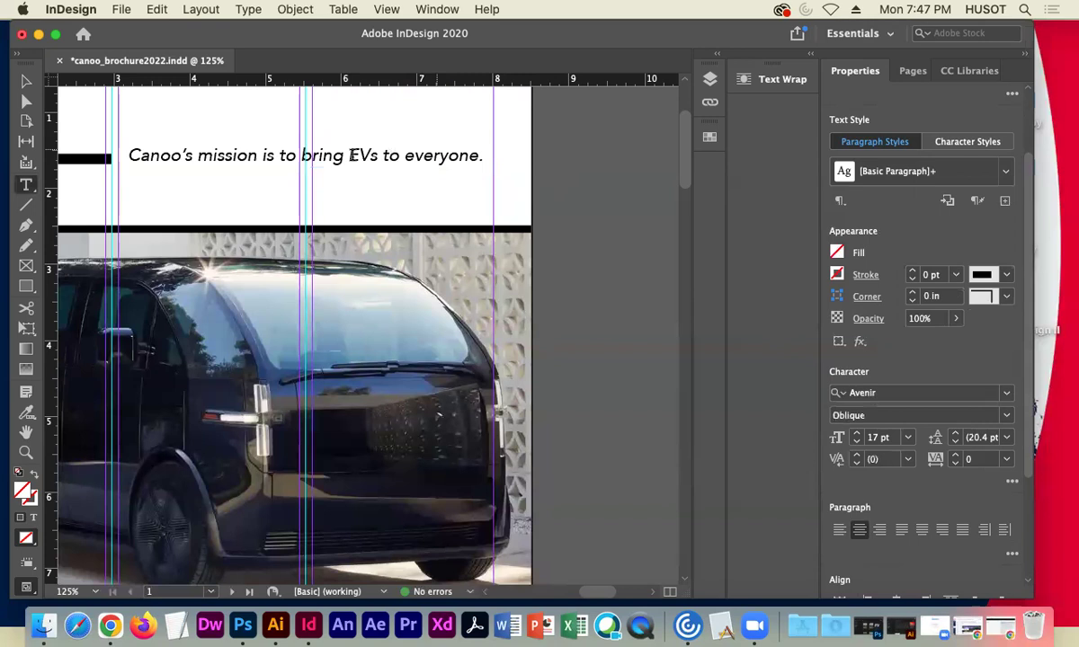
left_click_drag(350, 155, 480, 156)
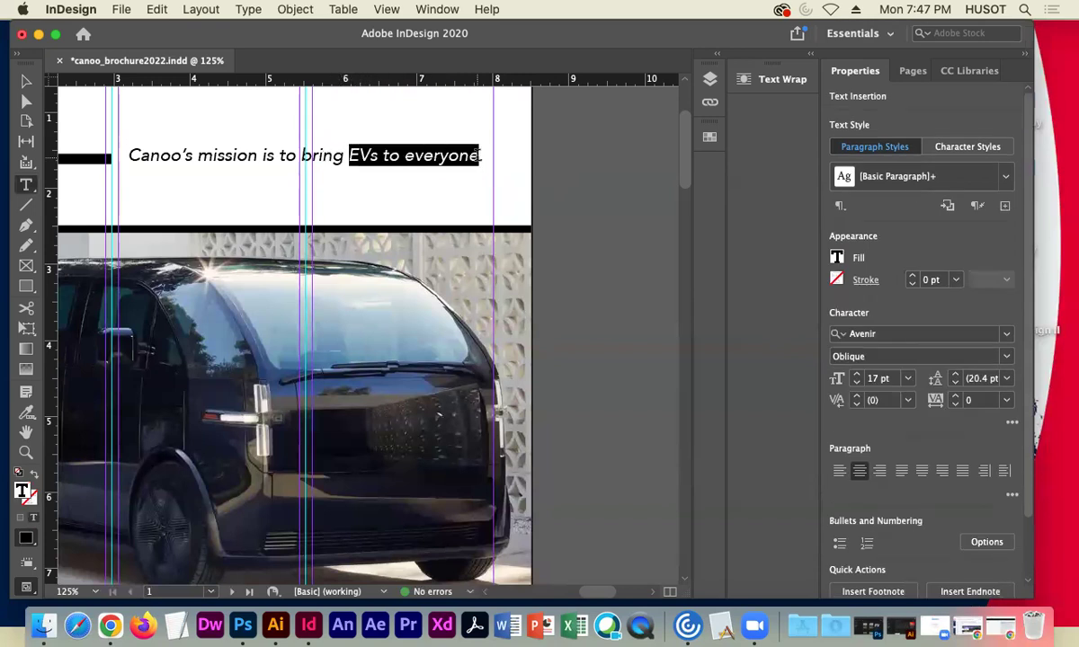
left_click(944, 355)
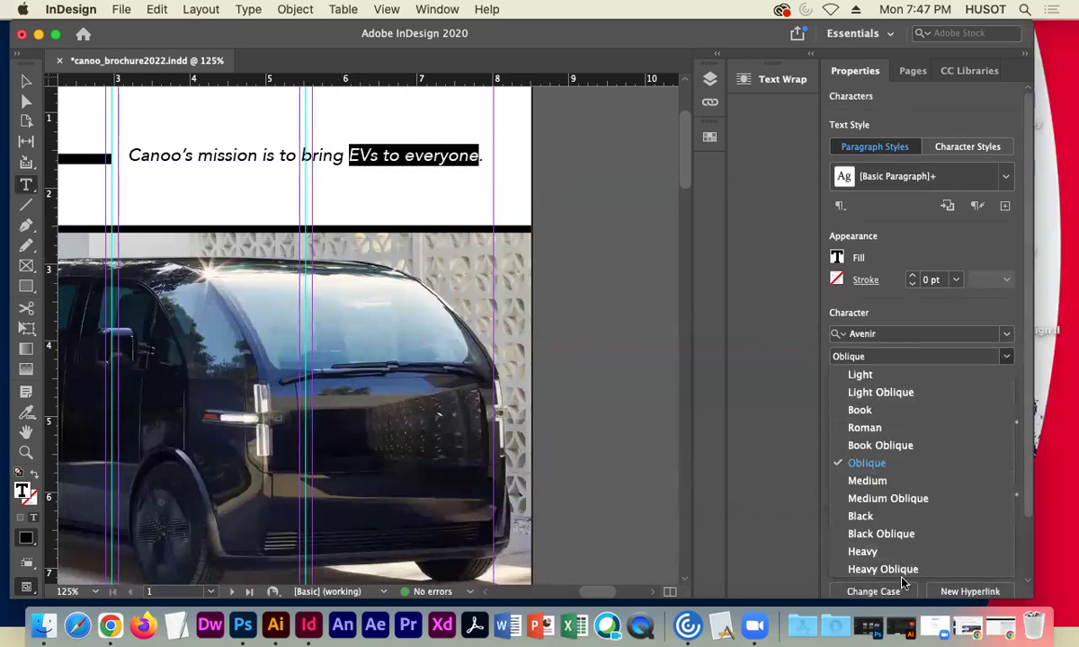
left_click(910, 567)
left_click(26, 81)
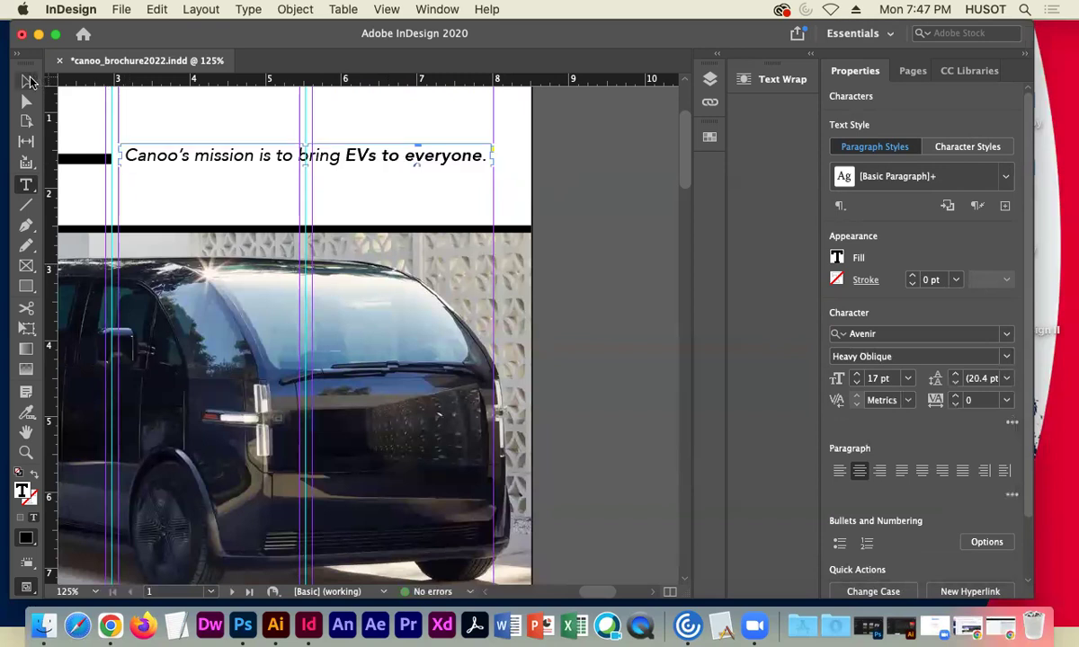
Deselect the tagline and hide the guides to review the whole cover page.
left_click(351, 211)
left_click(244, 164)
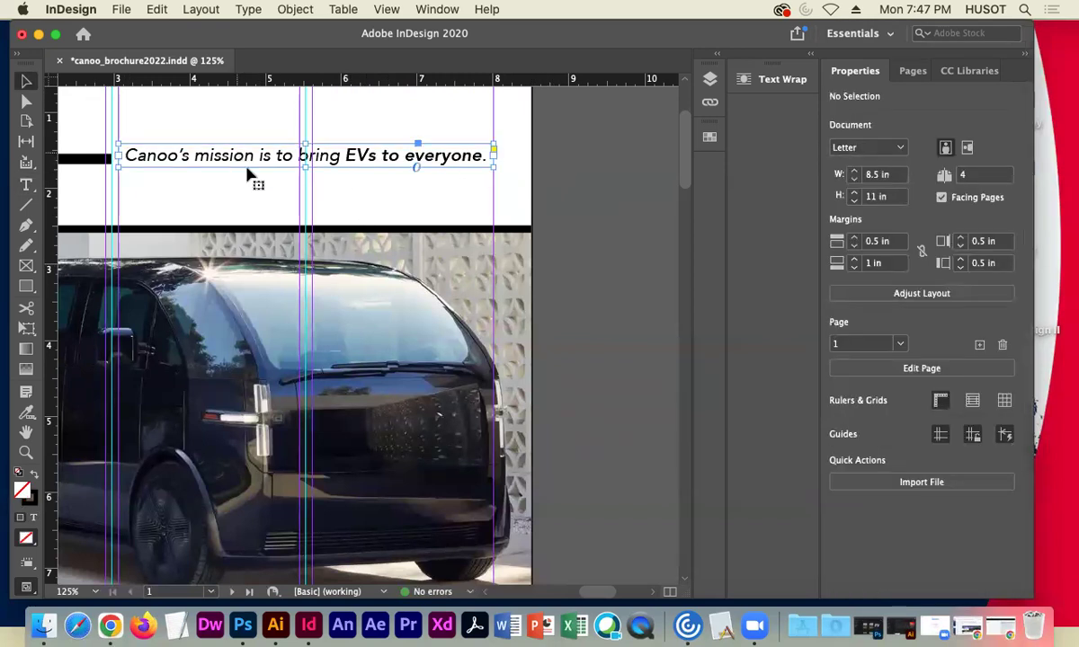
left_click(571, 199)
key("super+minus")
key("super+minus")
key("super+minus")
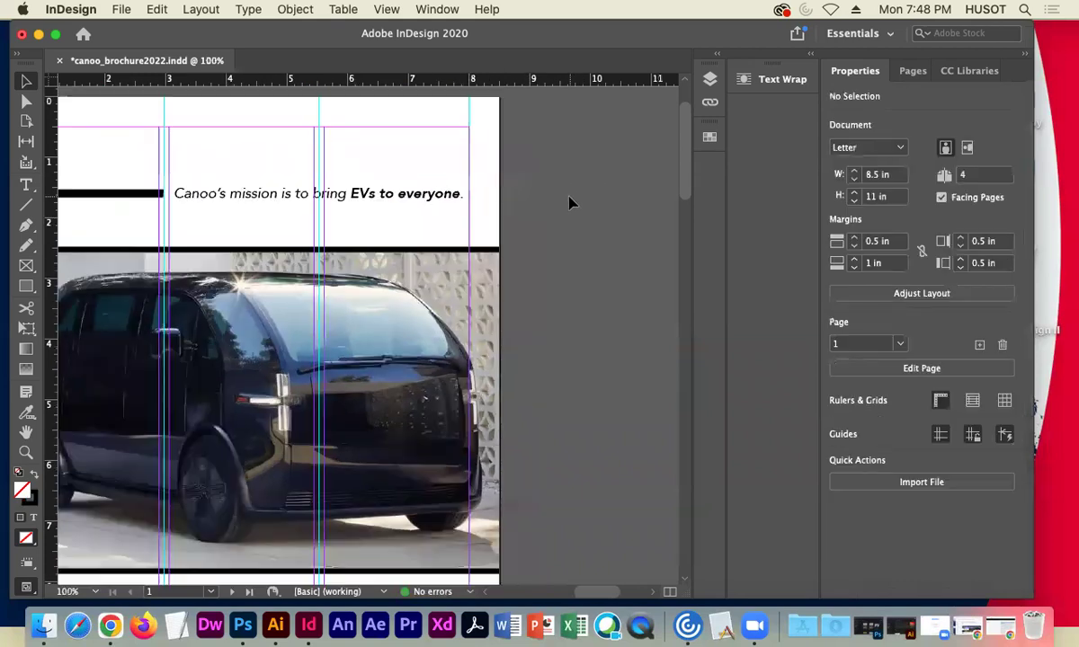
left_click(277, 421)
left_click(145, 234)
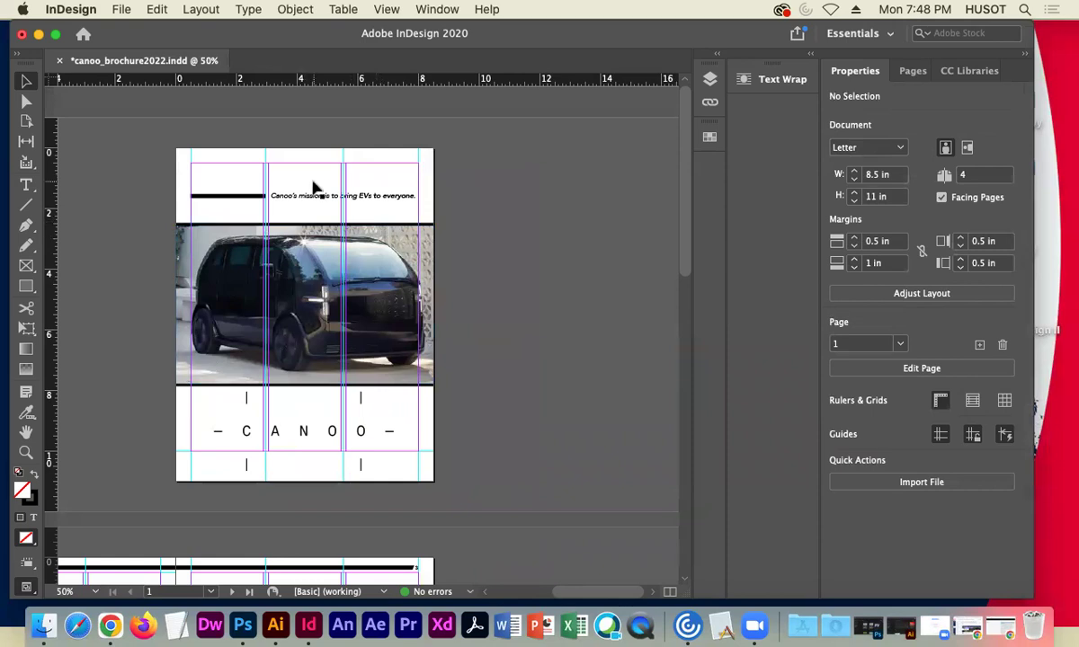
left_click(388, 8)
mouse_move(548, 344)
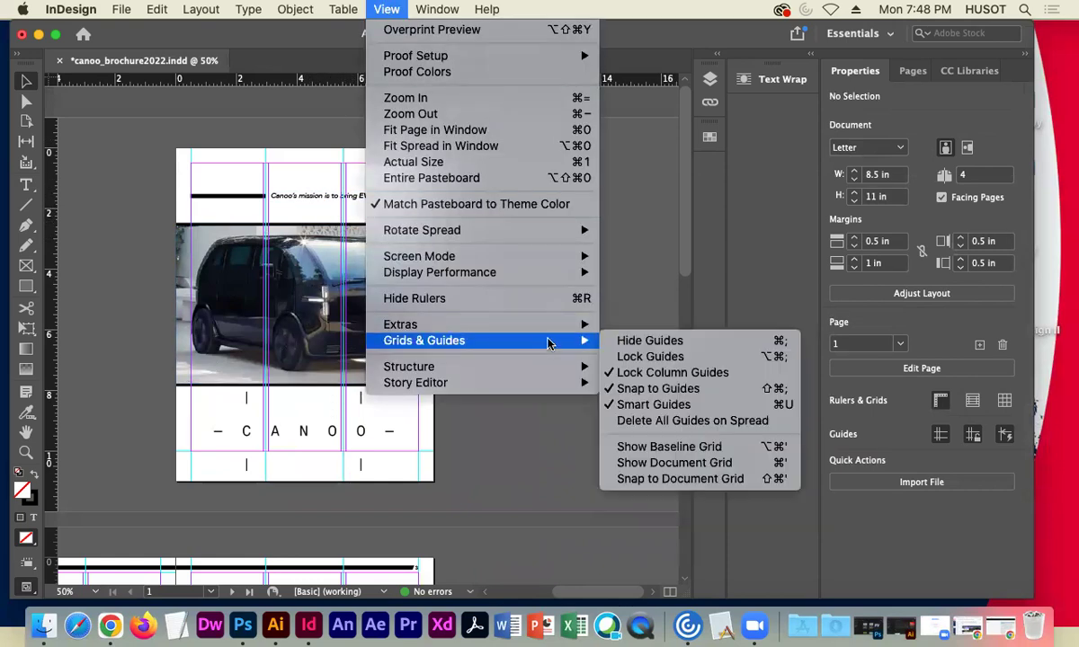
left_click(622, 342)
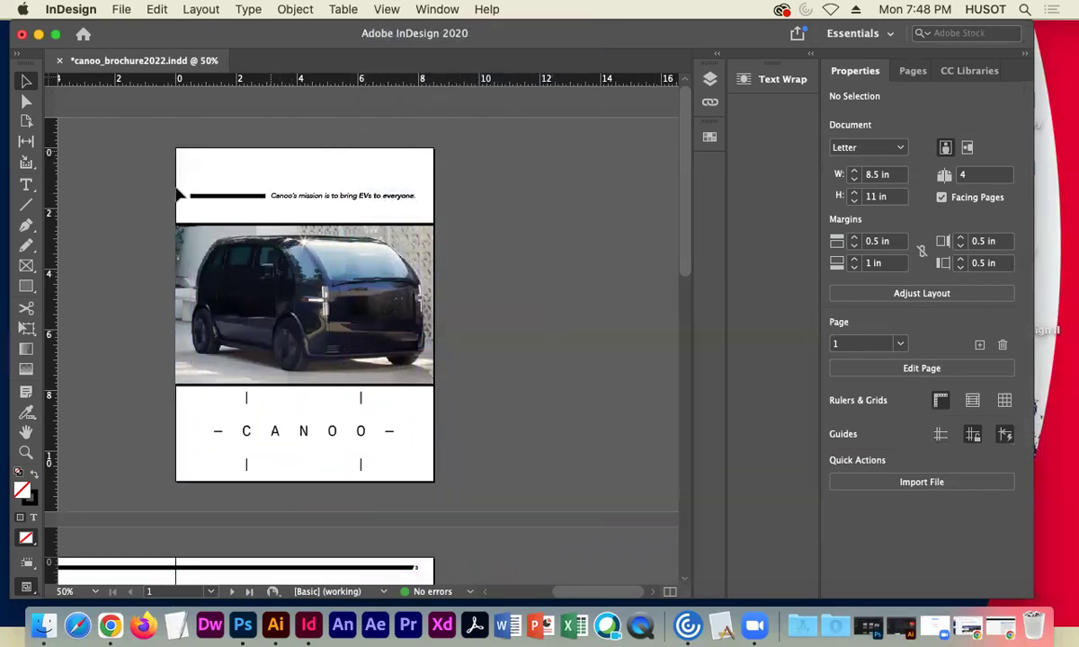
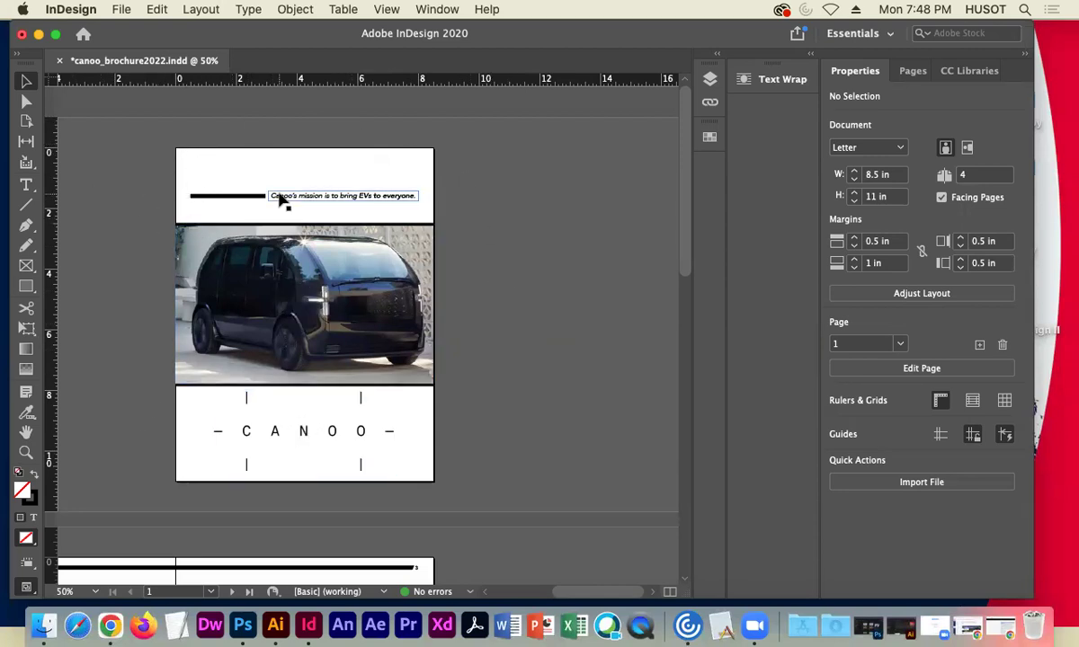
Show the guides again and nudge the black bar and tagline up together to Y 1.1917 in.
left_click(347, 13)
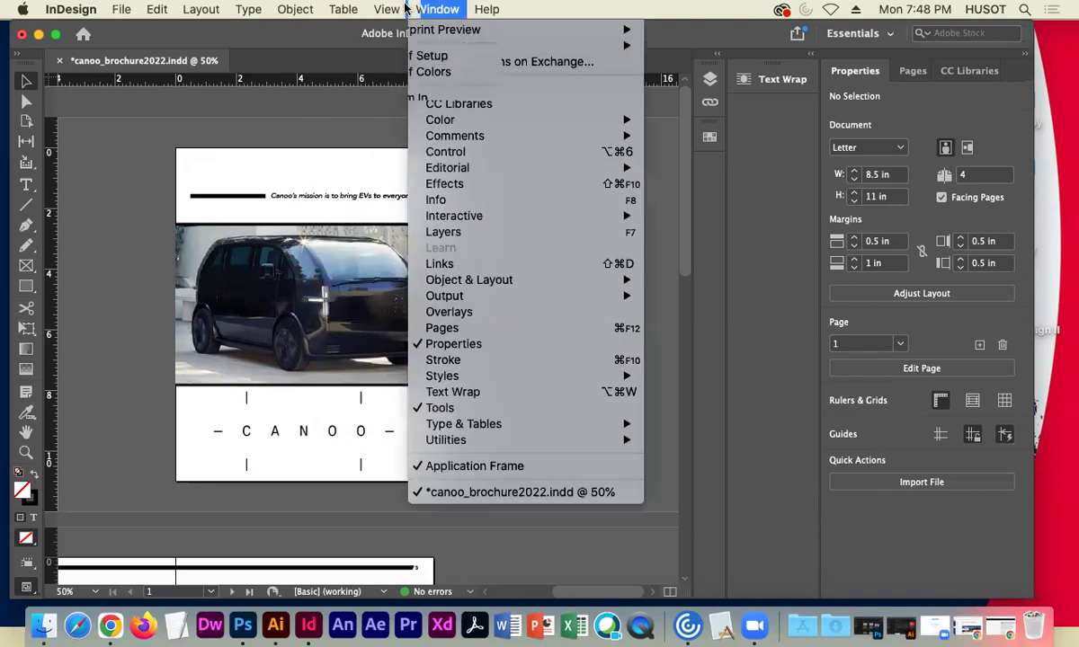
mouse_move(515, 340)
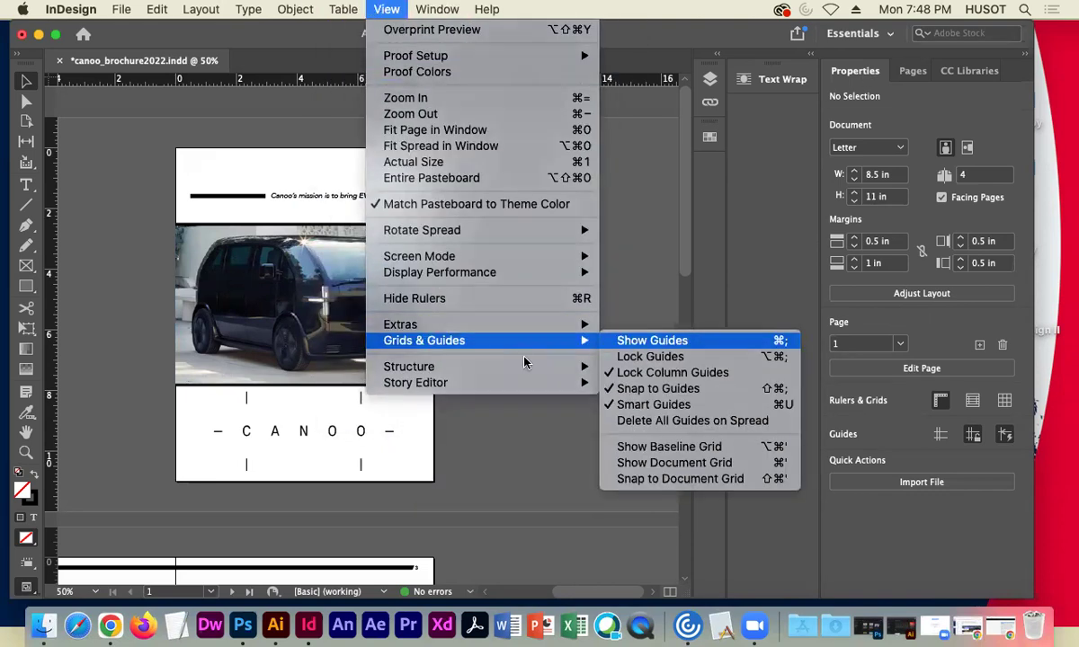
key("Return")
left_click(250, 208)
left_click(240, 205, "shift")
key("Up")
key("Up")
key("Up")
key("Up")
key("Up")
key("Up")
key("Up")
key("Up")
key("Up")
key("Up")
key("Up")
key("Up")
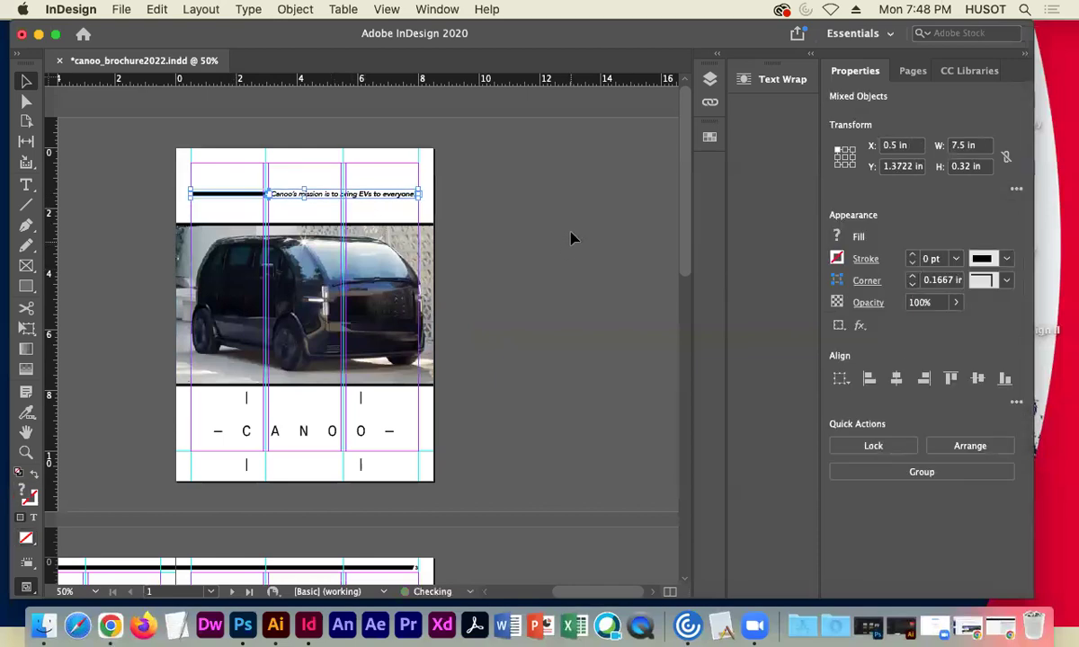
key("Up")
key("Up")
key("Up")
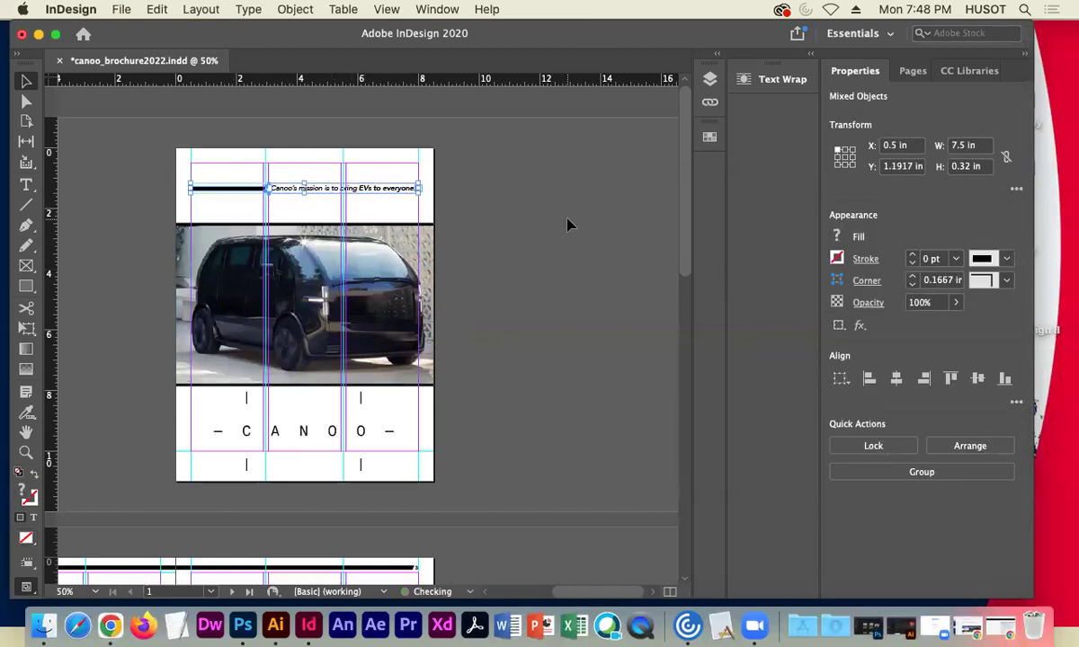
left_click(564, 223)
Hide the guides to check the repositioned bar and tagline on the cover.
left_click(387, 9)
mouse_move(536, 370)
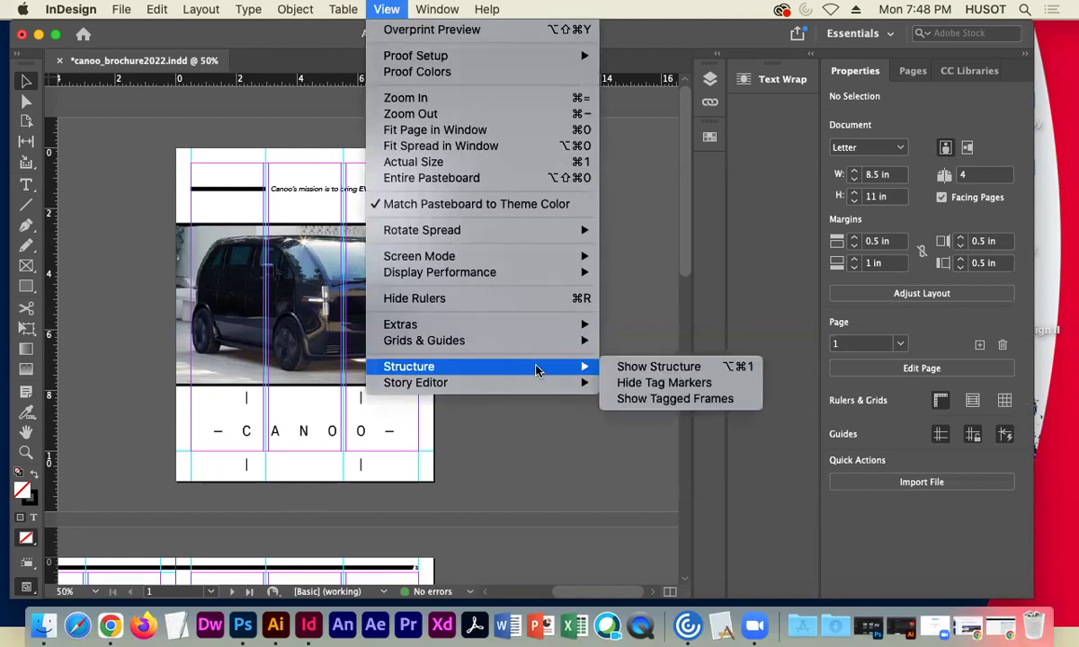
mouse_move(544, 323)
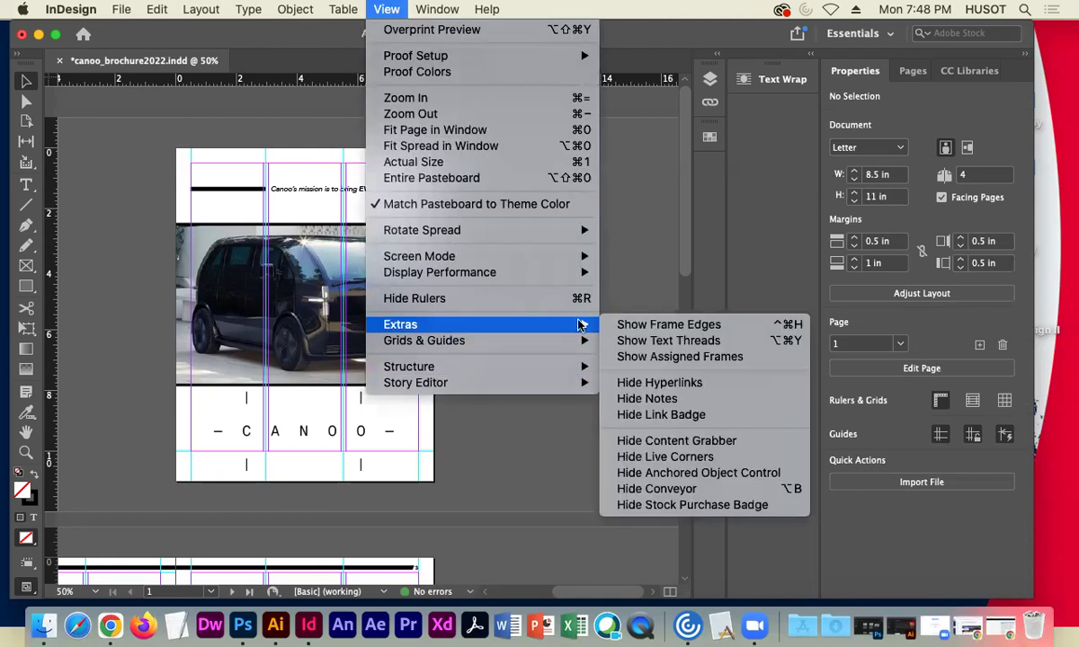
mouse_move(566, 340)
left_click(642, 342)
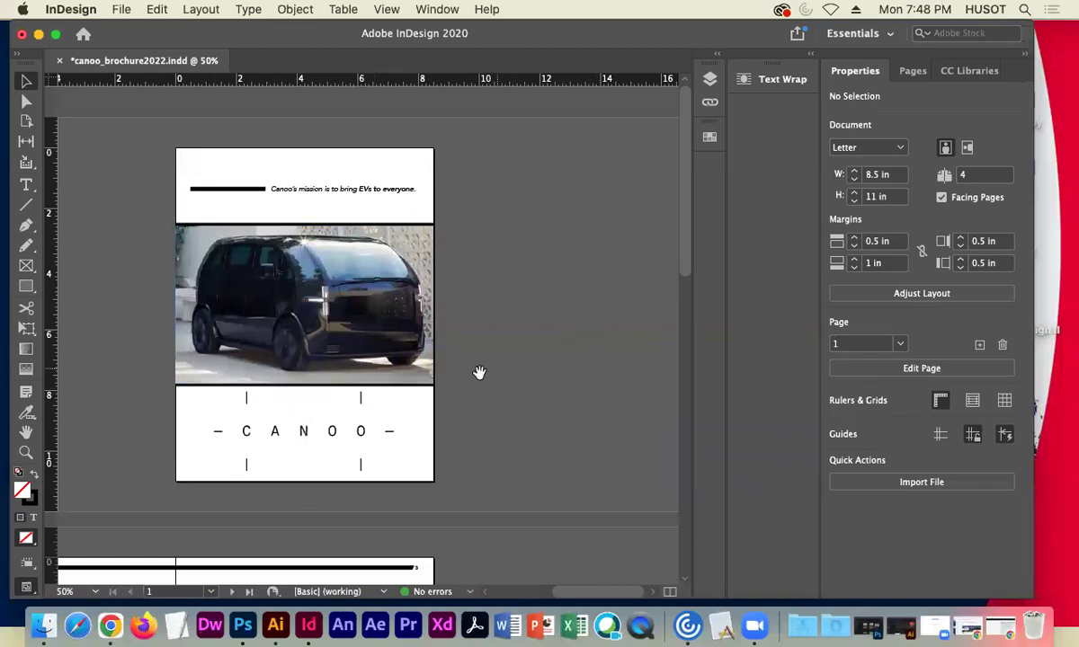
Examine the cover page and the spread of pages 2 and 3 without guides.
scroll(476, 373, "down", 5)
left_click_drag(356, 451, 455, 261)
scroll(456, 261, "down", 2)
scroll(411, 352, "up", 2)
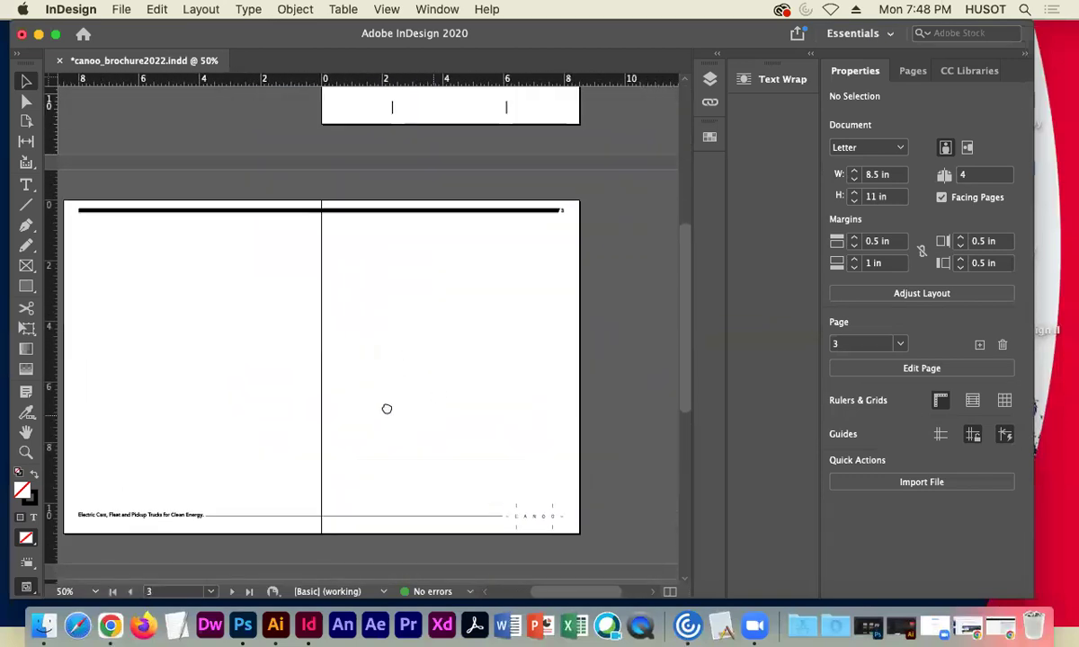
scroll(391, 367, "up", 5)
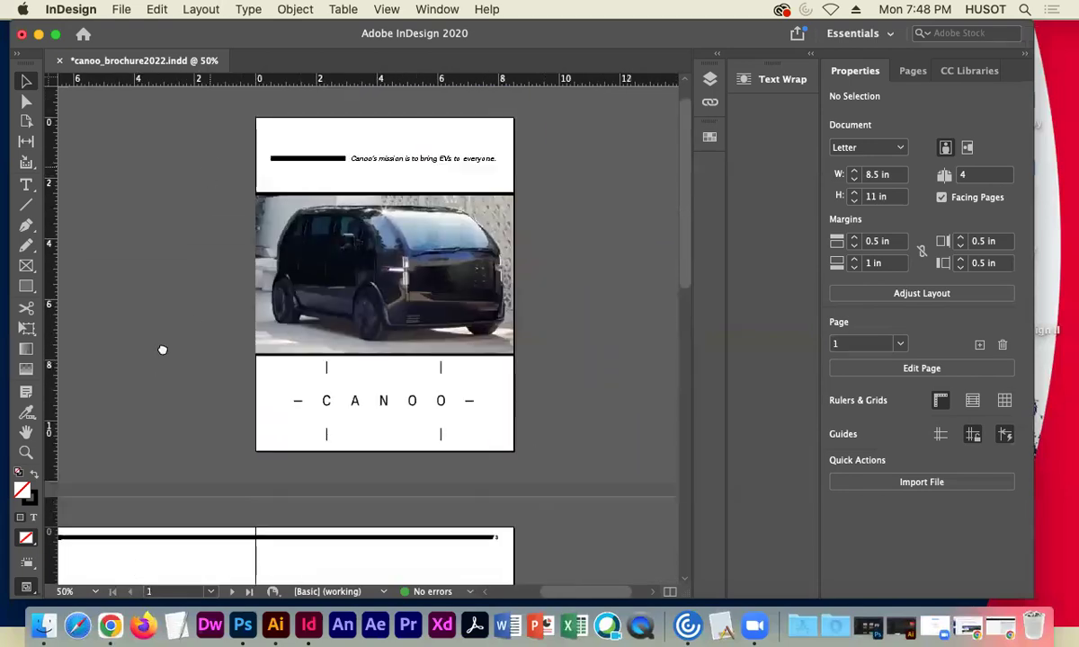
scroll(273, 254, "down", 1)
scroll(266, 472, "down", 5)
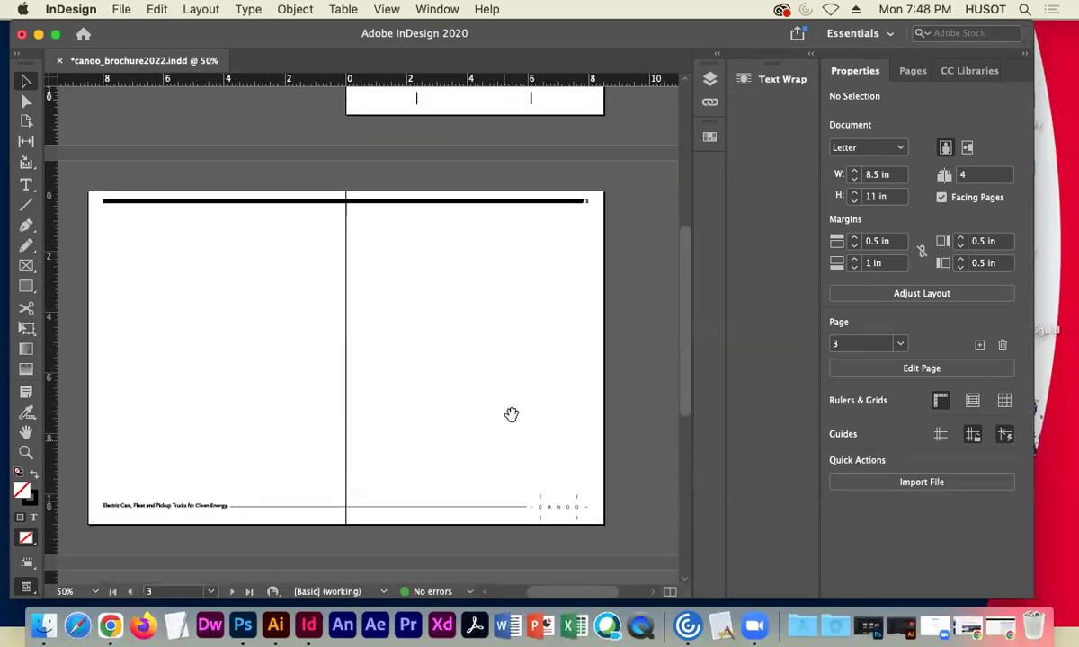
scroll(393, 375, "down", 2)
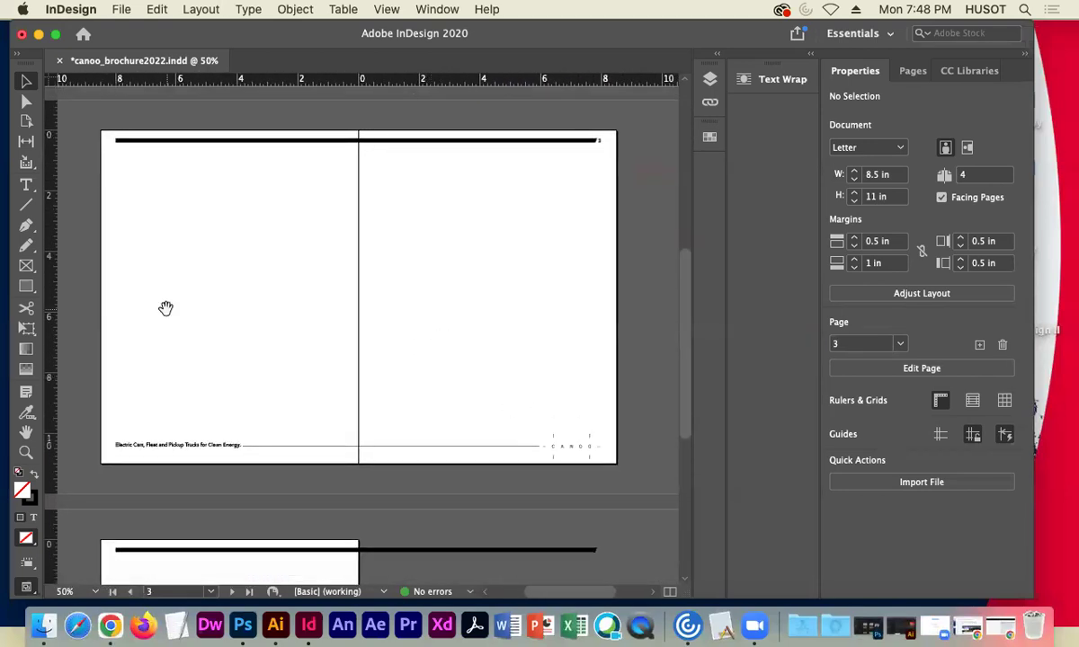
scroll(180, 313, "left", 1)
scroll(202, 318, "right", 1)
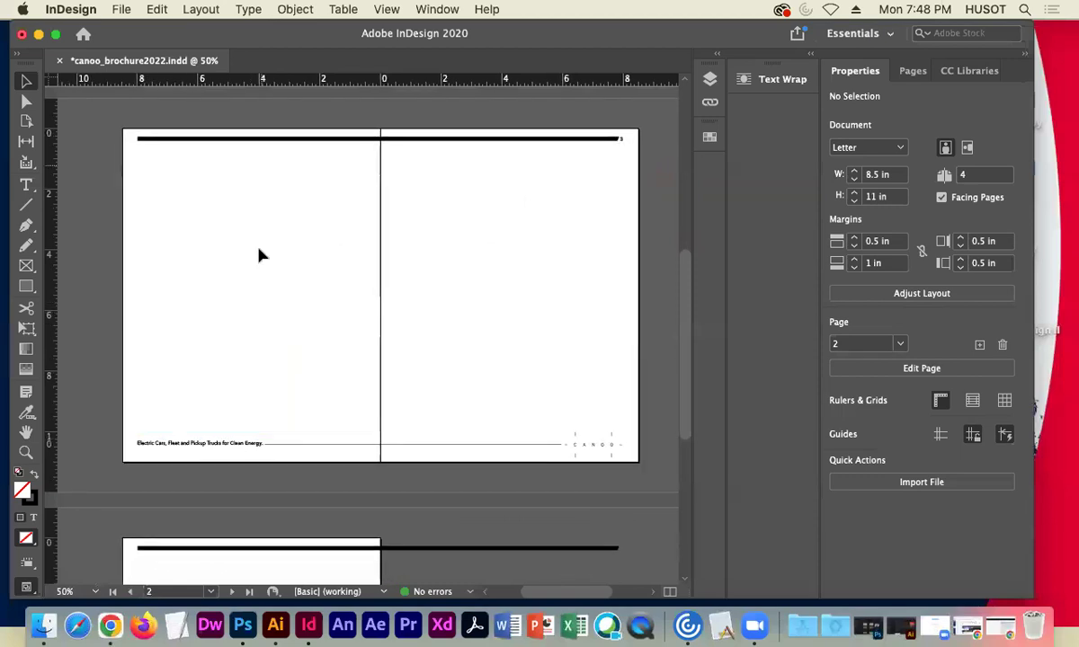
Show the guides and select the upper empty frame across the first two columns of page 2.
left_click(400, 11)
mouse_move(513, 332)
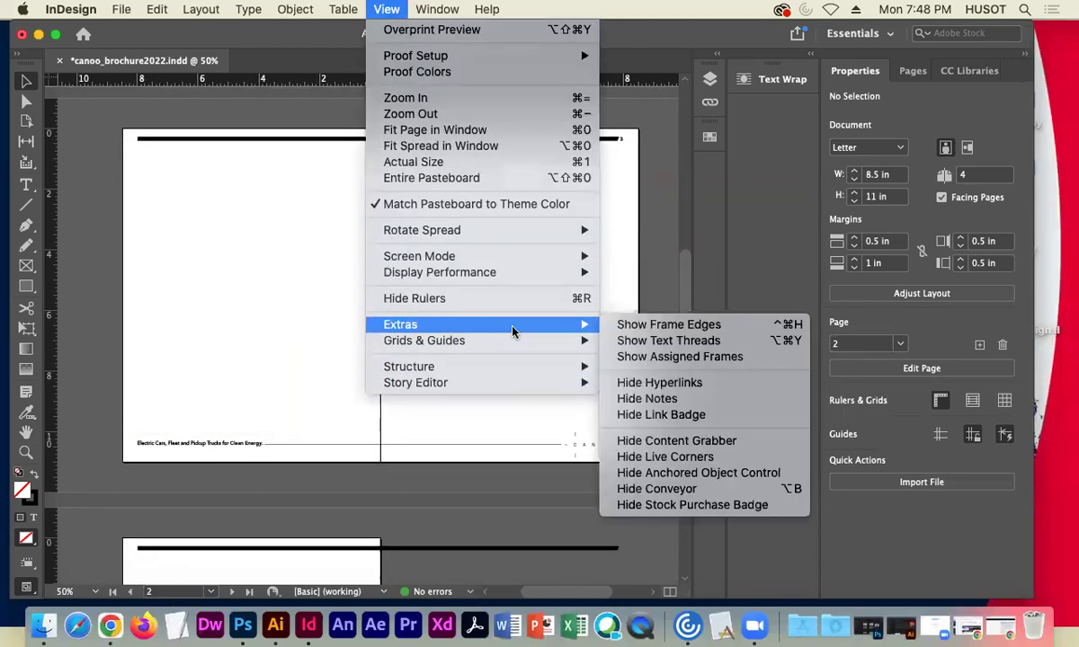
left_click(629, 341)
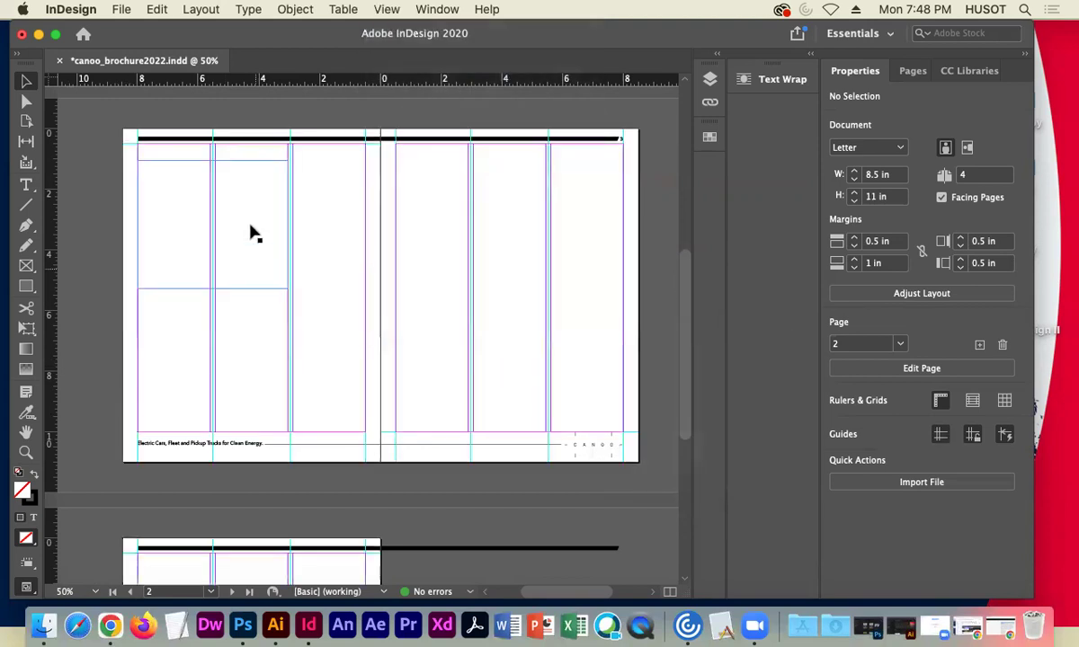
left_click(185, 214)
left_click(192, 352)
left_click(198, 214)
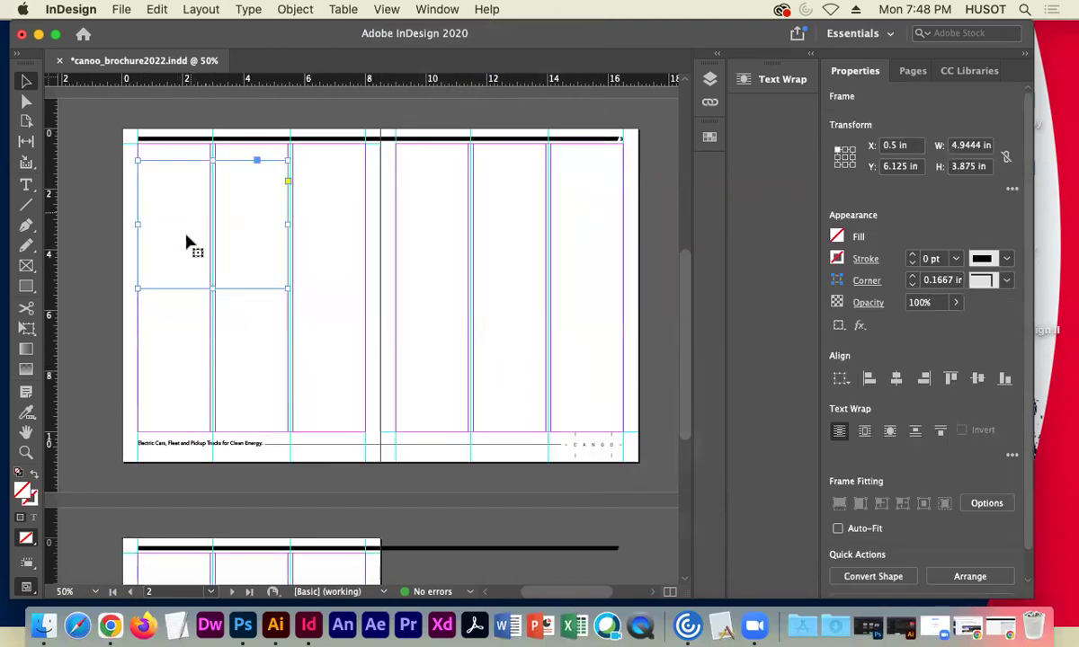
left_click(185, 351)
left_click(165, 223)
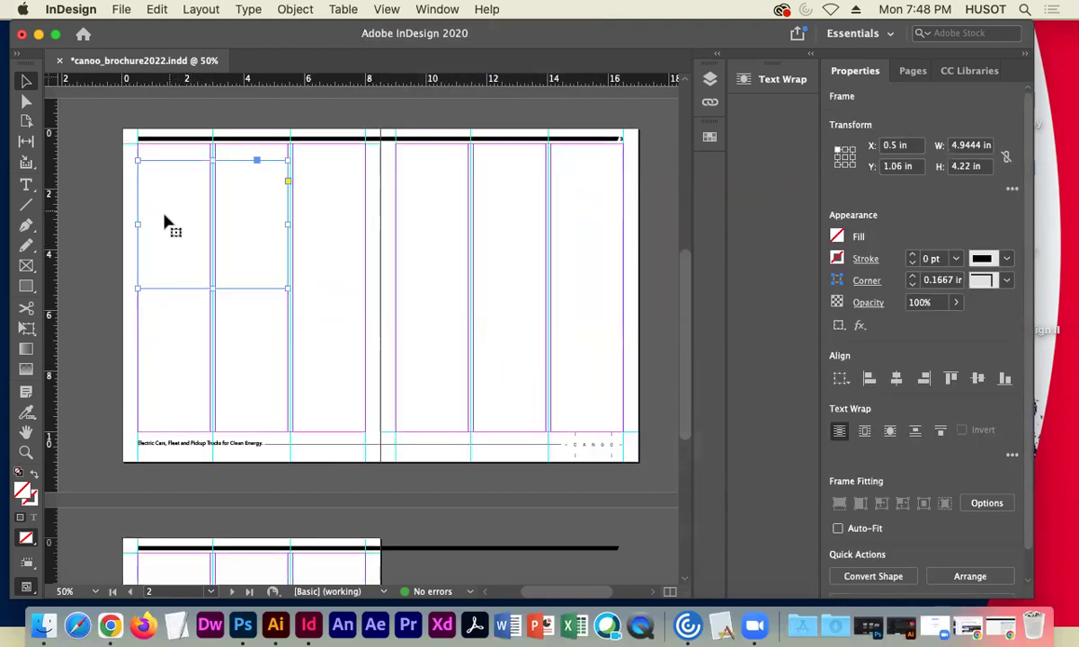
Place the Canoo_PickupTruck JPEG in the upper frame on page 2, and undo the placement.
left_click(121, 9)
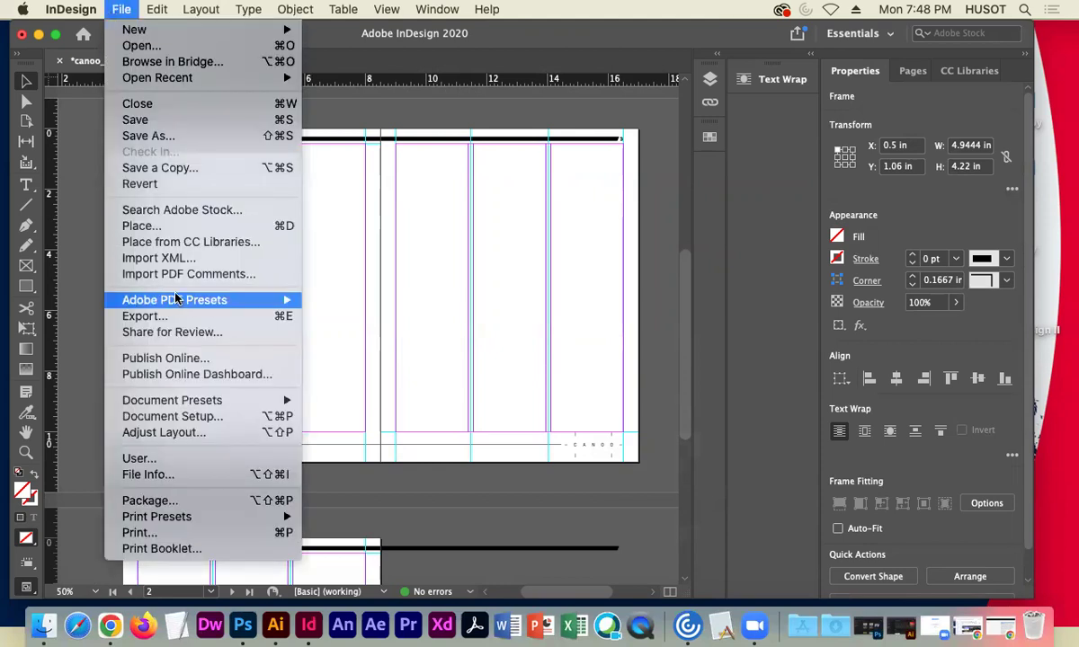
left_click(142, 226)
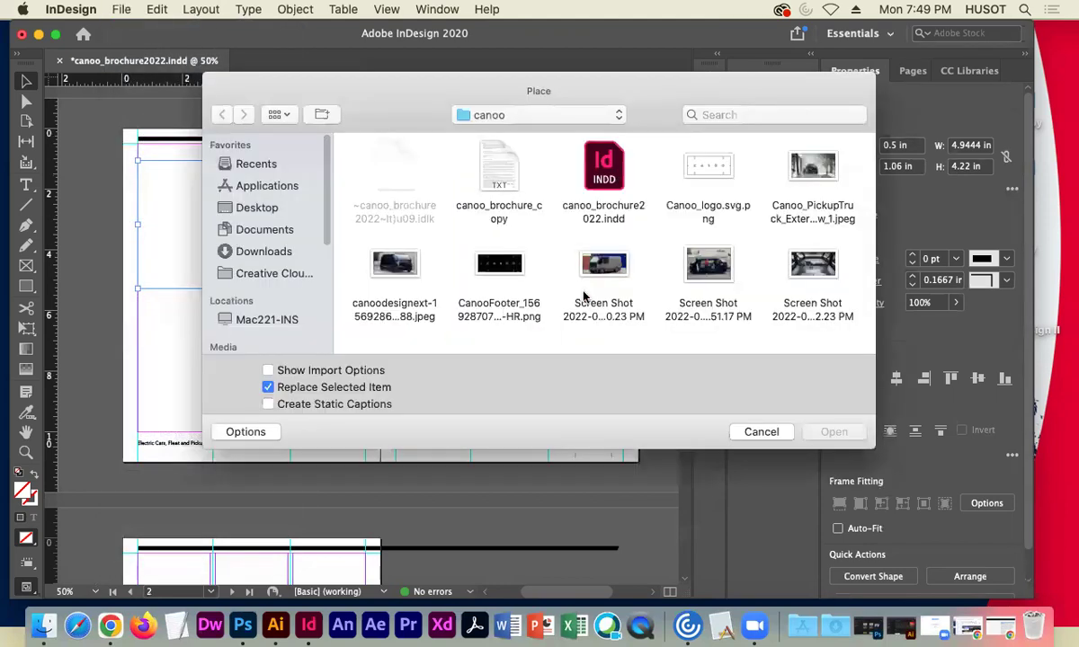
left_click(579, 257)
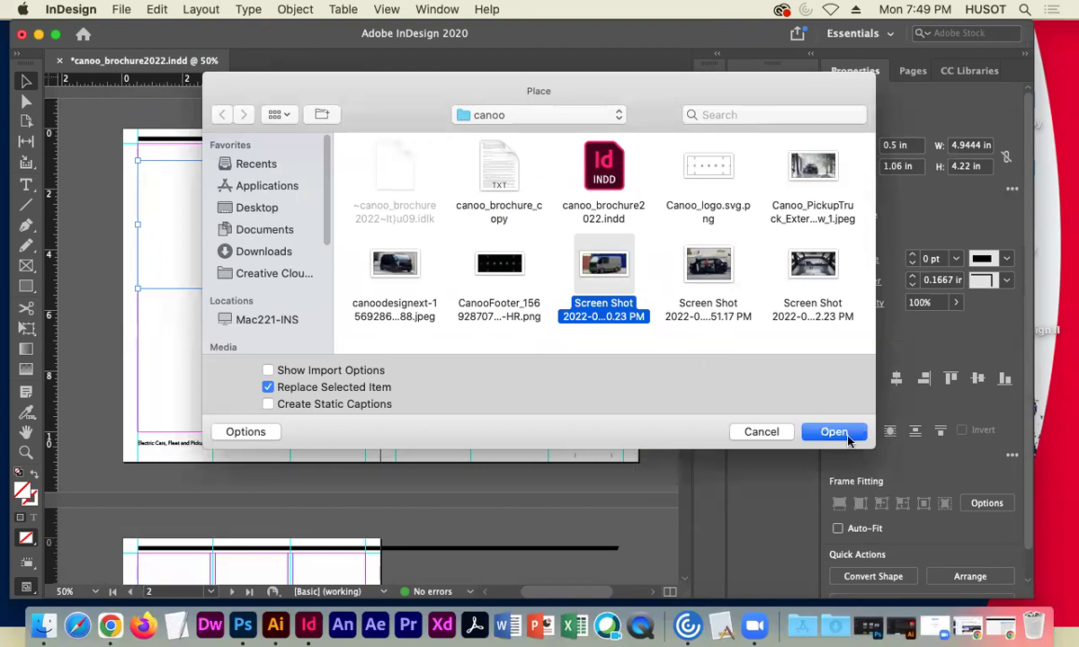
left_click(816, 164)
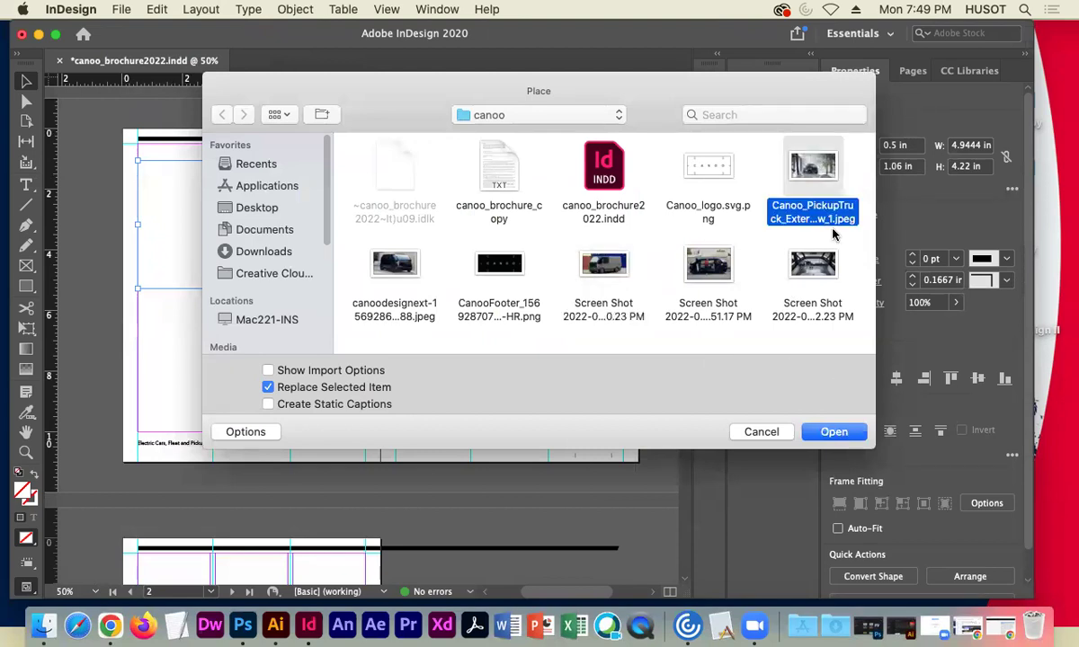
left_click(833, 431)
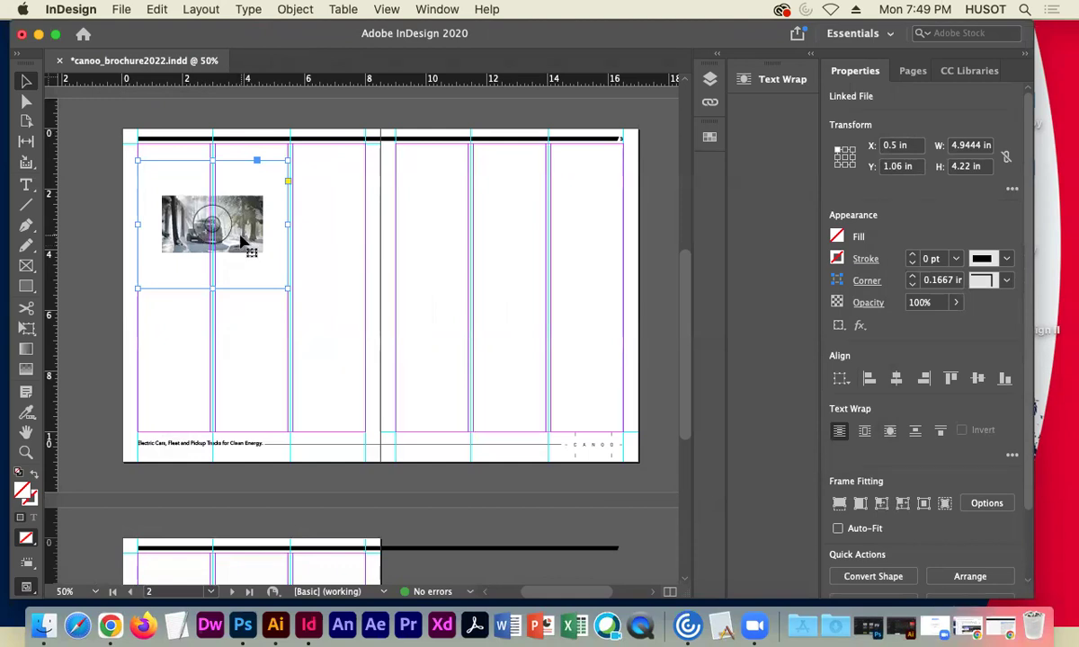
key("super+z")
Place the pickup truck photo in page 2's upper frame and the delivery van screenshot in the frame below it.
left_click(120, 10)
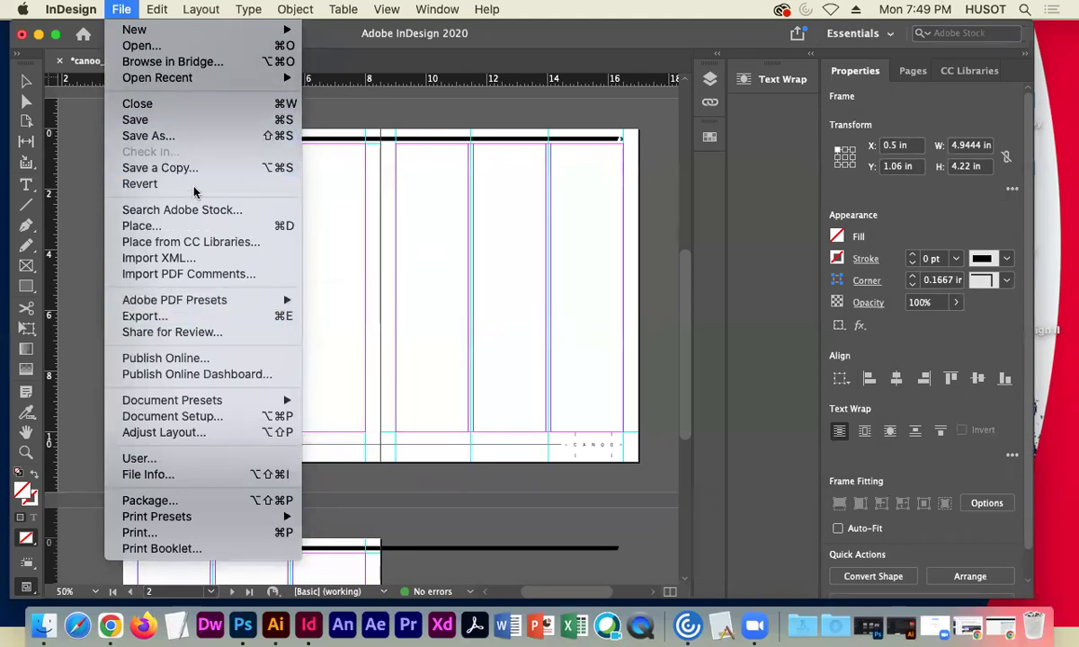
left_click(162, 225)
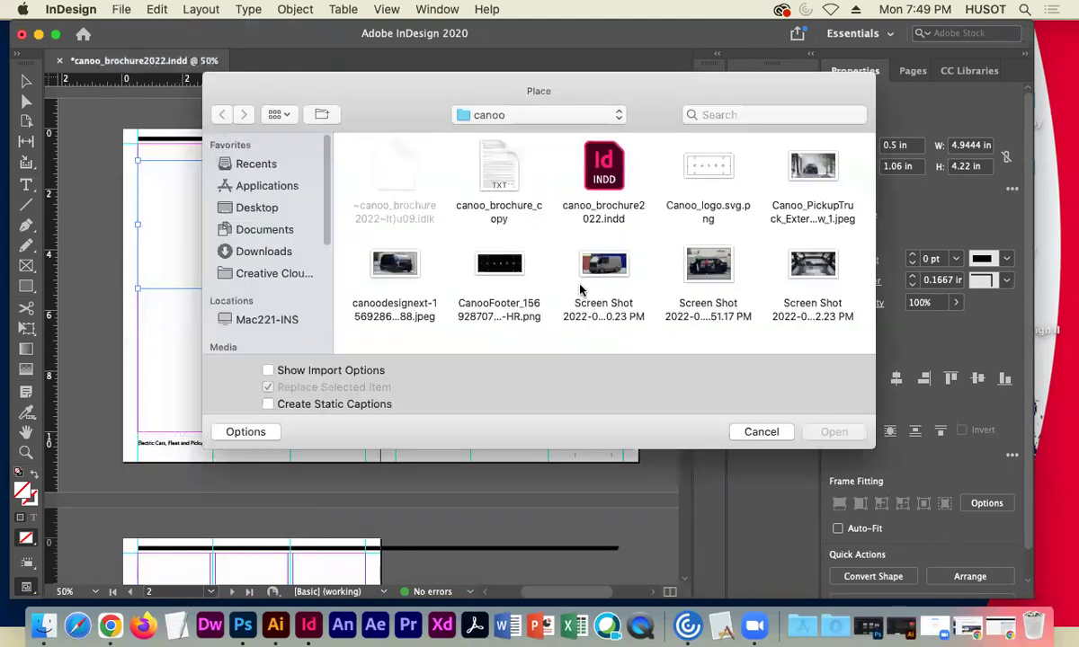
left_click(603, 265)
left_click(831, 432)
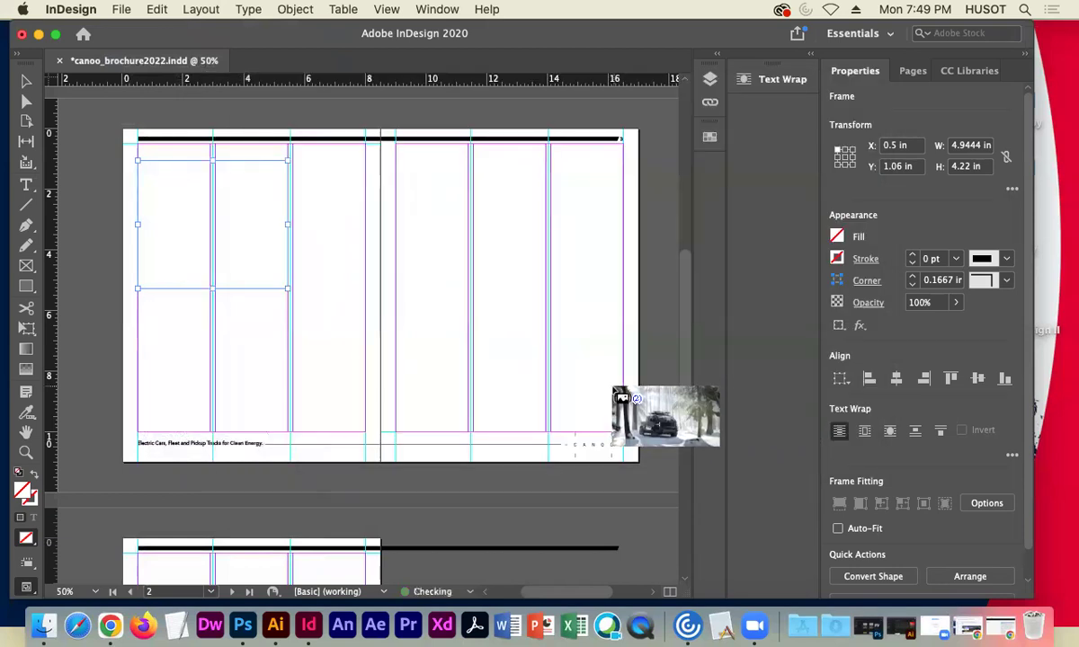
left_click(163, 196)
left_click(198, 308)
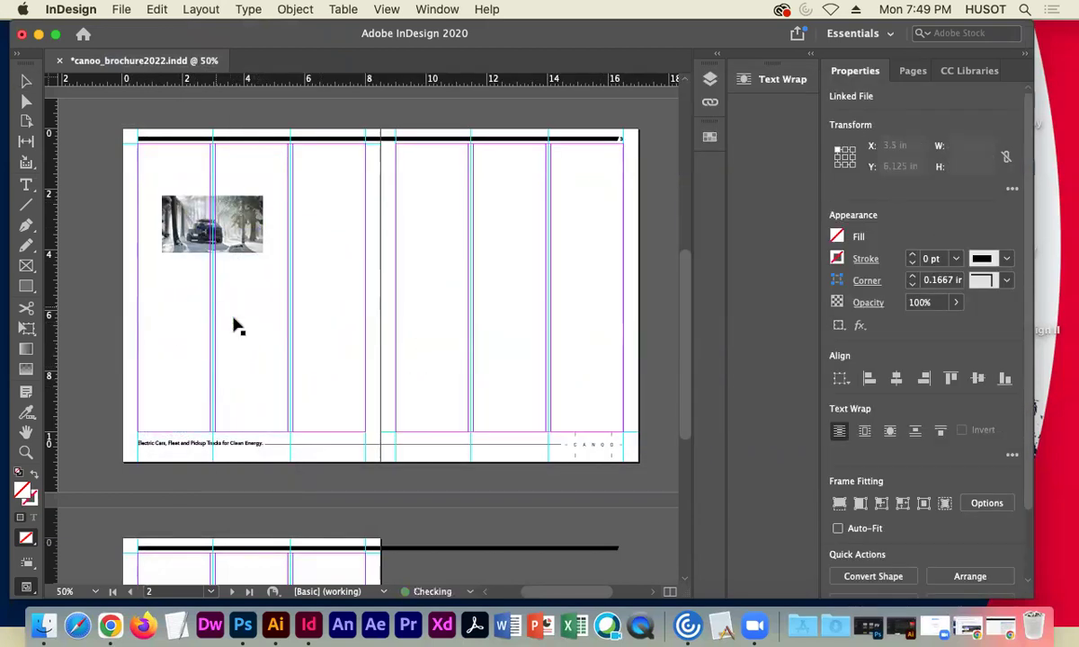
Undo the van screenshot's placement, place it as a separate full-size image, and move it to X 7.455 in, Y 3.3611 in.
key("super+z")
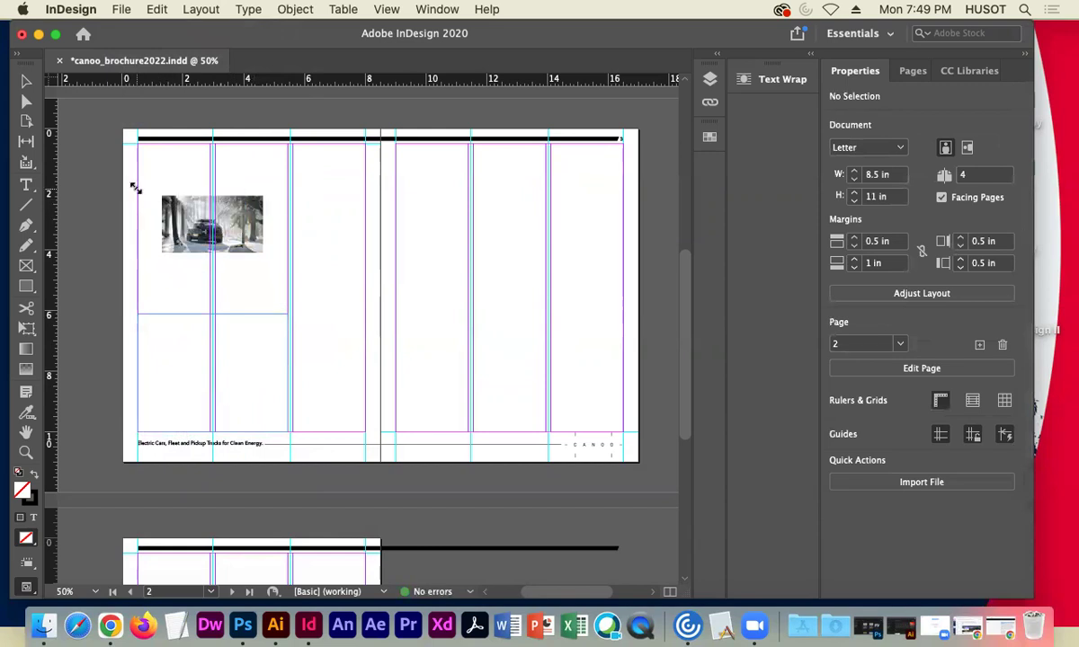
left_click(137, 189)
left_click_drag(209, 241, 420, 283)
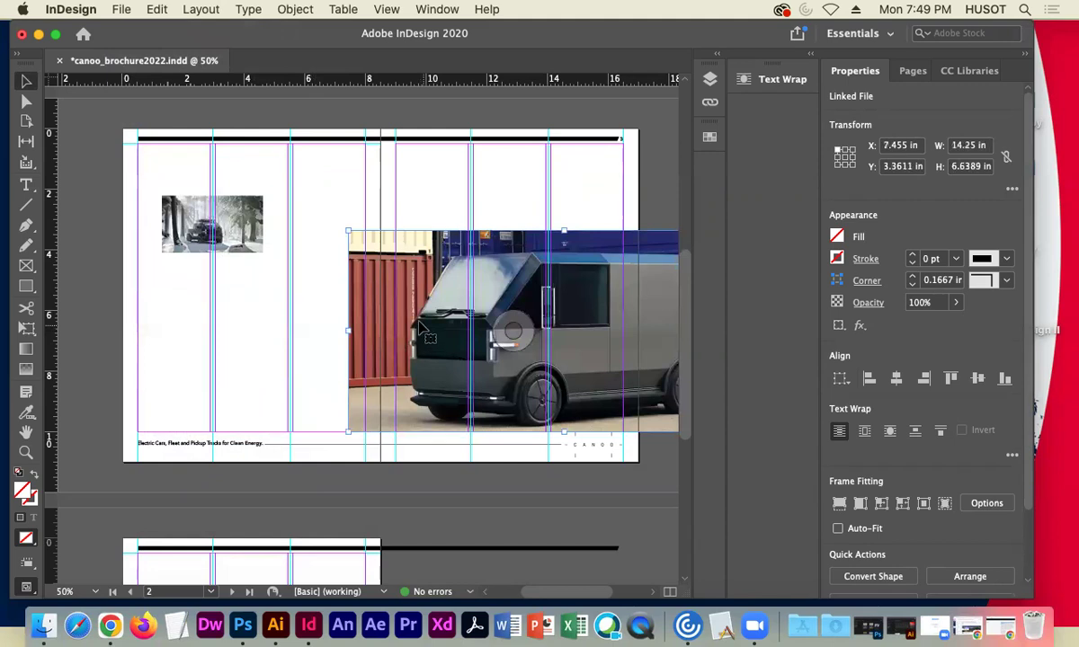
Cut the delivery van screenshot and paste it into the upper frame on page 2, replacing the pickup truck photo.
key("super+x")
left_click(203, 216)
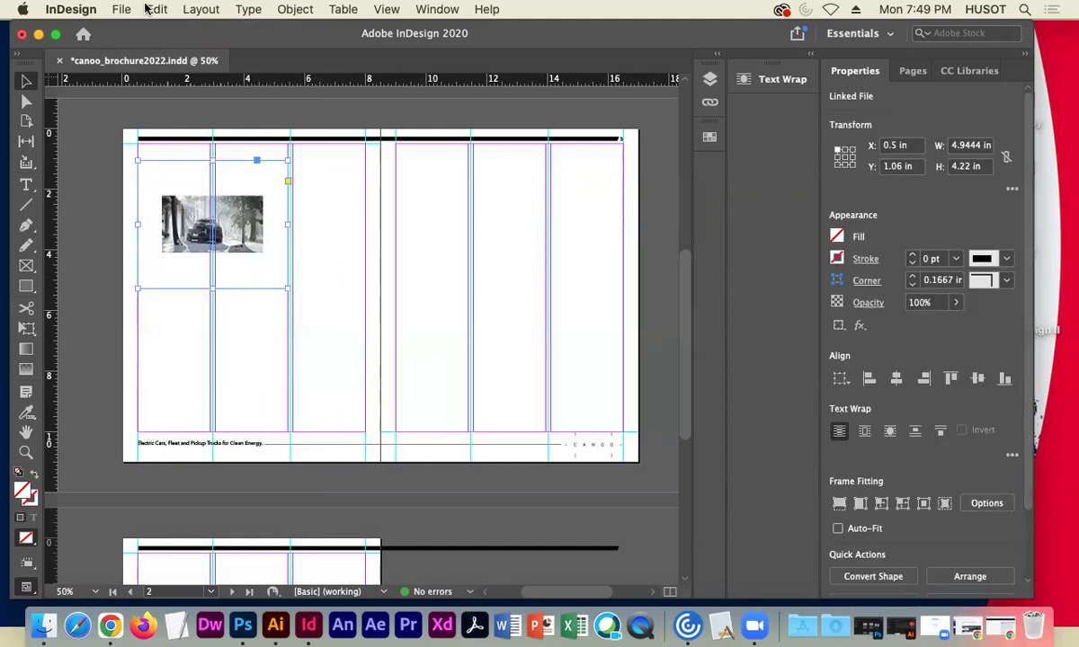
left_click(156, 9)
left_click(171, 135)
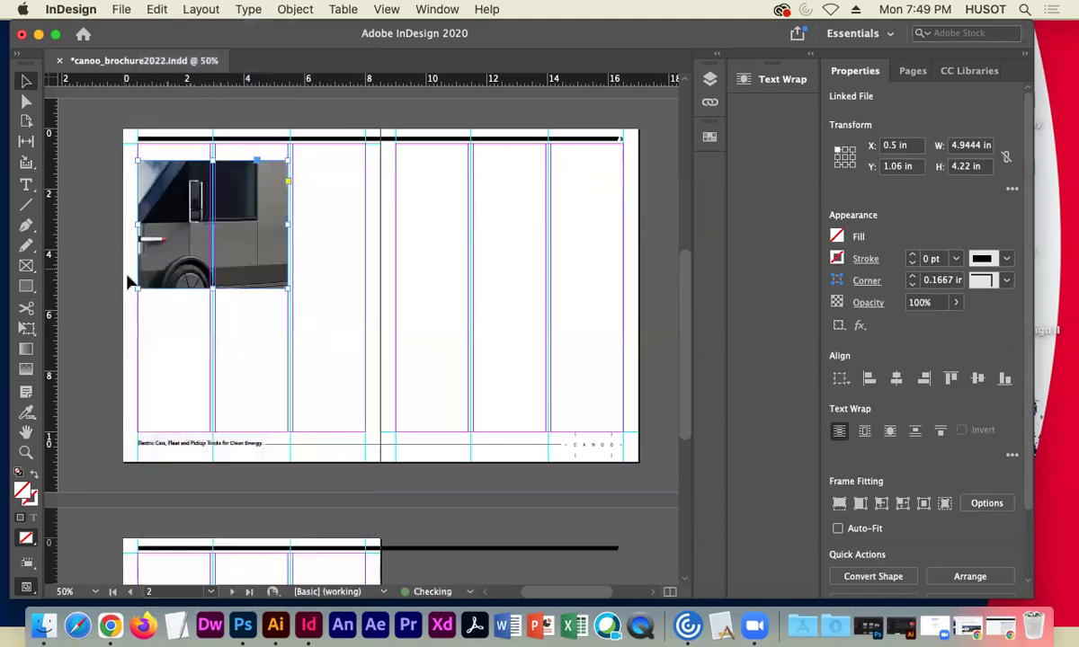
Scale the delivery van image inside its frame on page 2 down to about 4.59 by 2.14 in.
double_click(238, 248)
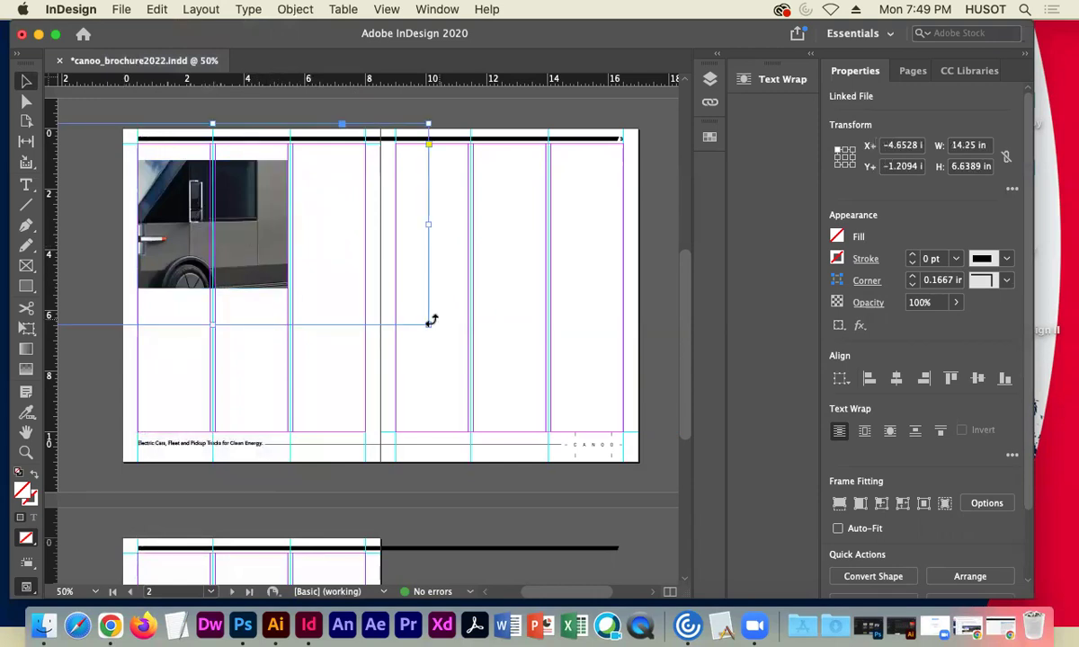
left_click_drag(428, 324, 335, 289)
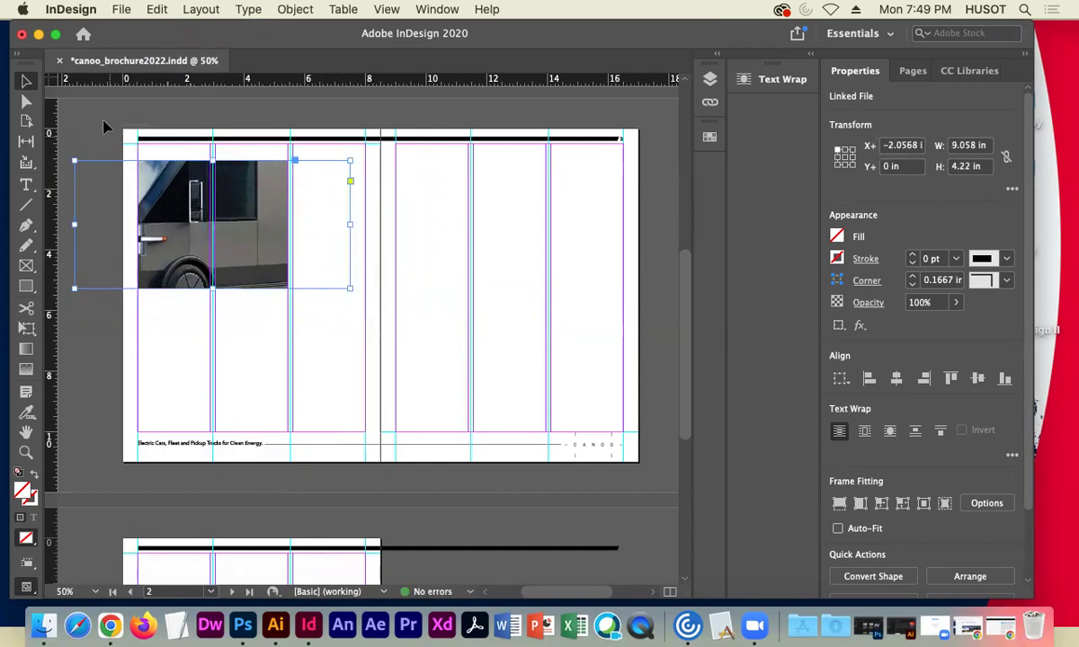
left_click(167, 223)
left_click(200, 211)
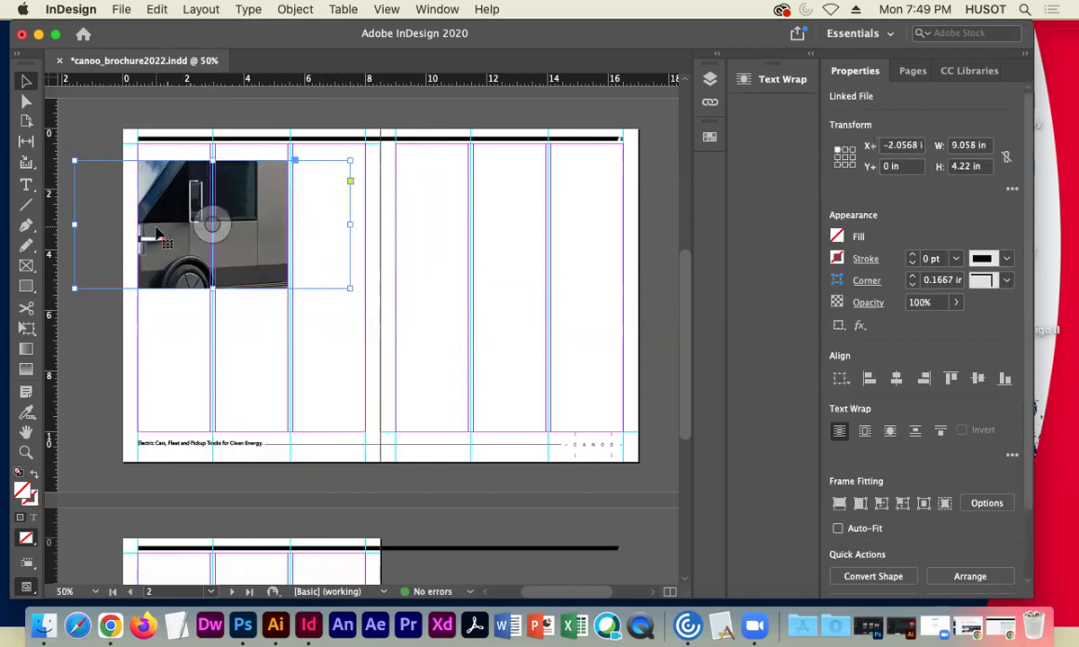
left_click(21, 330)
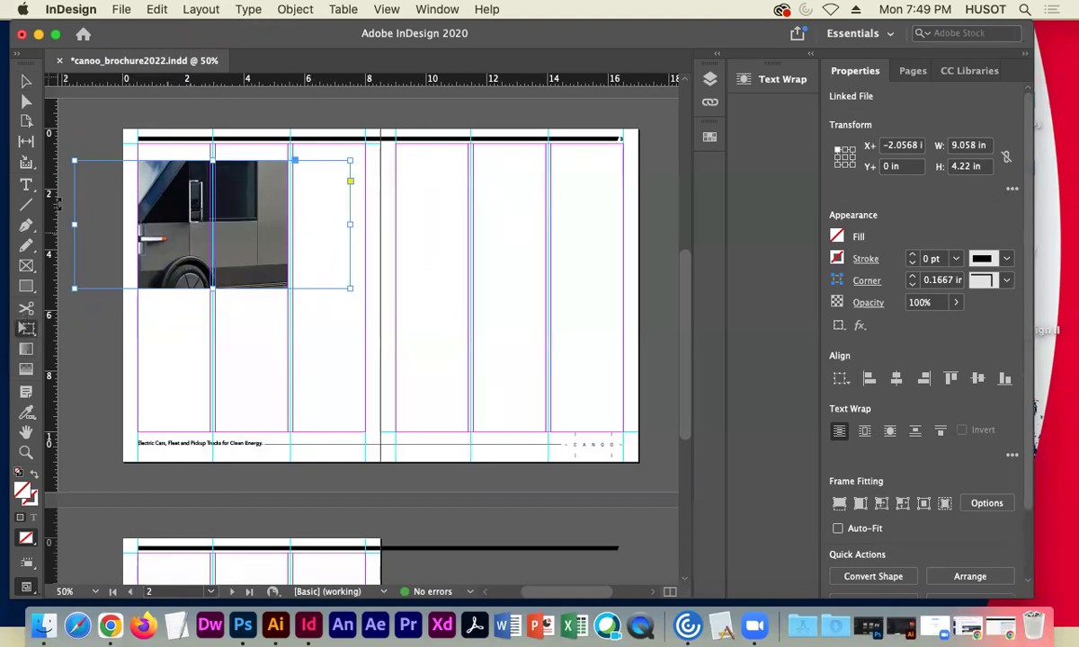
left_click_drag(74, 160, 142, 191)
left_click_drag(209, 189, 208, 170)
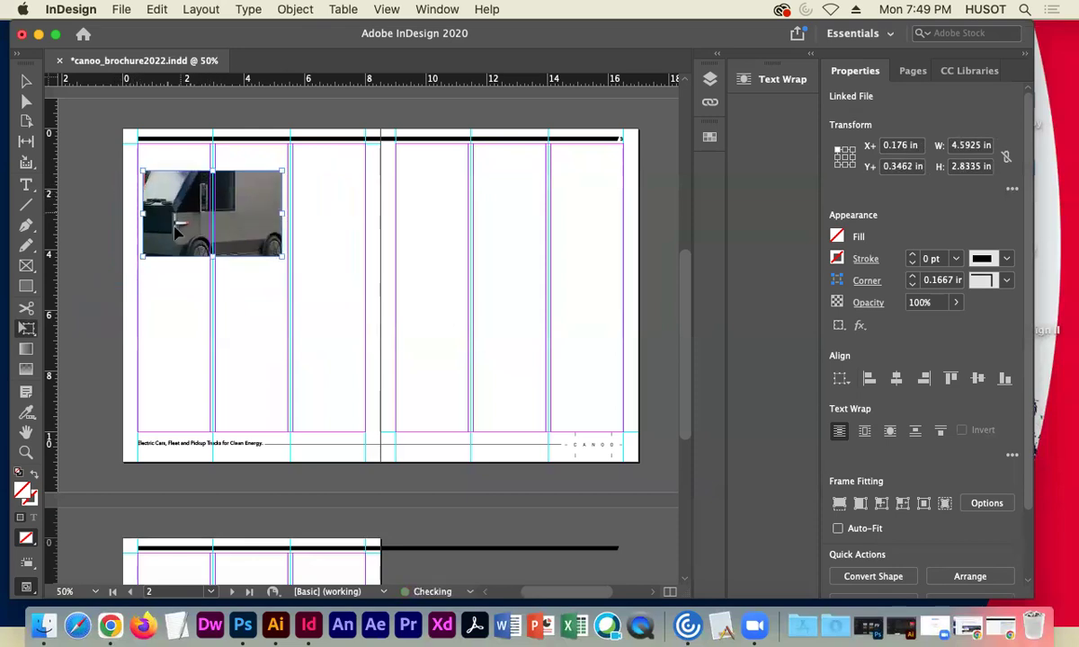
key("super+z")
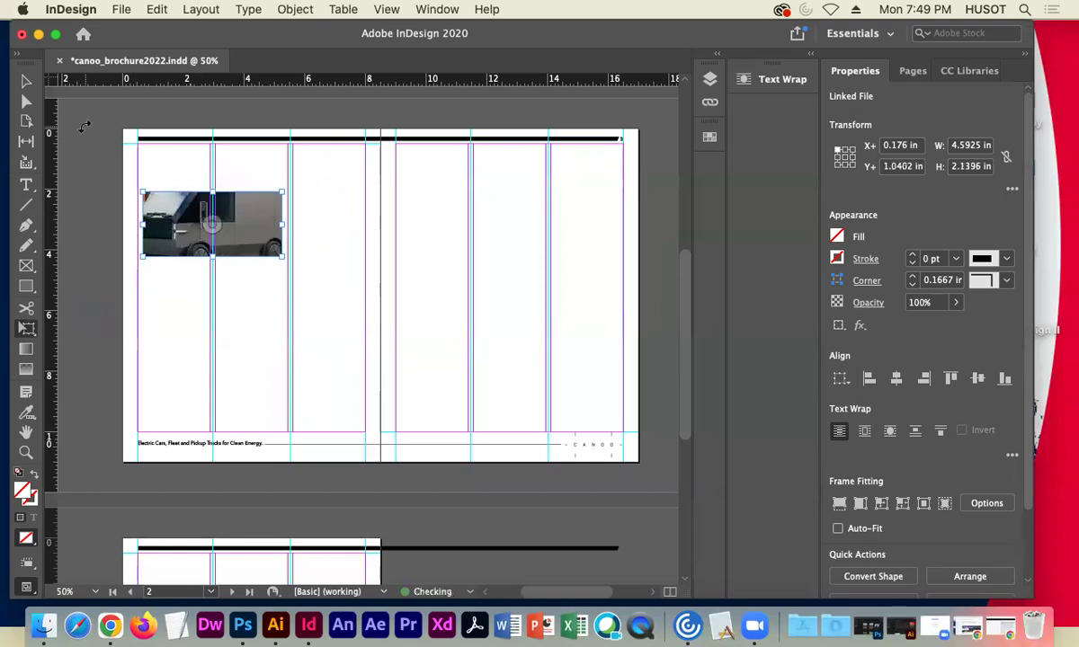
Extend the van image inside its frame on all four sides to about 4.94 in wide and 3.44 in high.
left_click(25, 81)
left_click_drag(212, 192, 213, 164)
left_click_drag(280, 217, 288, 218)
left_click_drag(141, 213, 137, 213)
left_click_drag(212, 257, 213, 276)
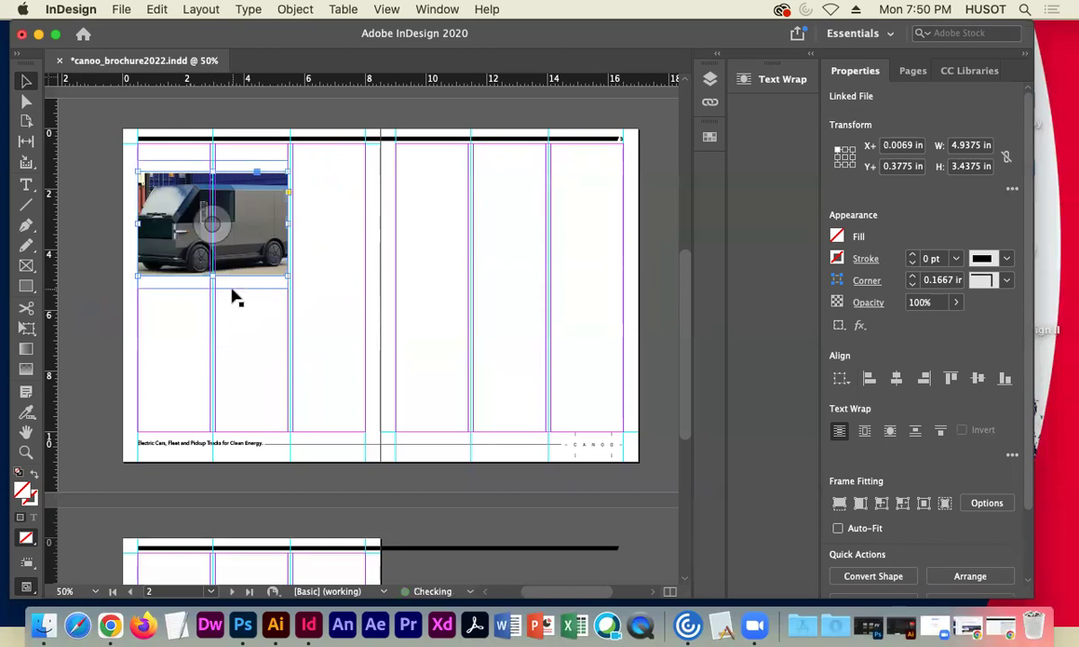
Restore the deleted van picture and trim its frame at the upper and lower edges to fit the visible photo.
key("Delete")
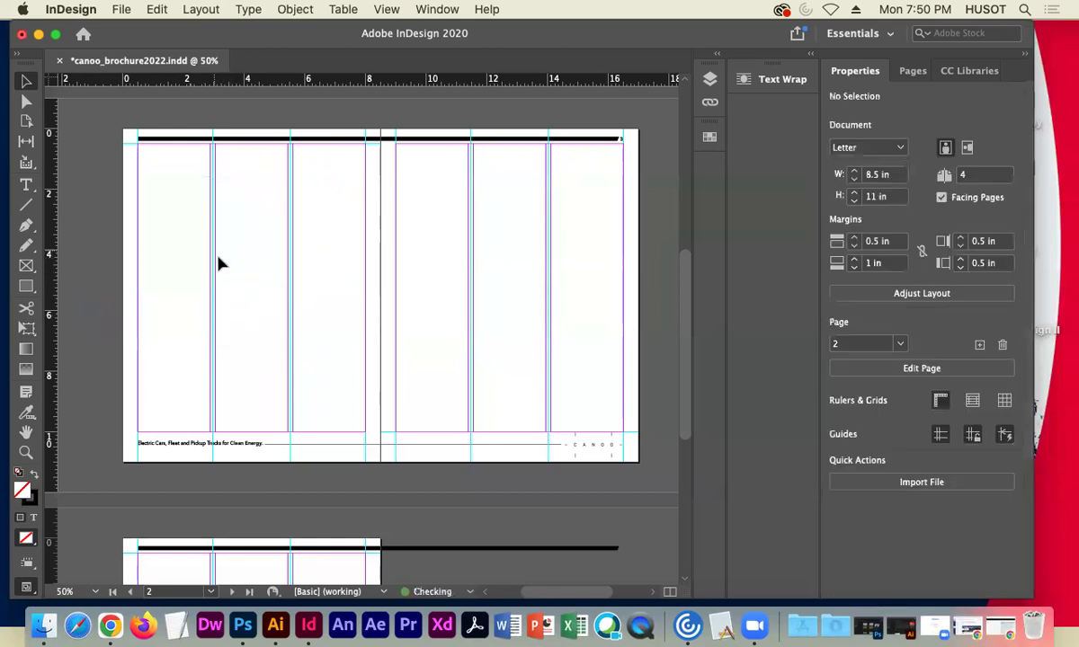
key("super+z")
left_click(104, 255)
left_click(155, 241)
left_click_drag(212, 287, 213, 279)
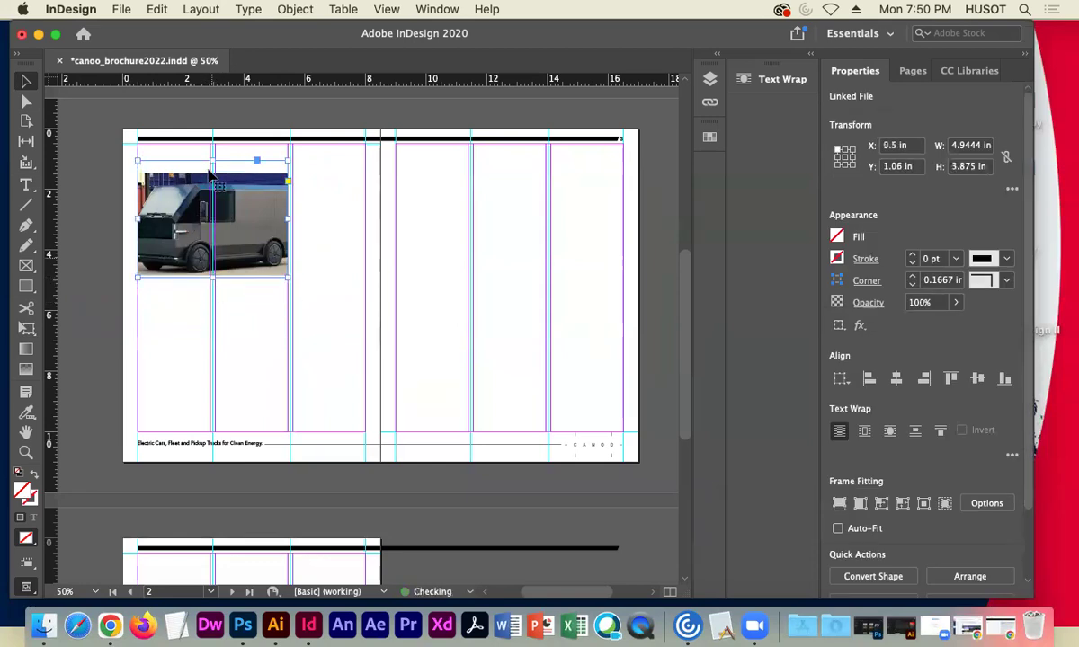
left_click_drag(212, 164, 212, 175)
left_click(132, 344)
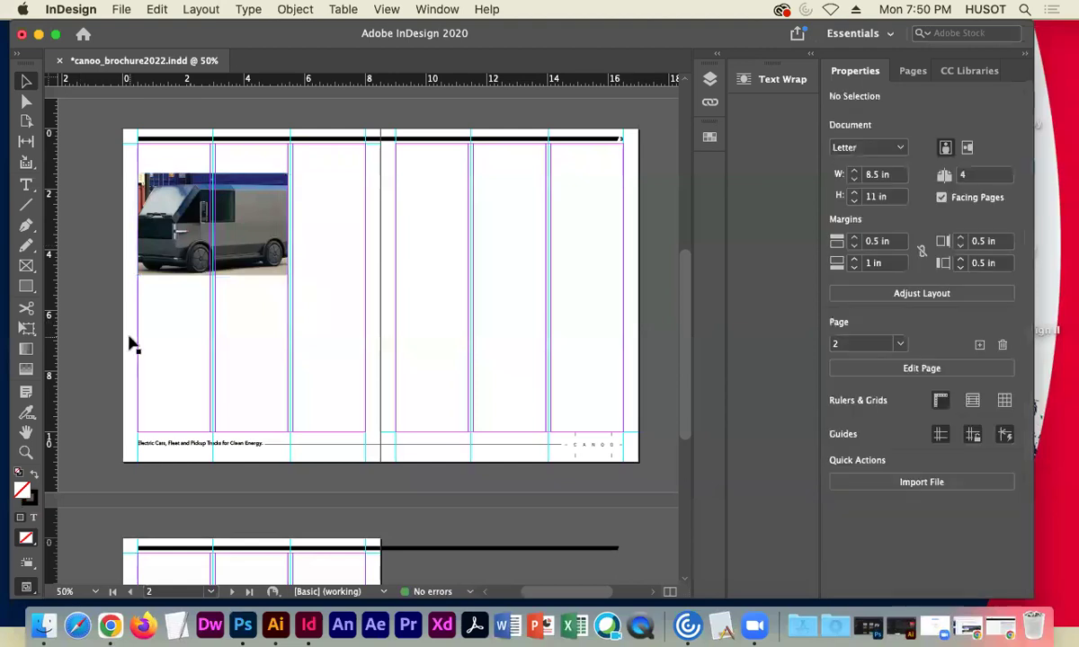
left_click(155, 260)
left_click(91, 261)
left_click(192, 273)
mouse_move(215, 280)
left_mouse_down()
mouse_move(224, 272)
mouse_move(219, 287)
left_mouse_up()
left_click(86, 272)
Place the vehicle interior screenshot ending in 2.23 PM below the van across the first two columns, about 4.94 by 2.64 in.
mouse_move(185, 325)
left_mouse_down()
mouse_move(193, 337)
mouse_move(196, 328)
left_mouse_up()
left_click(229, 314)
left_click(119, 11)
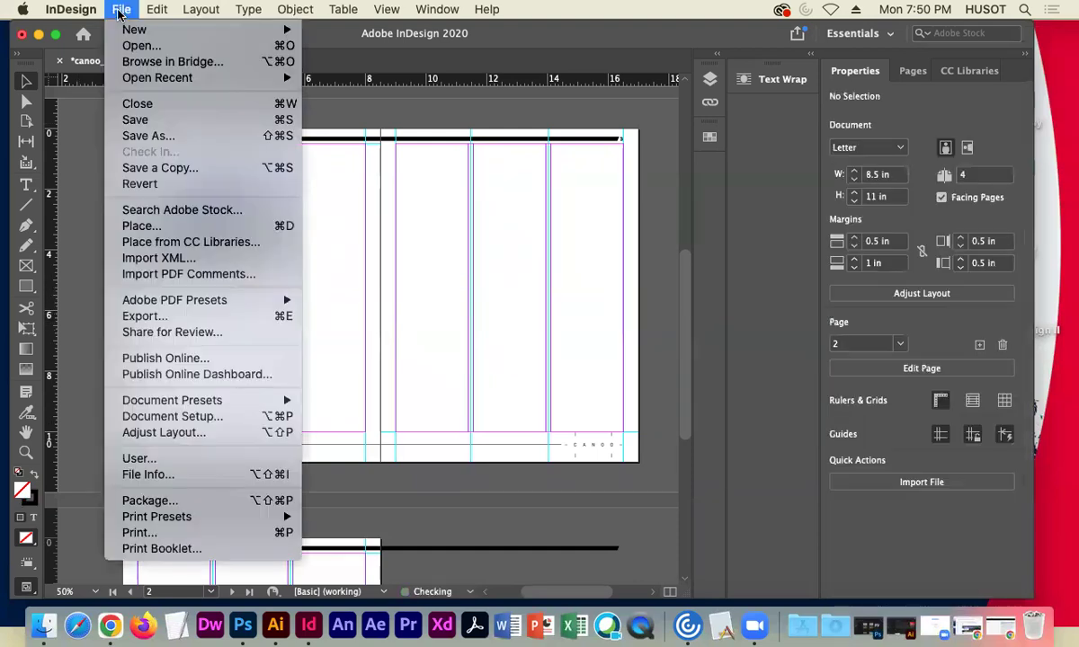
left_click(184, 226)
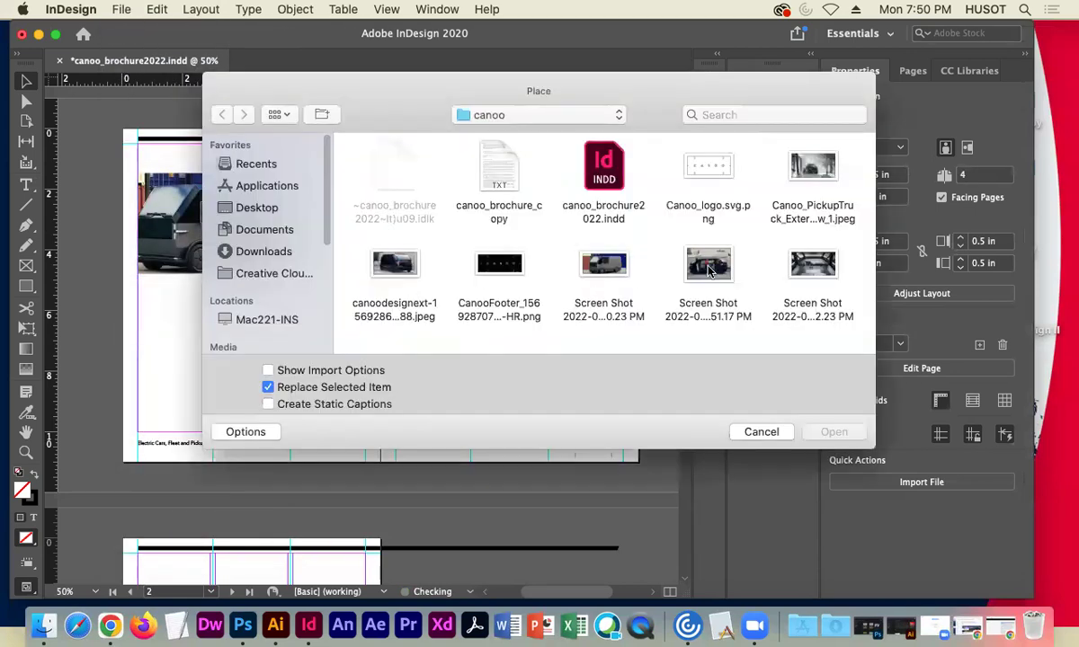
left_click(709, 270)
left_click(814, 265)
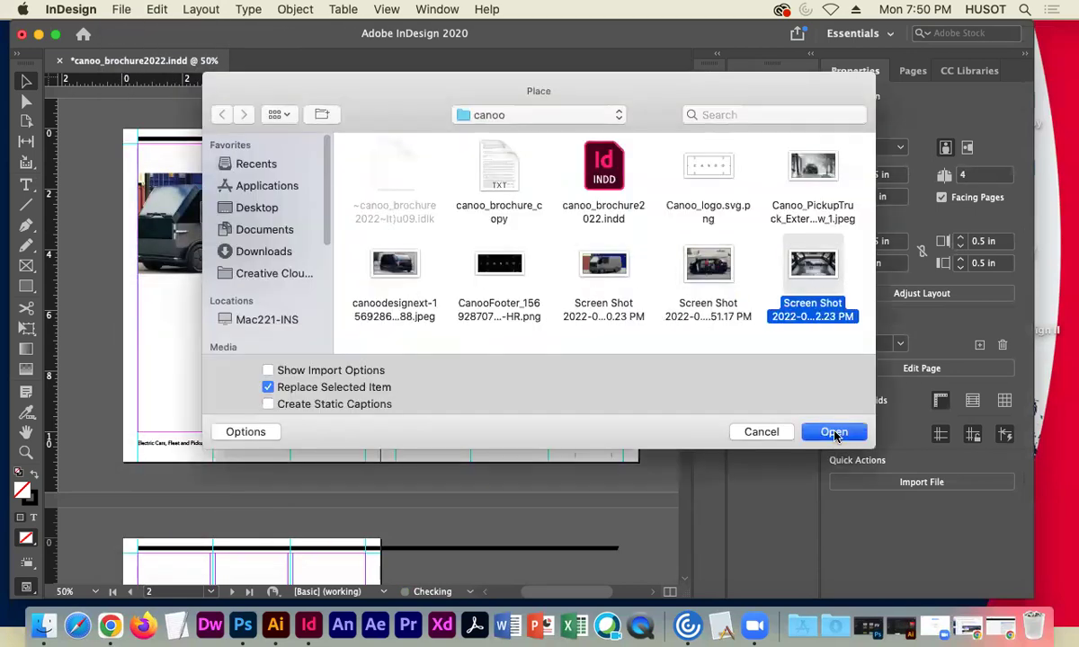
left_click(833, 431)
left_click_drag(137, 289, 287, 392)
Move the interior photo slightly down the page to widen the gap beneath the van photo.
left_click(209, 212)
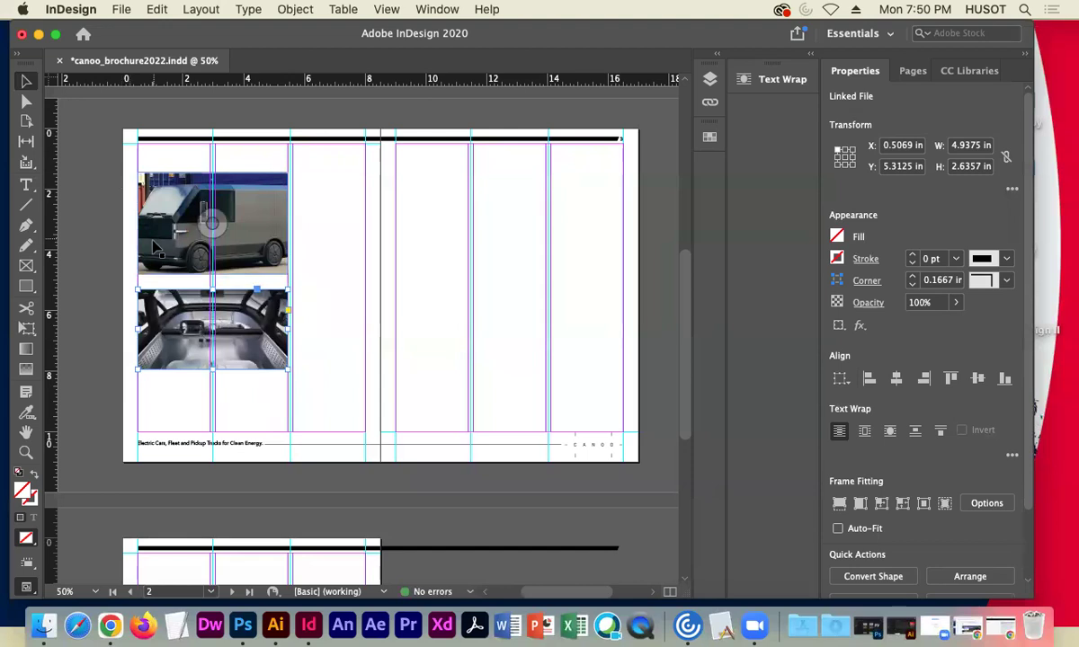
left_click_drag(176, 335, 177, 352)
left_click(162, 249)
left_click(101, 198)
Draw a tall text frame filling most of the third column on page 2, beside the two photos.
key("t")
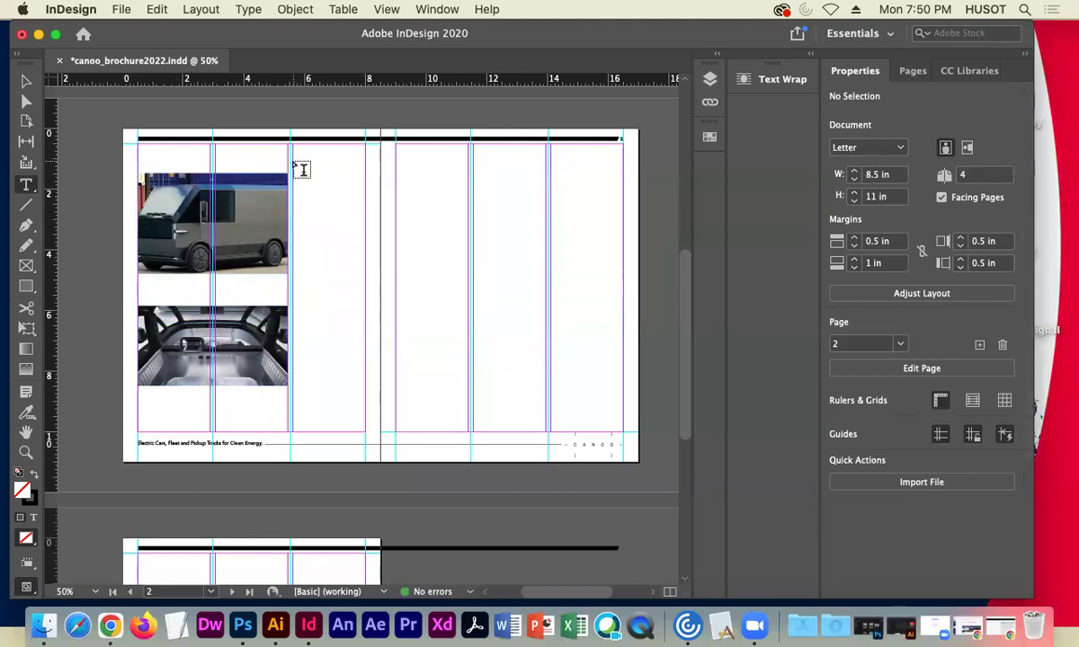
left_click_drag(295, 164, 366, 411)
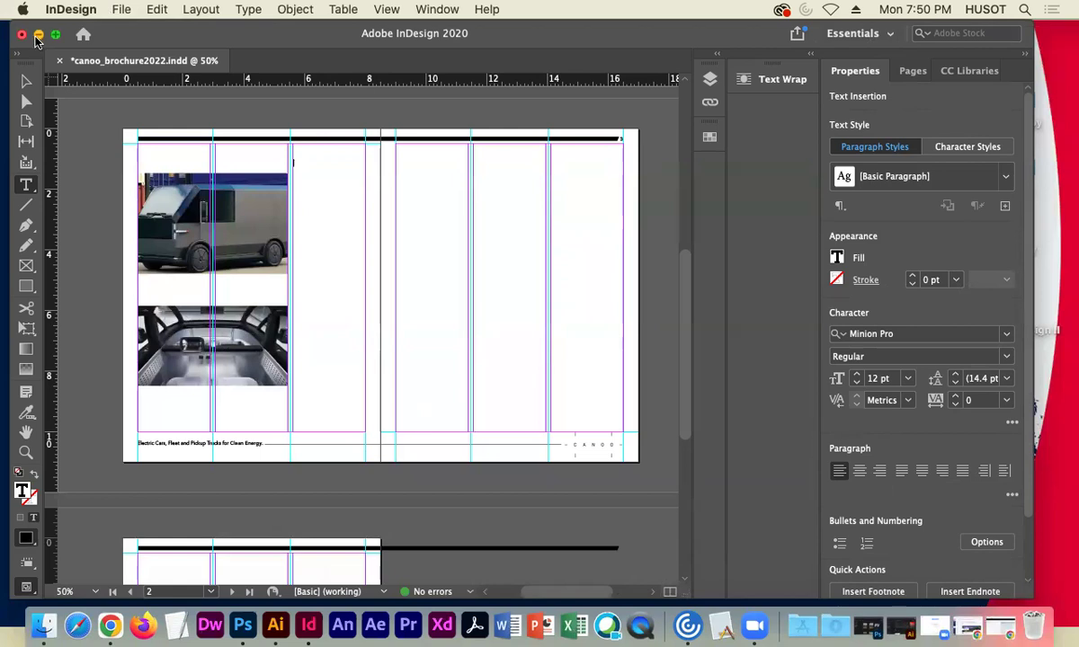
Open the canoo_brochure_copy text file from the canoo folder and copy the ABOUT US heading with its two paragraphs.
left_click(38, 36)
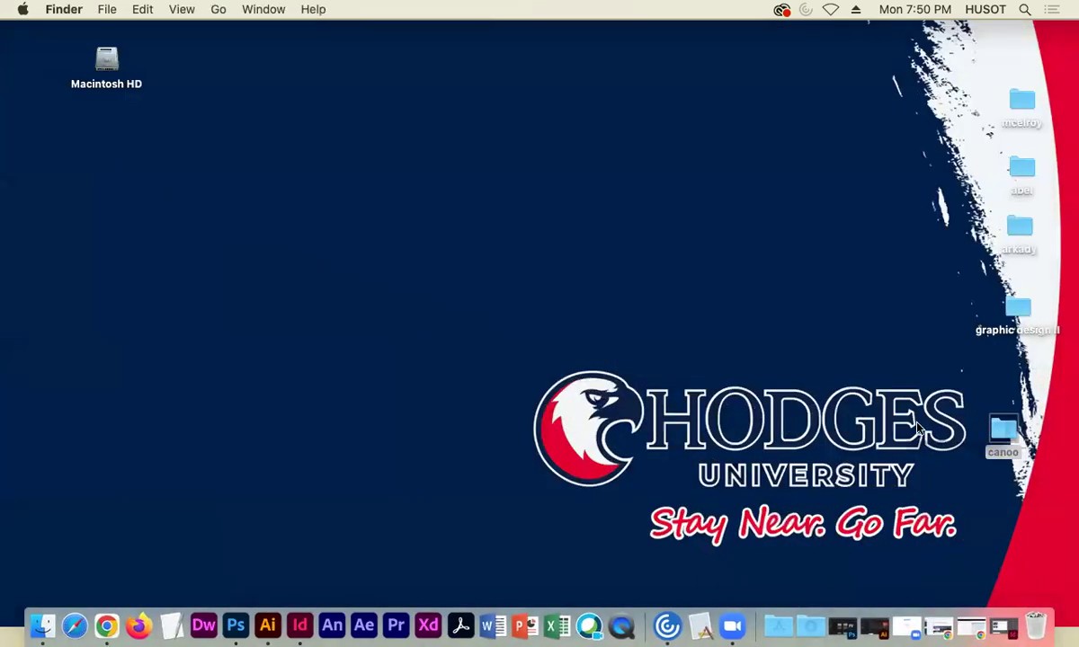
key("super+o")
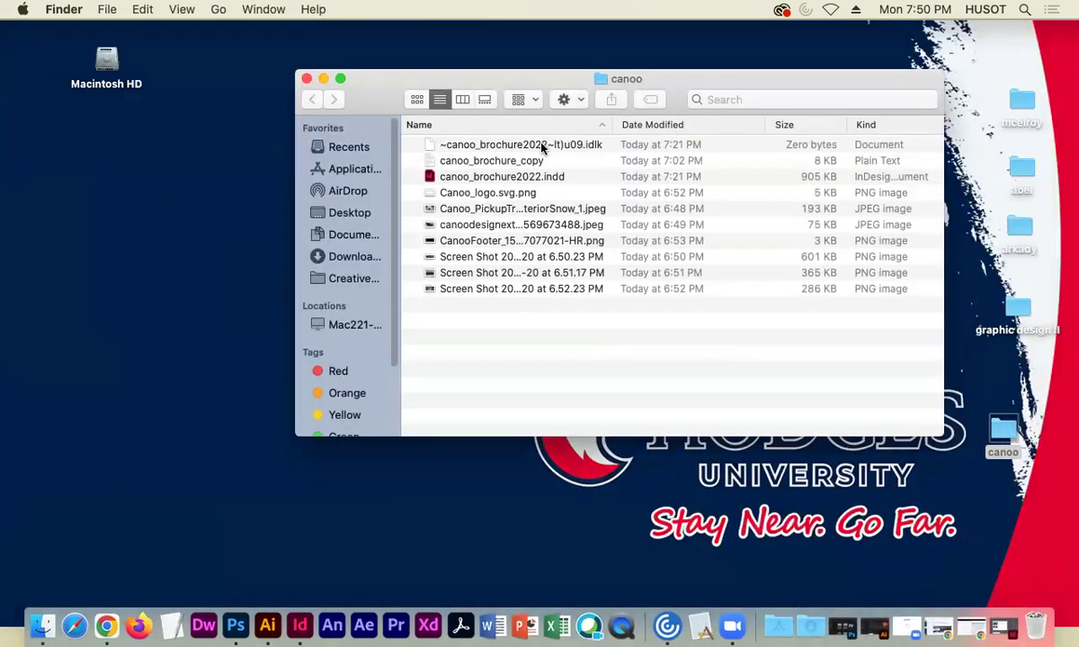
double_click(489, 161)
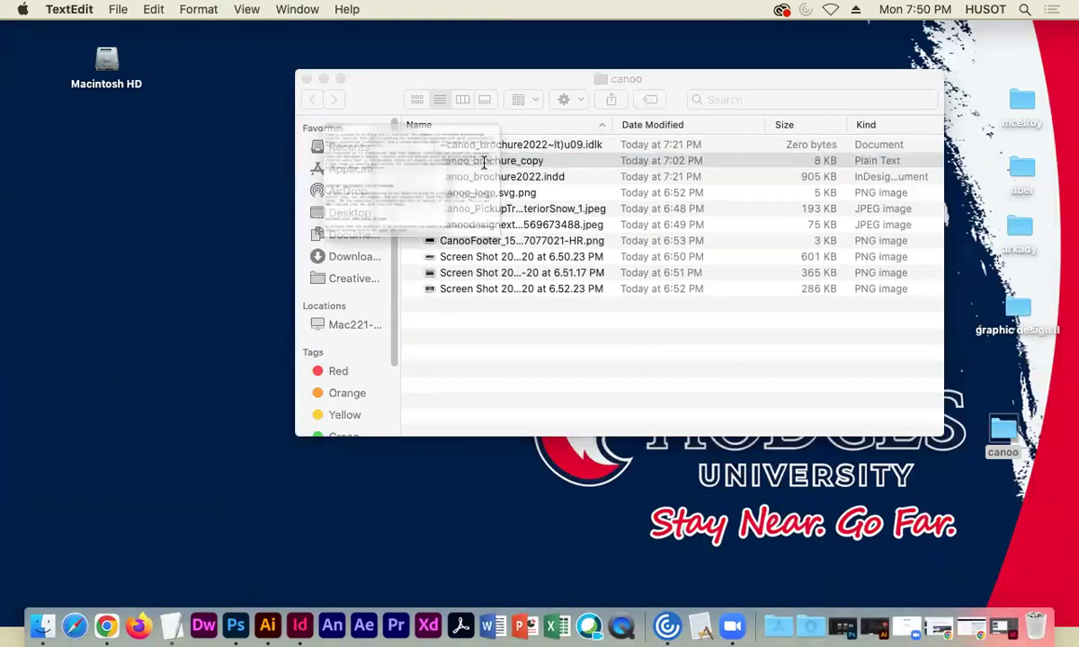
left_click_drag(286, 187, 115, 88)
left_click(115, 89)
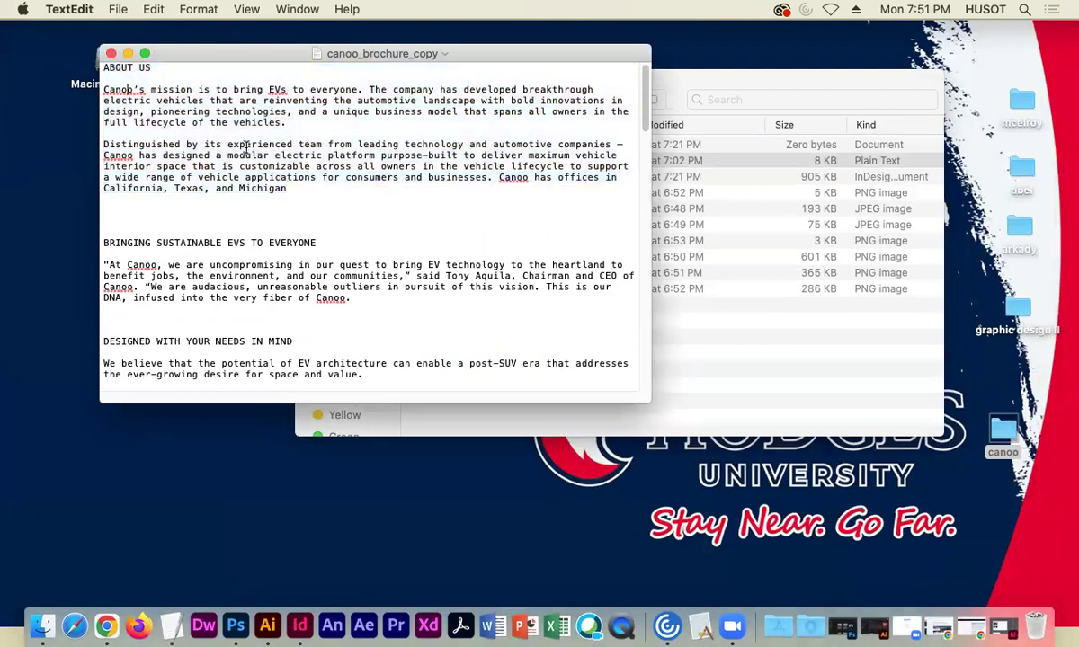
left_click_drag(283, 187, 83, 58)
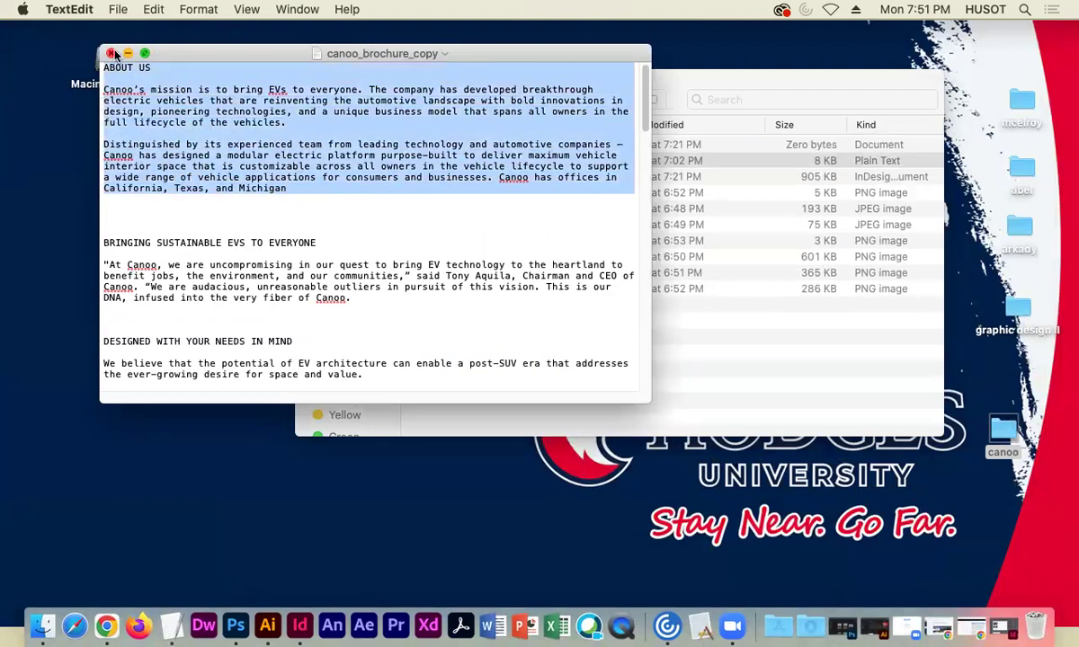
Return to the InDesign brochure and paste the ABOUT US copy into the third-column text frame on page 2.
left_click(971, 626)
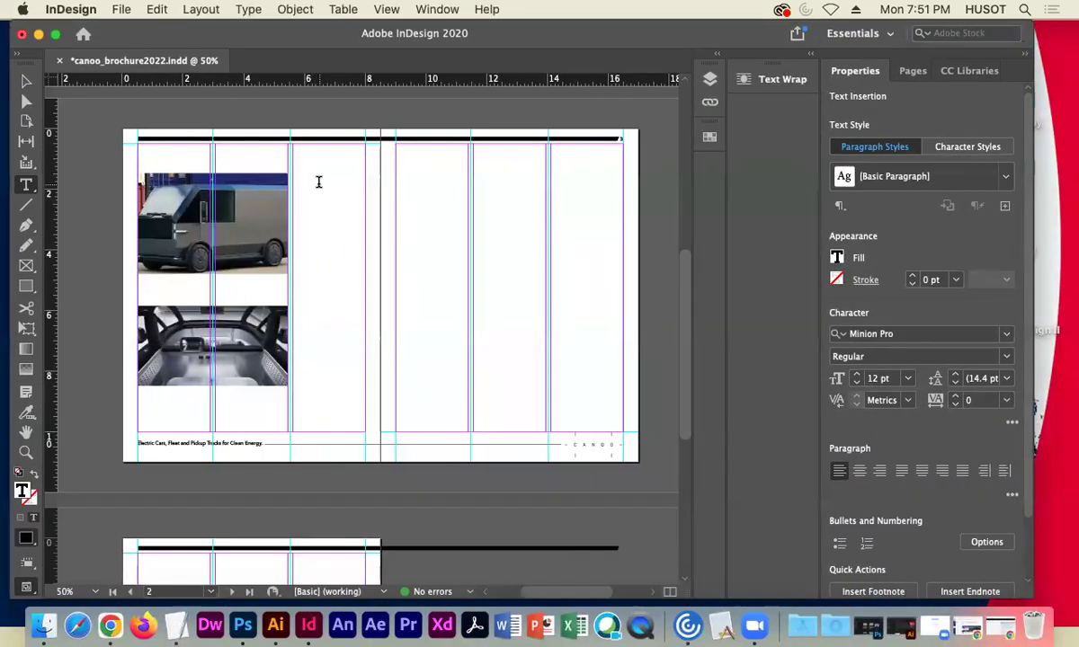
left_click(349, 211)
key("super+v")
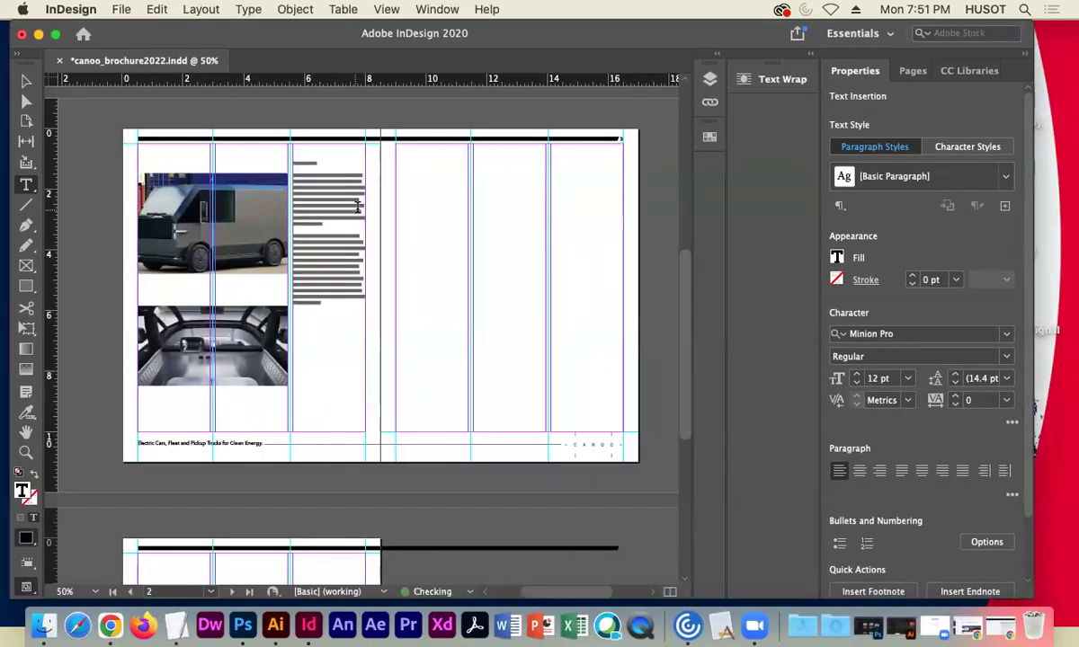
Set all of the pasted ABOUT US text in the Avenir Book font.
key("super+equal")
key("super+equal")
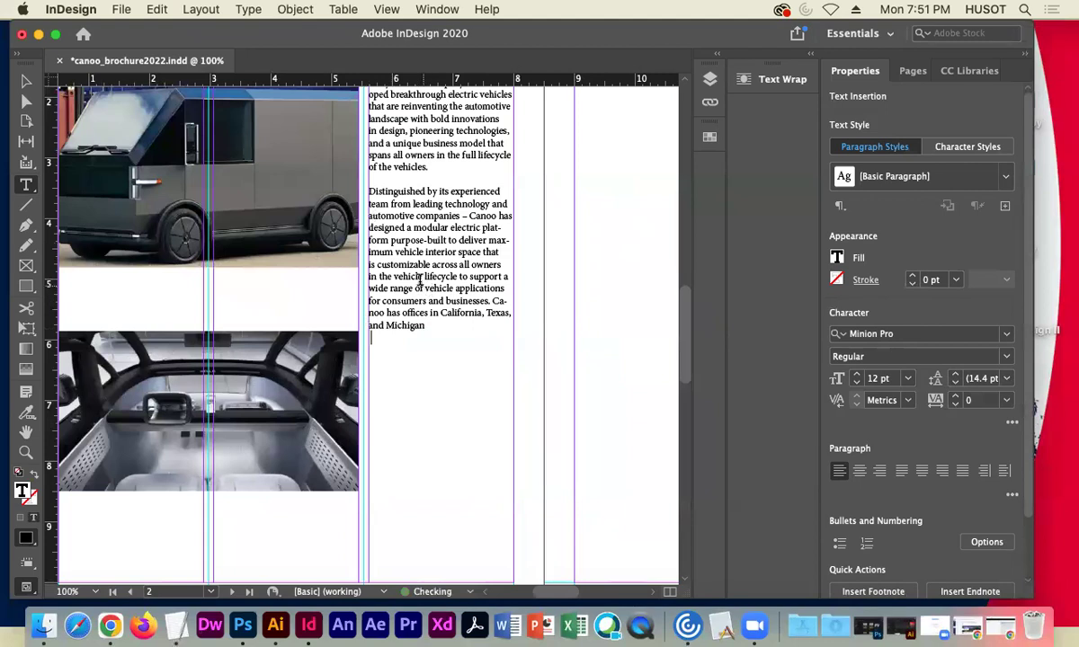
left_click_drag(371, 334, 349, 132)
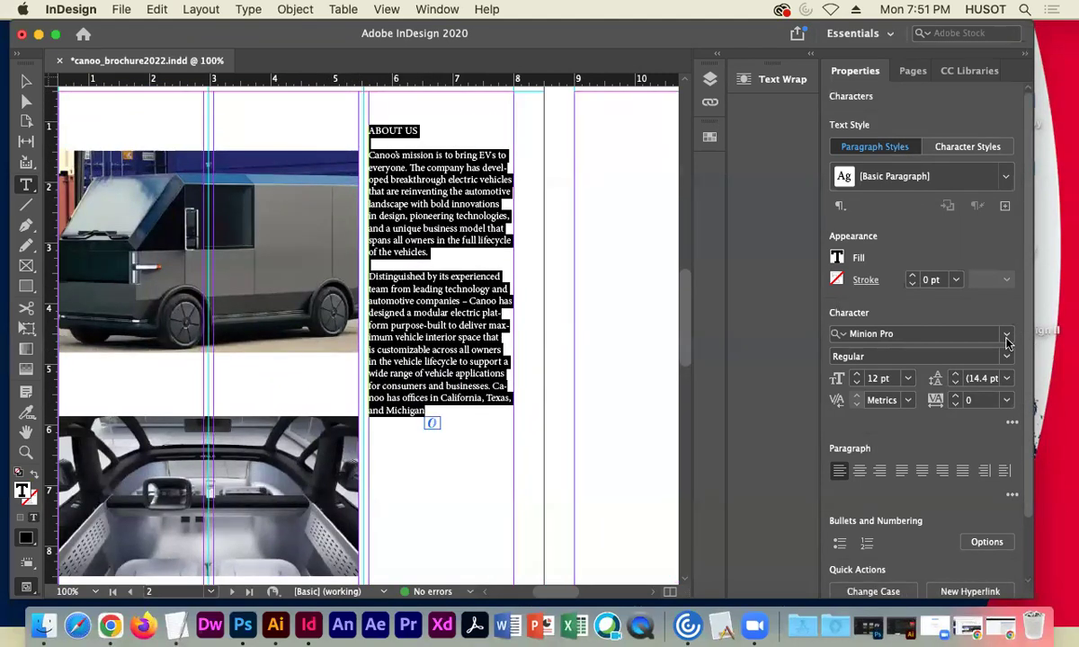
left_click(943, 334)
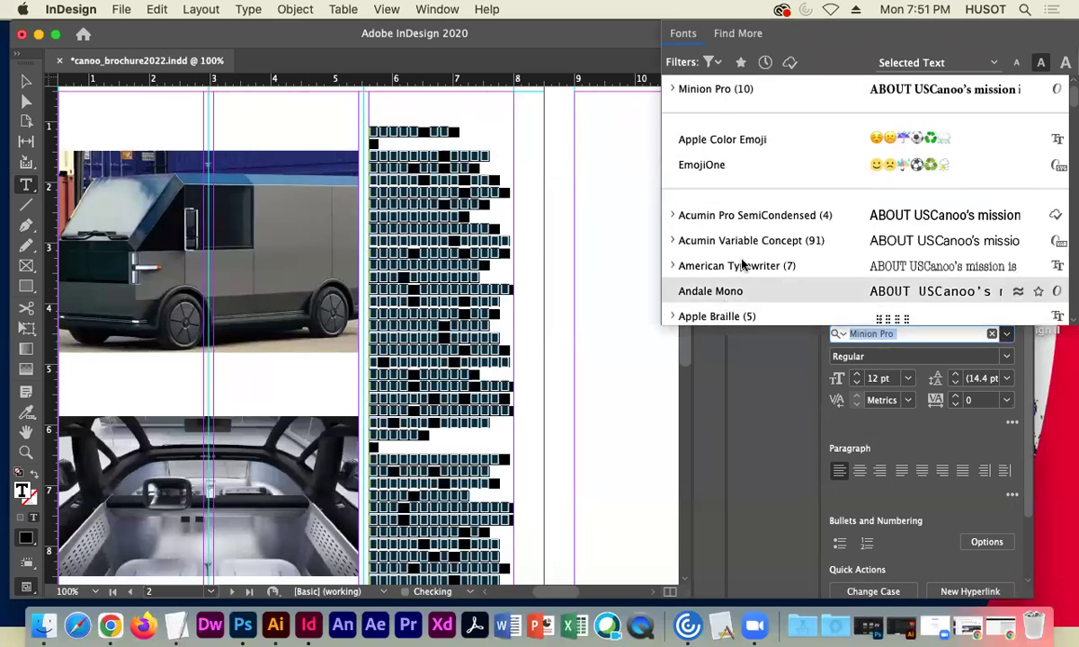
scroll(733, 205, "up", 1)
left_click(687, 83)
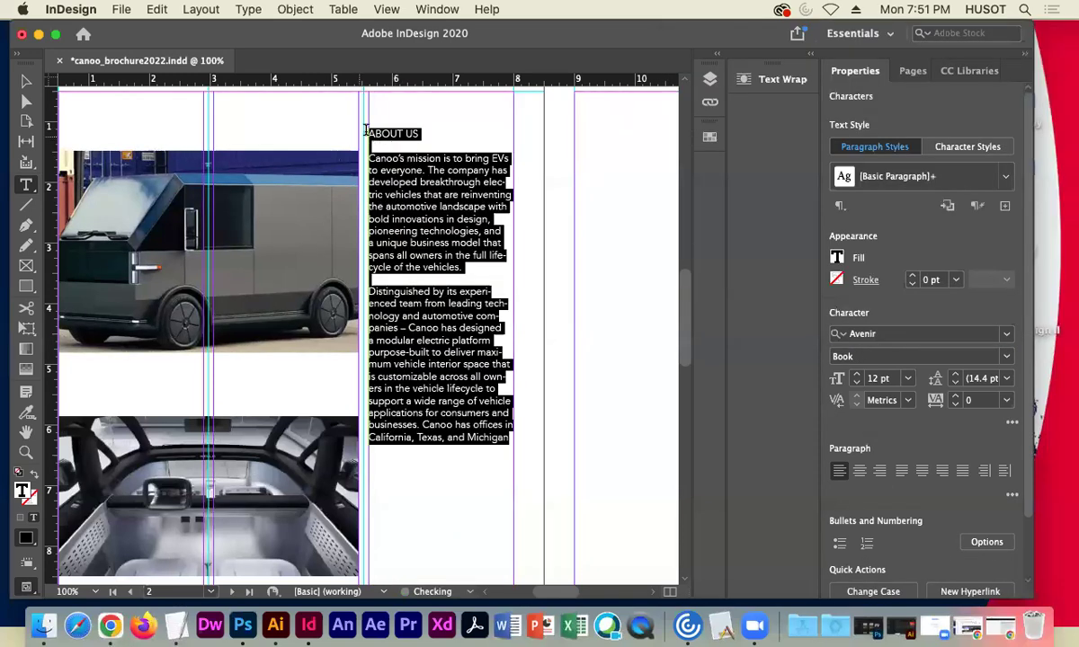
Format the ABOUT US heading as 18 pt Avenir Black.
left_click(434, 140)
left_click_drag(420, 133, 372, 131)
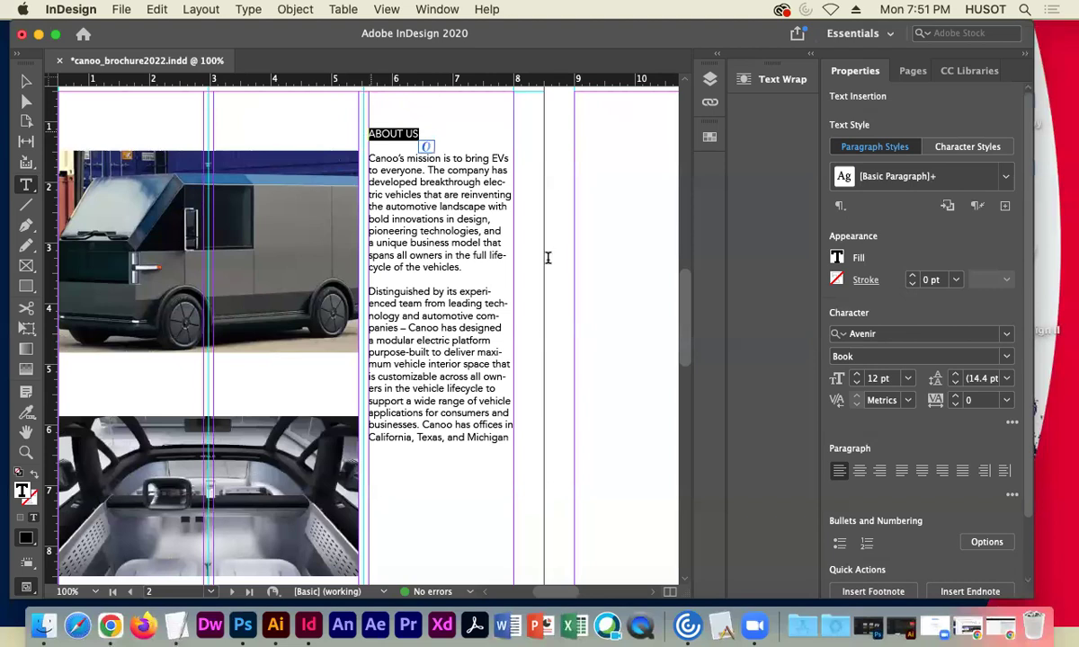
left_click(908, 379)
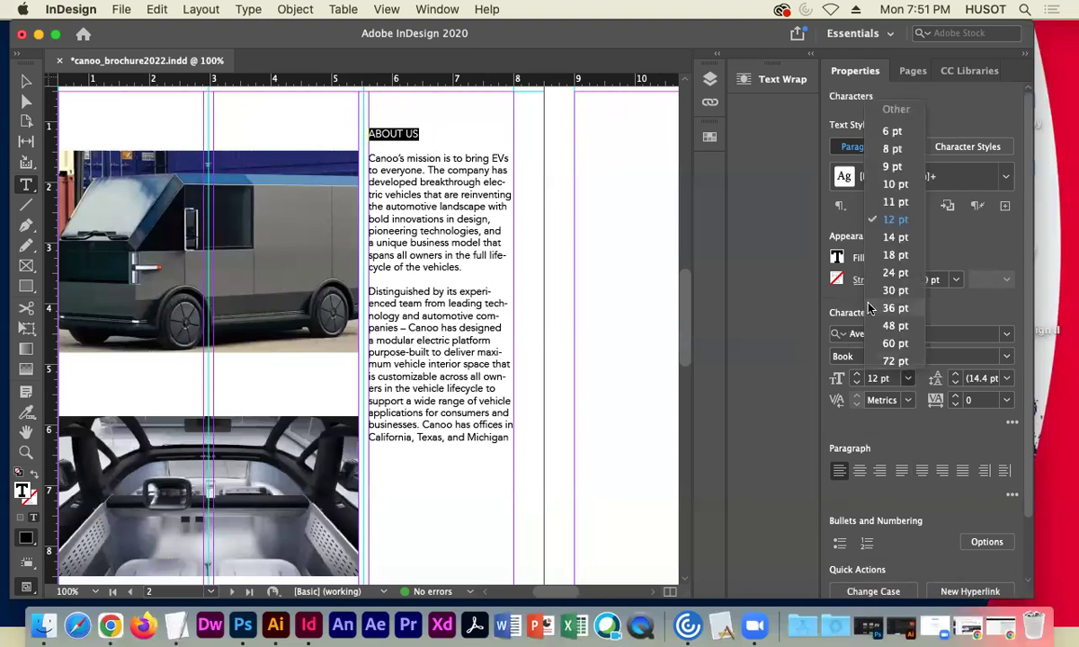
left_click(866, 257)
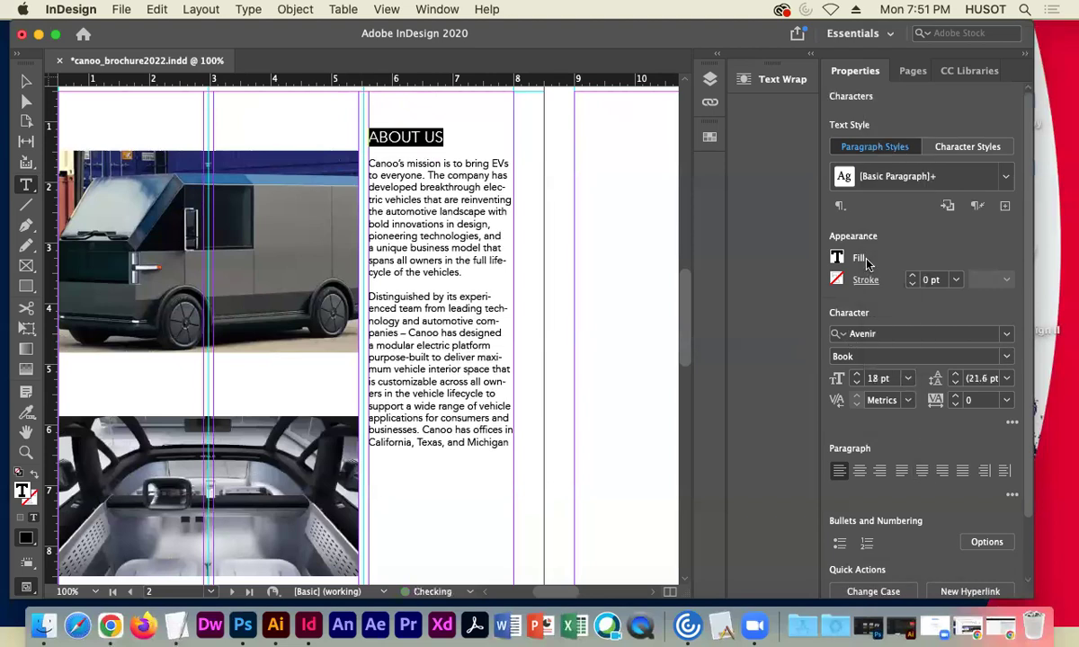
left_click(1007, 356)
left_click(868, 516)
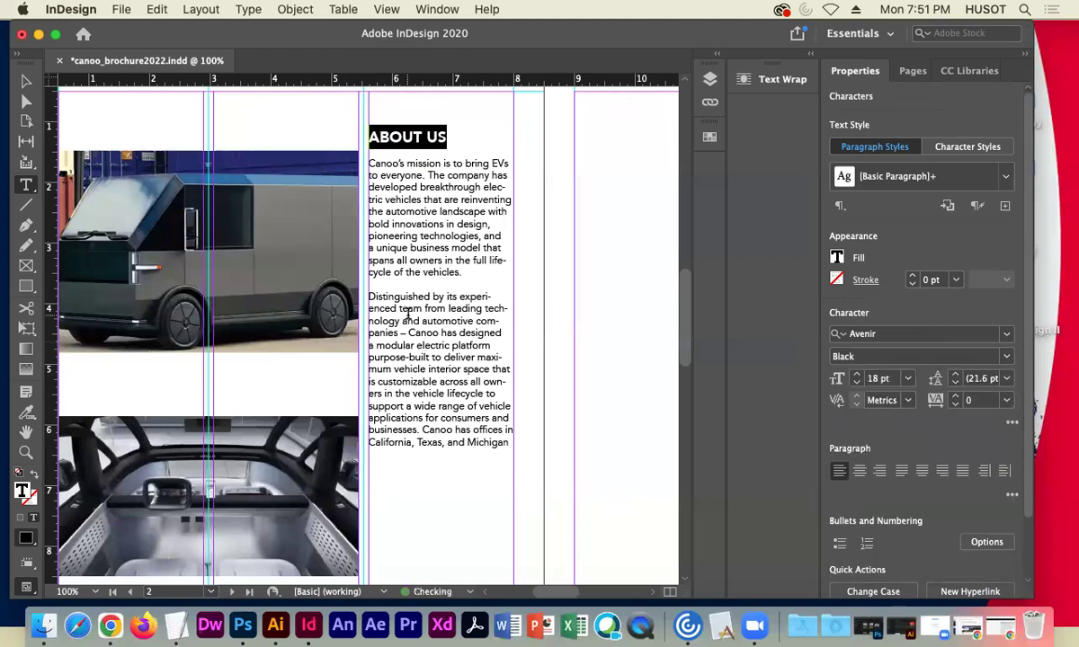
Add a period after "Michigan" at the end of the second ABOUT US paragraph.
left_click(27, 81)
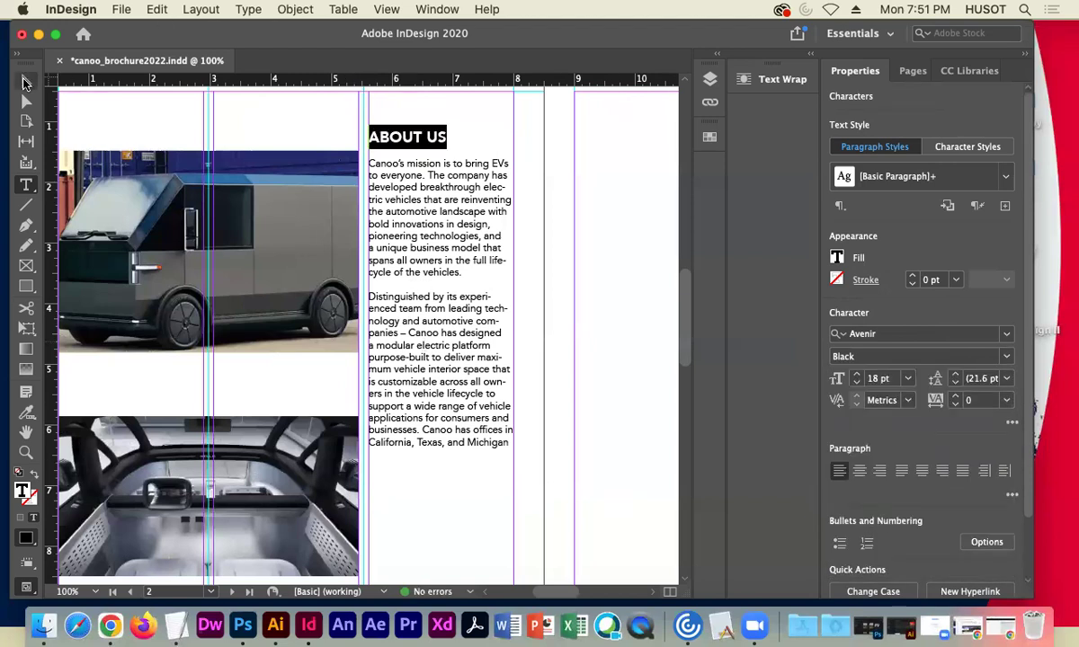
left_click(539, 238)
scroll(429, 337, "down", 2)
double_click(467, 325)
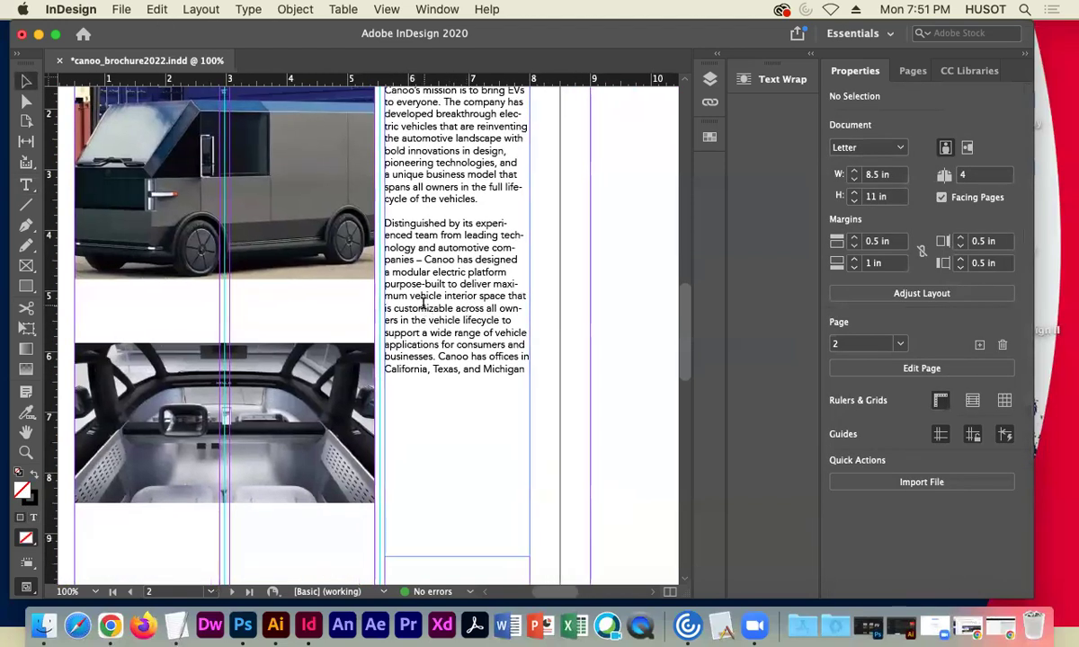
left_click(527, 370)
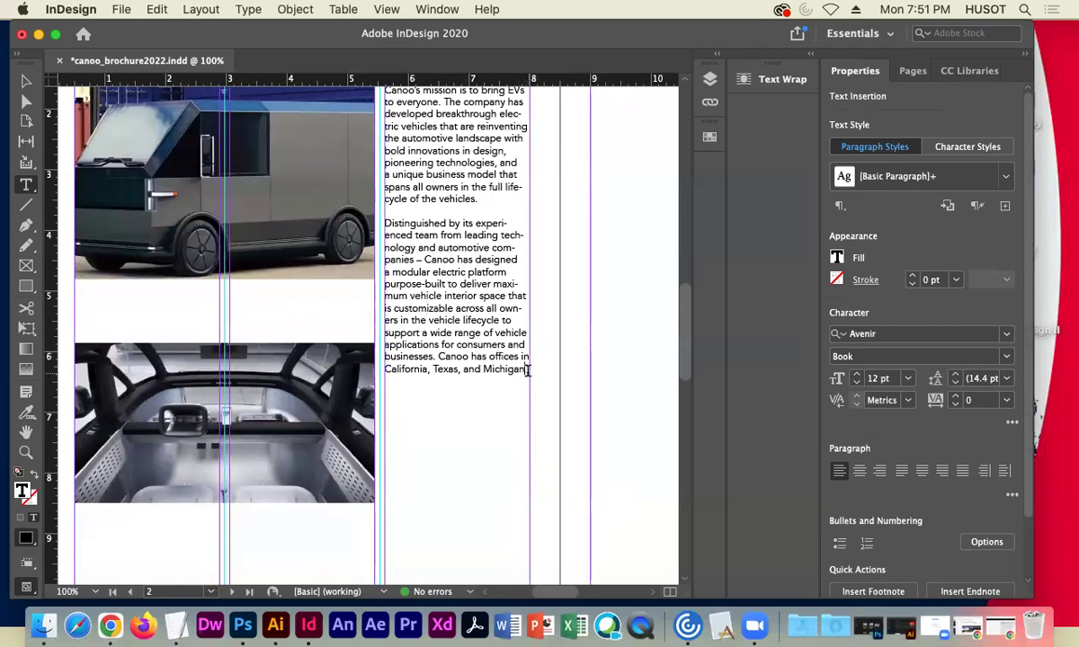
left_click_drag(528, 371, 479, 295)
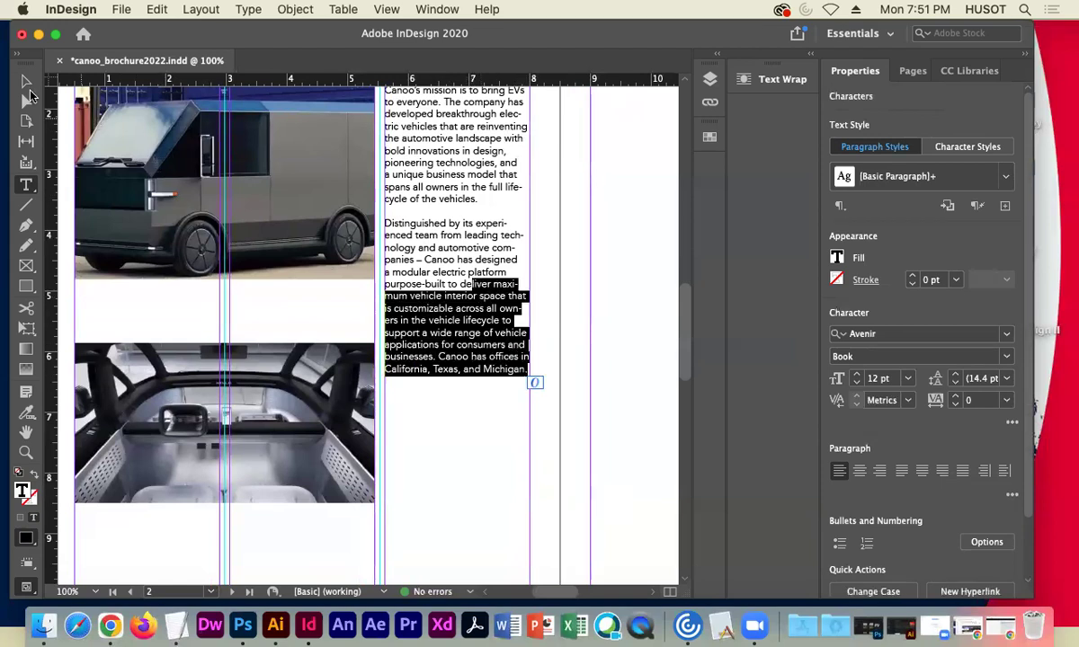
Widen the ABOUT US text frame on page 2 over the vehicle photos to a width of about 3.16 in.
left_click(26, 82)
left_click(579, 308)
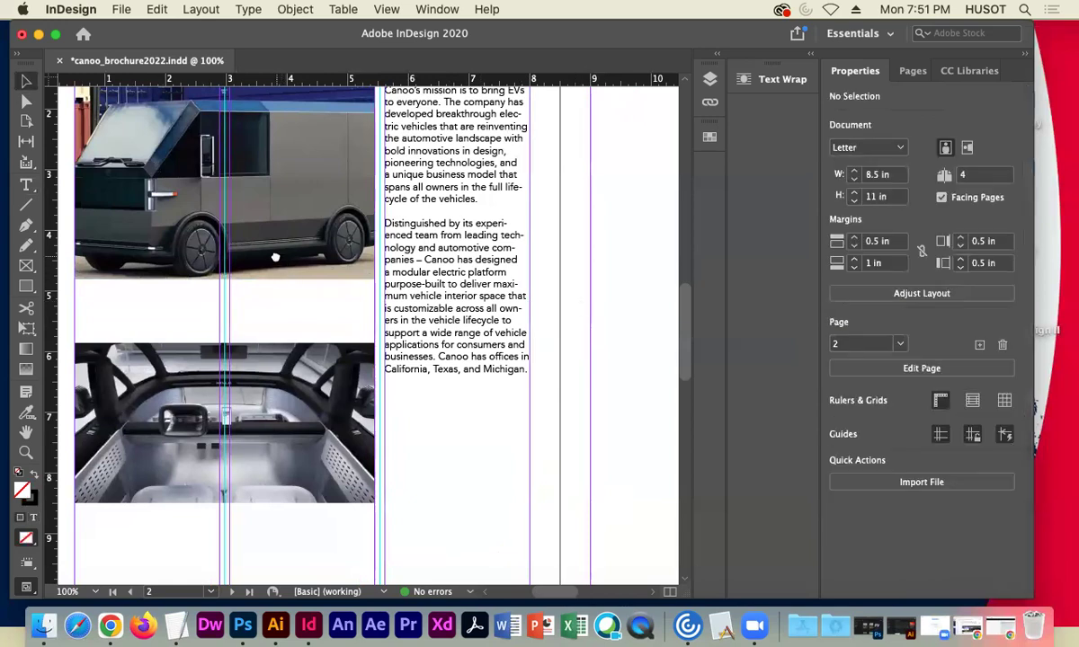
scroll(275, 257, "left", 3)
scroll(275, 257, "up", 2)
left_click(510, 315)
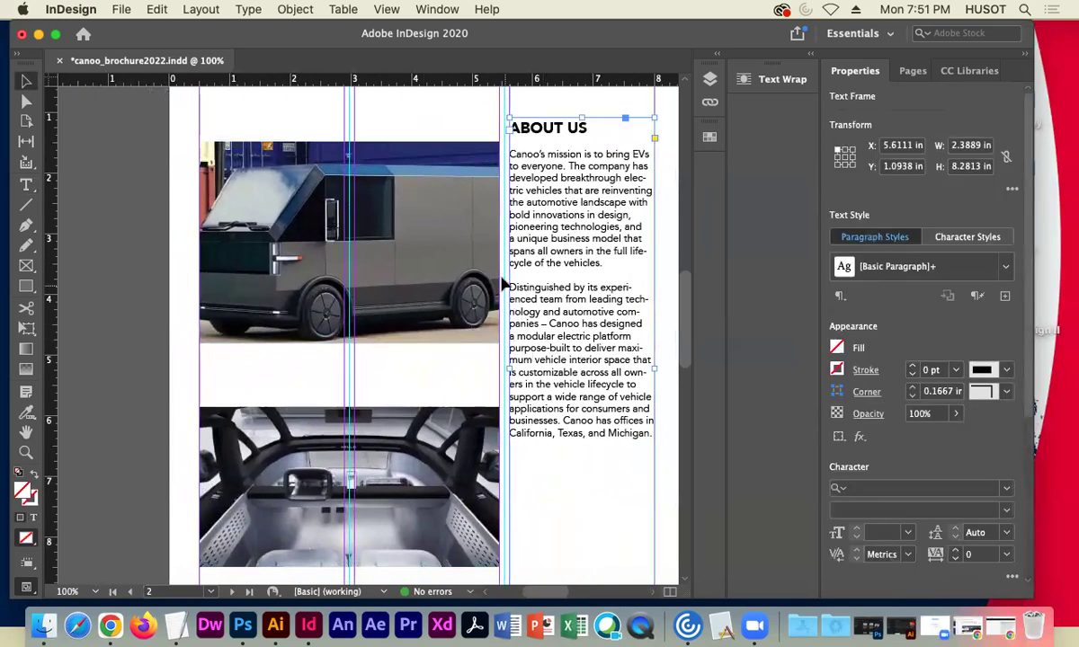
left_click_drag(509, 369, 462, 372)
key("super+z")
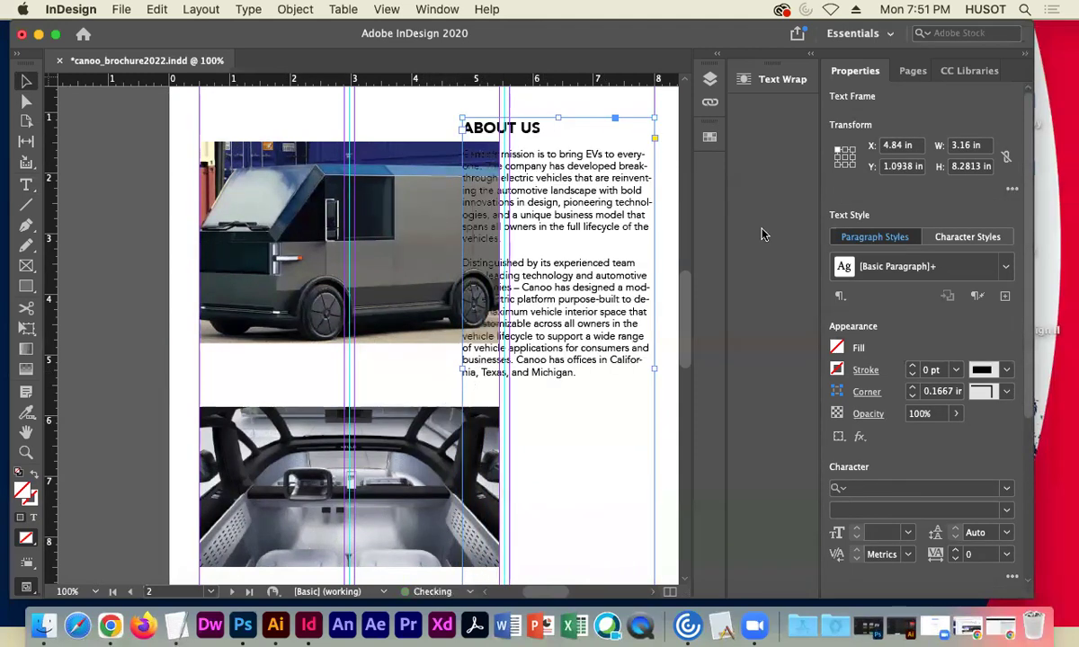
Wrap text around the bounding boxes of both vehicle photos with a 0.1875 in offset on all sides.
left_click(782, 79)
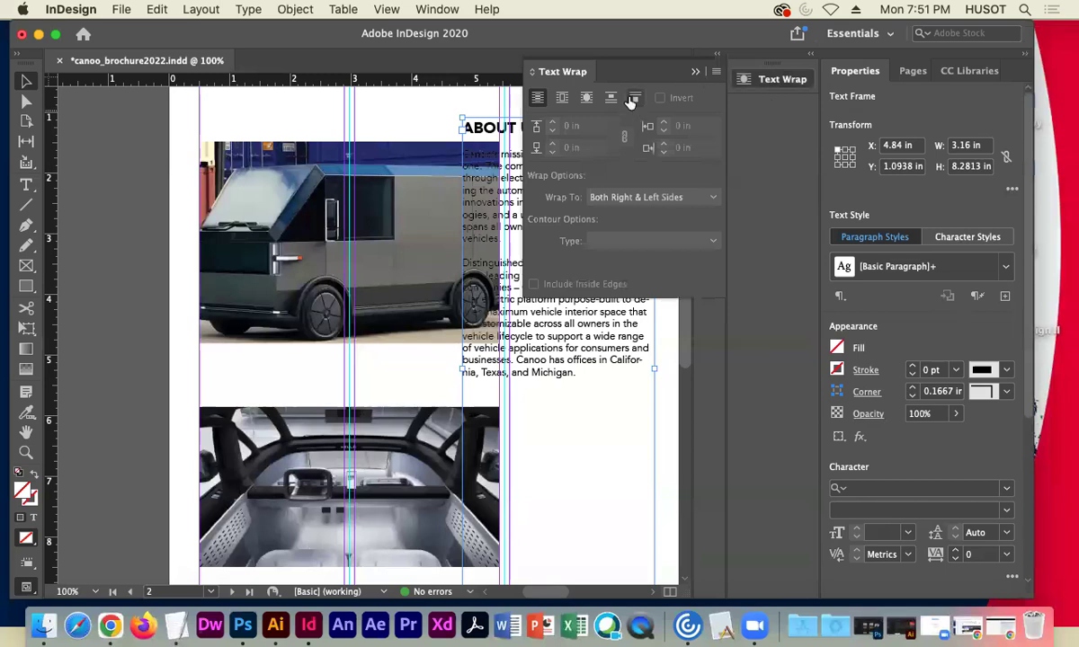
left_click(562, 99)
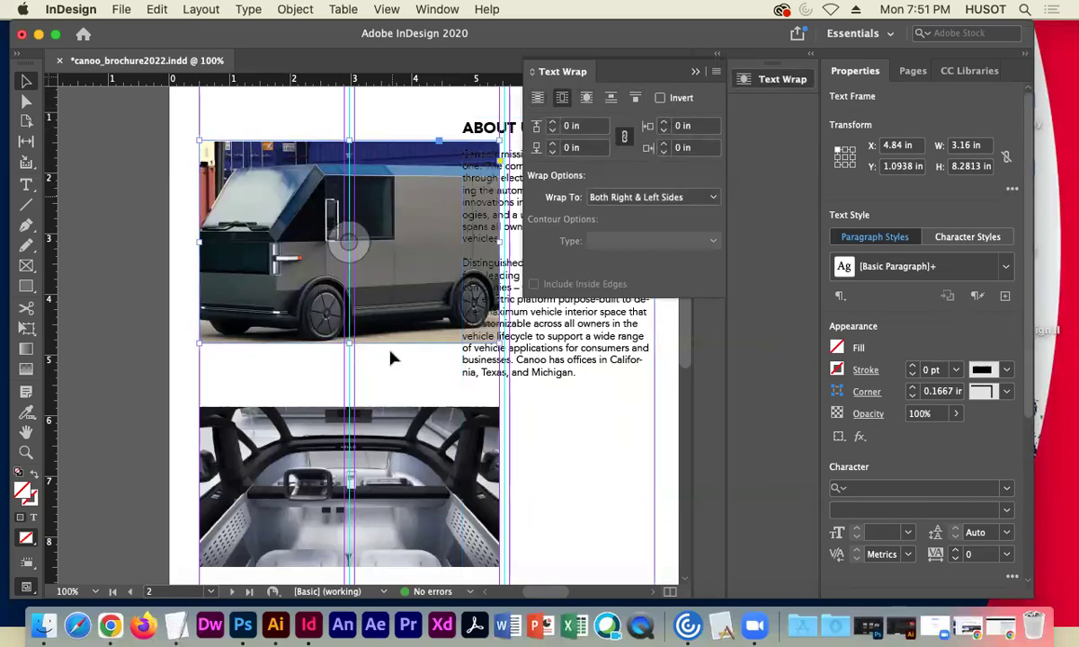
left_click(364, 325)
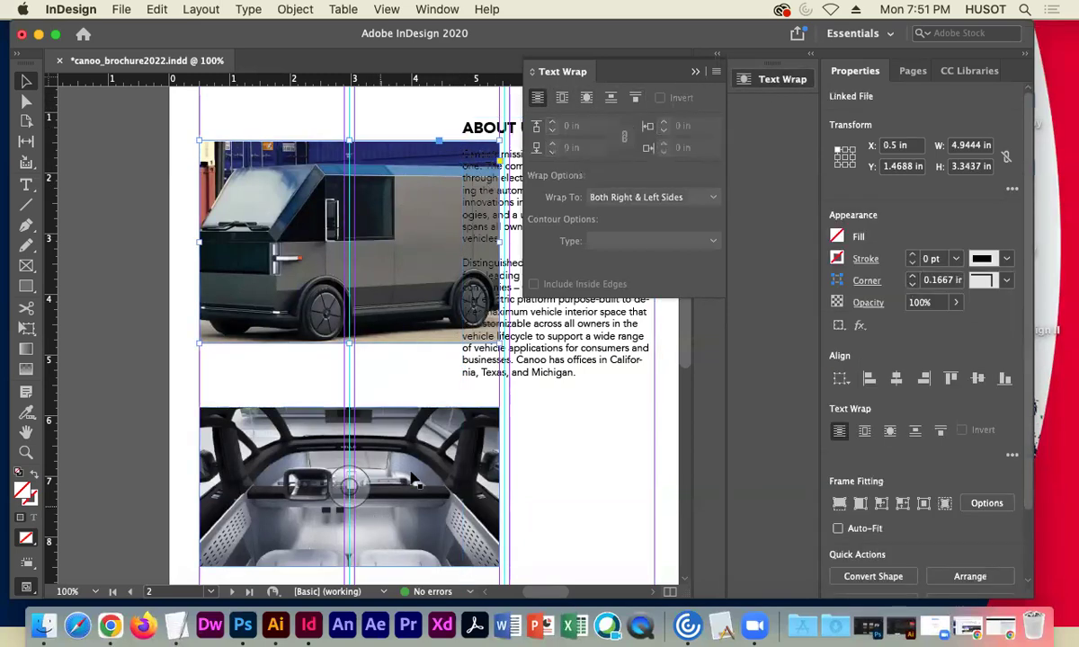
left_click(562, 97)
left_click(552, 122)
left_click(552, 123)
left_click(552, 122)
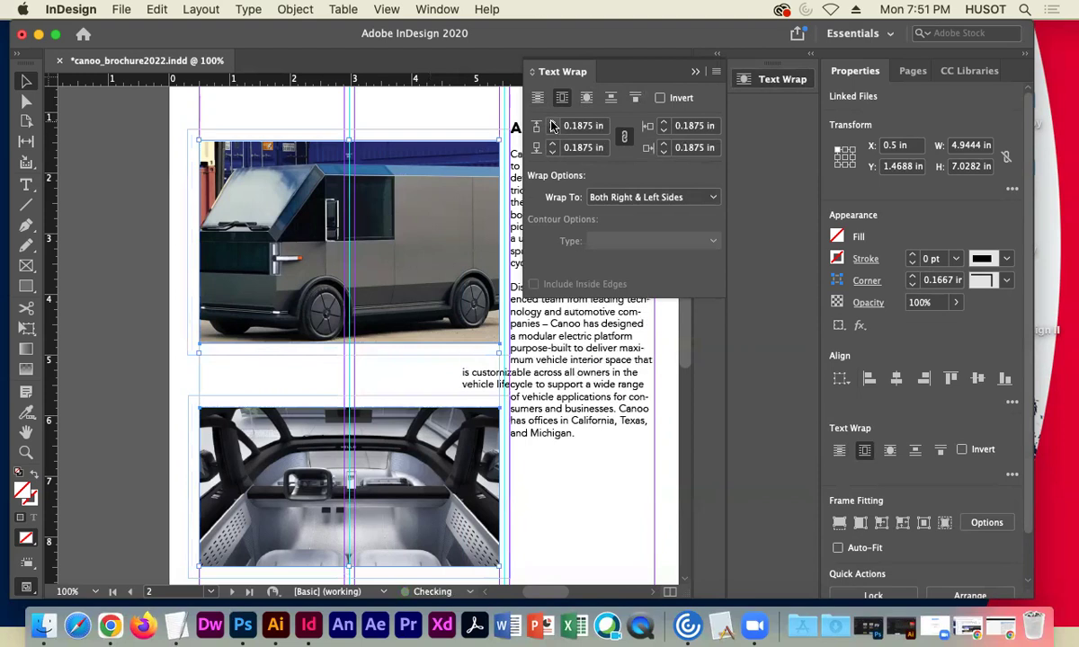
left_click(123, 151)
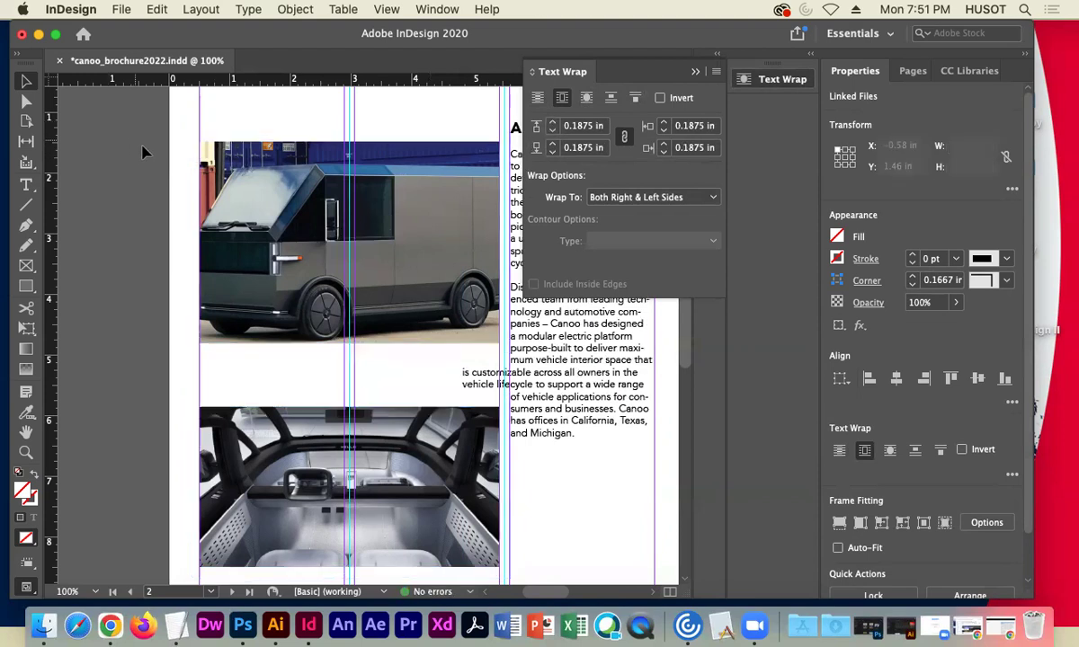
left_click(694, 72)
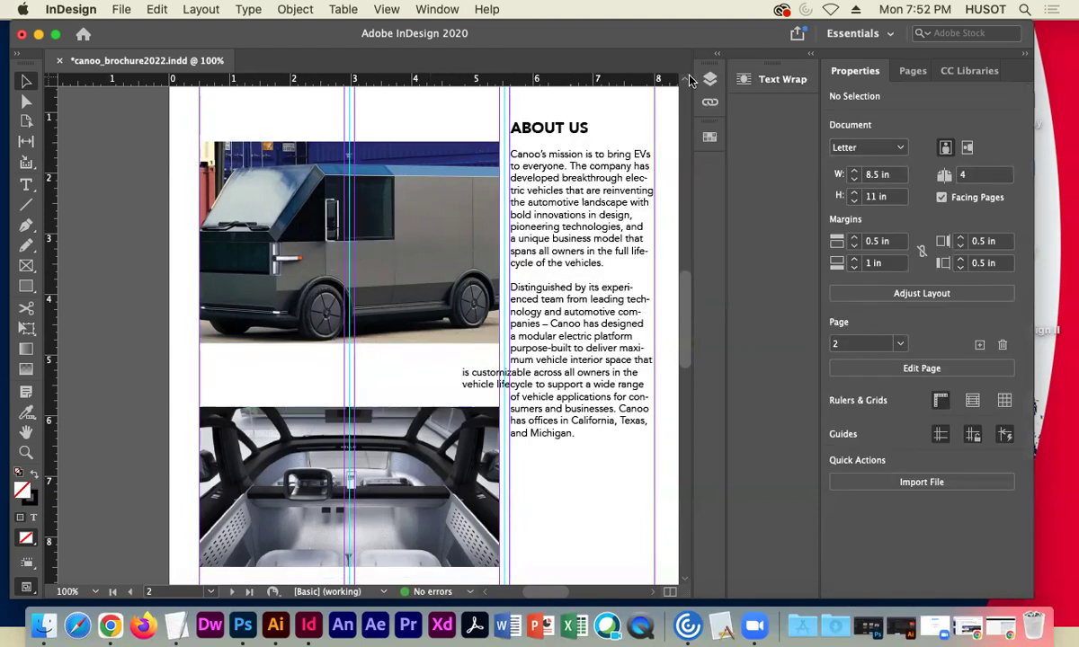
Stretch the ABOUT US text frame across both photos to the page's left margin, about 7.49 in wide.
key("super+minus")
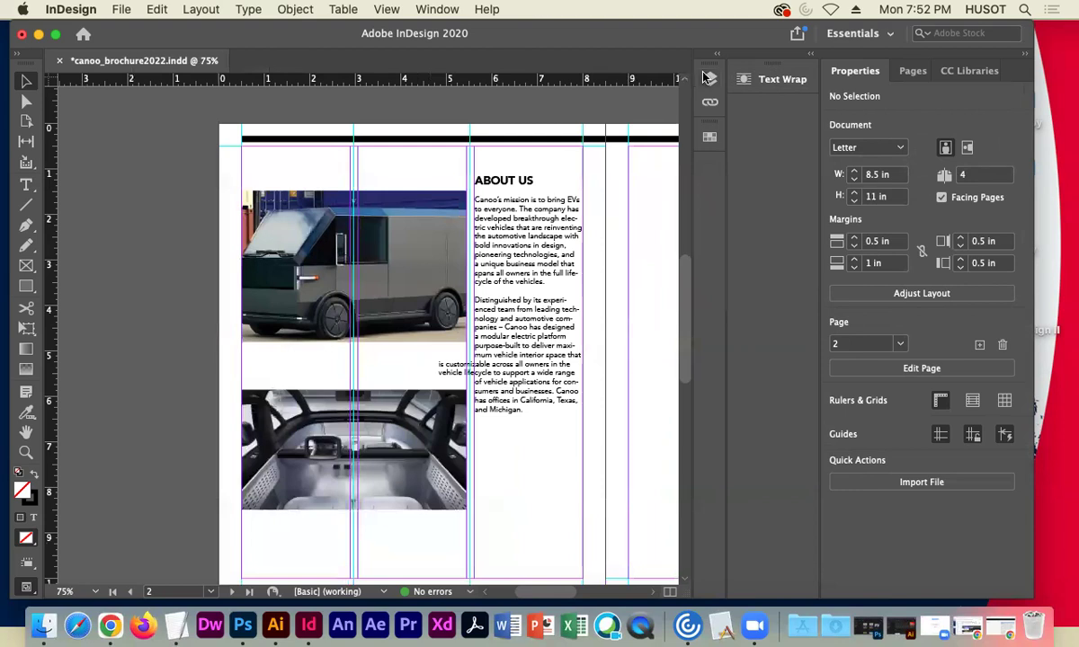
left_click(493, 346)
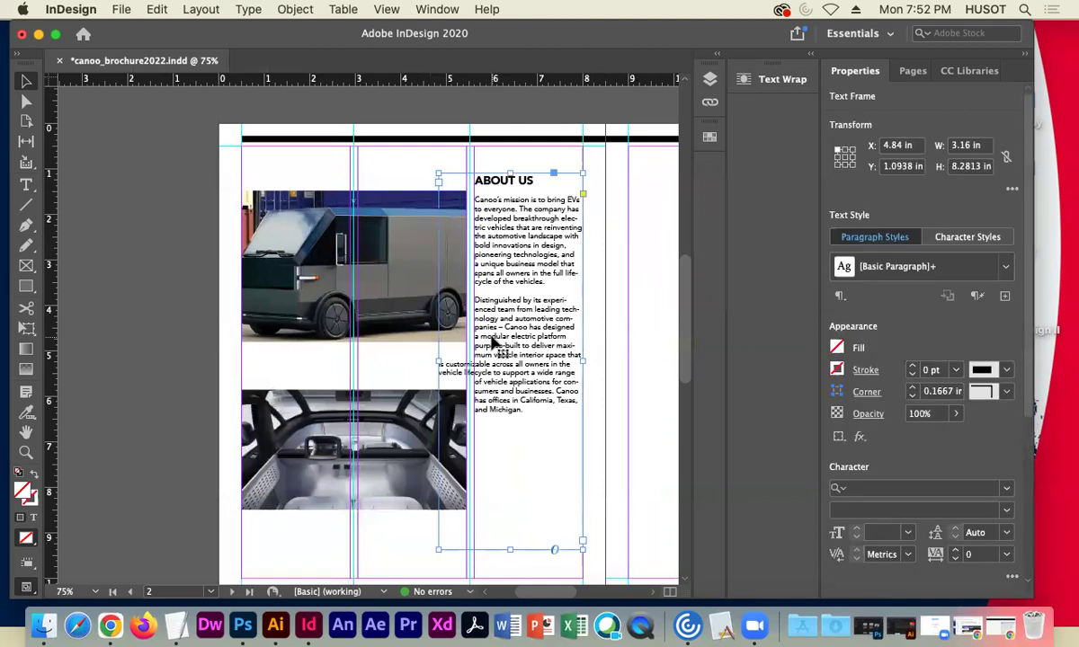
left_click_drag(436, 359, 241, 359)
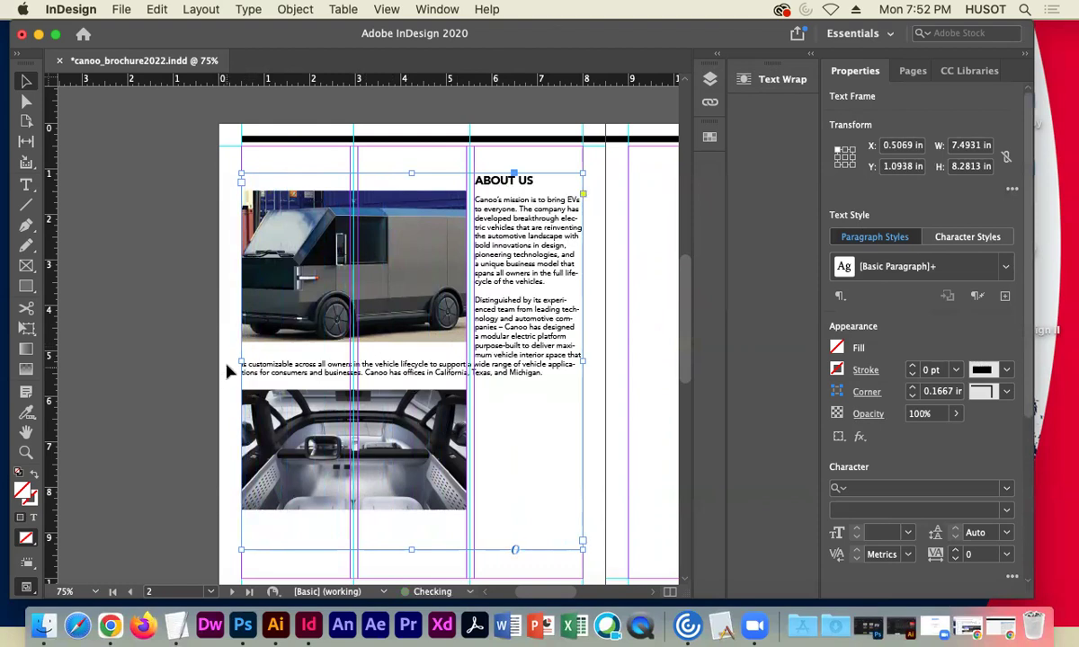
left_click(185, 377)
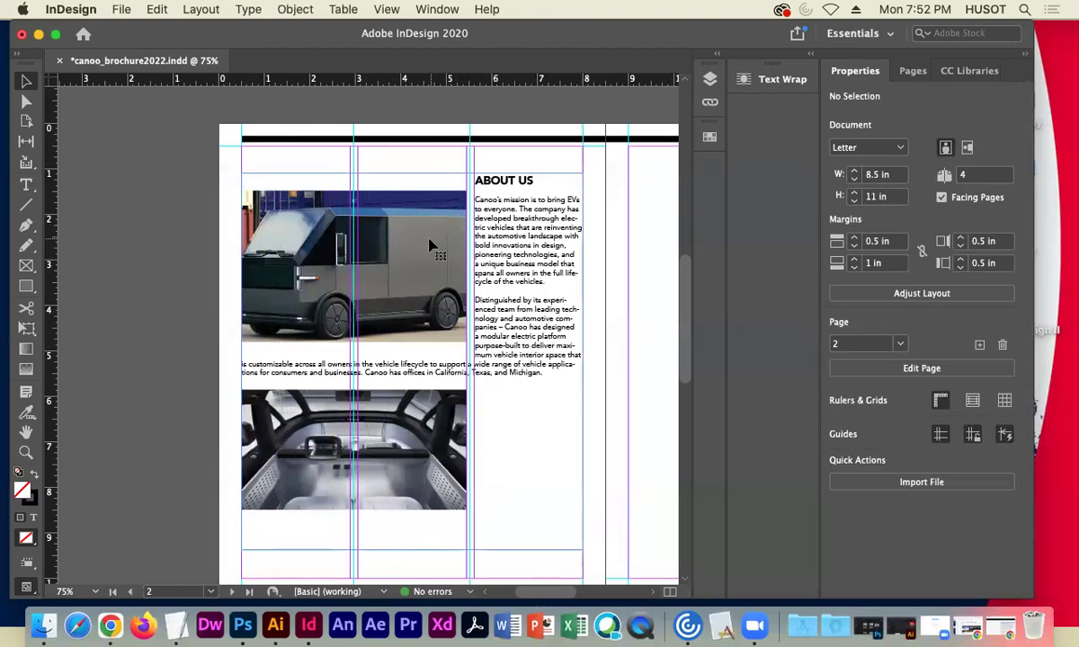
left_click(415, 436)
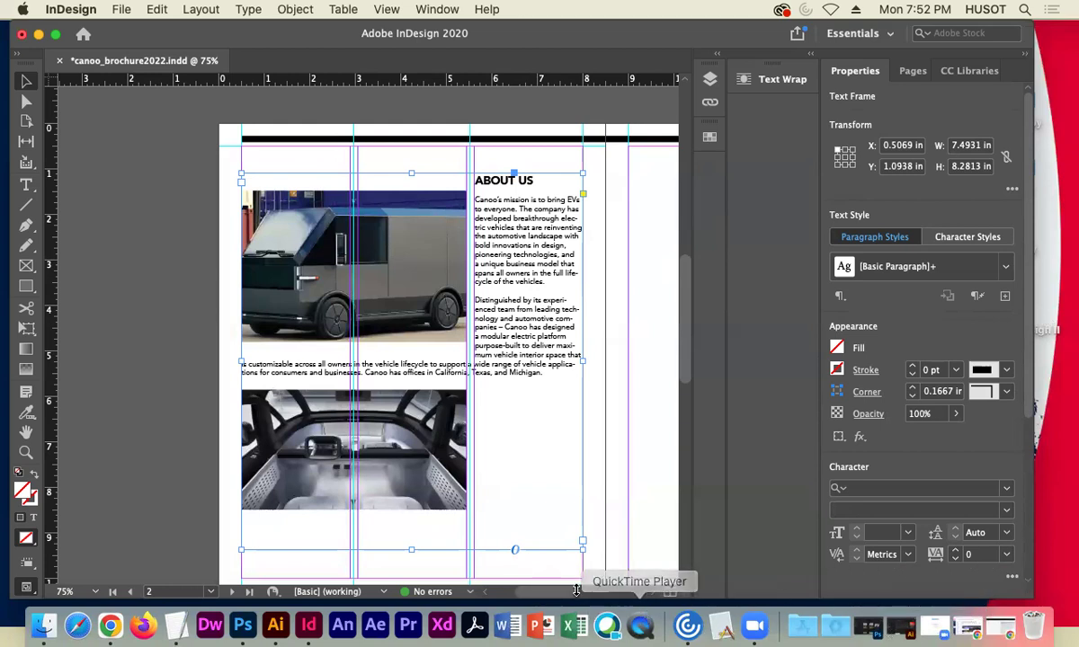
Copy the BRINGING SUSTAINABLE EVS TO EVERYONE section from canoo_brochure_copy in TextEdit and paste it below the ABOUT US copy in InDesign.
left_click(176, 627)
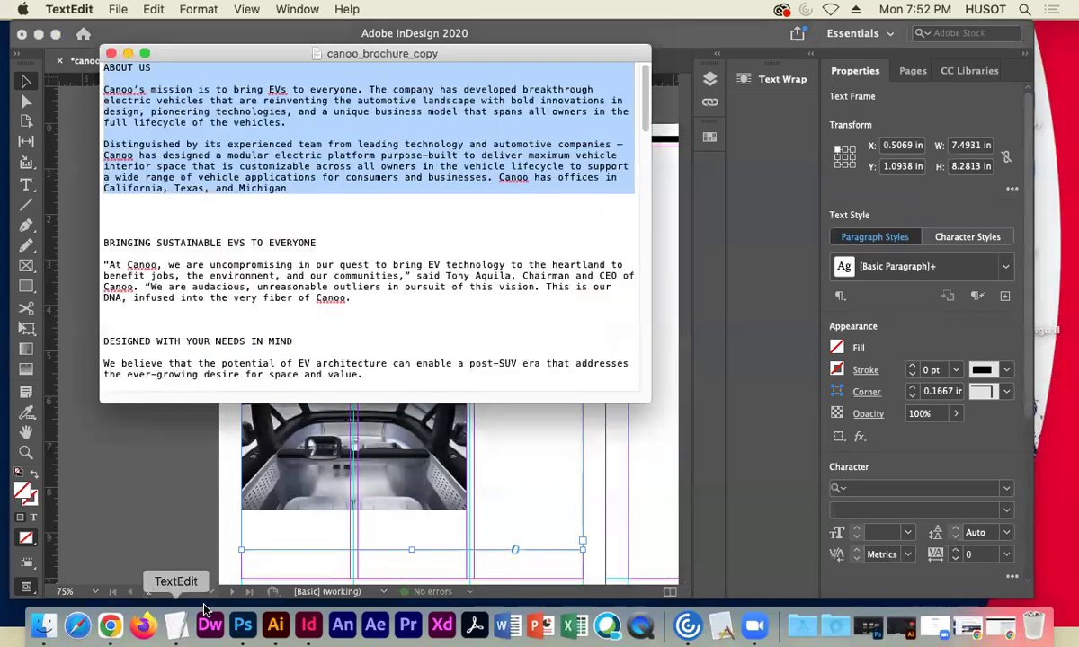
left_click(196, 331)
left_click_drag(197, 274, 84, 245)
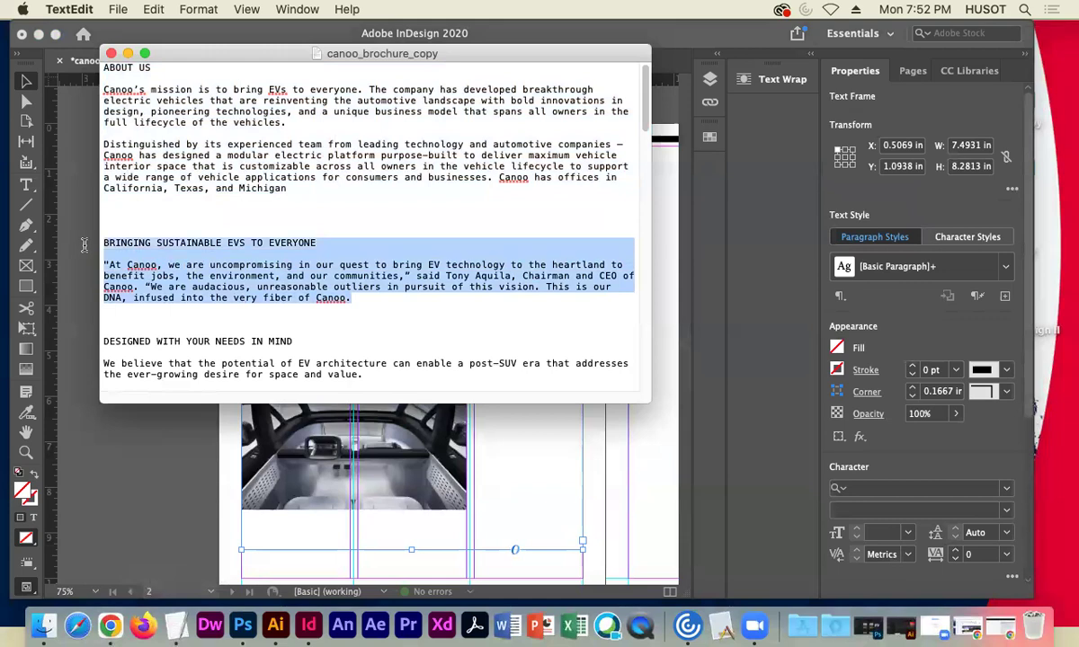
left_click(127, 54)
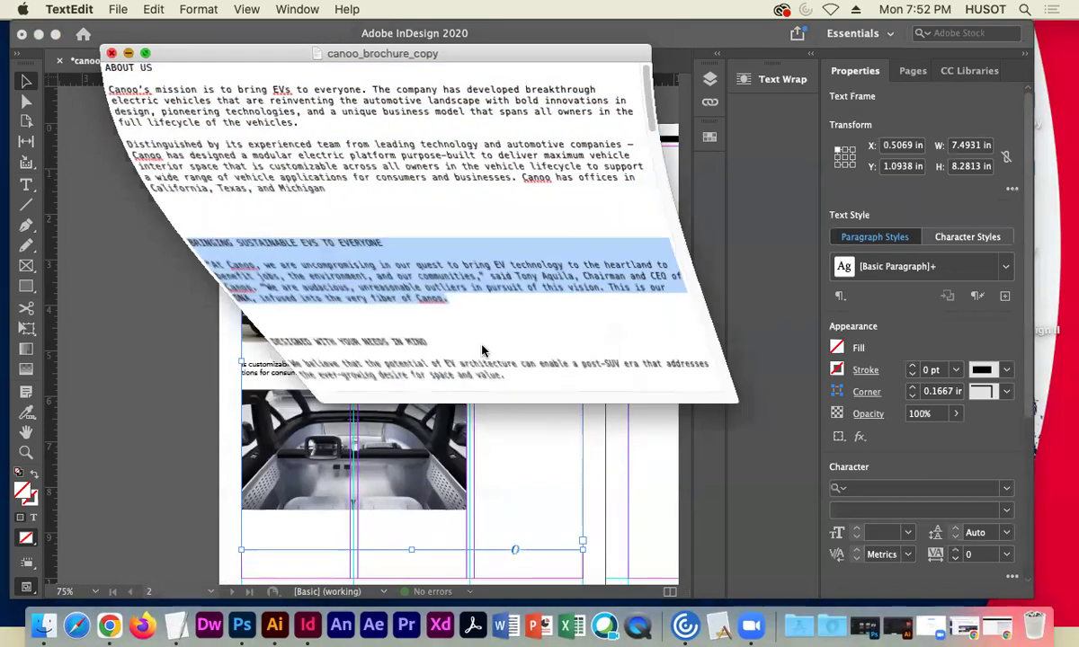
left_click(537, 375)
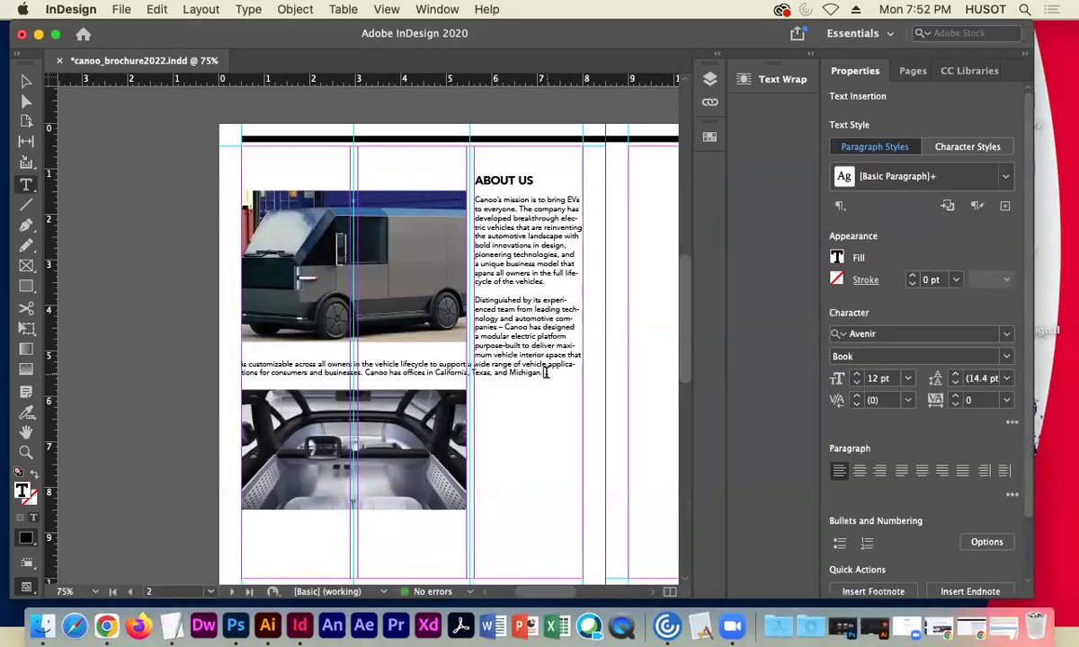
left_click(557, 373)
type("BRINGING SUSTAINABLE EVS TO EVERYONE  \"At Canoe, we are uncompromising in our quest to bring EV technology to the heartland to benefit jobs, the environment, and our communities,\" said Tony Aquila, Chairman and CEO of Canoe. \"We are audacious, unreasonable outliers in pursuit of this vision. This is our DNA, infused into the very fiber of Canoe.")
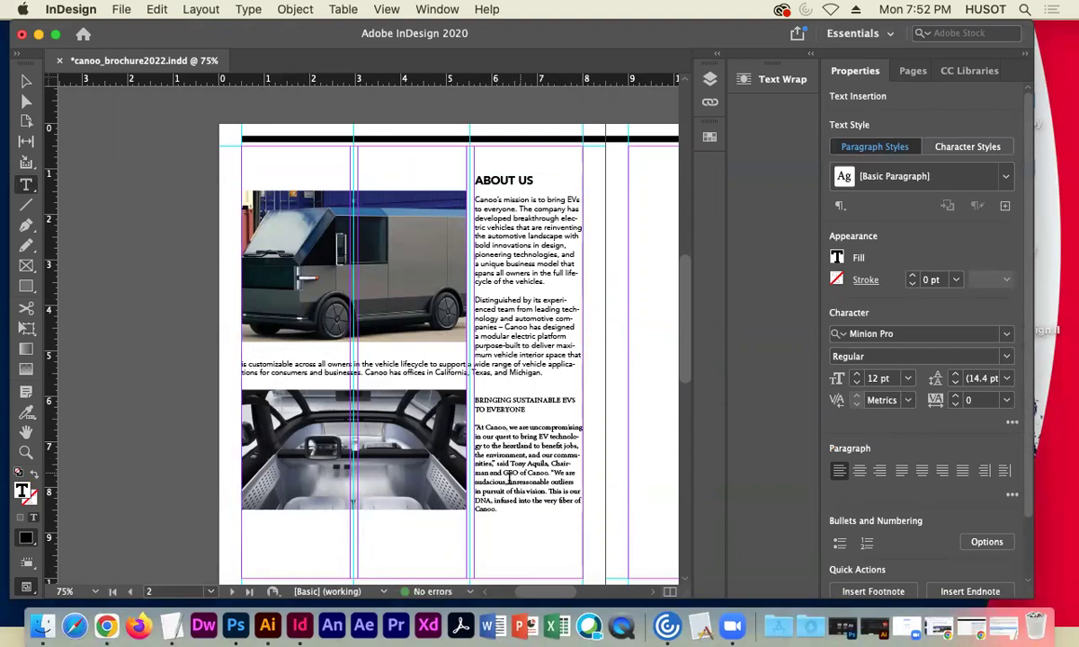
Set the pasted BRINGING SUSTAINABLE EVS TO EVERYONE heading and paragraph in Avenir Book.
left_click_drag(502, 510, 450, 403)
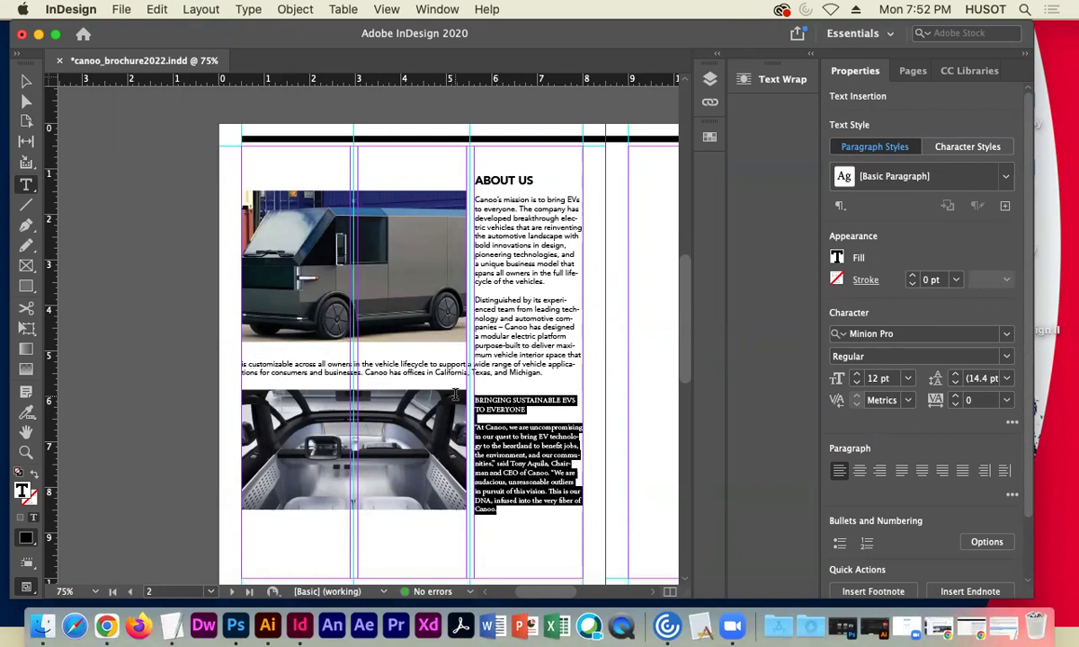
left_click(1010, 333)
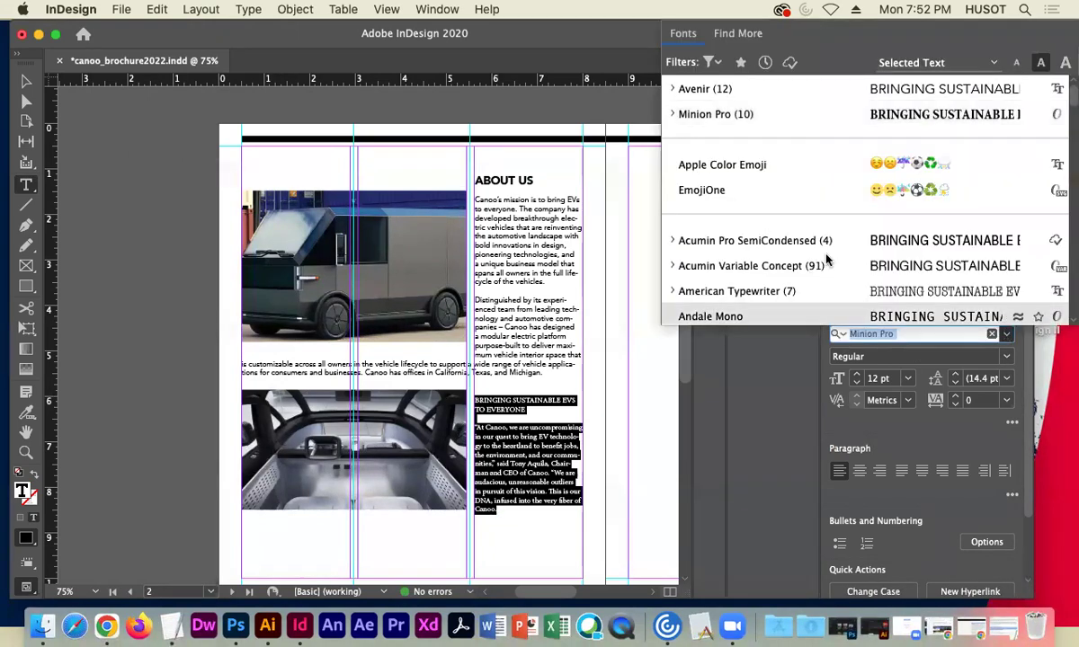
left_click(719, 82)
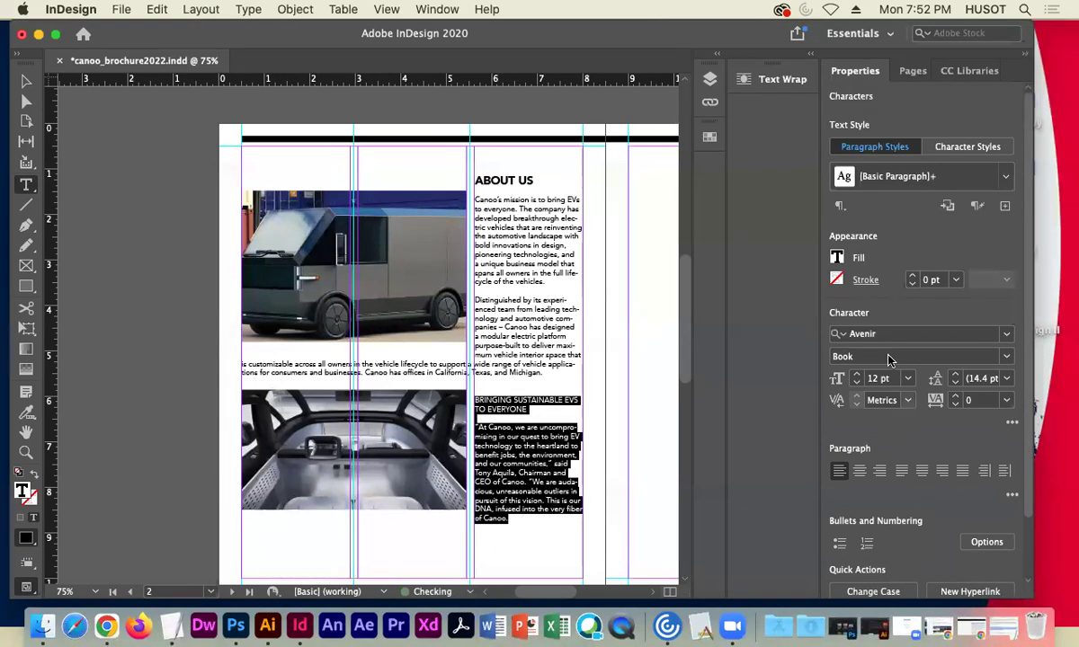
Format the BRINGING SUSTAINABLE EVS TO EVERYONE heading as 18 pt Avenir Heavy and break its line after BRINGING.
left_click(528, 401)
triple_click(504, 402)
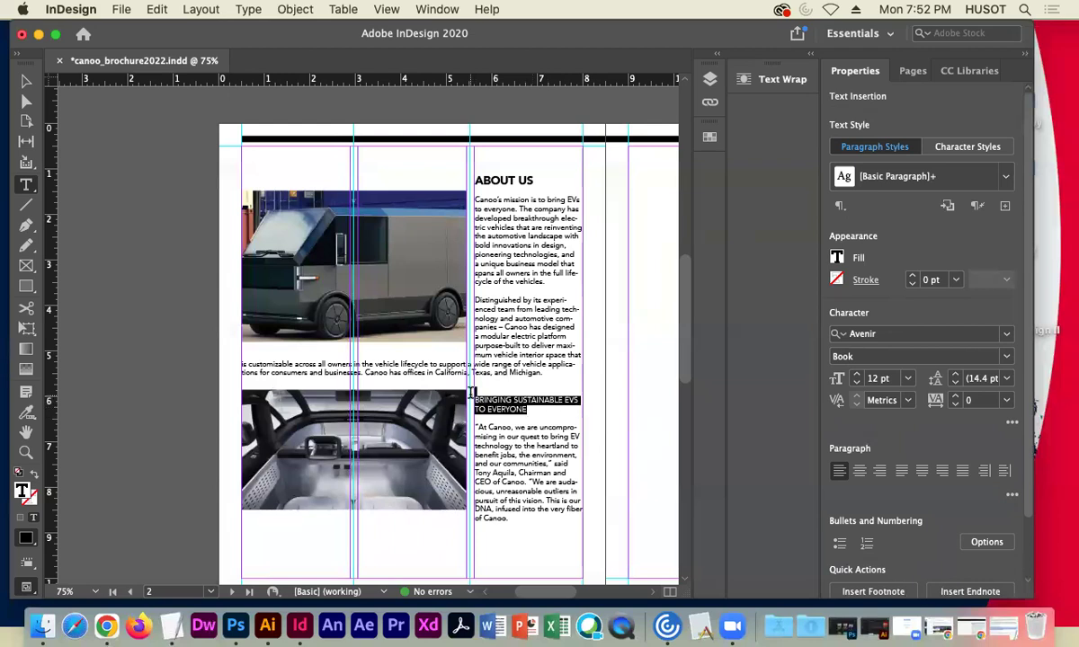
left_click(530, 421)
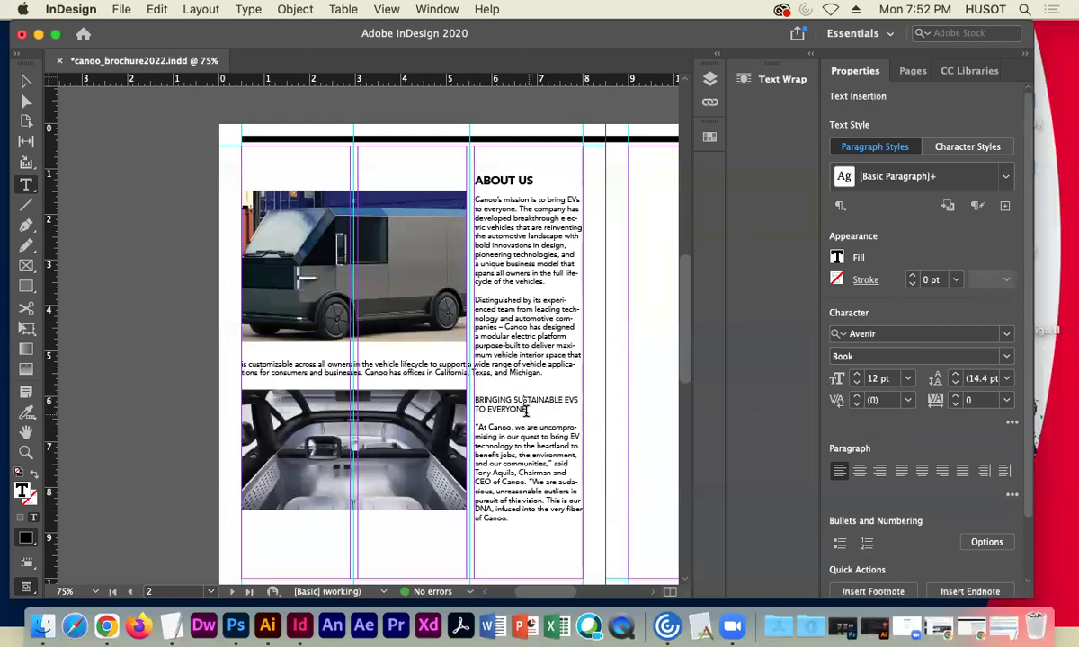
left_click_drag(529, 410, 477, 401)
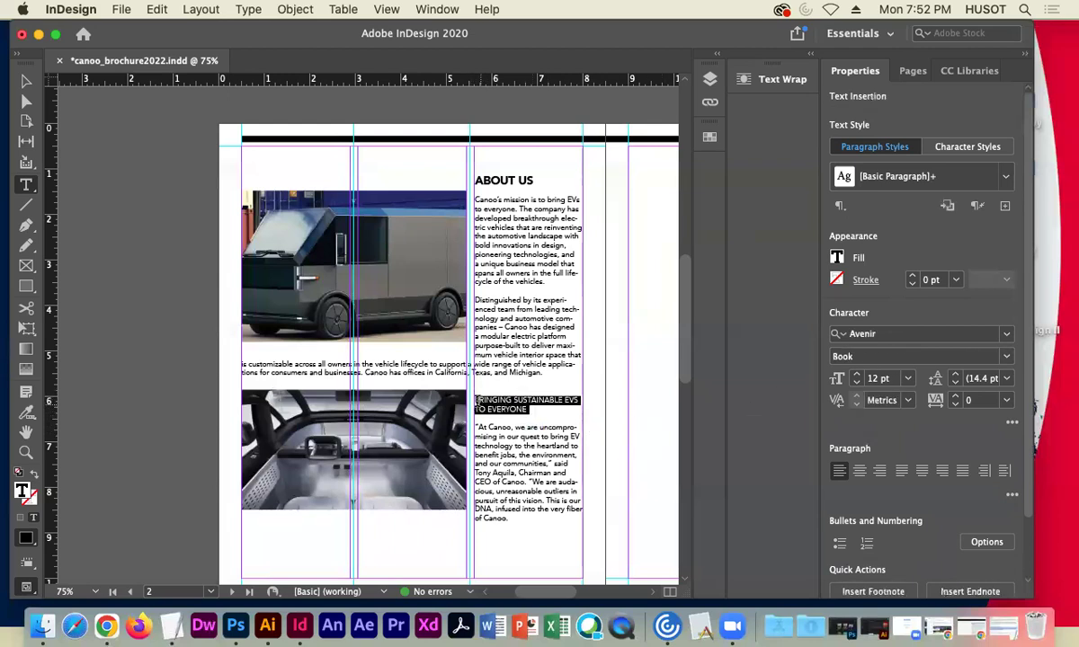
left_click(1009, 359)
left_click(863, 550)
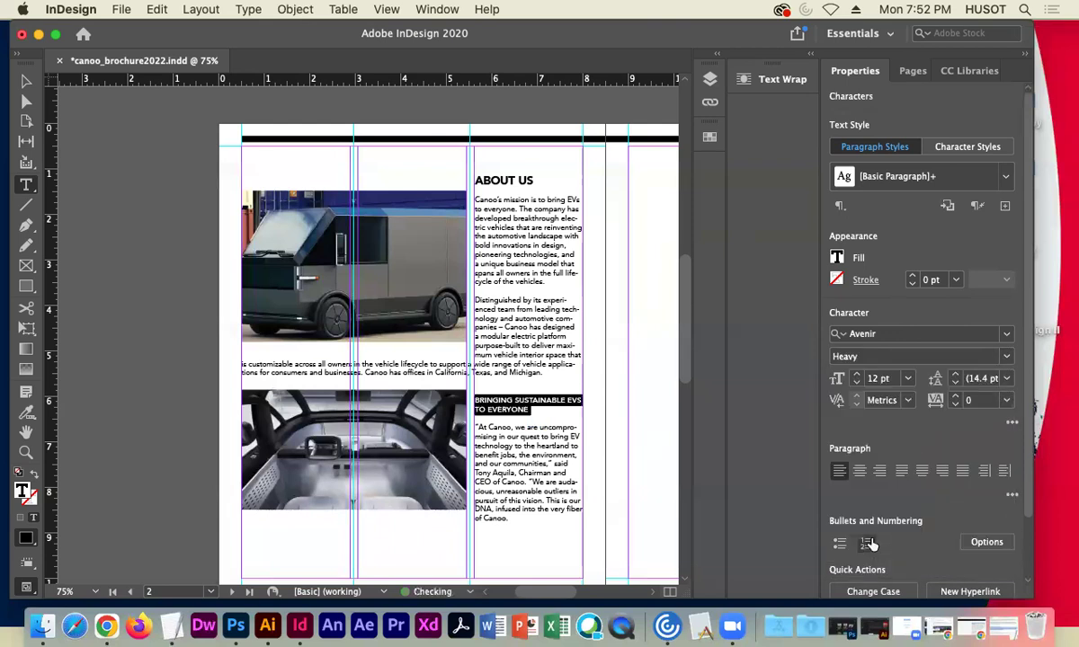
left_click(858, 379)
left_click(858, 378)
left_click(858, 379)
left_click(859, 379)
left_click(858, 378)
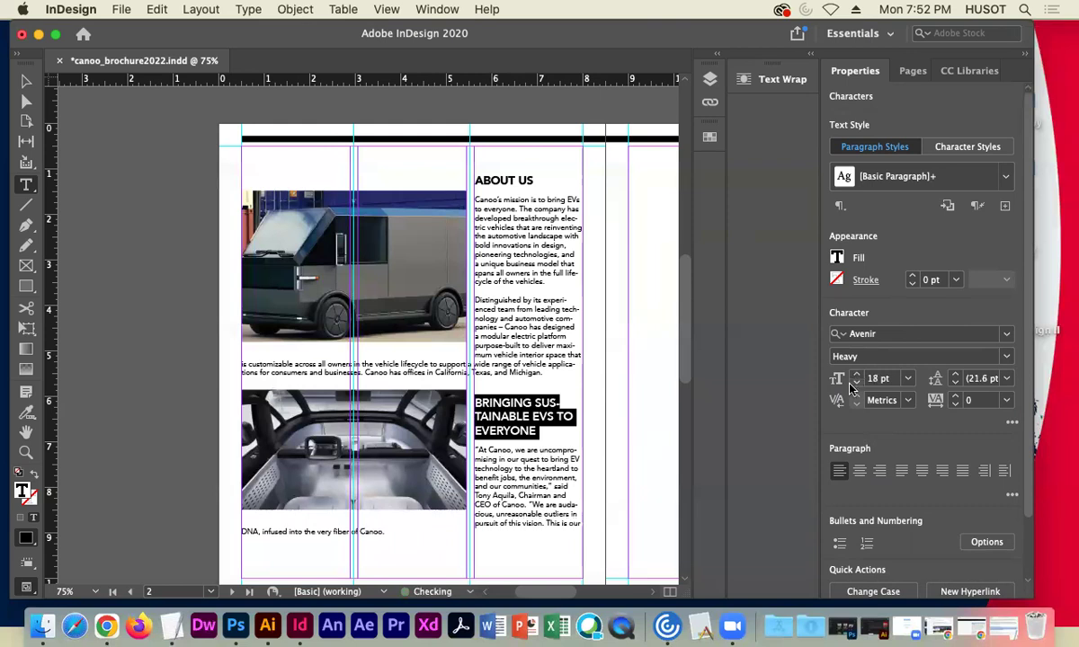
left_click(537, 402)
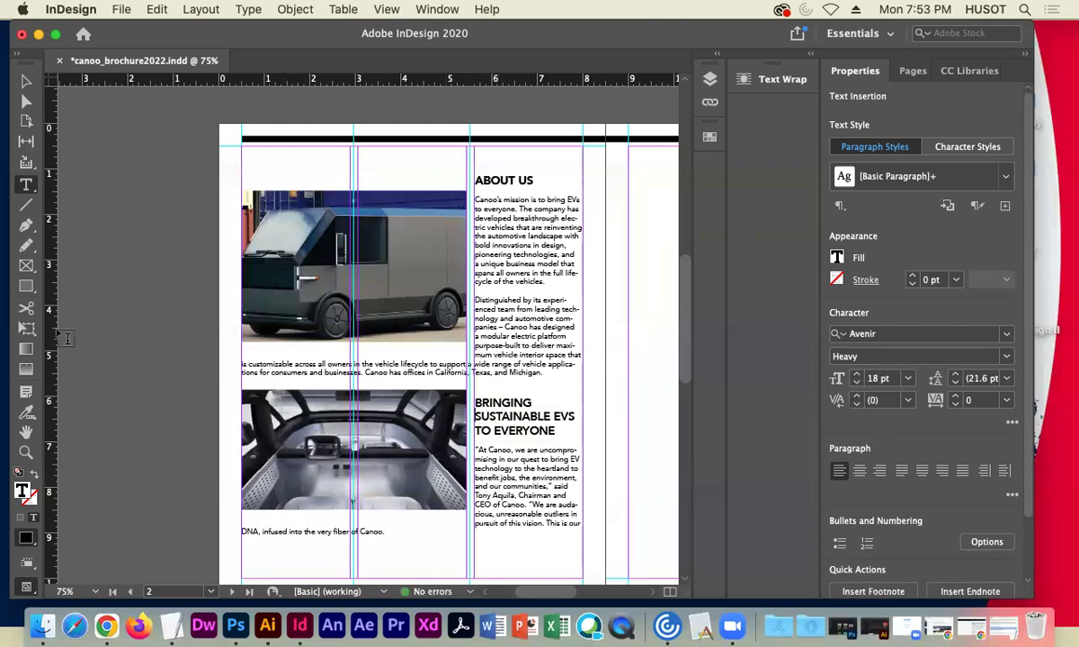
Fit the text frame to the third column between the page margins, 2.3889 in wide and 9.5 in high.
left_click(25, 78)
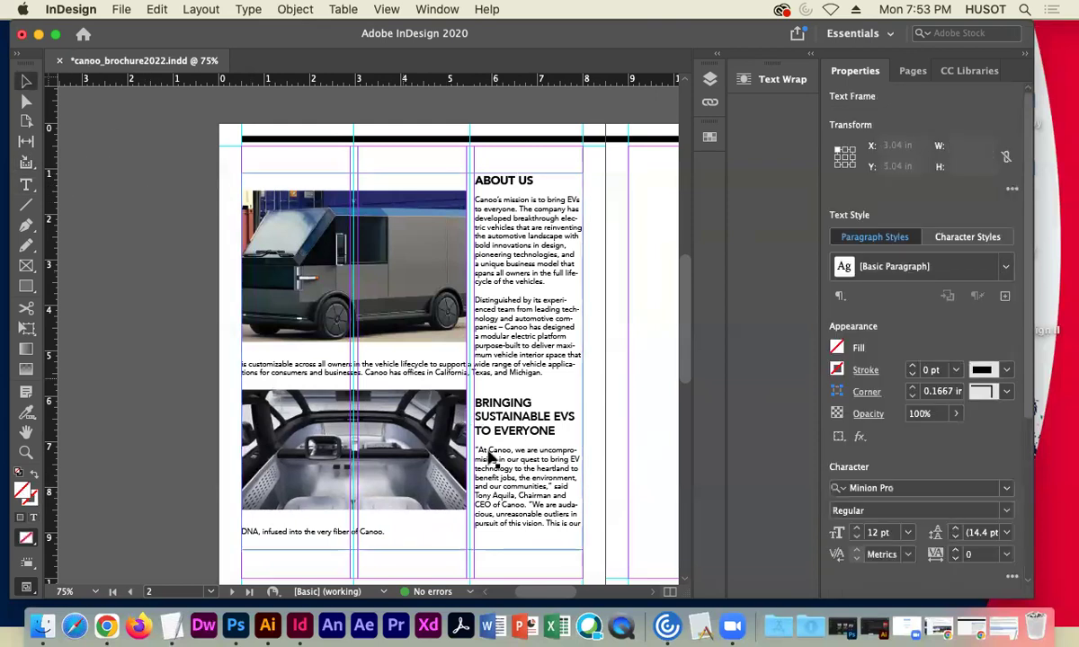
left_click(385, 548)
left_click(376, 537)
left_click_drag(241, 360, 469, 361)
left_click_drag(526, 169, 520, 147)
left_click_drag(468, 345, 473, 346)
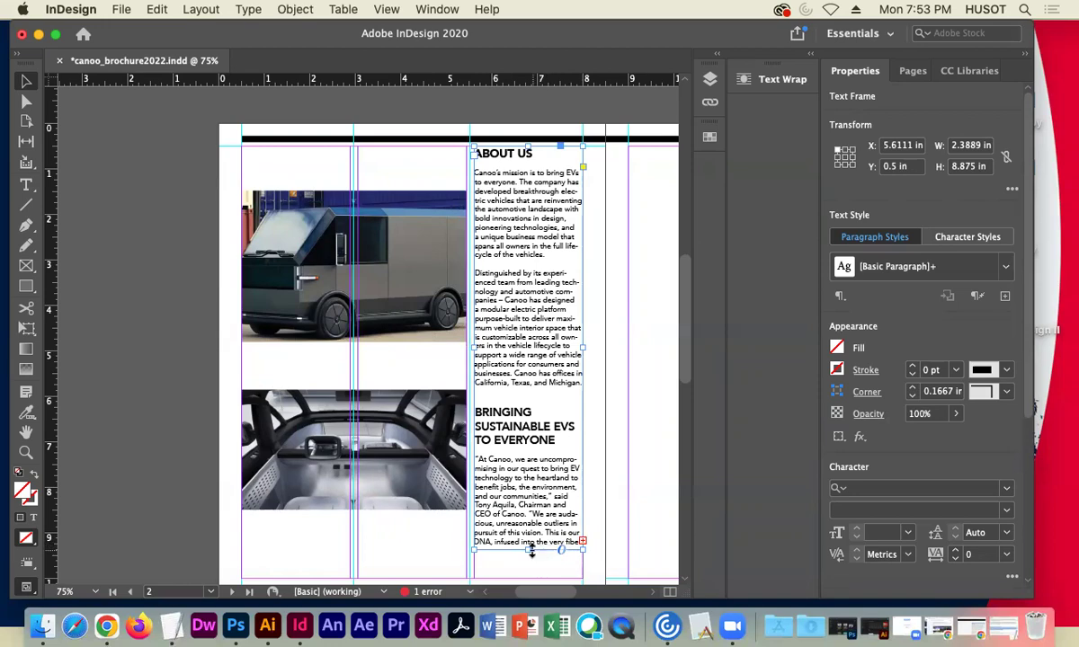
left_click_drag(526, 553, 528, 579)
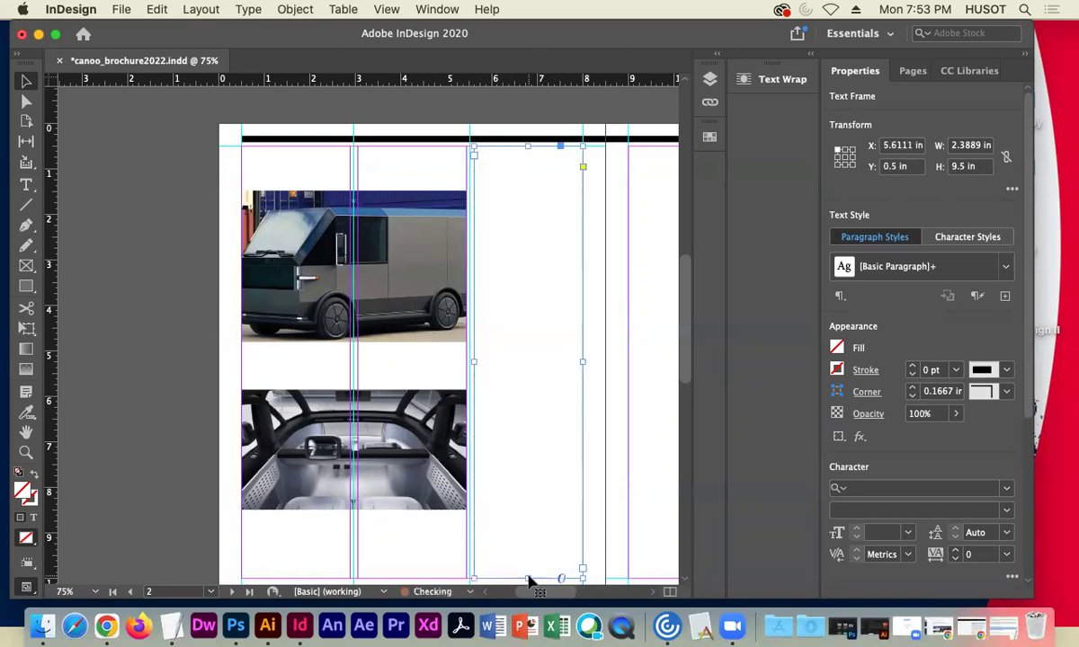
Copy the DESIGNED WITH YOUR NEEDS IN MIND section from canoo_brochure_copy in TextEdit and paste it after the last paragraph in the InDesign column.
scroll(513, 436, "right", 10)
scroll(512, 436, "down", 2)
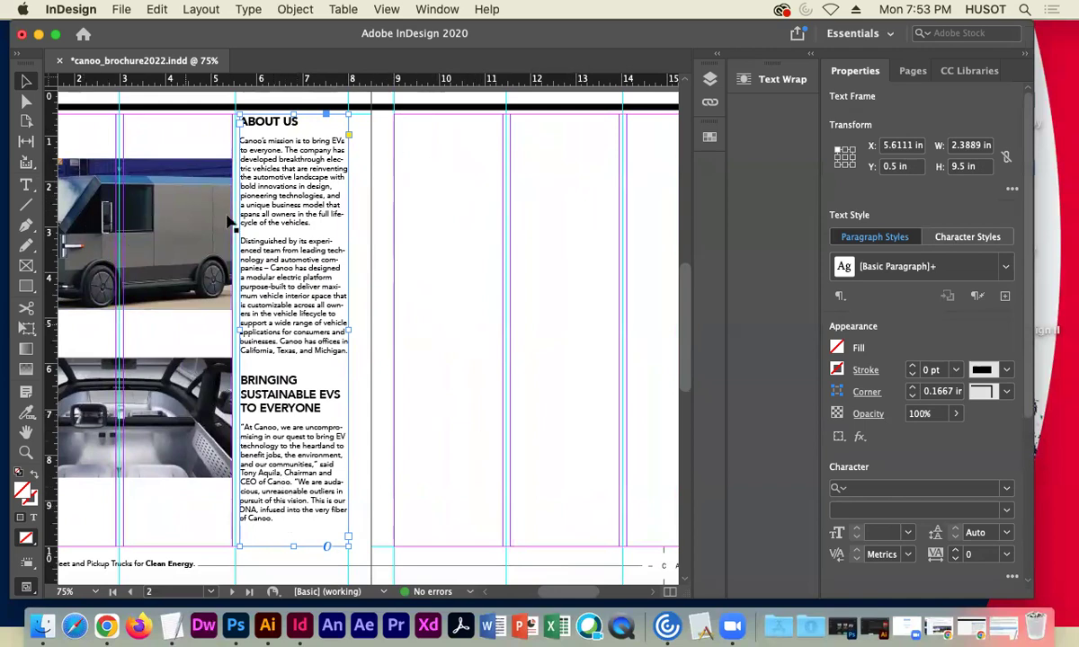
left_click(996, 627)
scroll(178, 326, "down", 3)
left_click_drag(363, 301, 98, 272)
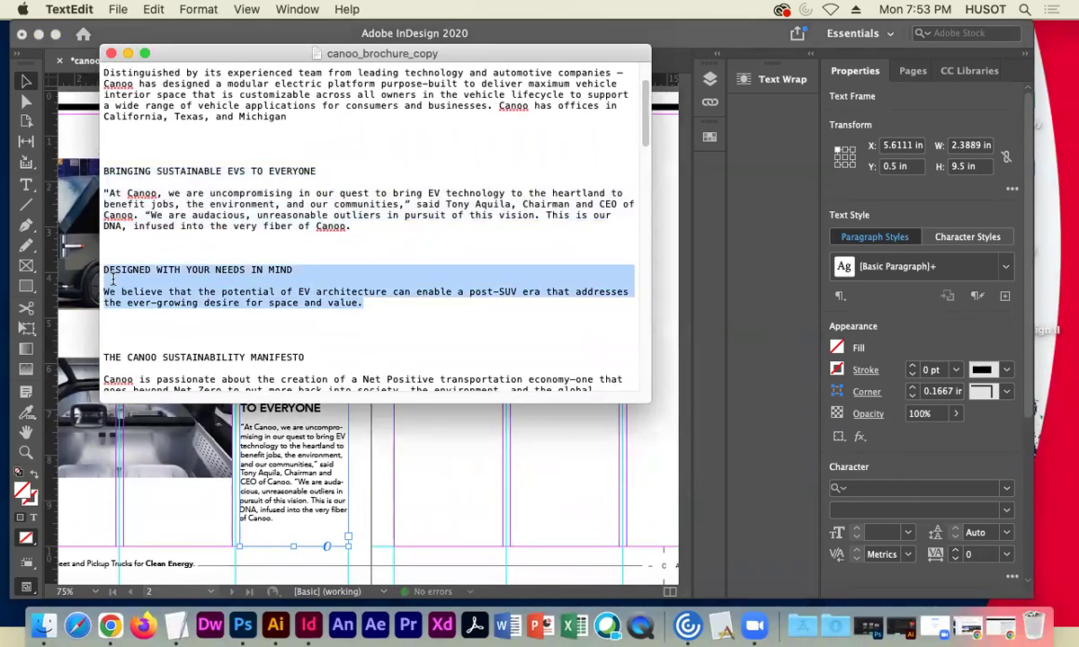
left_click(127, 53)
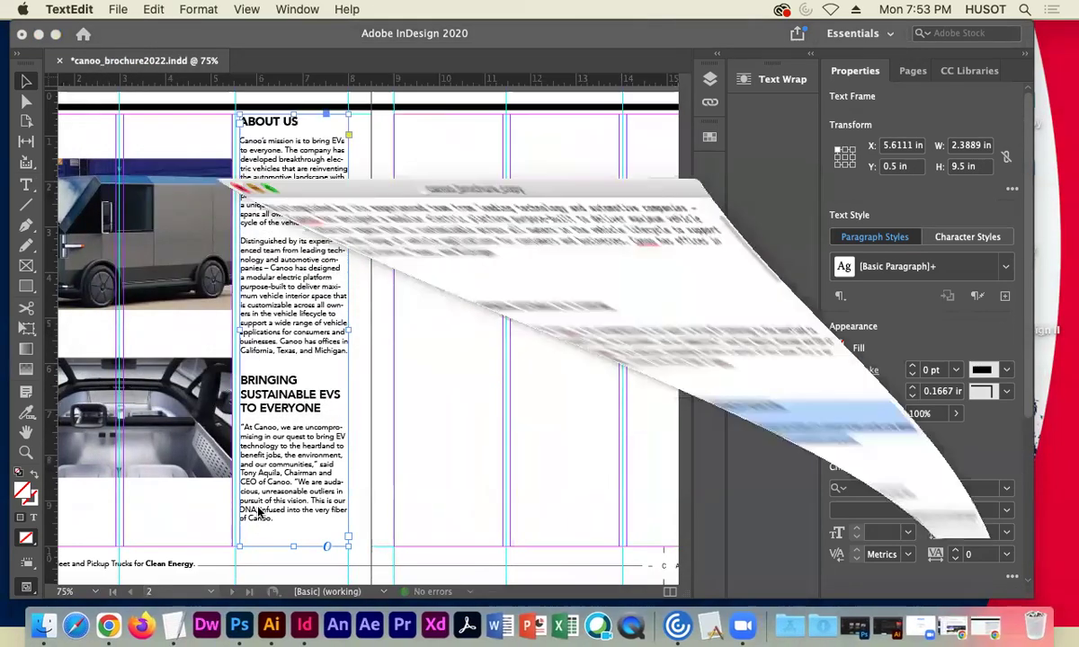
double_click(274, 514)
key("super+v")
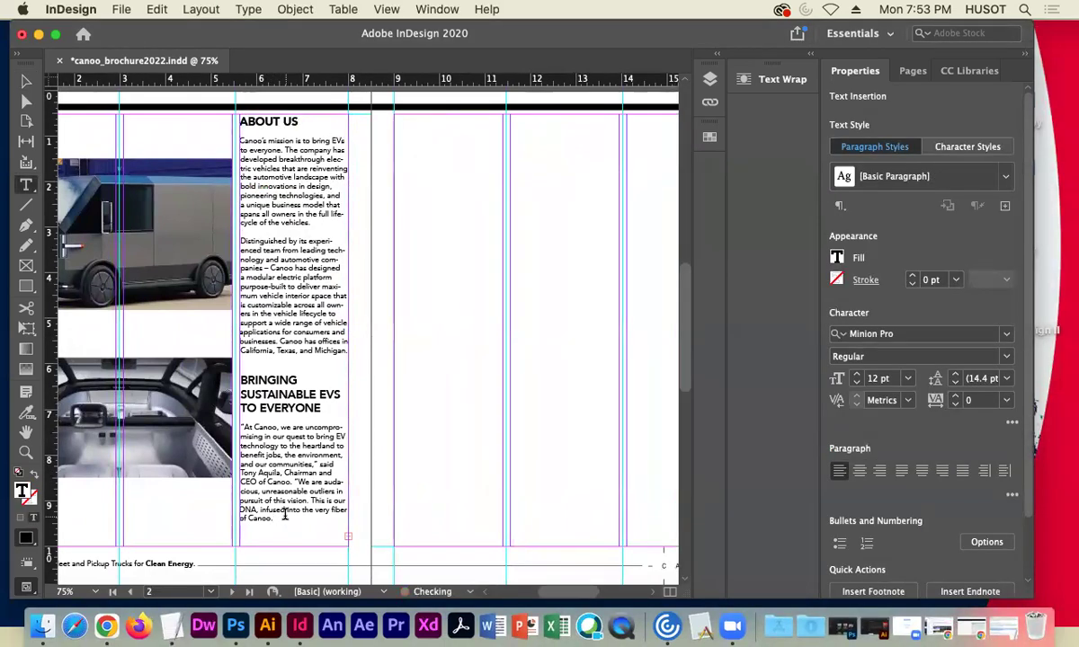
Thread the overset text from the ABOUT US column into a frame on page 3 spanning the first two columns, 4.9444 in wide and 9.5 in high.
left_click(26, 81)
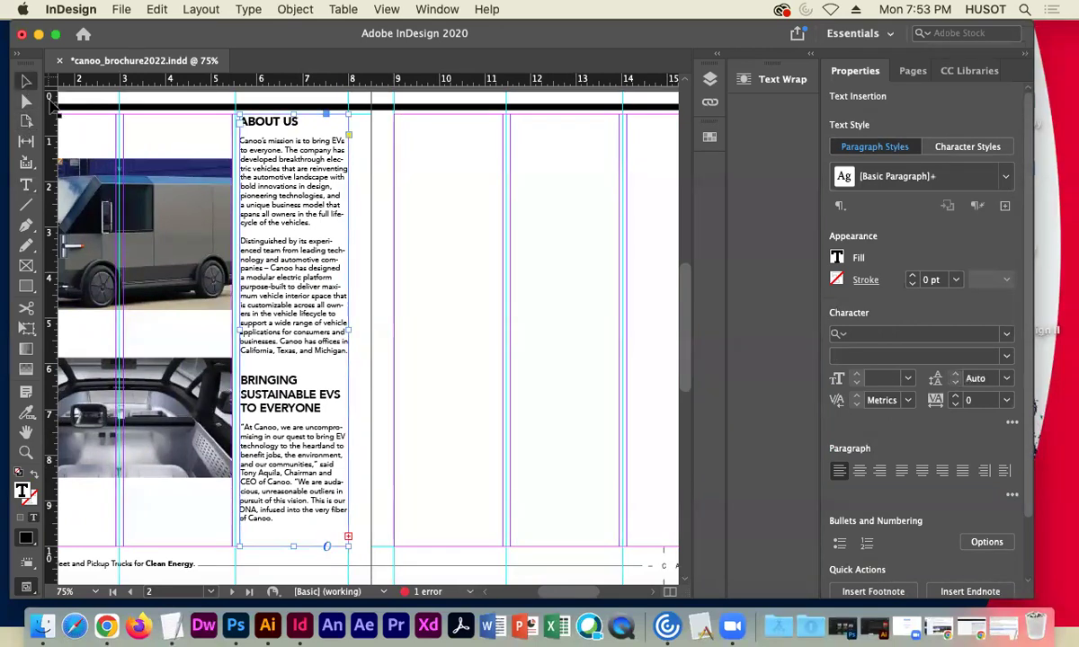
left_click(347, 537)
left_click(395, 117)
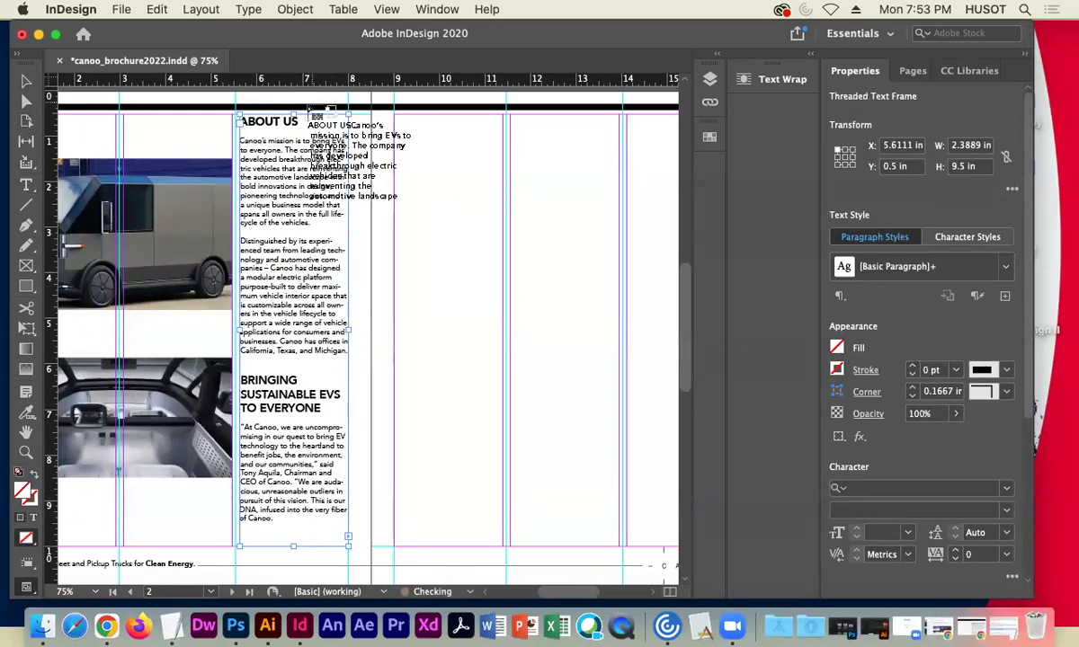
left_click(396, 117)
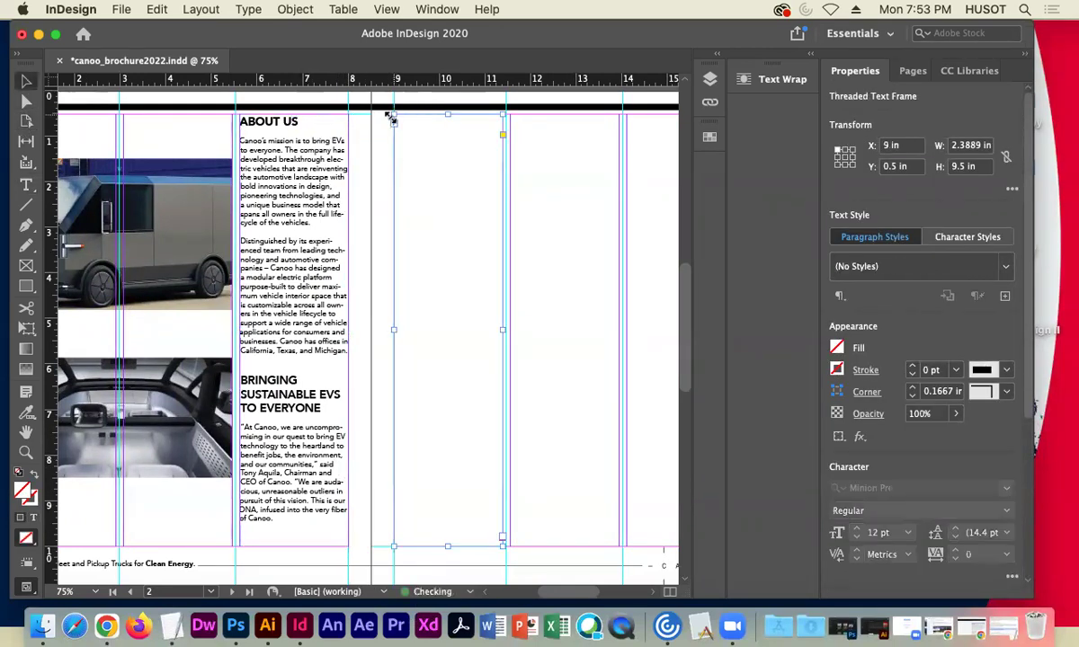
left_click_drag(503, 326, 620, 329)
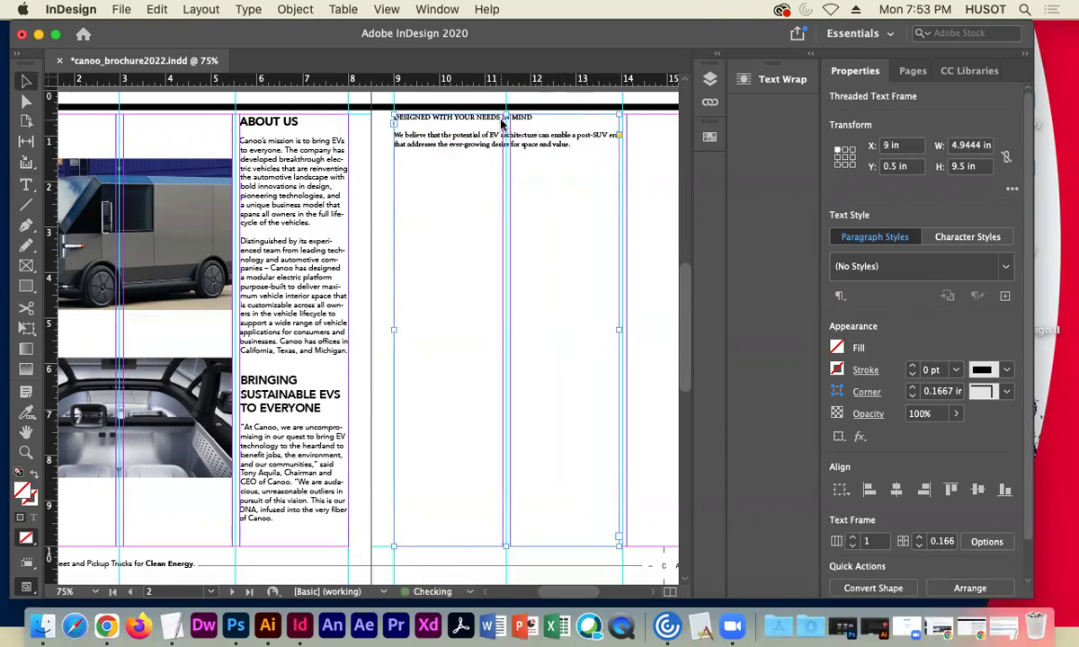
Set the DESIGNED WITH YOUR NEEDS IN MIND heading and paragraph on page 3 in Avenir Book.
double_click(566, 146)
key("super+a")
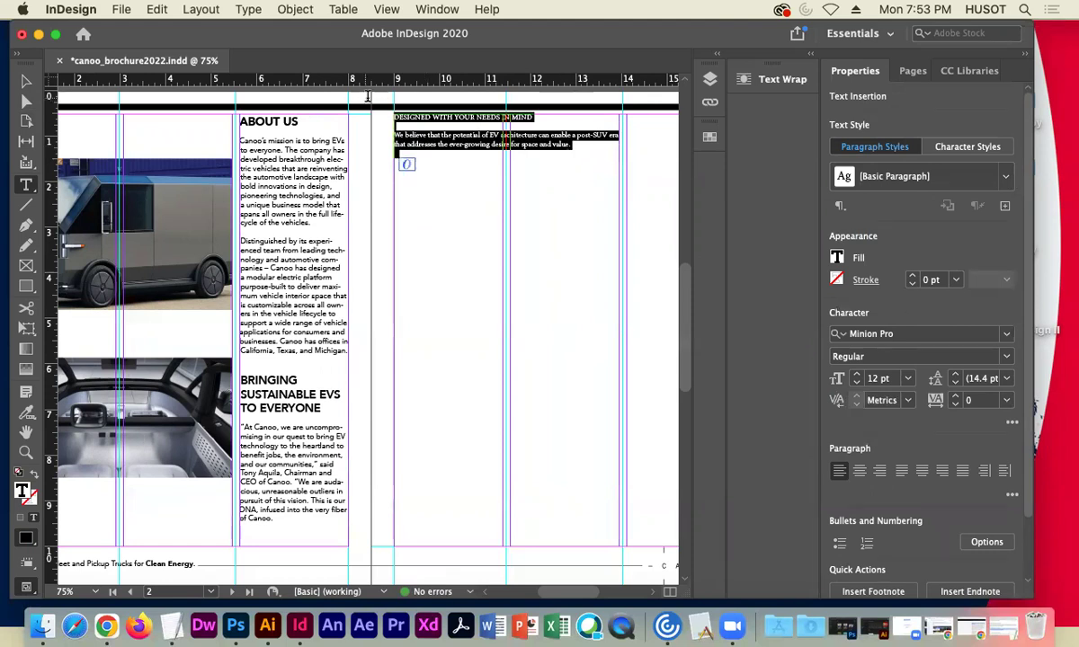
left_click(1008, 333)
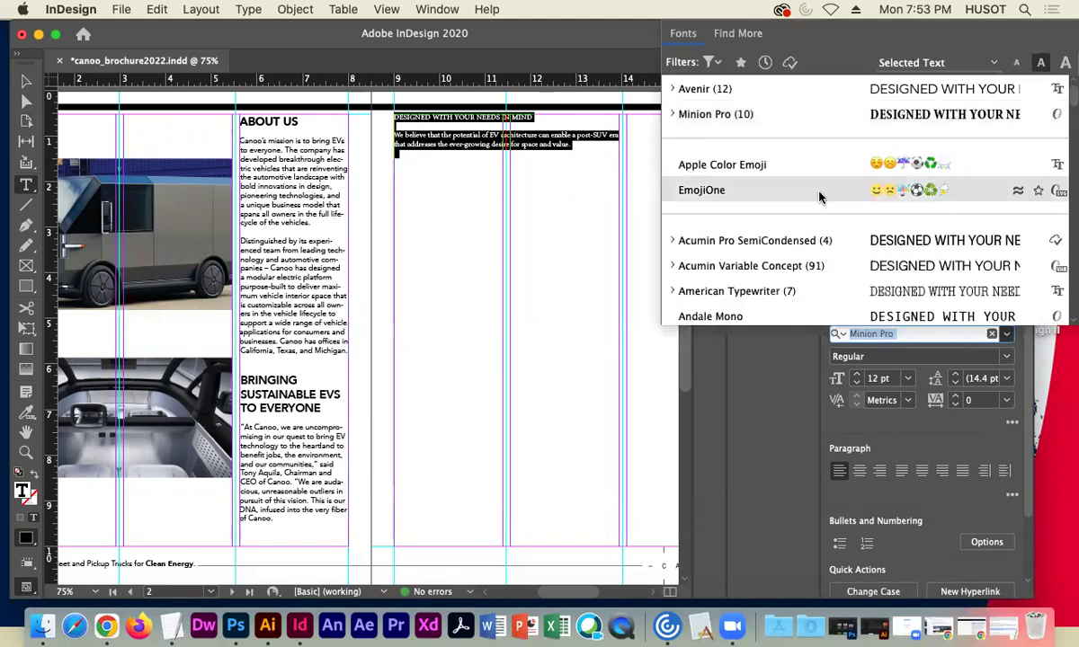
left_click(728, 90)
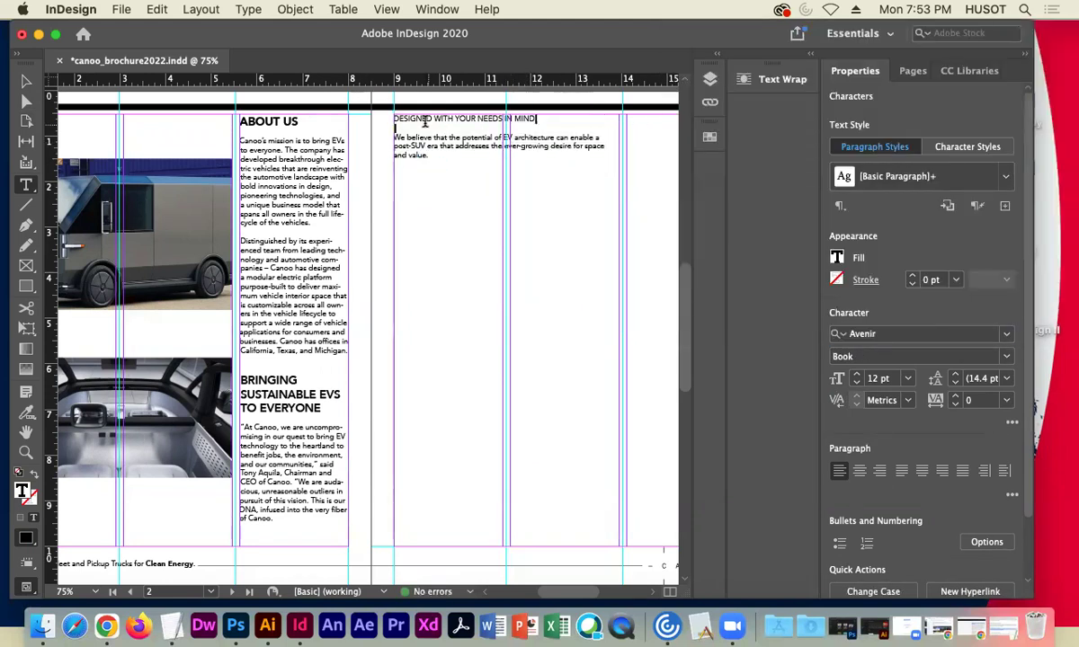
Format the DESIGNED WITH YOUR NEEDS IN MIND heading as 18 pt Avenir Heavy and deselect the text.
left_click_drag(535, 117, 396, 110)
left_click(857, 375)
left_click(856, 374)
left_click(857, 375)
left_click(856, 375)
left_click(857, 375)
left_click(857, 375)
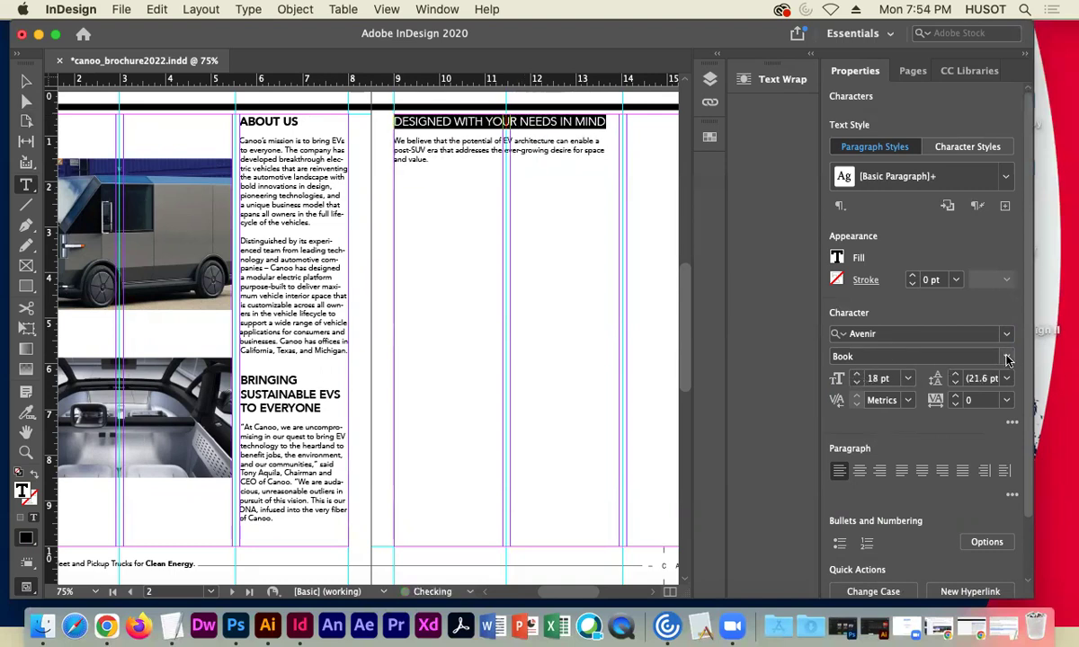
left_click(1007, 357)
left_click(890, 551)
left_click(26, 81)
left_click(575, 304)
left_click(349, 136)
left_click(389, 150)
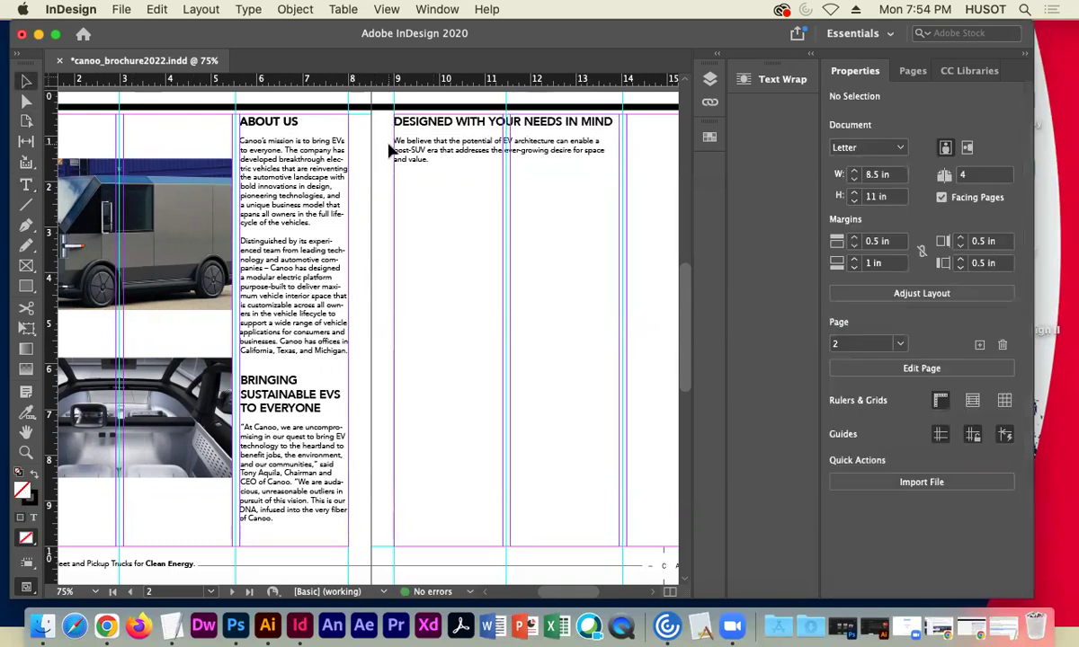
Hide the guides to preview the brochure spreads.
key("super+minus")
key("super+minus")
key("super+minus")
key("super+minus")
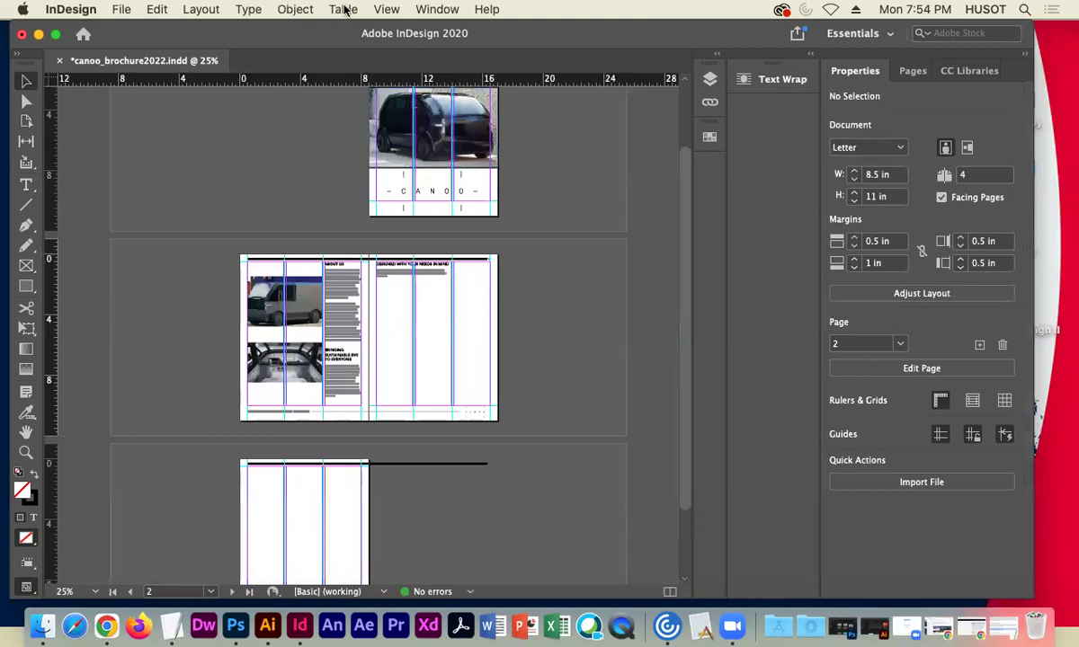
left_click(387, 9)
mouse_move(590, 341)
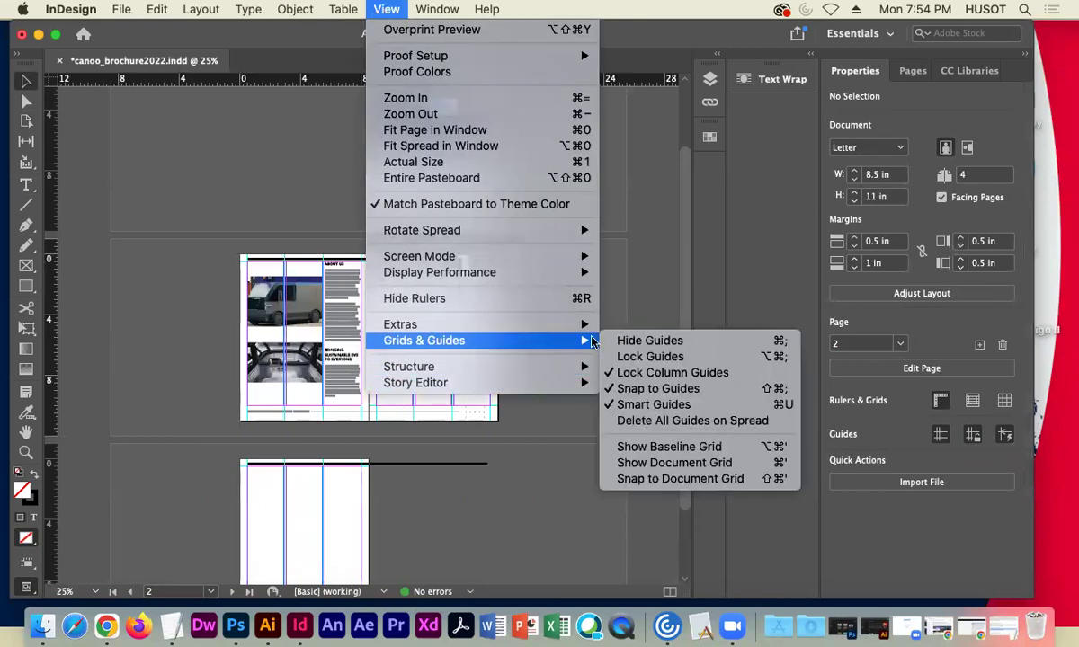
left_click(642, 341)
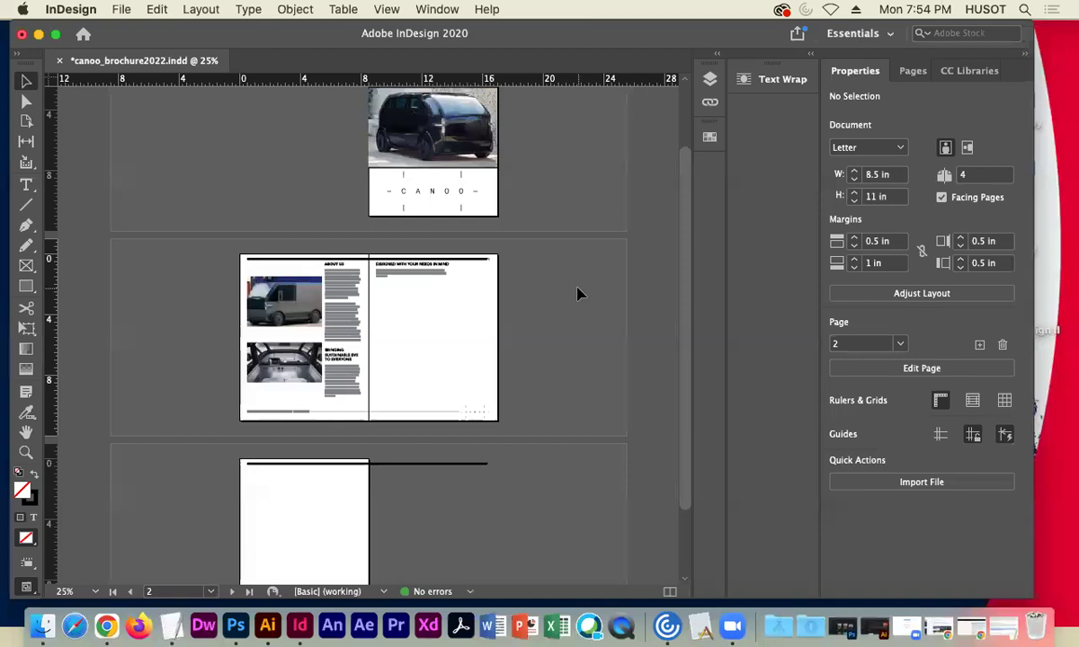
Examine the cover and the page 2–3 spread at actual size, checking the photos, headings, body text and black bars.
key("super+1")
scroll(405, 440, "up", 10)
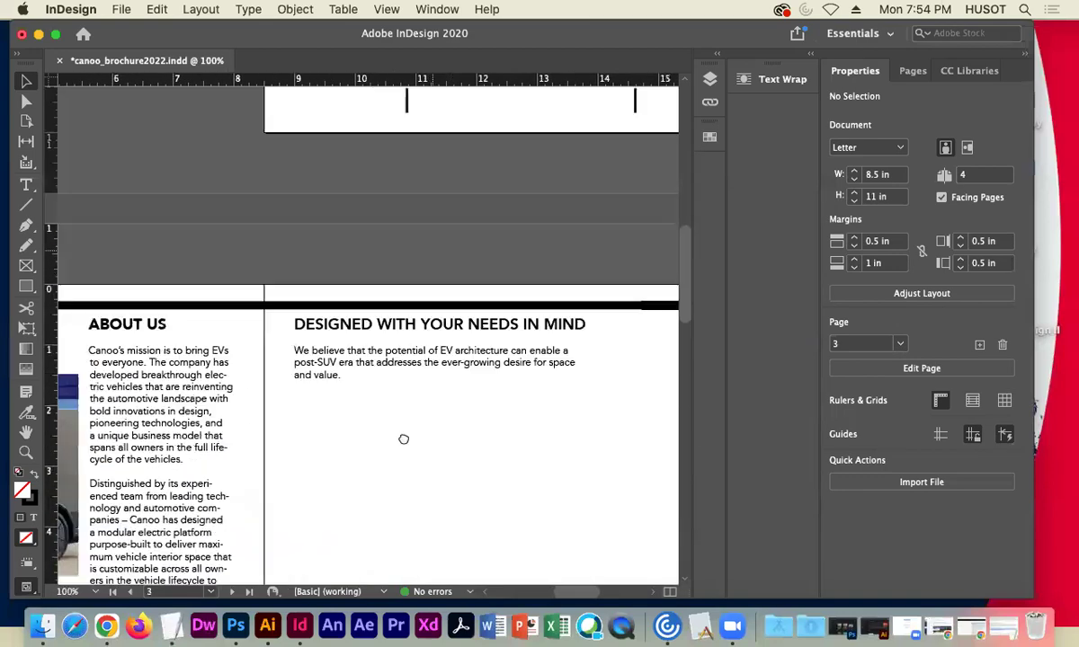
scroll(280, 378, "up", 5)
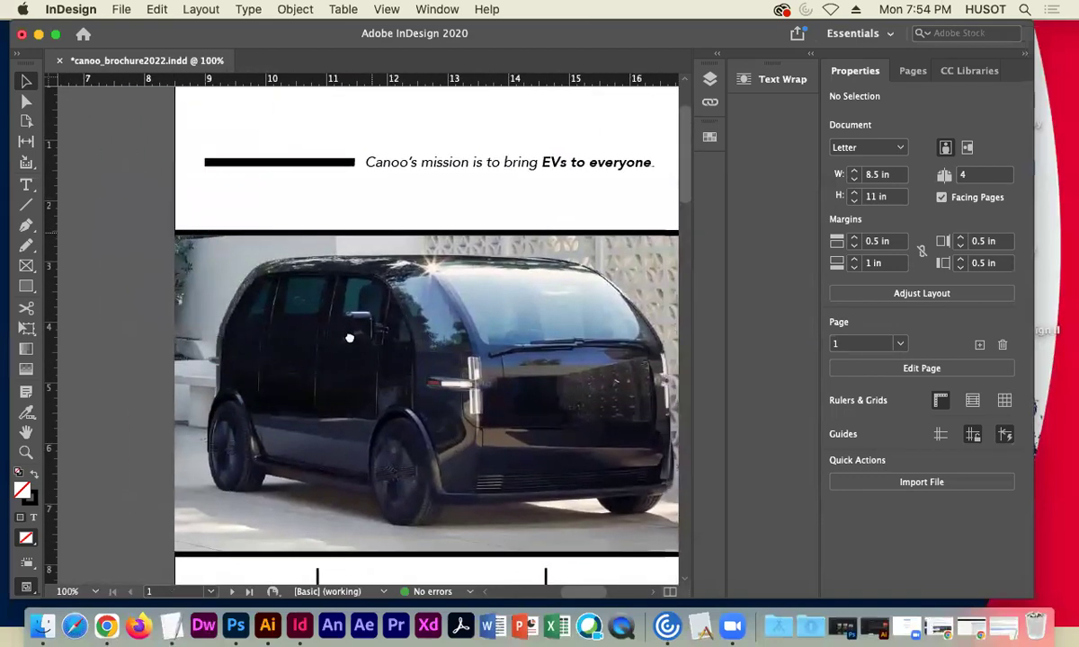
left_click(344, 214)
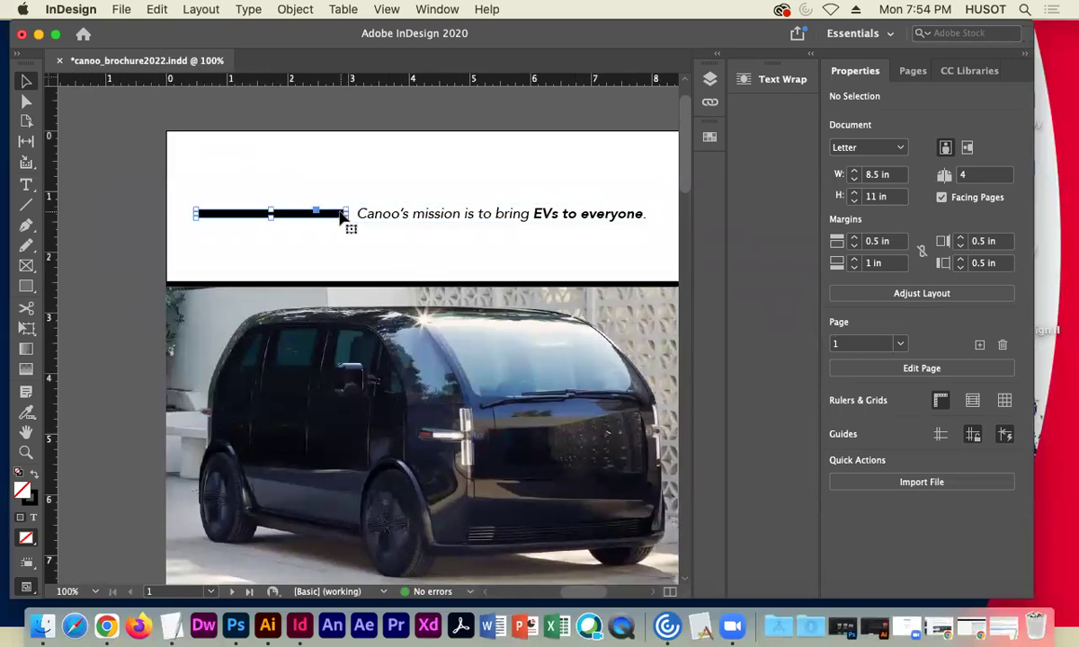
scroll(454, 352, "down", 5)
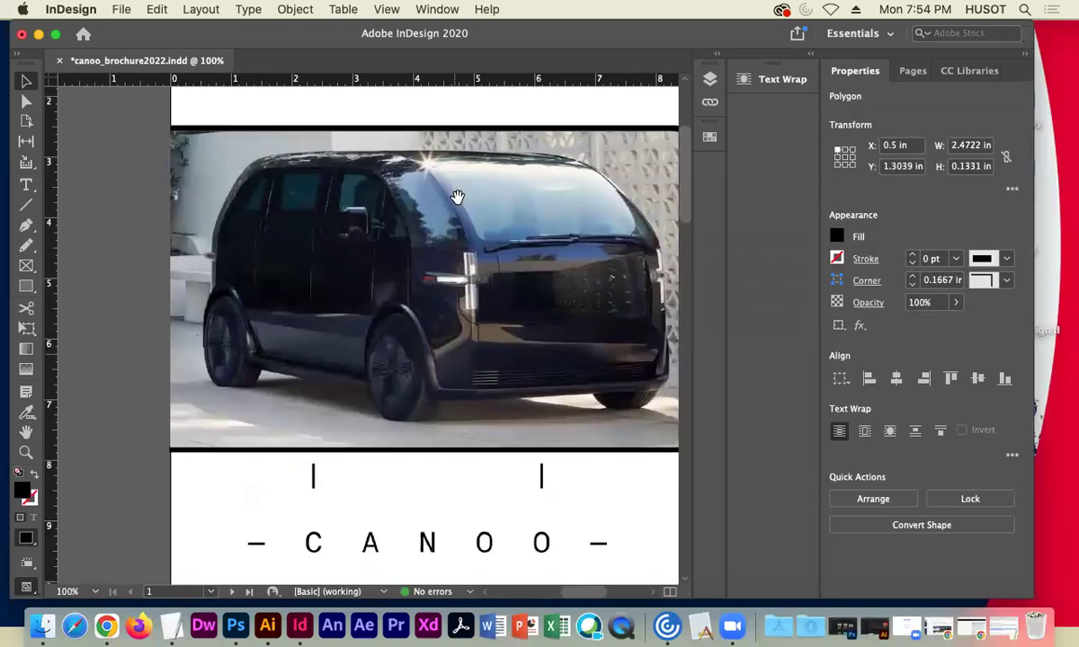
scroll(450, 409, "down", 5)
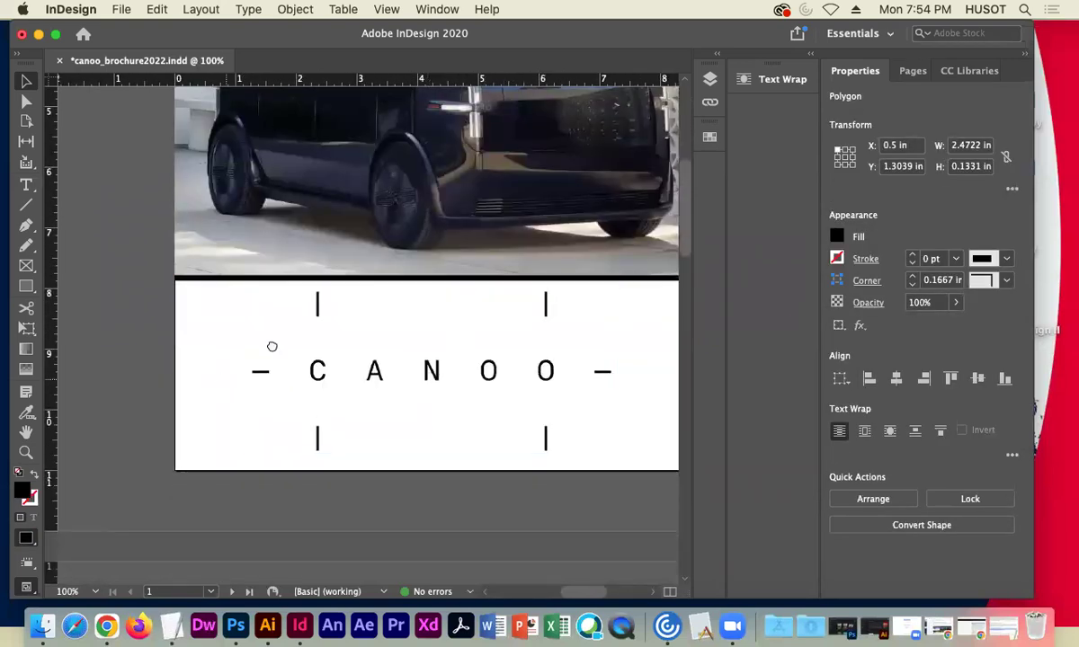
scroll(272, 347, "down", 10)
scroll(320, 281, "left", 5)
scroll(261, 452, "down", 2)
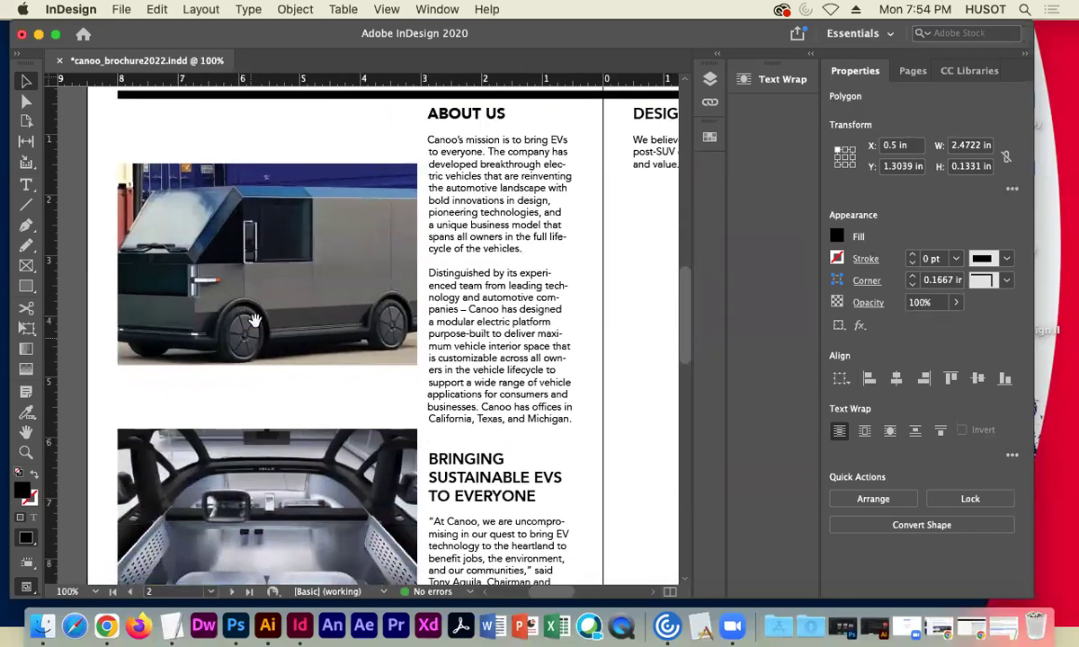
scroll(289, 390, "up", 3)
scroll(405, 323, "right", 10)
scroll(514, 251, "right", 5)
scroll(514, 251, "up", 1)
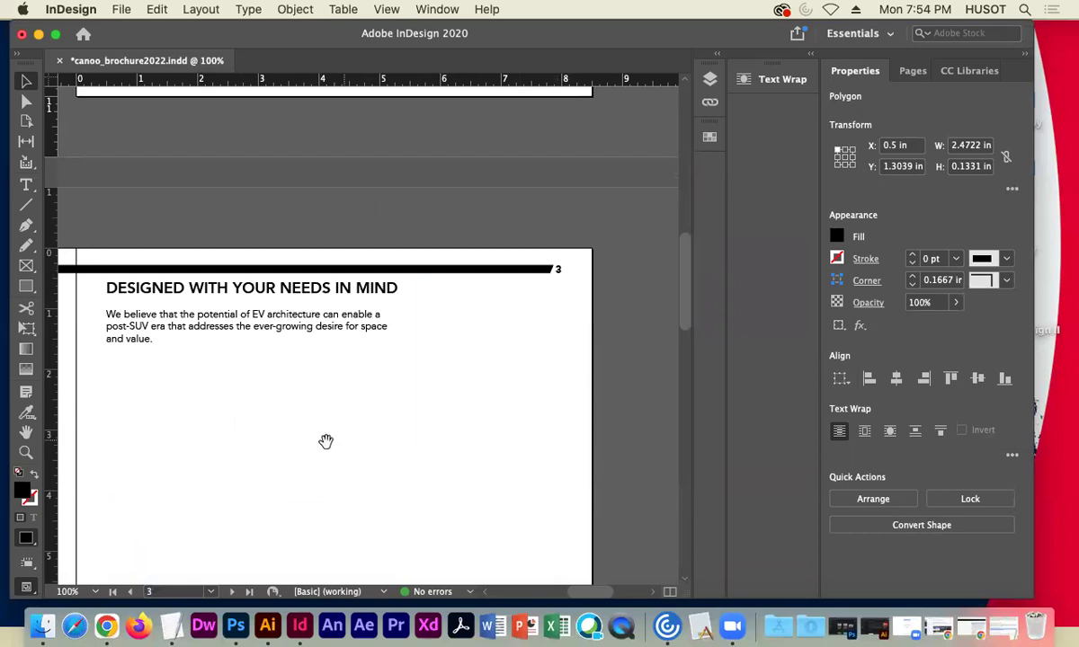
scroll(383, 403, "left", 6)
scroll(383, 403, "down", 2)
scroll(321, 363, "left", 4)
scroll(321, 363, "down", 2)
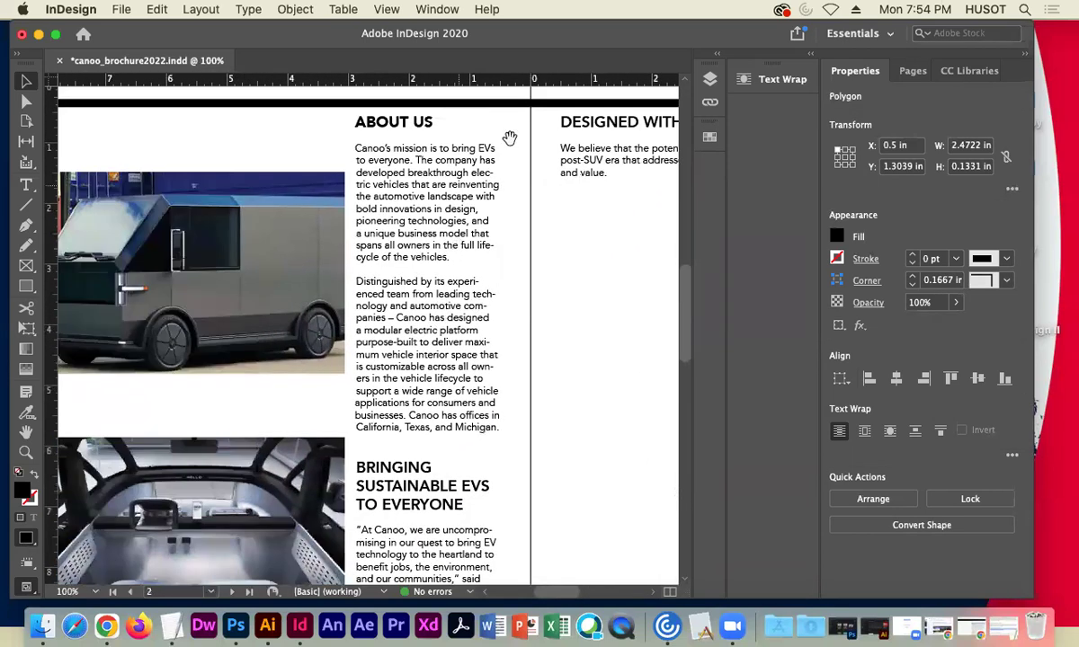
scroll(246, 320, "down", 5)
scroll(246, 320, "left", 3)
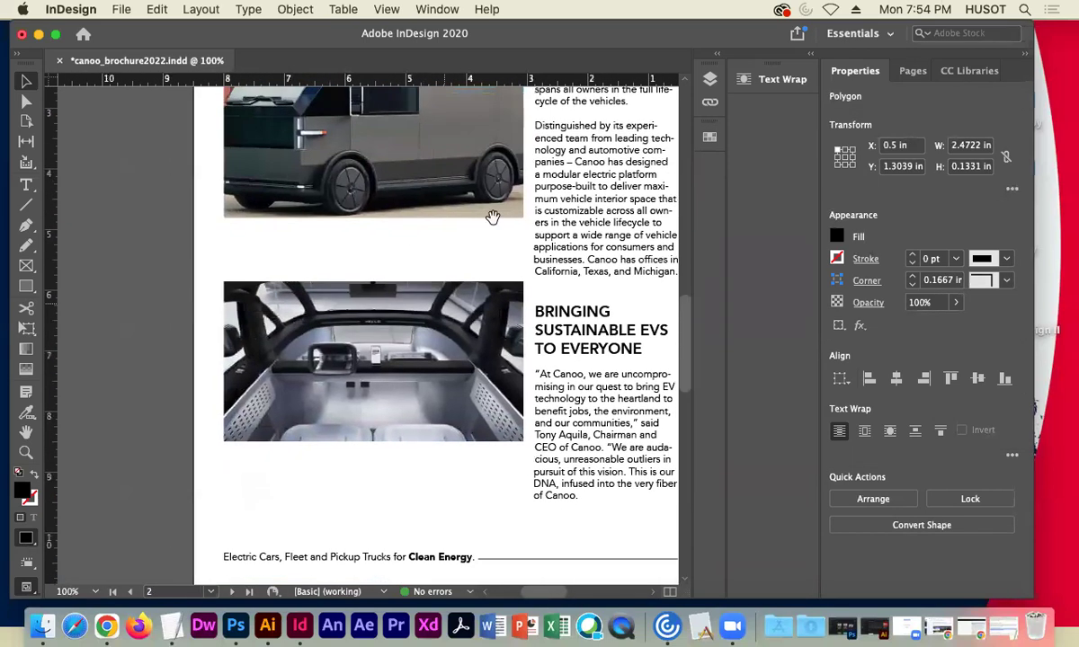
scroll(579, 406, "right", 5)
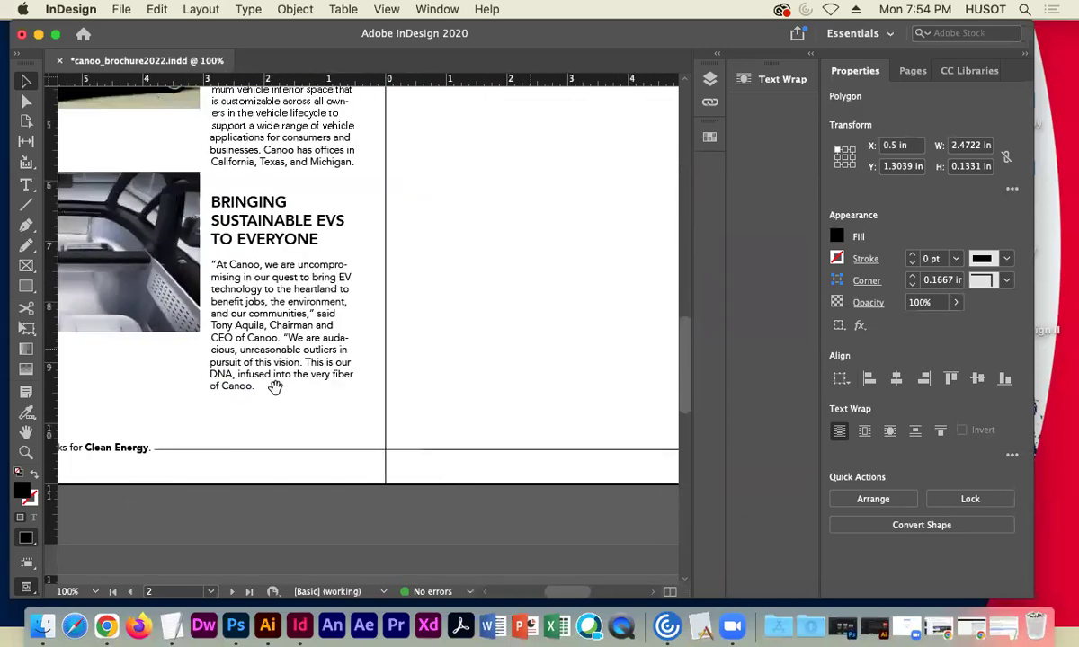
scroll(356, 431, "up", 4)
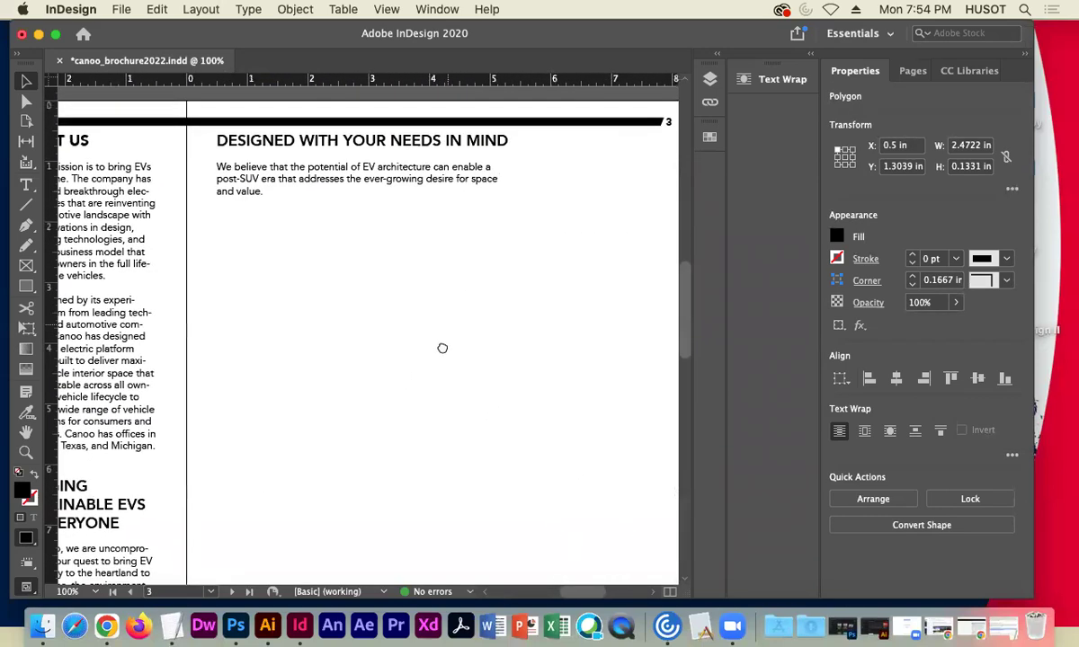
scroll(441, 348, "up", 1)
Show the guides again.
left_click(384, 11)
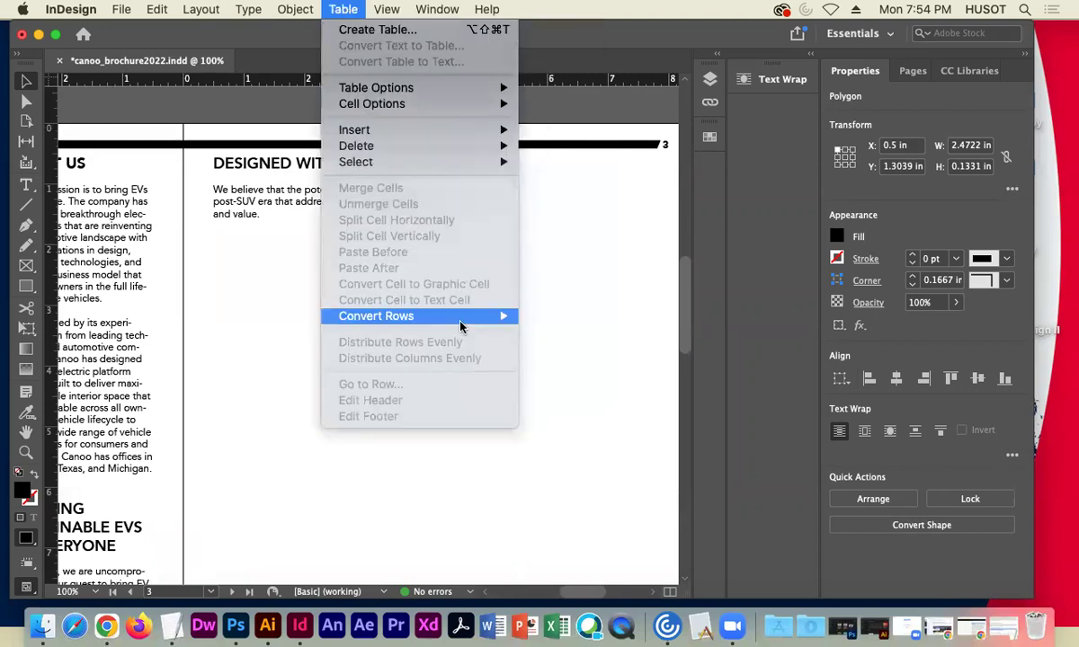
mouse_move(536, 325)
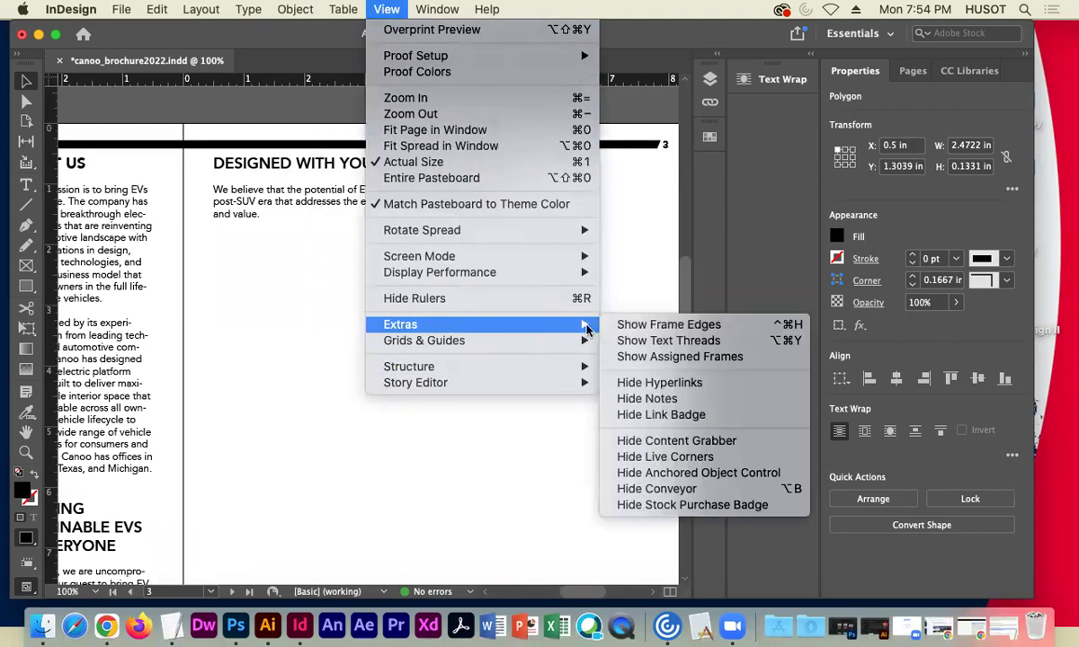
mouse_move(567, 341)
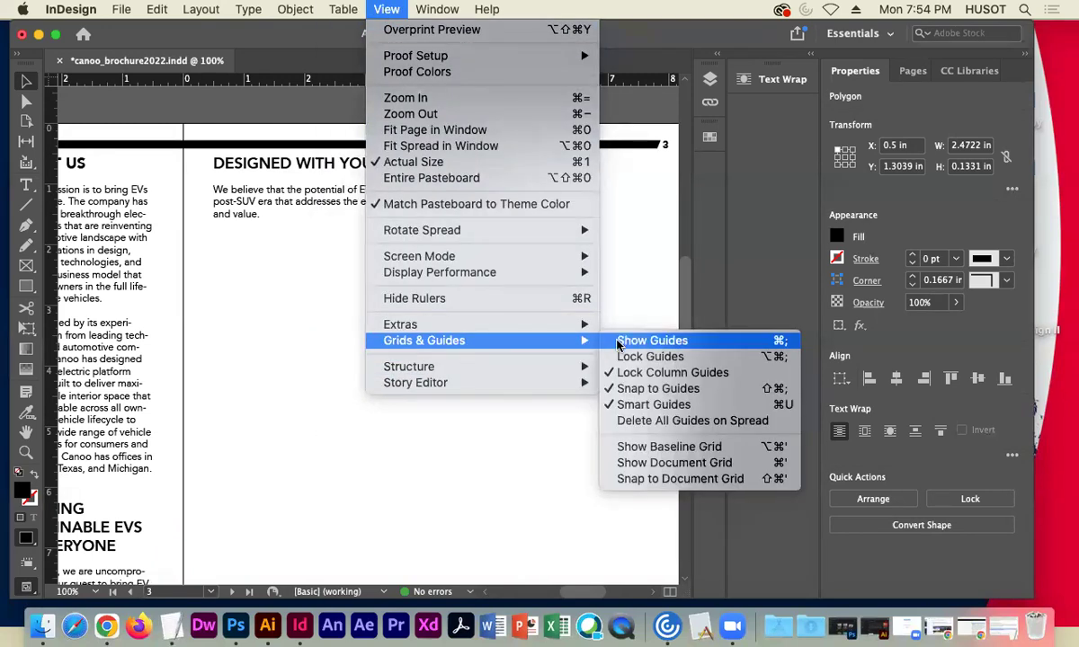
left_click(629, 340)
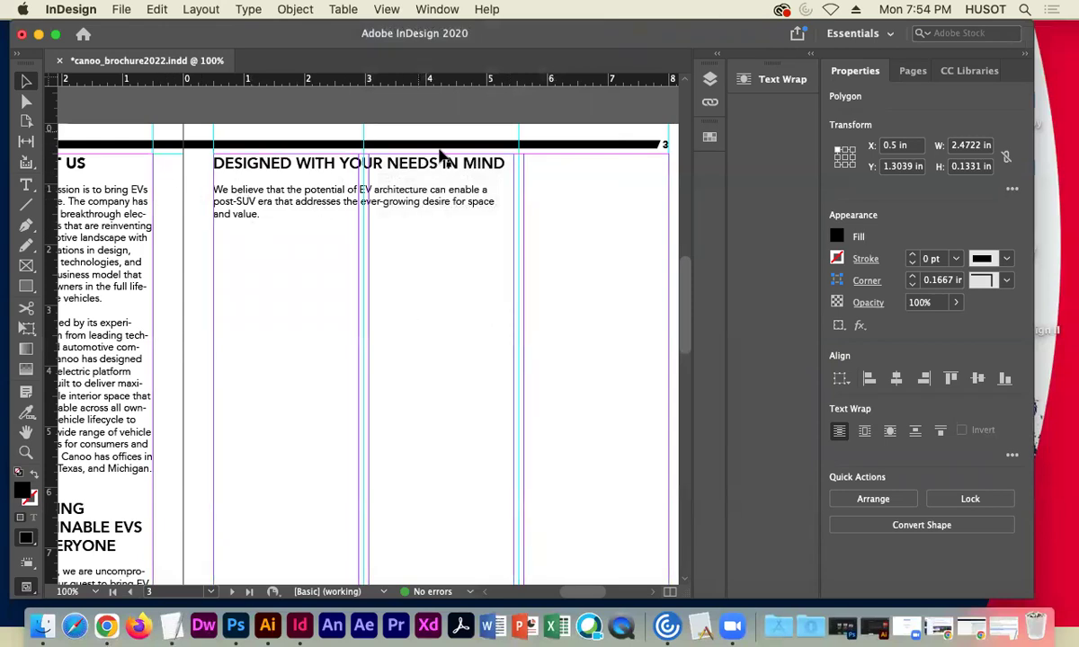
Copy THE CANOO SUSTAINABILITY MANIFESTO heading and its first four paragraphs from canoo_brochure_copy in TextEdit and paste them below the page 3 paragraph in InDesign.
left_click(171, 627)
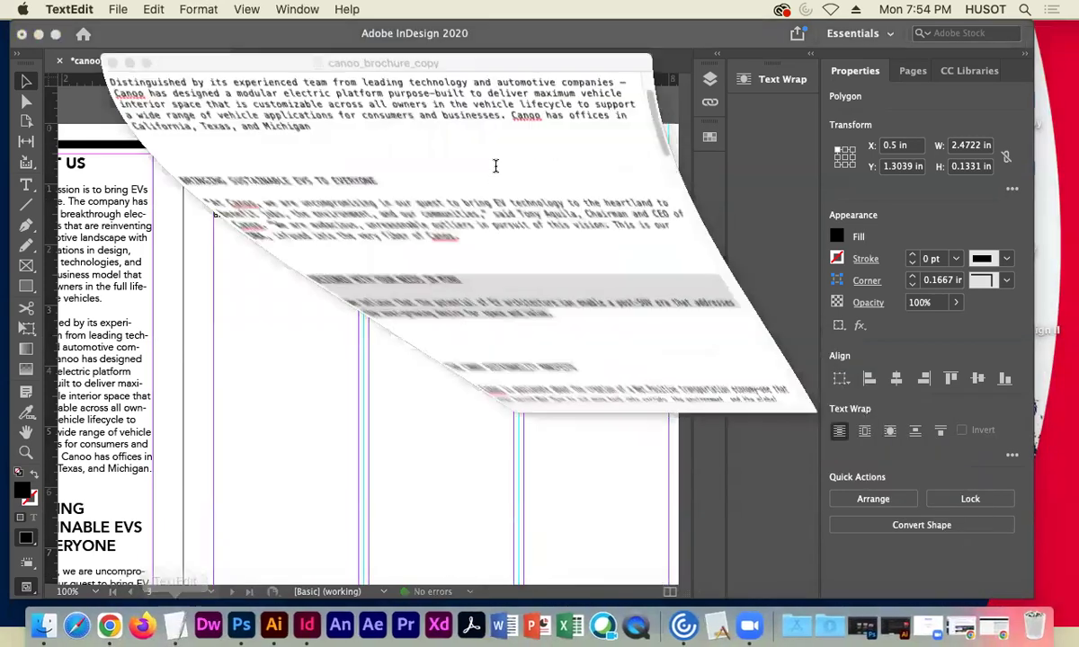
scroll(293, 280, "down", 3)
left_click_drag(103, 273, 413, 358)
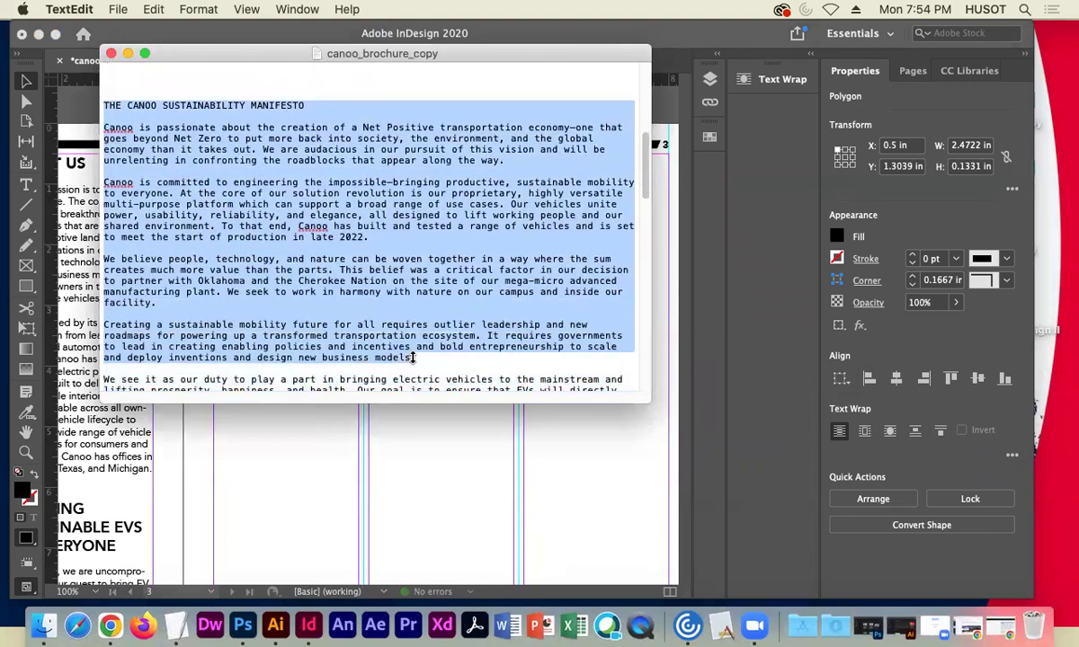
key("super+c")
left_click(128, 54)
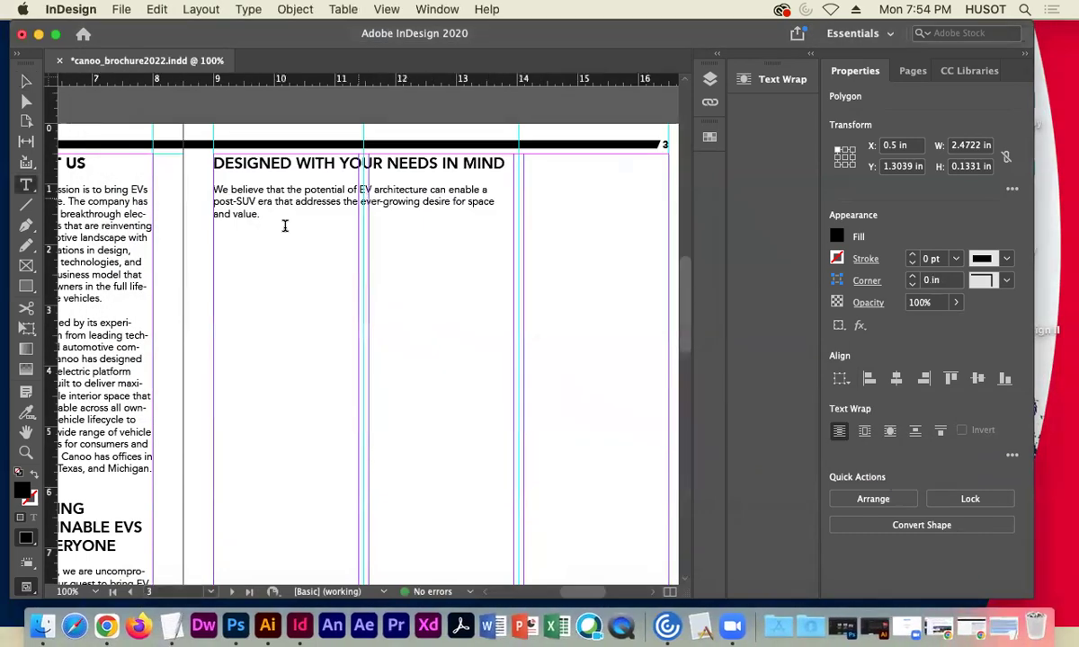
double_click(272, 217)
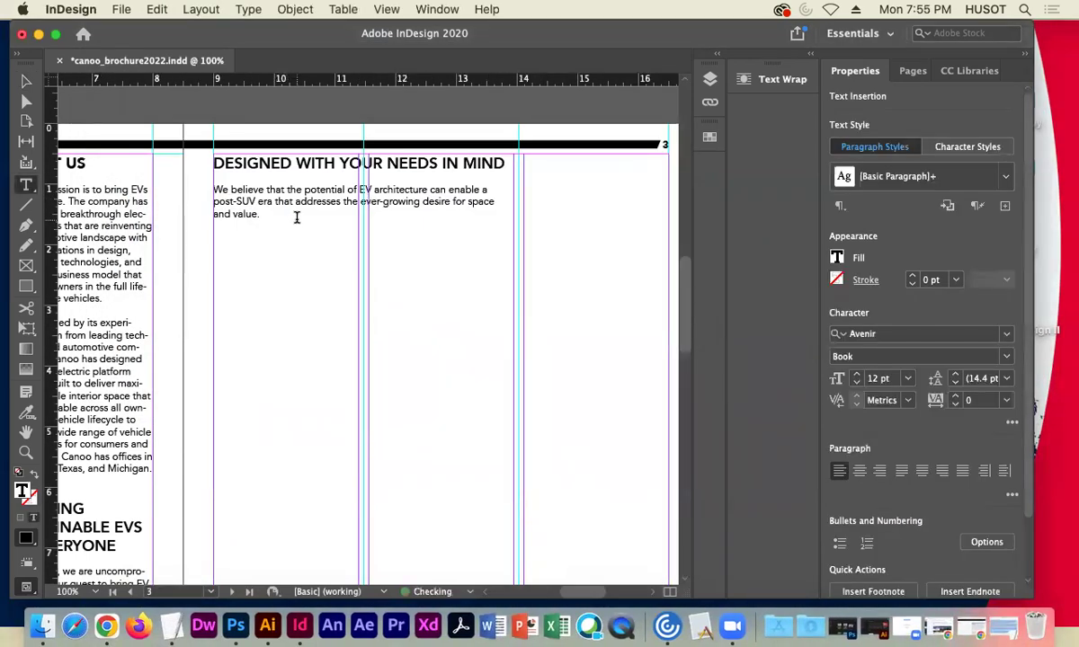
key("super+v")
scroll(387, 414, "down", 2)
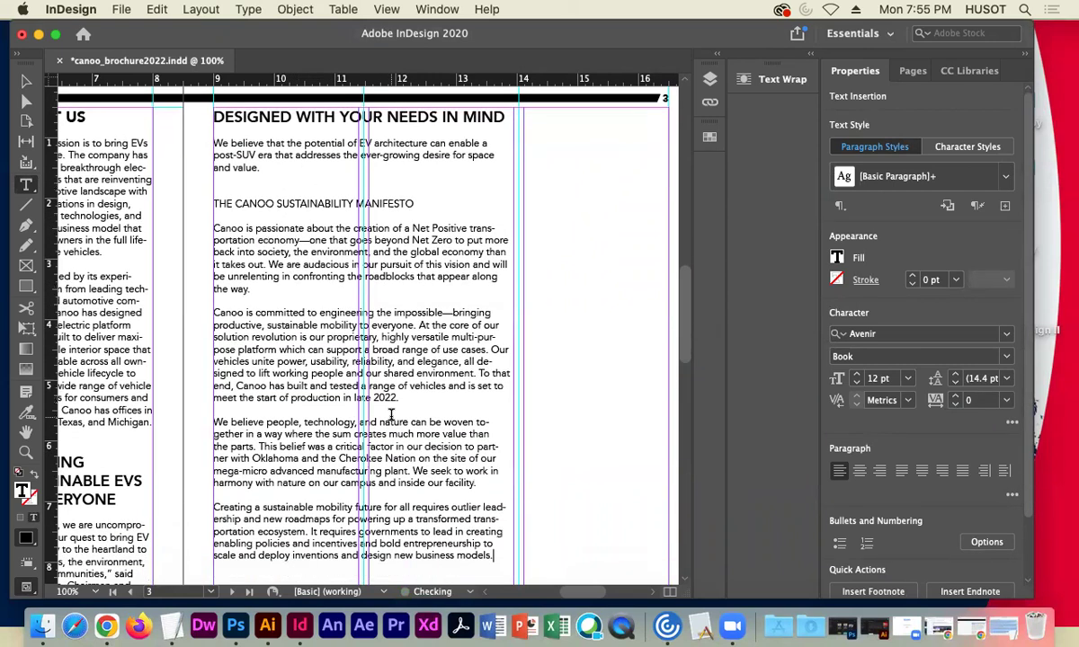
Set the THE CANOO SUSTAINABILITY MANIFESTO heading on page 3 to Avenir Heavy at 18 pt.
left_click_drag(493, 512, 233, 139)
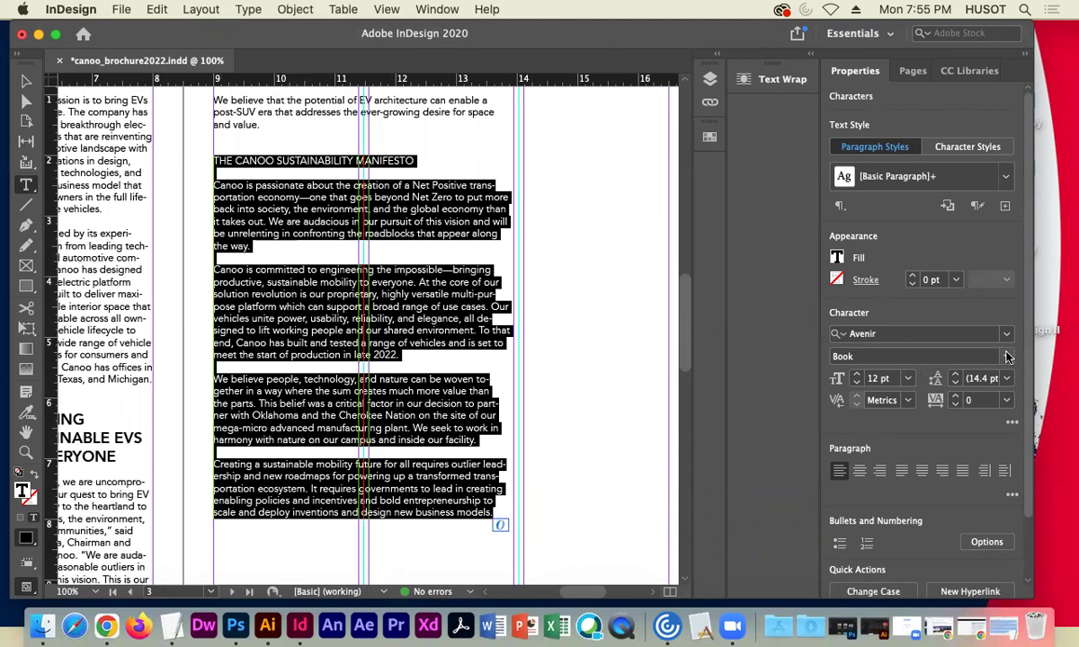
left_click(446, 177)
left_click_drag(413, 160, 211, 162)
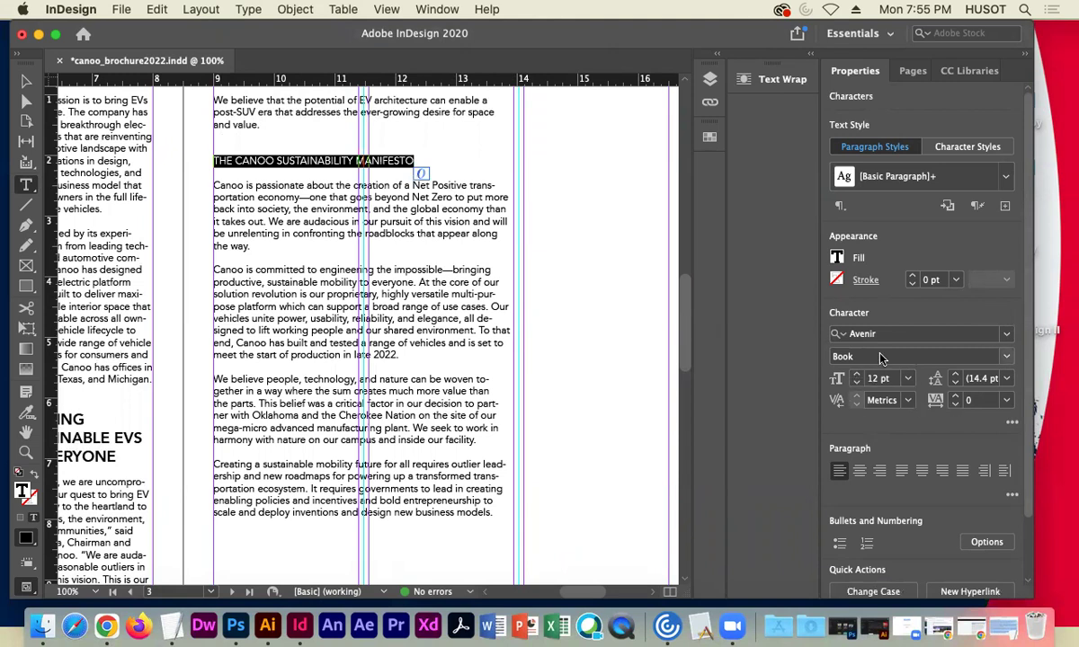
left_click(1000, 354)
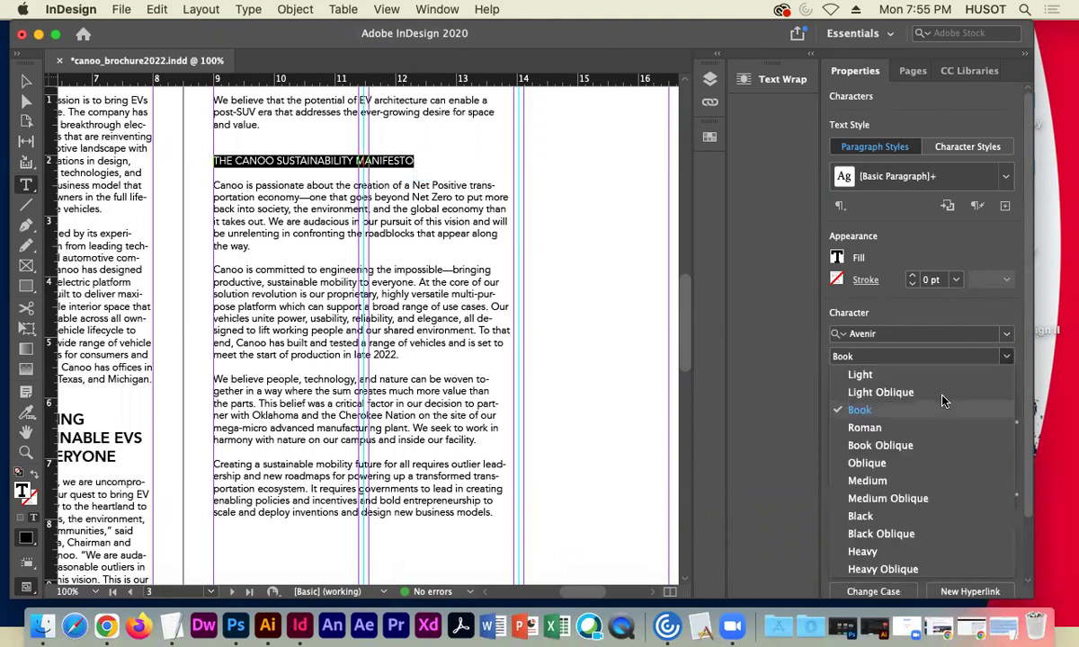
left_click(863, 552)
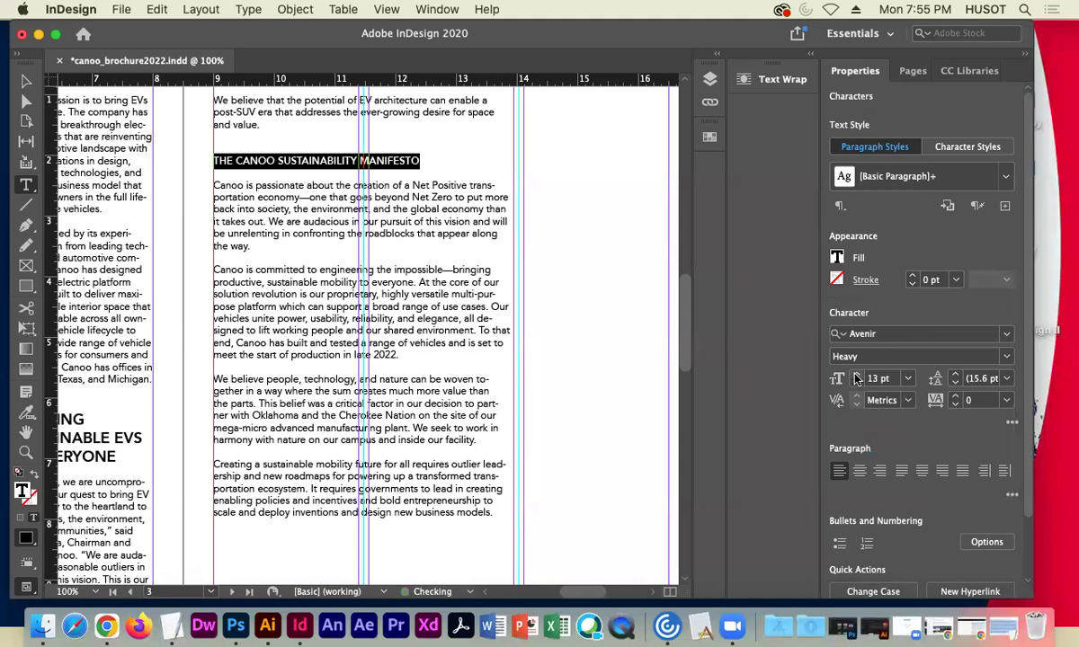
left_click(856, 374)
left_click(857, 374)
left_click(857, 375)
left_click(857, 375)
left_click(857, 375)
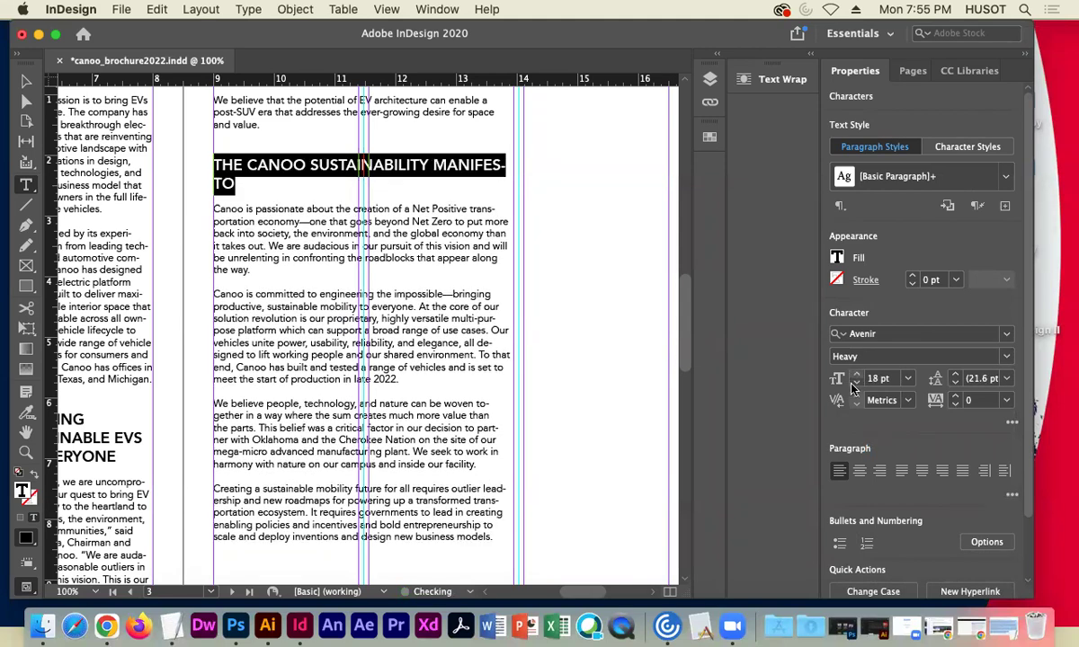
Insert a line break before MANIFESTO so the word starts the heading's second line, and leave the text frame.
left_click(435, 167)
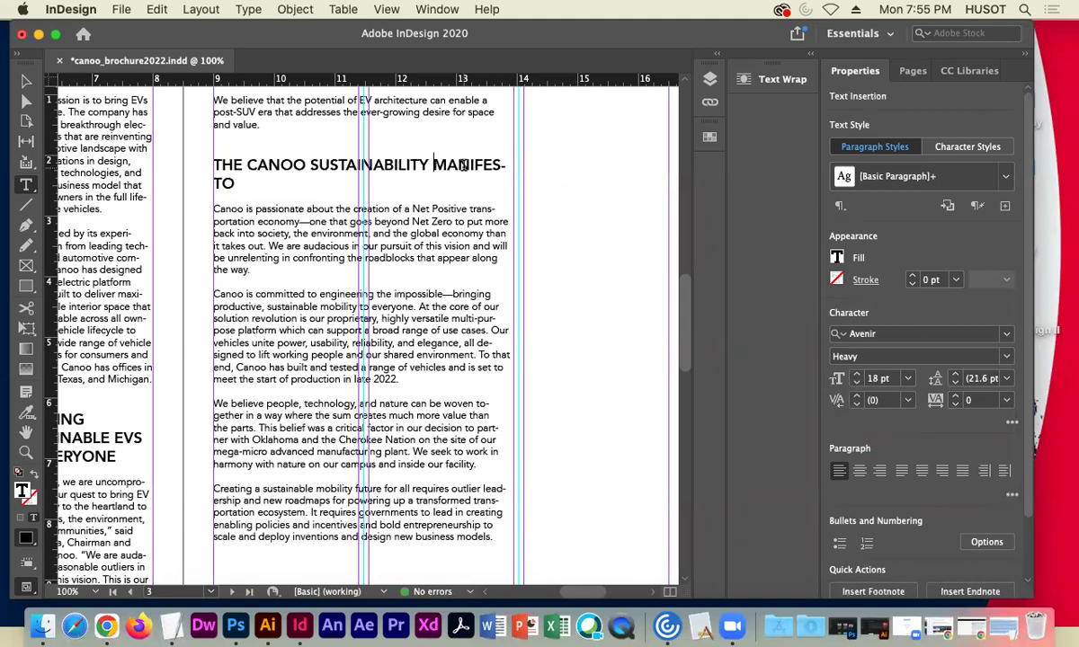
key("shift+Return")
key("Escape")
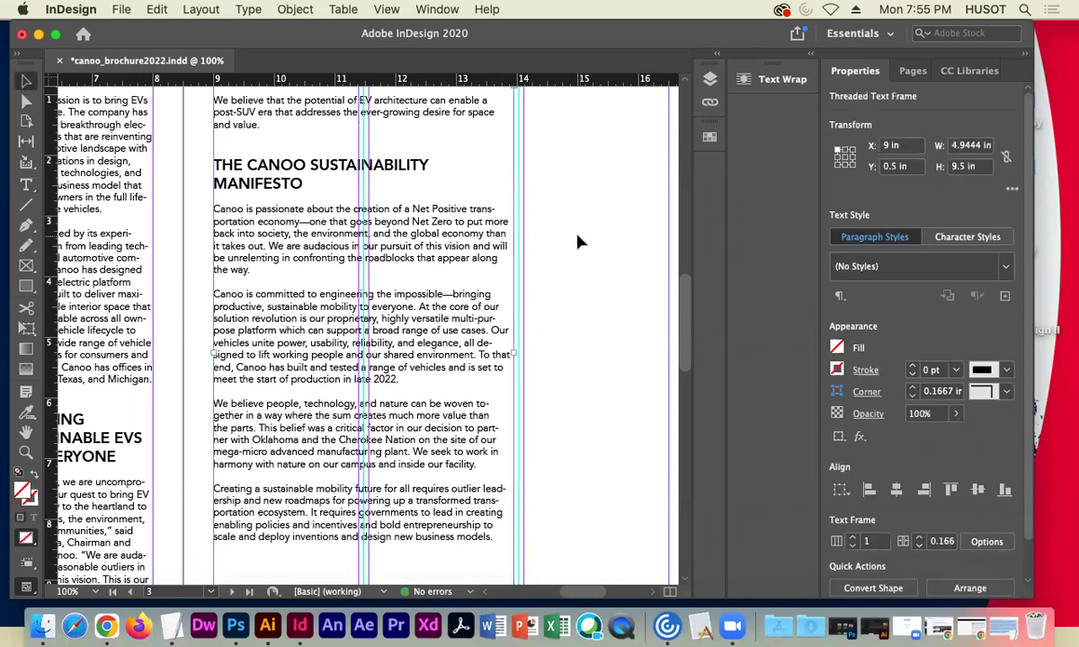
left_click(580, 235)
Place the screenshot of the man beside the dark van on page 3 about 4.94 in wide, spanning the last two columns at Y 3.44 in.
scroll(580, 236, "down", 5)
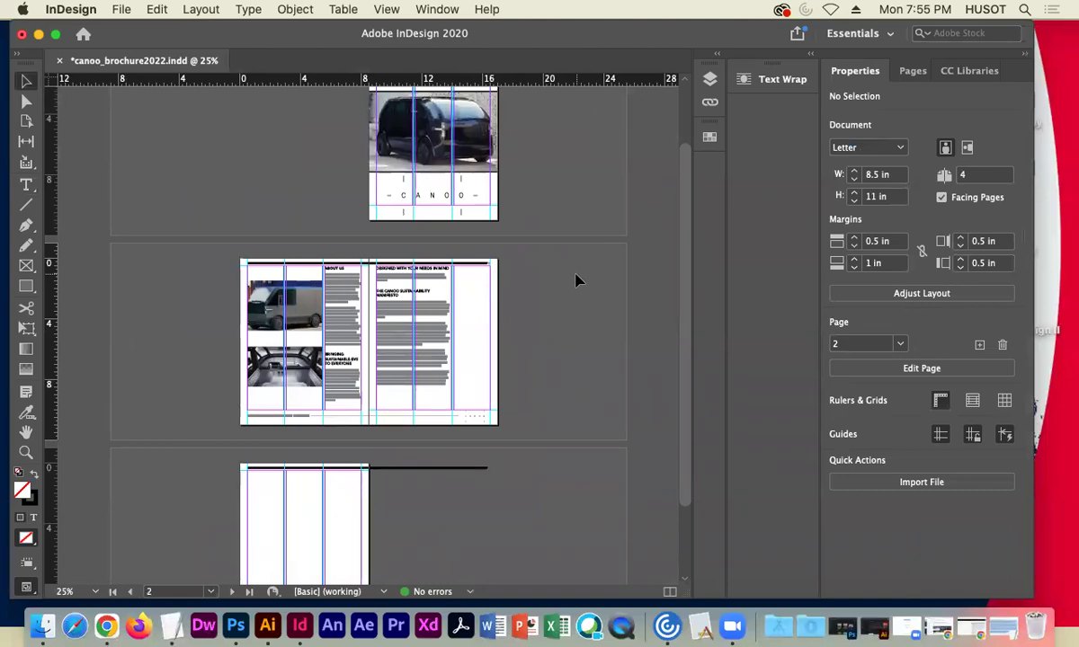
key("super+1")
scroll(571, 266, "right", 10)
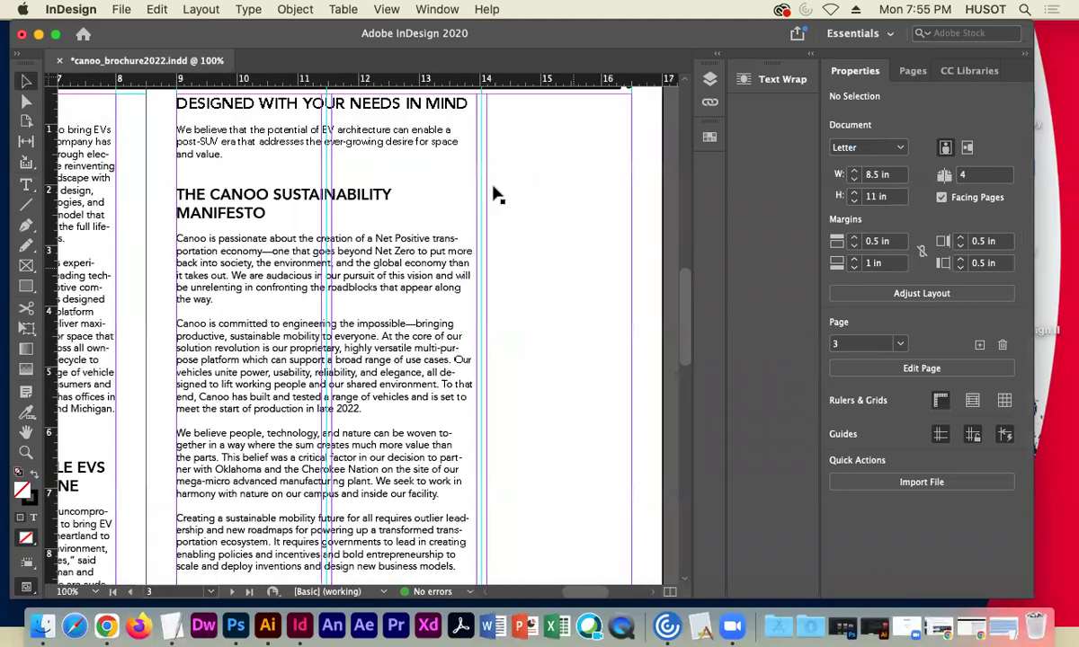
left_click(452, 217)
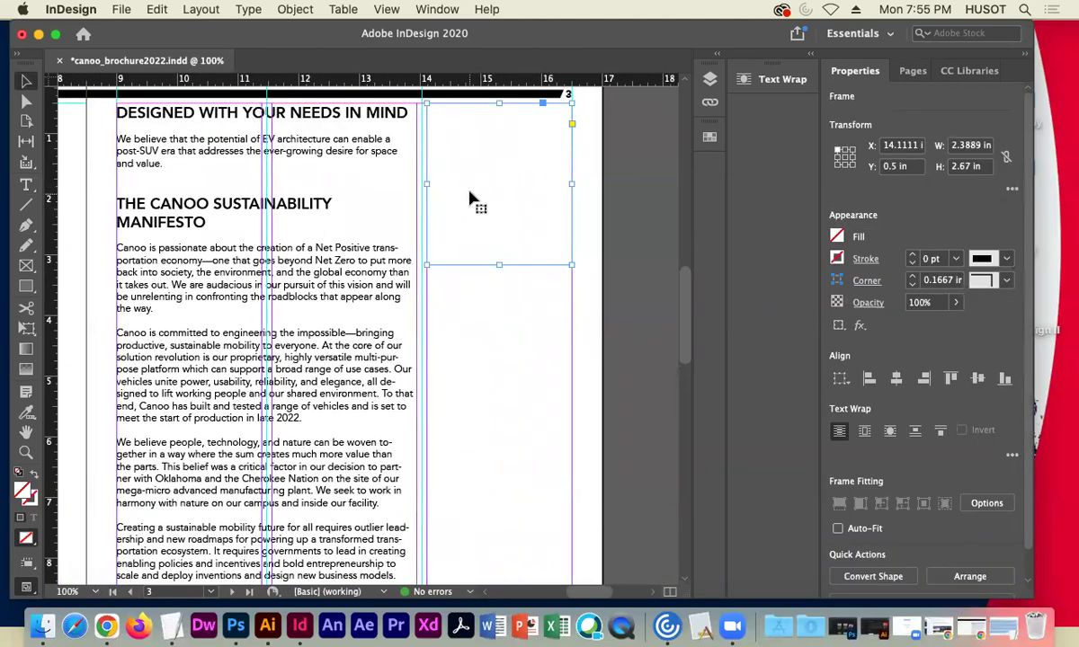
key("shift+super+a")
left_click(120, 10)
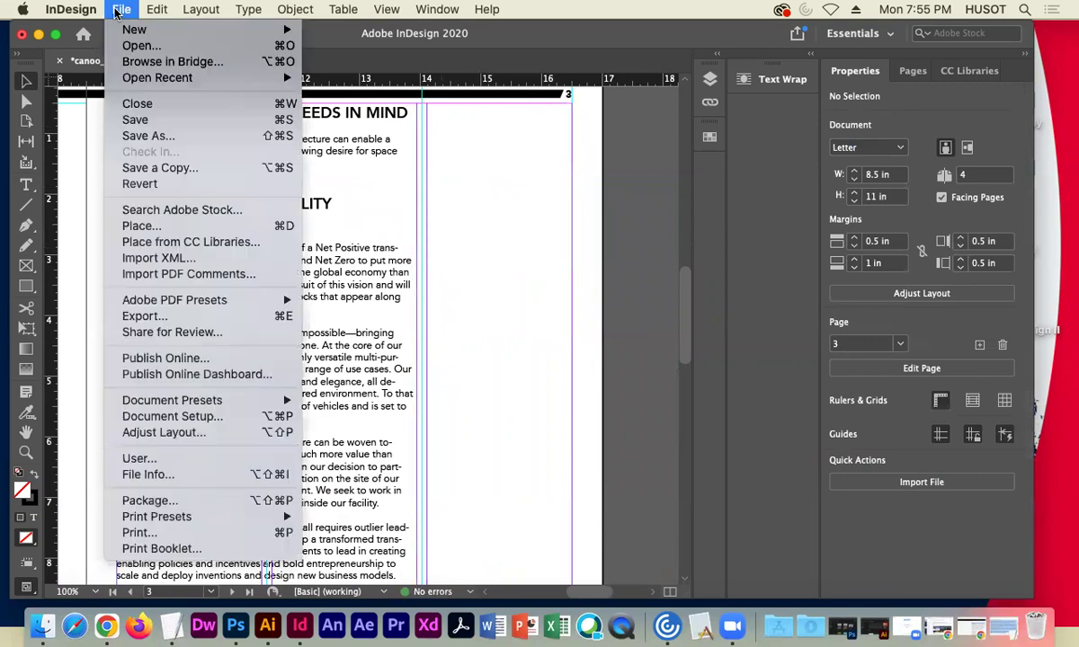
left_click(149, 226)
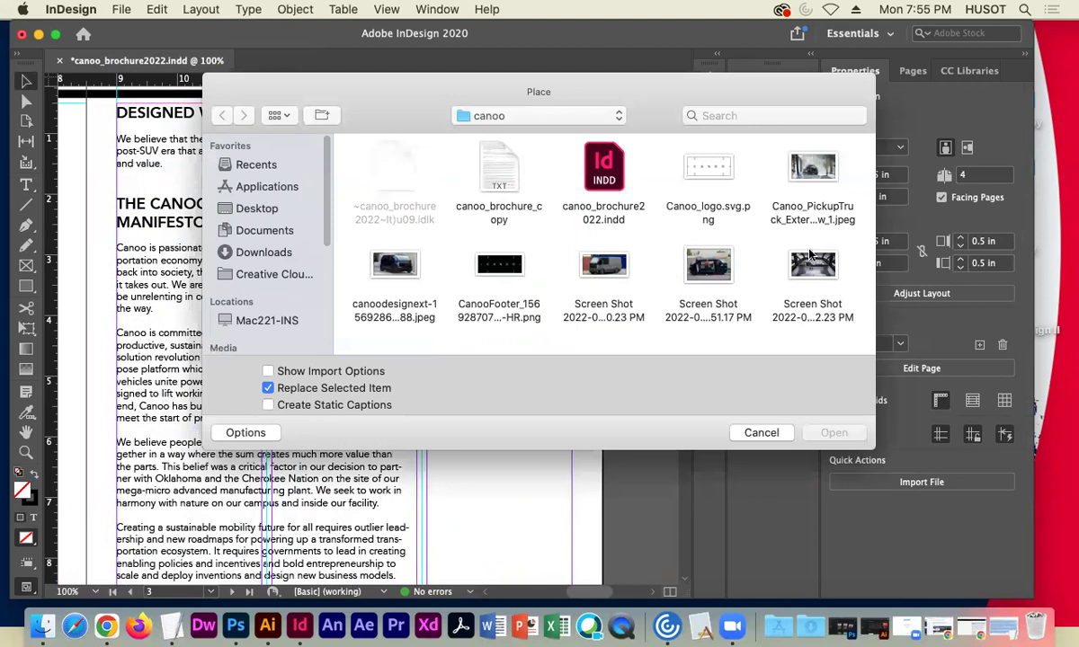
left_click(722, 267)
left_click(832, 432)
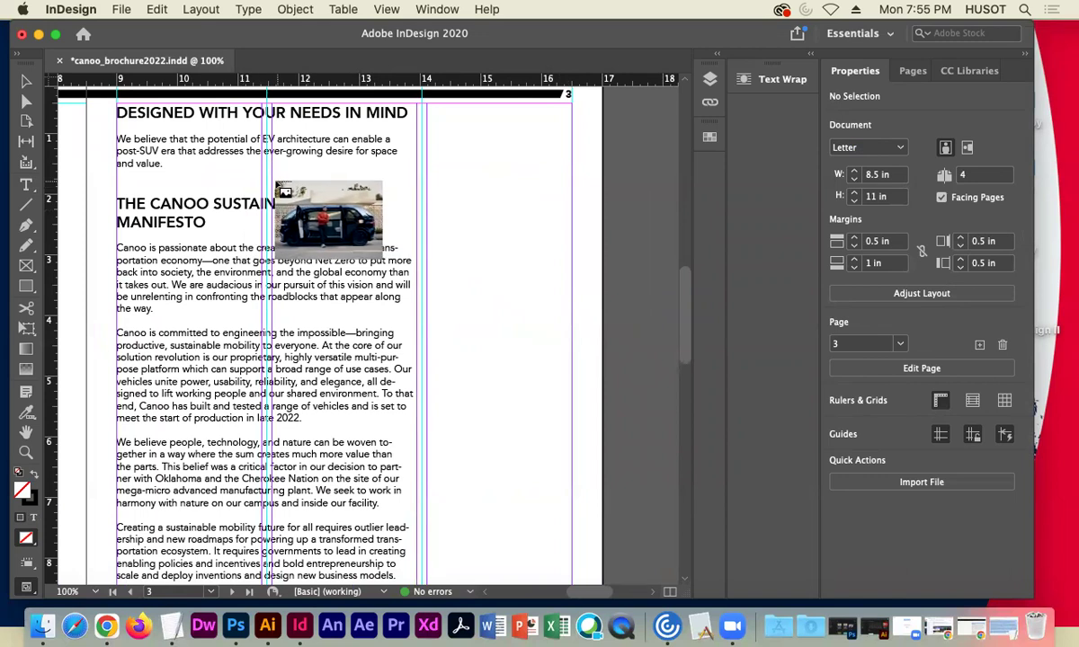
left_click_drag(273, 184, 572, 357)
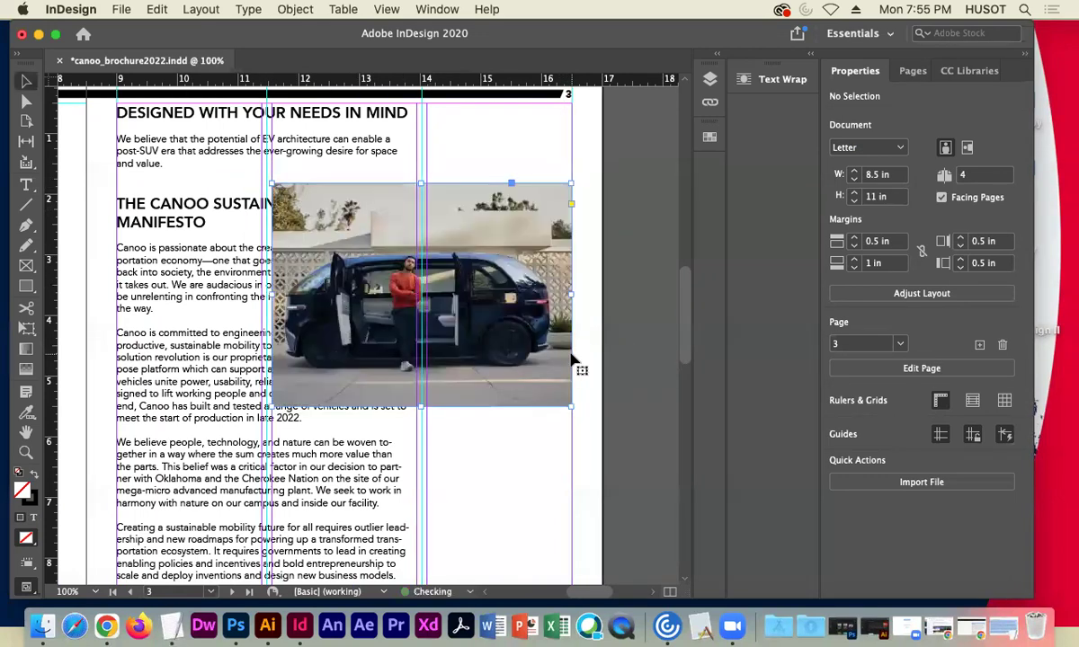
left_click_drag(335, 281, 332, 369)
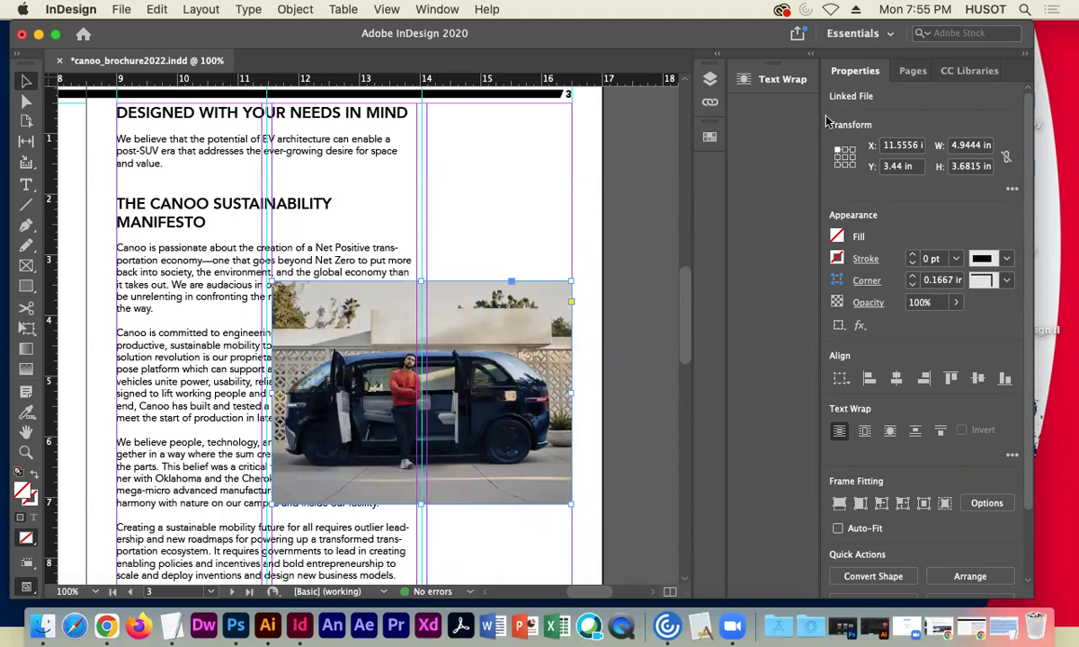
Wrap the text around the van photo's bounding box with a 0.25 in offset on all sides.
left_click(778, 81)
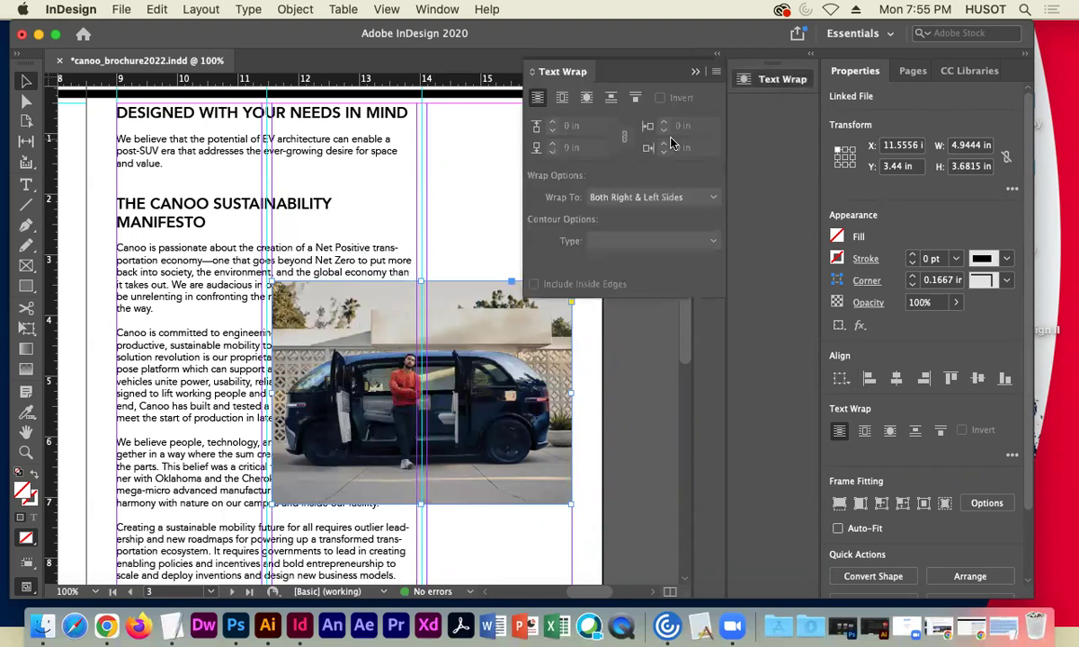
left_click(561, 99)
left_click(552, 123)
left_click(552, 122)
left_click(551, 122)
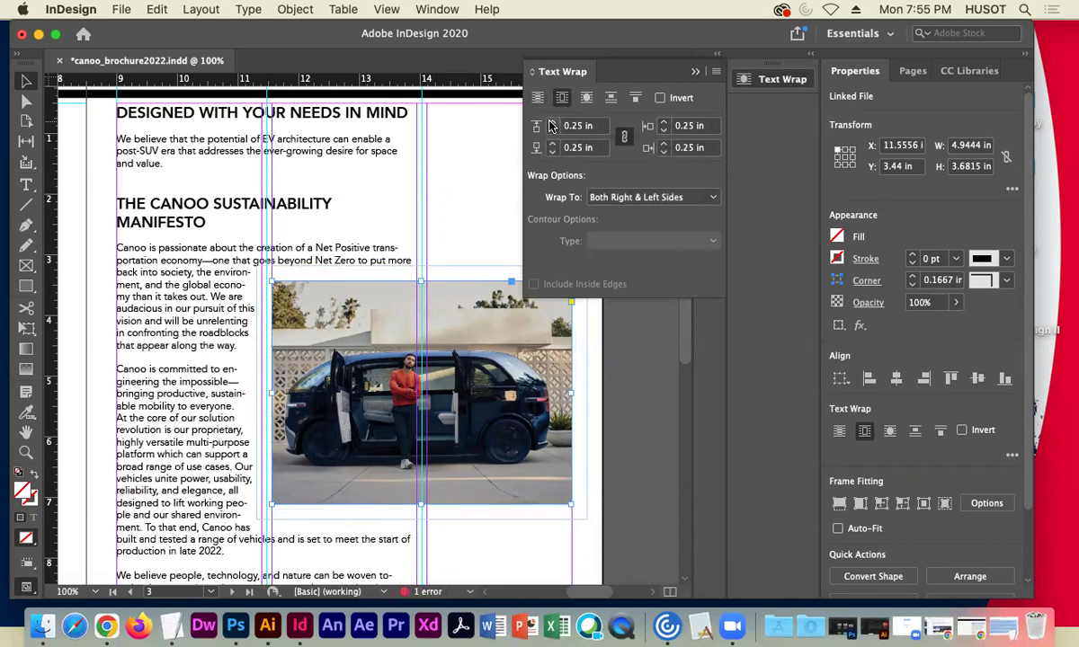
left_click(664, 489)
left_click(695, 71)
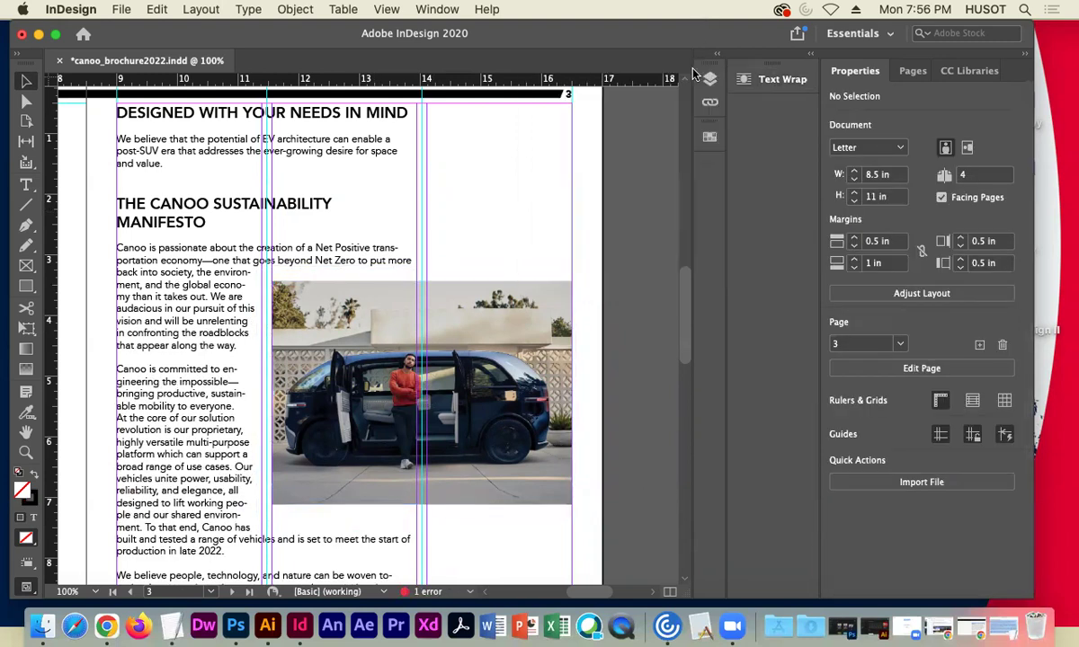
Place the Canoo_PickupTruck JPEG above the van photo on page 3, about 3.33 in wide, and crop it to the outer column.
key("super+minus")
key("super+minus")
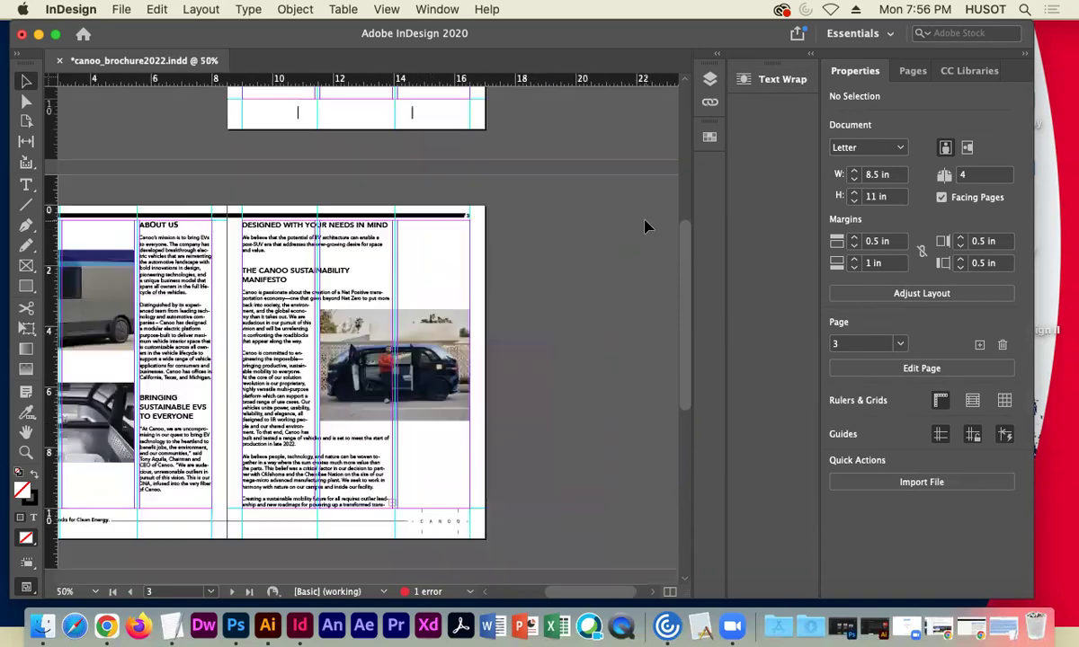
left_click_drag(429, 279, 520, 244)
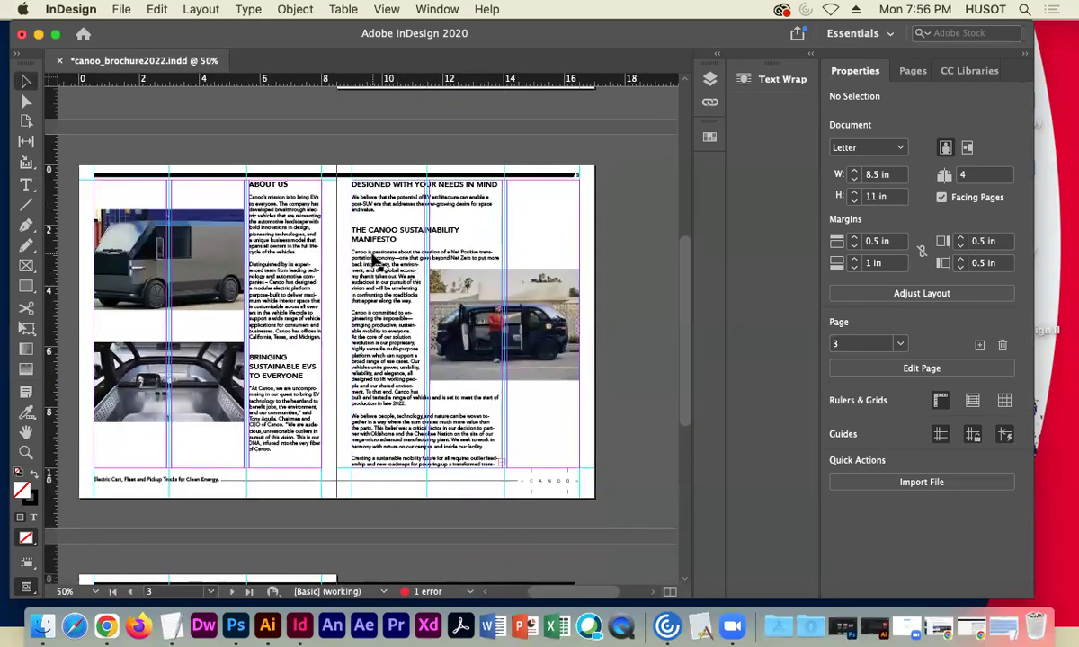
left_click(469, 432)
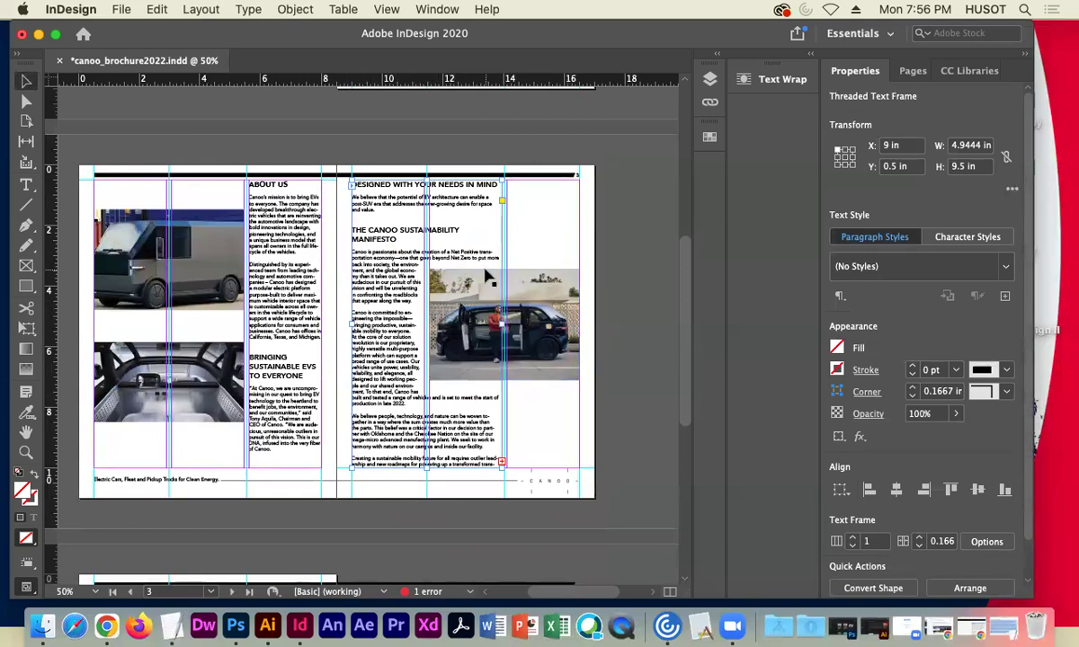
left_click(627, 218)
left_click(119, 11)
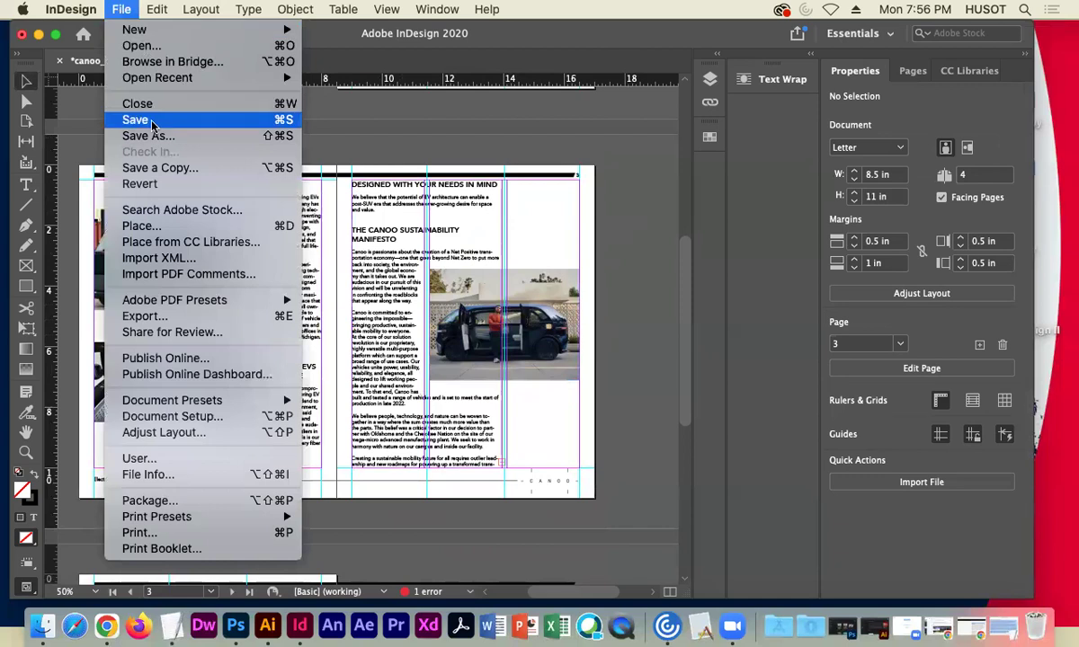
left_click(159, 227)
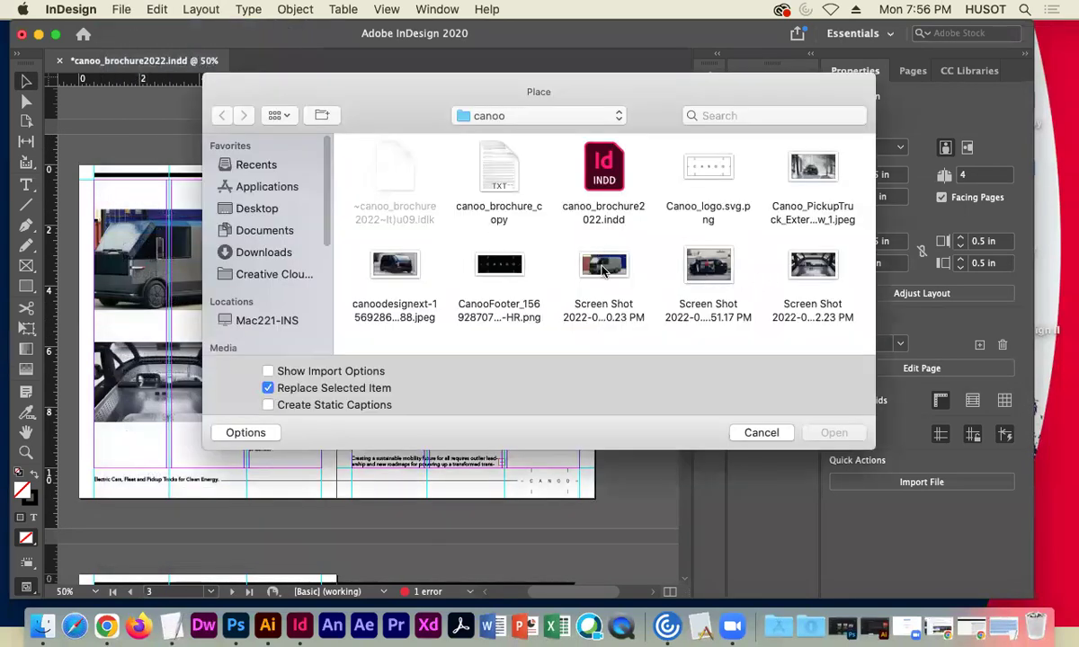
left_click(812, 171)
left_click(832, 431)
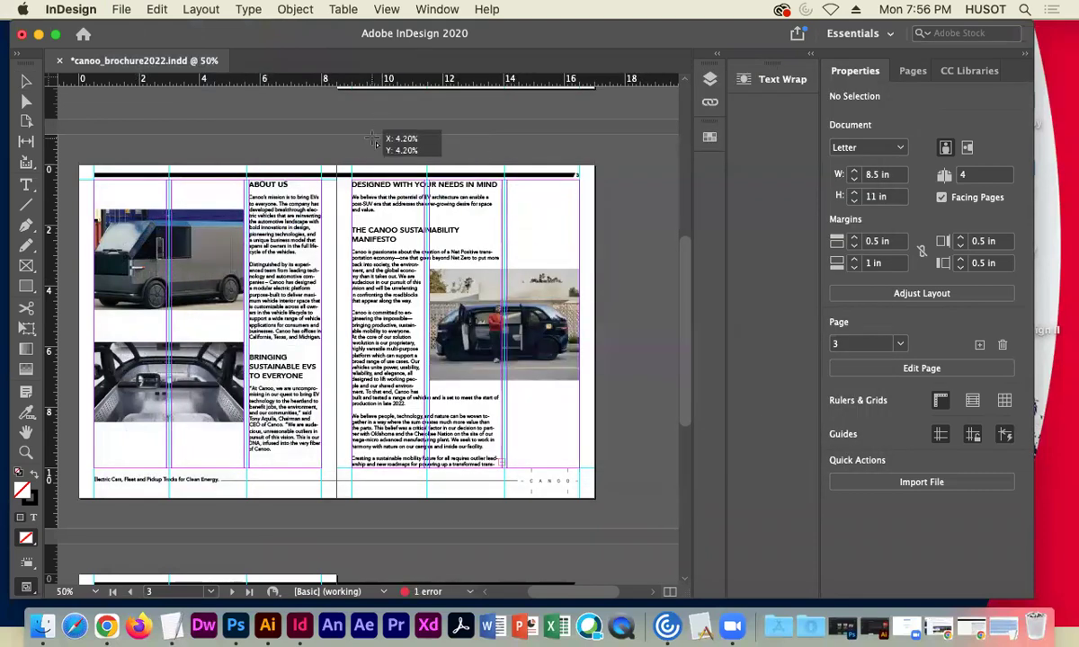
left_click(373, 139)
left_click_drag(441, 171, 557, 236)
left_click_drag(477, 226, 552, 228)
Nudge the pickup truck image rightward inside its frame to an X offset of -0.375 in, centring the truck.
key("Right")
key("Right")
key("Right")
key("Right")
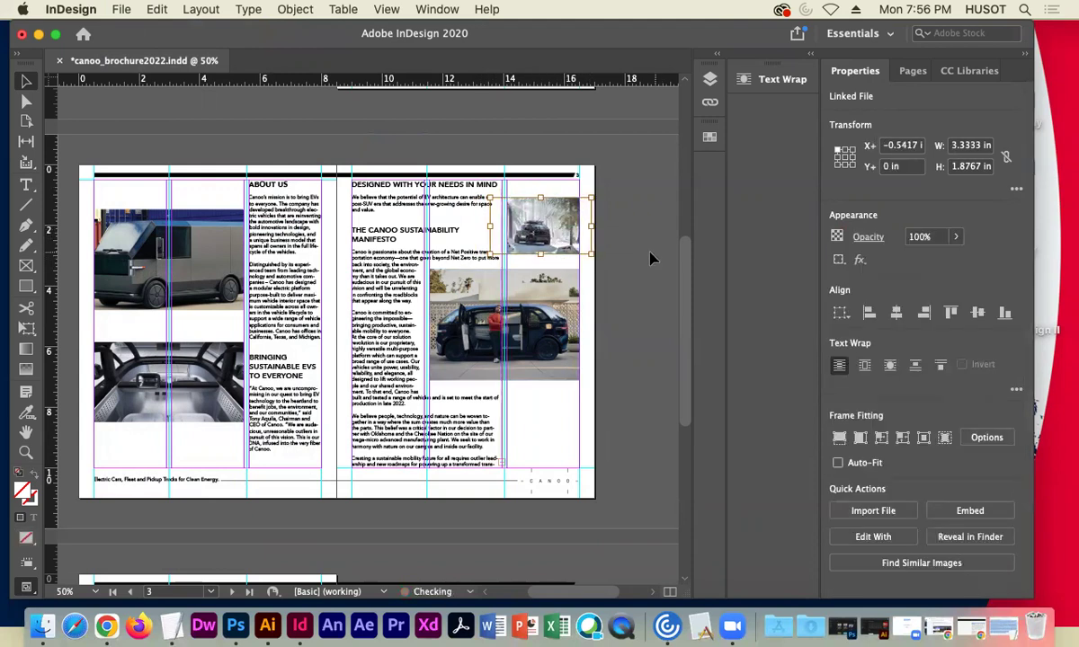
key("Right")
key("Right")
key("Right")
key("Right")
key("Right")
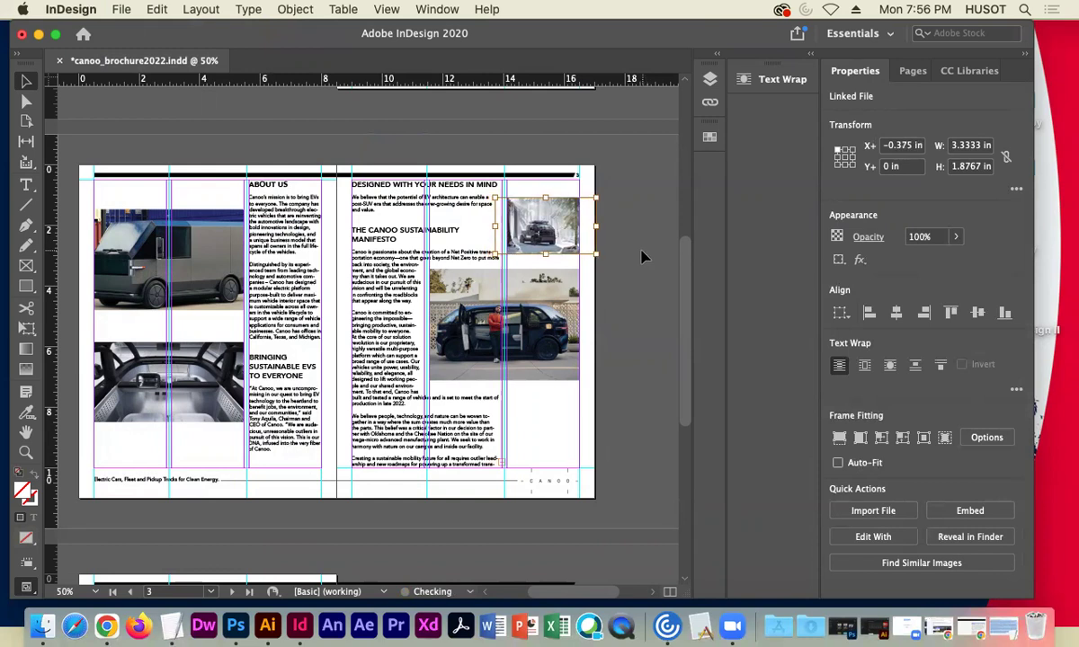
left_click(590, 260)
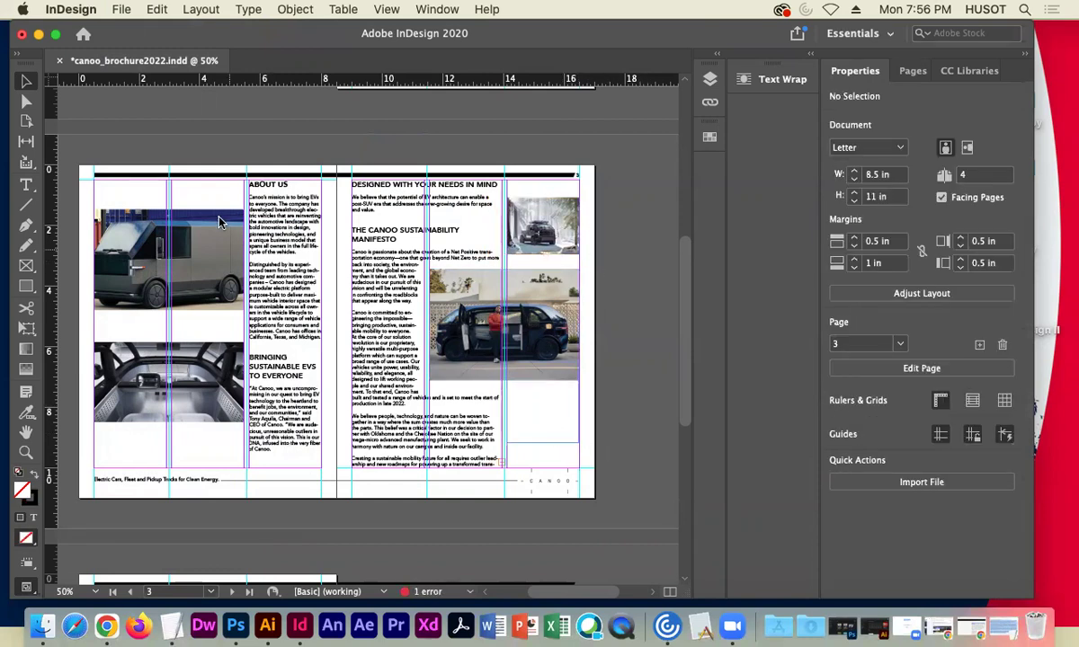
Place the canoodesignext JPEG below the van photo on page 3, sized to fit the narrow outer column.
left_click(552, 430)
left_click(619, 402)
left_click(122, 10)
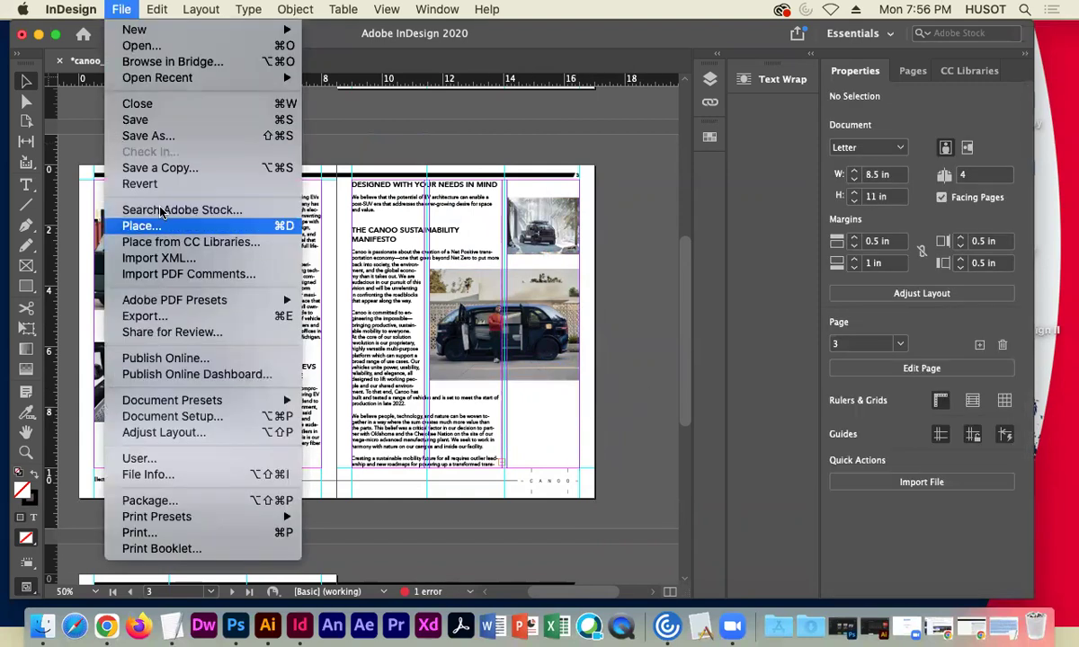
left_click(171, 225)
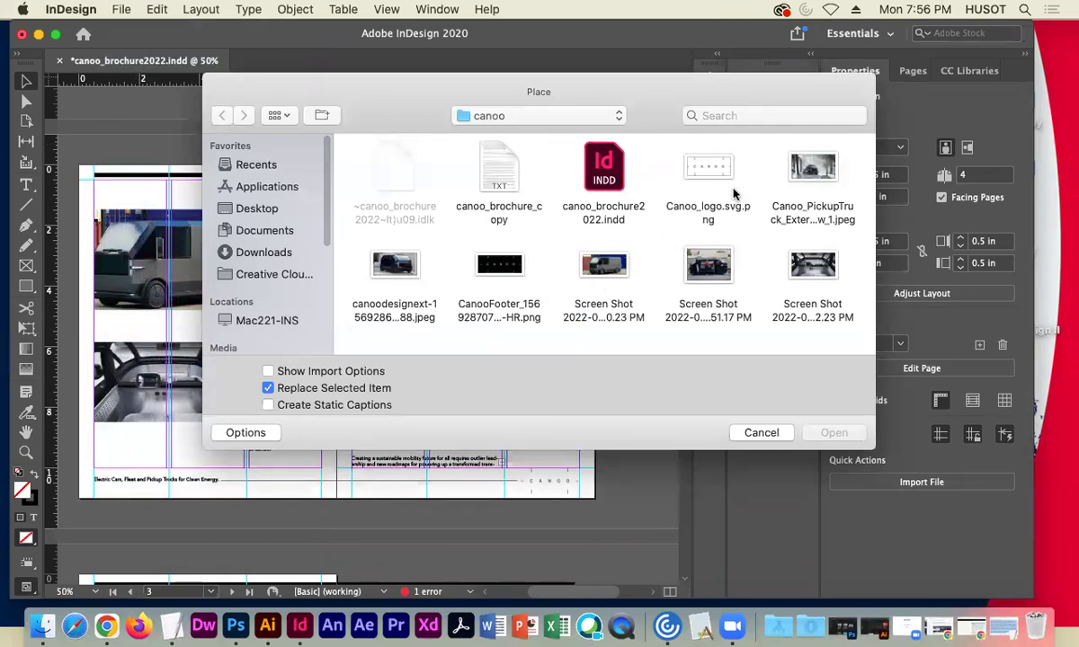
left_click(604, 268)
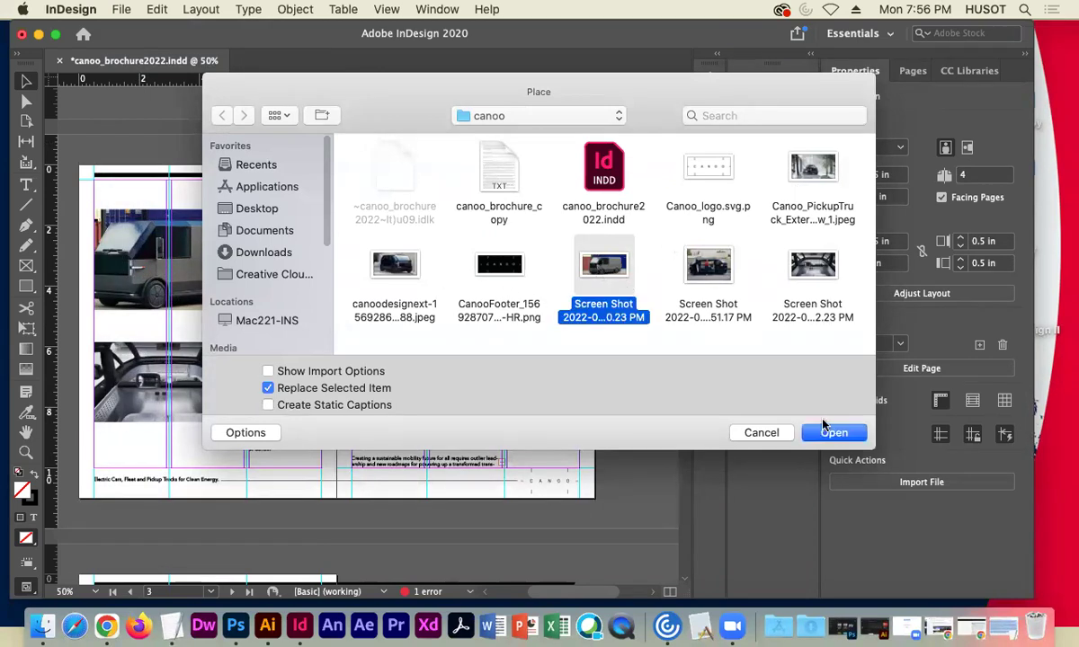
left_click(396, 267)
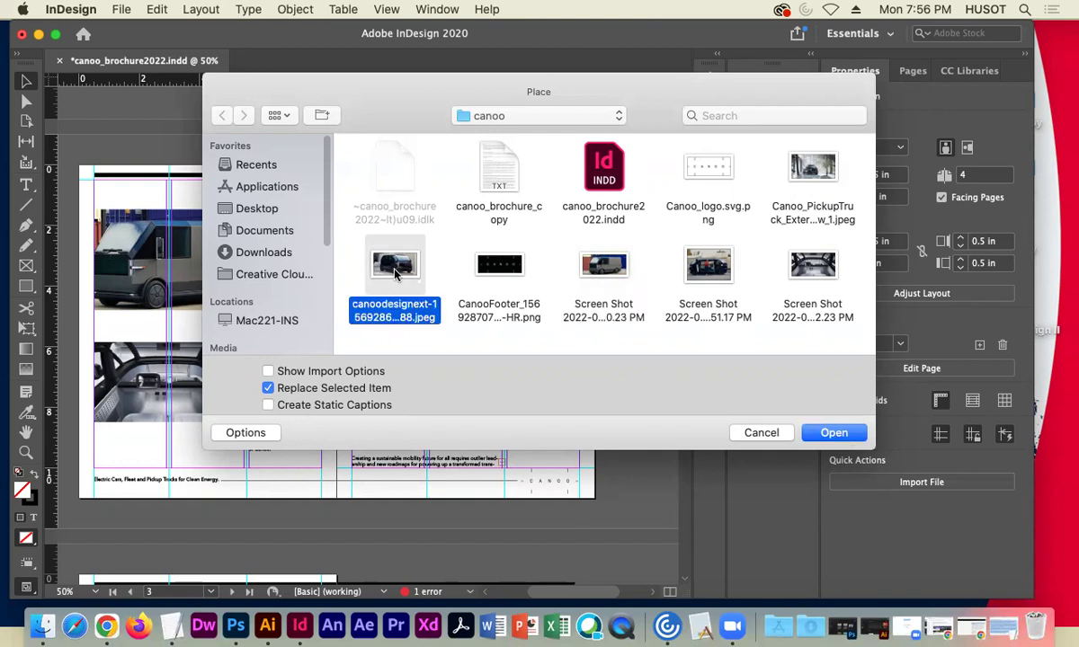
left_click(834, 434)
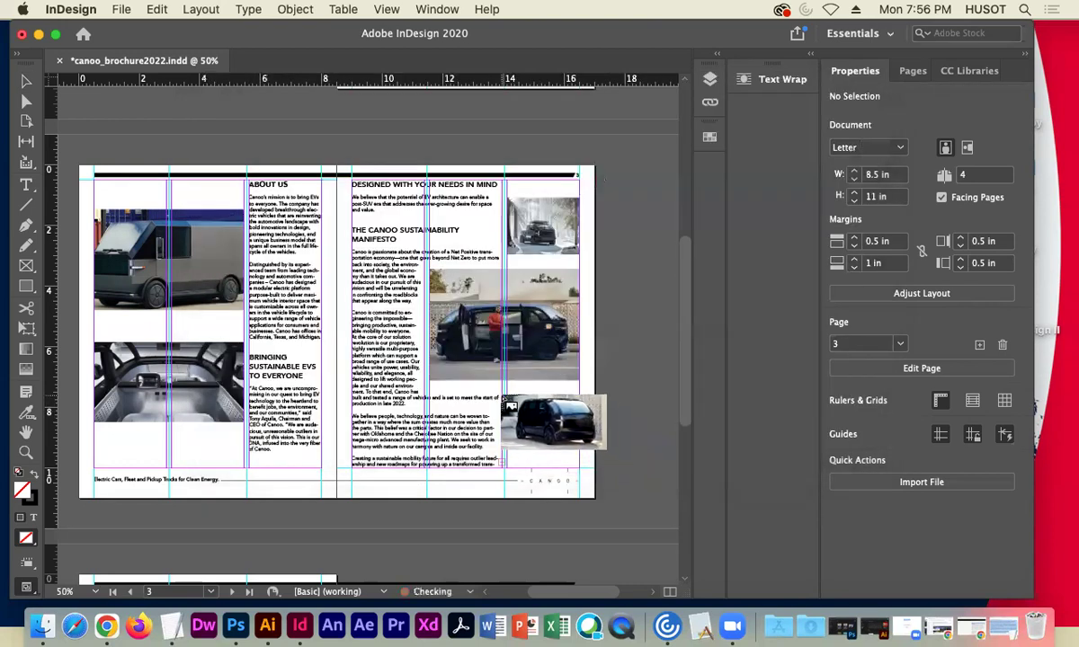
left_click_drag(532, 421, 580, 430)
left_click_drag(502, 397, 504, 408)
left_click(632, 390)
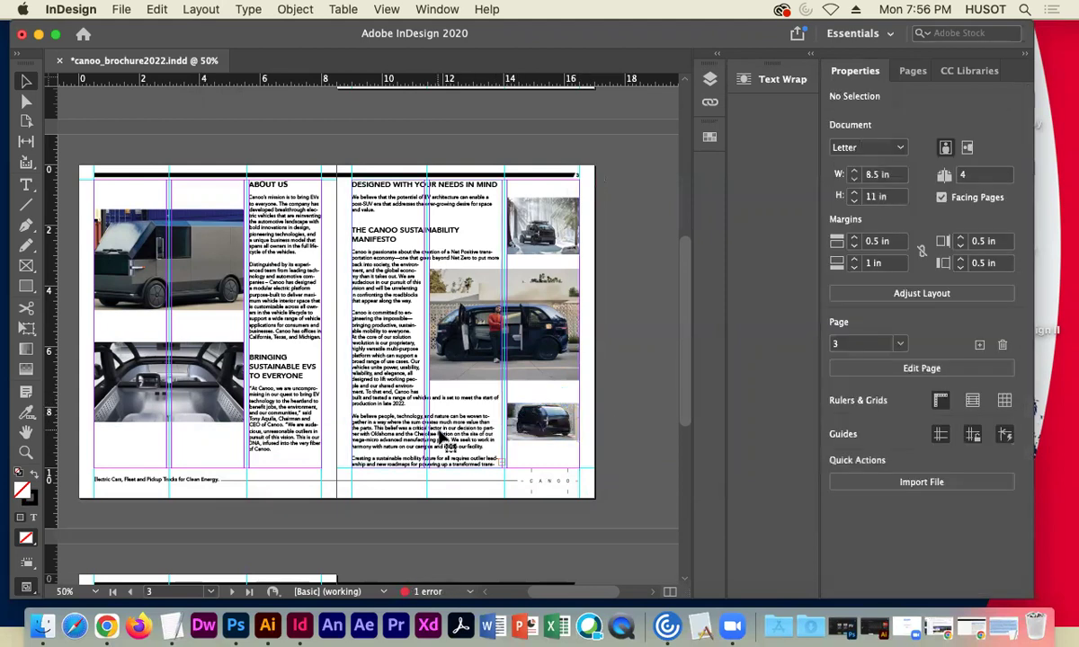
Extend page 3's text frame to 10.5 in tall and delete its last paragraph, beginning "Creating a sustainable mobility future".
left_click(428, 469)
left_click_drag(428, 467, 429, 497)
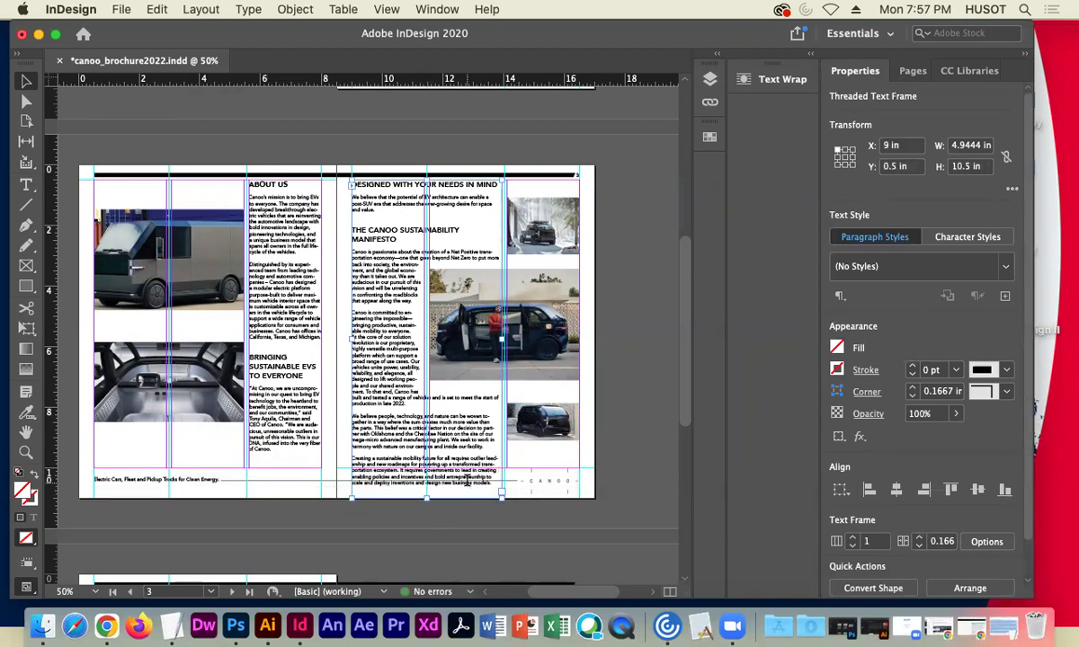
double_click(467, 481)
left_click_drag(466, 482, 347, 467)
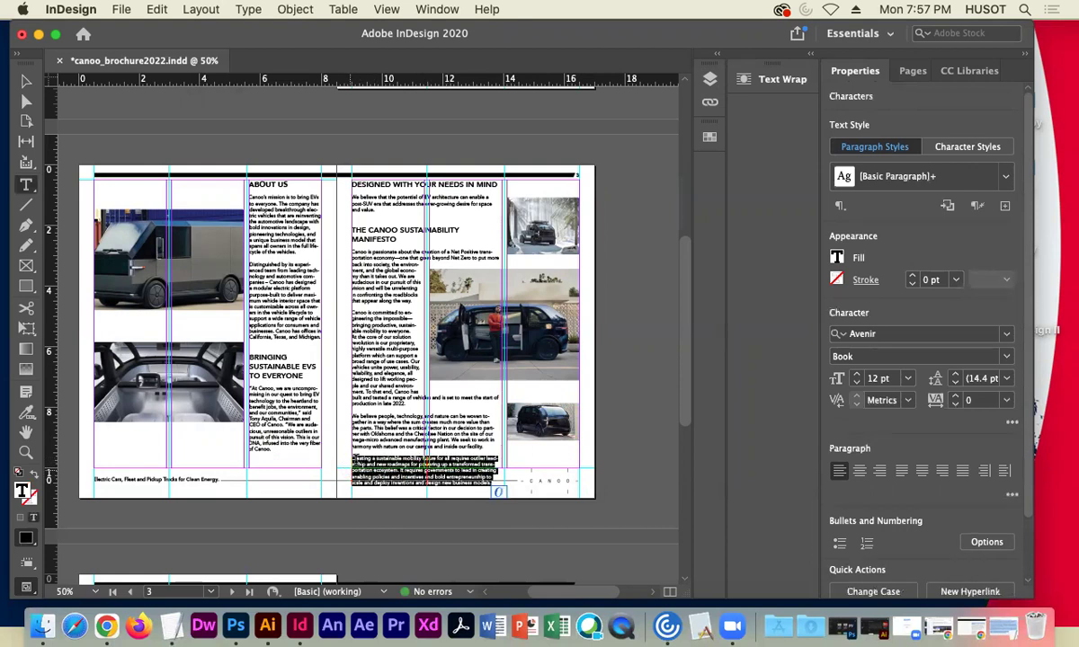
key("BackSpace")
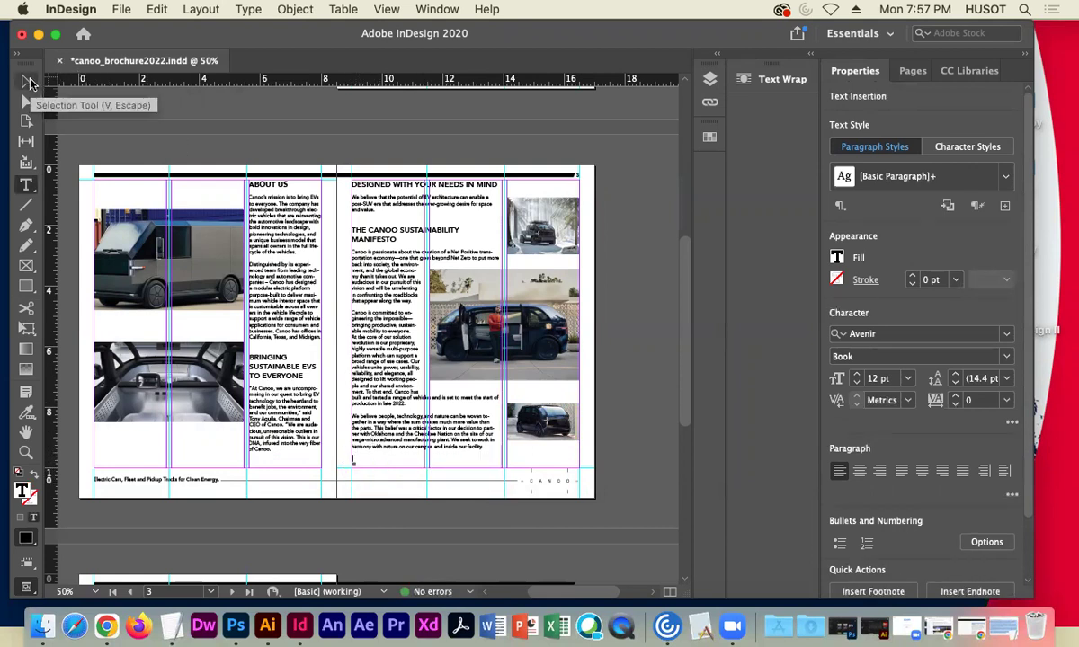
Shorten page 3's text frame to a height of 9.5 in, ending at the bottom margin.
left_click(26, 80)
left_click_drag(428, 495, 428, 468)
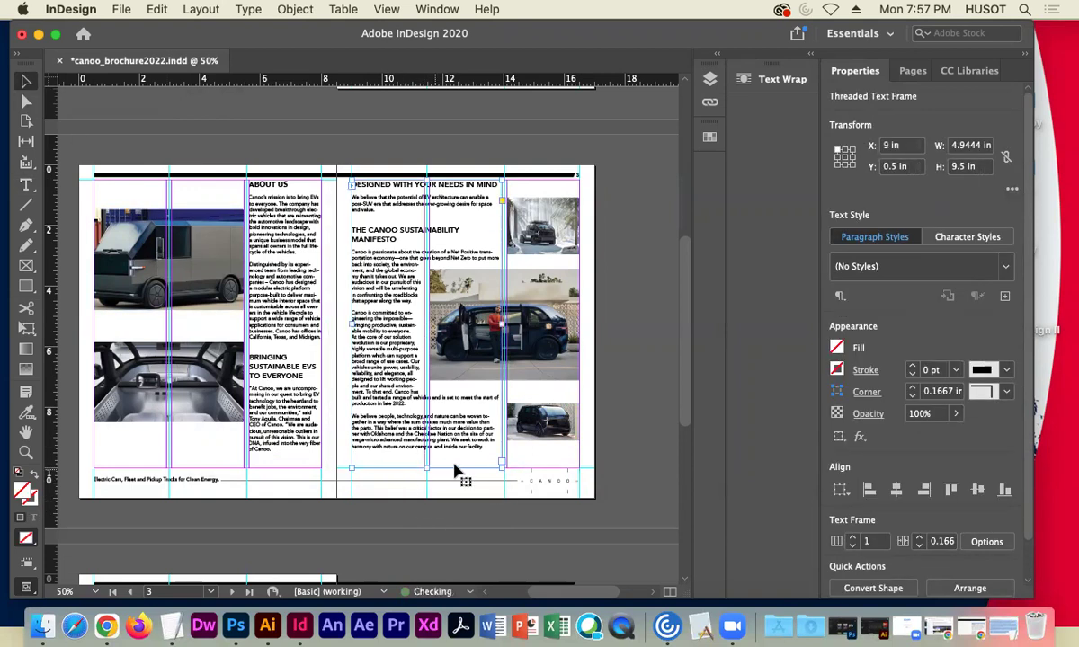
left_click(613, 402)
Hide the guides and review the cover page and the text and photo frames on the page 2–3 spread.
scroll(179, 207, "down", 2)
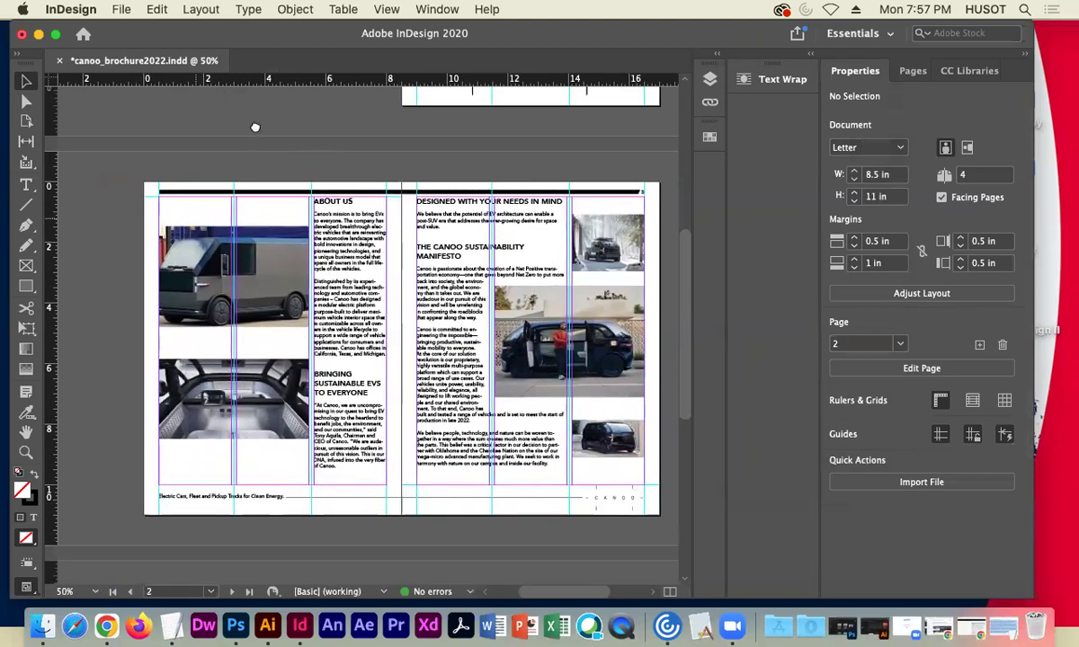
left_click(385, 11)
mouse_move(589, 340)
left_click(636, 340)
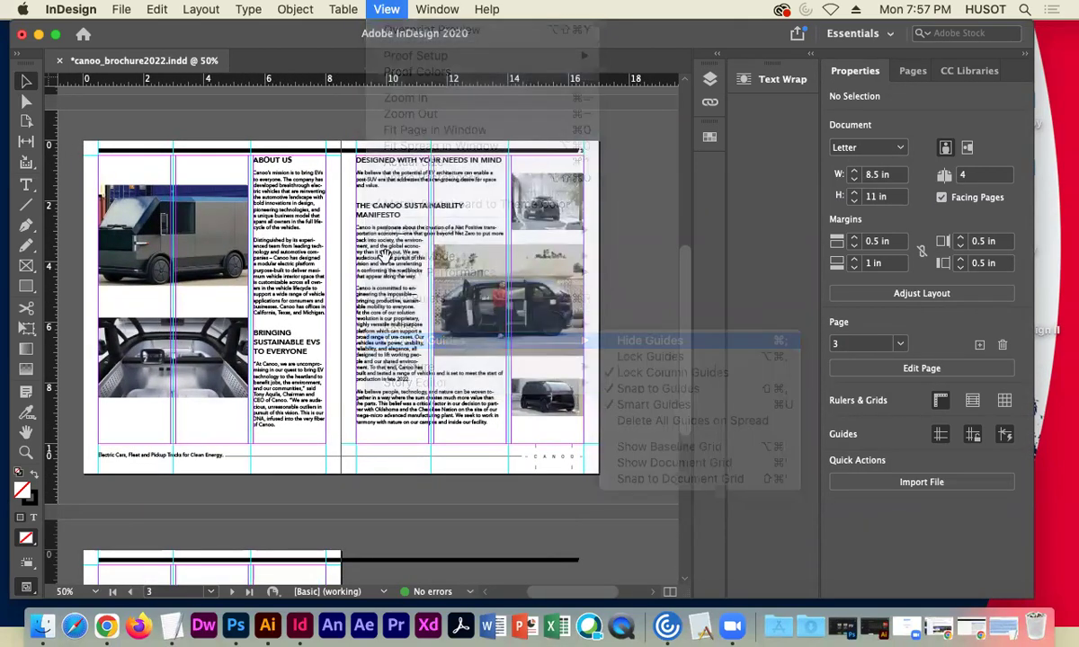
scroll(393, 342, "up", 3)
scroll(265, 206, "up", 5)
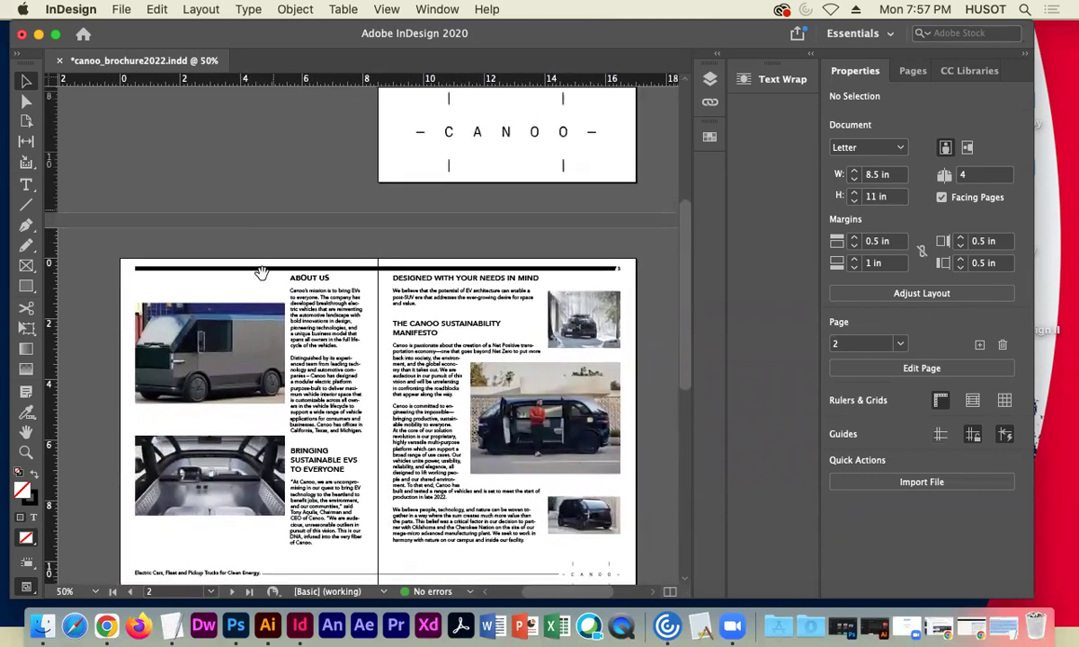
scroll(224, 276, "right", 2)
scroll(342, 225, "up", 4)
scroll(342, 225, "left", 1)
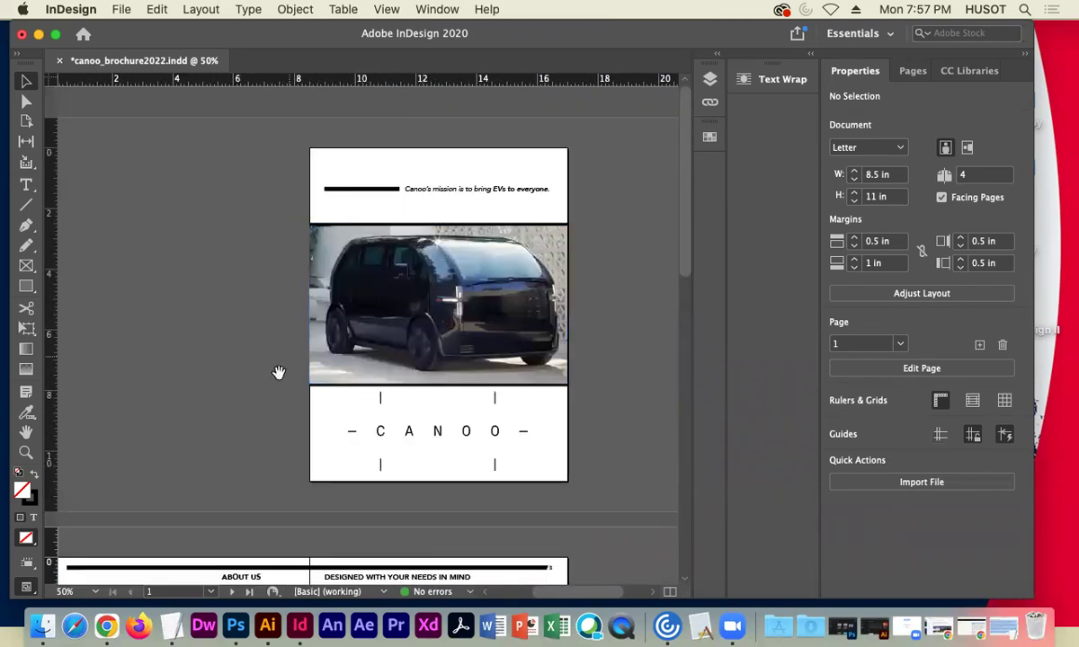
scroll(285, 236, "down", 4)
scroll(284, 235, "left", 1)
scroll(268, 313, "down", 5)
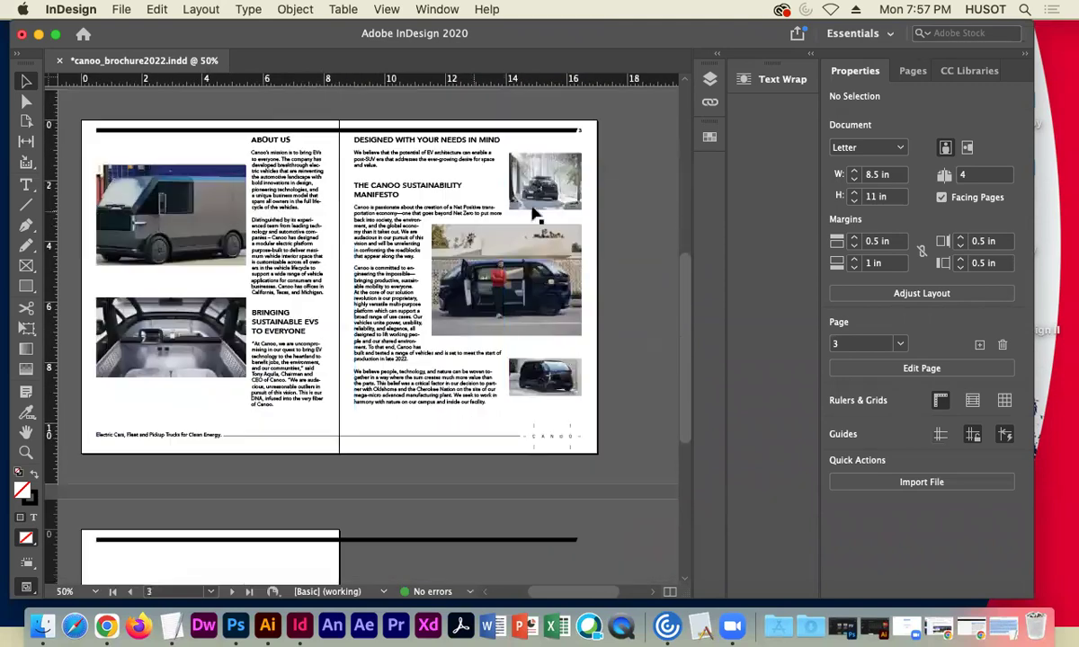
left_click(460, 177)
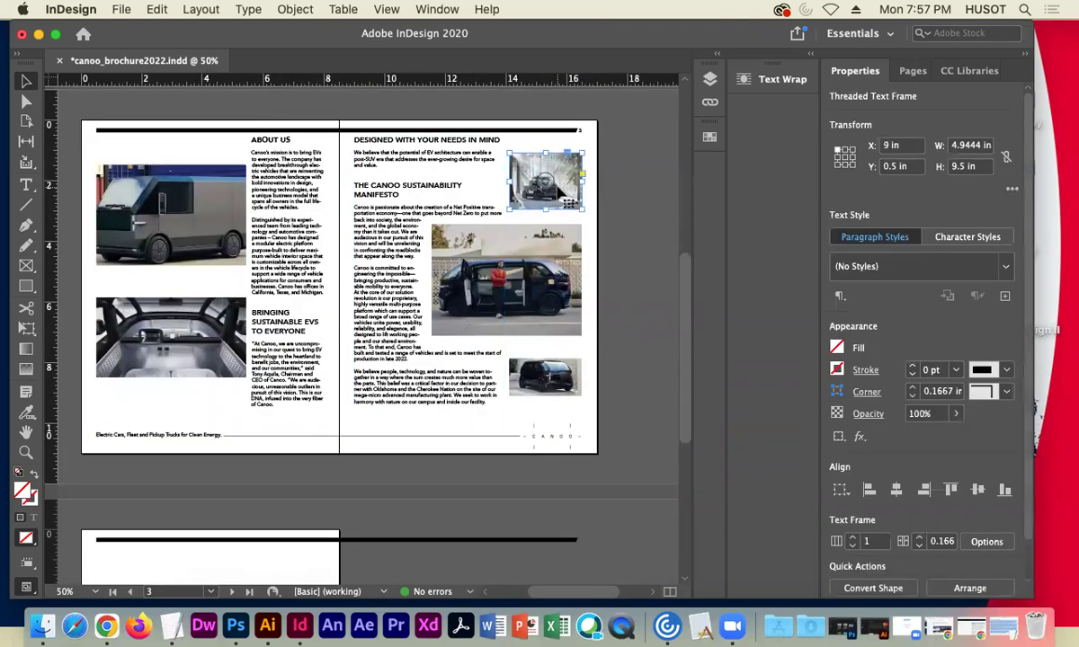
left_click(527, 185)
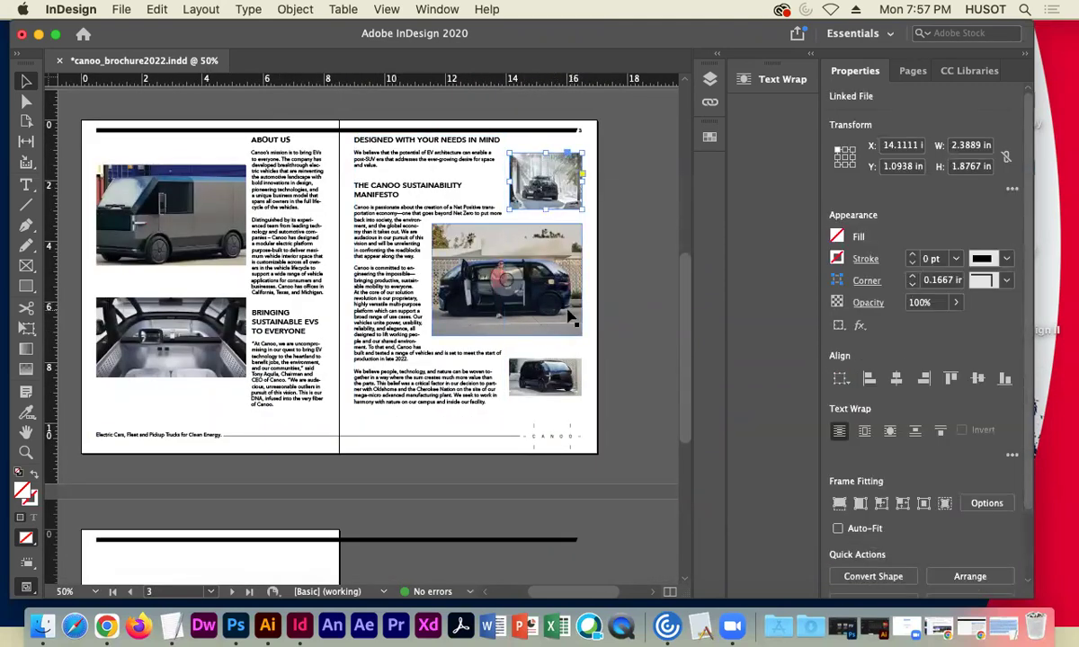
left_click(382, 232)
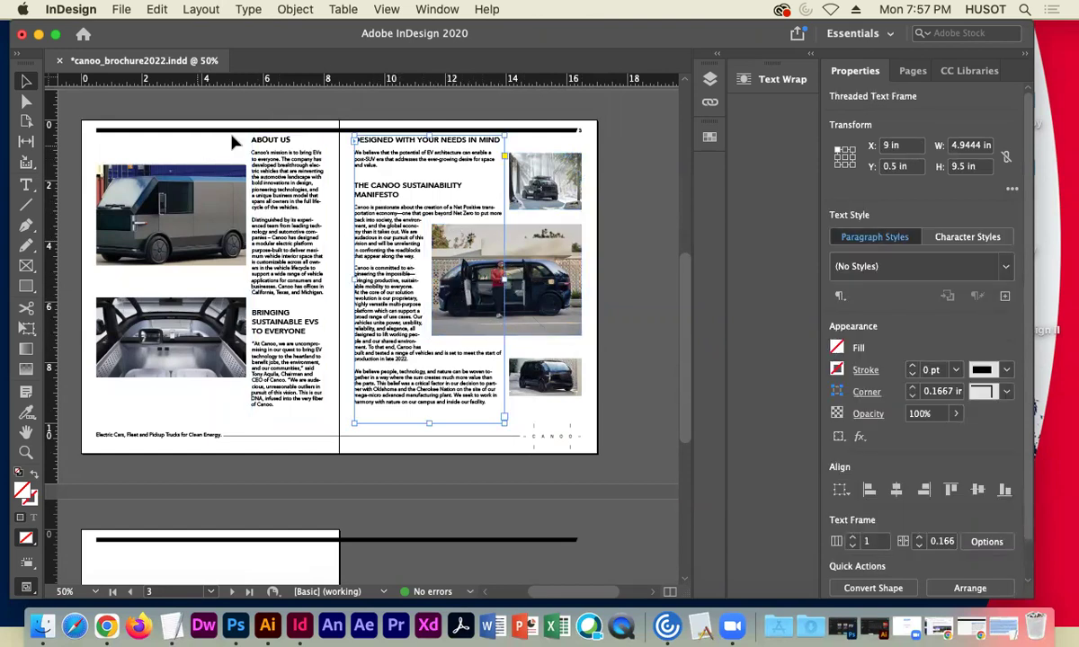
left_click(633, 220)
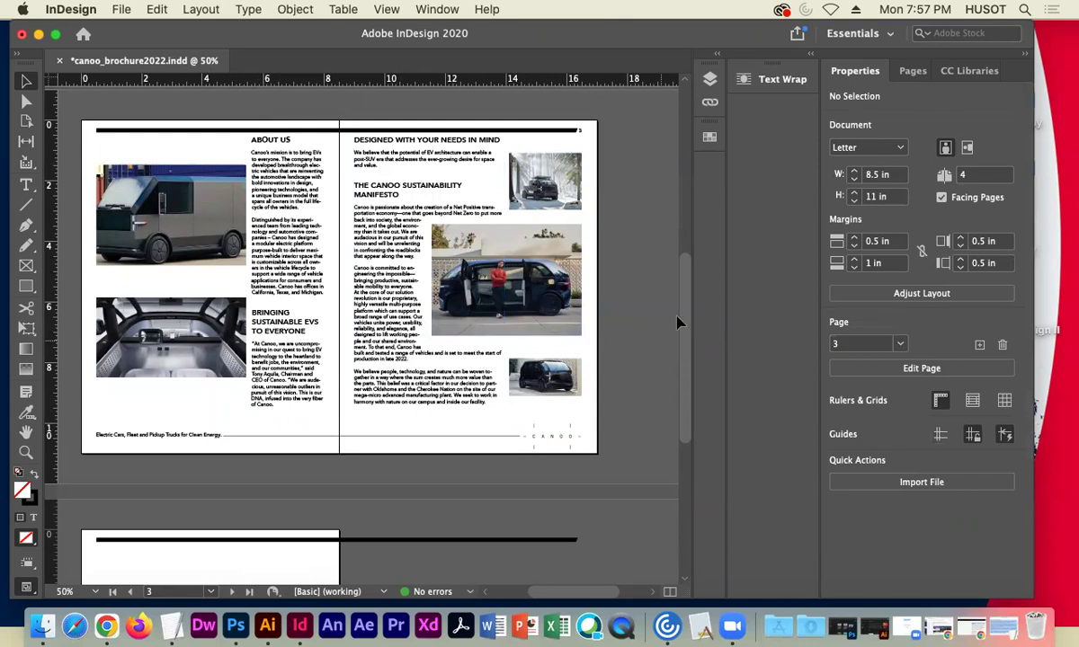
Look over the A-Master spread and the document pages from the cover through page 4.
left_click(909, 72)
double_click(989, 126)
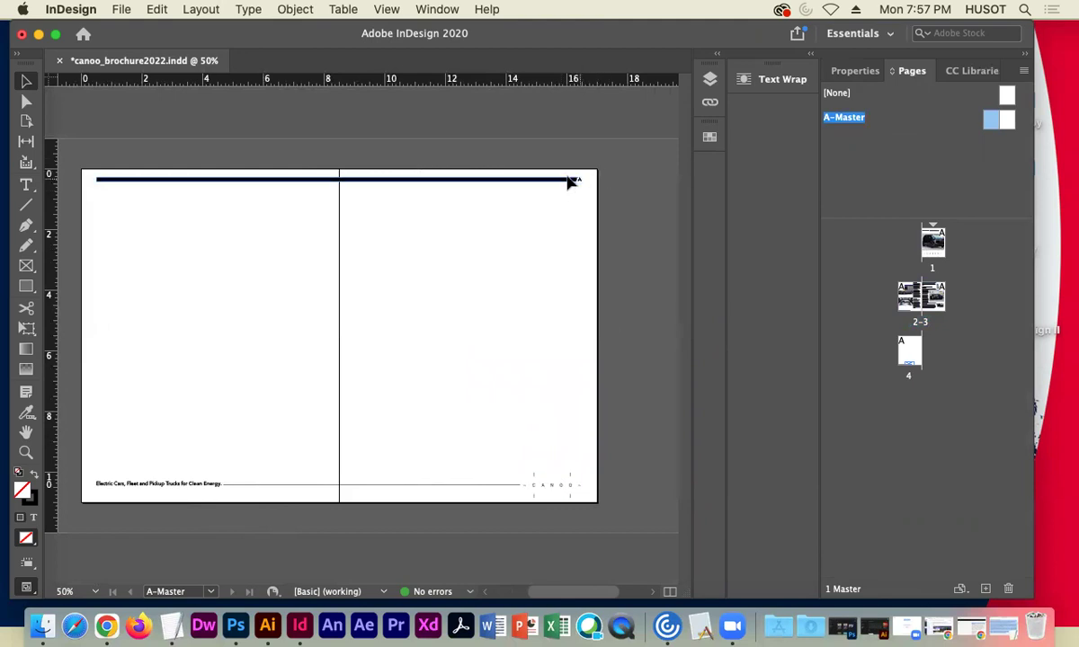
double_click(931, 255)
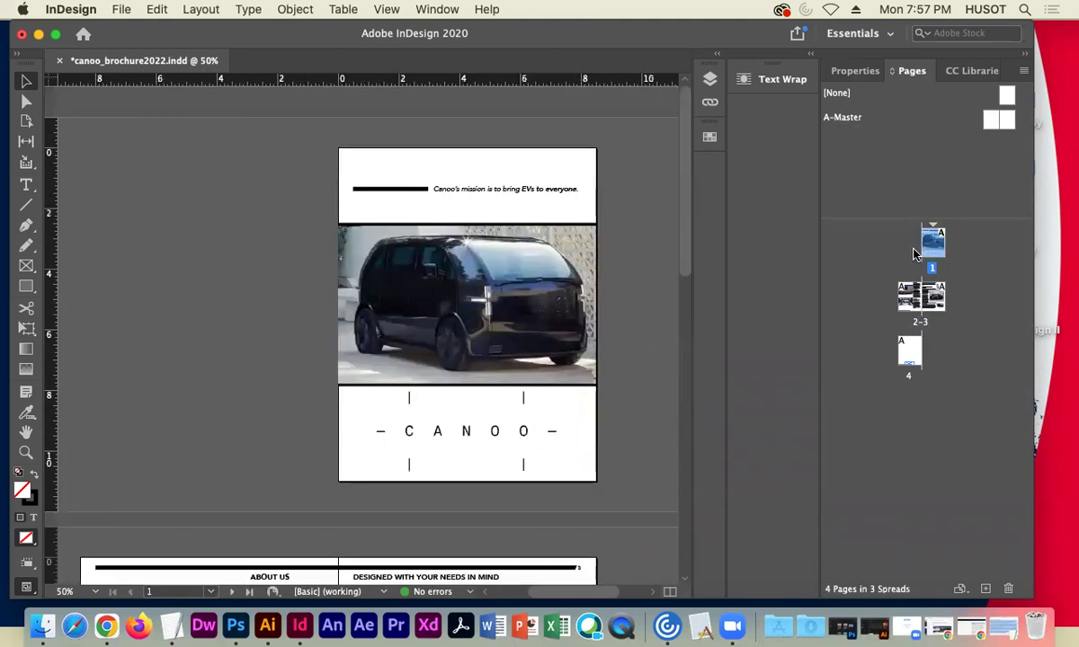
scroll(450, 441, "down", 5)
scroll(457, 461, "down", 3)
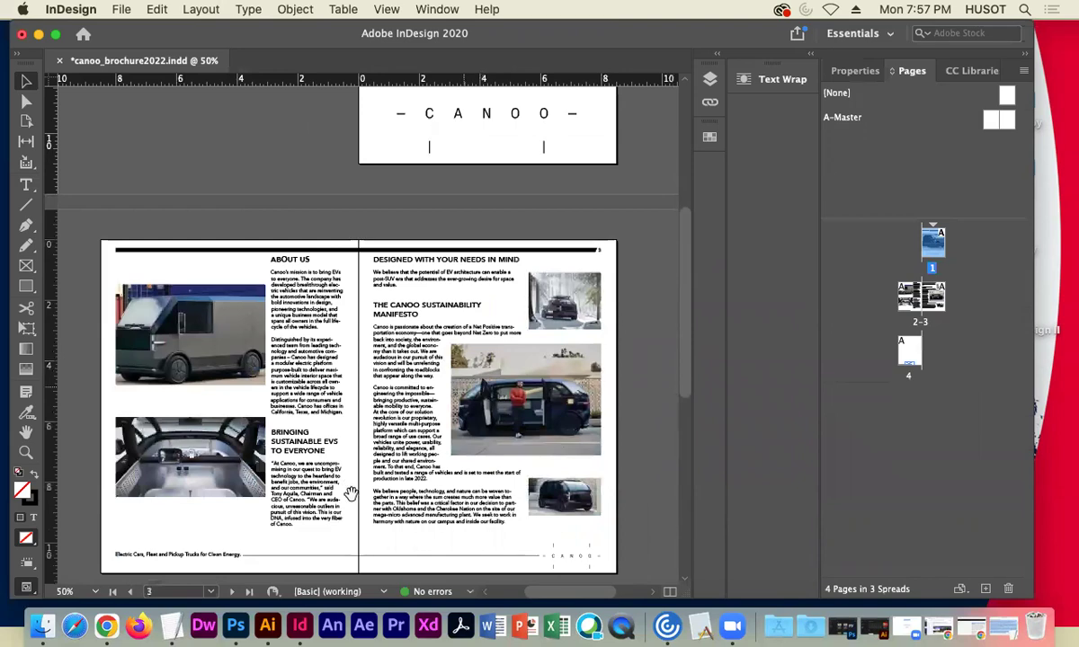
scroll(409, 425, "down", 10)
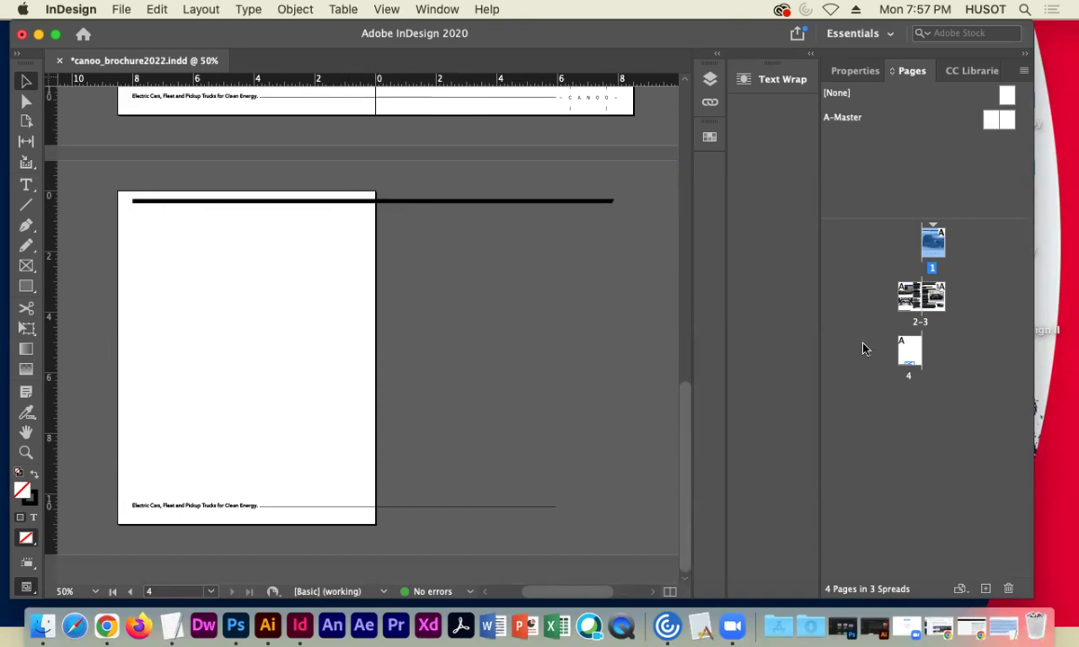
Override all master page items on page 4 and move its thin footer line and thick header bar to mid-page.
left_click(901, 347)
right_click(901, 347)
mouse_move(775, 580)
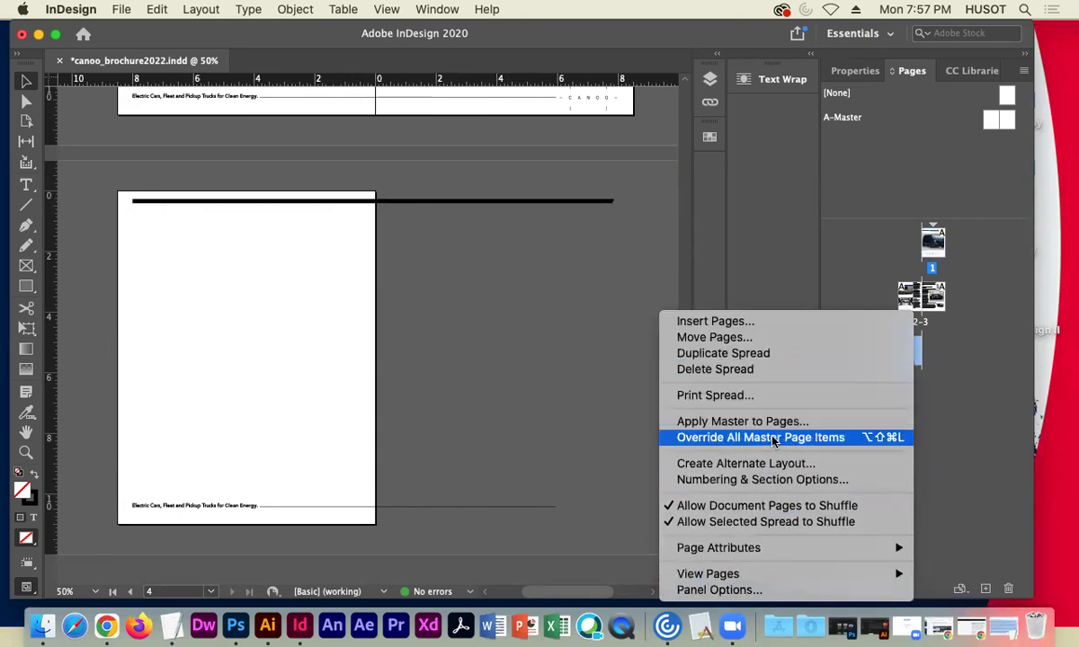
left_click(384, 534)
left_click(409, 509)
left_click_drag(409, 512, 262, 363)
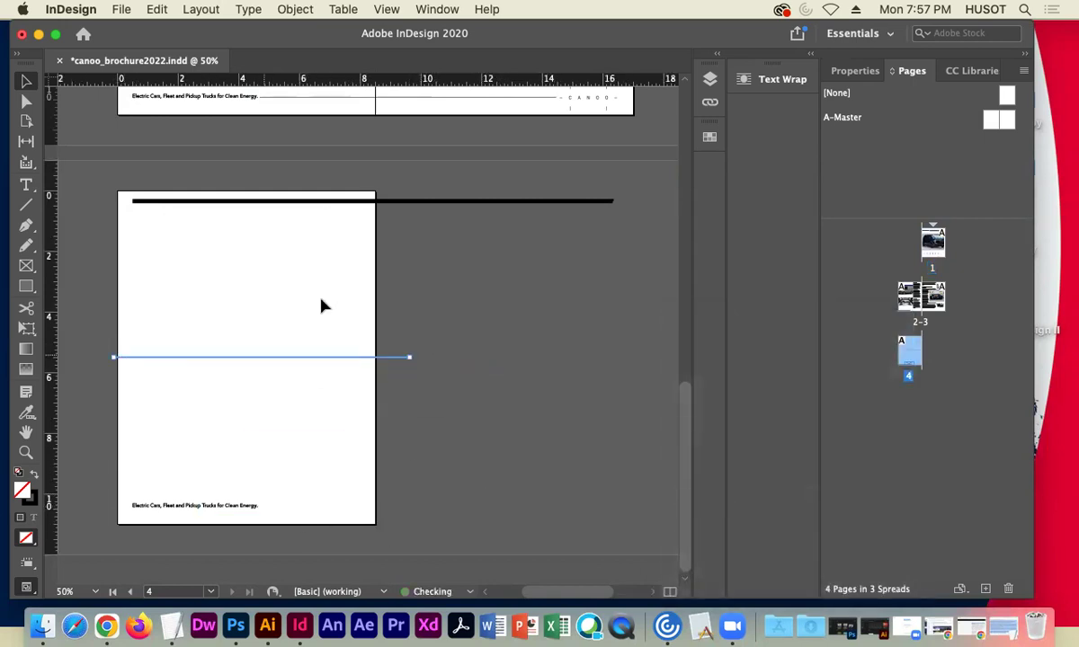
left_click_drag(403, 196, 343, 317)
Move the "Electric Cars, Fleet and Pickup Trucks for Clean Energy." text frame to the upper part of page 4.
left_click(258, 520)
left_click(260, 493)
left_click(334, 508)
left_click(217, 510)
left_click_drag(217, 511, 229, 251)
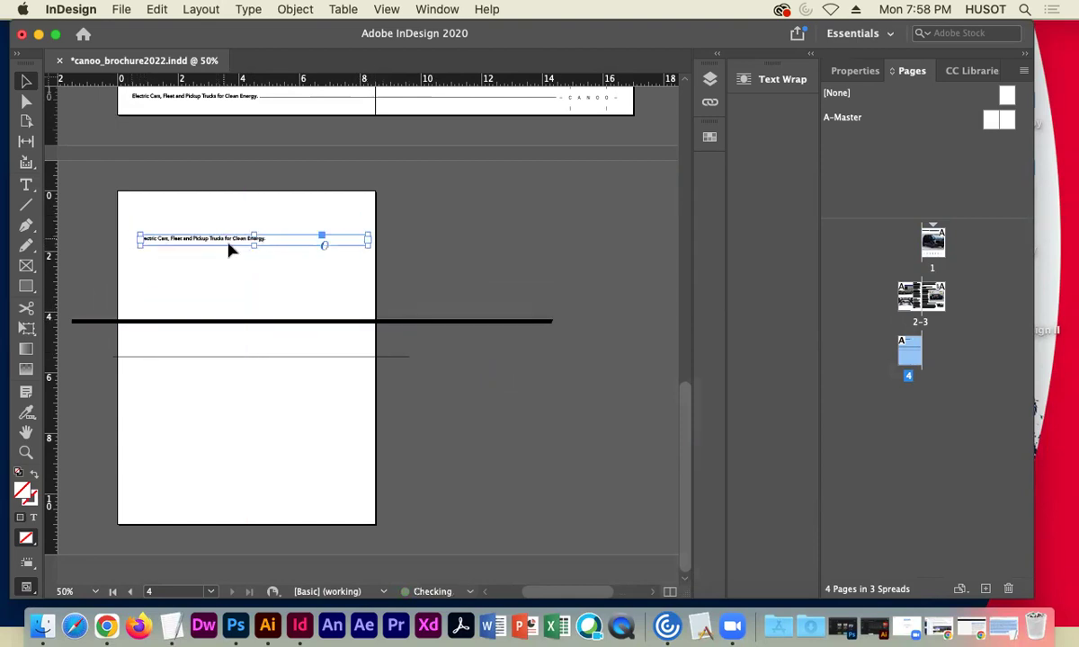
left_click(439, 262)
Place the white-on-black CANOO logo on the lower part of page 4, about 6.3 in wide.
left_click(123, 11)
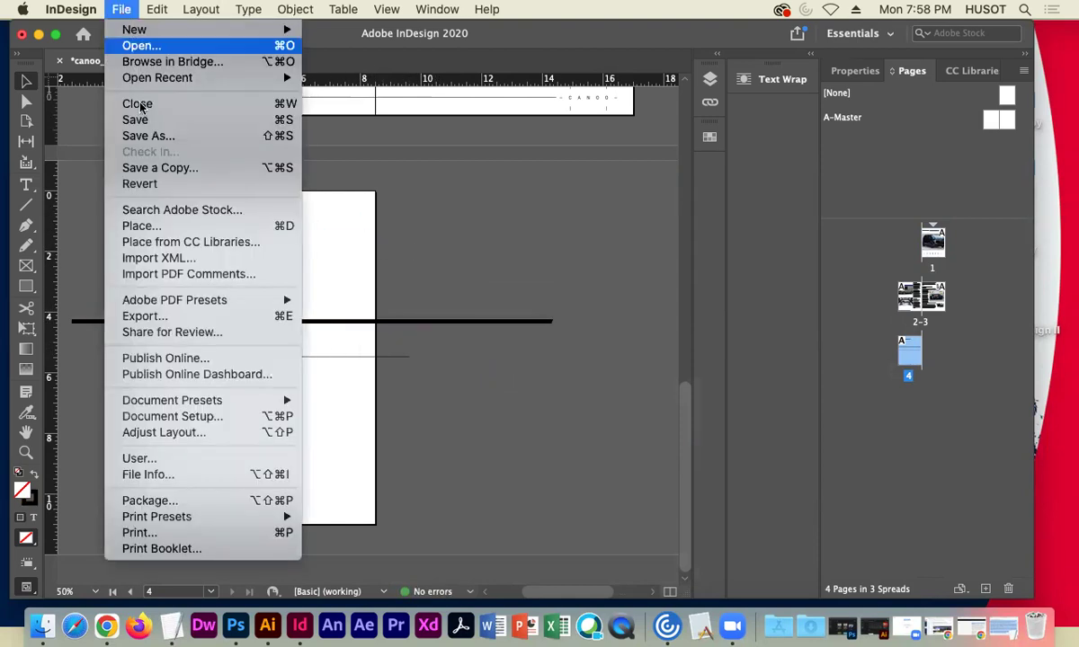
left_click(161, 223)
left_click(497, 264)
left_click(823, 434)
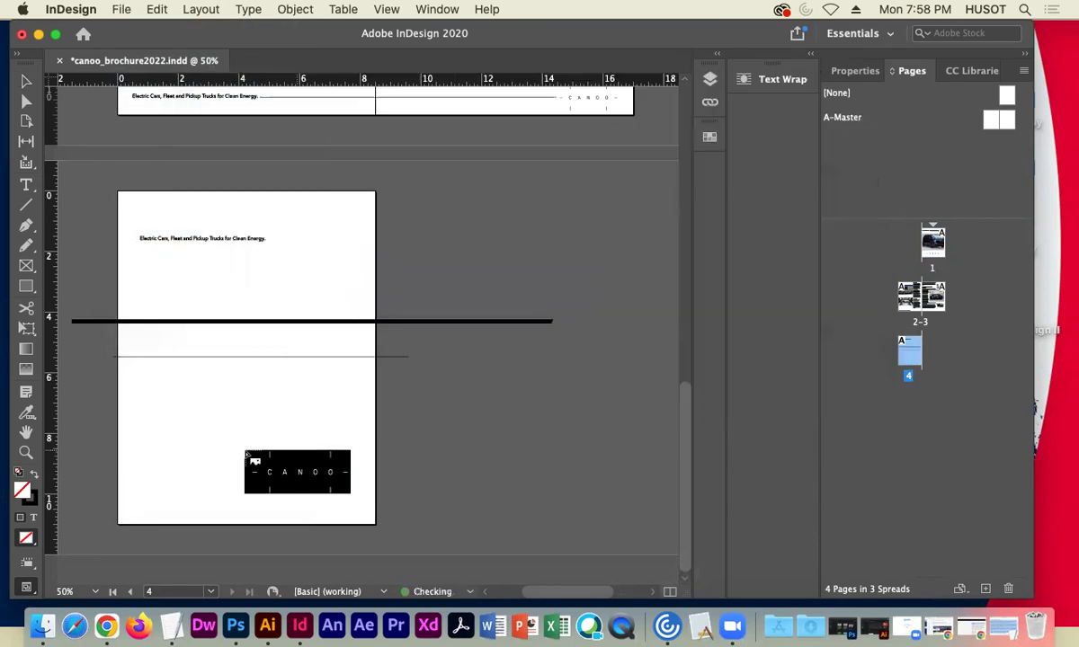
left_click_drag(147, 407, 340, 477)
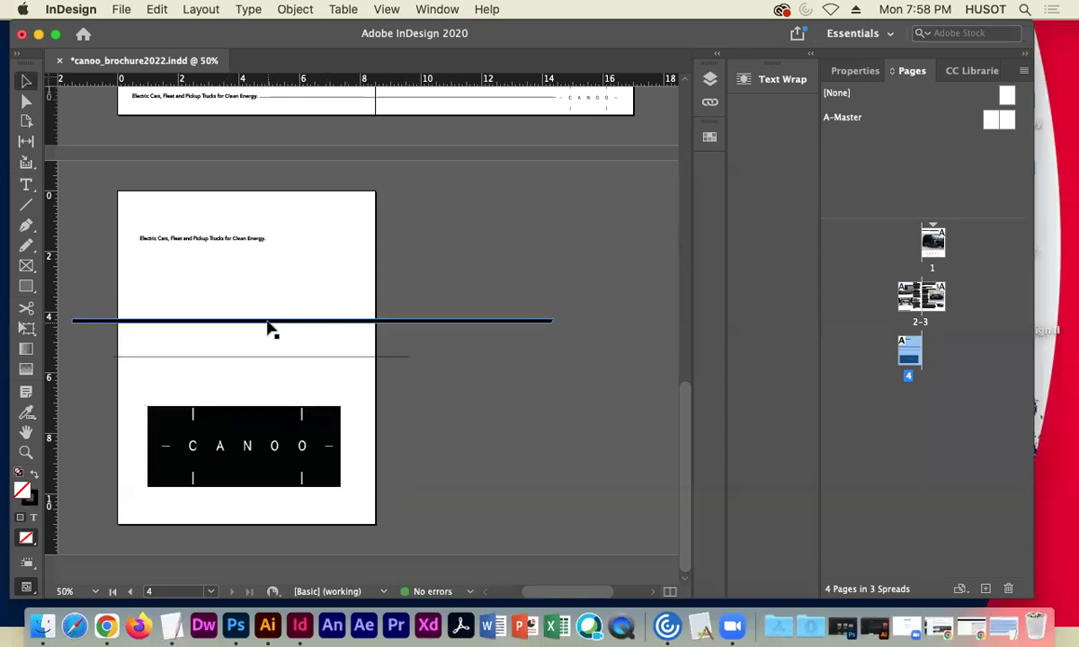
Turn the thick black bar into a band behind the logo, matching the logo's height and spanning the page width.
left_click_drag(269, 326, 325, 486)
left_click_drag(564, 449, 380, 446)
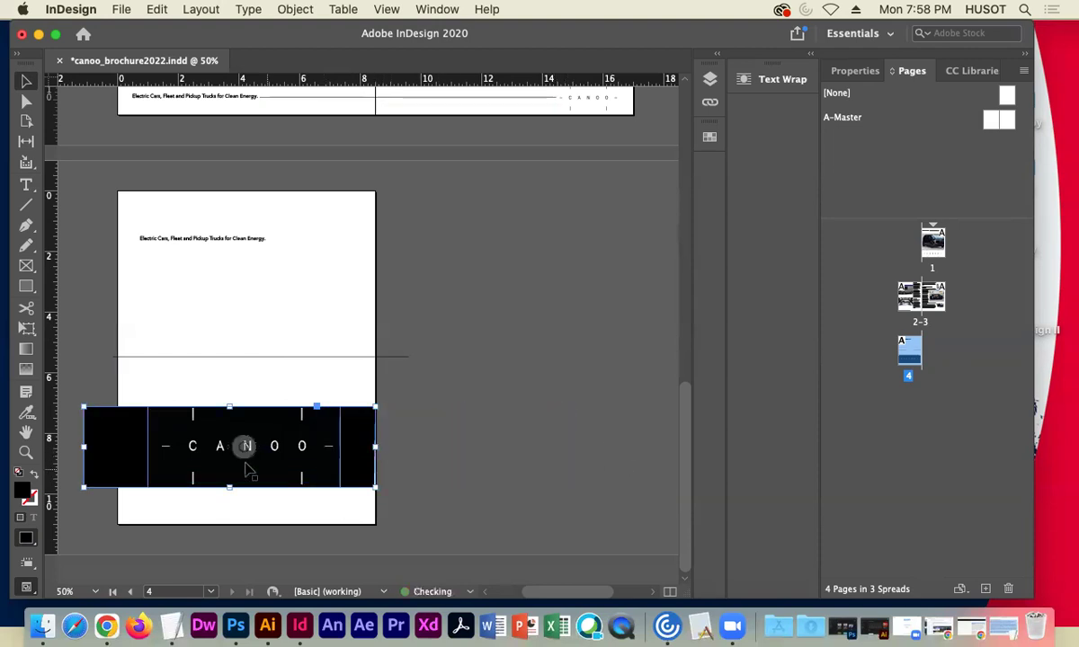
left_click_drag(84, 447, 118, 447)
key("super+shift+a")
left_click(368, 441)
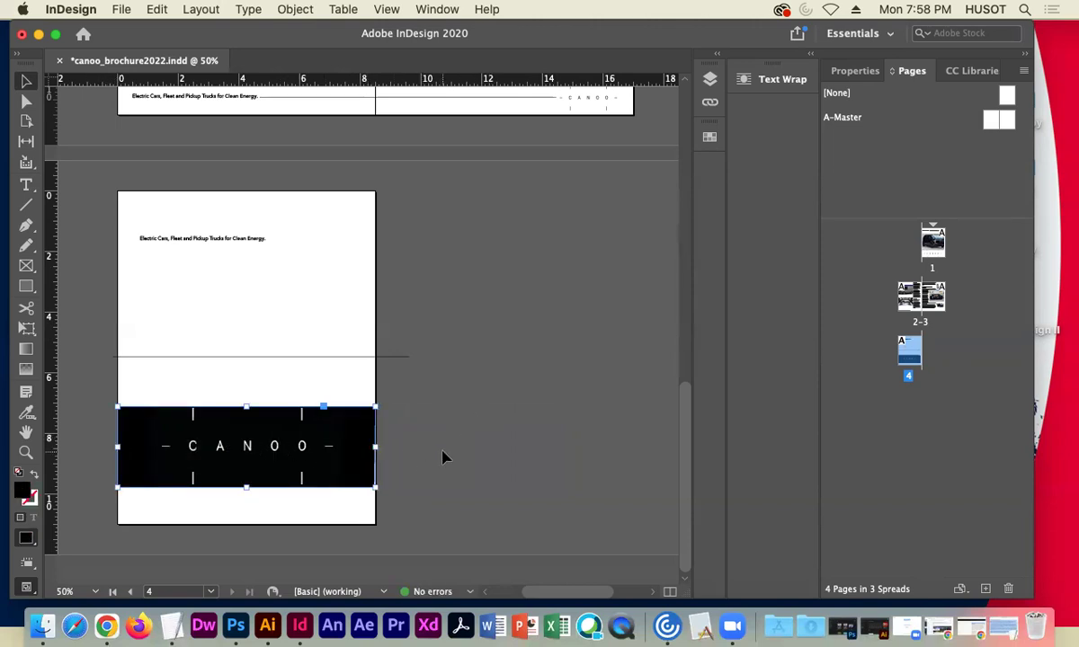
Align the black band's slanted lower-right corner point with the page edge so its side is straight.
key("super+1")
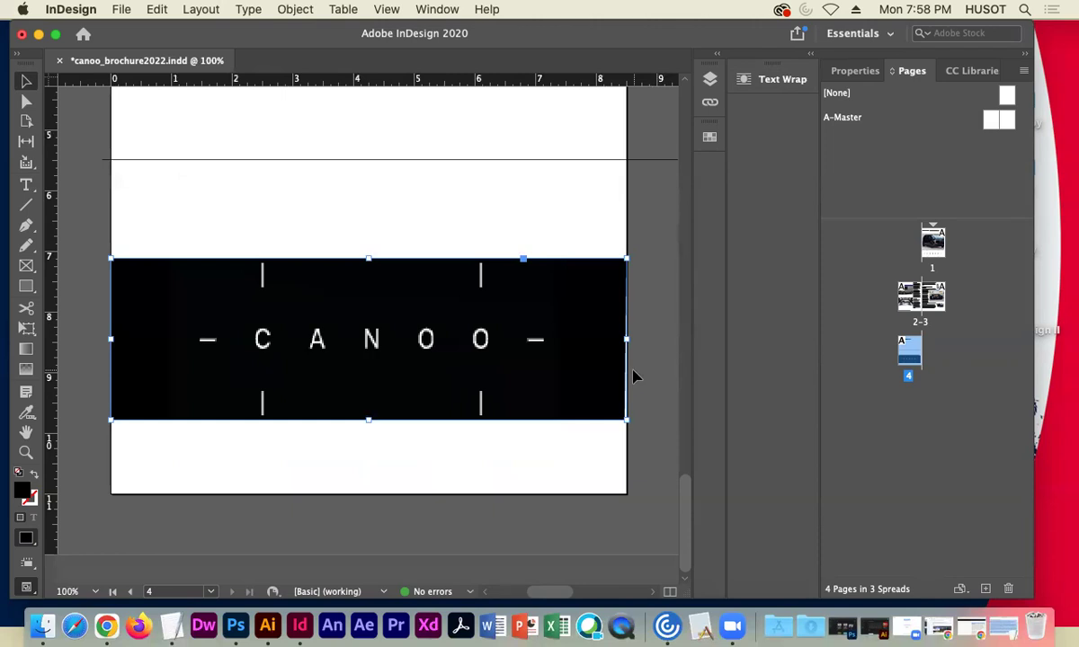
key("a")
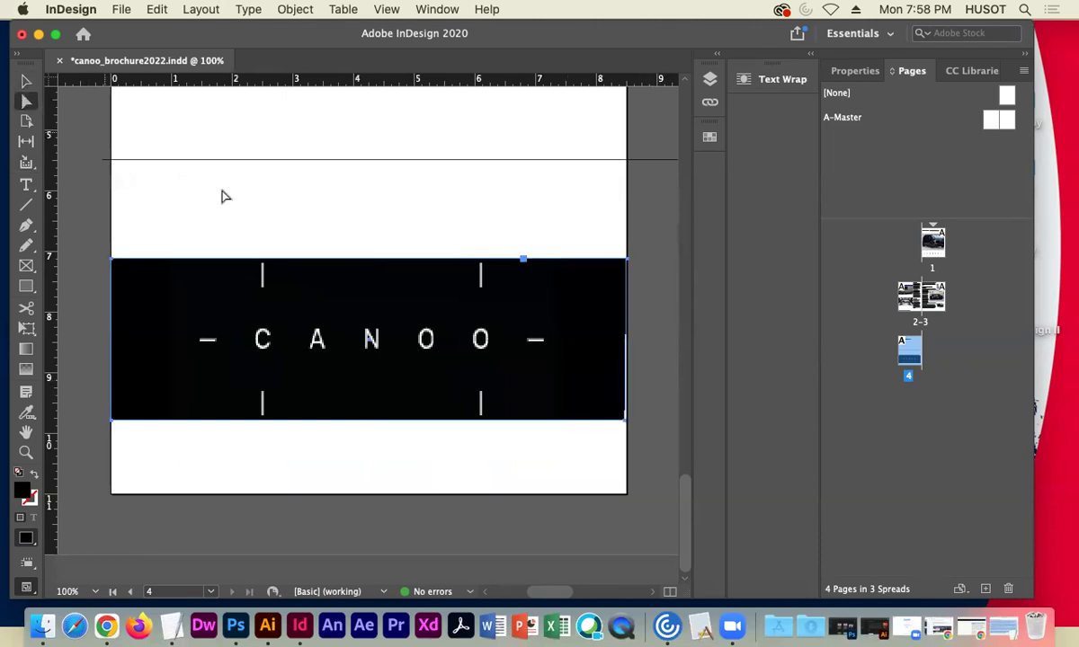
left_click(623, 419)
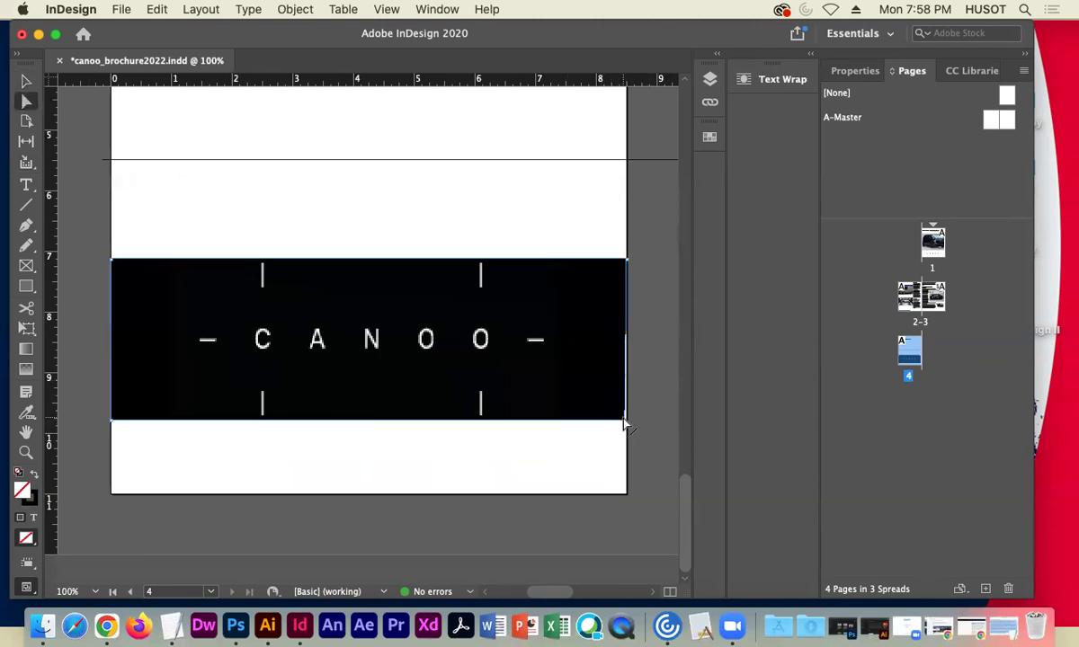
left_click(653, 438)
Extend the black band slightly above and below the logo, making it about 3 in tall.
key("v")
left_click(351, 324)
left_click(153, 307)
left_click_drag(368, 255, 368, 246)
left_click_drag(369, 419, 368, 429)
left_click(652, 330)
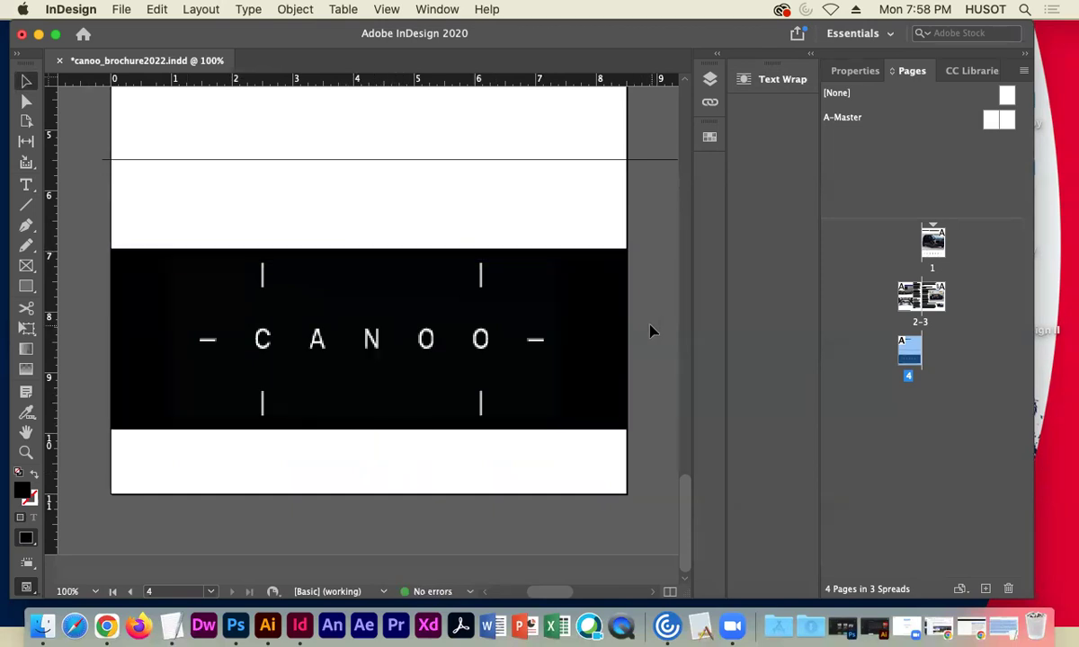
Delete the thin horizontal line left in the middle of page 4.
key("super+minus")
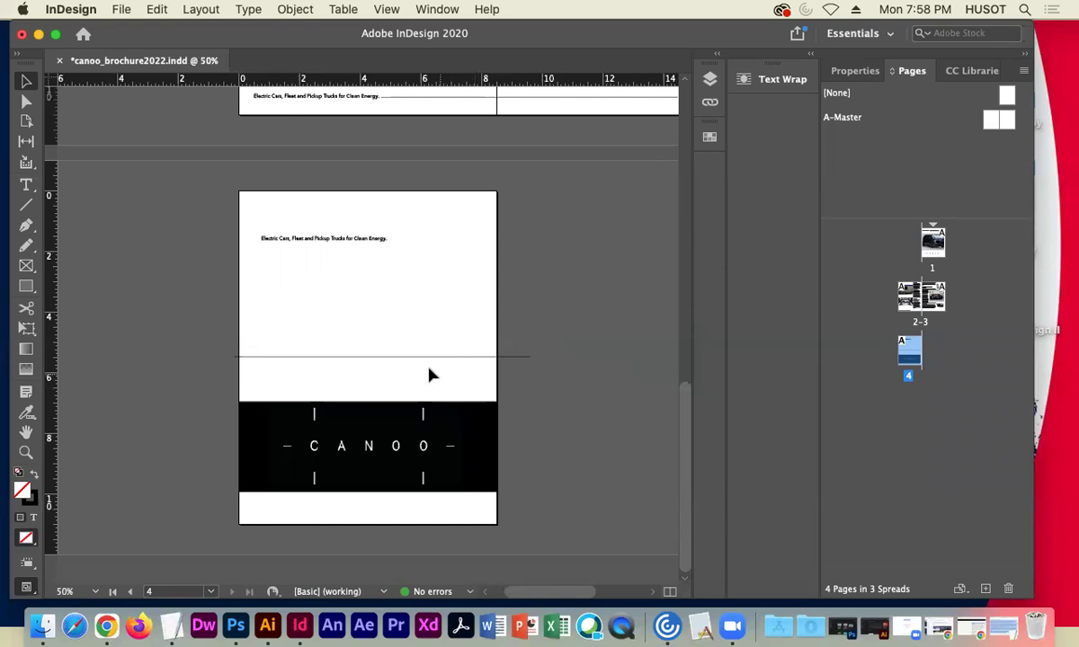
key("Delete")
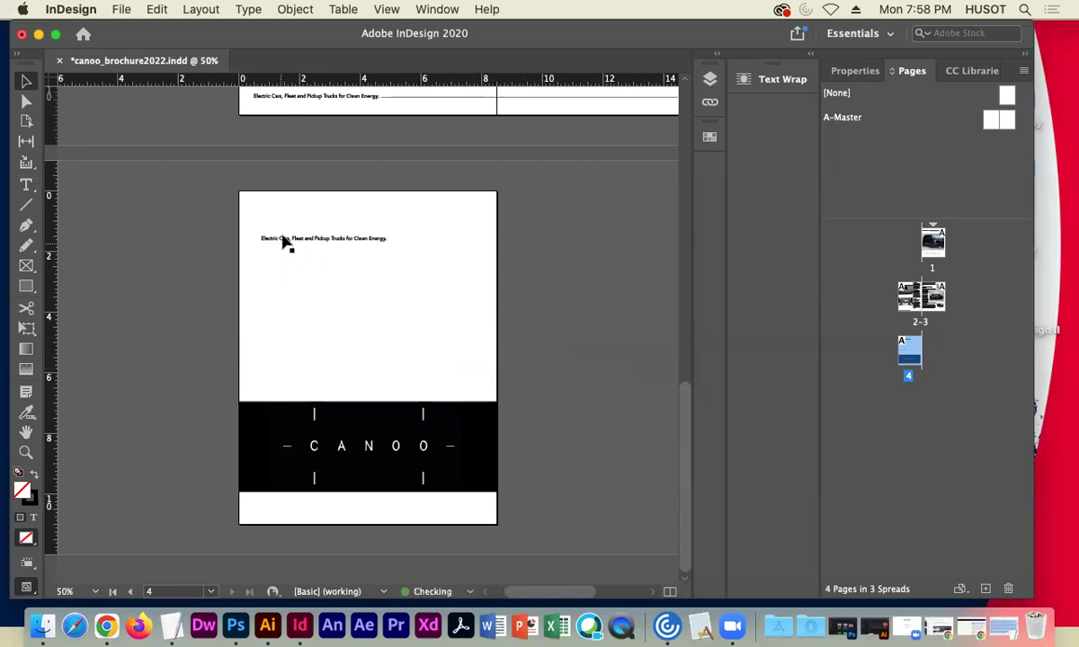
Show the guides and fit the page 4 tagline text frame between the page's side margins.
left_click(289, 240)
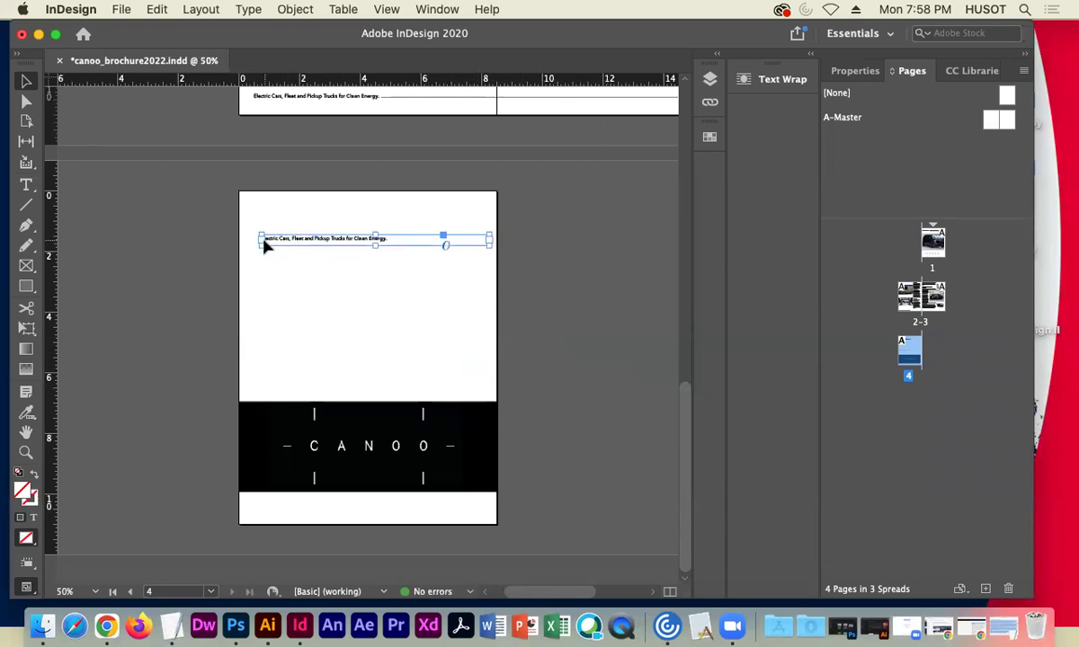
left_click(337, 11)
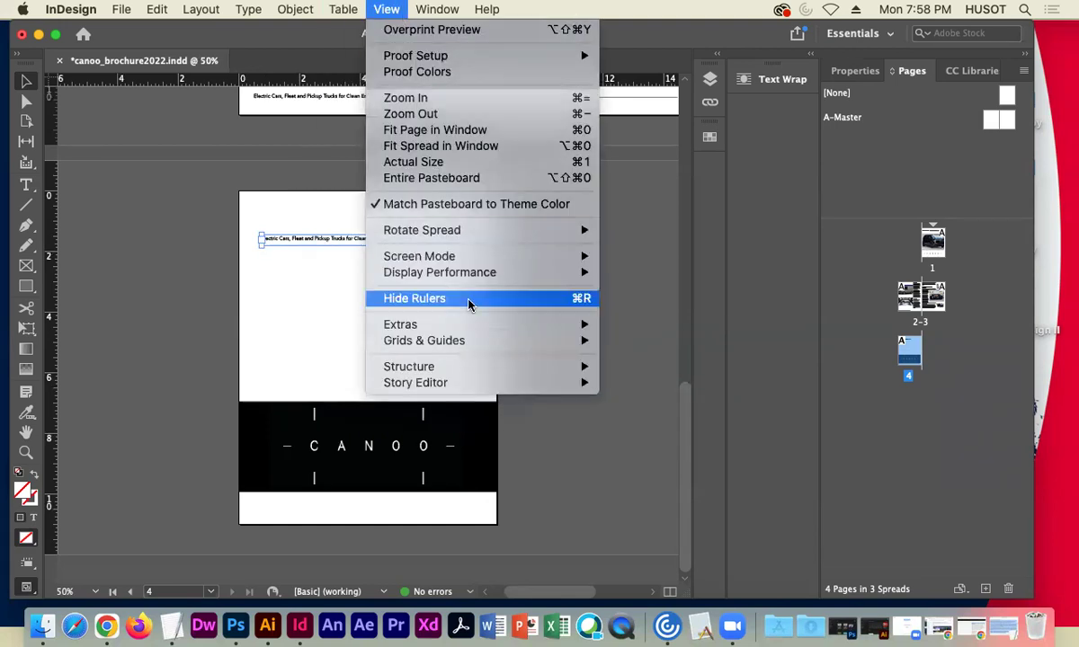
mouse_move(567, 349)
left_click(640, 340)
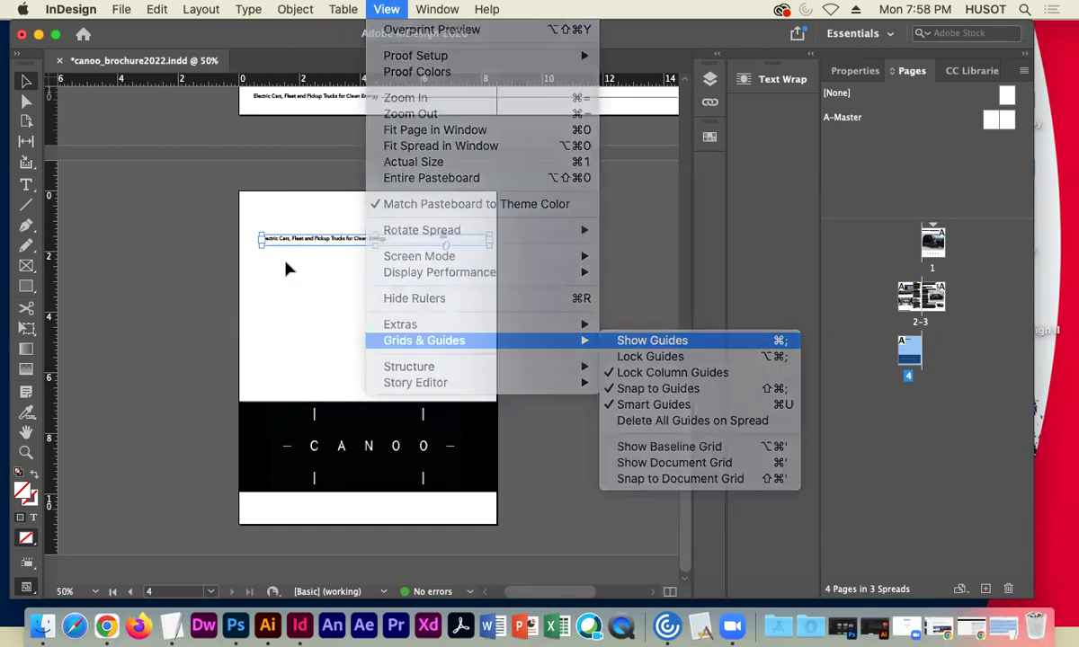
left_click_drag(261, 239, 253, 239)
left_click_drag(489, 243, 482, 243)
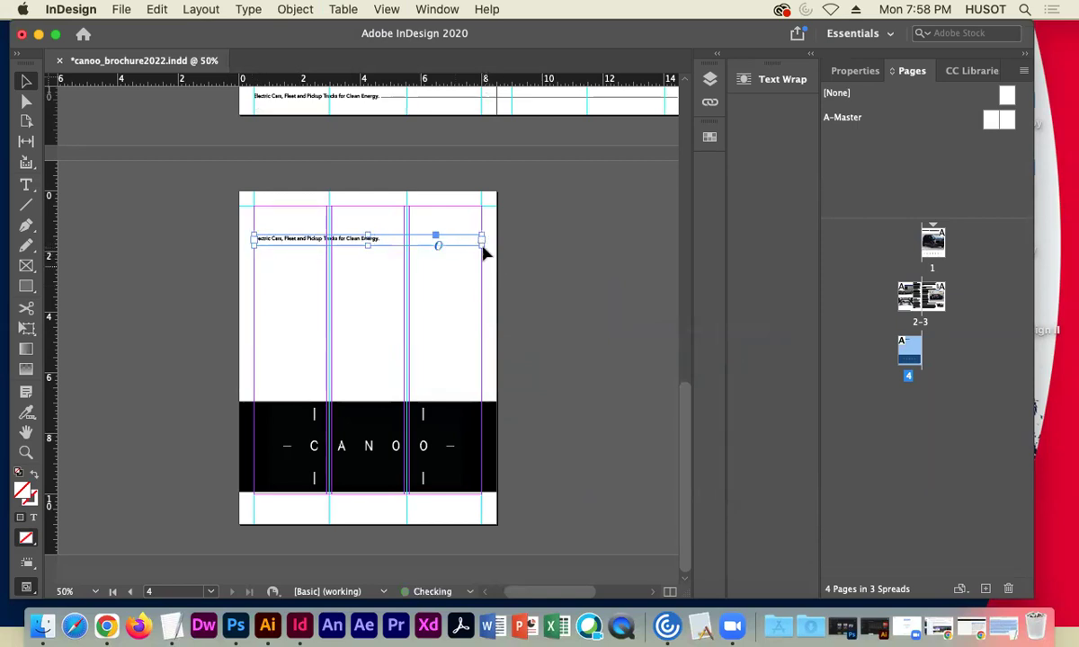
Center the page 4 tagline, make its frame taller, and set the font size to 18 pt.
left_click(854, 70)
scroll(892, 540, "down", 1)
left_click(907, 521)
left_click(917, 400)
scroll(944, 386, "down", 5)
left_click(859, 376)
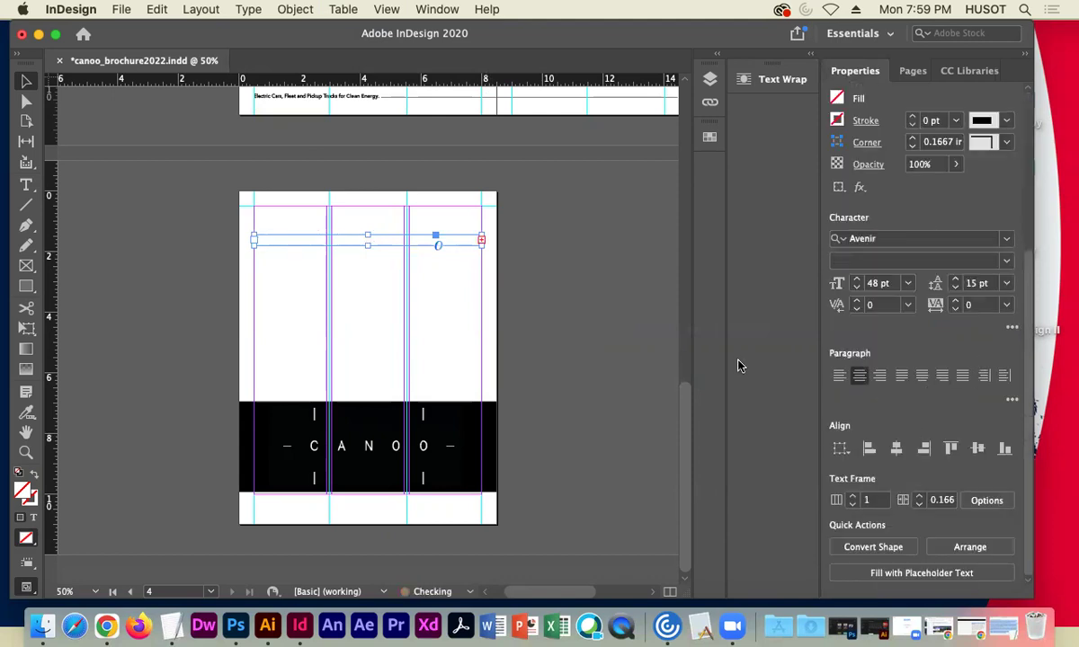
left_click_drag(368, 244, 368, 277)
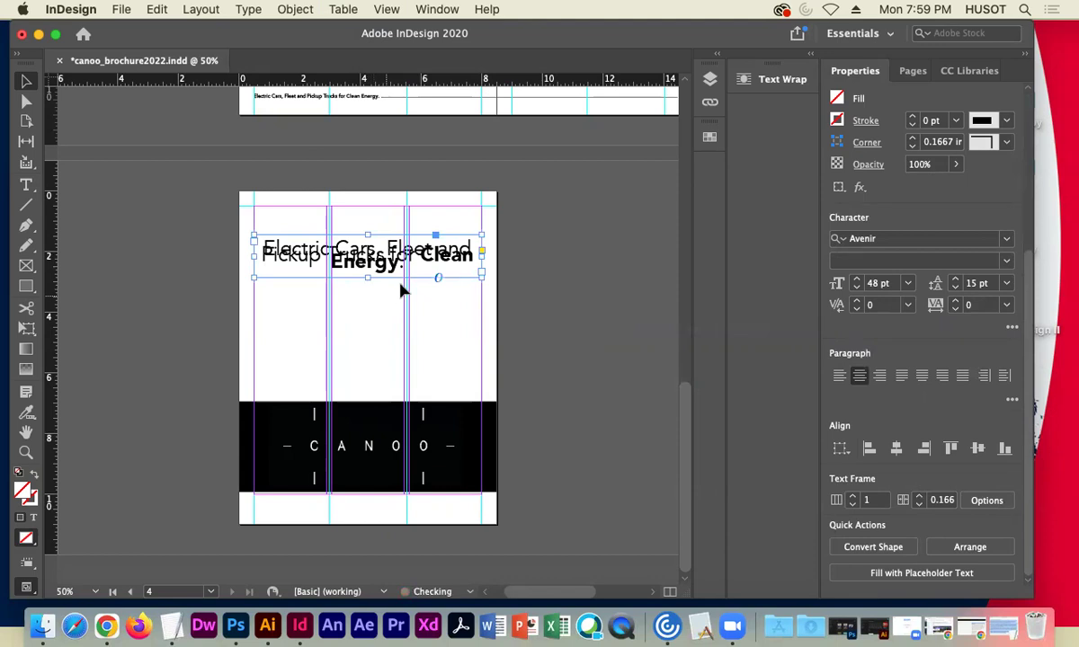
left_click(907, 283)
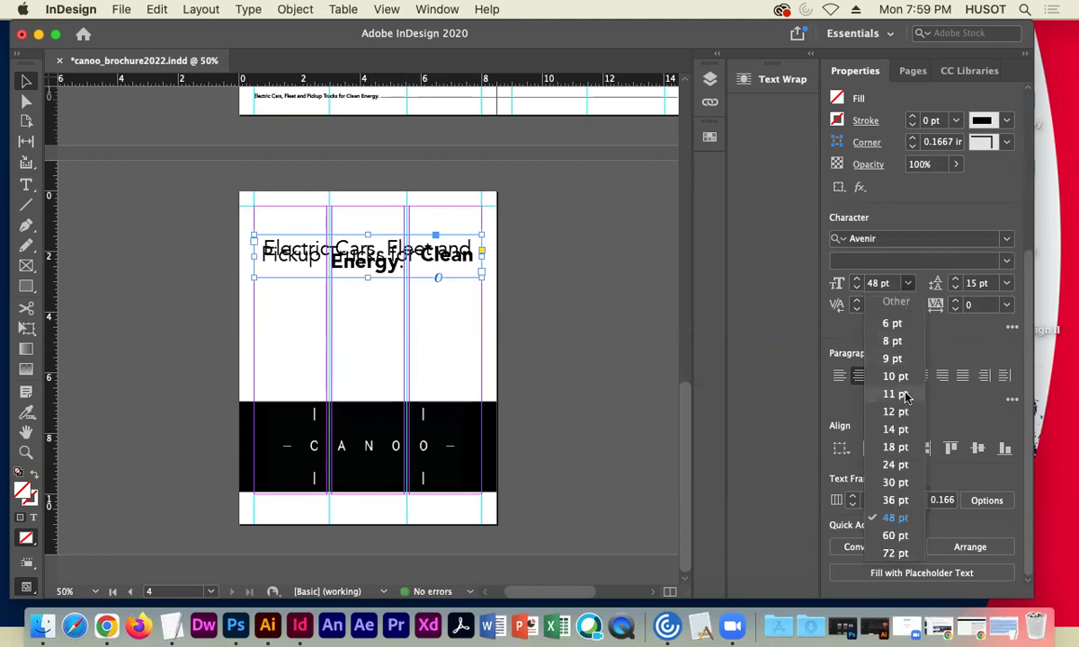
left_click(894, 447)
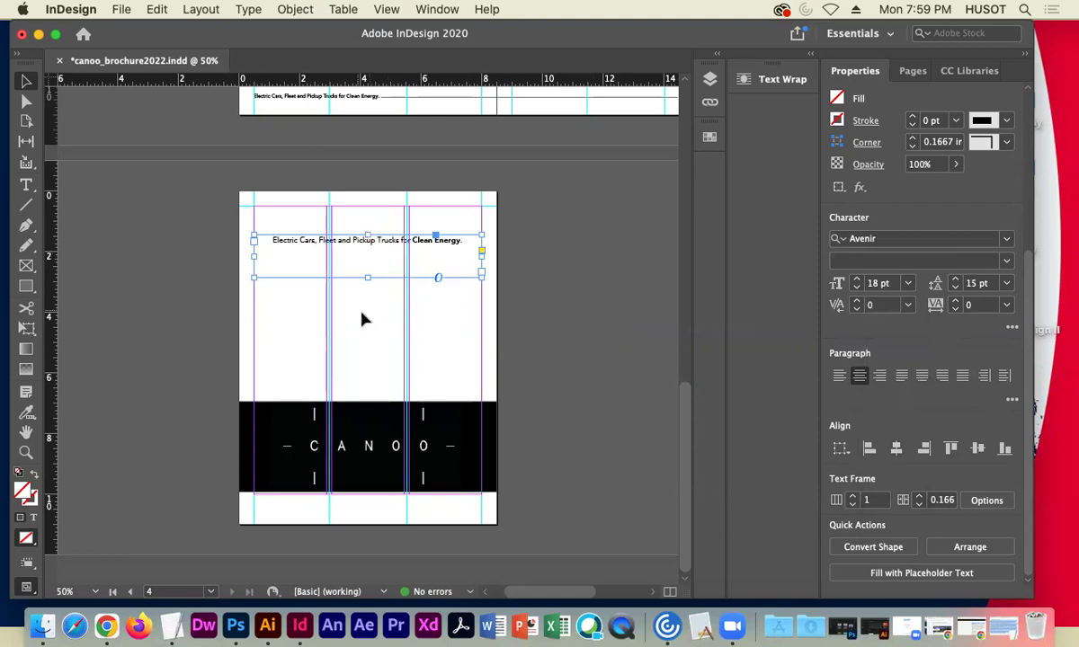
Move the page 4 tagline down so it sits just above the black logo band.
left_click_drag(367, 280, 351, 340)
left_click(612, 350)
mouse_move(686, 409)
left_mouse_down()
mouse_move(684, 385)
mouse_move(686, 422)
left_mouse_up()
left_click(353, 341)
left_click_drag(353, 384, 357, 392)
left_click(661, 297)
Hide the guides and save the brochure document.
left_click(386, 10)
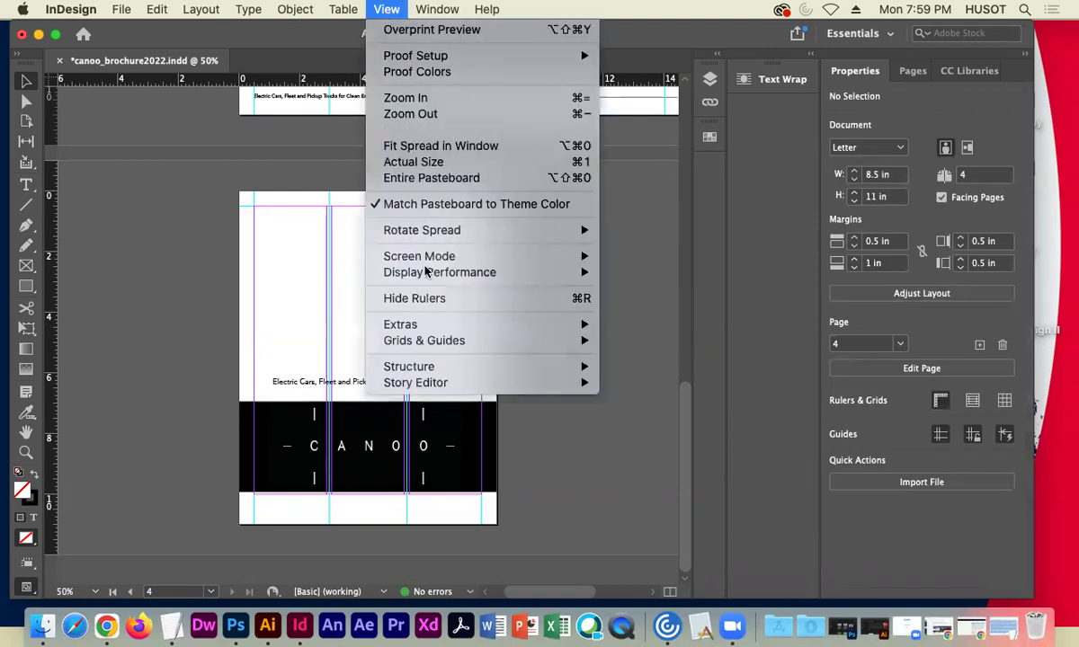
mouse_move(540, 341)
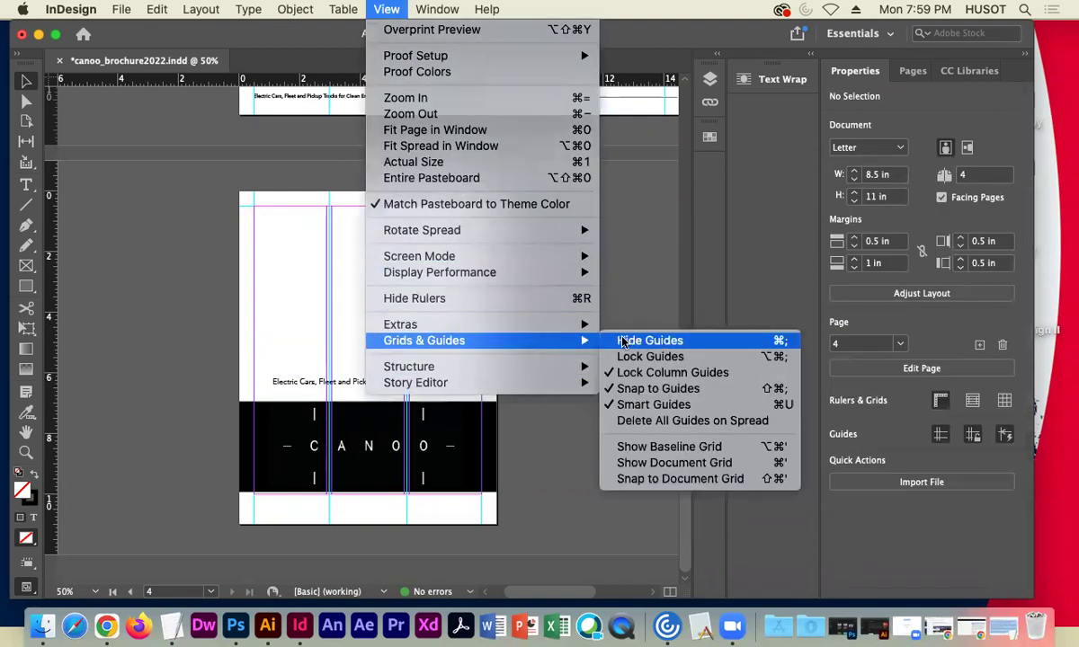
left_click(640, 340)
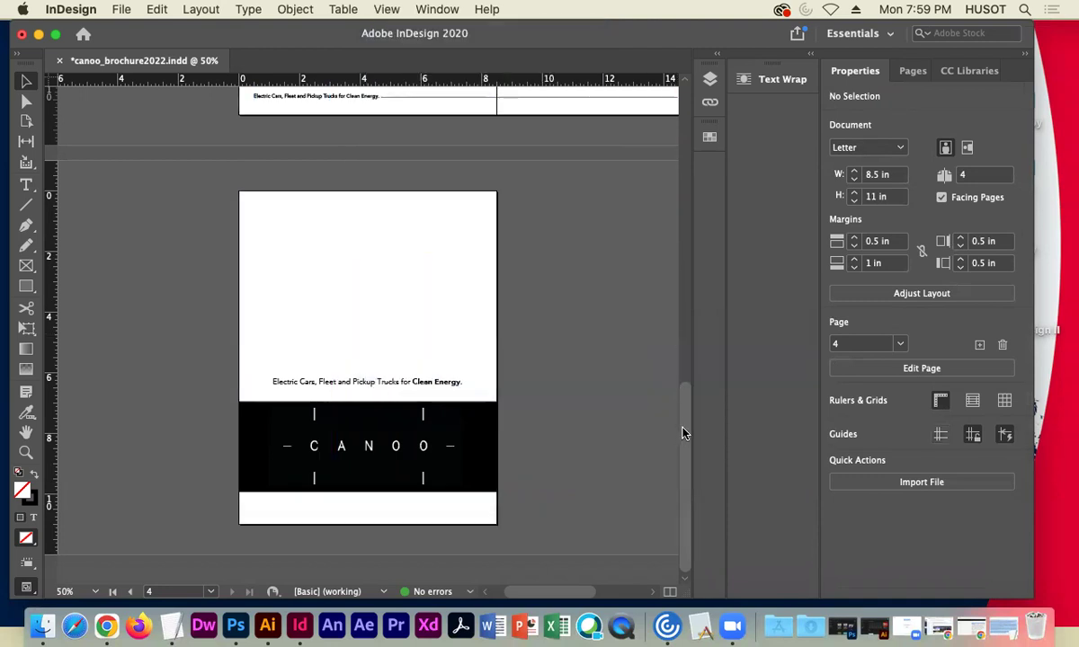
scroll(680, 436, "up", 6)
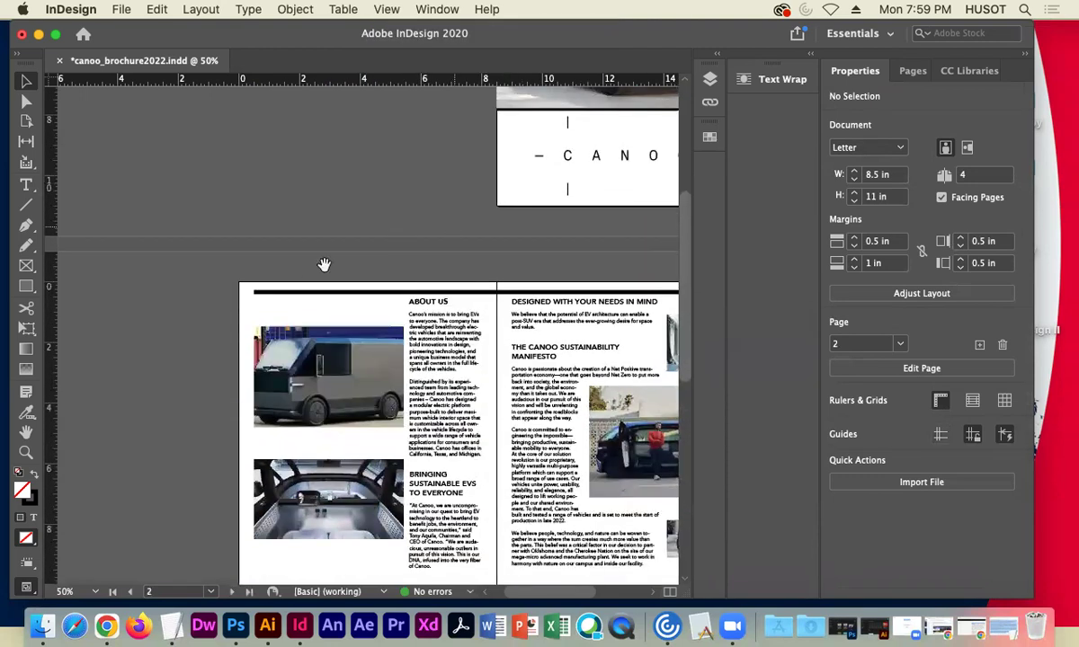
scroll(324, 265, "up", 4)
scroll(325, 265, "right", 4)
key("super+s")
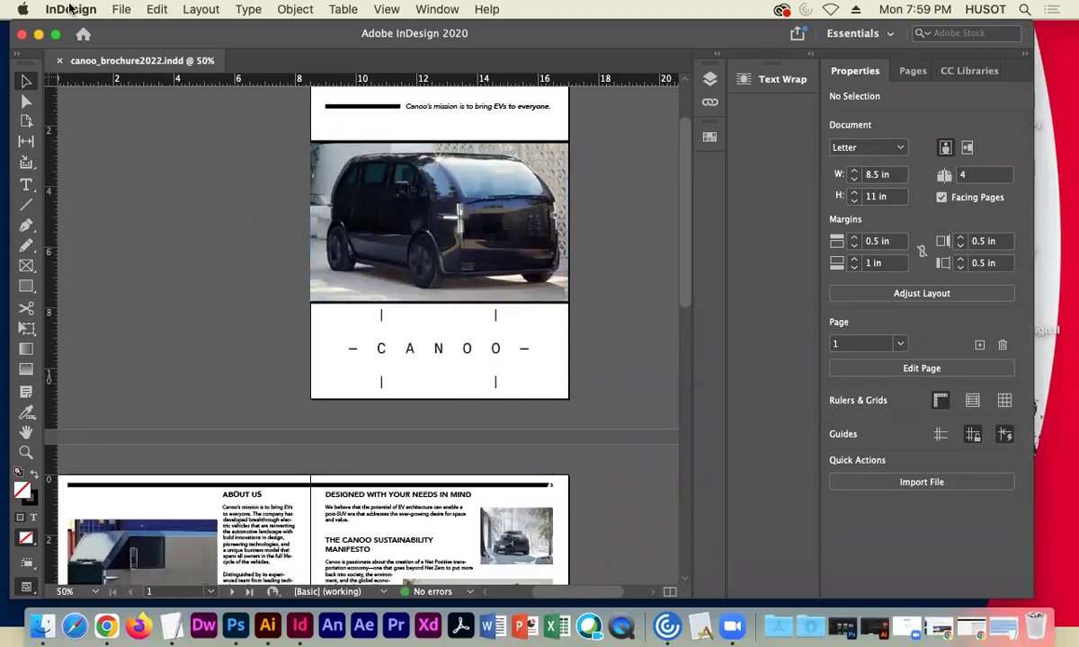
Export all pages as individual pages to canoo_brochure2022.pdf in the canoo folder with the Press Quality preset.
left_click(111, 12)
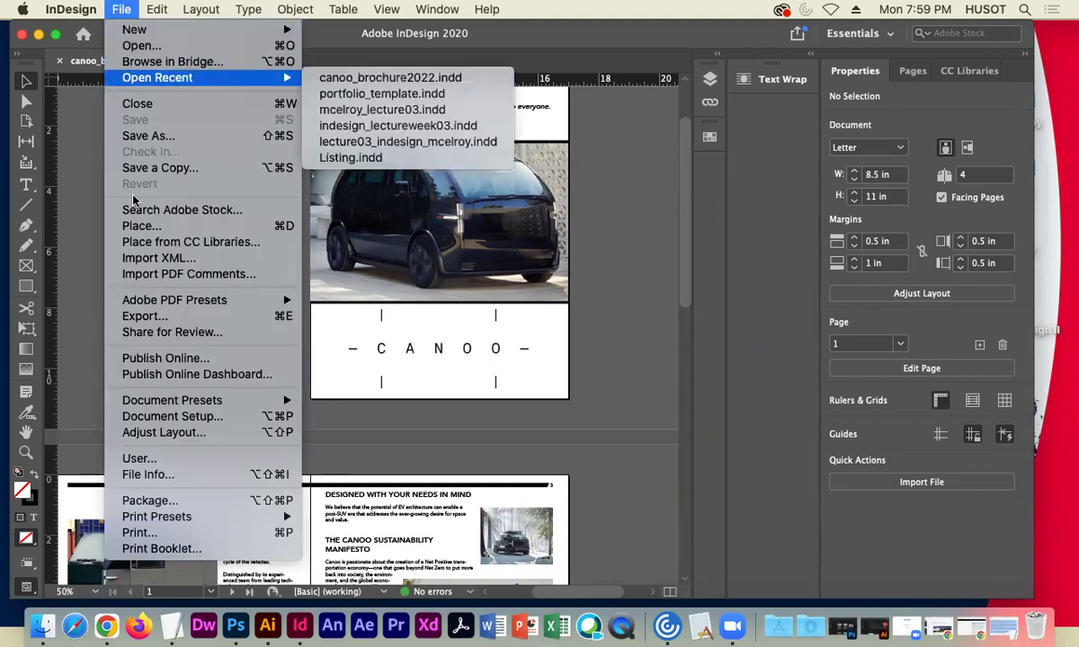
mouse_move(229, 301)
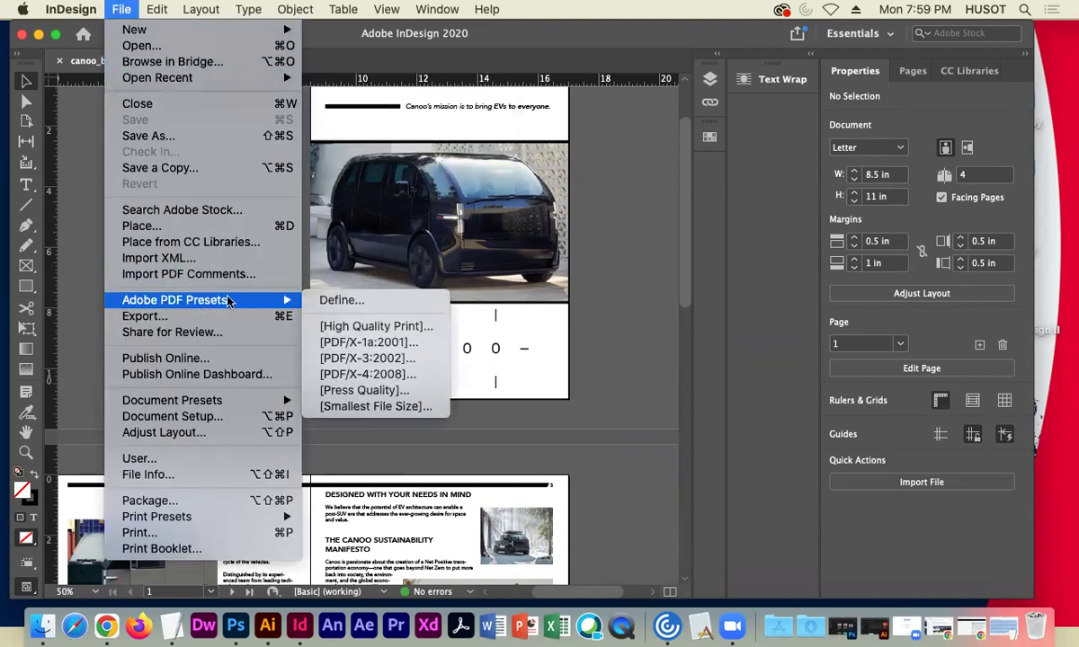
left_click(335, 396)
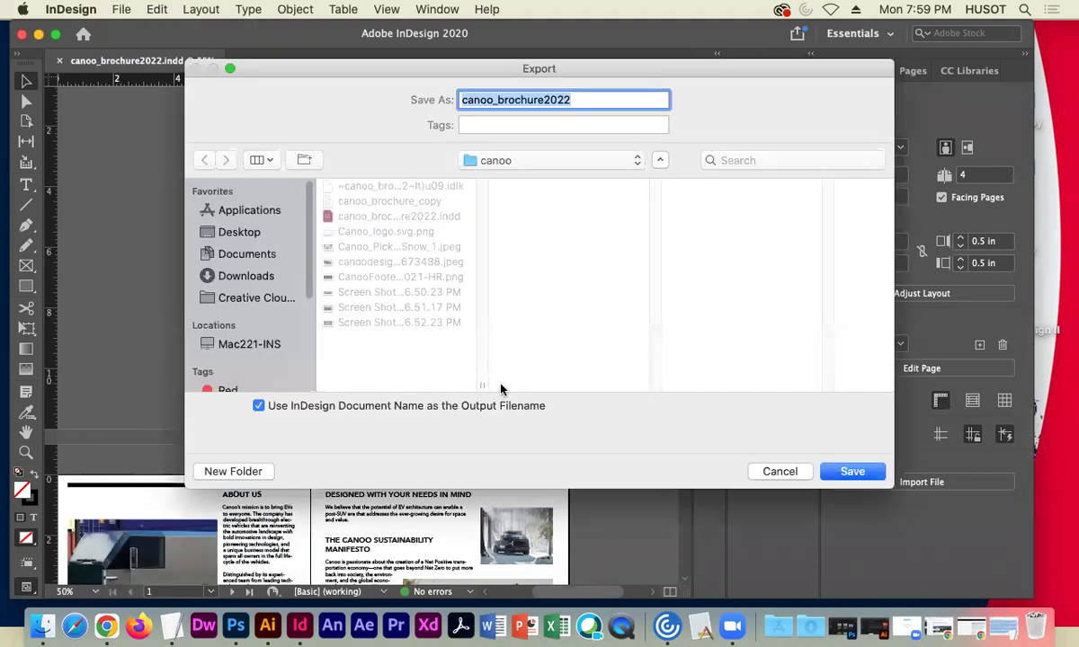
left_click(835, 471)
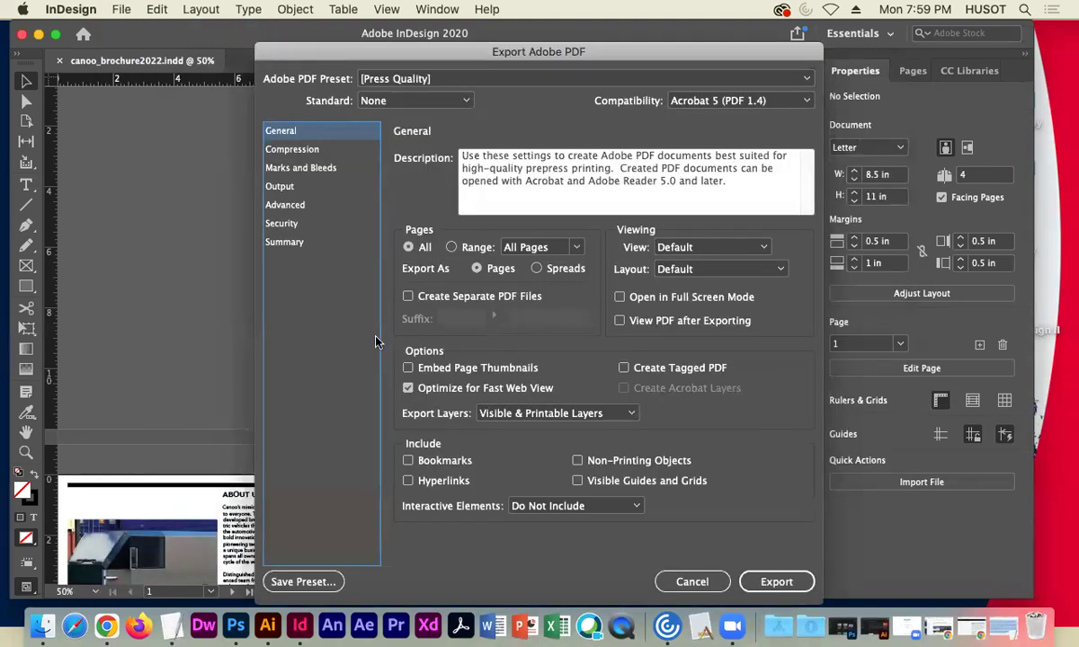
left_click(755, 579)
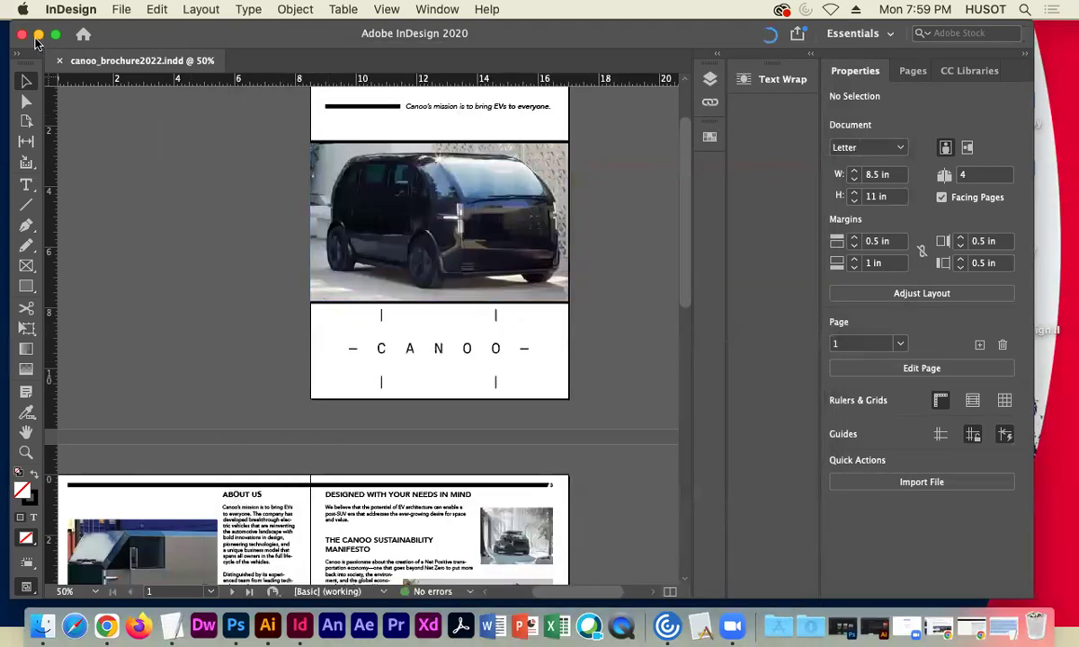
Switch to the canoo folder in Finder and preview every page of the exported canoo_brochure2022.pdf.
left_click(38, 35)
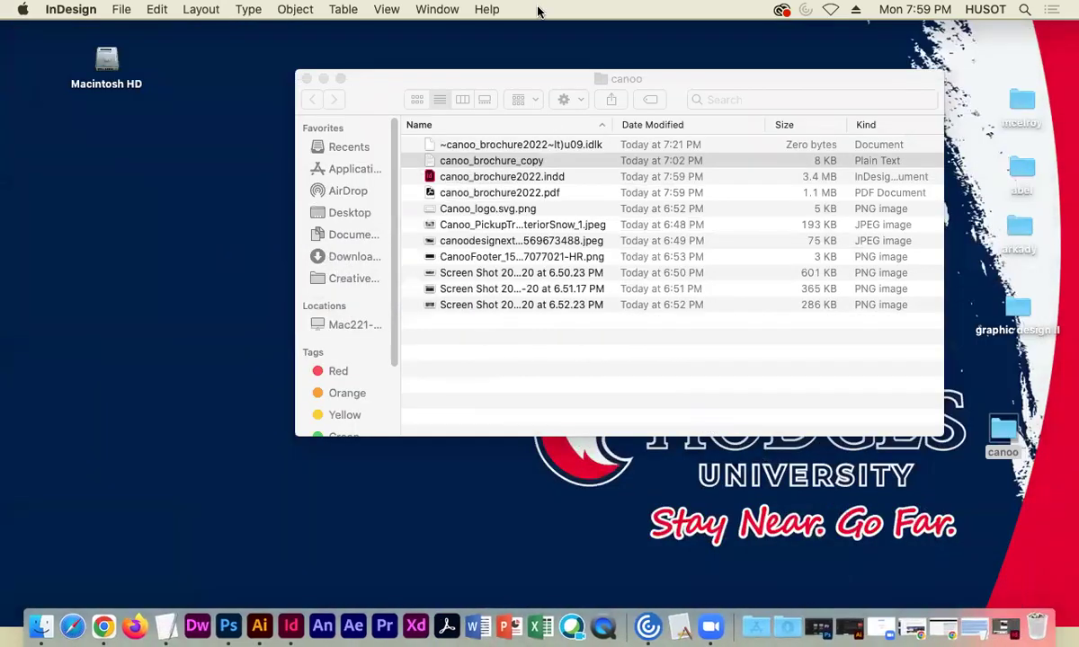
left_click_drag(732, 81, 638, 166)
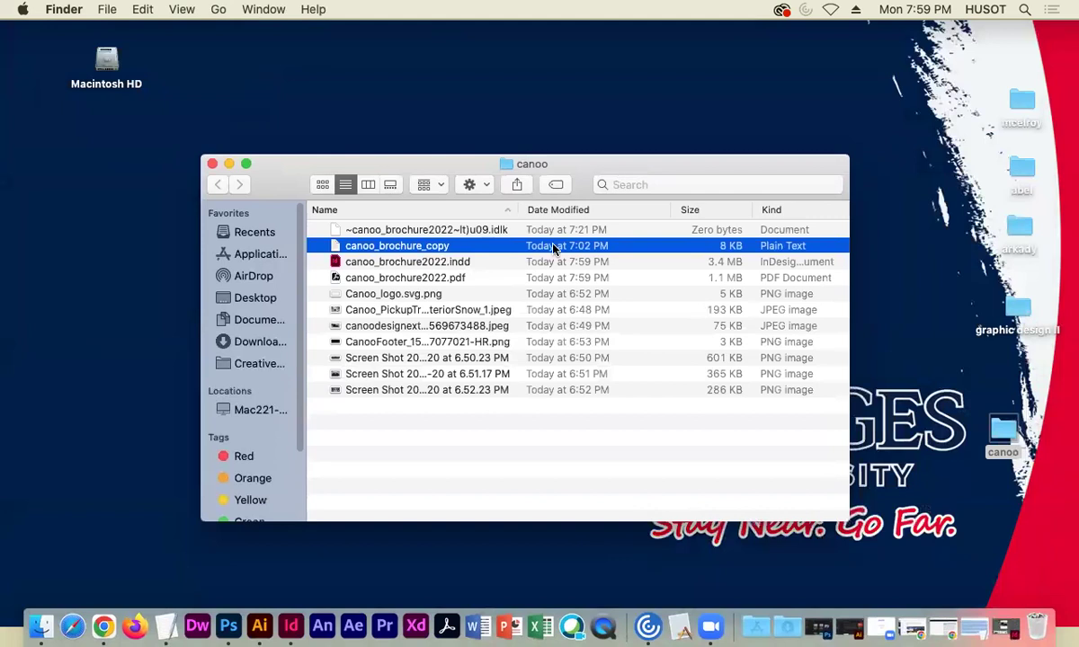
left_click(430, 279)
key("space")
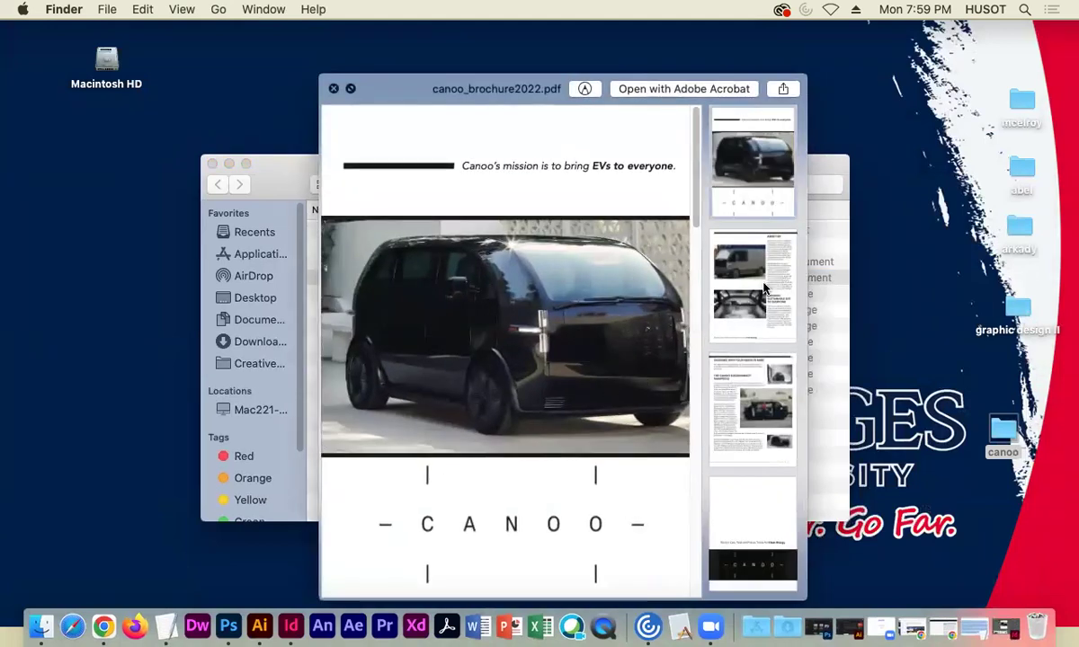
scroll(553, 301, "down", 5)
left_click(728, 414)
left_click(753, 512)
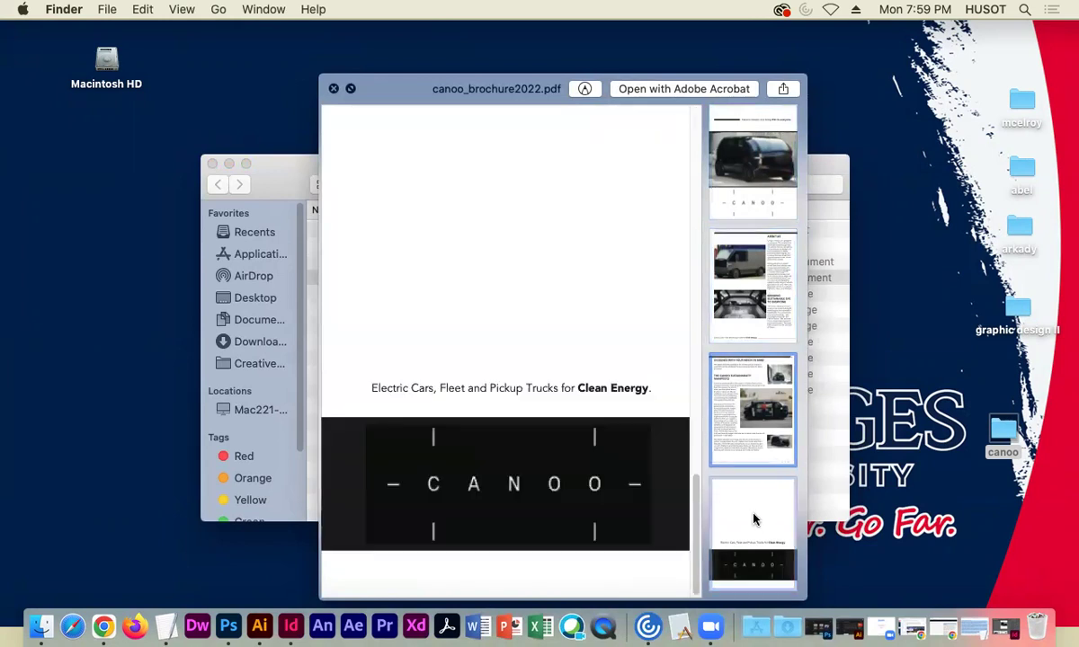
left_click(724, 409)
left_click(745, 293)
key("Up")
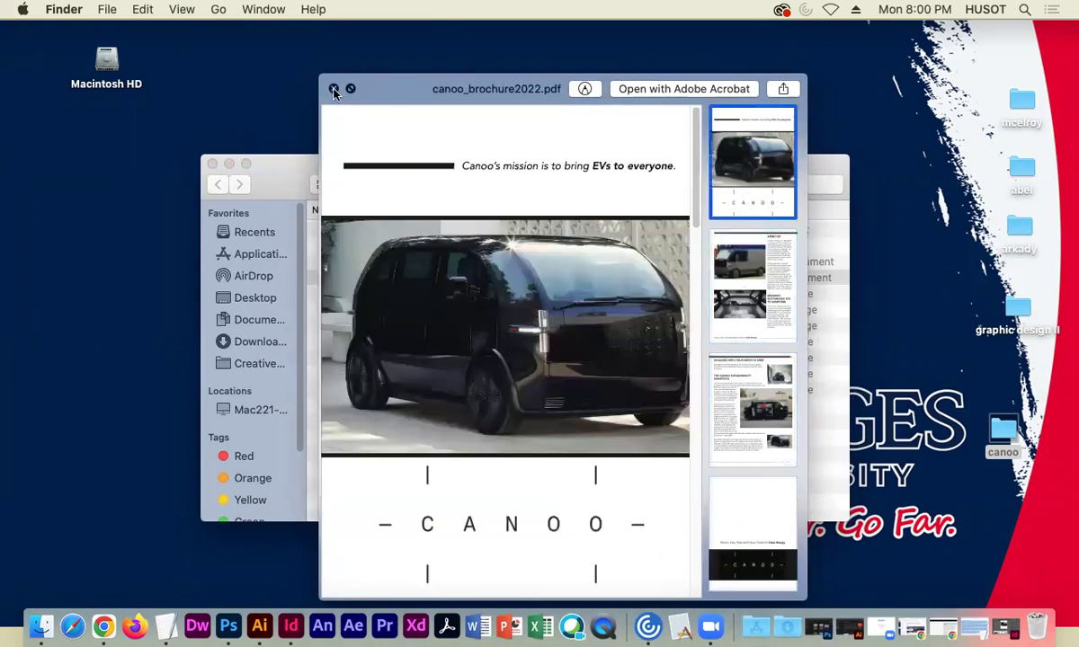
left_click(333, 90)
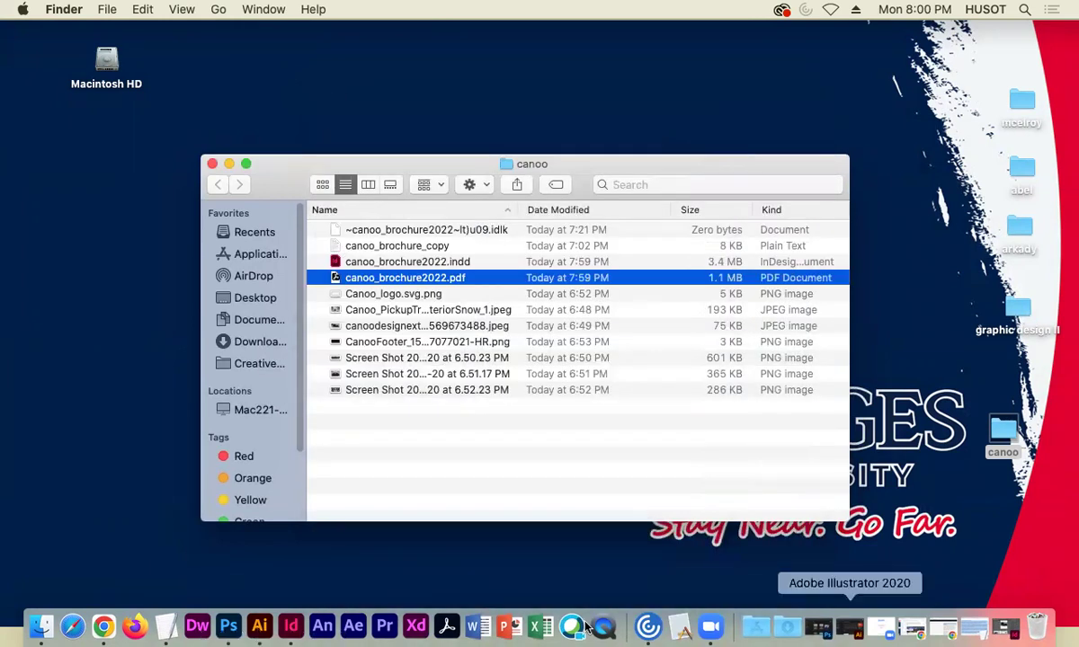
Switch to InDesign and re-export as spreads with Press Quality and embedded page thumbnails, replacing canoo_brochure2022.pdf.
left_click(1005, 632)
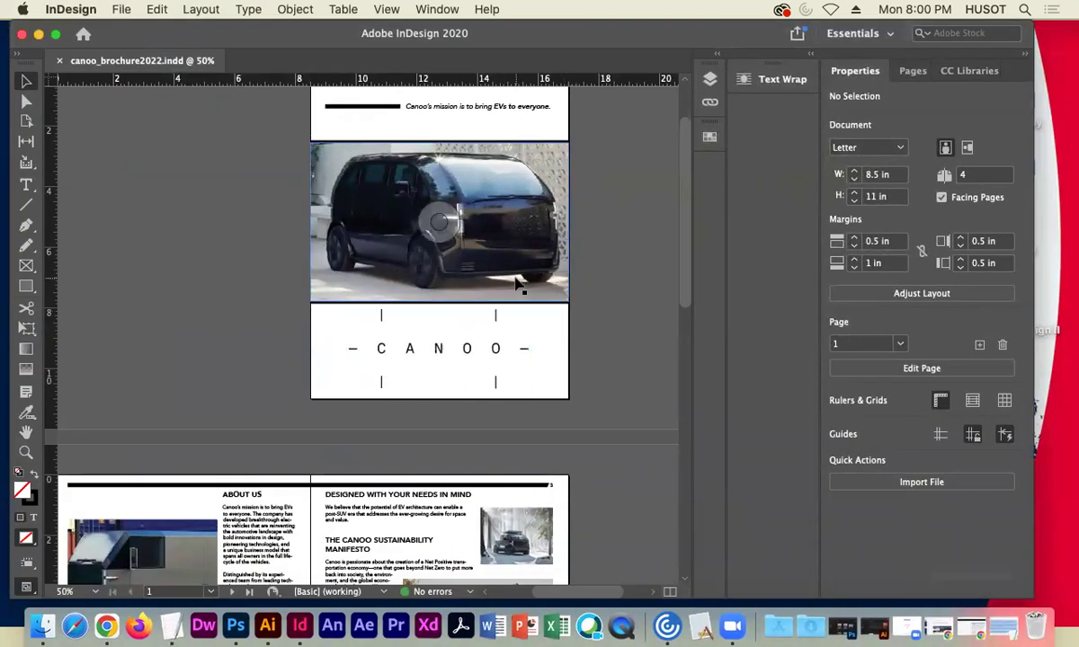
left_click(120, 11)
mouse_move(283, 300)
left_click(356, 388)
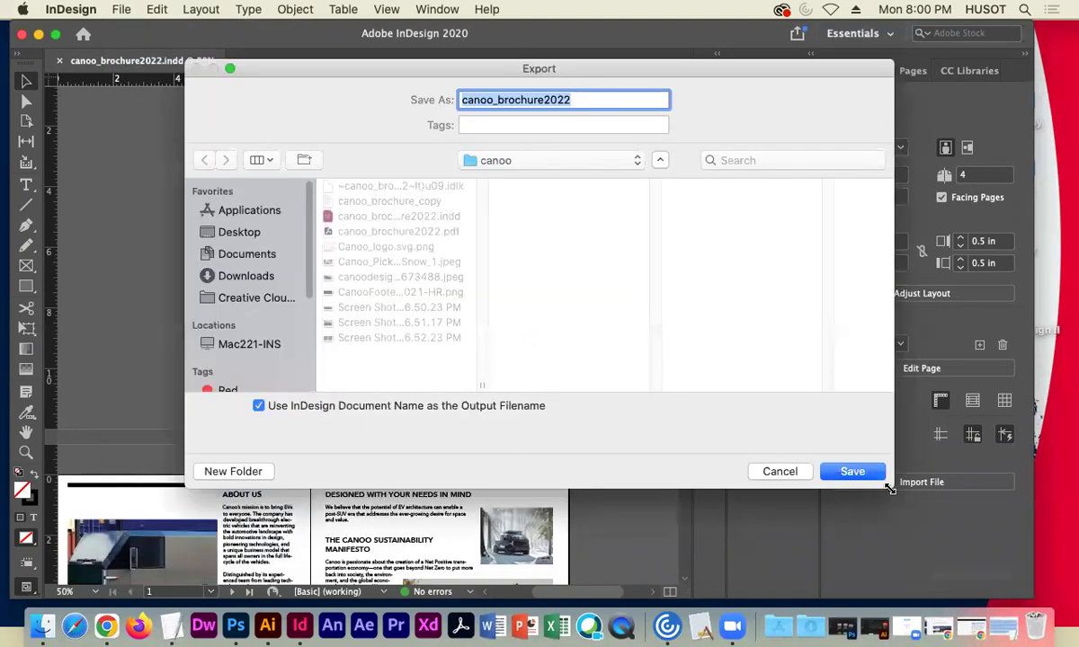
left_click(859, 479)
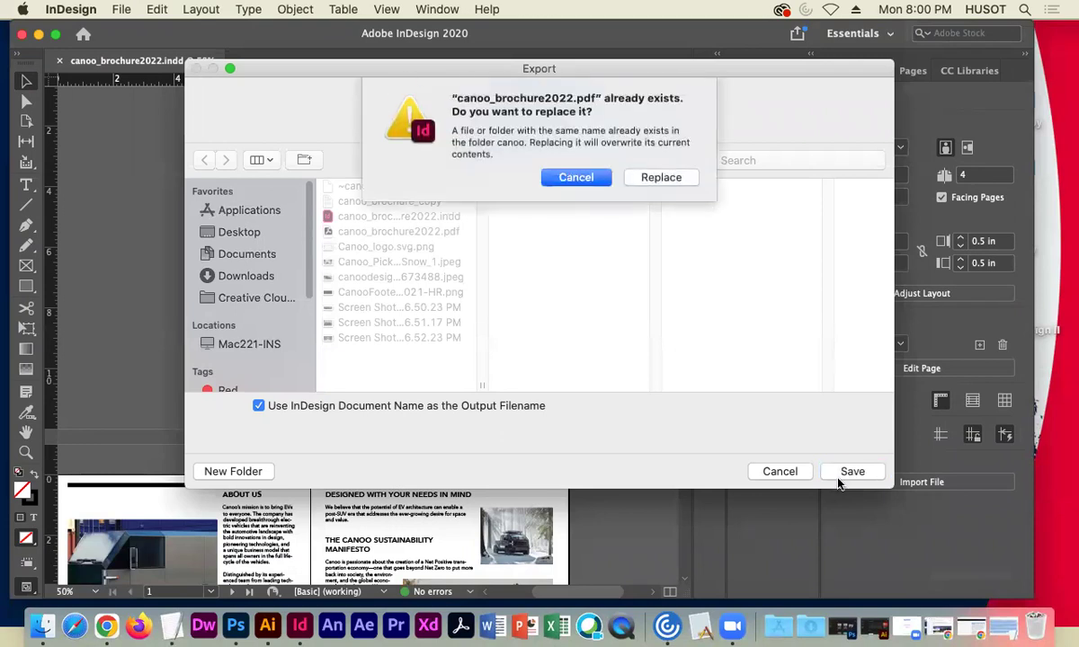
left_click(670, 179)
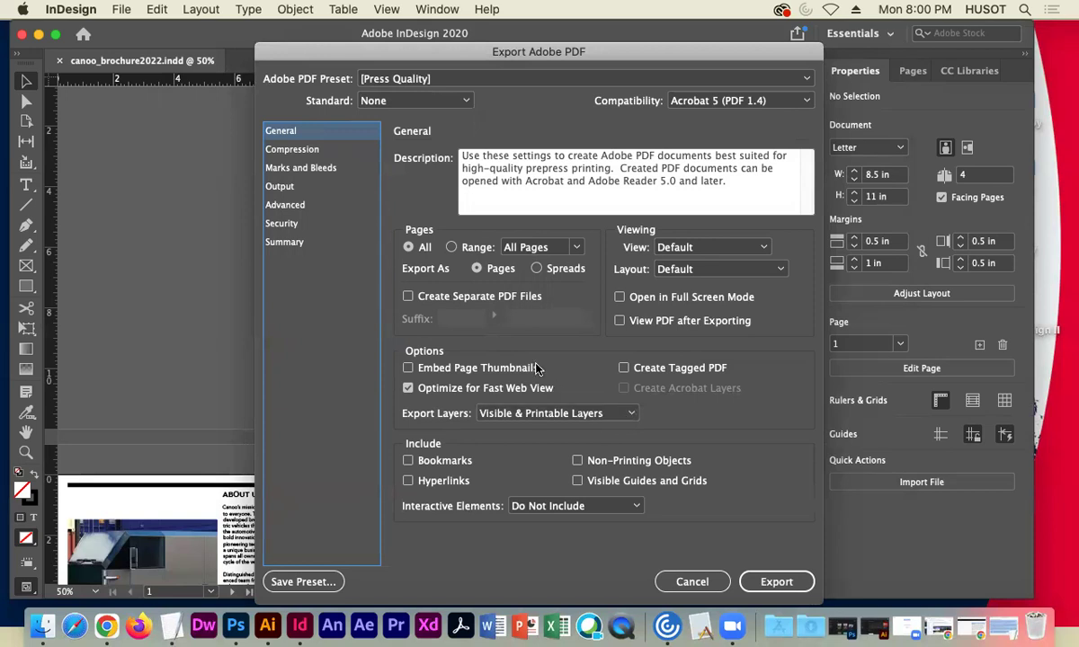
left_click(408, 368)
left_click(538, 269)
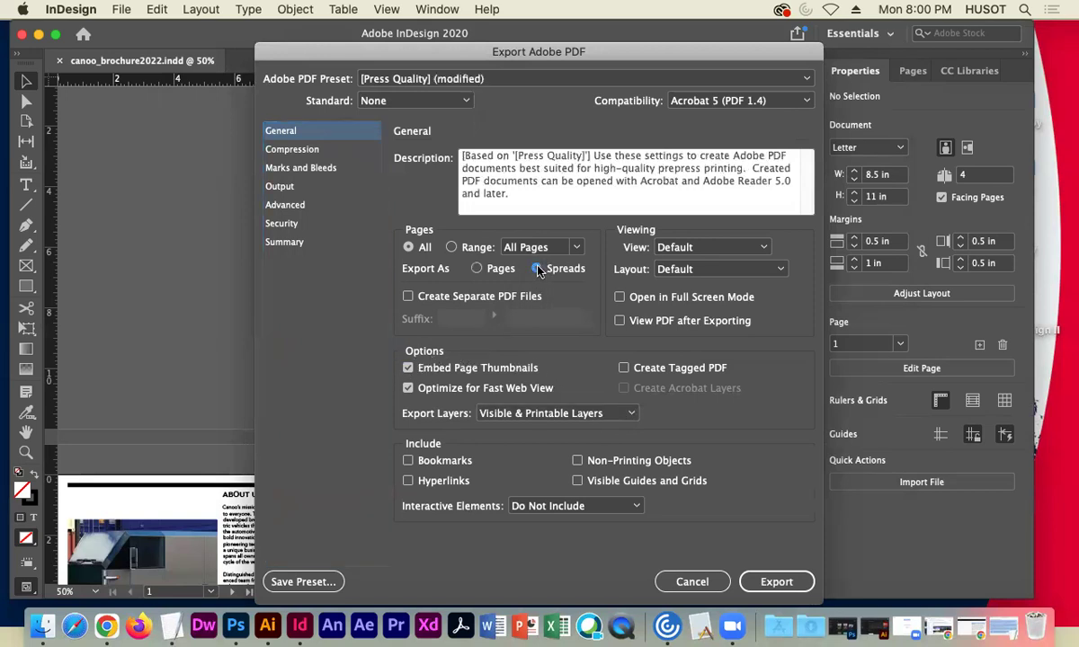
left_click(778, 582)
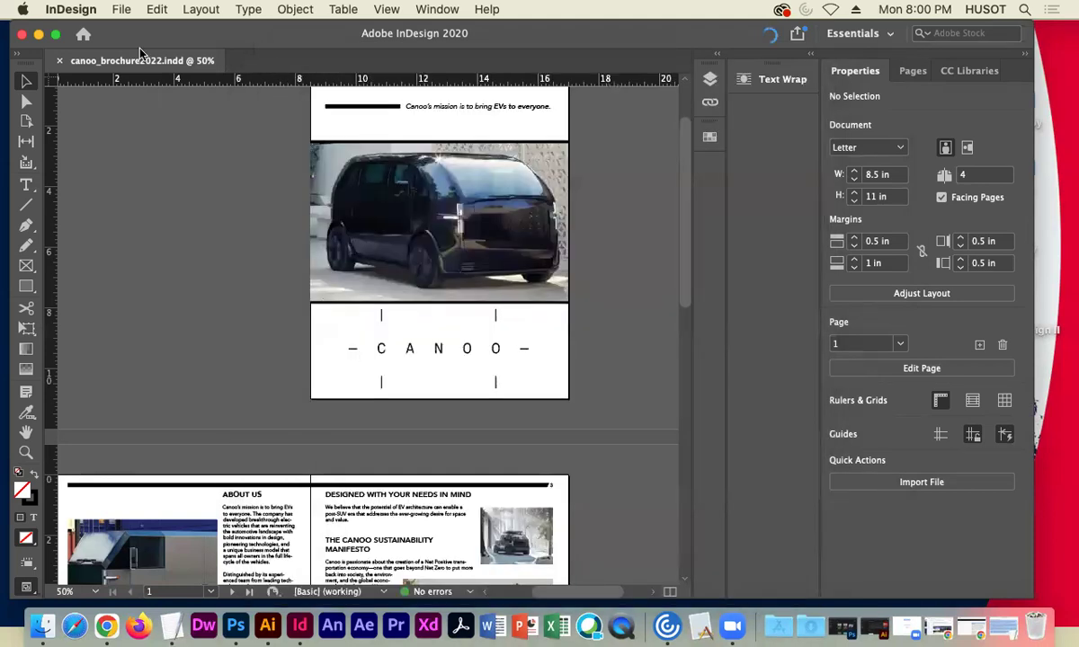
Switch to Finder and preview the re-exported PDF, checking the cover, the inside spread and the back cover.
left_click(39, 35)
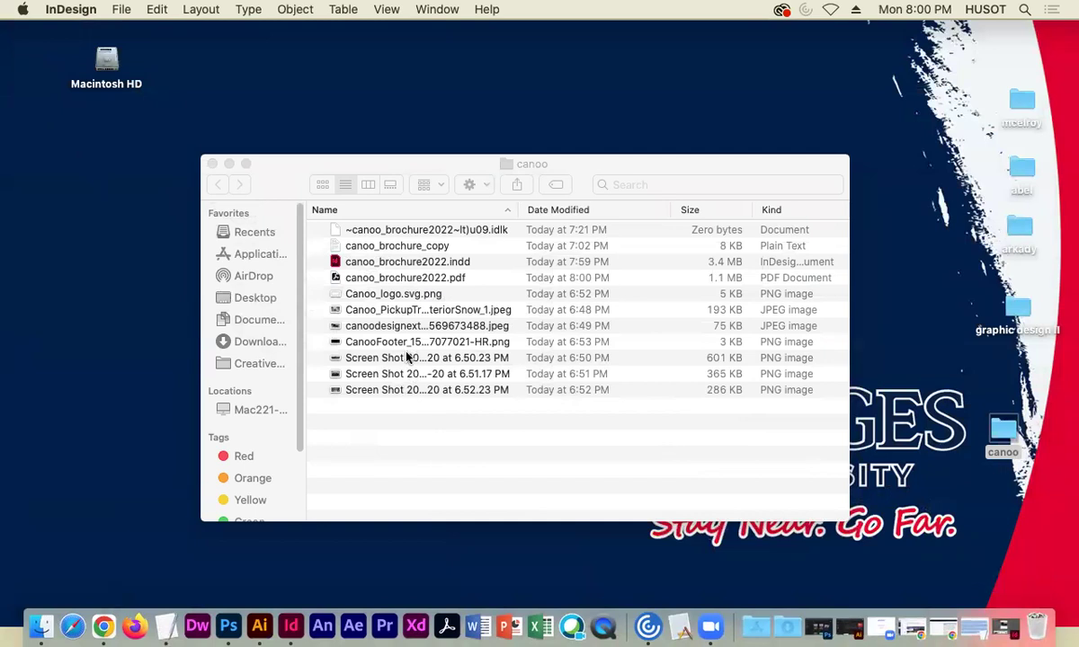
left_click(355, 306)
left_click(386, 279)
key("space")
scroll(503, 270, "down", 5)
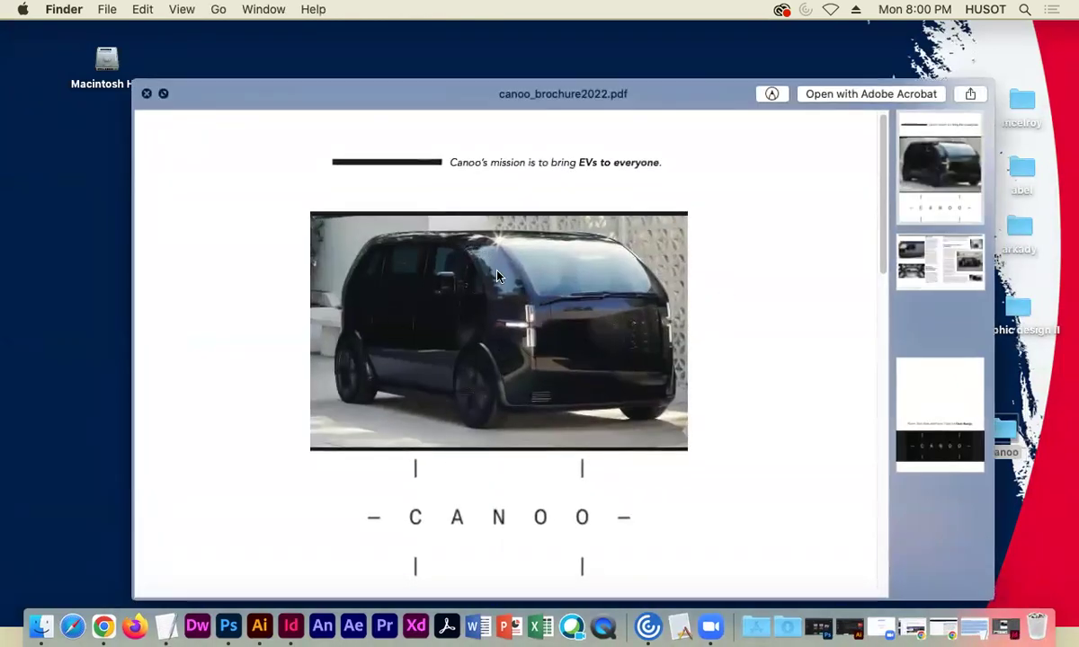
scroll(555, 286, "down", 8)
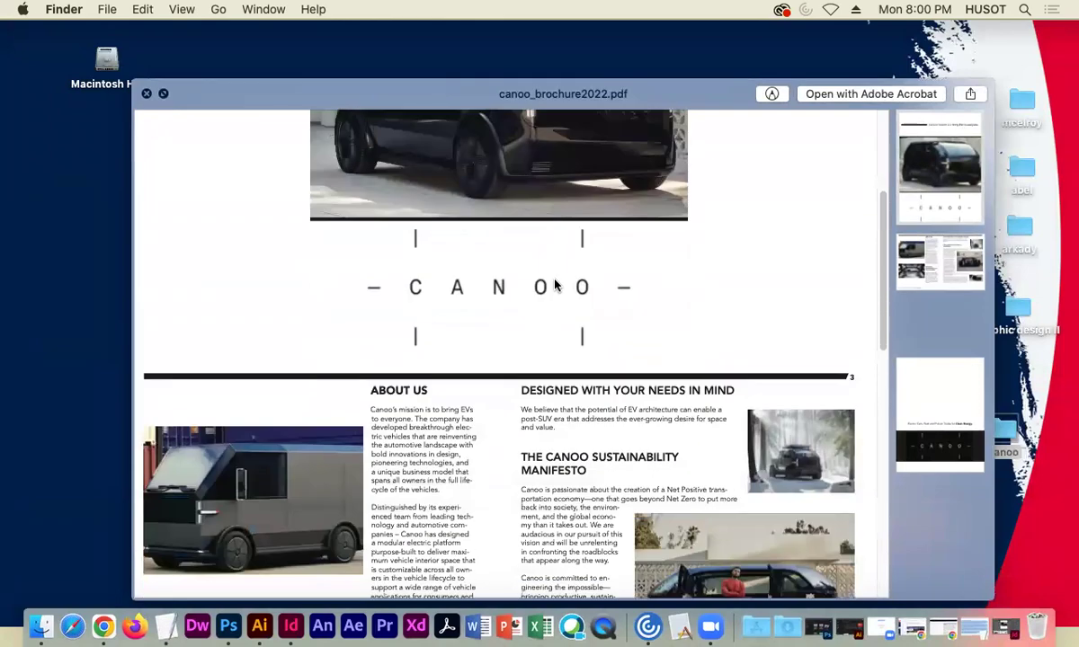
scroll(555, 286, "down", 10)
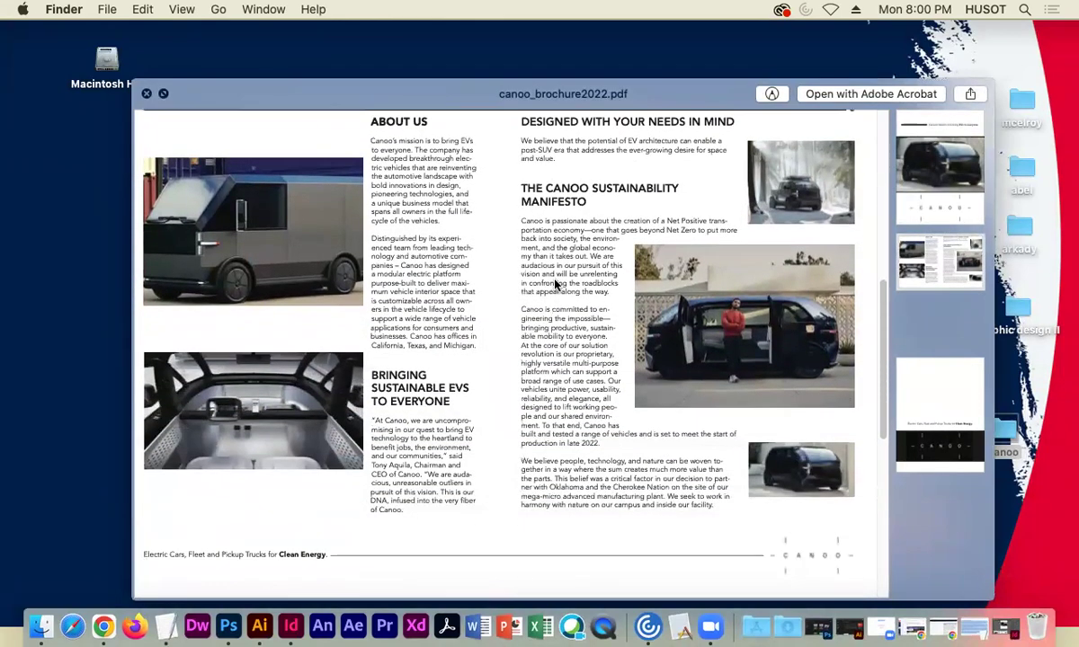
scroll(553, 285, "down", 10)
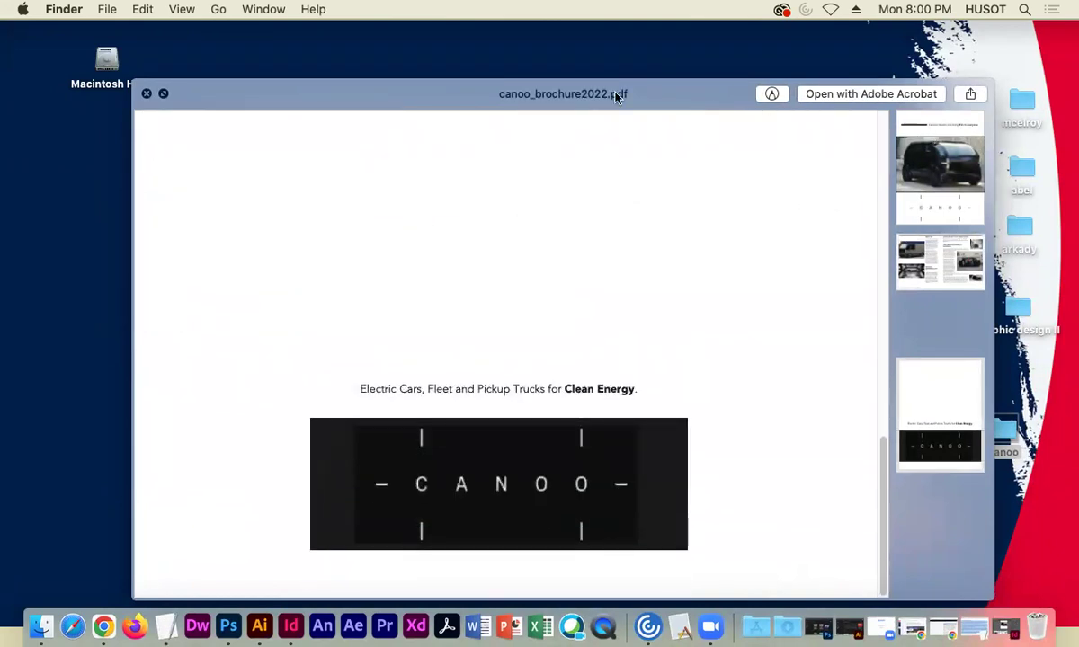
left_click(146, 94)
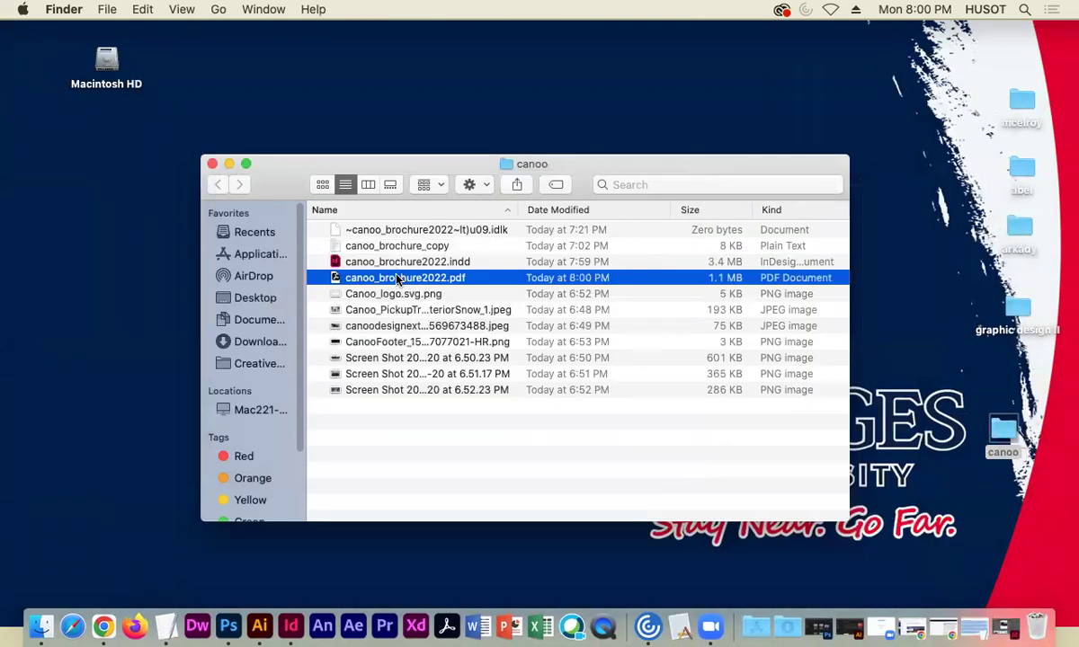
Open canoo_brochure2022.pdf in Acrobat Pro and reduce the magnification to 33.3% to examine the page layout.
double_click(398, 280)
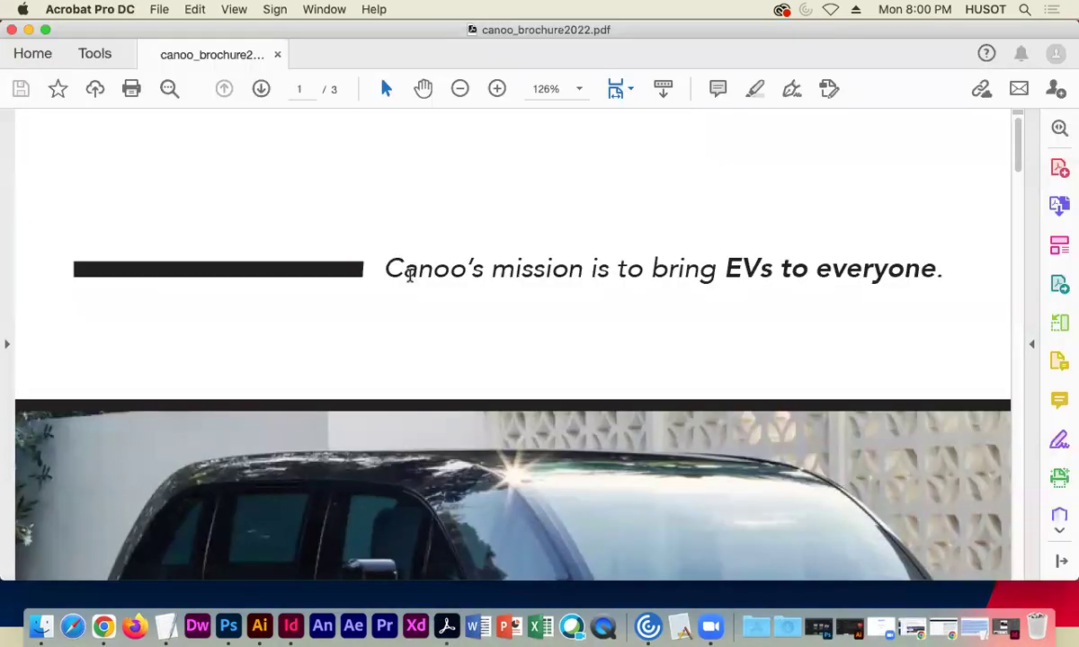
left_click(460, 88)
left_click(460, 88)
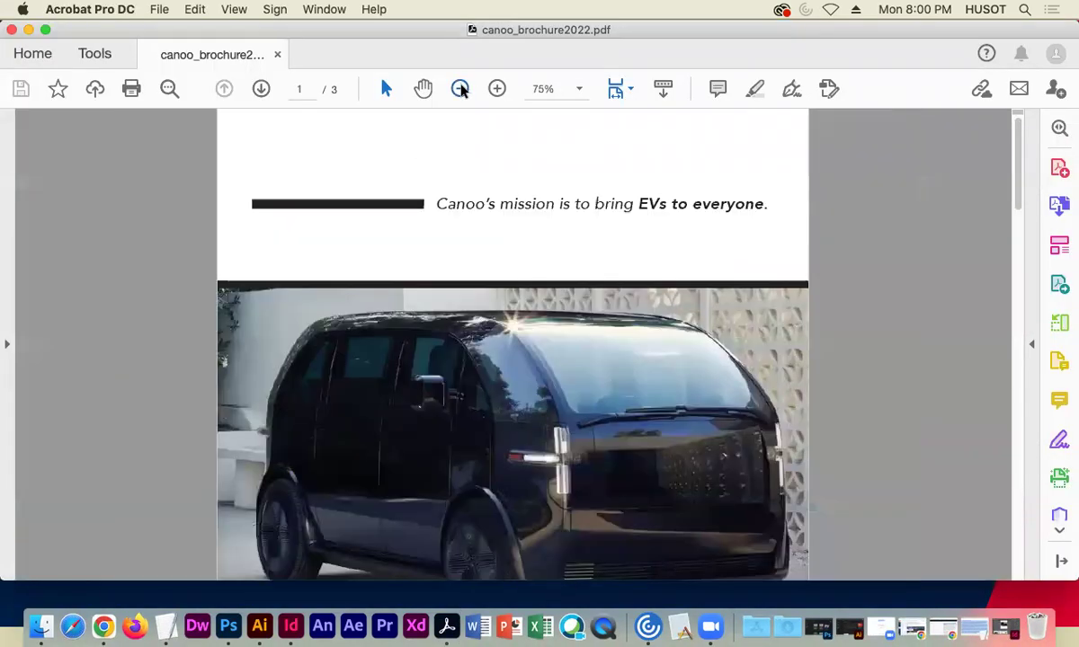
left_click(459, 88)
left_click(460, 88)
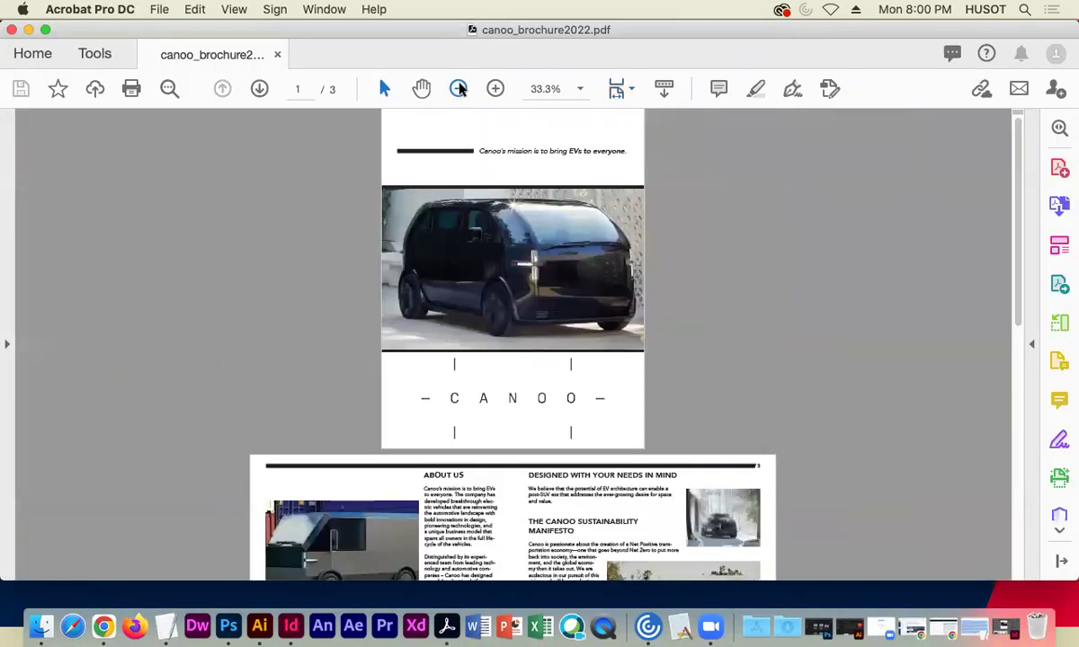
Examine the PDF's three pages at 25% and the cover at a larger magnification, then close the document.
left_click(459, 88)
scroll(520, 229, "down", 2)
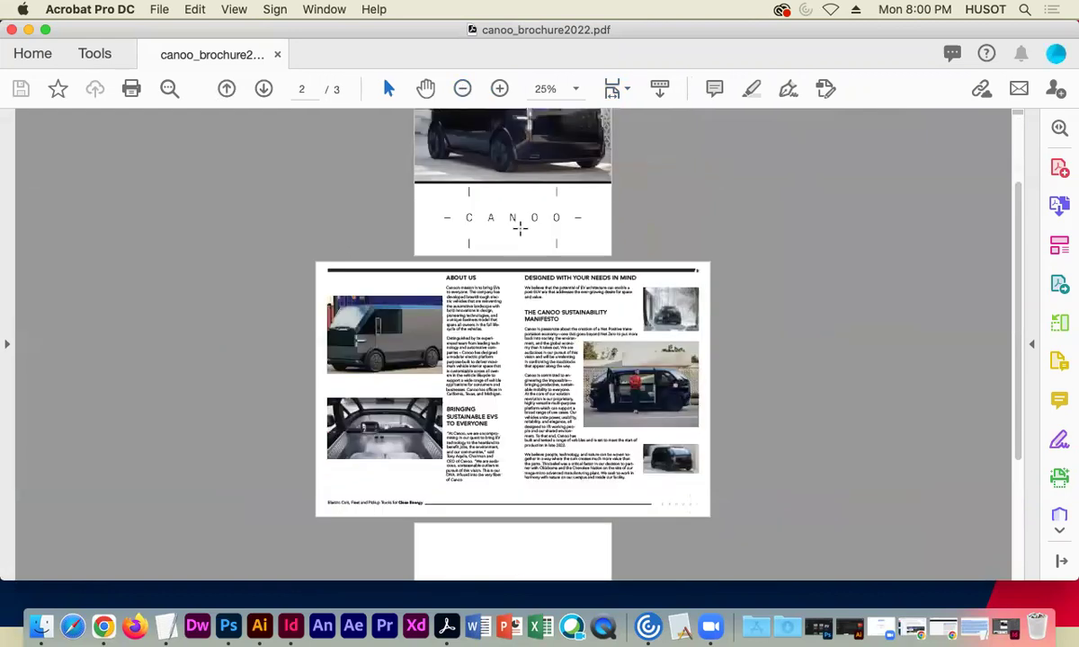
scroll(519, 229, "down", 5)
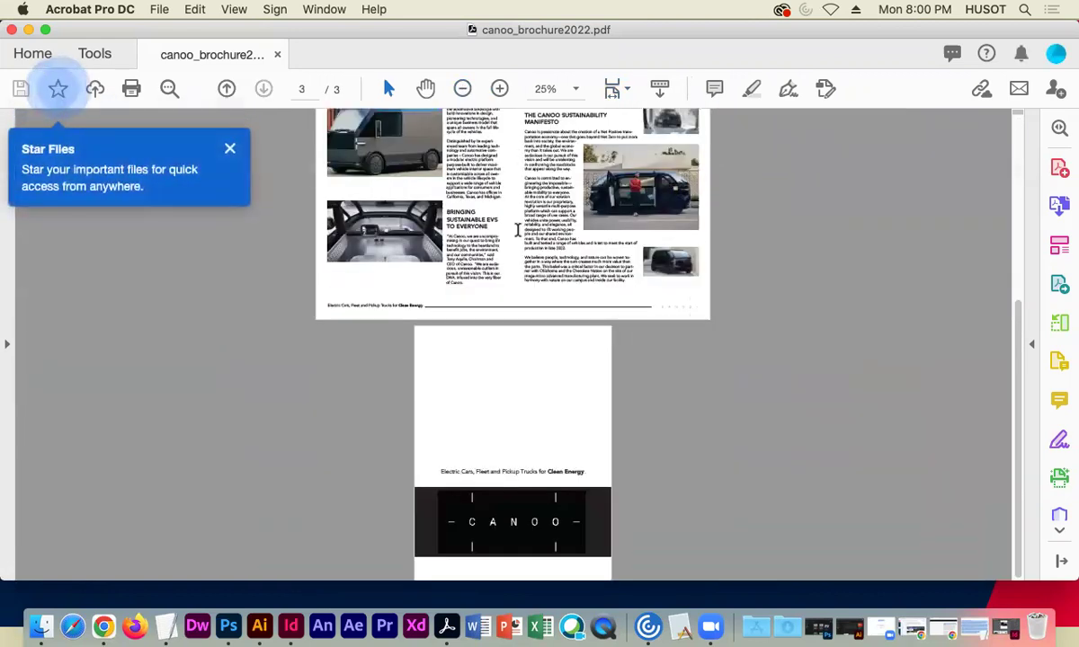
scroll(486, 218, "up", 5)
left_click(499, 91)
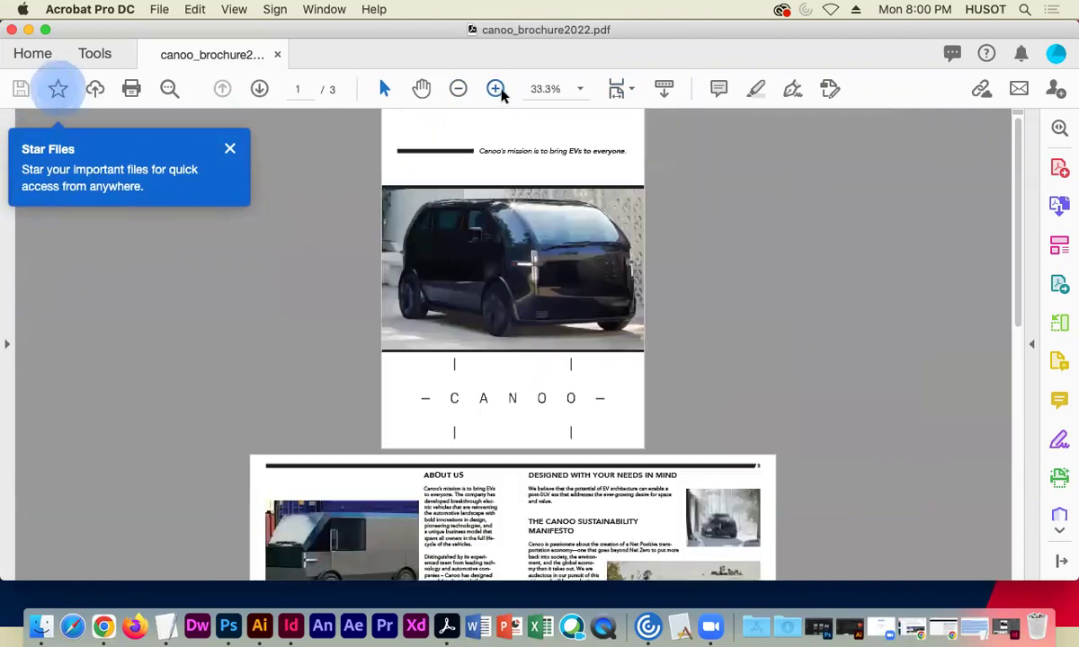
left_click(497, 90)
left_click(497, 90)
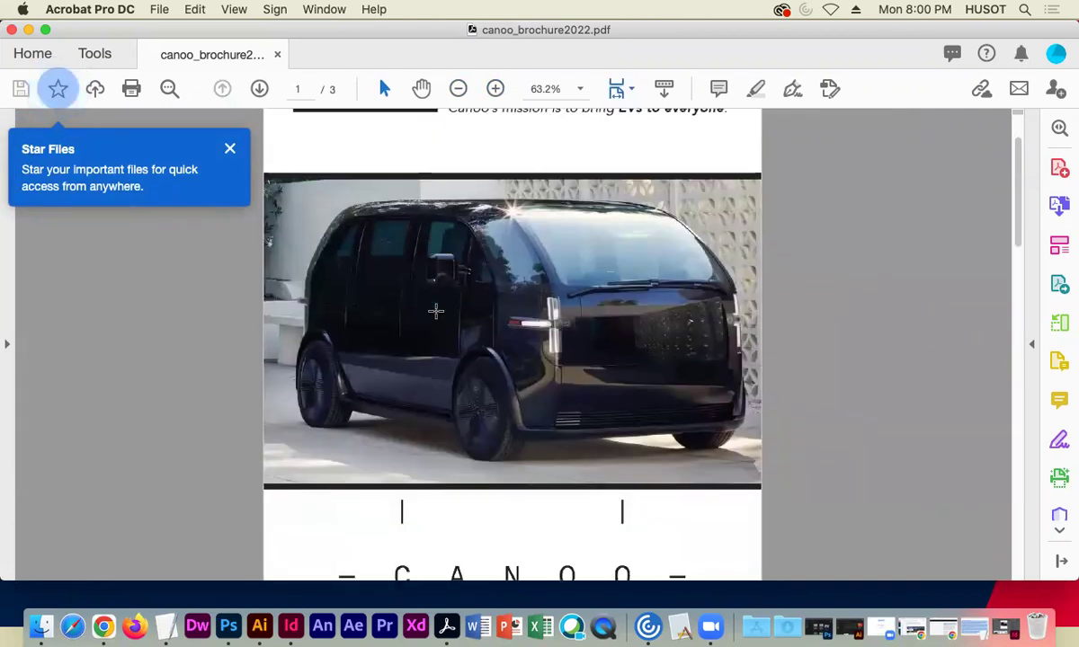
scroll(435, 311, "down", 3)
left_click(12, 30)
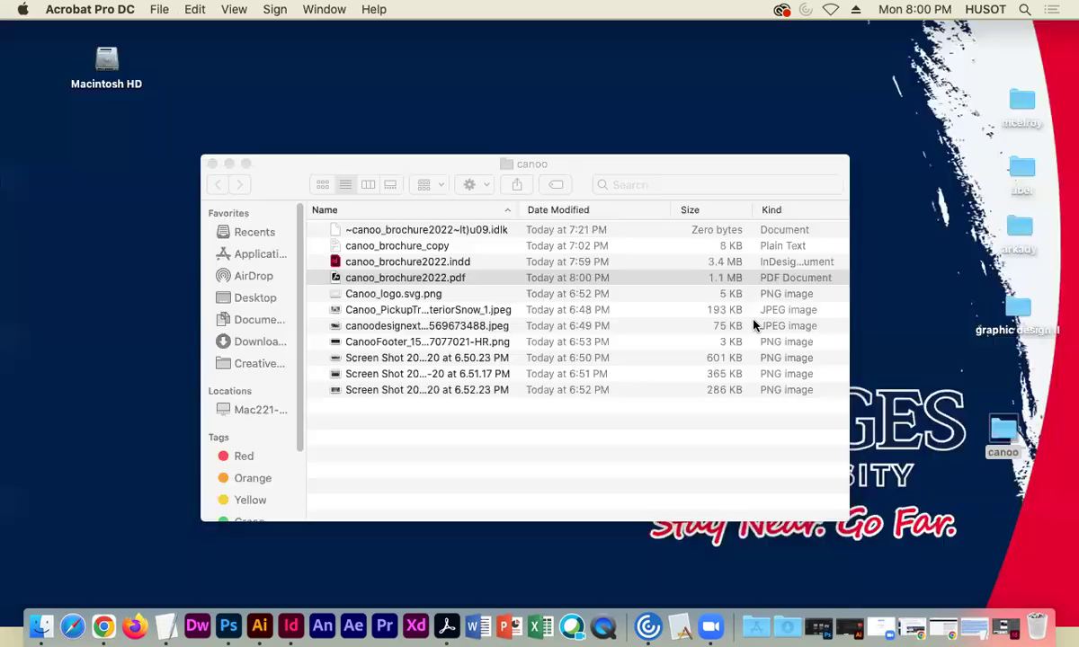
Preview canoo_brochure2022.pdf in Finder, checking the cover and the inside spread, and close the preview.
key("space")
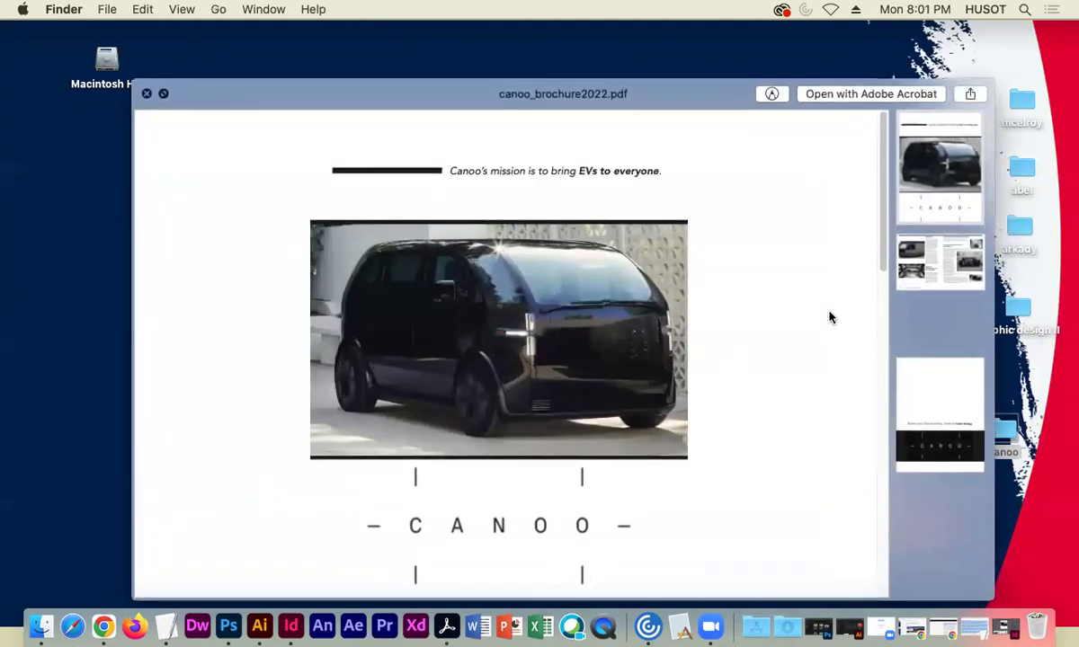
scroll(809, 315, "down", 3)
scroll(778, 321, "down", 2)
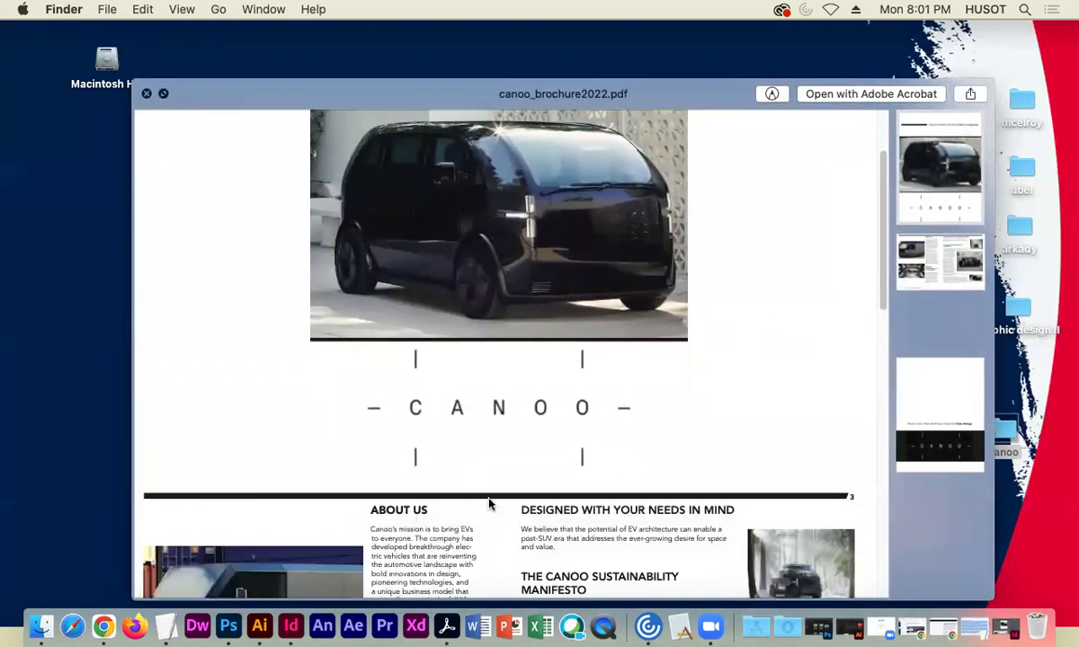
scroll(446, 476, "down", 6)
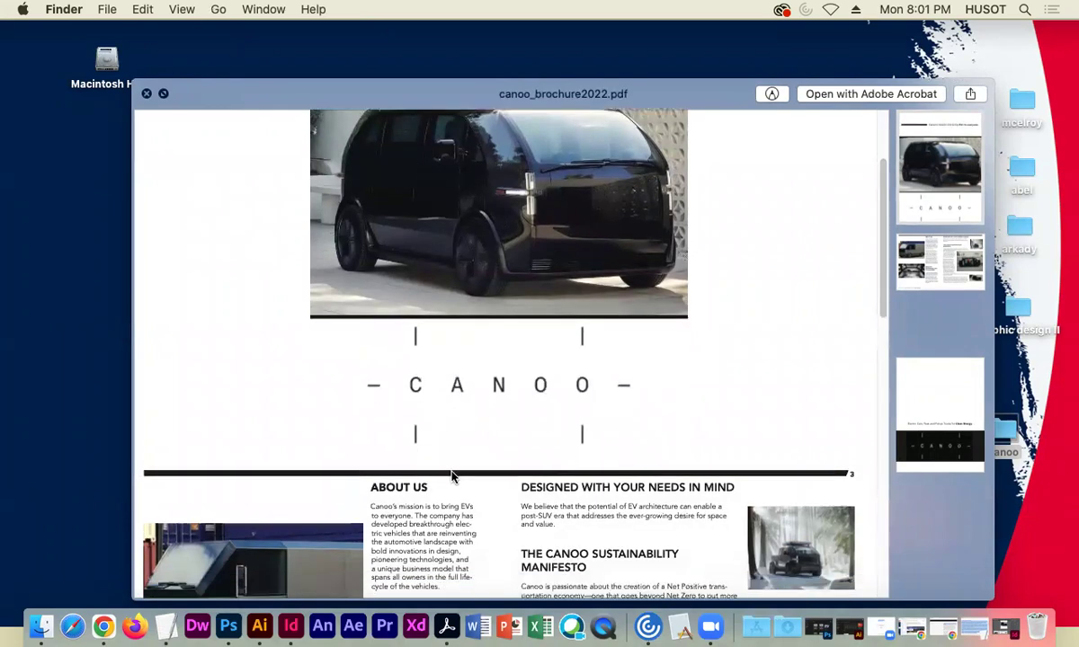
scroll(456, 476, "down", 5)
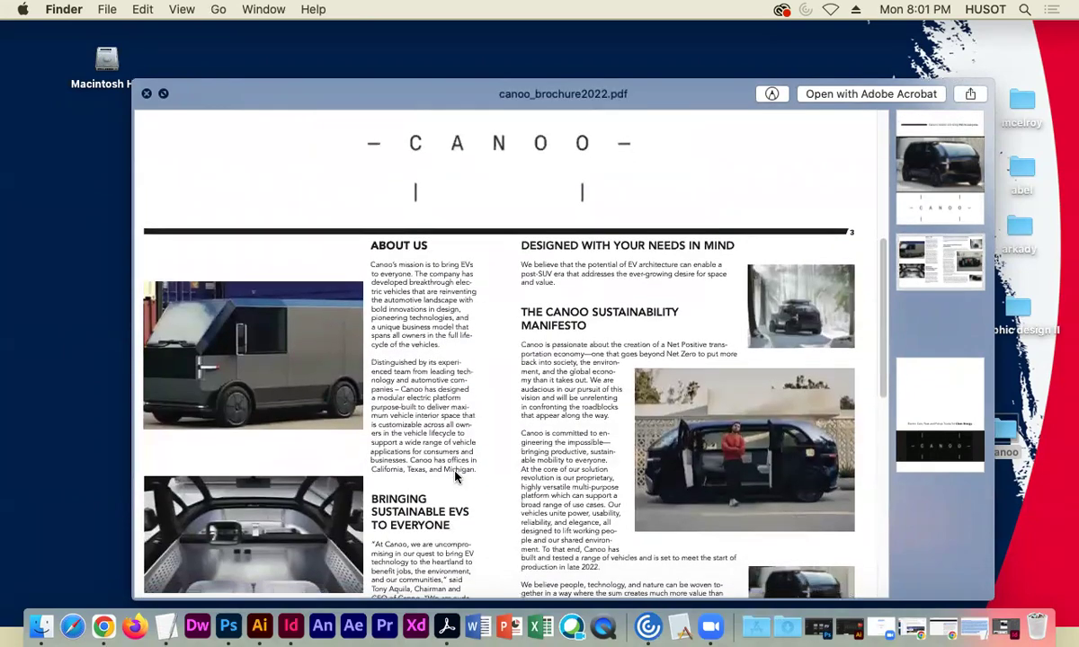
scroll(456, 476, "down", 4)
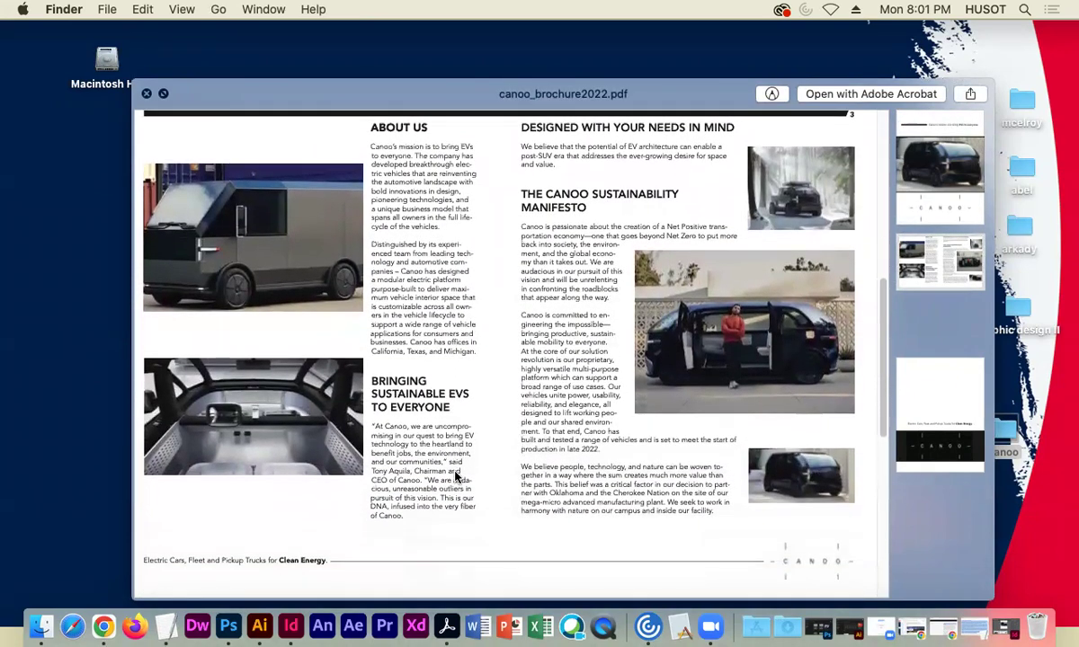
scroll(456, 477, "down", 3)
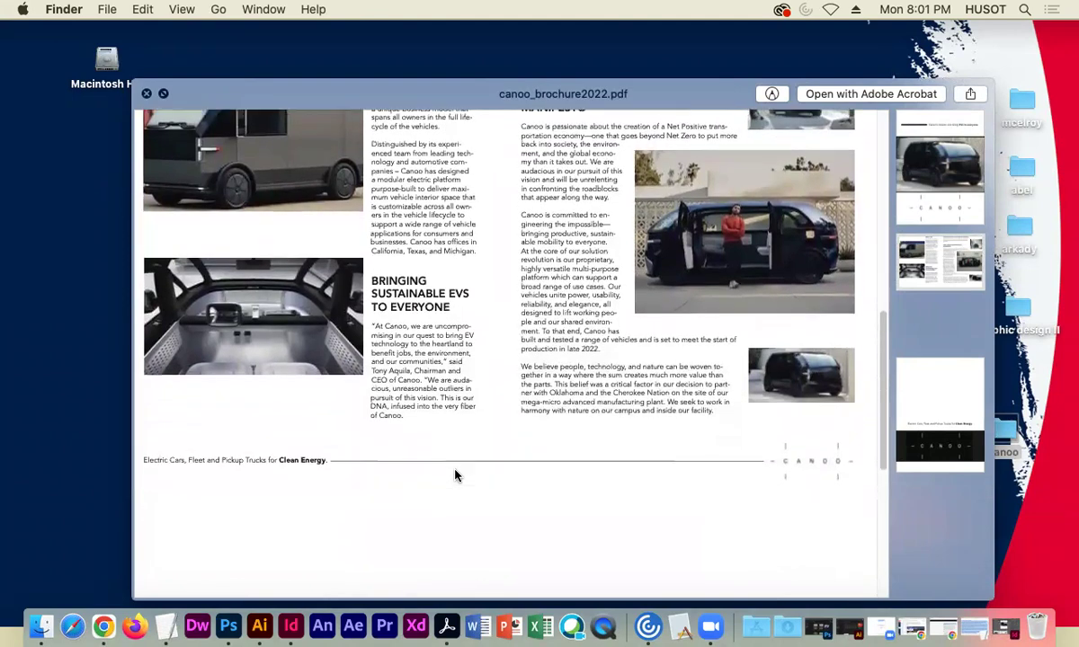
left_click(147, 94)
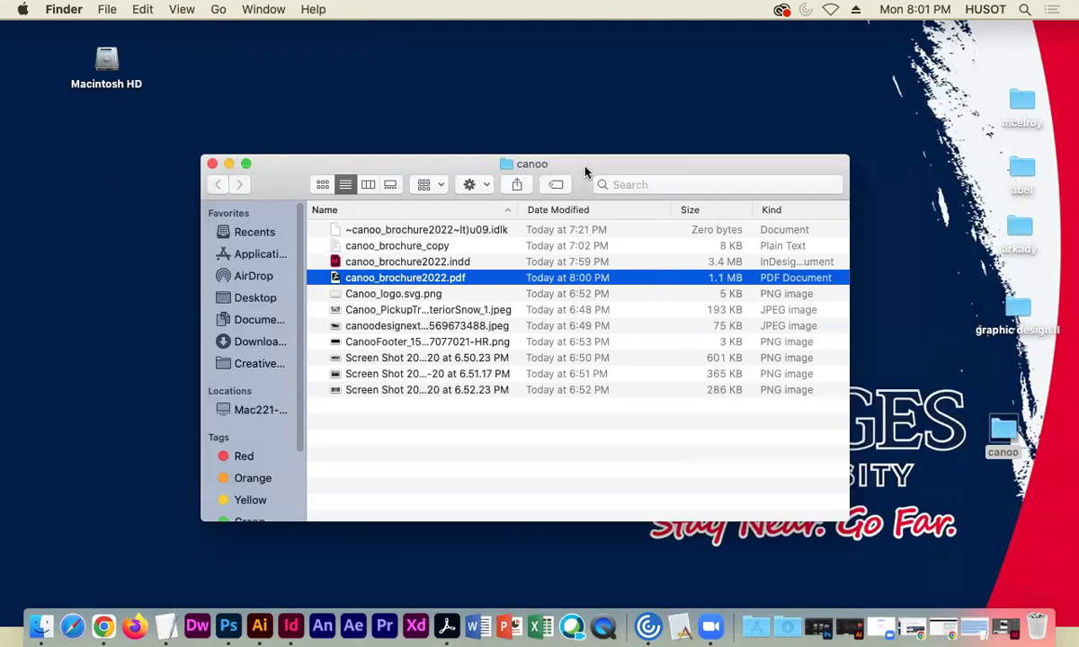
left_click_drag(584, 171, 683, 154)
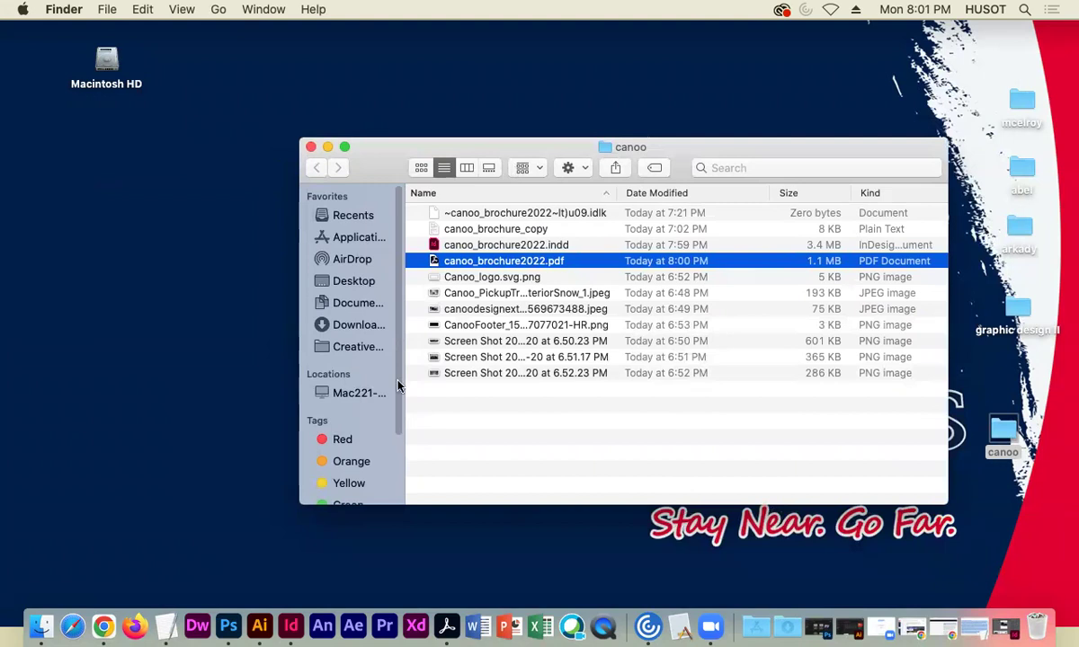
left_click_drag(398, 160, 330, 174)
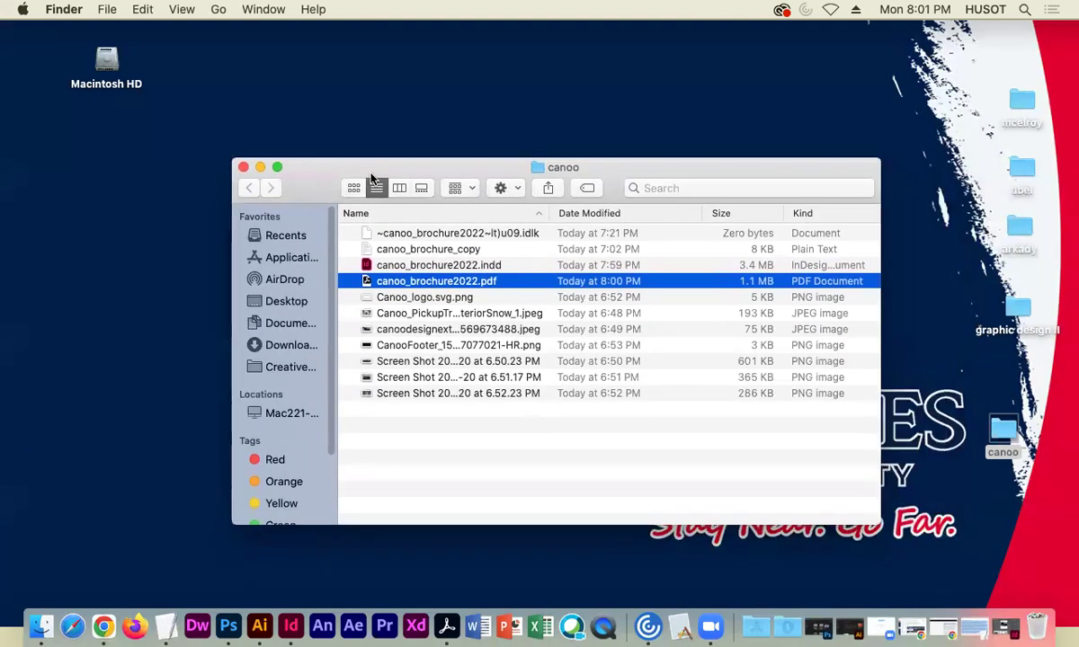
left_click(396, 264)
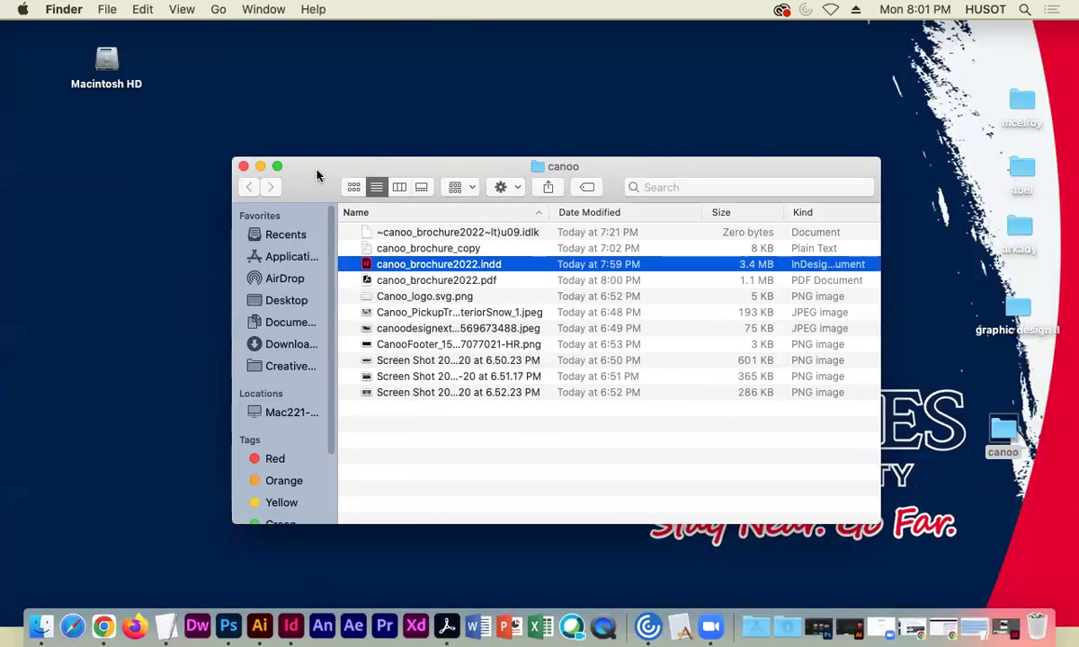
left_click_drag(297, 168, 296, 167)
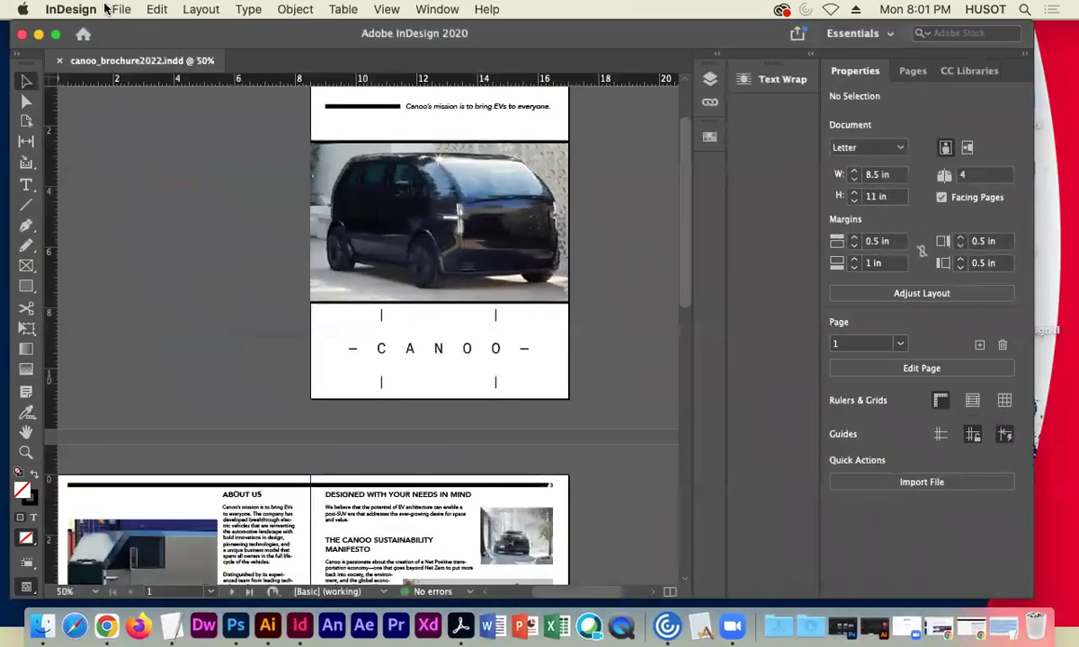
Switch to InDesign and package the brochure to the Desktop as "canoo_brochure2022 Folder" with fonts, linked graphics, IDML and a Press Quality PDF.
left_click(120, 9)
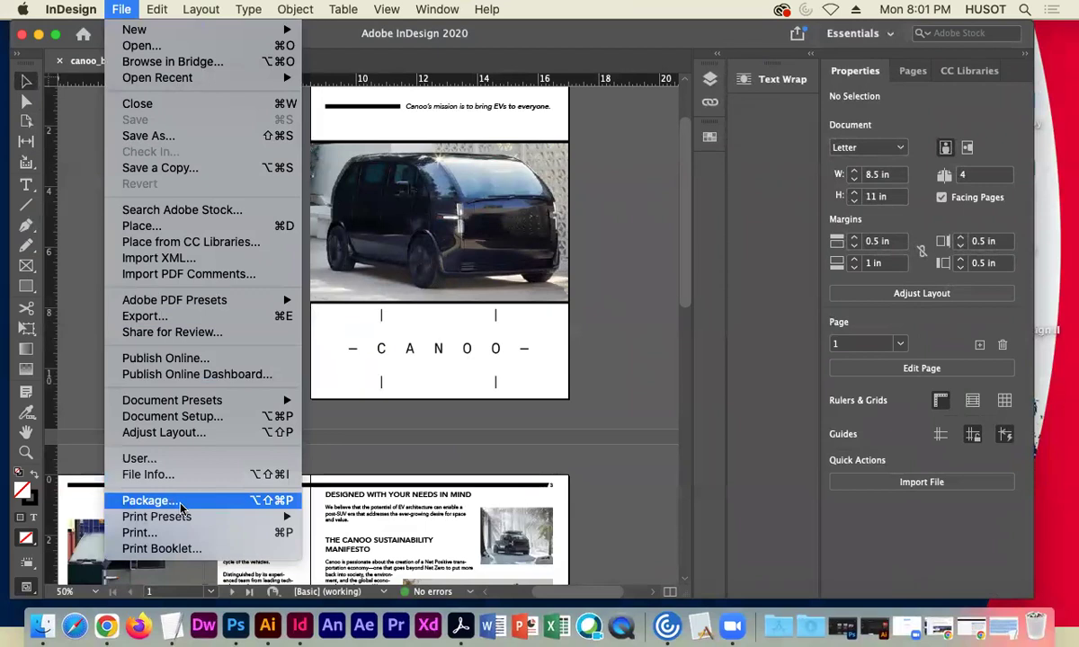
left_click(149, 501)
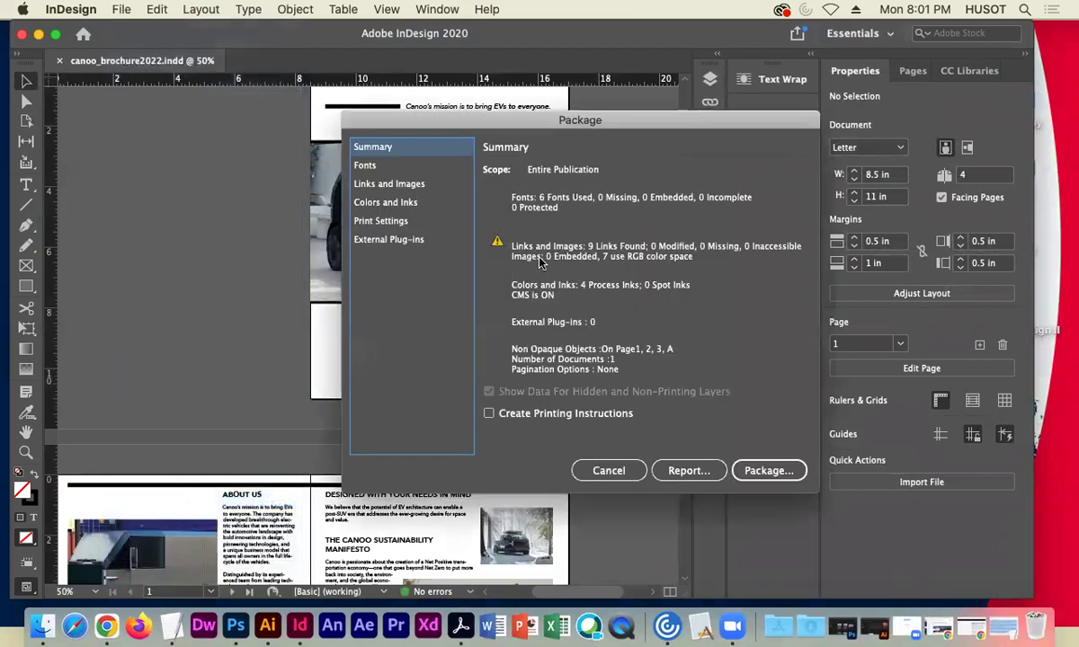
left_click(741, 470)
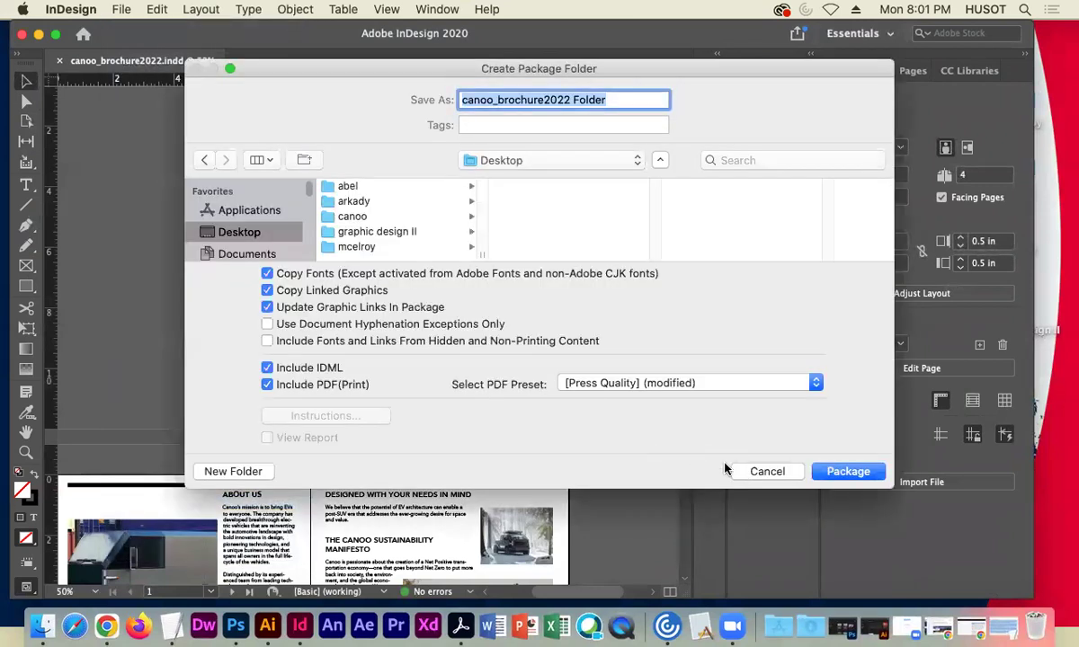
left_click(848, 472)
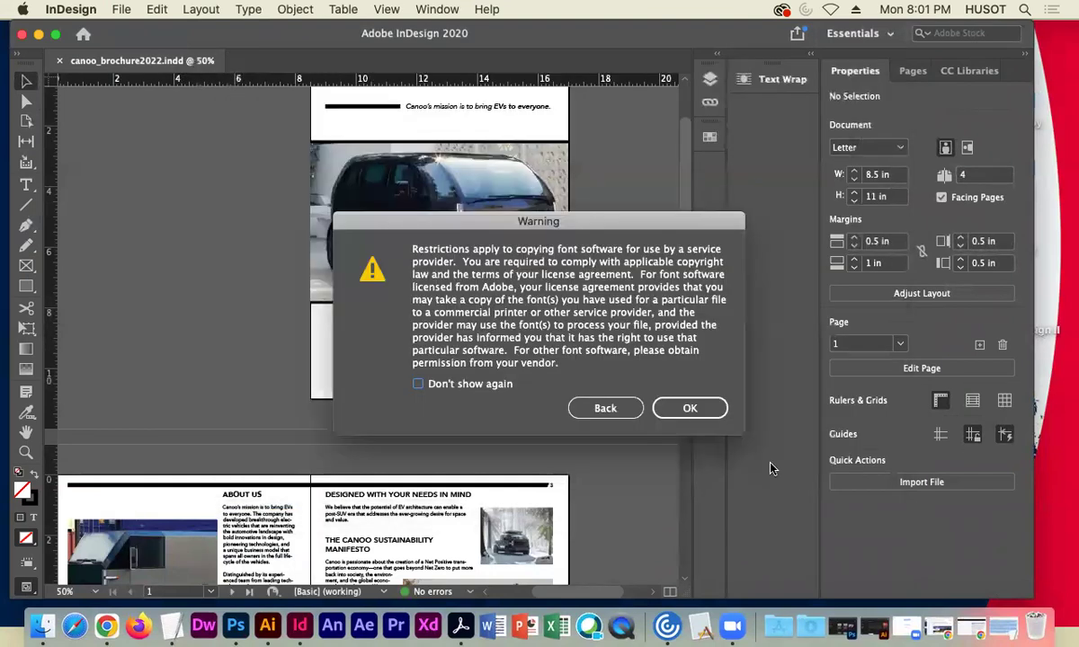
left_click(689, 409)
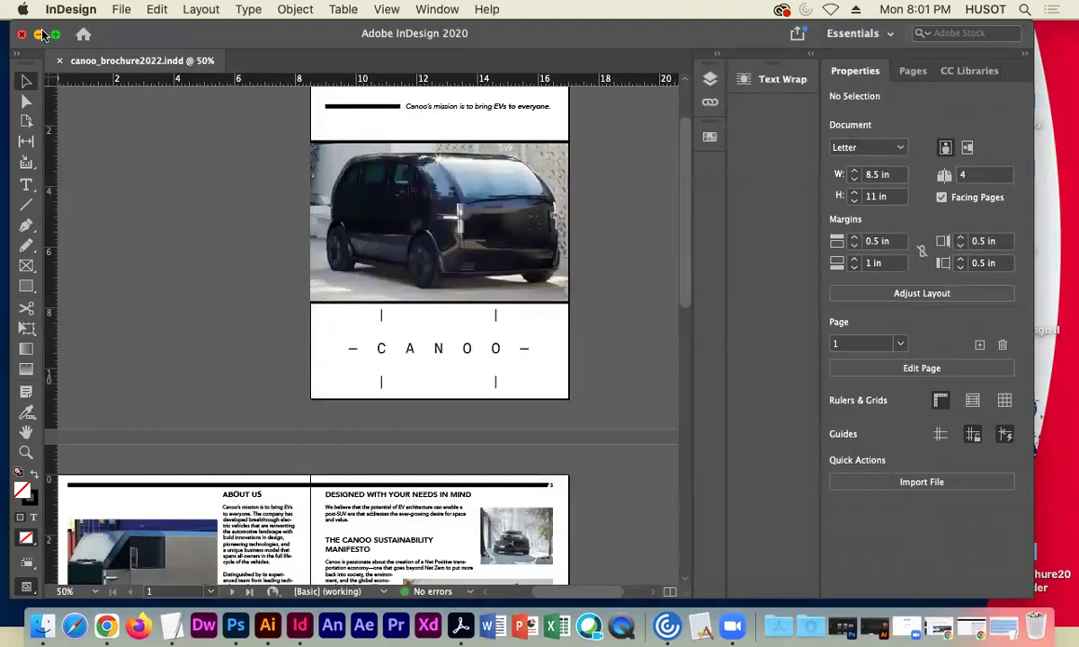
Minimize InDesign, move canoo_brochure2022 Folder to a clear area near the top of the desktop, and open it in Finder.
left_click(39, 34)
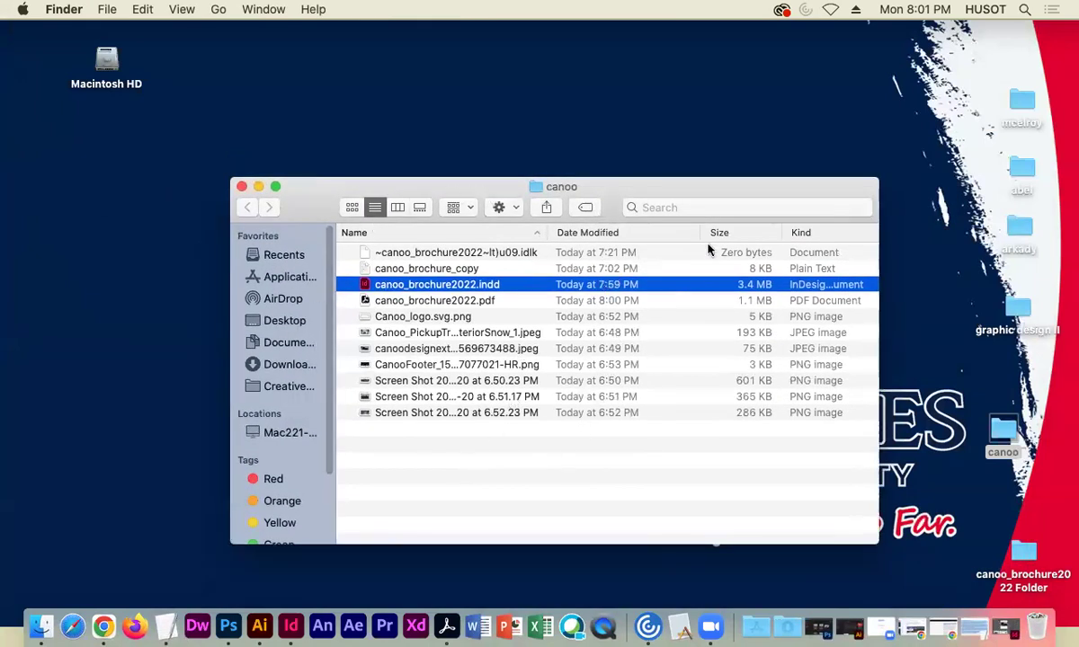
left_click_drag(1023, 551, 787, 97)
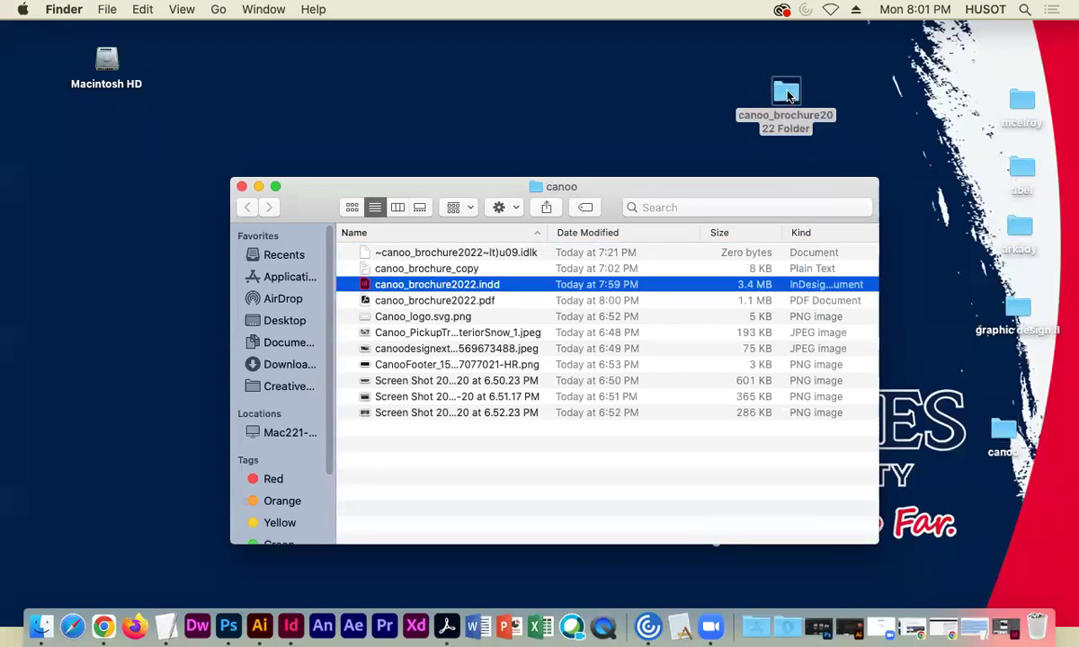
double_click(733, 122)
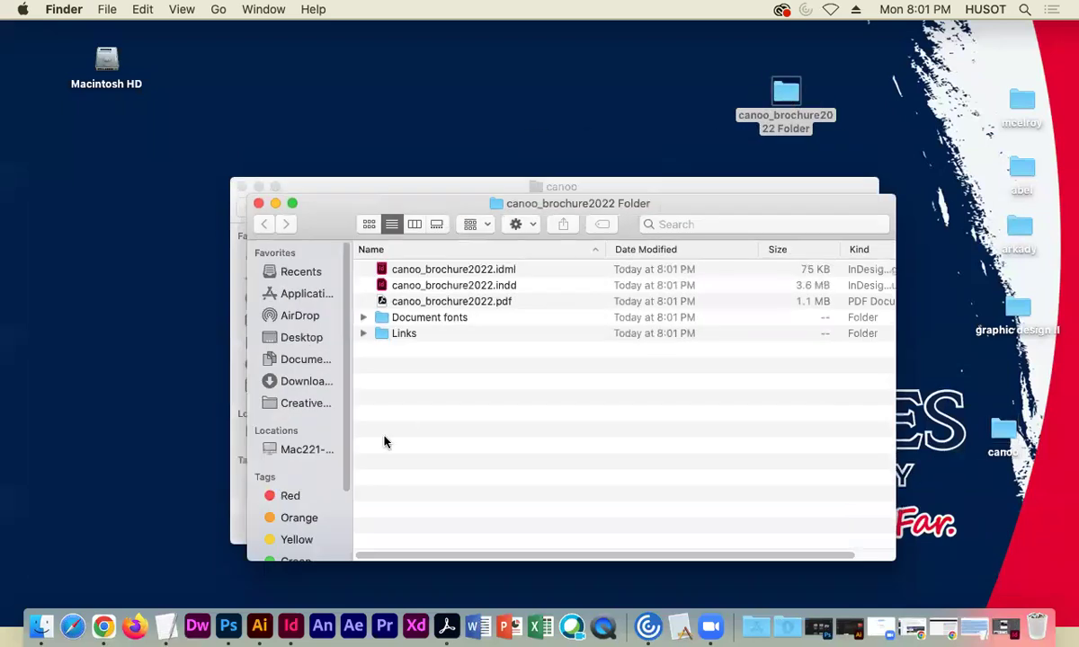
Inspect the packaged Links and Document fonts folders, then close the package folder's window.
left_click(416, 320)
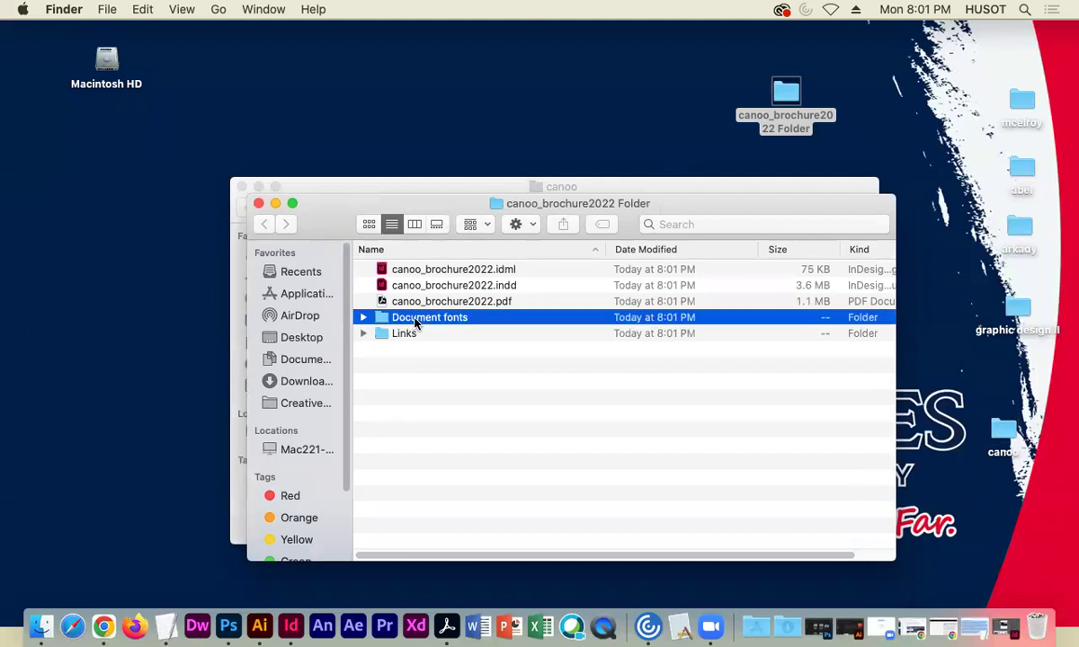
double_click(402, 336)
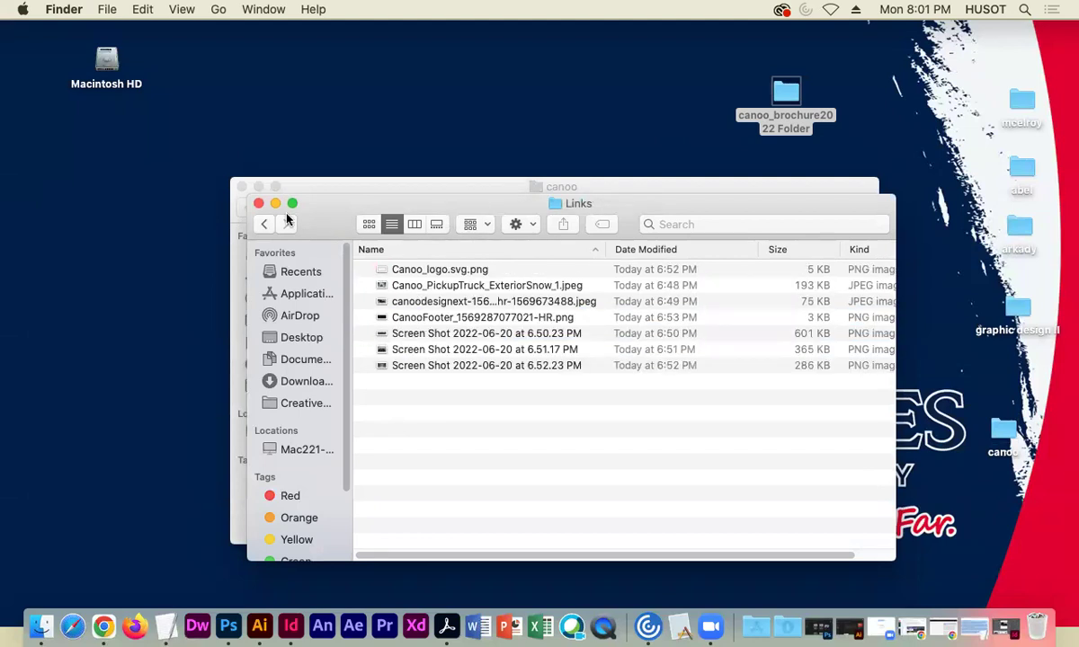
left_click(263, 224)
double_click(441, 316)
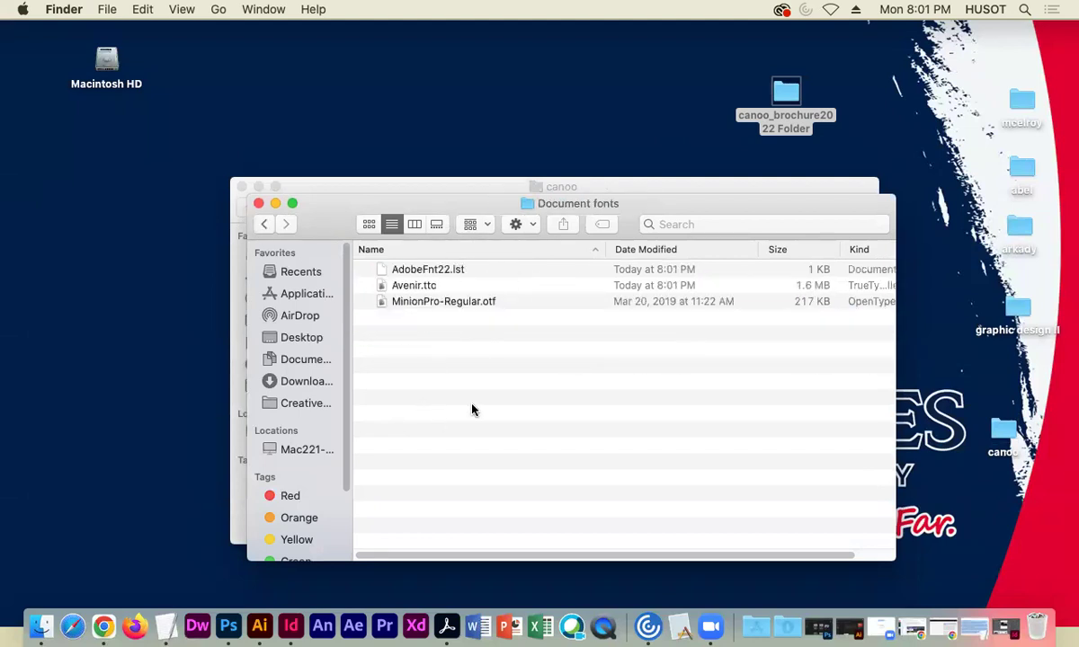
left_click(267, 226)
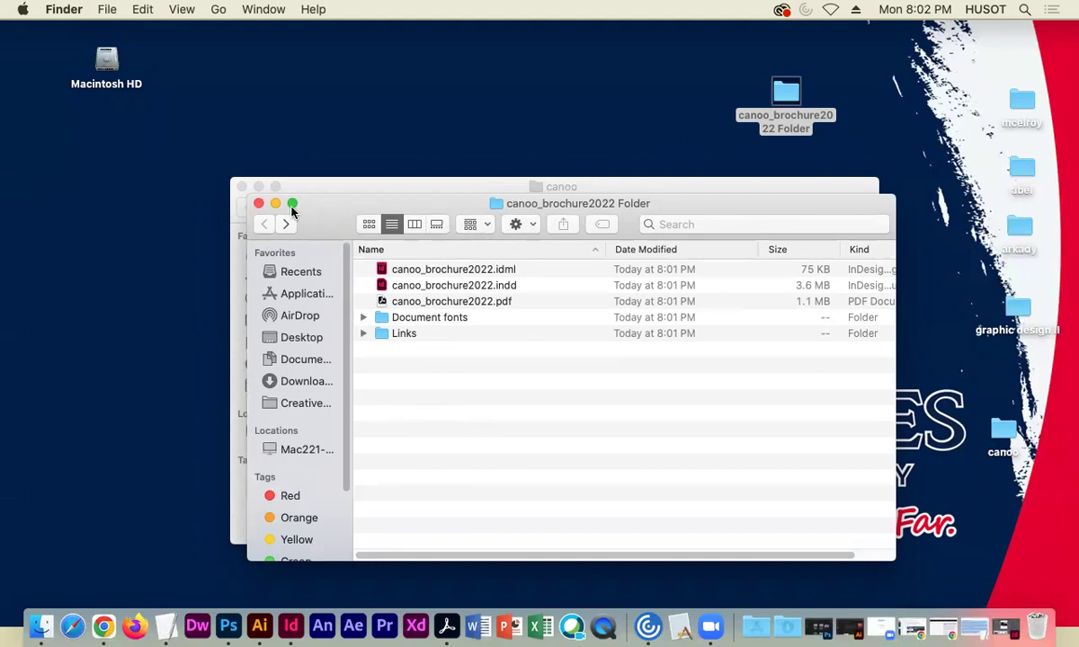
left_click(256, 204)
Reopen canoo_brochure2022 Folder from the desktop and briefly preview its packaged canoo_brochure2022.pdf.
left_click_drag(330, 188, 291, 173)
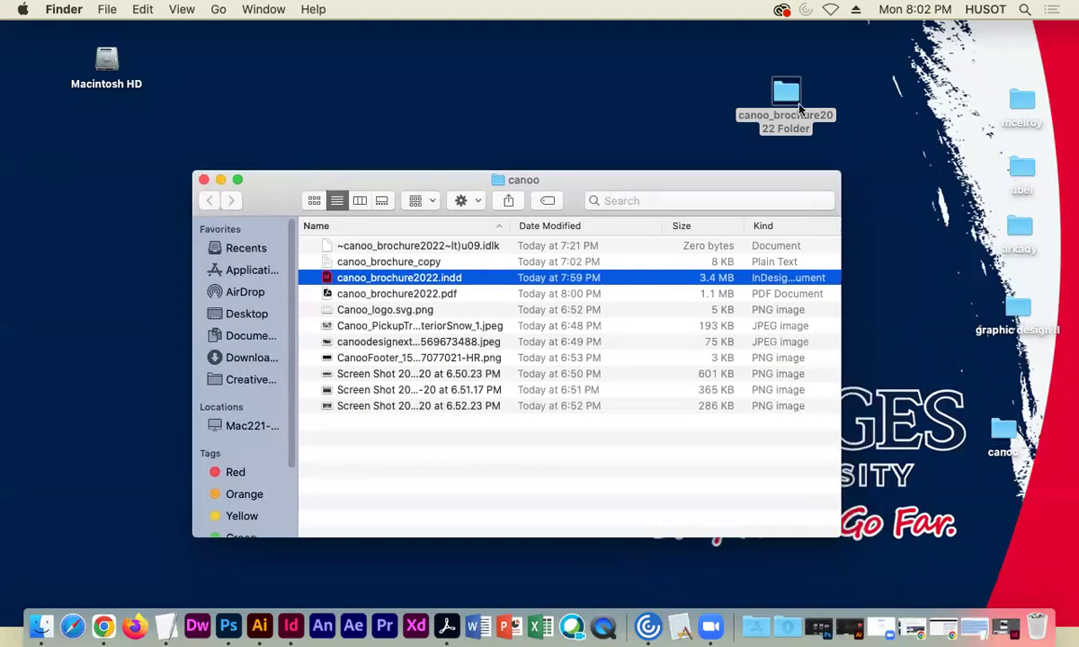
left_click(791, 99)
double_click(791, 99)
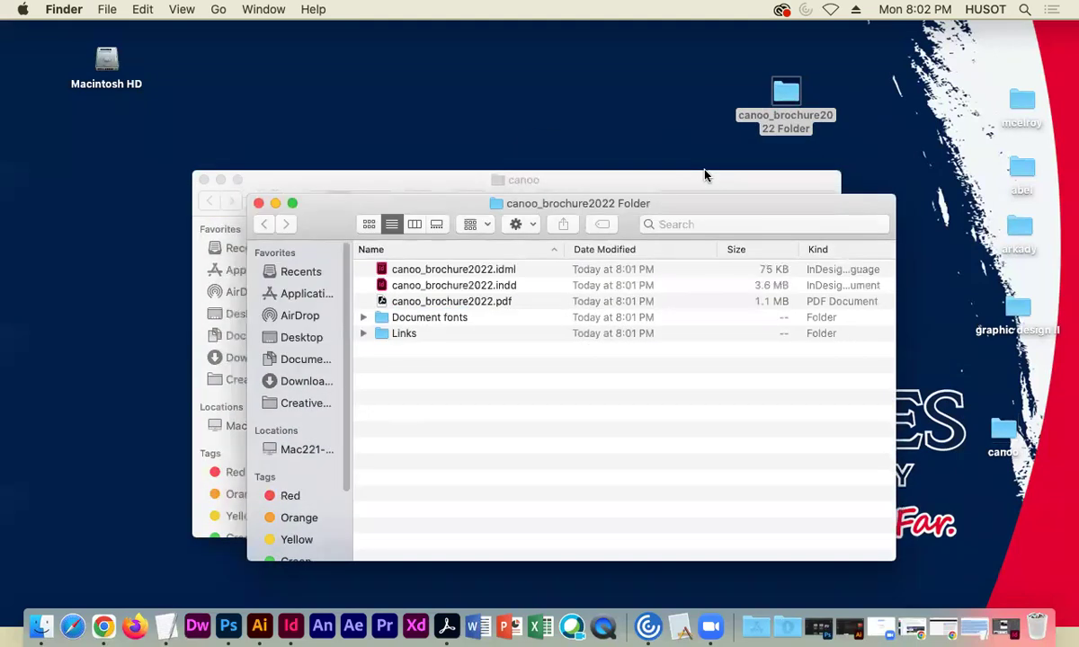
left_click(481, 286)
left_click(471, 303)
key("space")
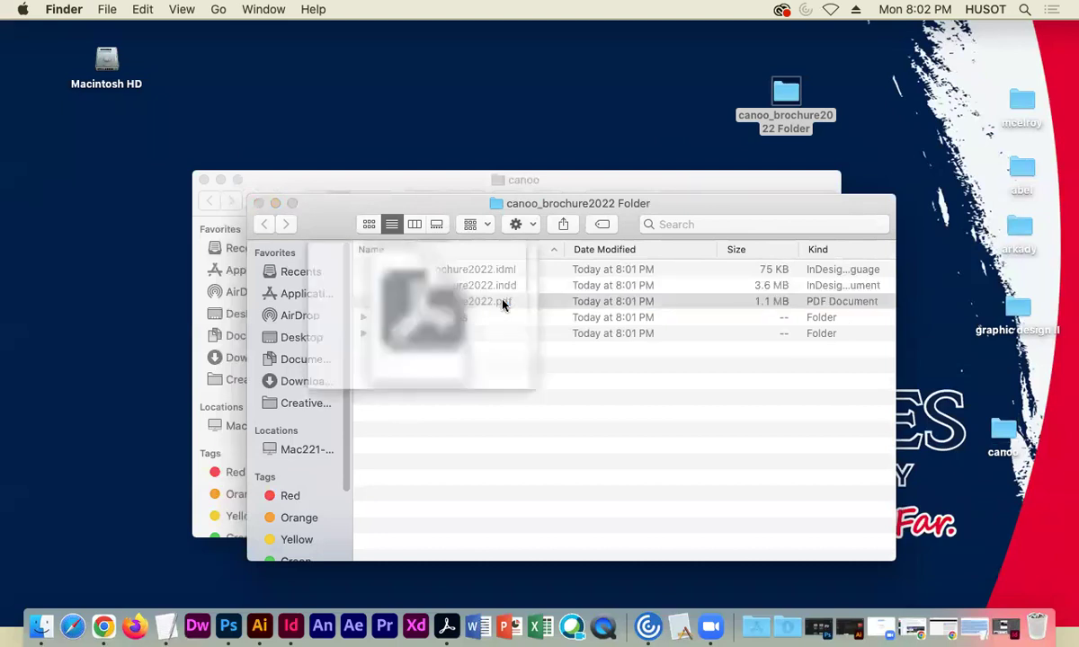
left_click(147, 94)
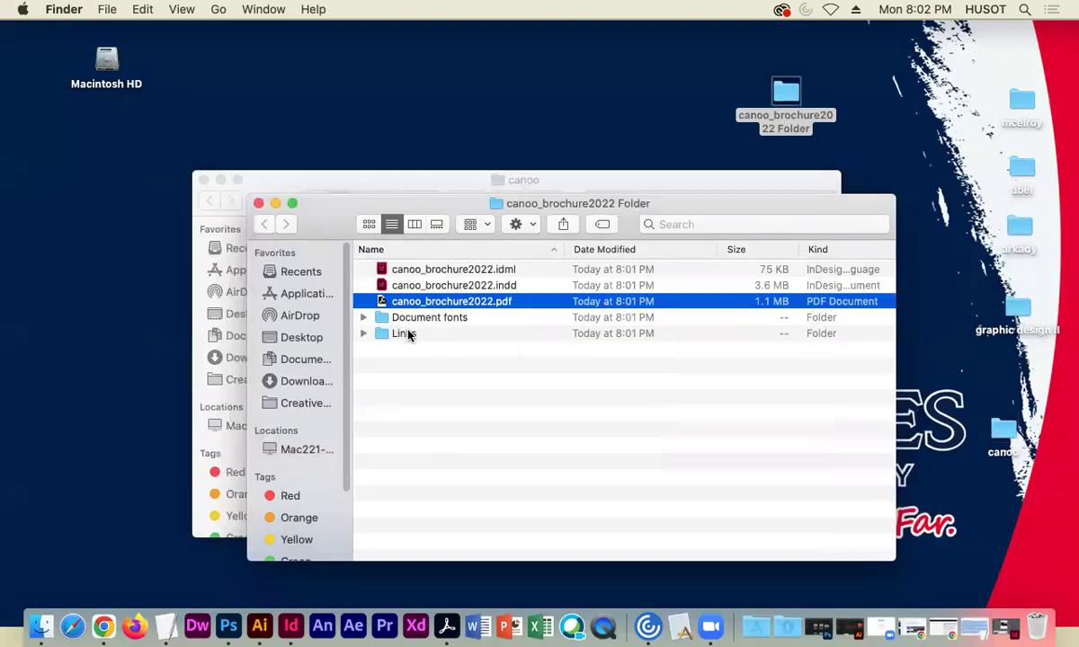
Review the Links and Document fonts folders once more, close the package window, and move the canoo window aside.
double_click(404, 334)
left_click(264, 225)
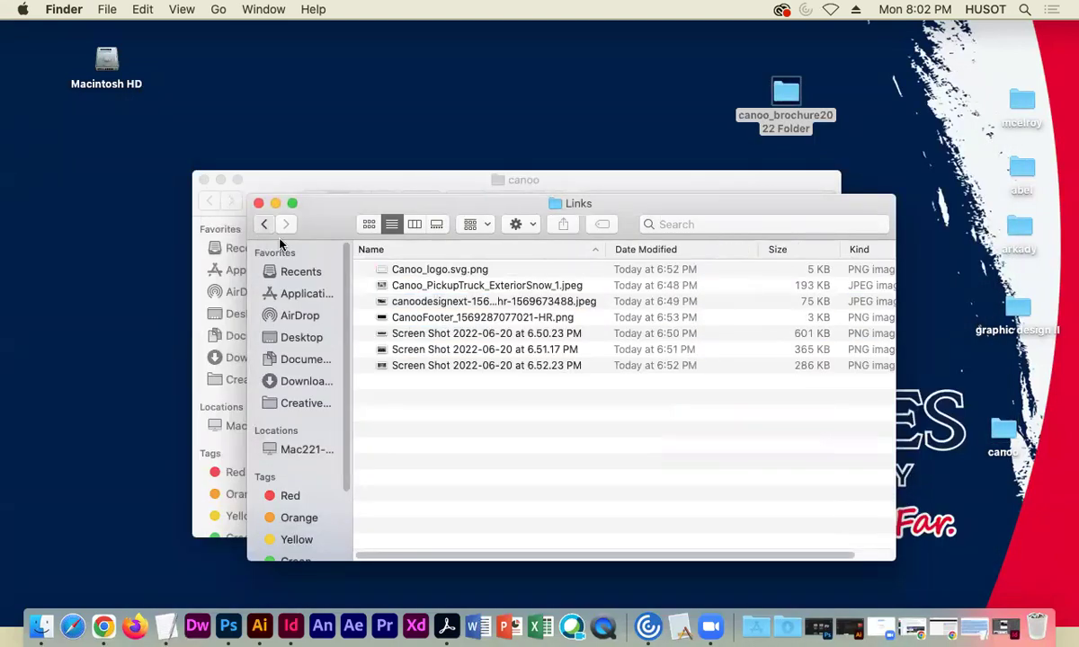
double_click(444, 315)
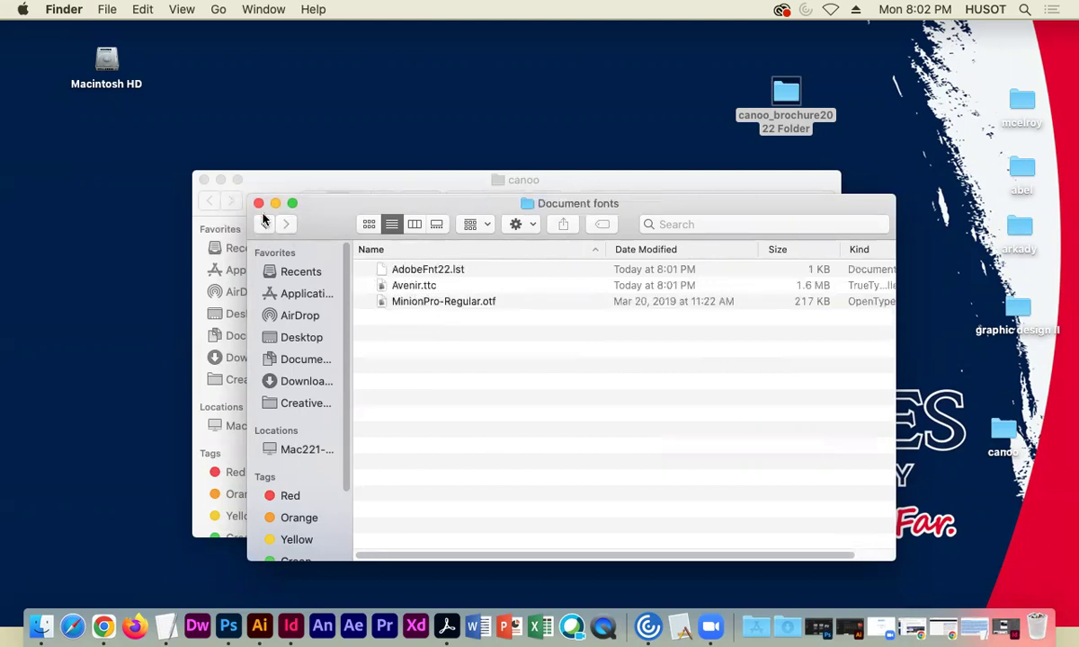
left_click(258, 203)
left_click_drag(277, 185, 235, 159)
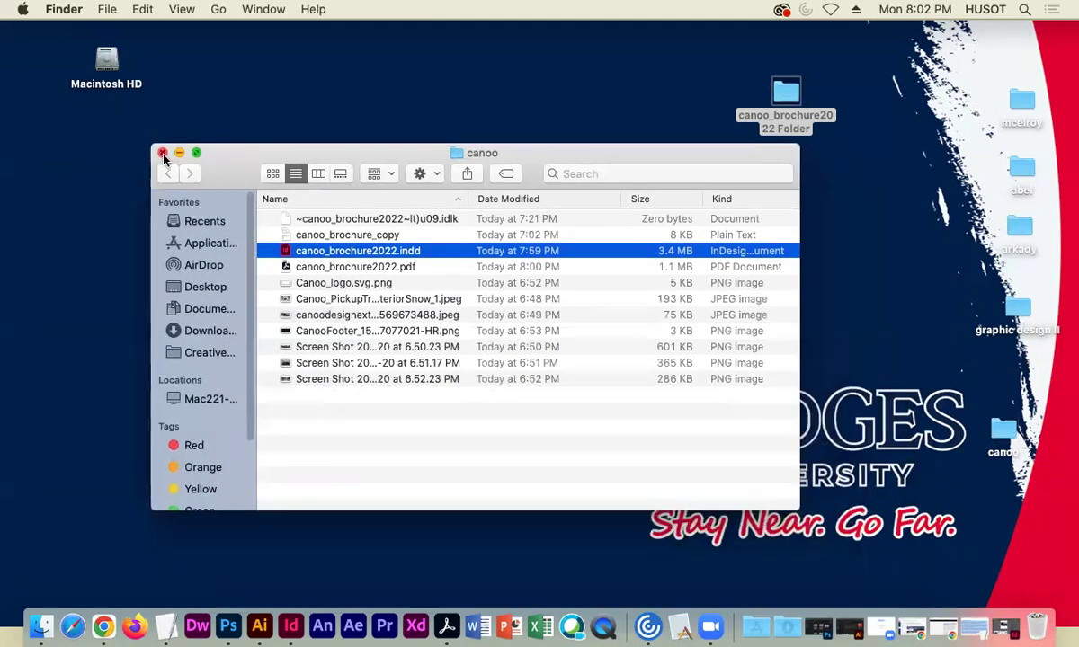
Close the canoo folder's window and move canoo_brochure2022 Folder down the desktop, closer to the canoo folder.
left_click(162, 154)
left_click_drag(791, 95, 866, 340)
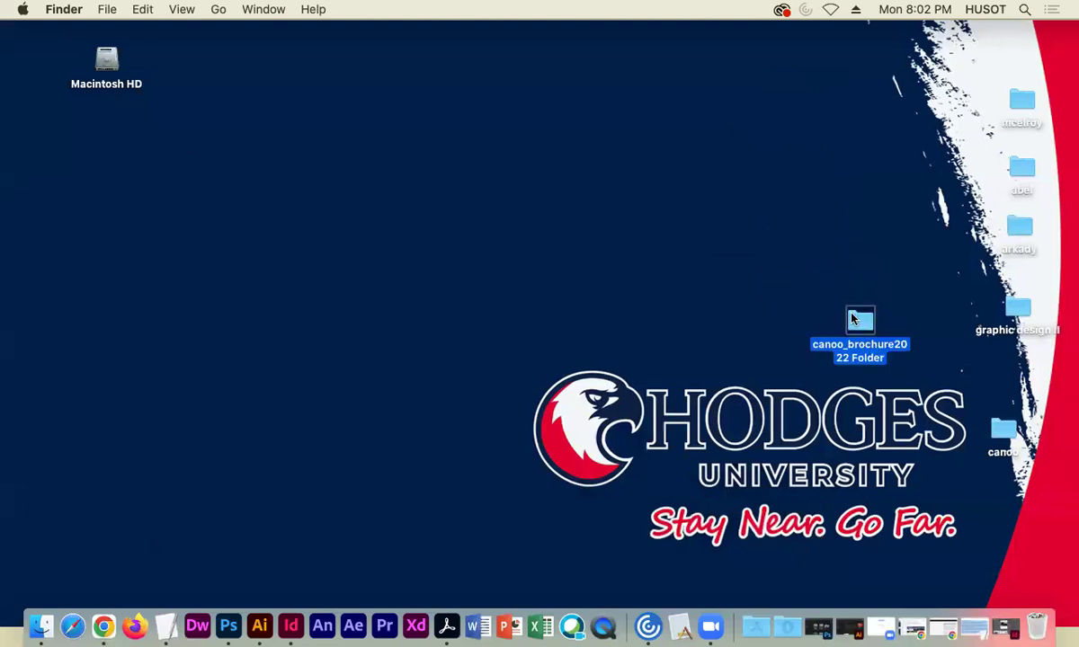
mouse_move(860, 318)
left_mouse_down()
mouse_move(838, 241)
mouse_move(575, 212)
mouse_move(801, 370)
mouse_move(861, 320)
left_mouse_up()
left_click_drag(779, 270, 807, 349)
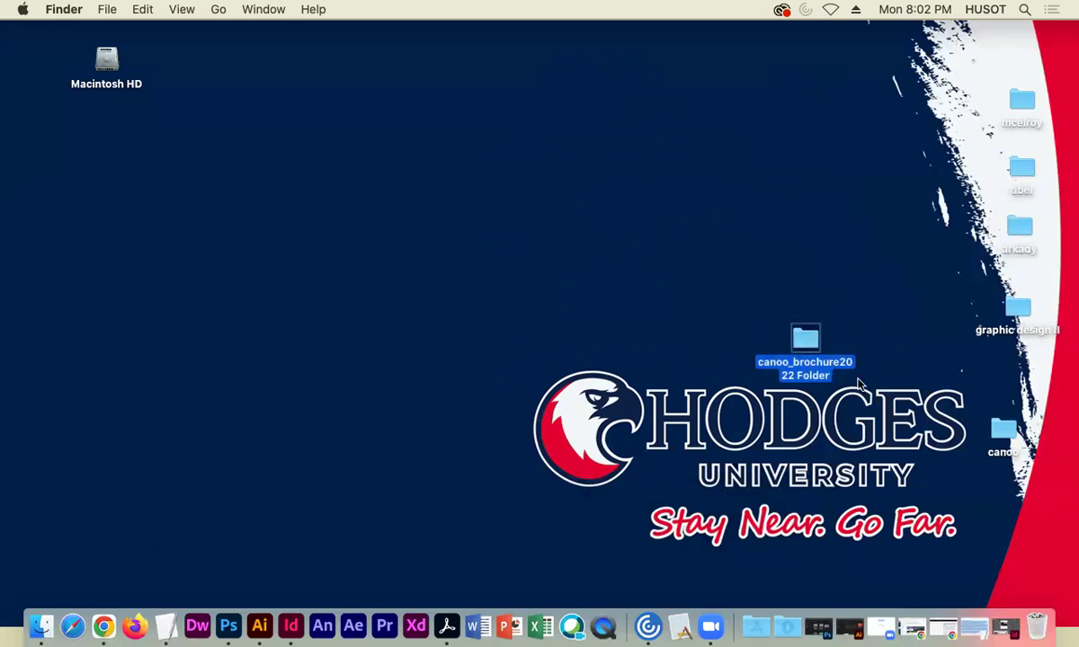
Check the contents of the desktop's canoo folder, close its window, and move canoo_brochure2022 Folder into the canoo folder.
double_click(1001, 429)
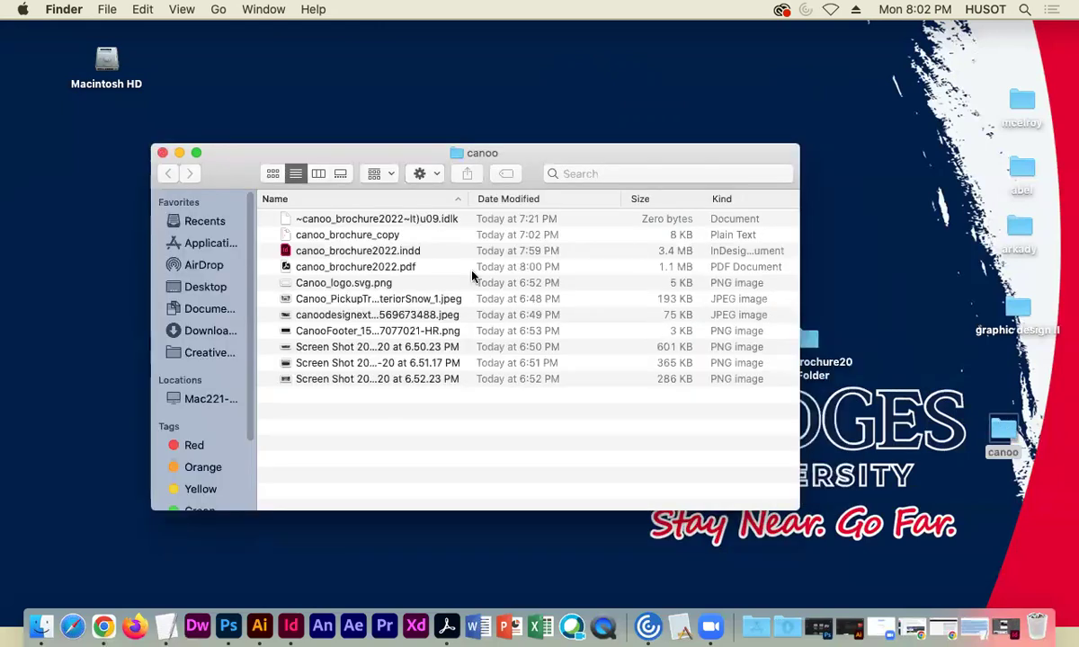
left_click_drag(239, 171, 168, 167)
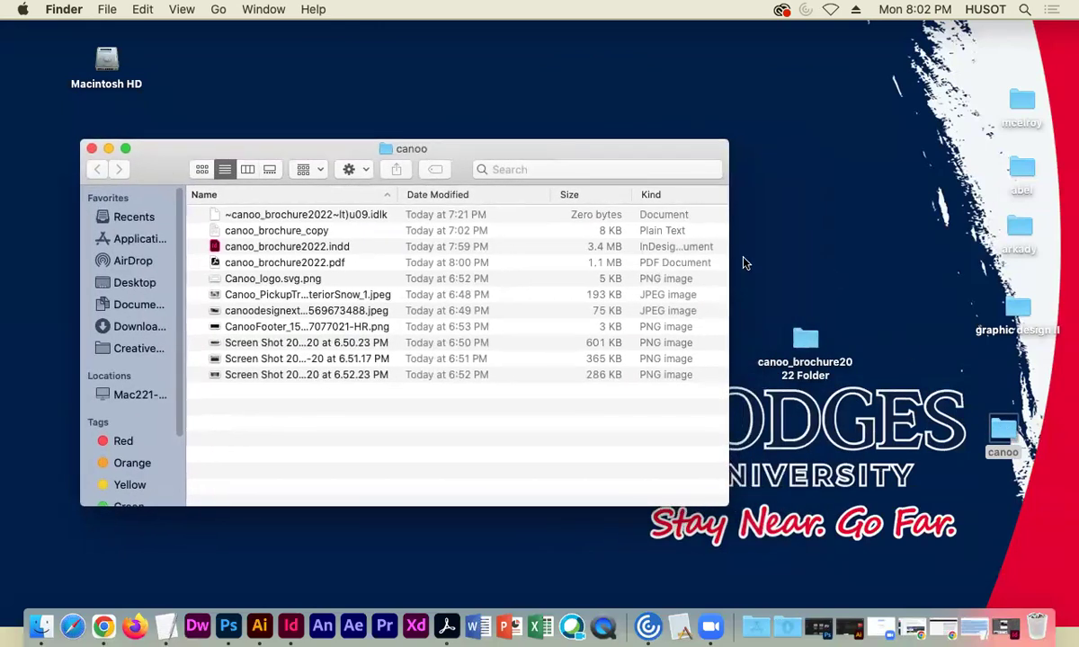
left_click_drag(153, 163, 176, 171)
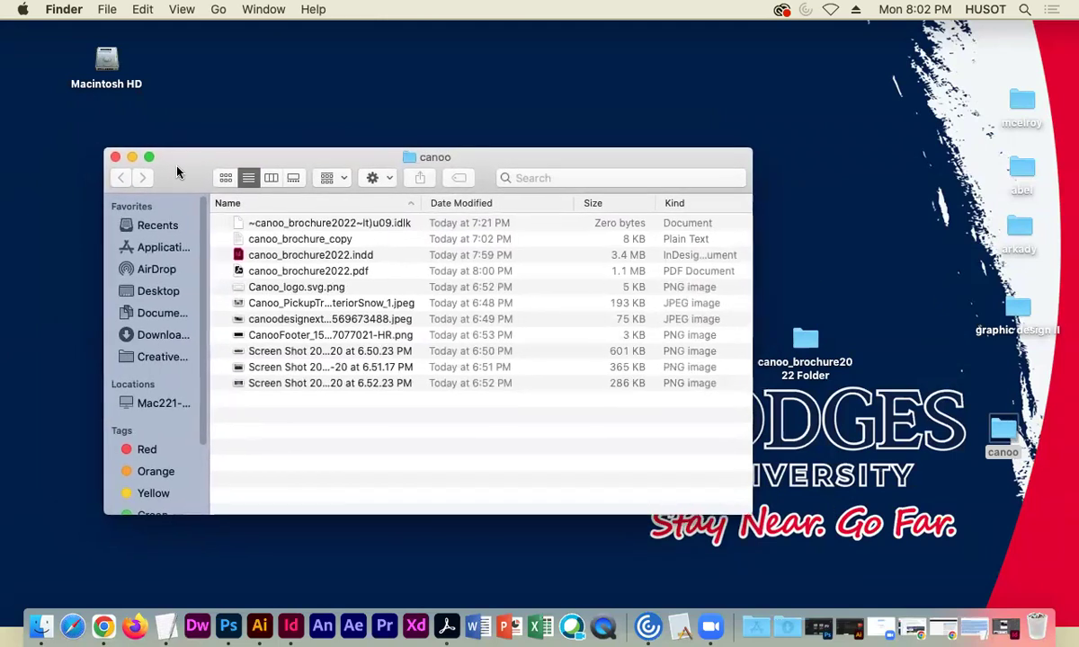
left_click(115, 157)
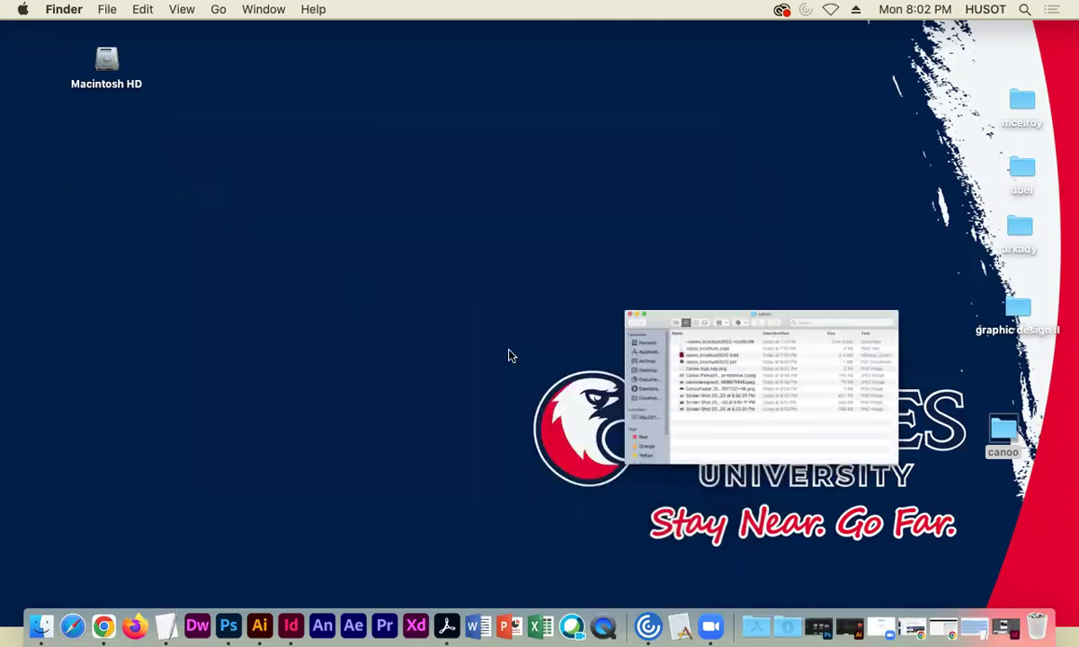
left_click_drag(796, 345, 1000, 436)
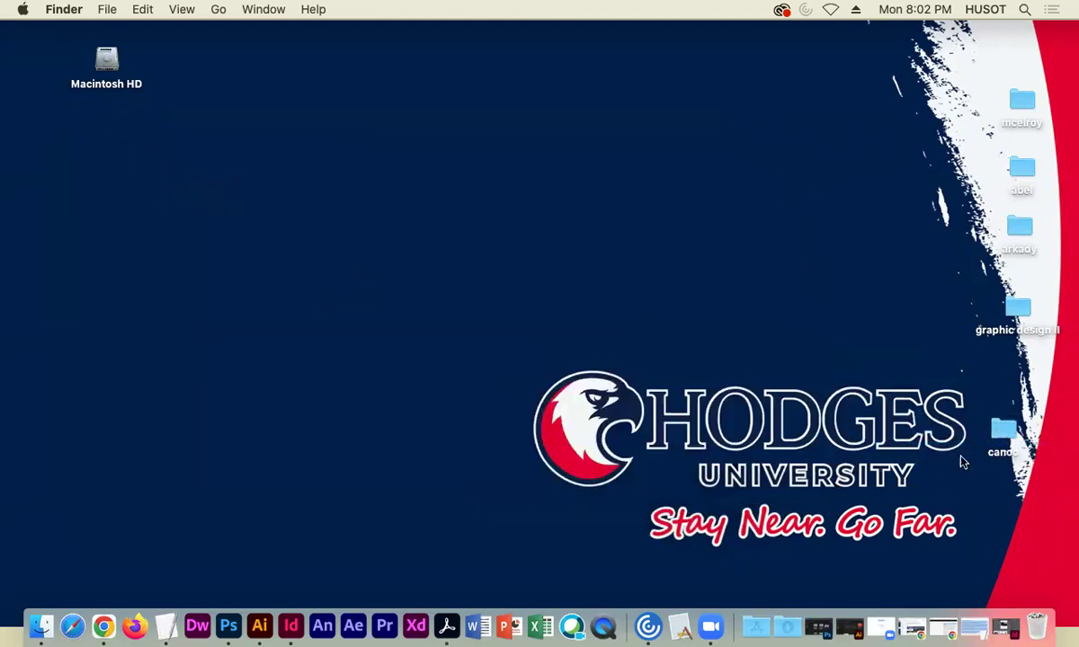
Switch back to InDesign by restoring its minimized window, and review the Canoo brochure's cover page.
left_click(976, 626)
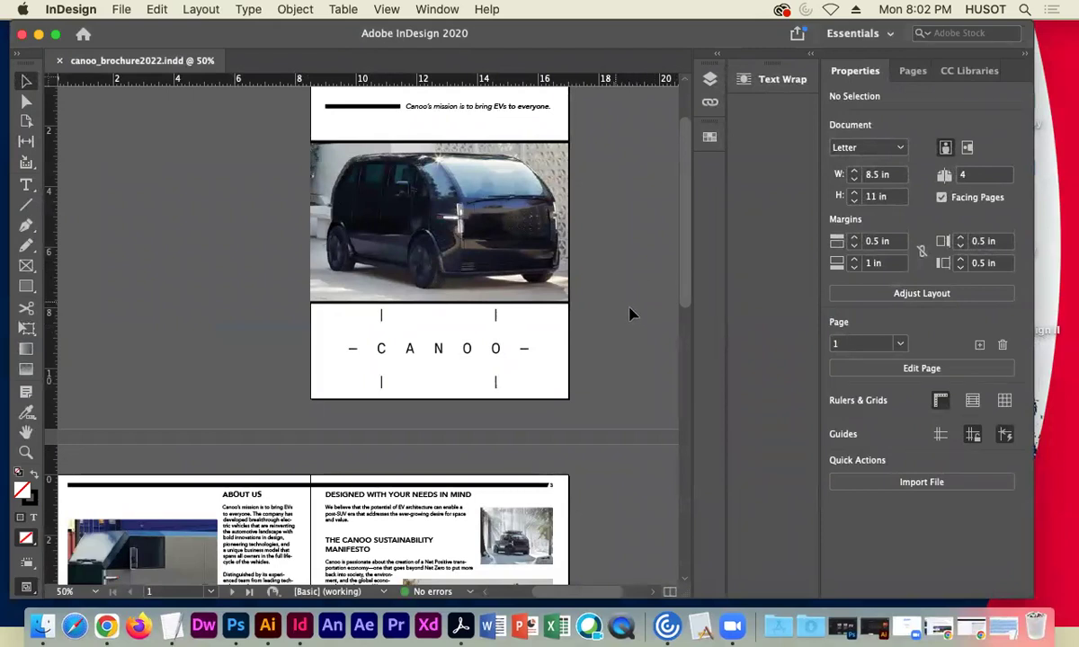
left_click_drag(681, 266, 683, 247)
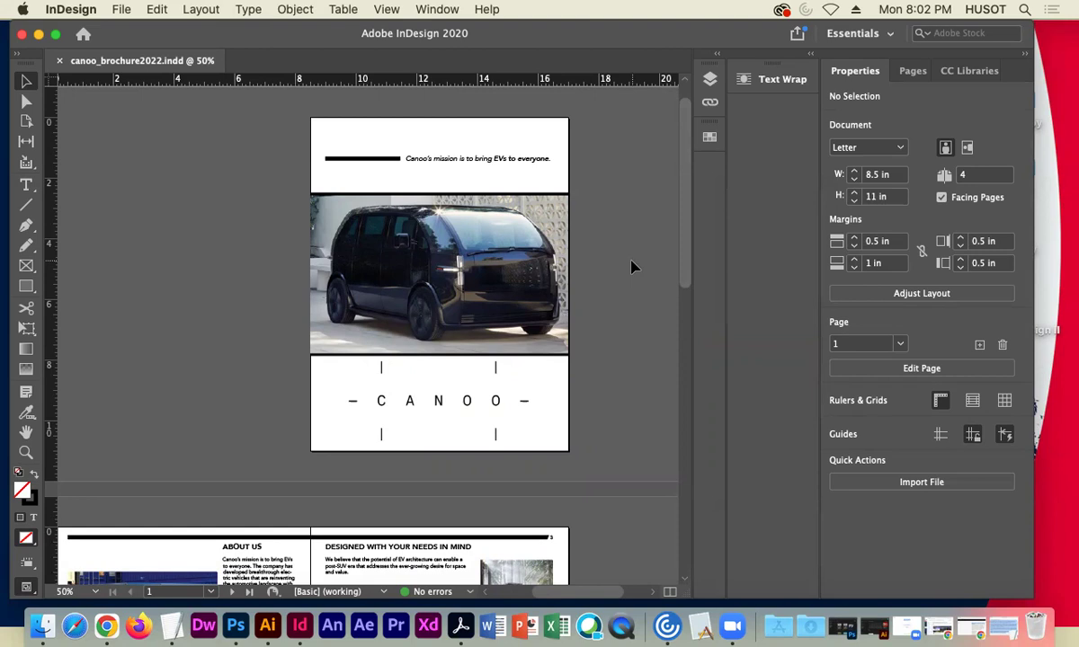
left_click(121, 9)
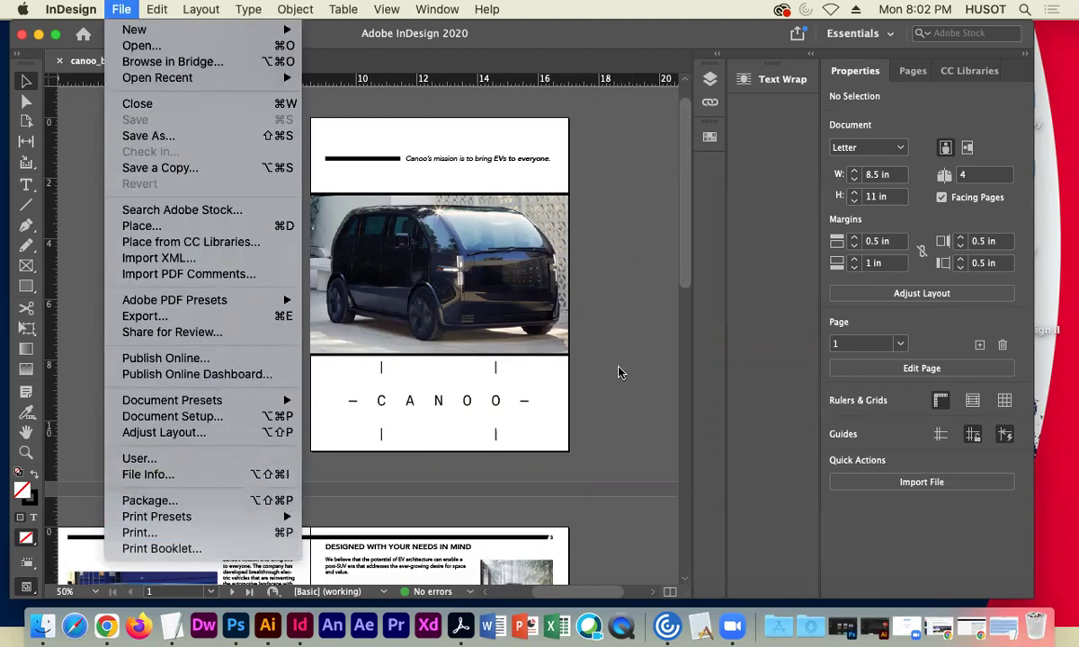
left_click(609, 399)
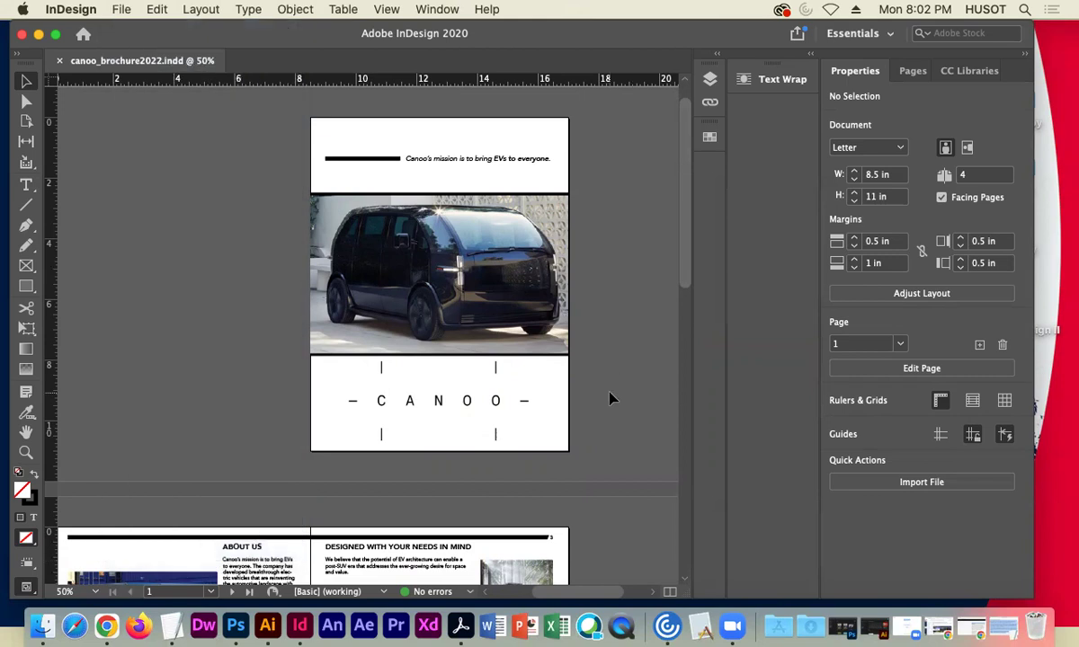
left_click_drag(681, 277, 681, 263)
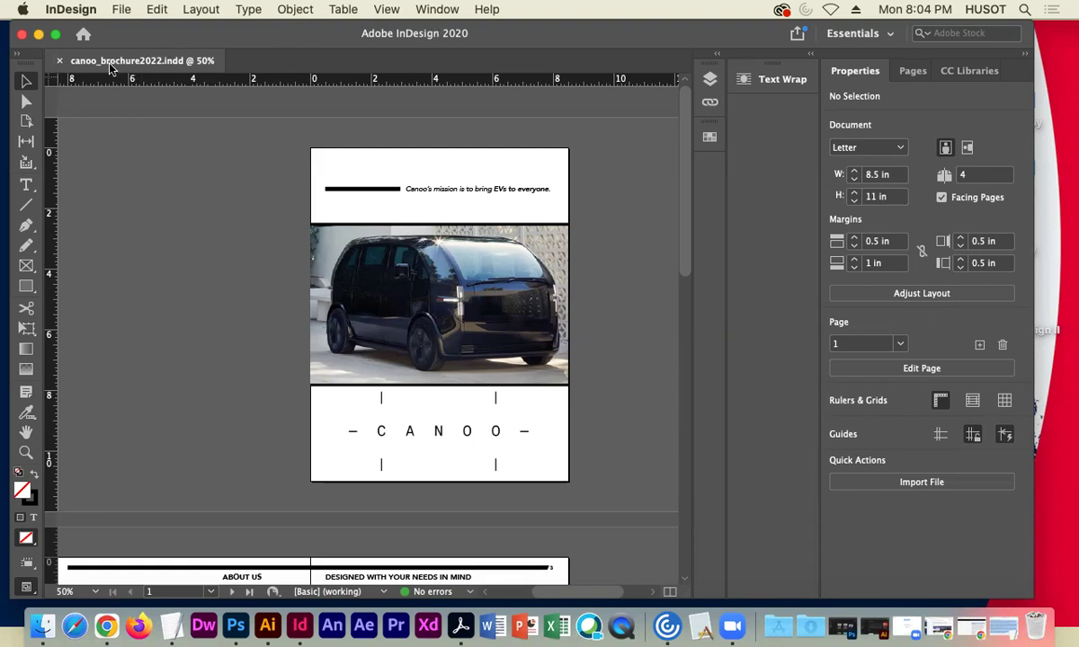
Close the canoo_brochure2022.indd document and raise the system volume by three levels.
left_click(60, 60)
key("XF86AudioRaiseVolume")
key("XF86AudioRaiseVolume")
key("XF86AudioRaiseVolume")
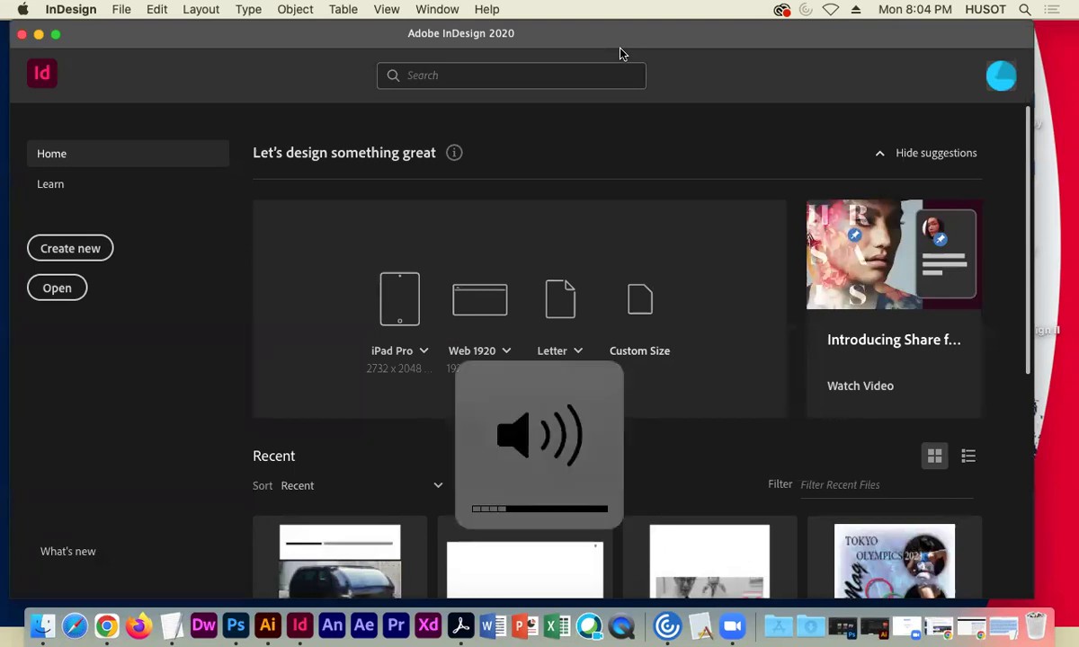